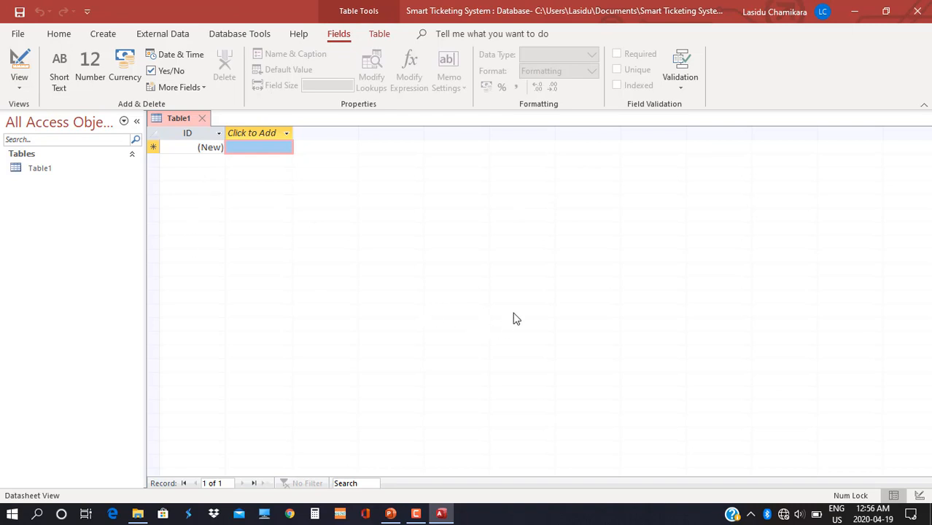
# Switch the new table to Design view and save it as BusStop.
pyautogui.click(20, 84)
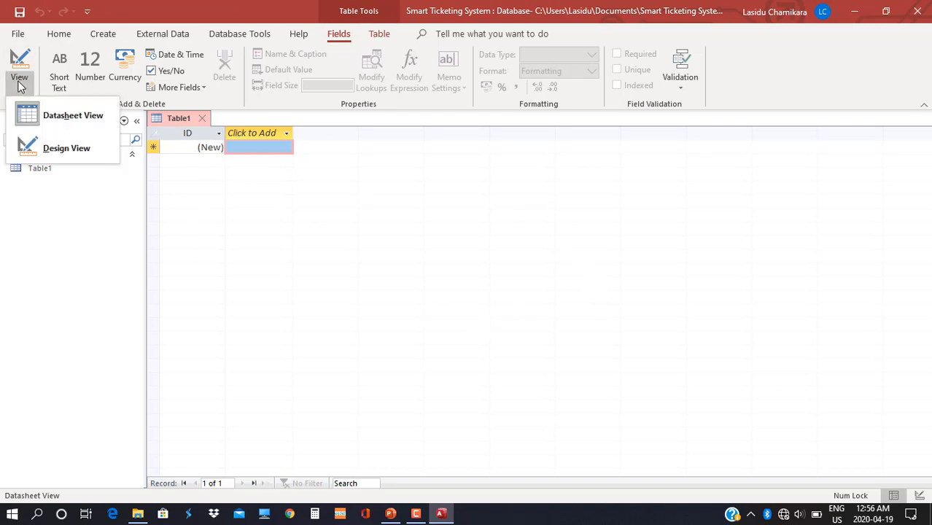
pyautogui.click(44, 138)
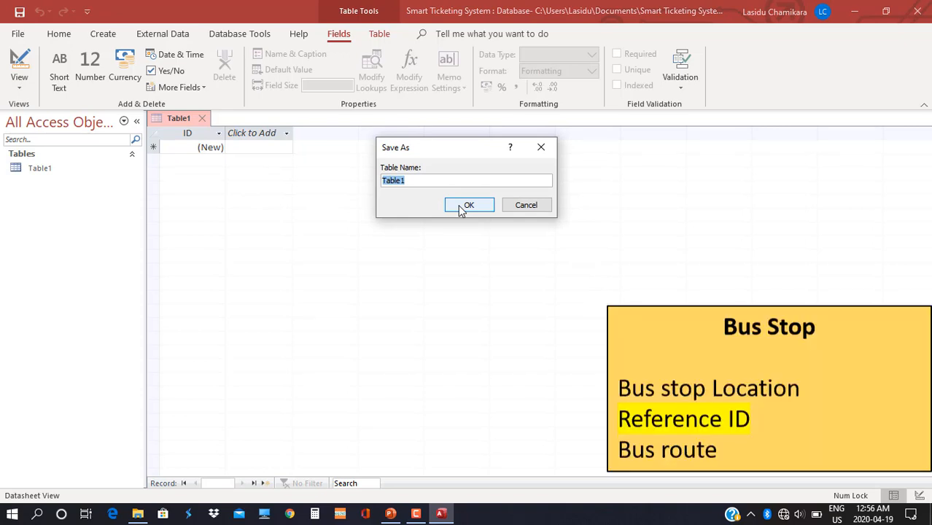
pyautogui.write('BusStop')
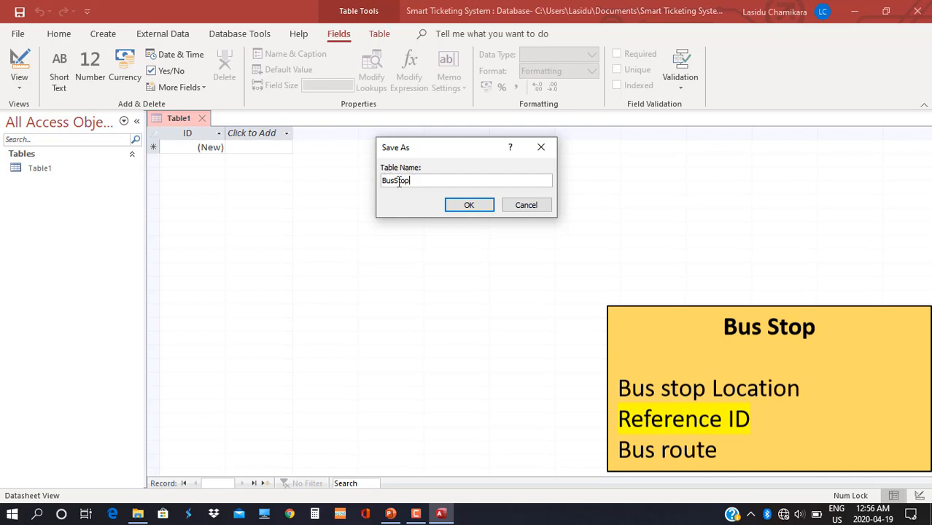
pyautogui.click(394, 181)
pyautogui.press('BackSpace')
pyautogui.click(472, 205)
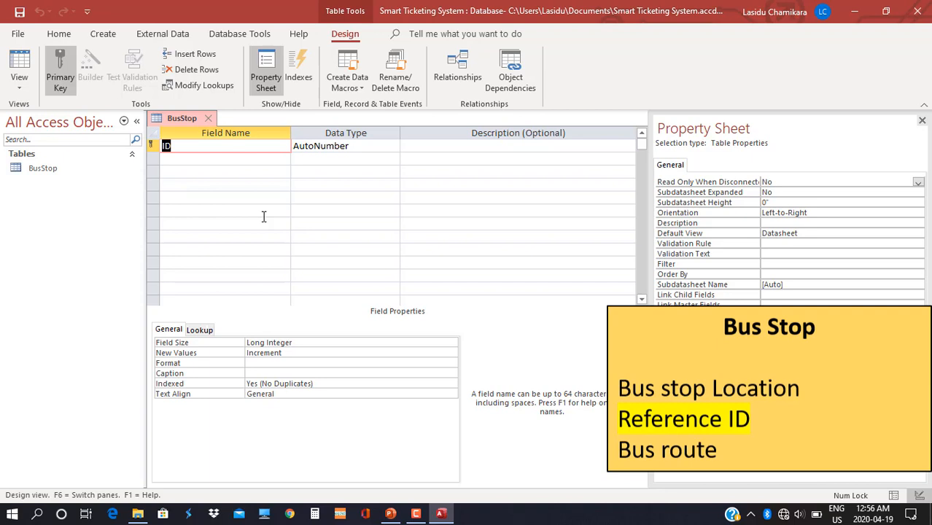
# Name the BusStop fields Location, BusStopID and BusRoute.
pyautogui.press('Delete')
pyautogui.write('Location')
pyautogui.press('Down')
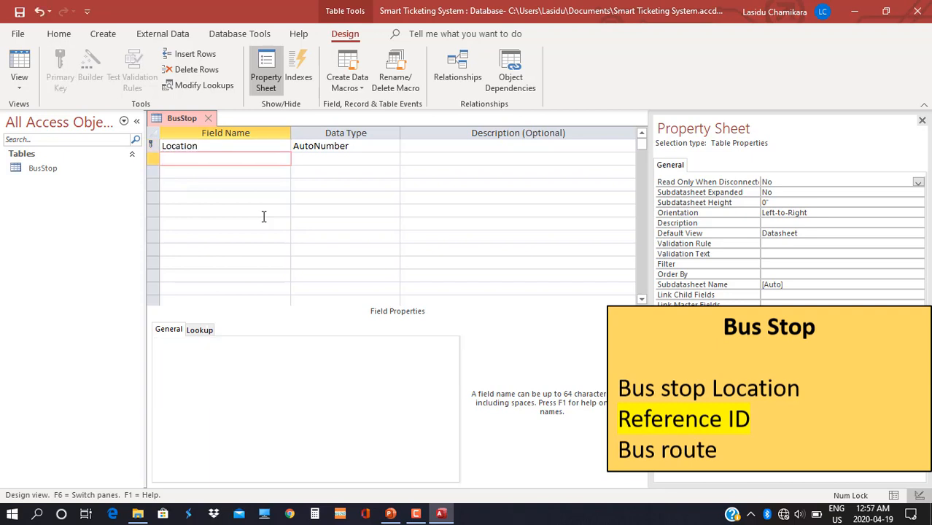
pyautogui.write('BusStopID')
pyautogui.press('Down')
pyautogui.write('BusRoute')
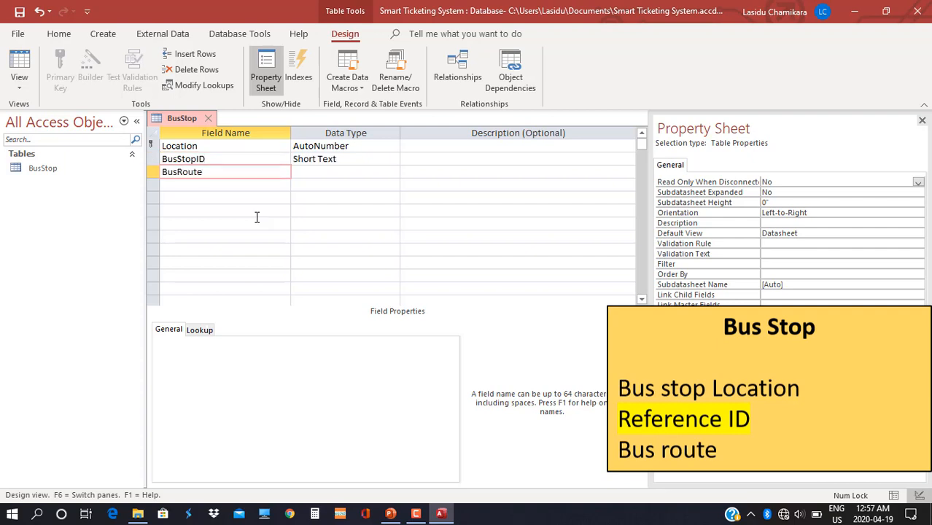
pyautogui.press('Tab')
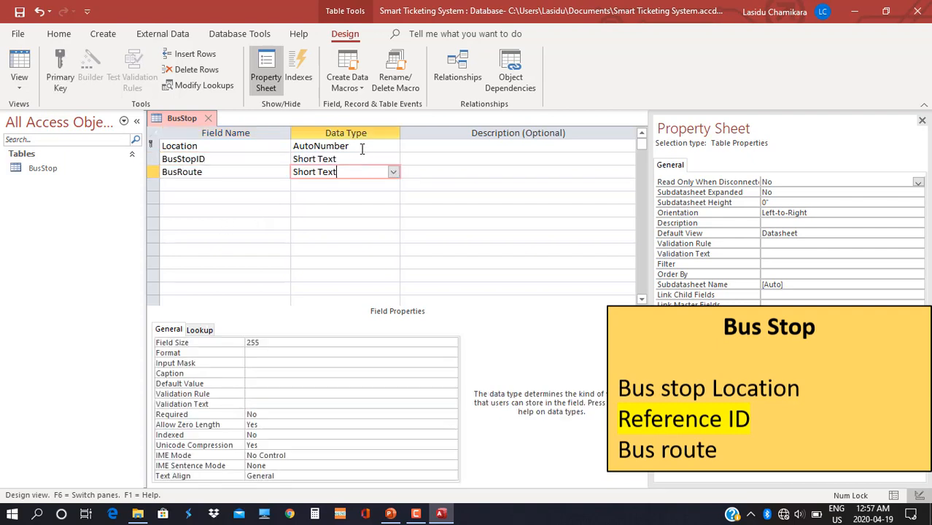
# Set Location to Short Text and both BusStopID and BusRoute to Number.
pyautogui.click(362, 148)
pyautogui.click(393, 146)
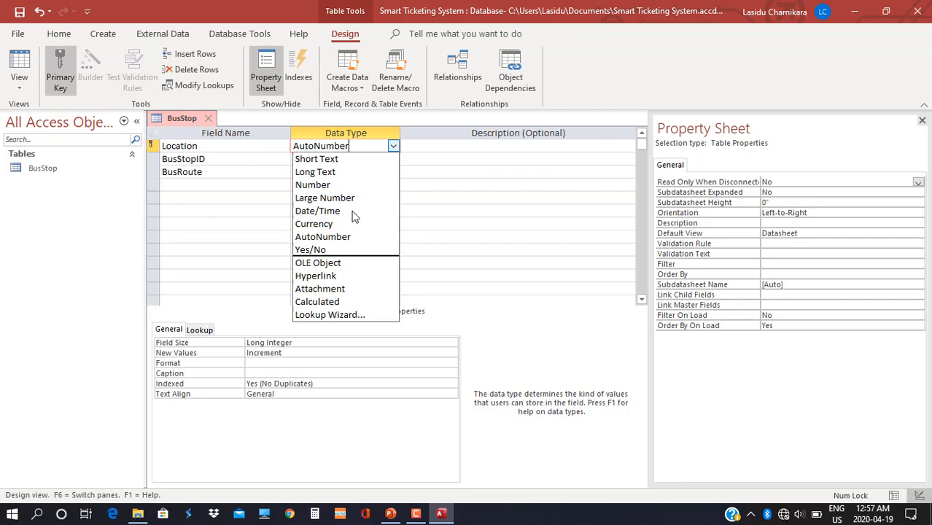
pyautogui.click(342, 159)
pyautogui.click(349, 161)
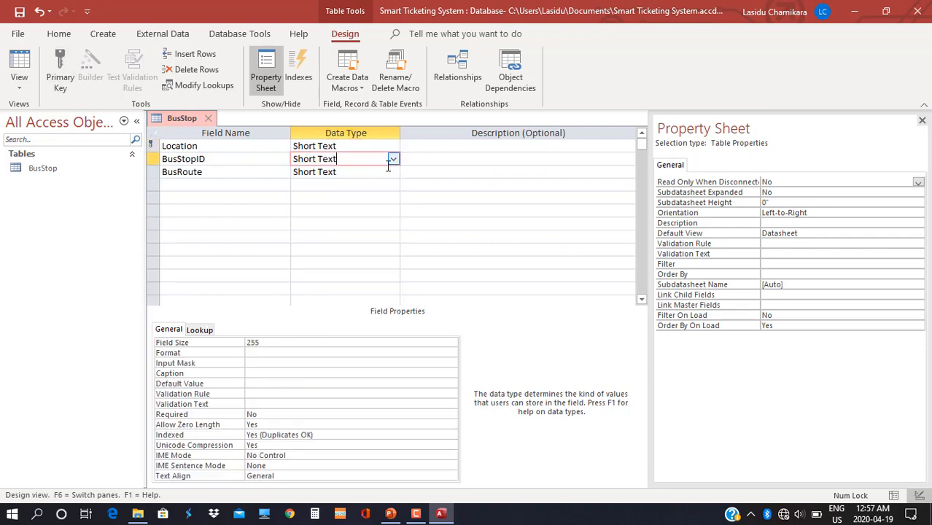
pyautogui.click(392, 160)
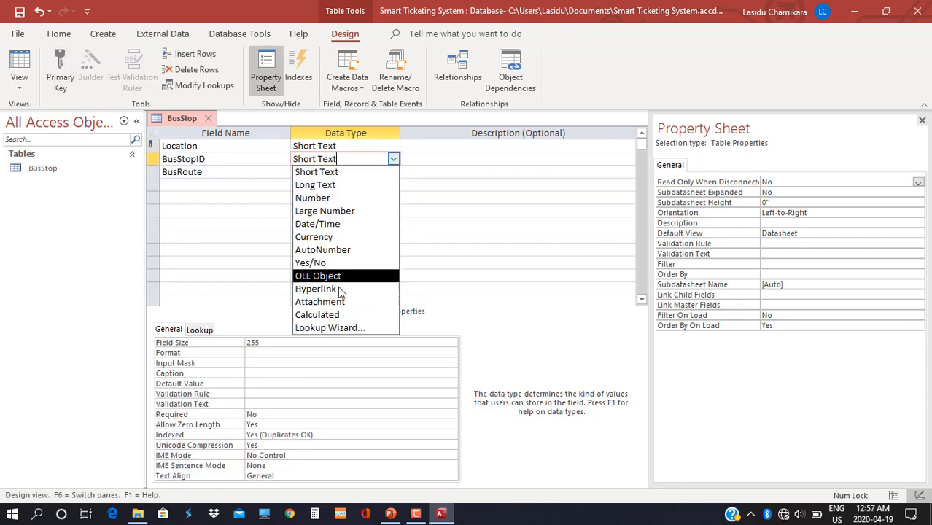
pyautogui.click(337, 197)
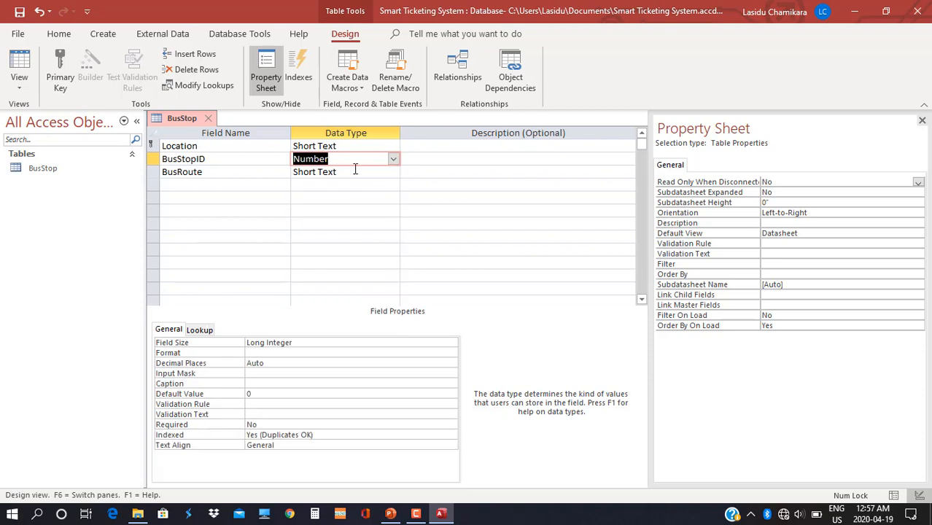
pyautogui.click(355, 171)
pyautogui.click(392, 172)
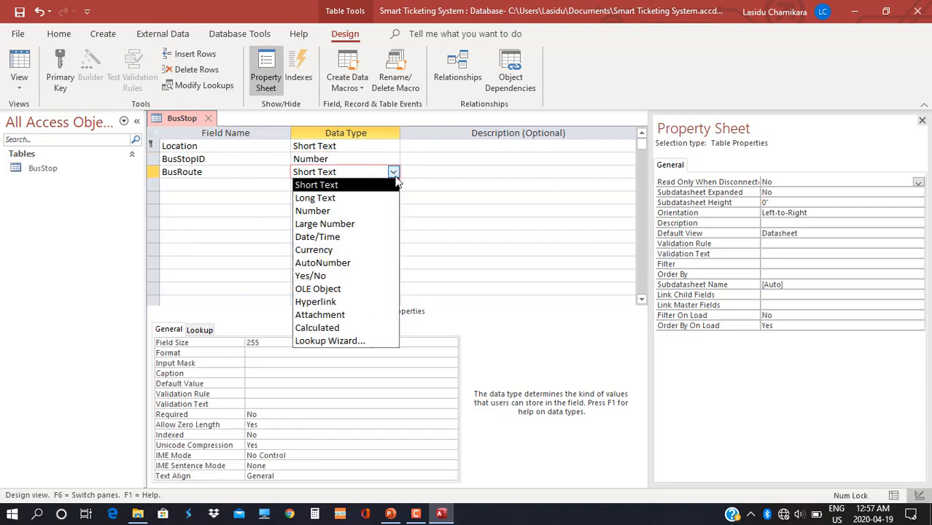
pyautogui.click(338, 212)
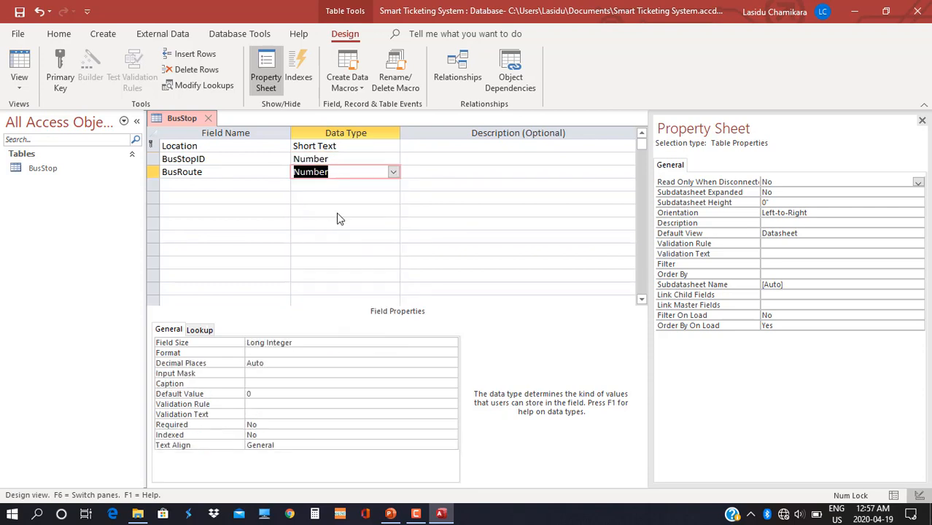
# Create a new blank table and save it as PassengerInfo in Design view.
pyautogui.click(102, 34)
pyautogui.click(69, 71)
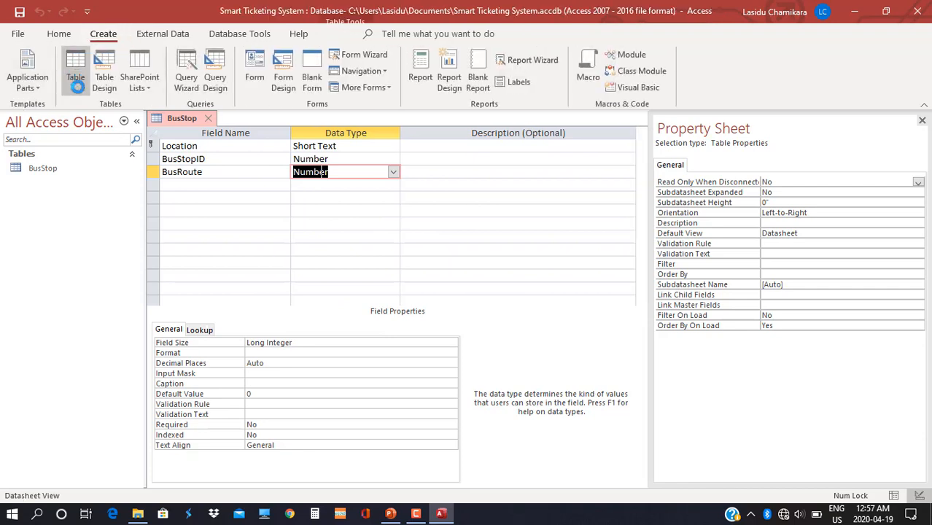
pyautogui.click(19, 88)
pyautogui.click(64, 147)
pyautogui.write('PassengerInfo')
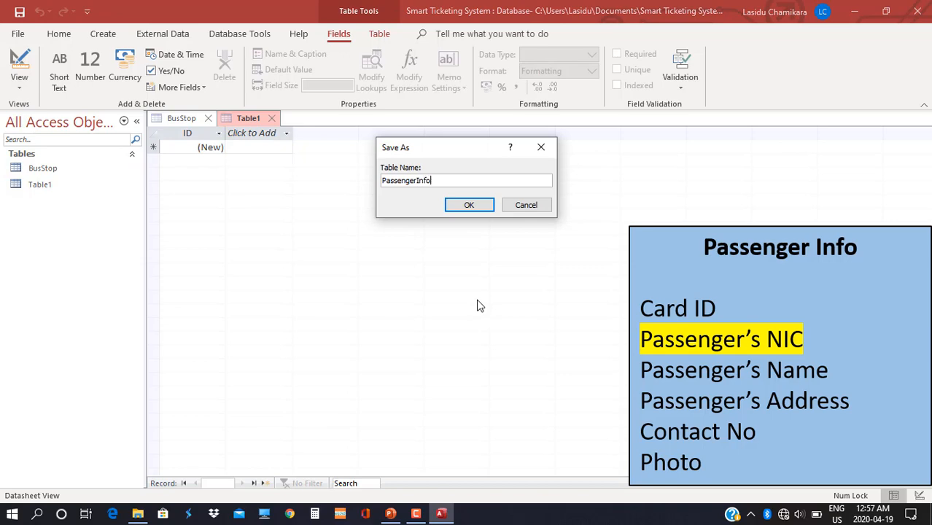
pyautogui.press('Return')
# Enter the fields Card ID, PassengerNIC, PassengerName, Address, ContactNo and Photo.
pyautogui.write('Card ID')
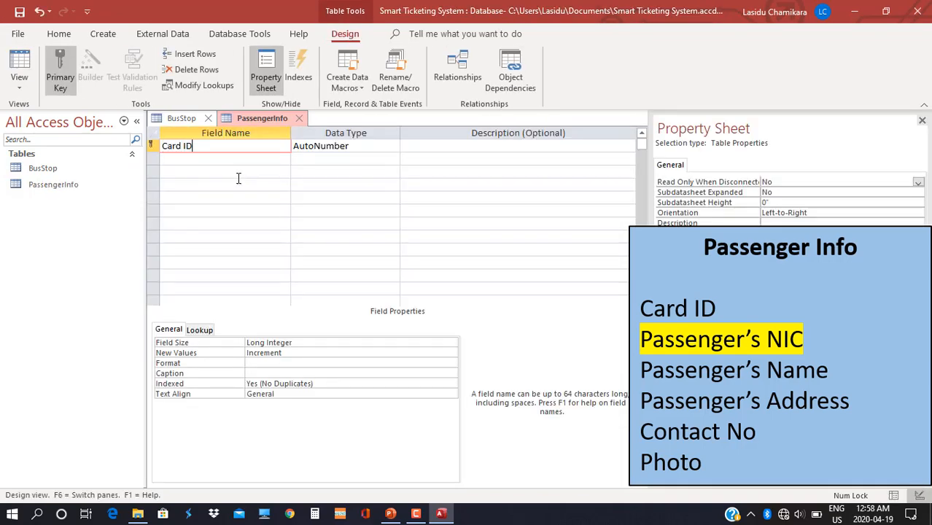
pyautogui.press('Down')
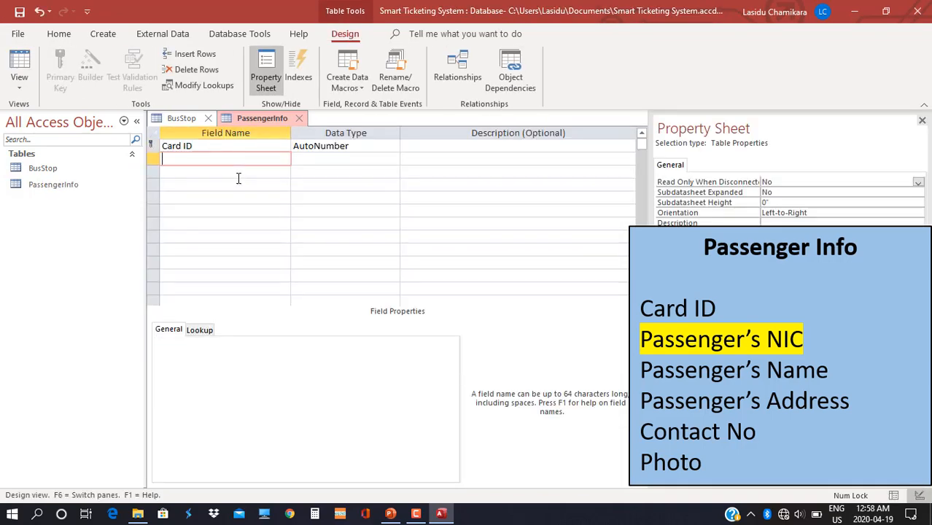
pyautogui.write('PassengerNIC')
pyautogui.press('Down')
pyautogui.write('PassengerN')
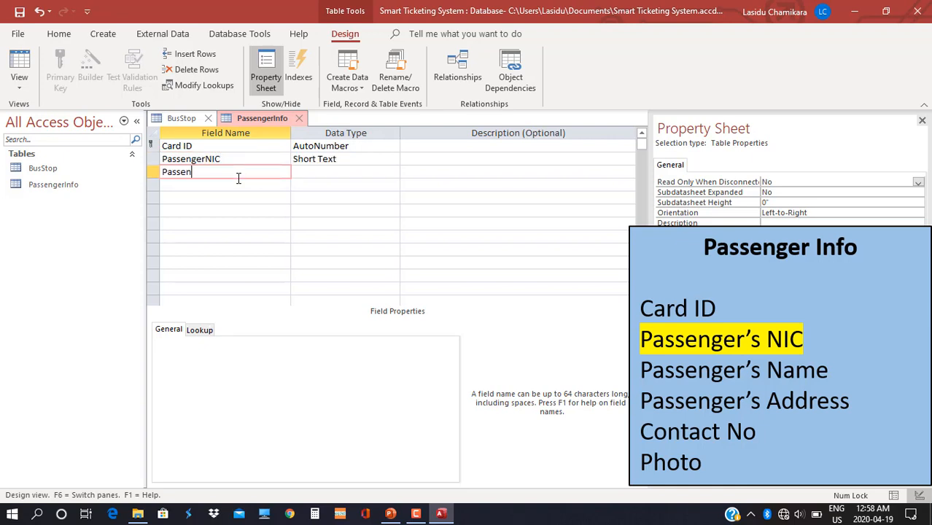
pyautogui.write('ame')
pyautogui.press('Down')
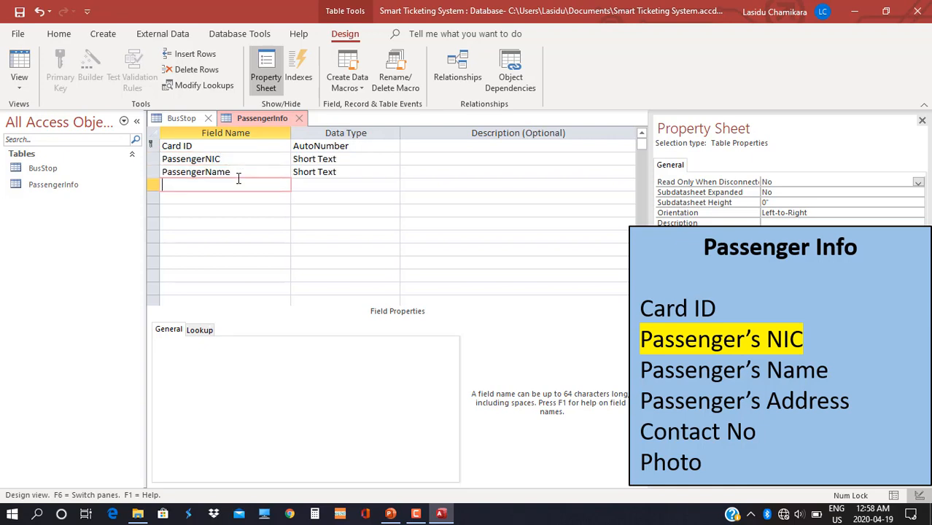
pyautogui.write('Address')
pyautogui.press('Down')
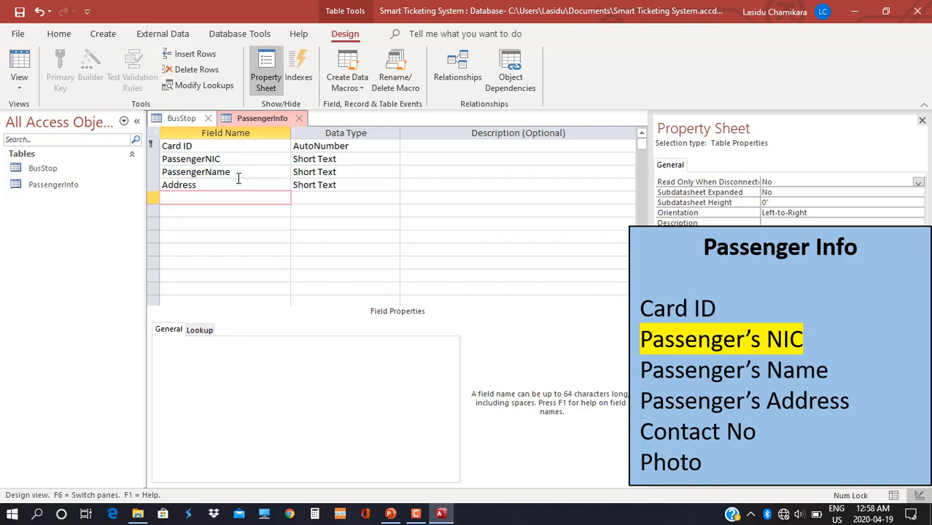
pyautogui.write('ContactNo')
pyautogui.press('Down')
pyautogui.write('Photo')
pyautogui.press('Down')
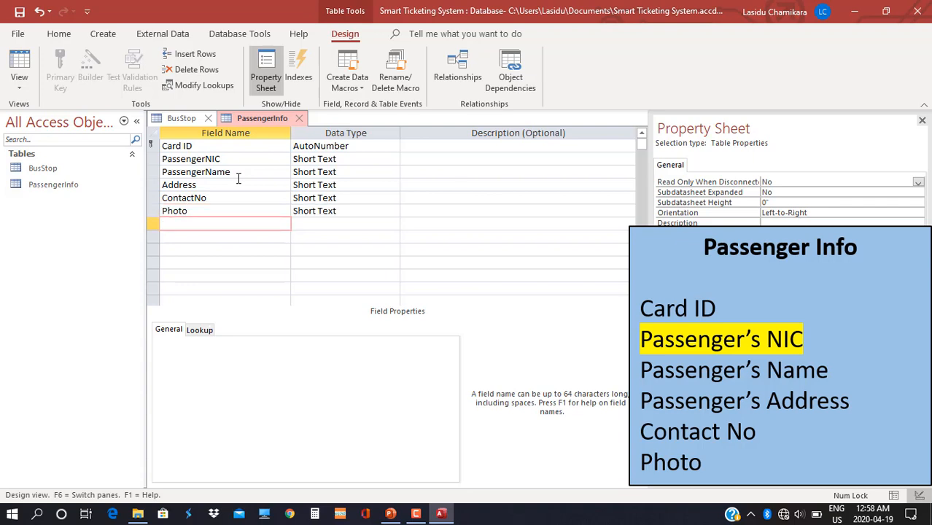
# Make Card ID a Number field, leaving PassengerNIC, PassengerName and Address as Short Text.
pyautogui.click(371, 148)
pyautogui.click(393, 146)
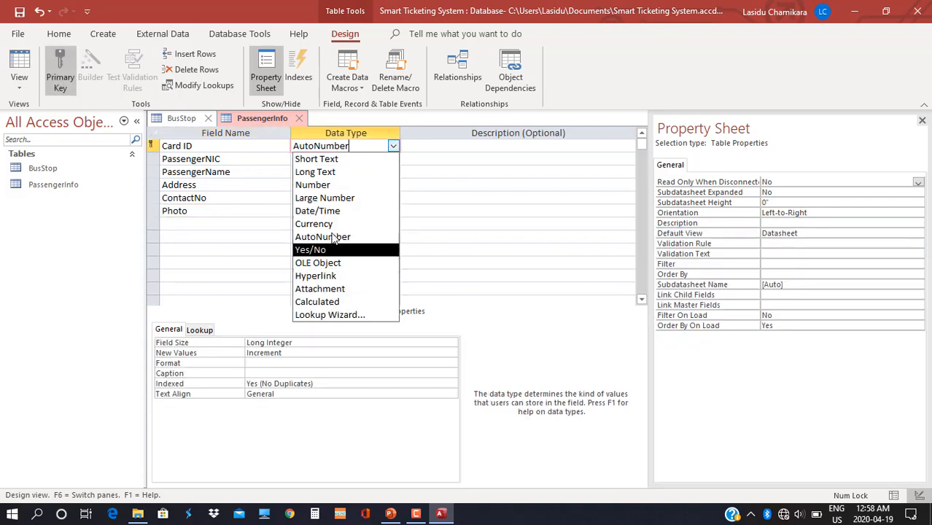
pyautogui.click(328, 184)
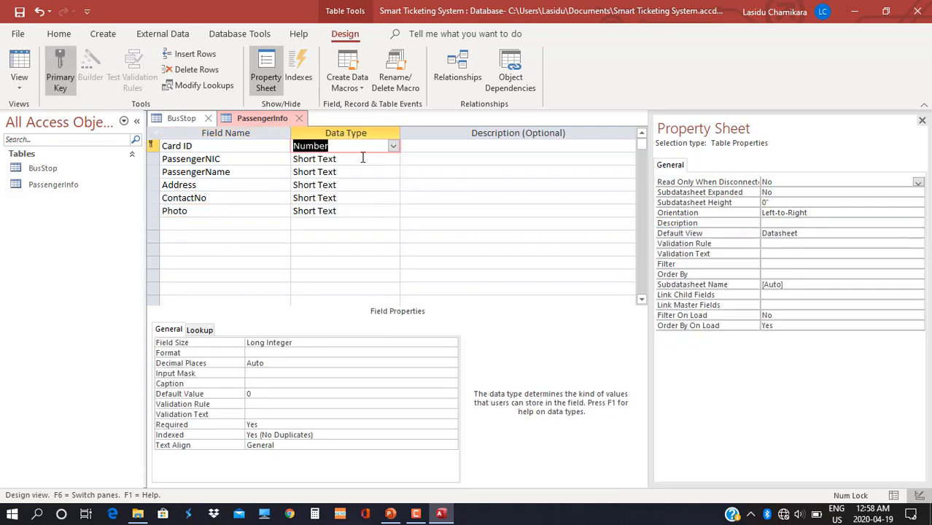
pyautogui.click(362, 158)
pyautogui.click(393, 159)
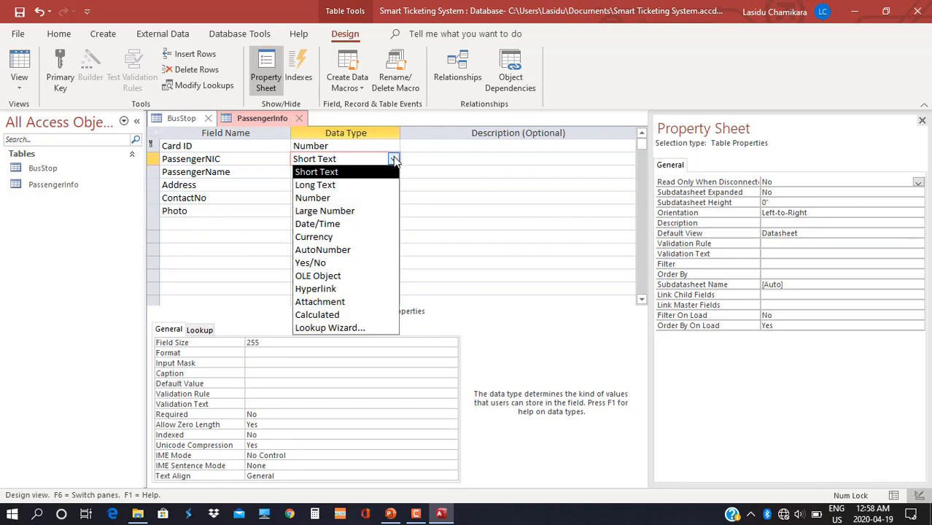
pyautogui.click(321, 172)
pyautogui.click(357, 173)
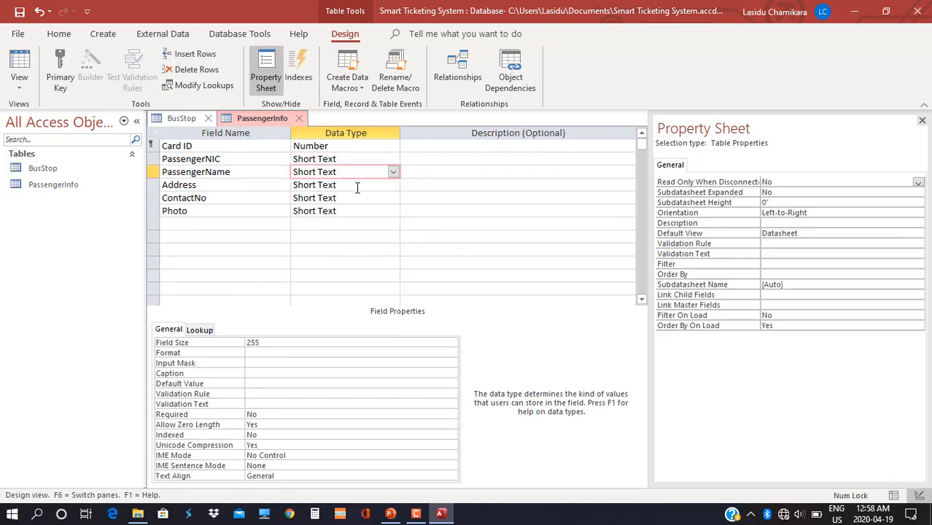
pyautogui.click(357, 186)
# Set ContactNo to Number and Photo to Attachment.
pyautogui.click(400, 199)
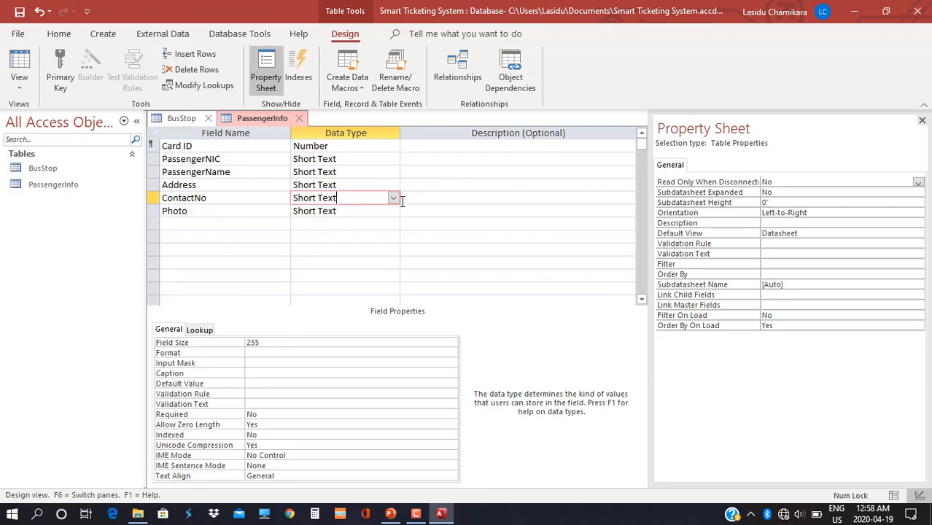
pyautogui.click(392, 197)
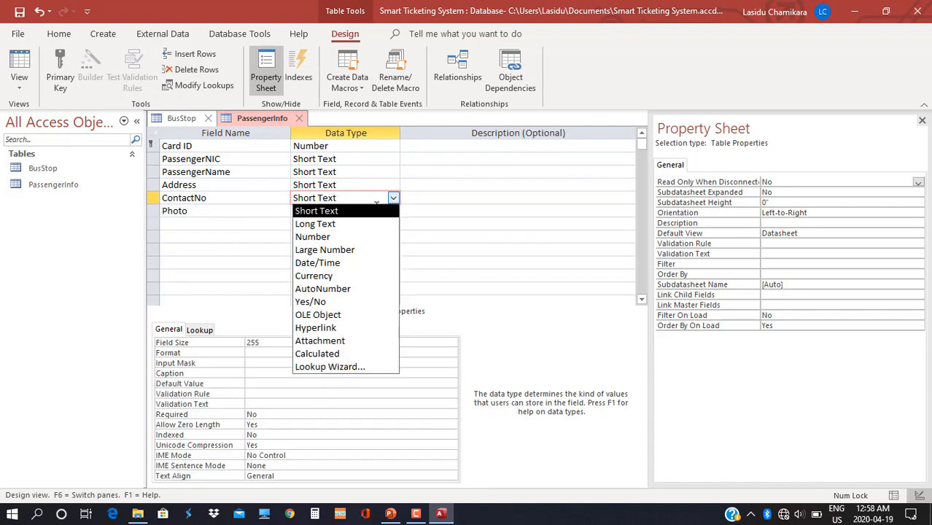
pyautogui.click(314, 237)
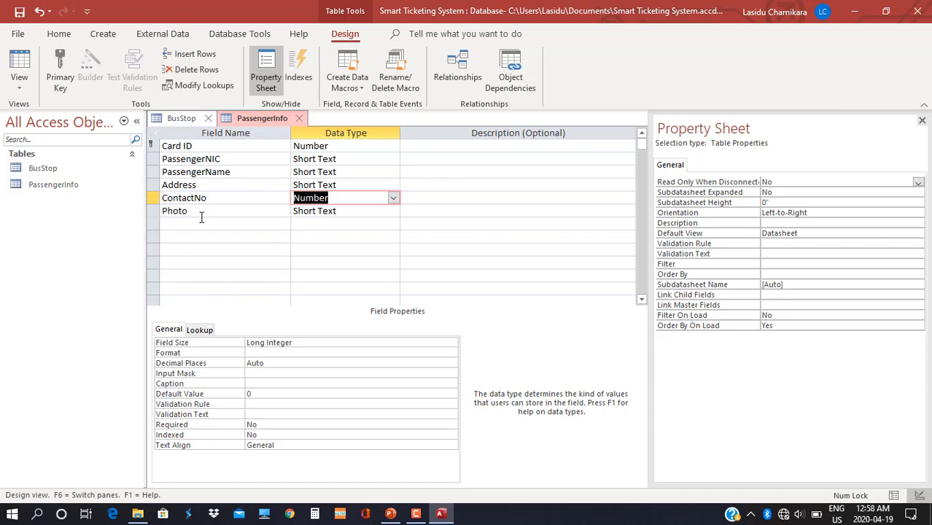
pyautogui.click(355, 211)
pyautogui.click(393, 210)
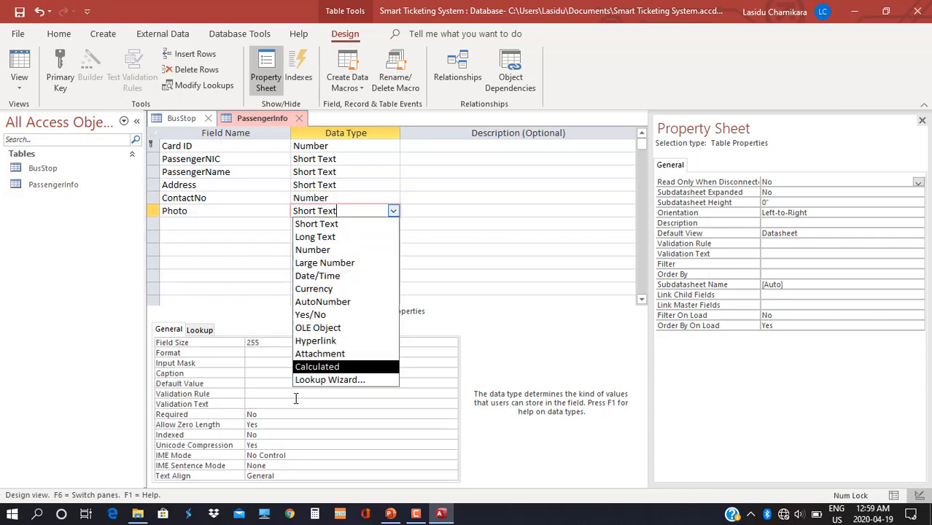
pyautogui.click(337, 354)
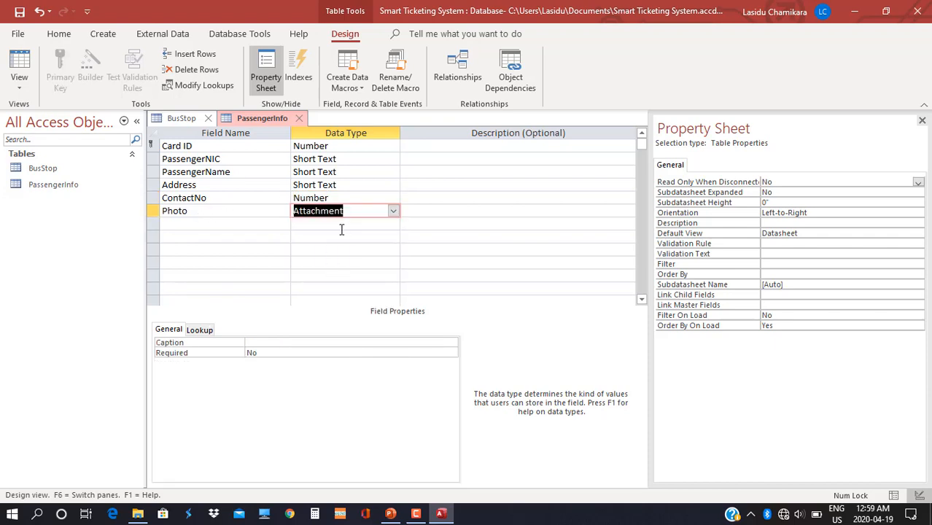
# Make PassengerNIC the PassengerInfo primary key and BusStopID the BusStop primary key.
pyautogui.click(229, 163)
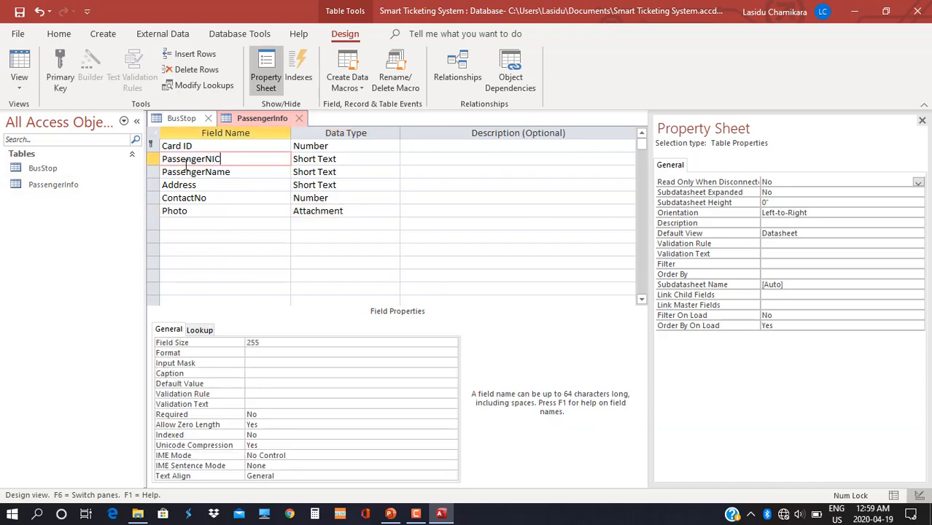
pyautogui.click(63, 75)
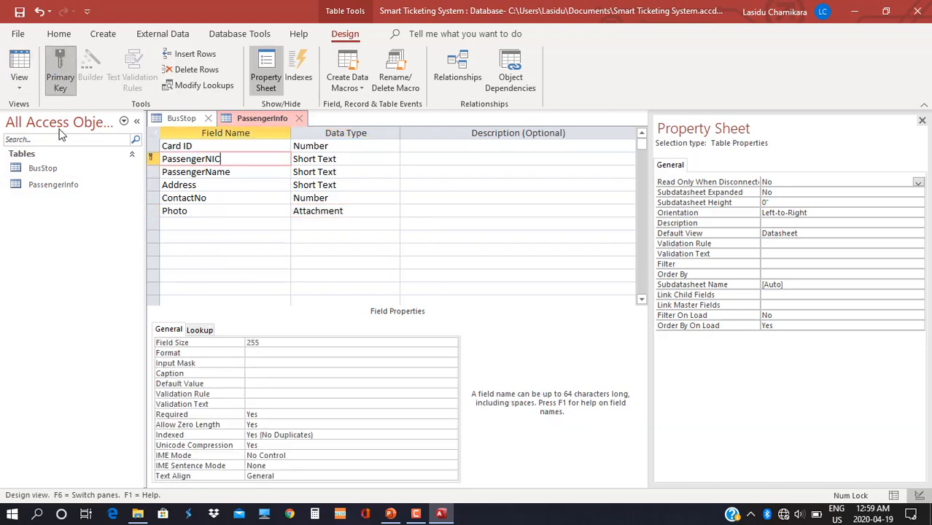
pyautogui.click(182, 118)
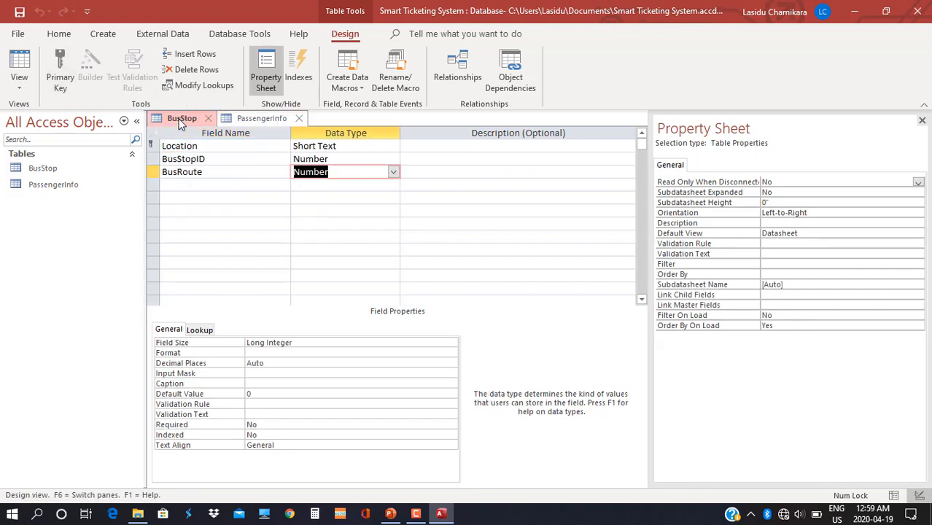
pyautogui.click(206, 161)
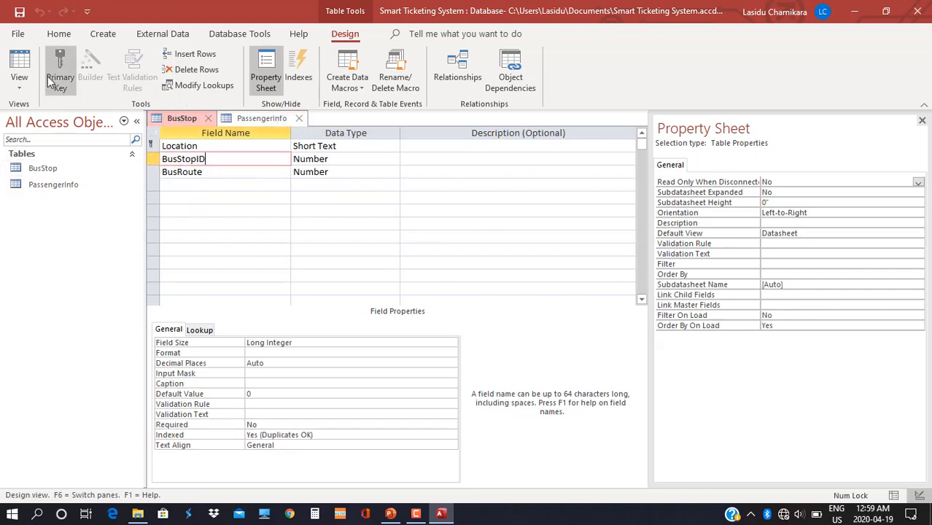
pyautogui.click(60, 80)
pyautogui.click(261, 118)
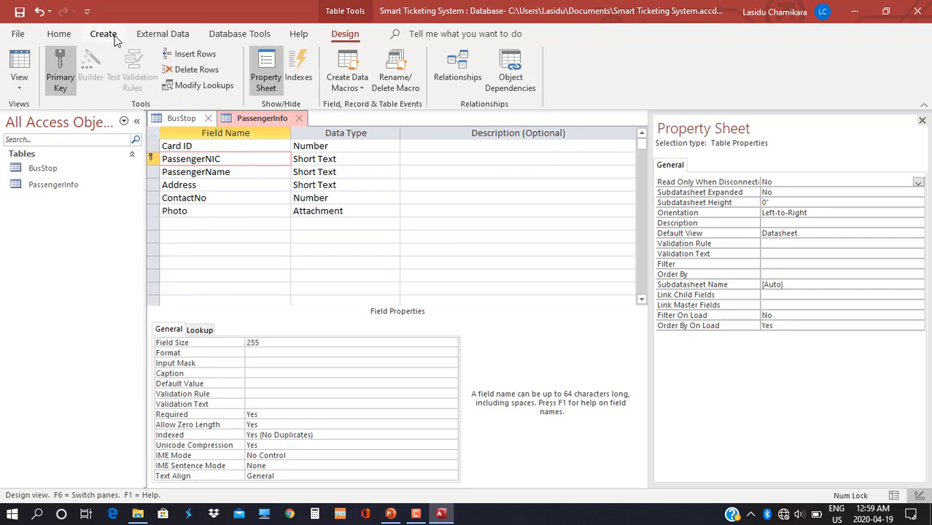
# Create a new blank table and save it as CardInfo.
pyautogui.click(102, 34)
pyautogui.click(80, 76)
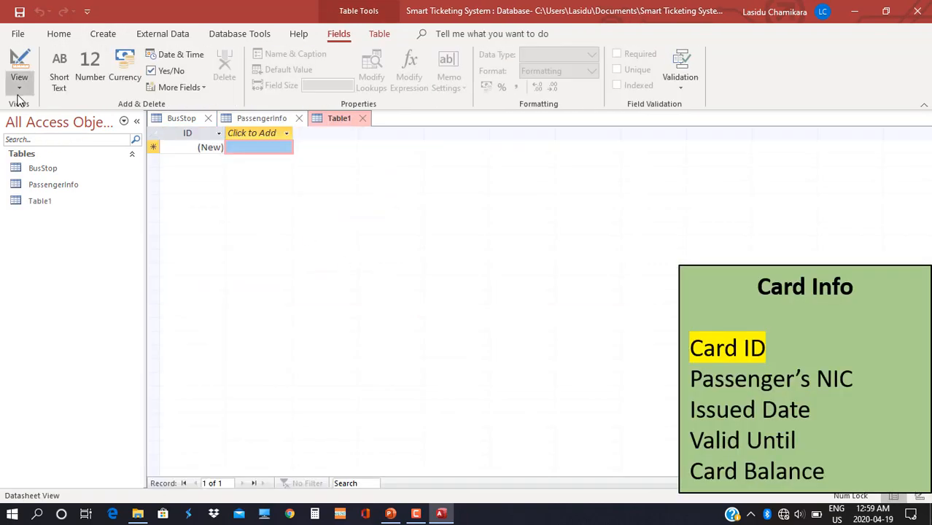
pyautogui.hotkey('ctrl', 's')
pyautogui.write('CardInfo')
pyautogui.press('Return')
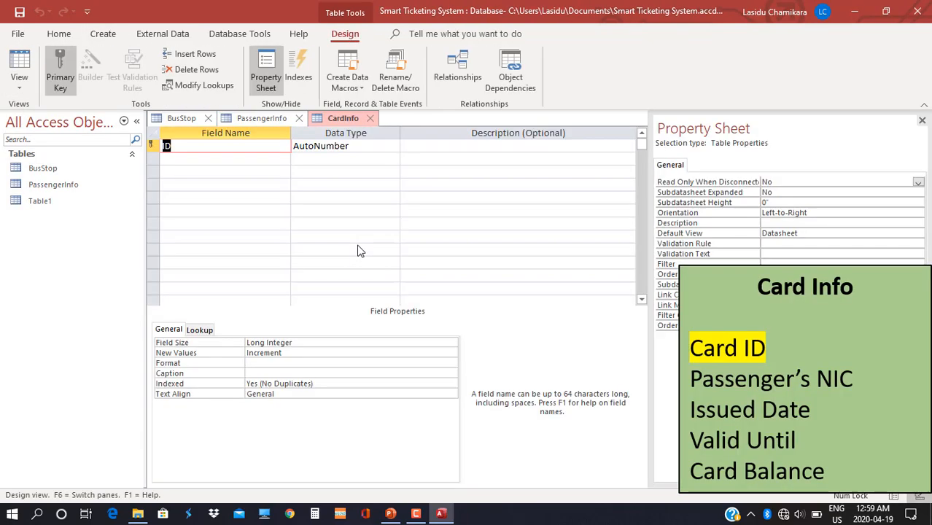
# Enter the fields CardID, PassengerNIC, IssuedDate, ValidUntil and CardBalance.
pyautogui.write('CardID')
pyautogui.press('Down')
pyautogui.write('P')
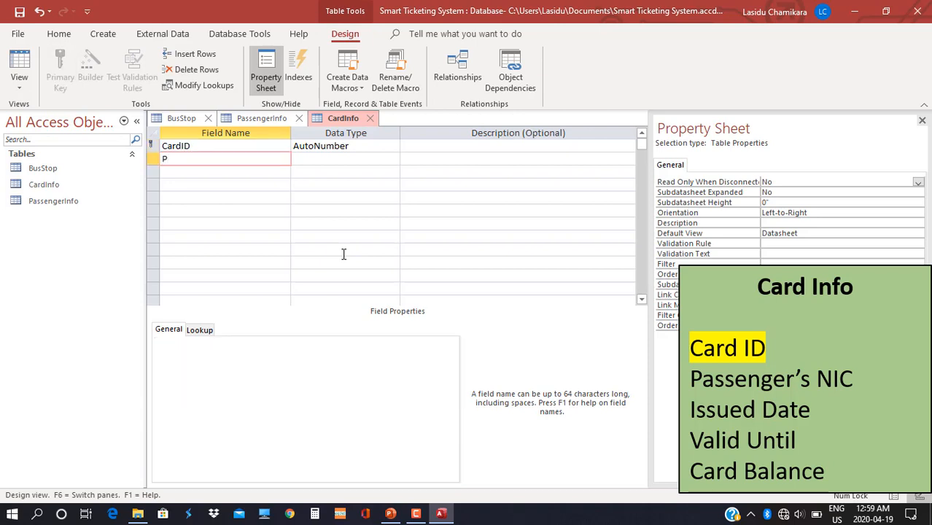
pyautogui.write('assengerNIC')
pyautogui.press('Down')
pyautogui.write('I')
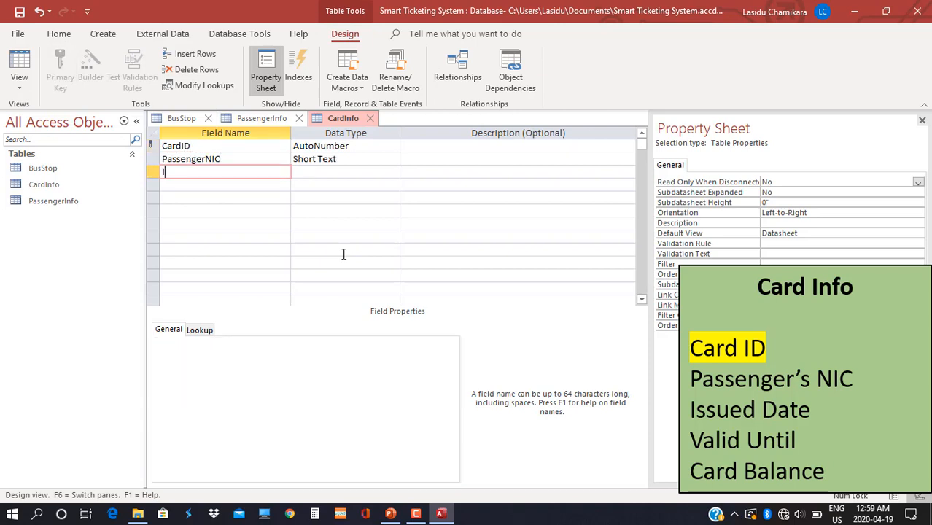
pyautogui.write('ssuedDate')
pyautogui.press('Down')
pyautogui.write('V')
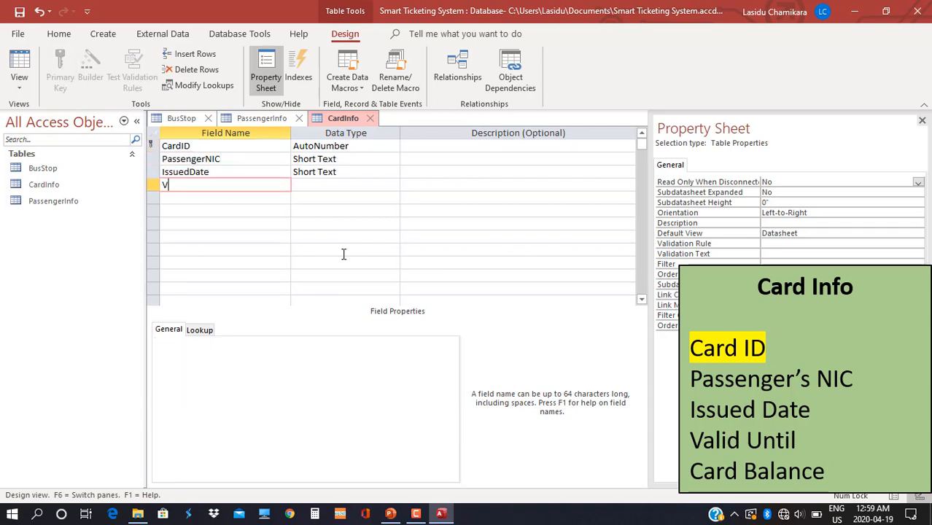
pyautogui.write('alidUntil')
pyautogui.press('Down')
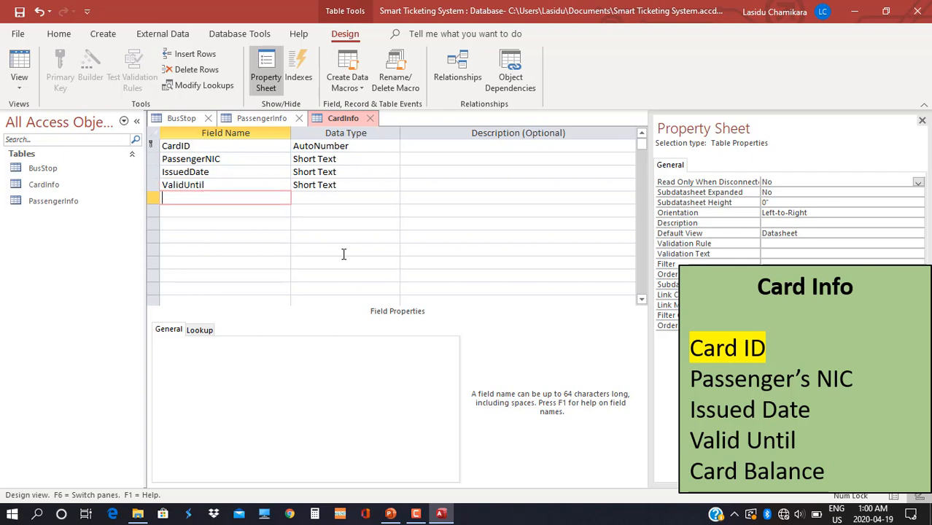
pyautogui.write('CardBalance')
# Set CardID and PassengerNIC to Number, both dates to Date/Time, CardBalance to Currency.
pyautogui.click(338, 198)
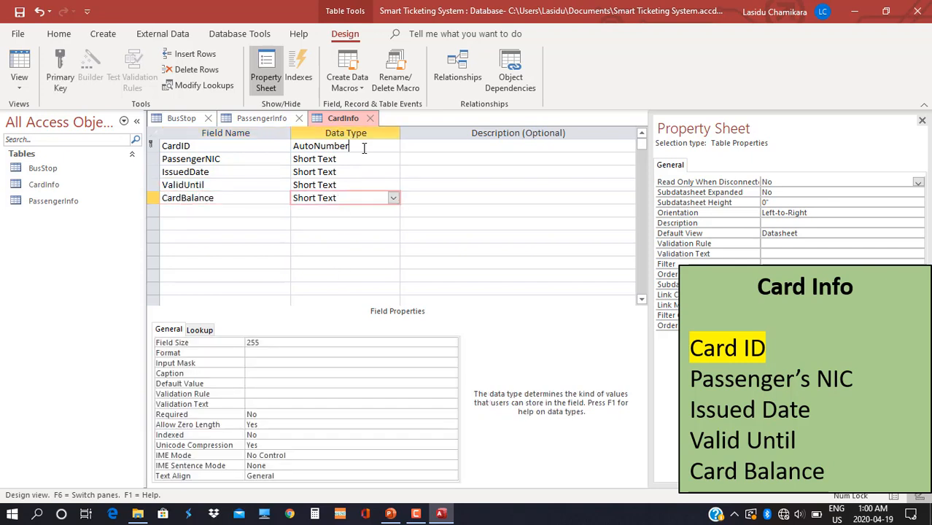
pyautogui.click(394, 146)
pyautogui.click(354, 186)
pyautogui.click(393, 159)
pyautogui.click(322, 206)
pyautogui.click(396, 171)
pyautogui.click(321, 236)
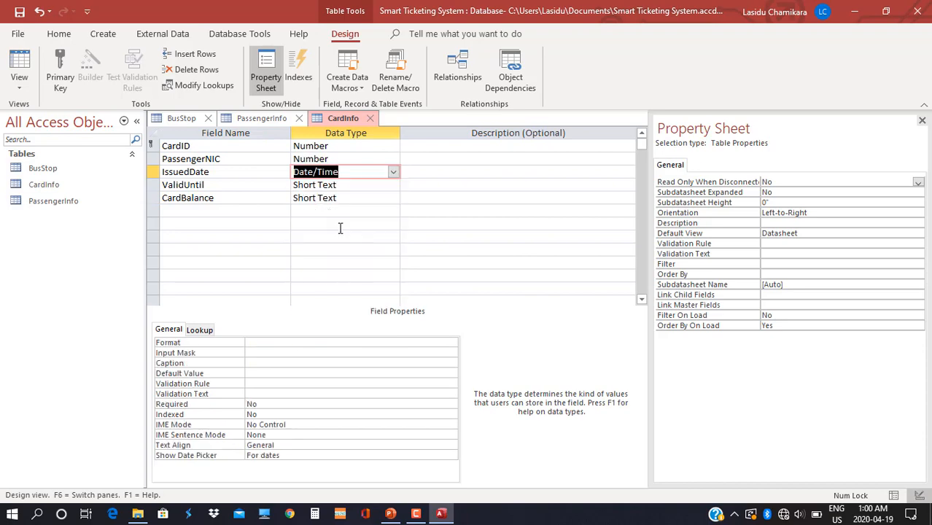
pyautogui.click(393, 184)
pyautogui.click(318, 250)
pyautogui.click(394, 198)
pyautogui.click(339, 277)
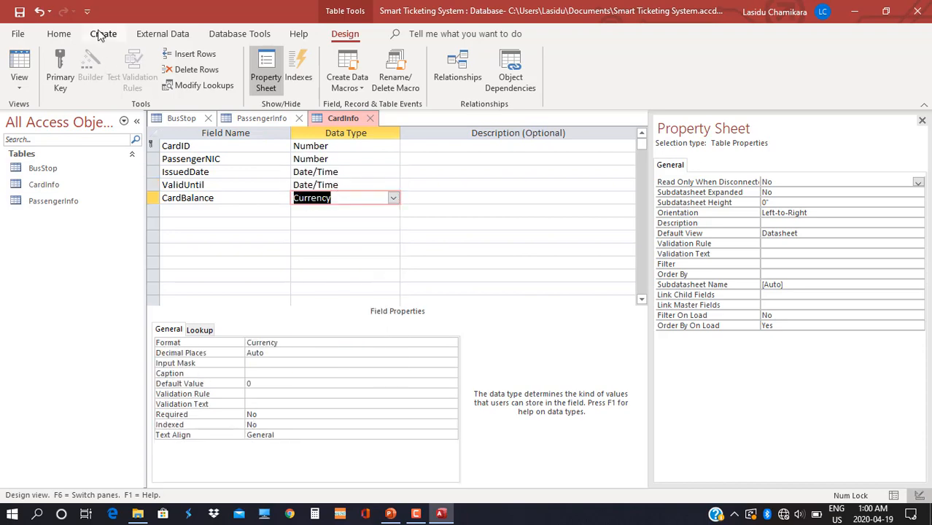
# Create another blank table and switch it to Design view.
pyautogui.click(103, 34)
pyautogui.click(55, 73)
pyautogui.click(19, 87)
pyautogui.click(86, 160)
# Save the table as BusFare with fields JourneyID, StartBusStopID, EndBusStopID and Fare.
pyautogui.write('B')
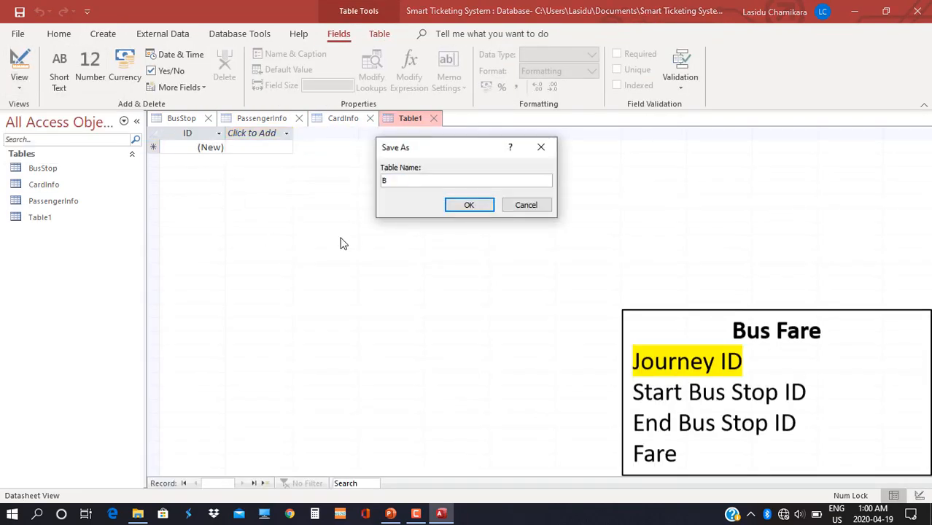
pyautogui.write('usFare')
pyautogui.press('Return')
pyautogui.write('JourneyID')
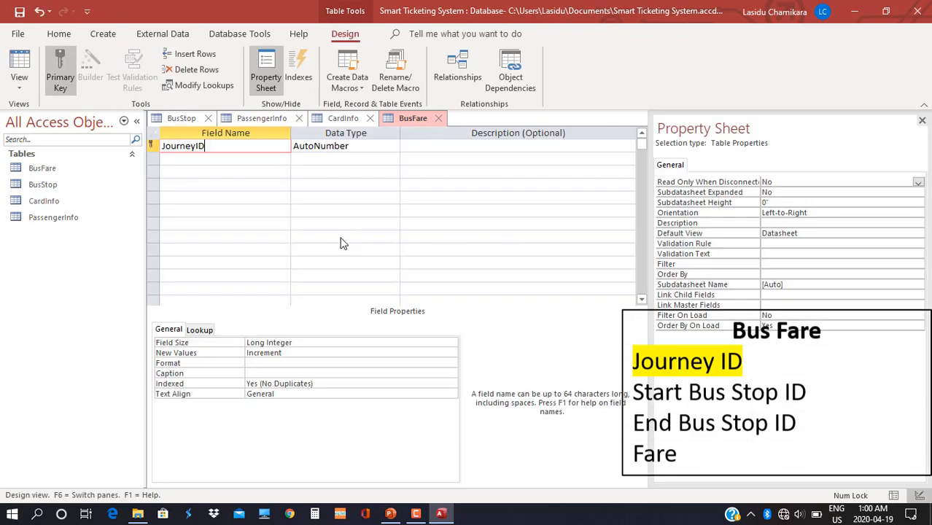
pyautogui.press('Down')
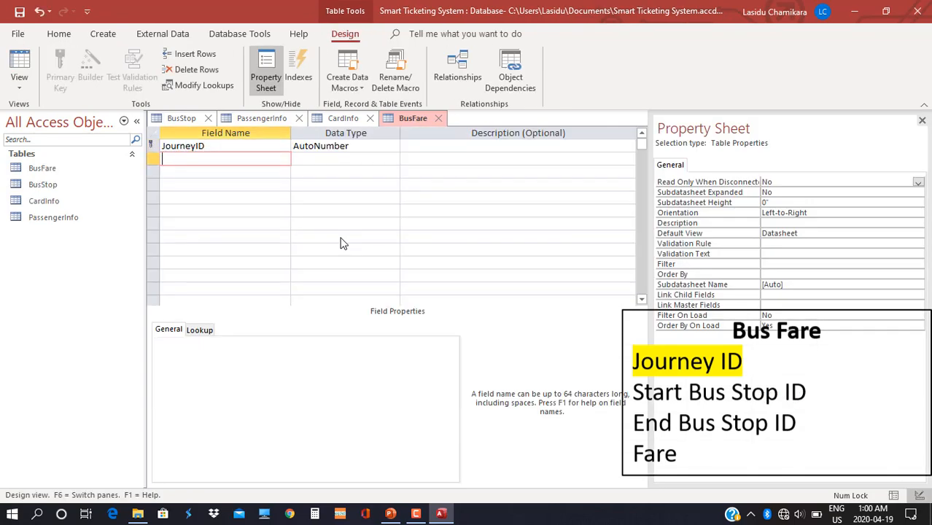
pyautogui.write('StartBusStopID')
pyautogui.press('Down')
pyautogui.write('EndB')
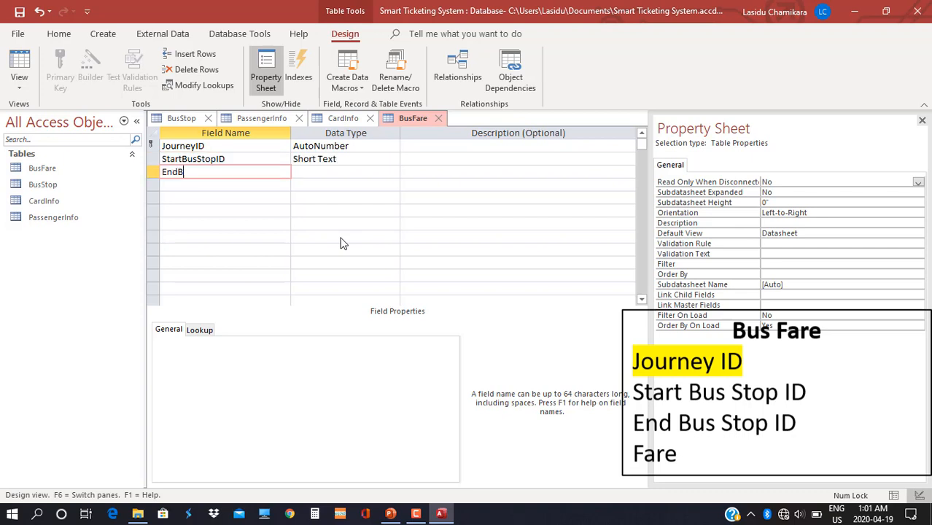
pyautogui.write('usStopID')
pyautogui.press('Down')
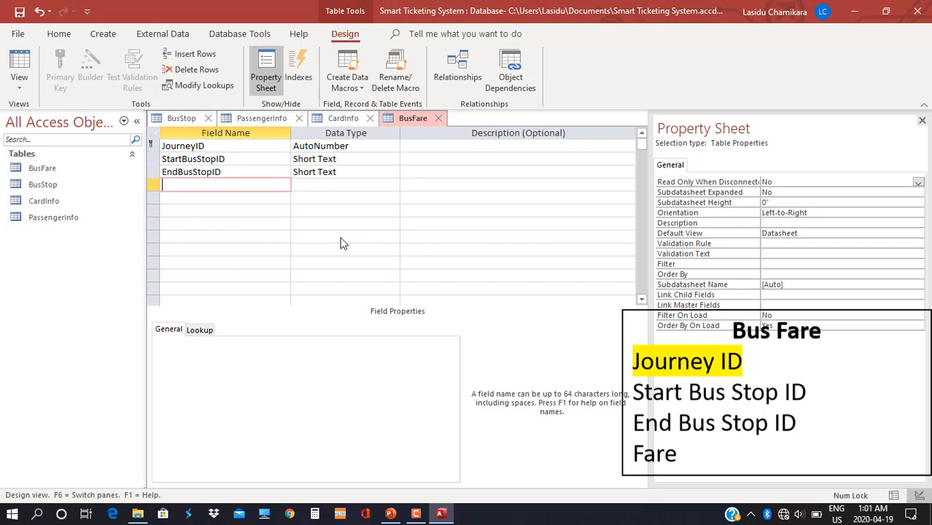
pyautogui.write('Fare')
# Set StartBusStopID and EndBusStopID to Number and Fare to Currency.
pyautogui.click(373, 146)
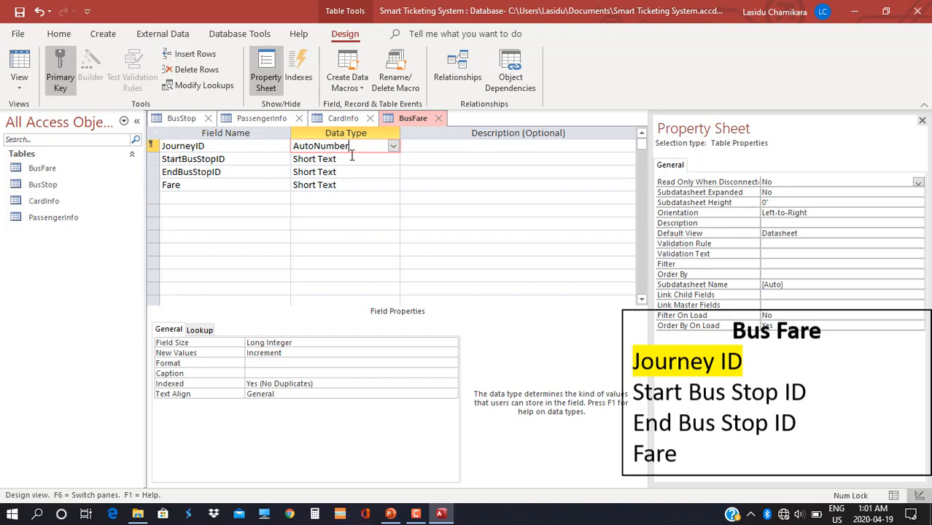
pyautogui.click(393, 159)
pyautogui.click(314, 199)
pyautogui.click(393, 172)
pyautogui.click(313, 212)
pyautogui.click(393, 184)
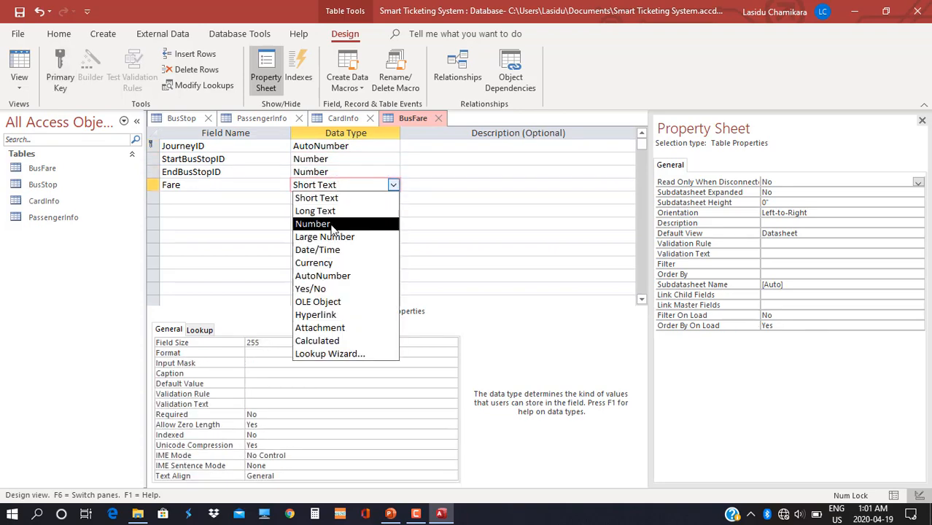
pyautogui.click(342, 263)
pyautogui.click(103, 33)
# Save a new table as JourneyStart with fields CardID, BusStopID and StartedAt.
pyautogui.click(76, 71)
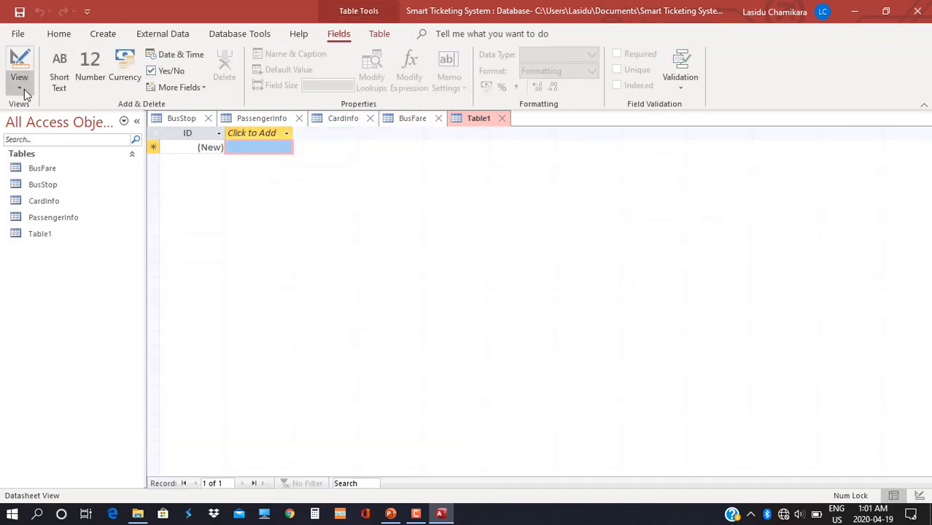
pyautogui.click(24, 93)
pyautogui.click(44, 143)
pyautogui.write('JourneySta')
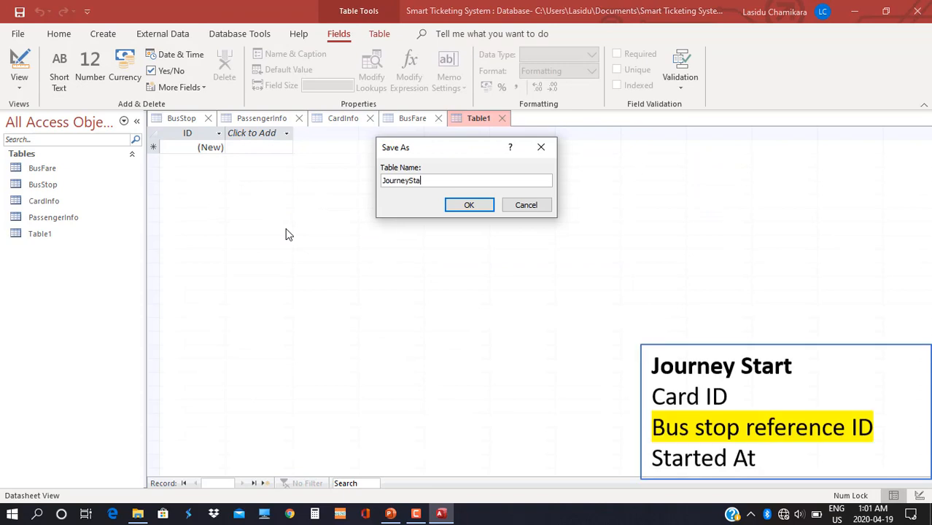
pyautogui.write('rt')
pyautogui.click(467, 205)
pyautogui.write('Card')
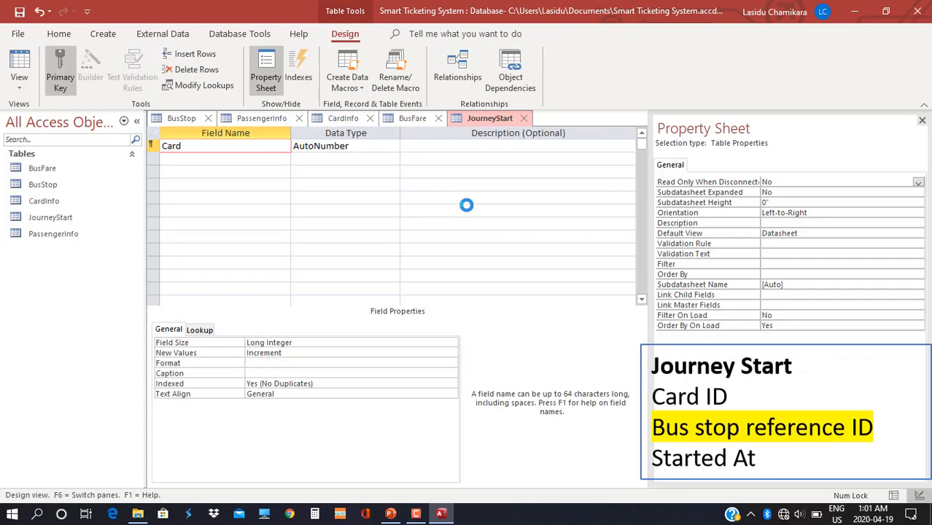
pyautogui.write('ID')
pyautogui.press('Down')
pyautogui.write('Bus')
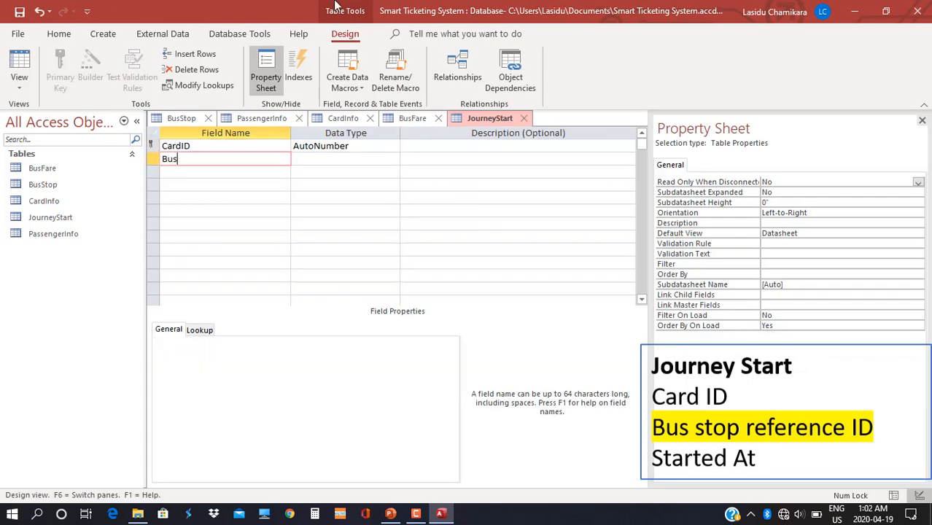
pyautogui.write('StppID')
pyautogui.press('Down')
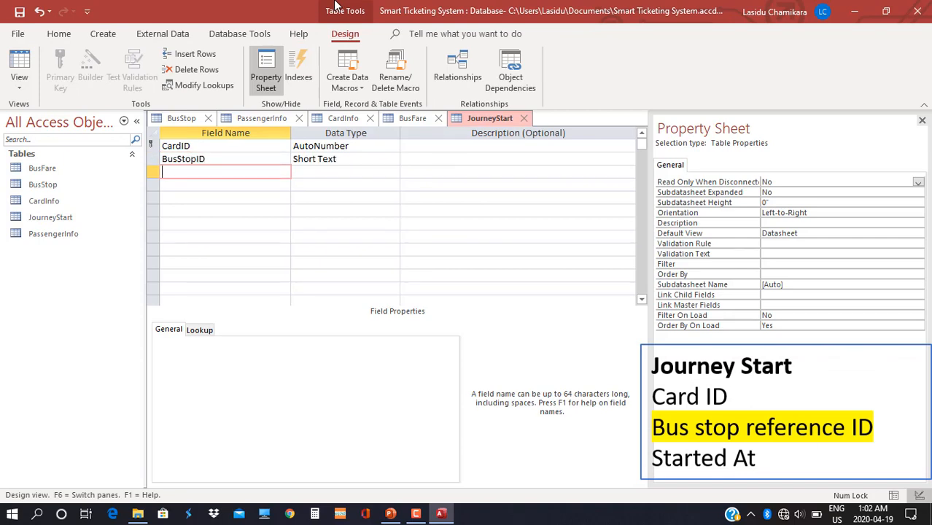
pyautogui.write('StartedAt')
# Set CardID and BusStopID to Number and StartedAt to Date/Time.
pyautogui.click(372, 147)
pyautogui.click(393, 146)
pyautogui.click(368, 184)
pyautogui.click(377, 160)
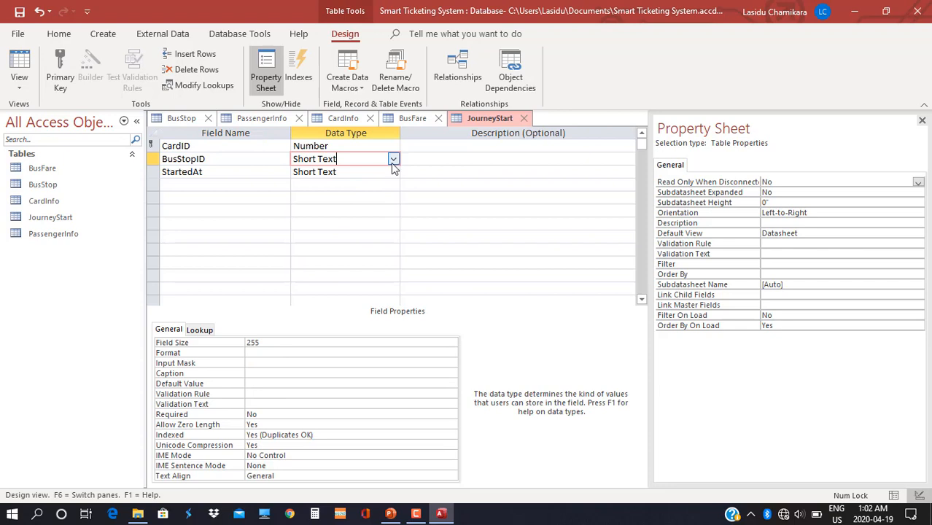
pyautogui.click(393, 159)
pyautogui.click(314, 198)
pyautogui.click(362, 172)
pyautogui.click(393, 172)
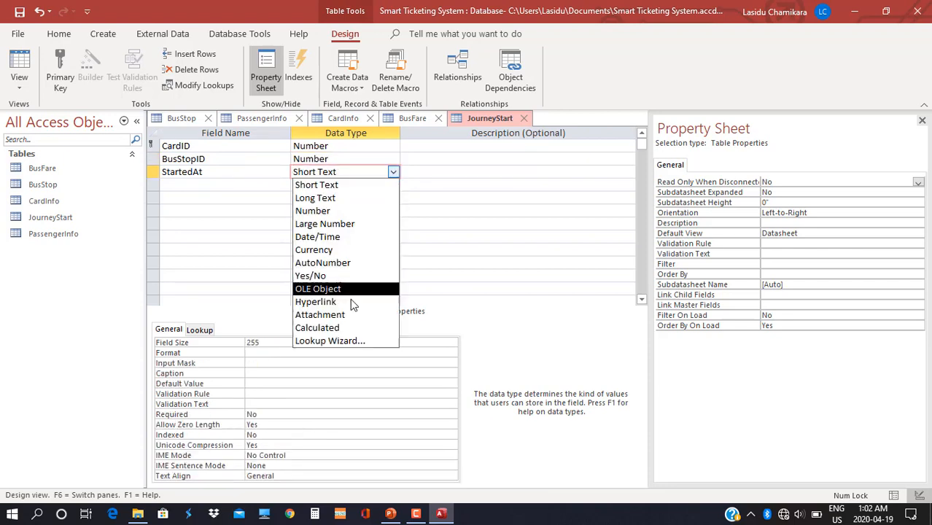
pyautogui.click(317, 237)
# Make StartedAt the primary key and create another new blank table.
pyautogui.click(173, 158)
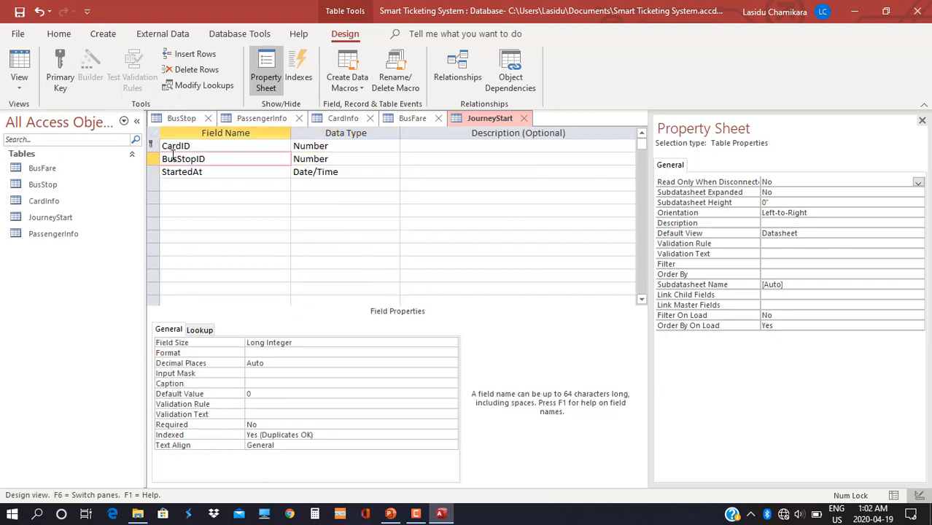
pyautogui.click(182, 172)
pyautogui.click(60, 73)
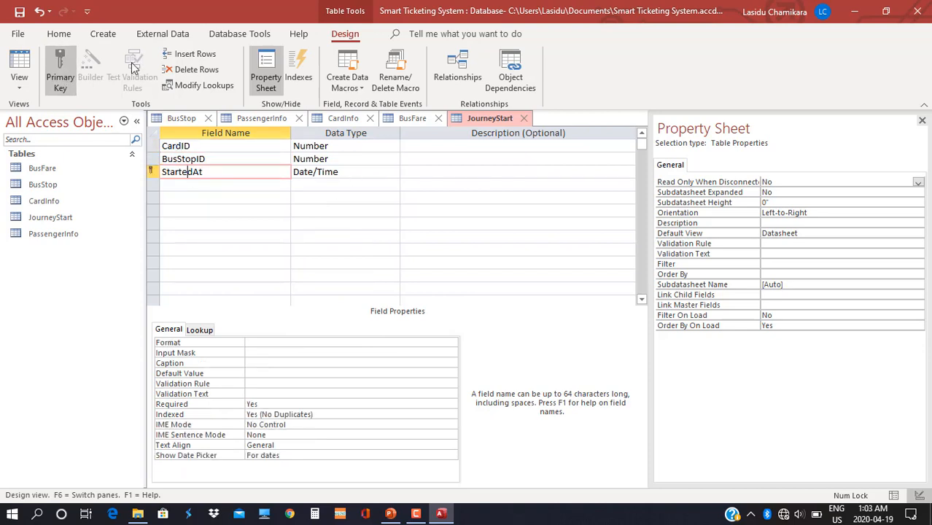
pyautogui.click(103, 34)
pyautogui.click(53, 69)
# Name the new table JourneyEnd and enter the fields CardID, BusStopID and EndedAt.
pyautogui.click(19, 73)
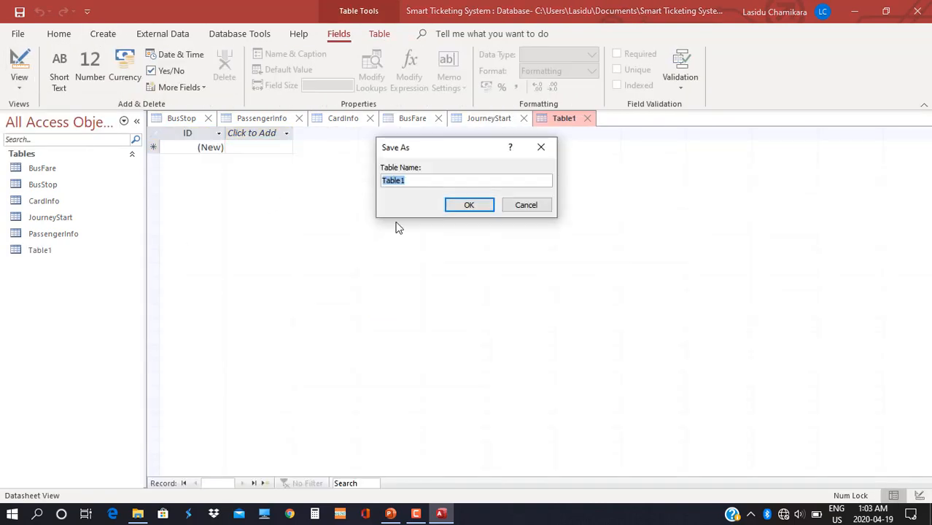
pyautogui.write('JourneyEnd')
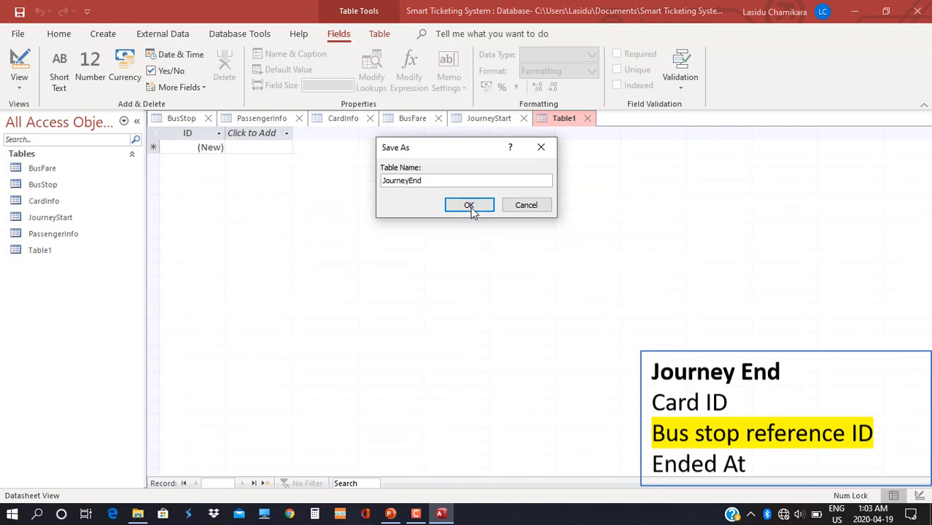
pyautogui.click(470, 209)
pyautogui.write('CardID')
pyautogui.press('Down')
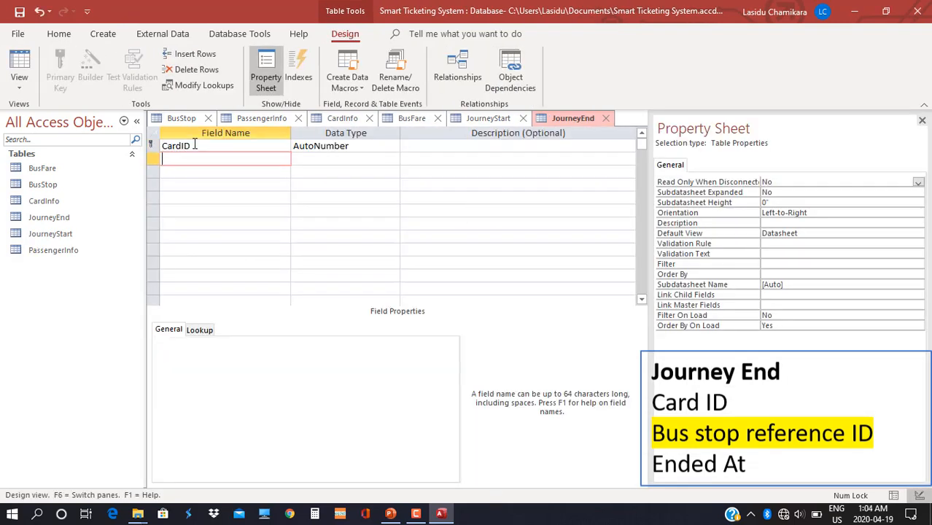
pyautogui.write('BusStopID')
pyautogui.press('Down')
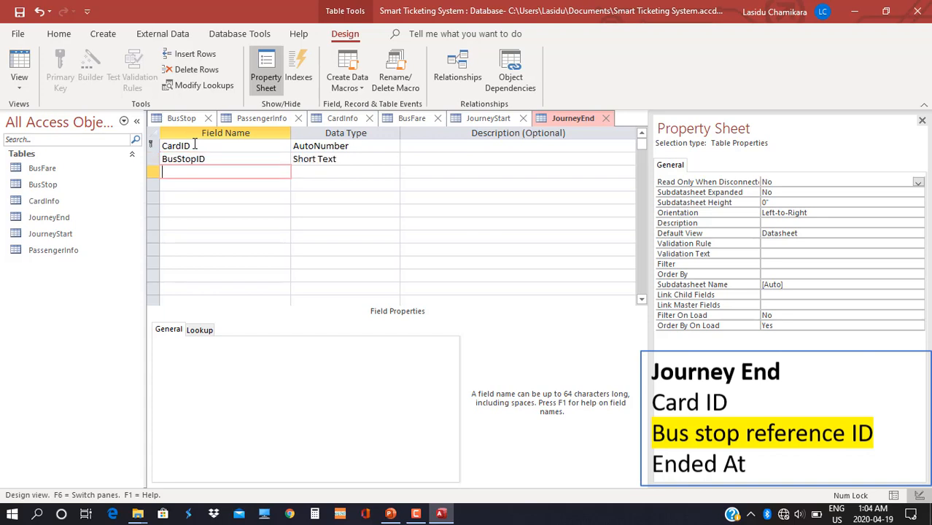
pyautogui.write('EndedAt')
# Make CardID and BusStopID Number fields and EndedAt Date/Time, then start another new table.
pyautogui.click(392, 146)
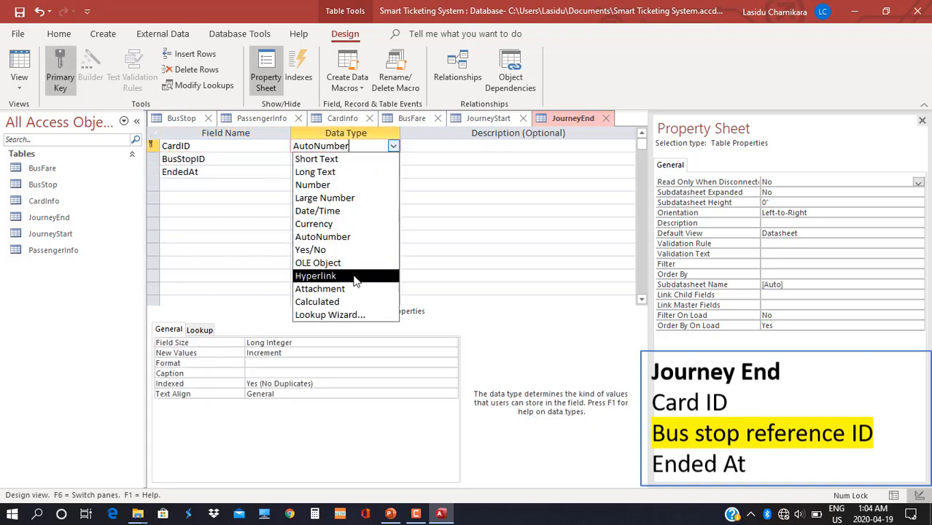
pyautogui.click(313, 185)
pyautogui.click(393, 159)
pyautogui.click(313, 198)
pyautogui.click(394, 172)
pyautogui.click(395, 173)
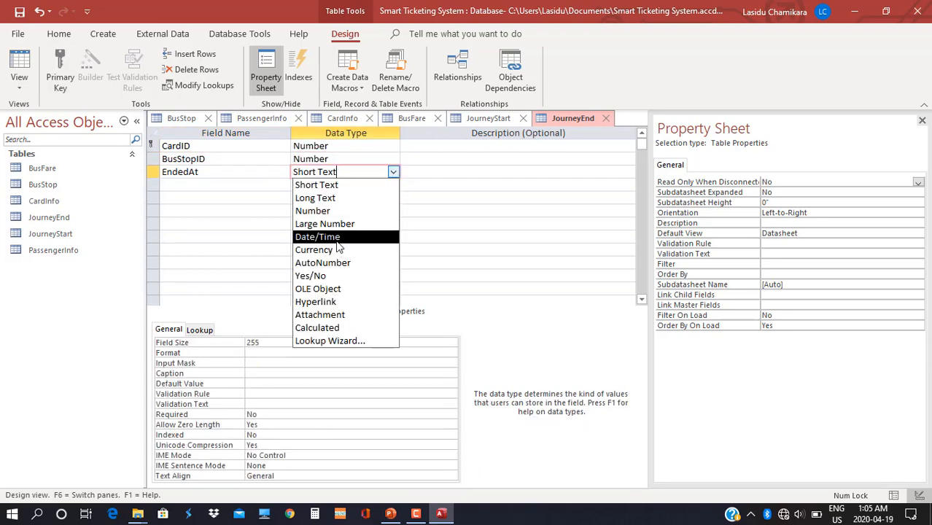
pyautogui.click(337, 239)
pyautogui.click(103, 35)
pyautogui.click(67, 71)
# Name the new table PaymentInfo and enter fields TransactionID, CardID, JourneyStartedFrom and JourneyStartedAt.
pyautogui.click(15, 64)
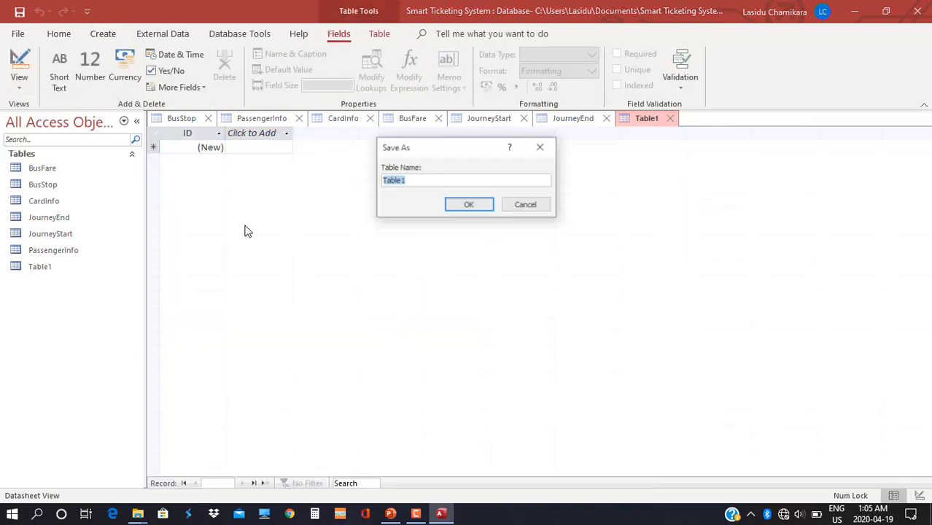
pyautogui.write('PaymentInfo')
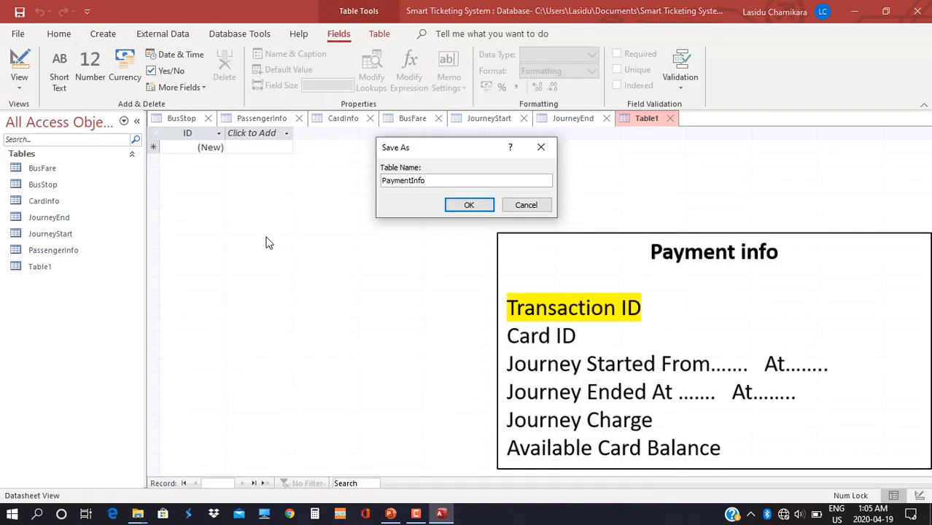
pyautogui.click(467, 206)
pyautogui.write('TransactionID')
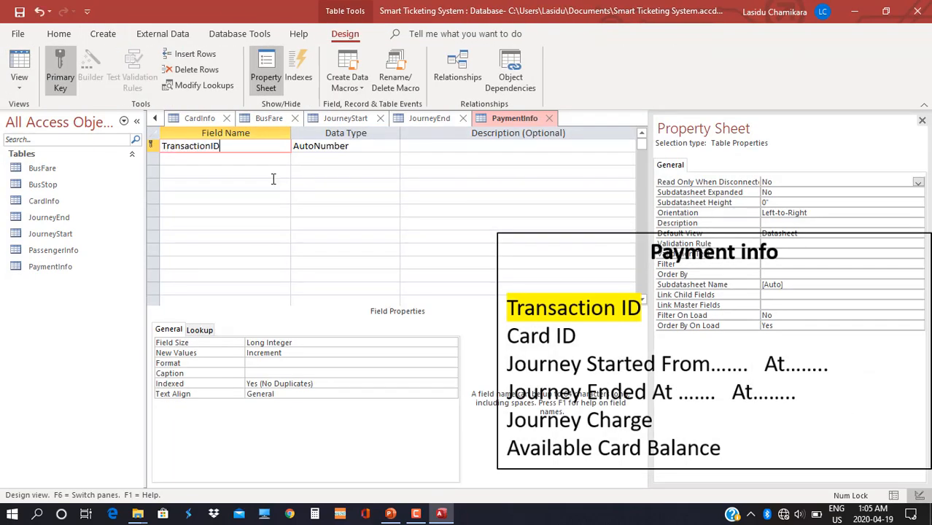
pyautogui.press('Down')
pyautogui.write('Card')
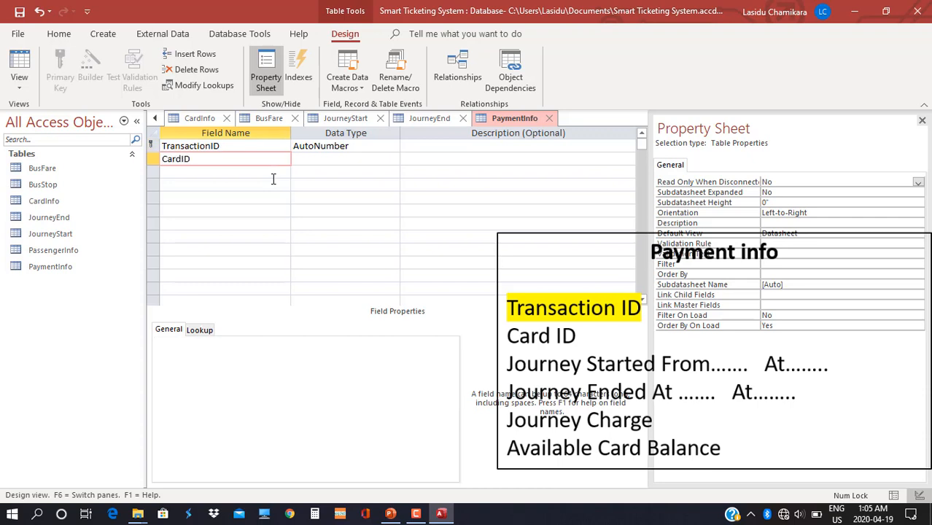
pyautogui.press('Down')
pyautogui.write('Journey')
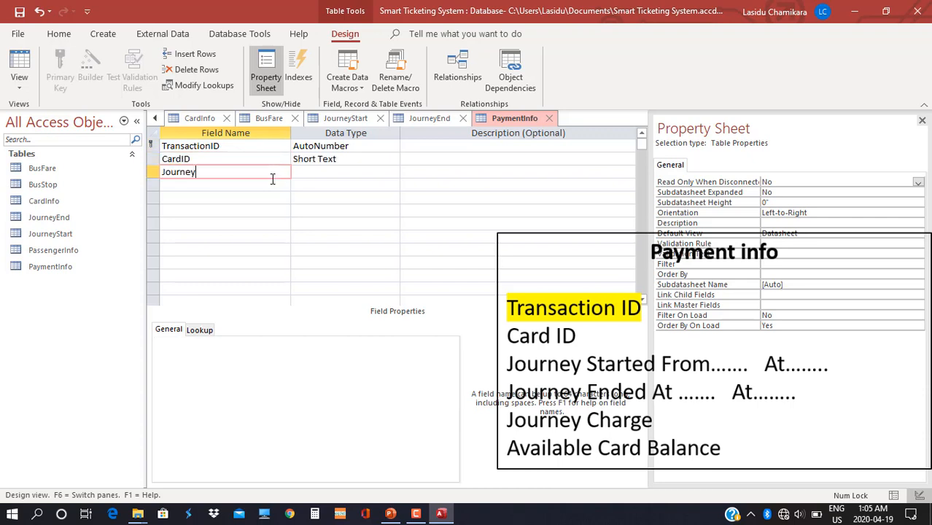
pyautogui.write('StartedFrom')
pyautogui.press('Down')
pyautogui.write('JourneyStartedAt')
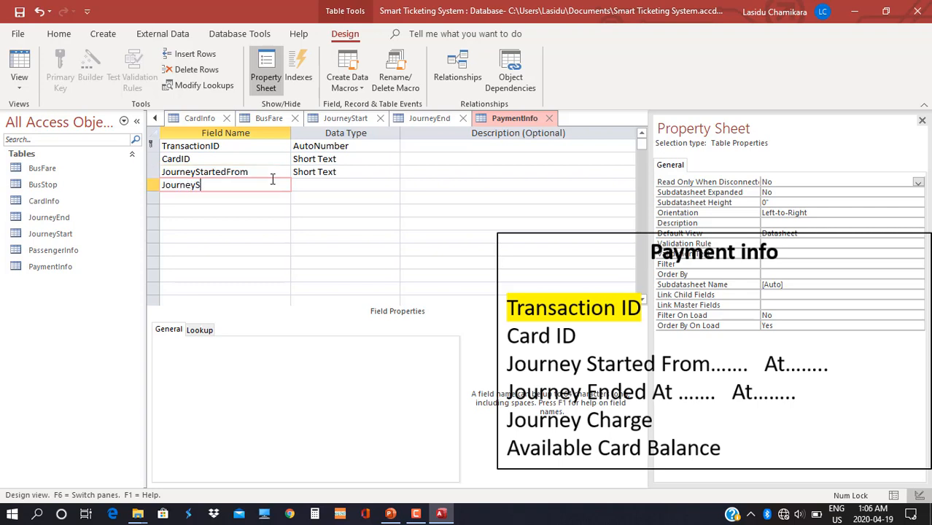
# Add the fields JourneyEndedFrom, JourneyEndedAt, JourneyCharge and RemainingCardBalance.
pyautogui.press('Down')
pyautogui.write('JourneyEndedFrom')
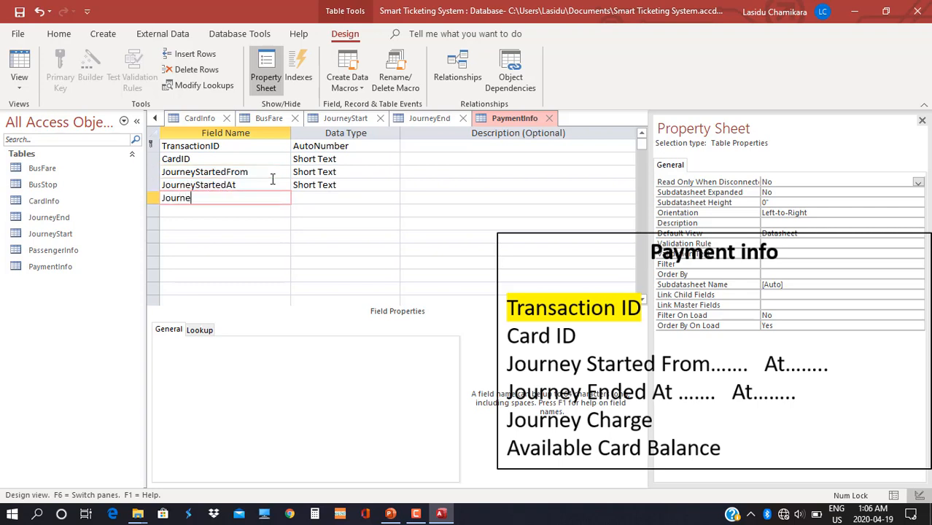
pyautogui.press('Down')
pyautogui.write('JourneyEndedAt')
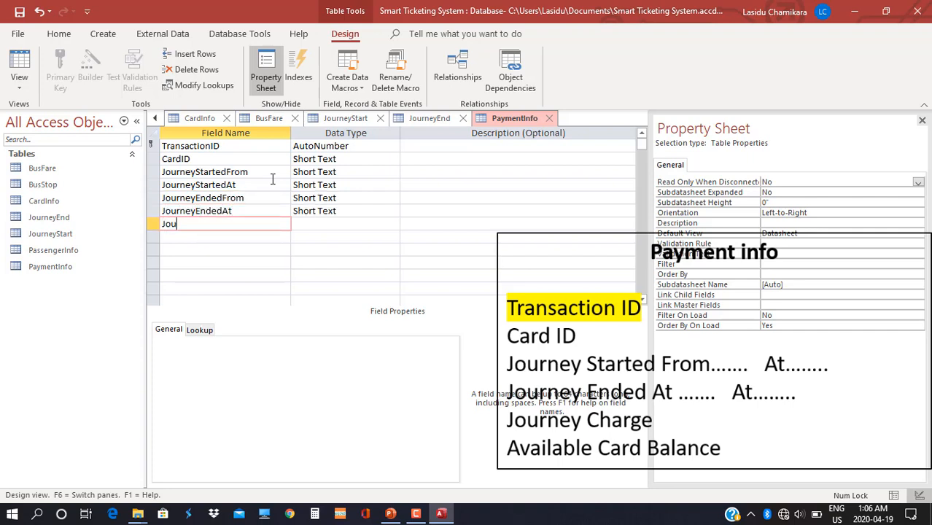
pyautogui.write('rneyCharge')
pyautogui.press('Down')
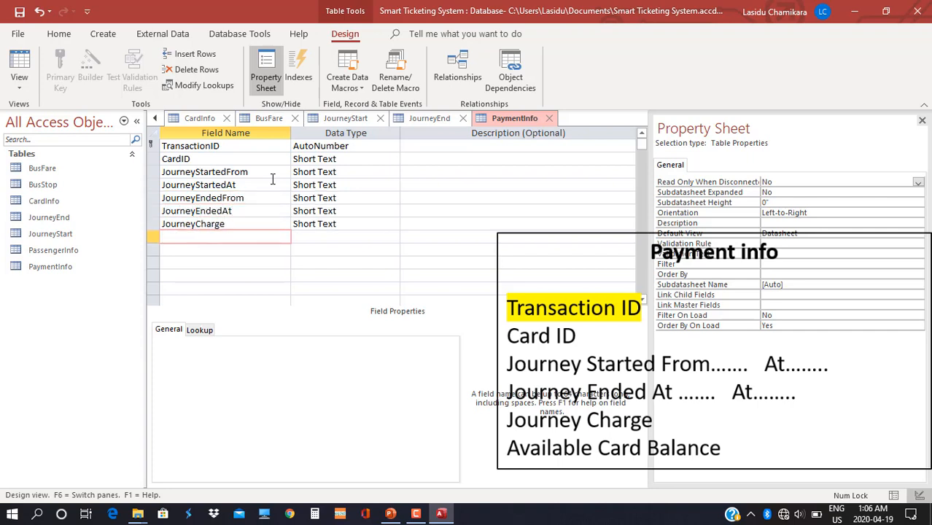
pyautogui.write('RemainingCardBalance')
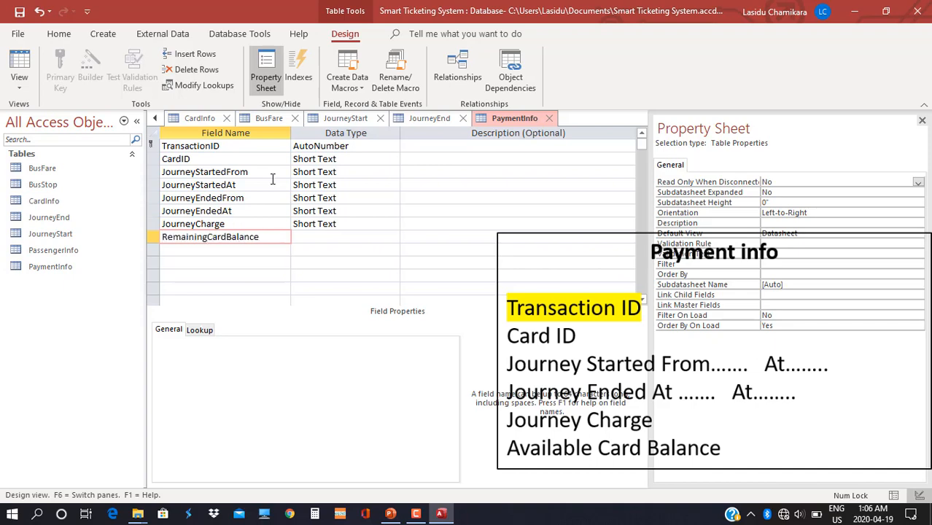
# Make TransactionID, CardID and JourneyStartedFrom Number fields and JourneyStartedAt Date/Time.
pyautogui.click(393, 146)
pyautogui.click(315, 185)
pyautogui.click(355, 158)
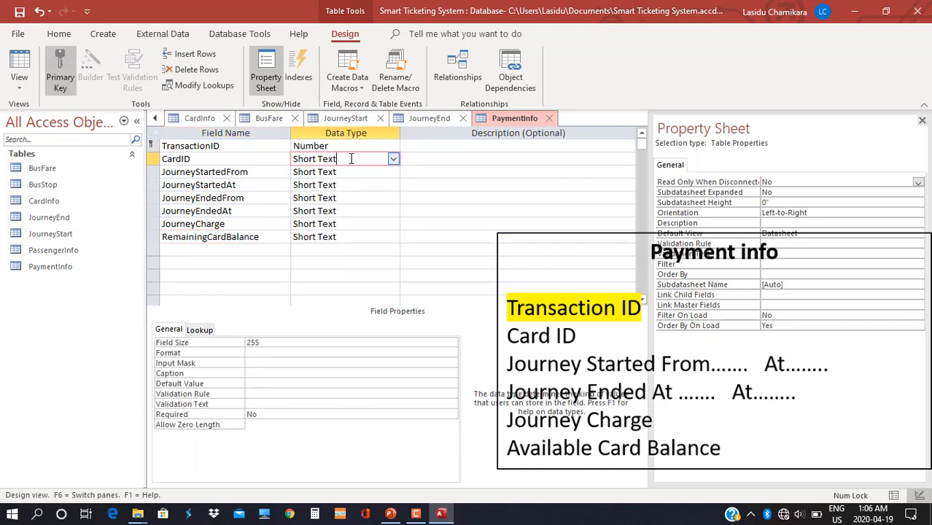
pyautogui.click(393, 160)
pyautogui.click(350, 197)
pyautogui.click(349, 173)
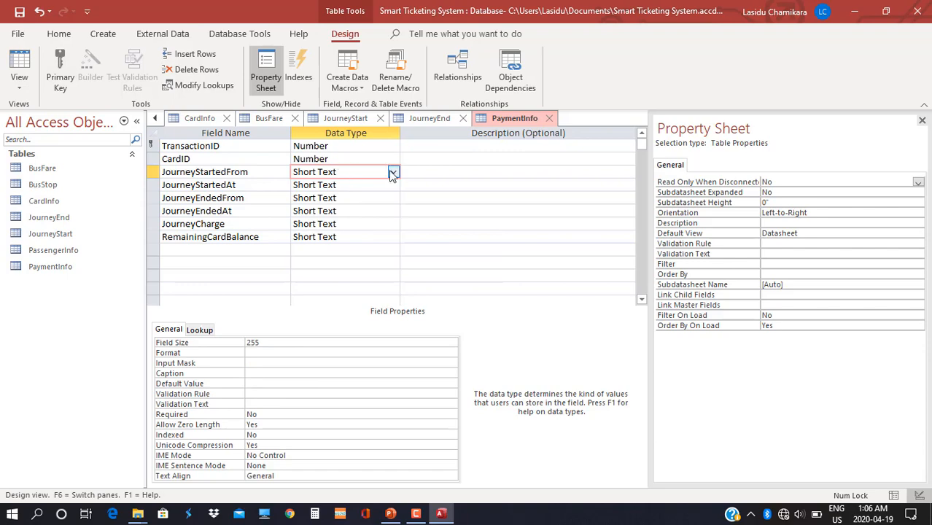
pyautogui.click(392, 173)
pyautogui.click(314, 210)
pyautogui.click(350, 184)
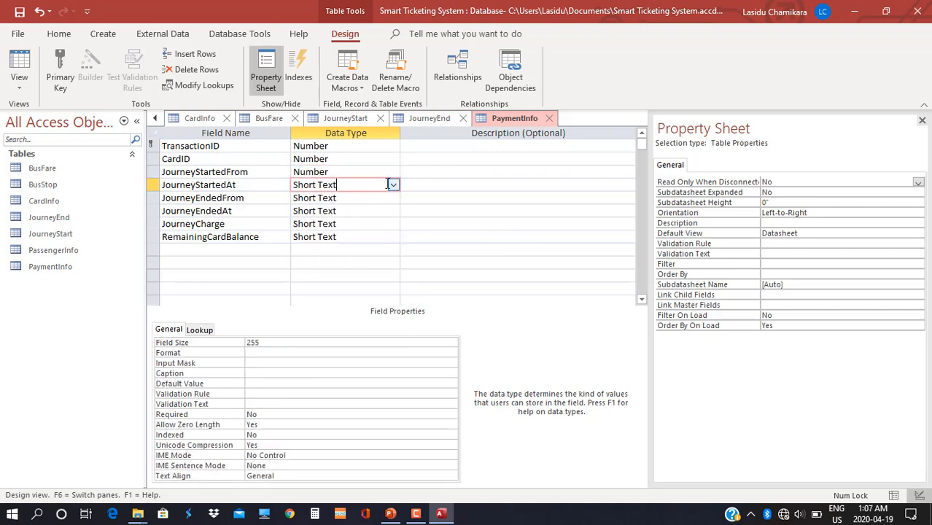
pyautogui.click(392, 184)
pyautogui.click(337, 250)
# Make JourneyEndedFrom Number, JourneyEndedAt Date/Time, and JourneyCharge and the next row Currency.
pyautogui.click(350, 197)
pyautogui.click(392, 198)
pyautogui.click(312, 237)
pyautogui.click(350, 211)
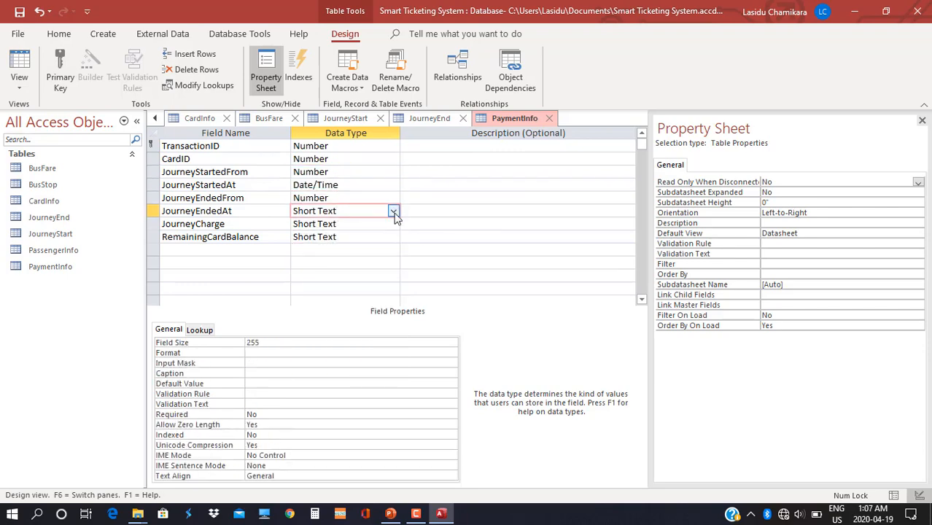
pyautogui.click(392, 210)
pyautogui.click(317, 275)
pyautogui.click(350, 224)
pyautogui.click(392, 223)
pyautogui.click(313, 302)
pyautogui.click(350, 237)
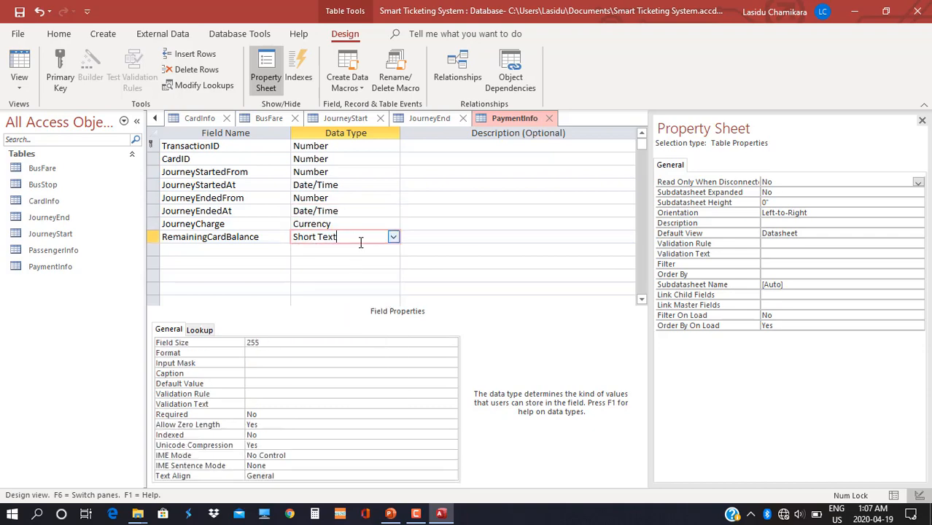
pyautogui.click(350, 250)
pyautogui.click(393, 250)
pyautogui.click(348, 328)
# Try saving PaymentInfo, dismiss the missing field name warning and delete the blank row.
pyautogui.rightClick(503, 119)
pyautogui.click(513, 128)
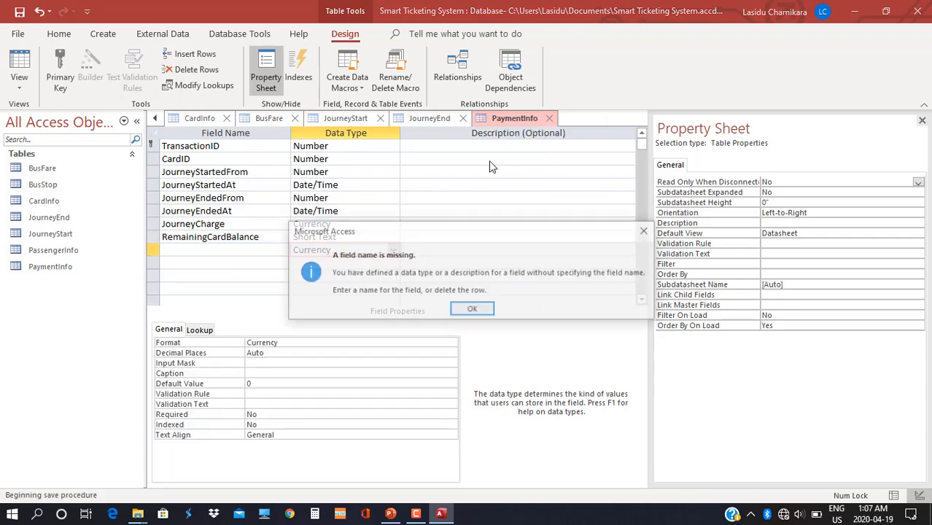
pyautogui.click(467, 309)
pyautogui.click(154, 249)
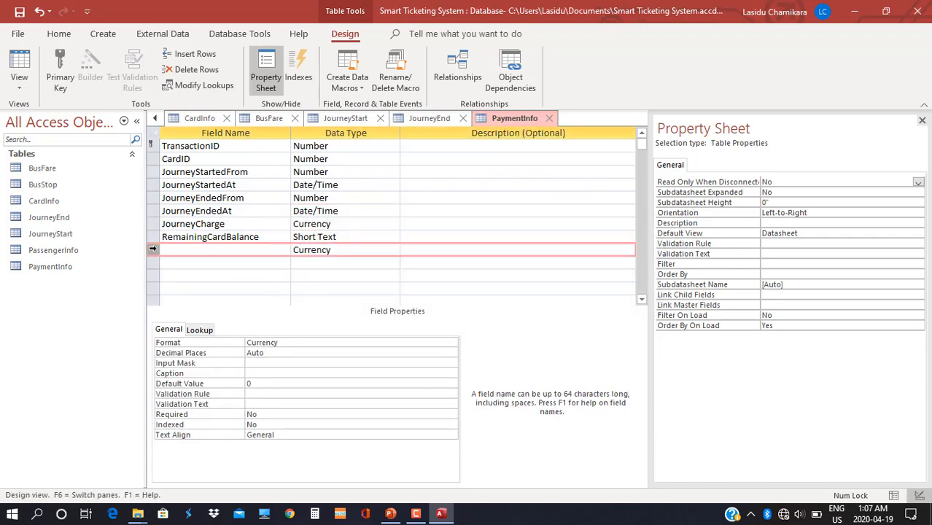
pyautogui.press('Delete')
pyautogui.click(386, 237)
# Set RemainingCardBalance's data type to Currency.
pyautogui.click(392, 237)
pyautogui.click(347, 315)
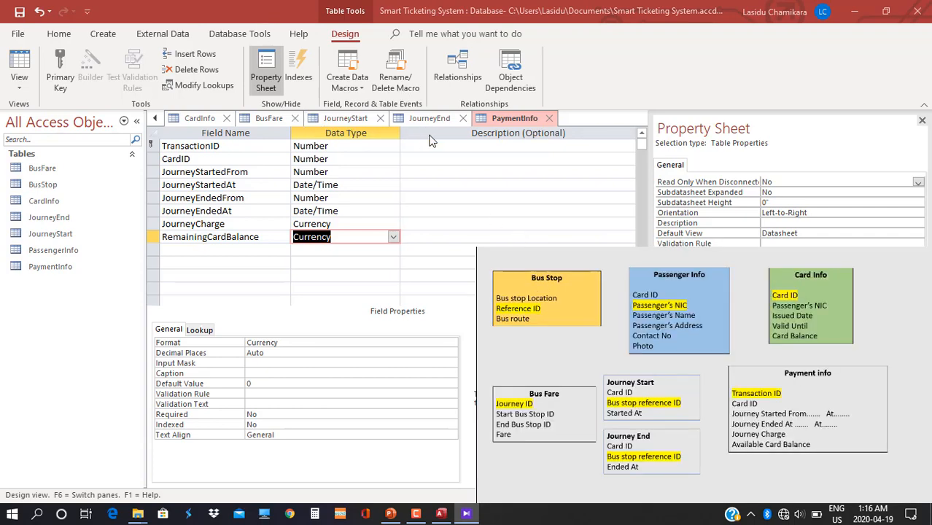
# Save PaymentInfo, open PassengerInfo in Design View and delete its Card ID field.
pyautogui.doubleClick(64, 250)
pyautogui.click(452, 305)
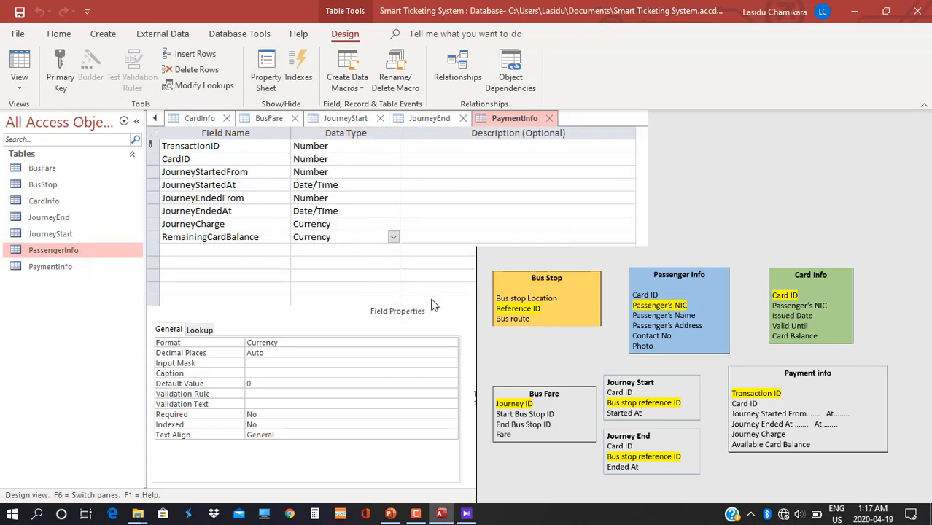
pyautogui.click(19, 66)
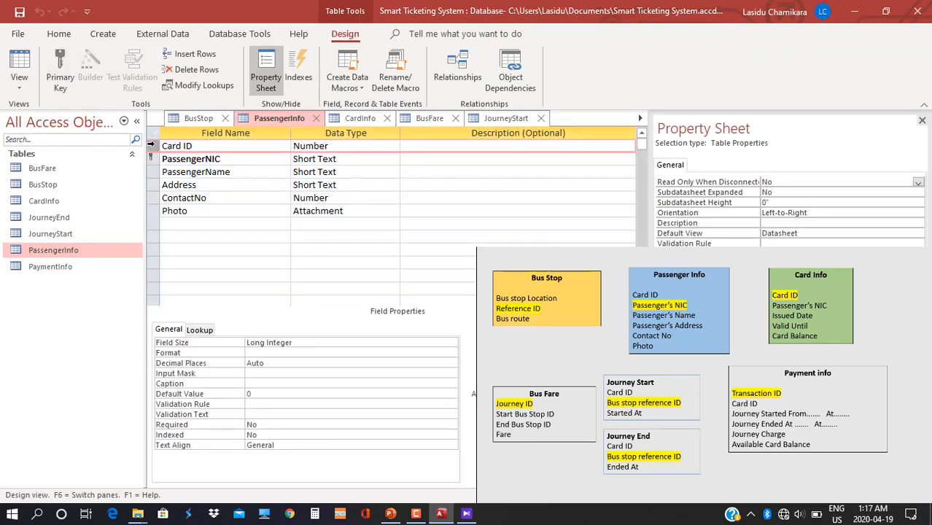
pyautogui.click(150, 145)
pyautogui.press('Delete')
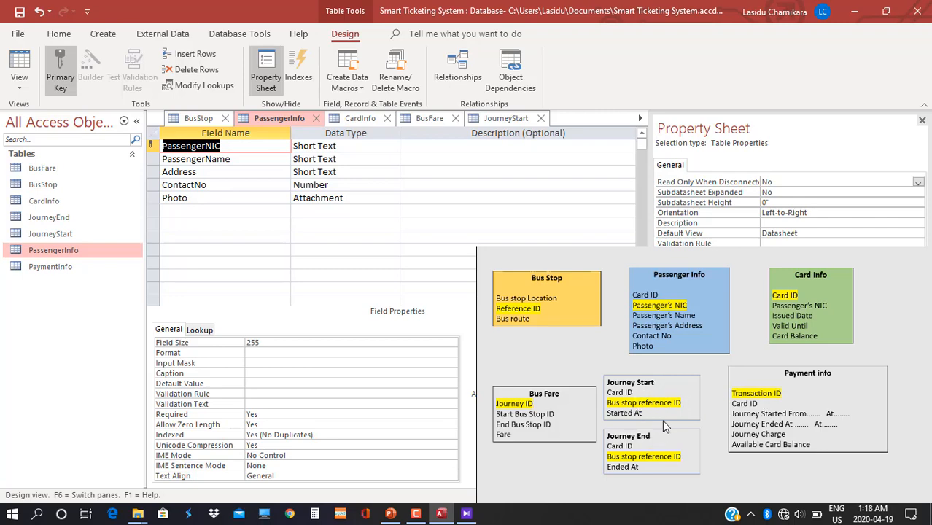
# Open JourneyStart in Design View and insert a blank row above CardID.
pyautogui.doubleClick(69, 233)
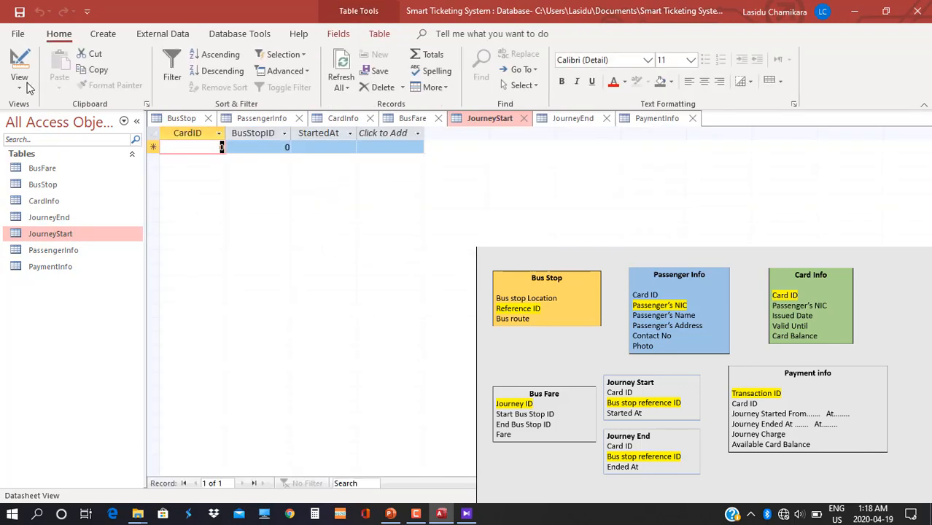
pyautogui.click(27, 83)
pyautogui.click(58, 149)
pyautogui.rightClick(152, 148)
pyautogui.click(182, 225)
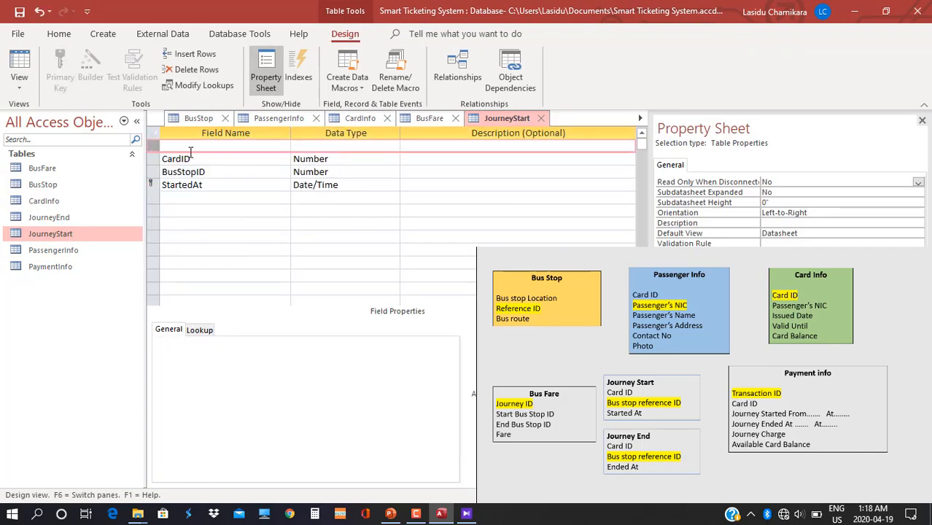
# Add a TransactionID Number field and make it JourneyStart's primary key.
pyautogui.click(190, 150)
pyautogui.write('TransactionID')
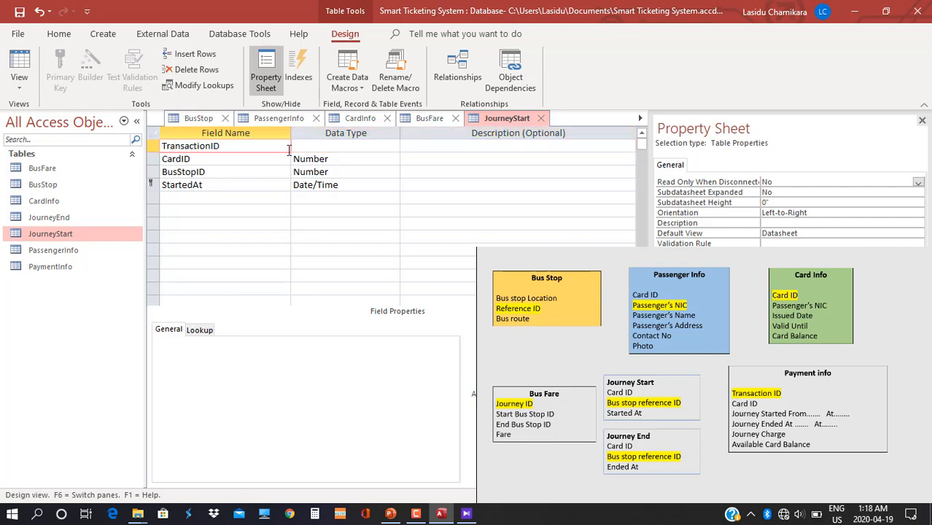
pyautogui.click(383, 146)
pyautogui.click(392, 145)
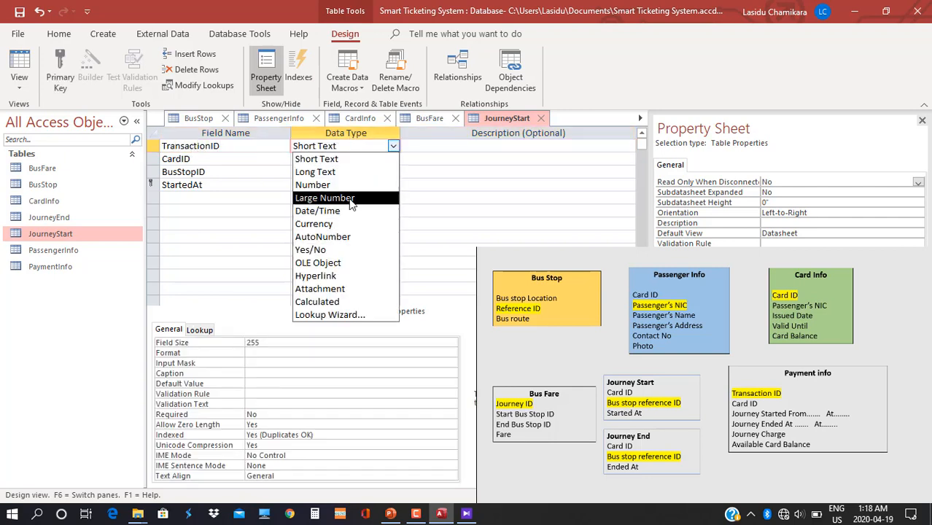
pyautogui.click(344, 186)
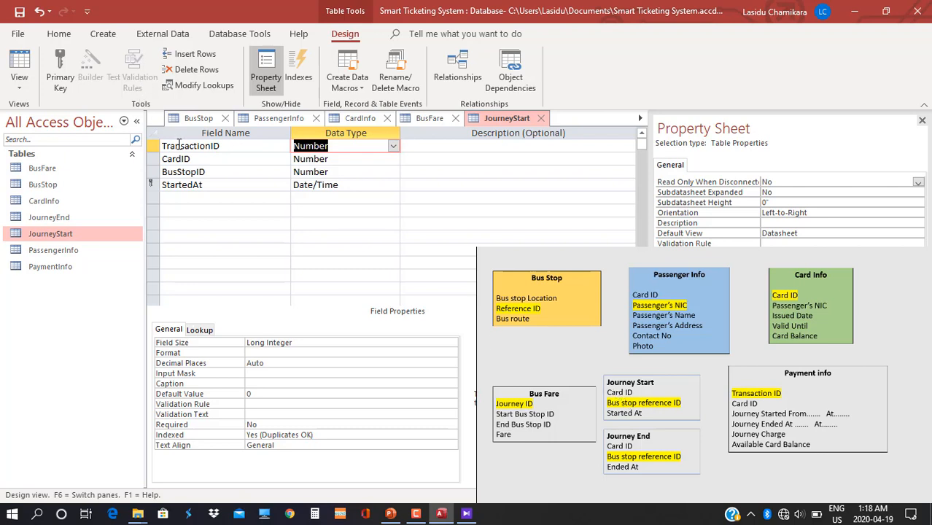
pyautogui.click(60, 70)
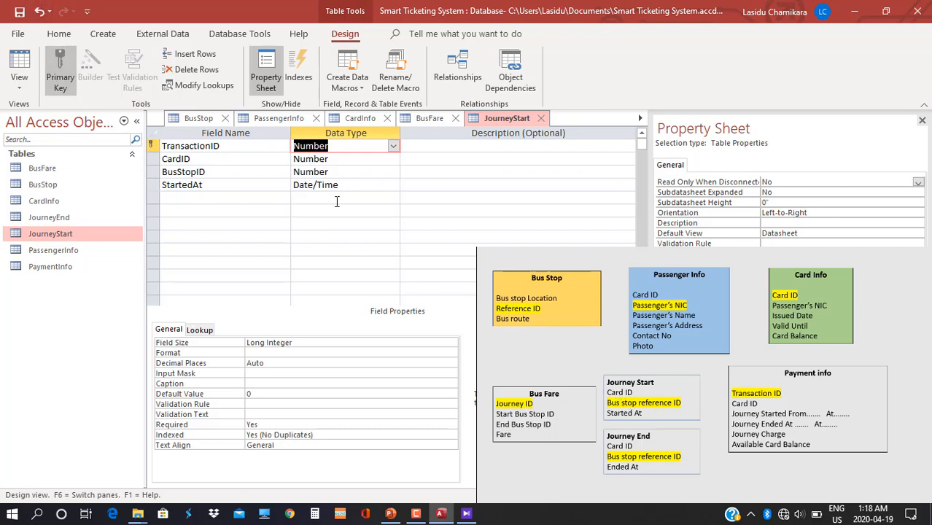
pyautogui.doubleClick(66, 219)
# Save JourneyStart, then insert TransactionID above CardID in JourneyEnd as a Number primary key.
pyautogui.click(443, 299)
pyautogui.click(20, 88)
pyautogui.click(51, 149)
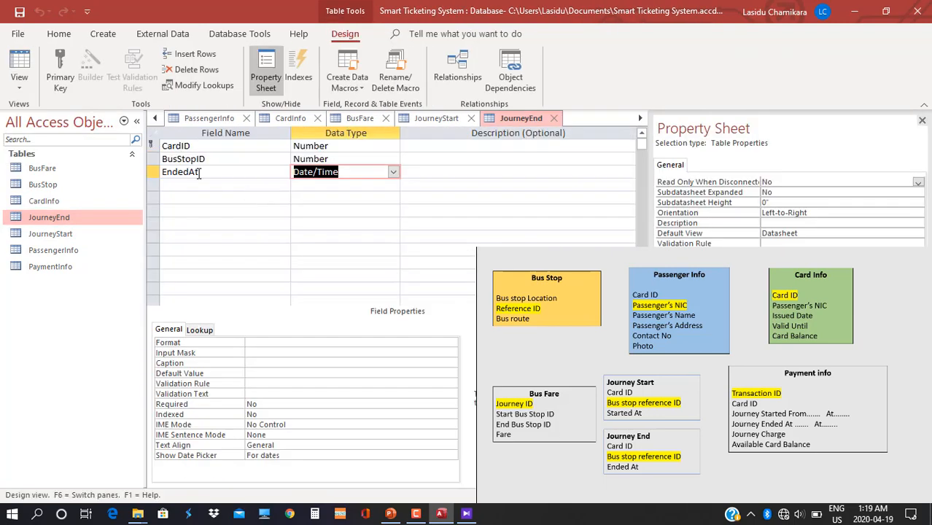
pyautogui.rightClick(164, 146)
pyautogui.click(196, 223)
pyautogui.write('Tr')
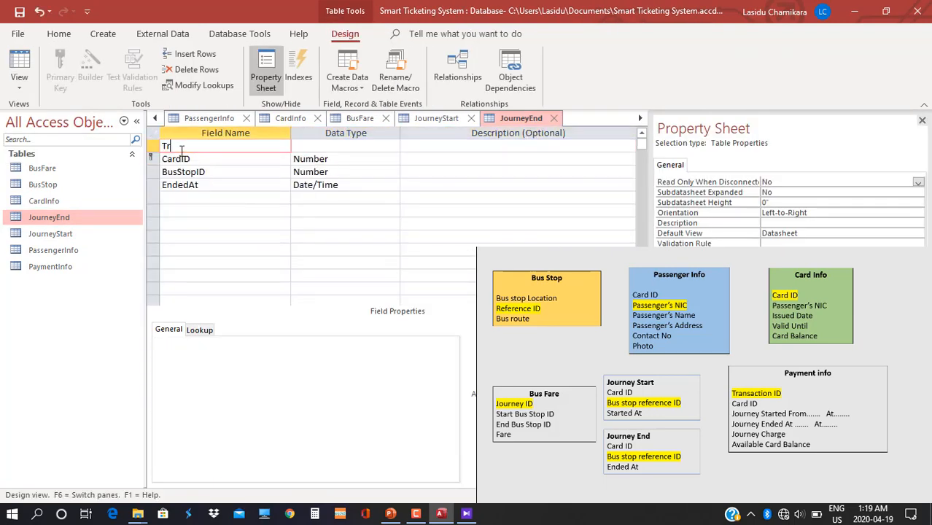
pyautogui.write('ansactionID')
pyautogui.press('Tab')
pyautogui.click(392, 146)
pyautogui.click(320, 184)
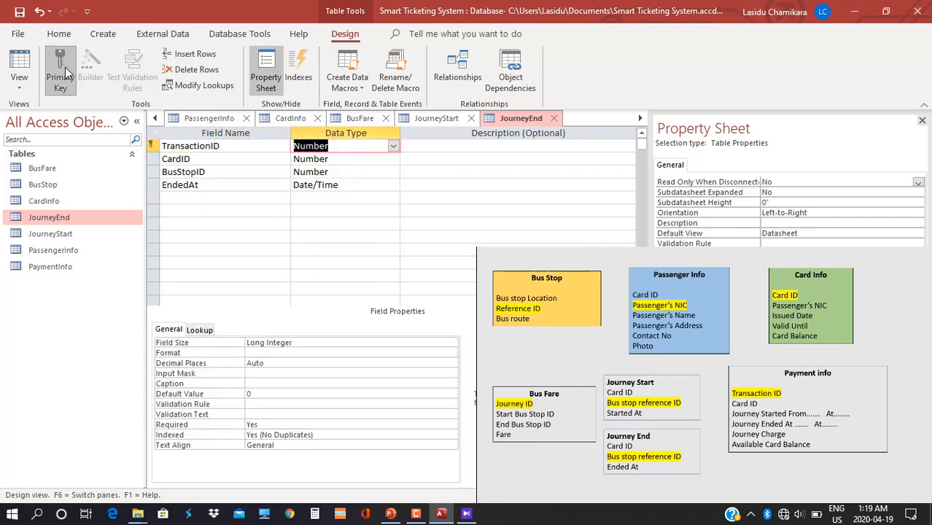
pyautogui.click(65, 73)
# Save JourneyEnd, open CardInfo in Design View and set PassengerNIC's Display Control to Combo Box.
pyautogui.click(65, 199)
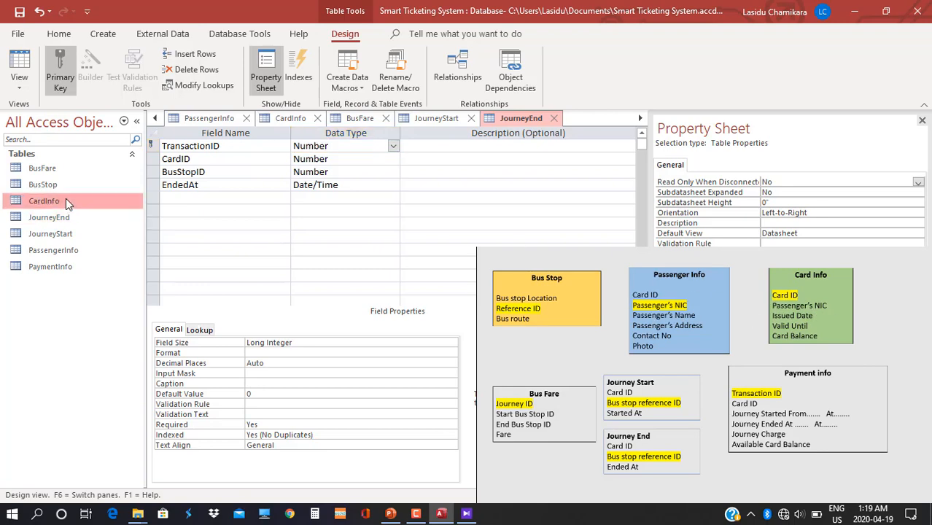
pyautogui.click(443, 300)
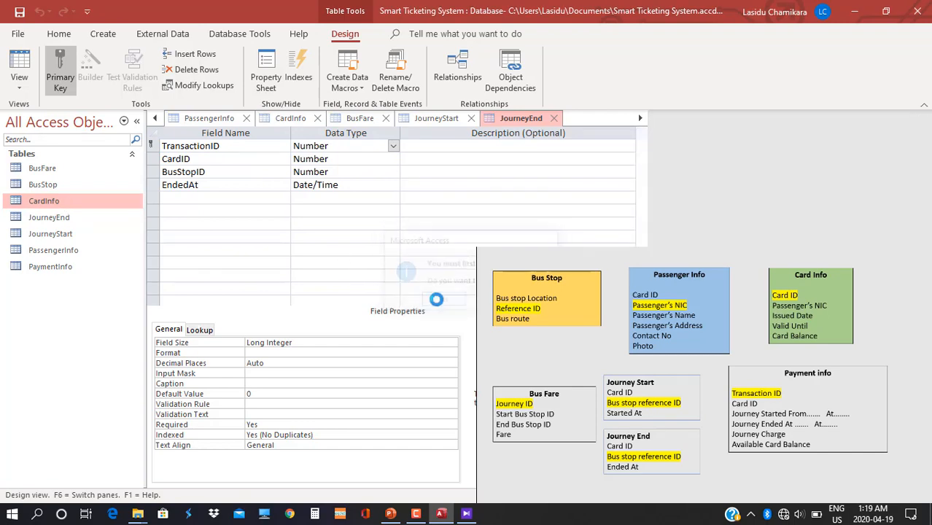
pyautogui.click(20, 84)
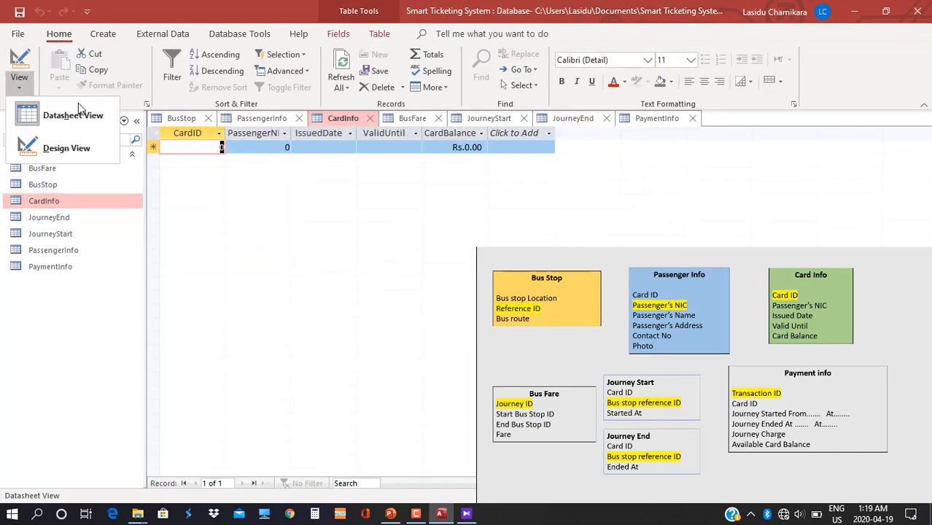
pyautogui.click(66, 148)
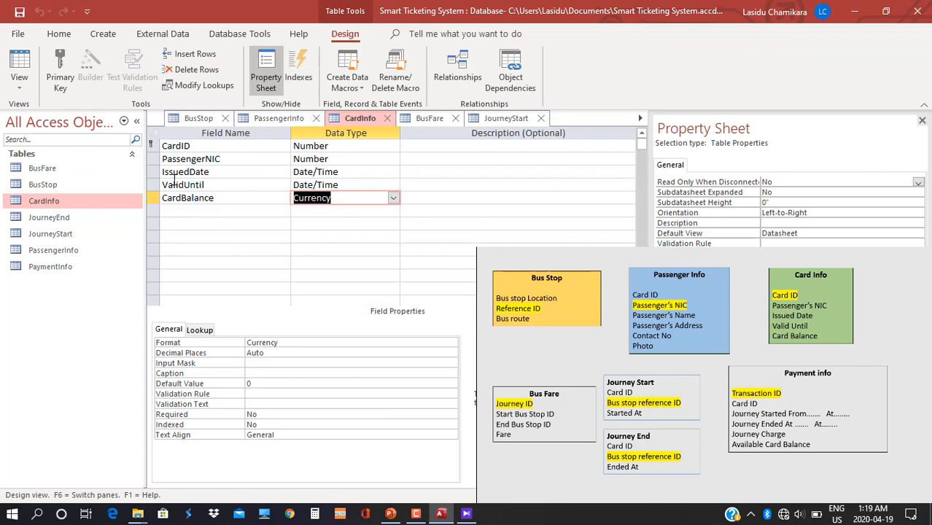
pyautogui.click(361, 160)
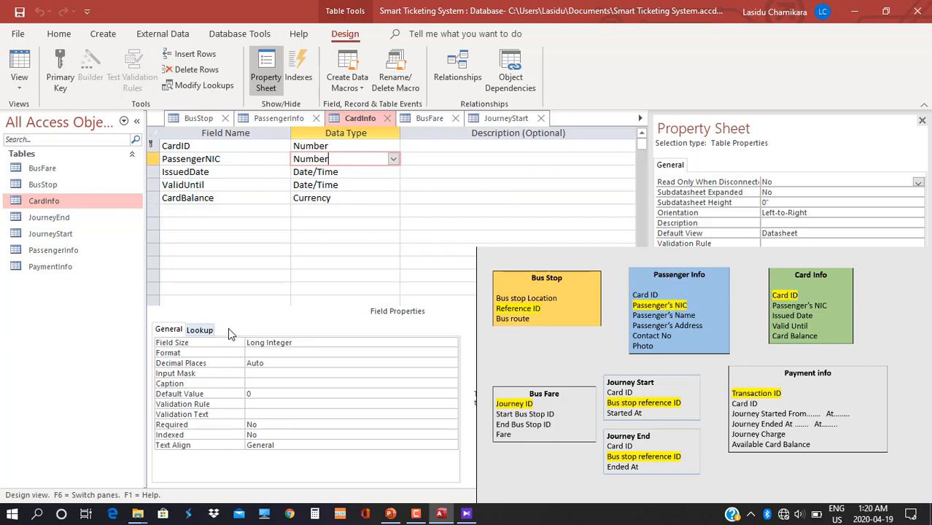
pyautogui.click(201, 330)
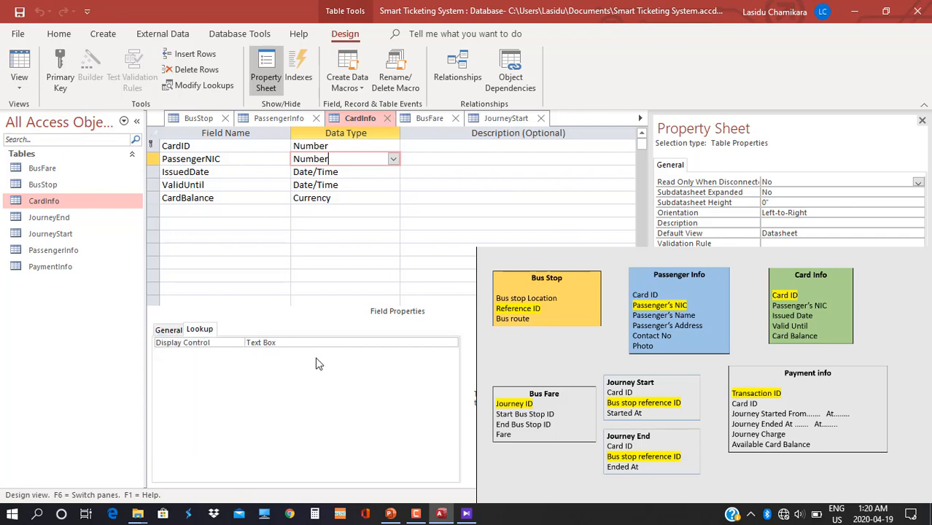
pyautogui.doubleClick(294, 342)
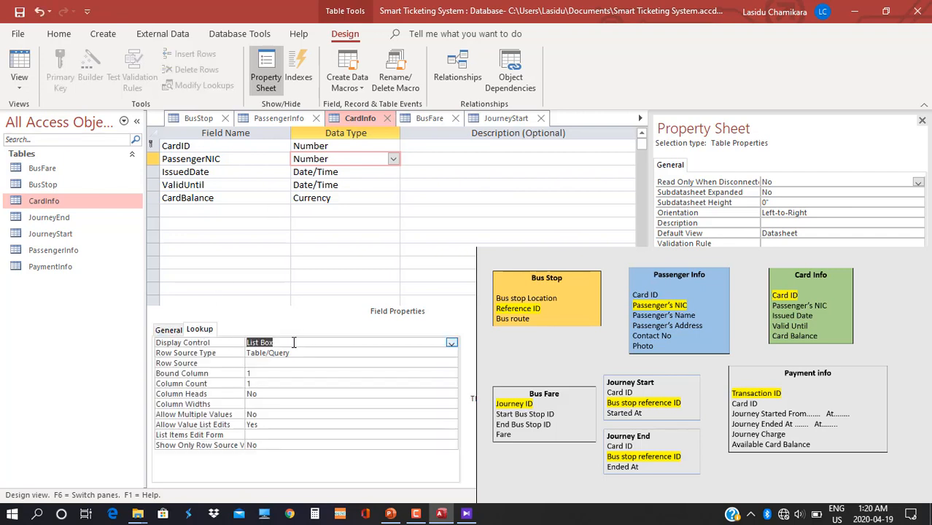
pyautogui.doubleClick(294, 342)
pyautogui.click(325, 363)
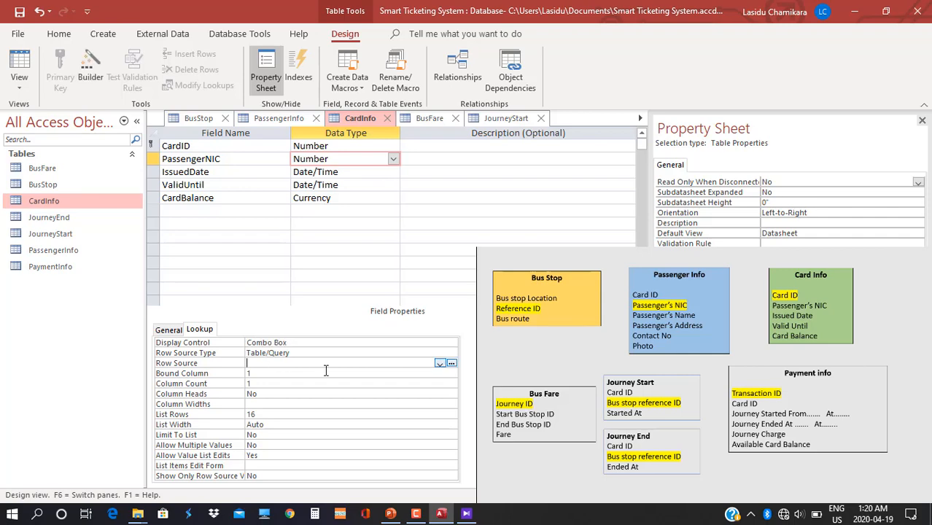
# Open the row source query builder and add the PassengerInfo table to it.
pyautogui.click(452, 364)
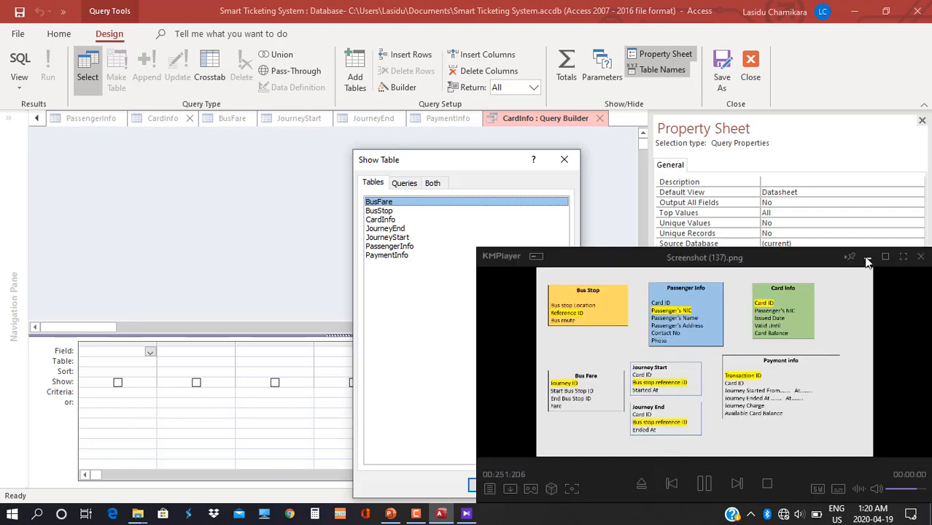
pyautogui.click(867, 258)
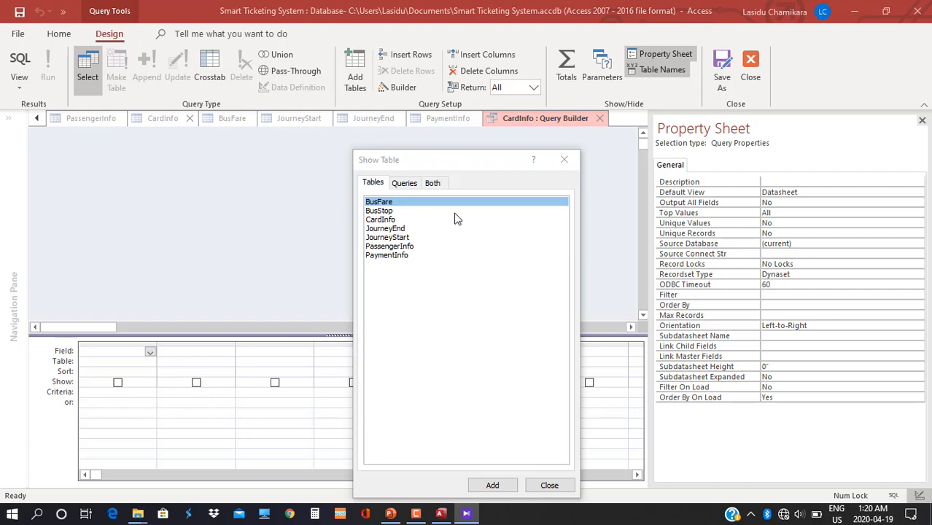
pyautogui.click(375, 249)
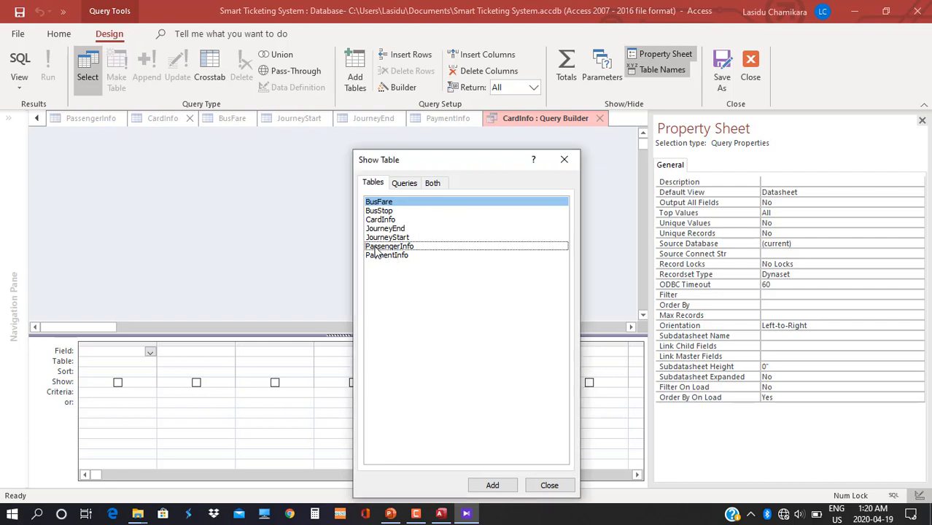
pyautogui.doubleClick(374, 249)
pyautogui.click(552, 486)
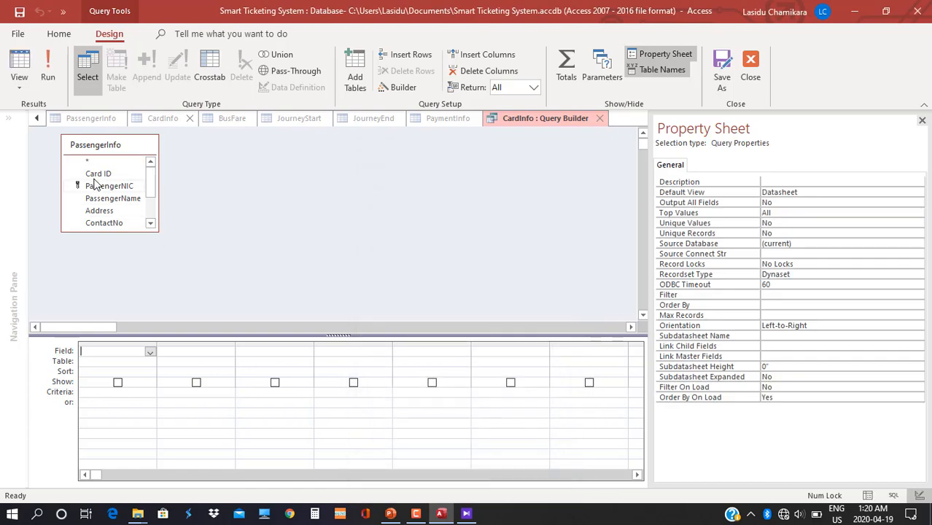
# Add PassengerNIC and PassengerName as query columns, then save and close the builder.
pyautogui.moveTo(107, 188); pyautogui.dragTo(107, 350)
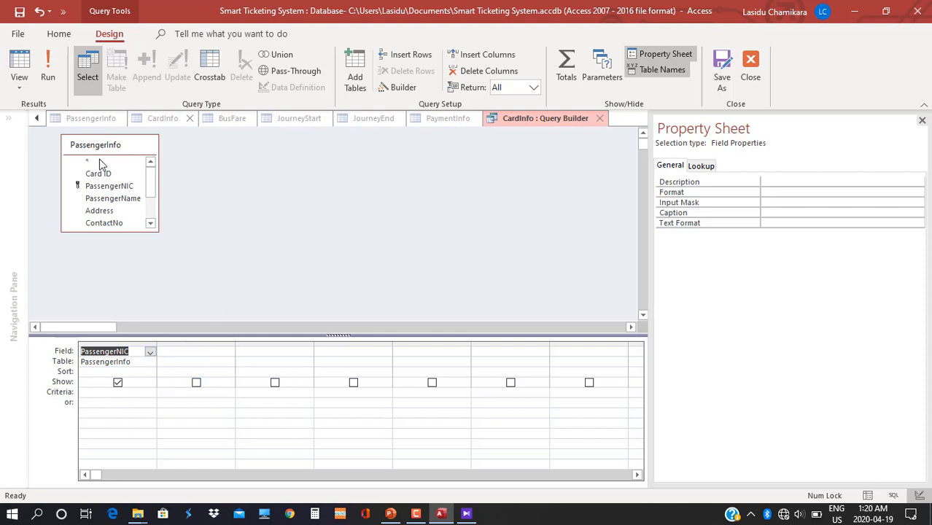
pyautogui.click(121, 196)
pyautogui.moveTo(121, 197); pyautogui.dragTo(195, 352)
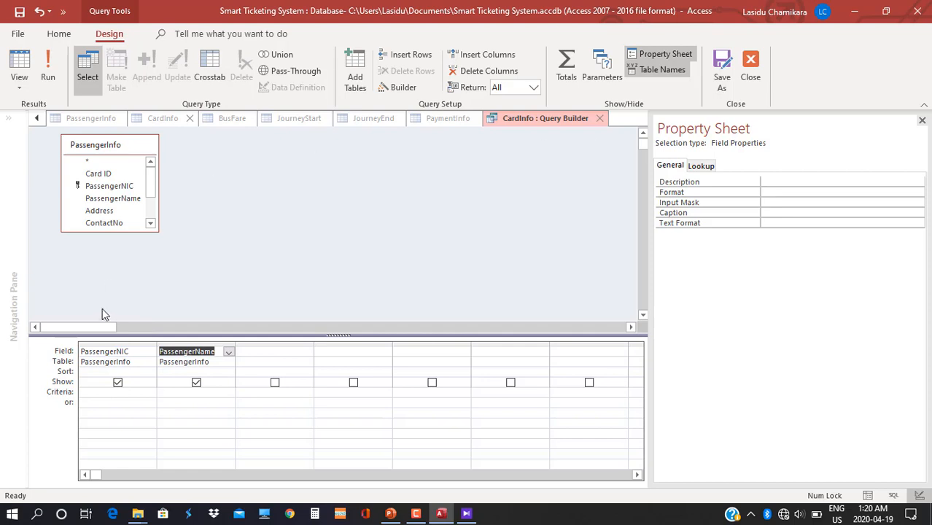
pyautogui.rightClick(518, 124)
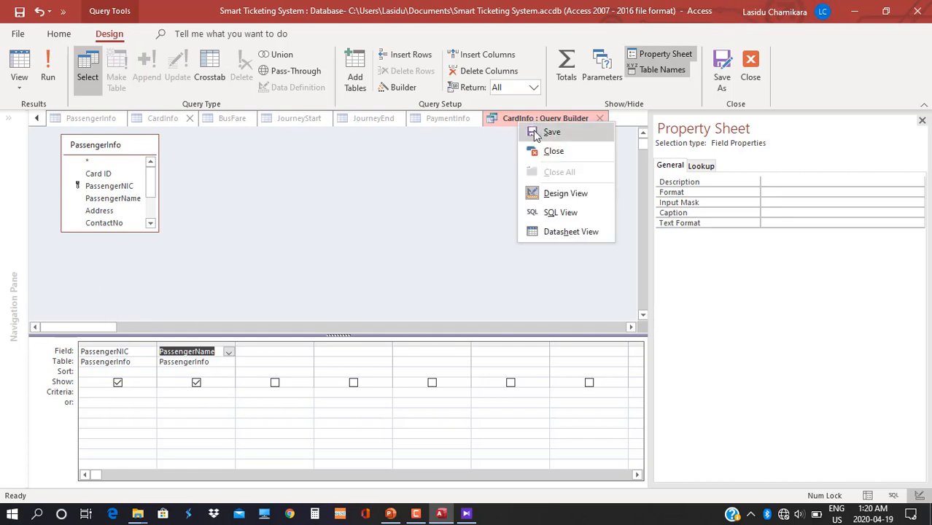
pyautogui.click(535, 132)
pyautogui.click(600, 119)
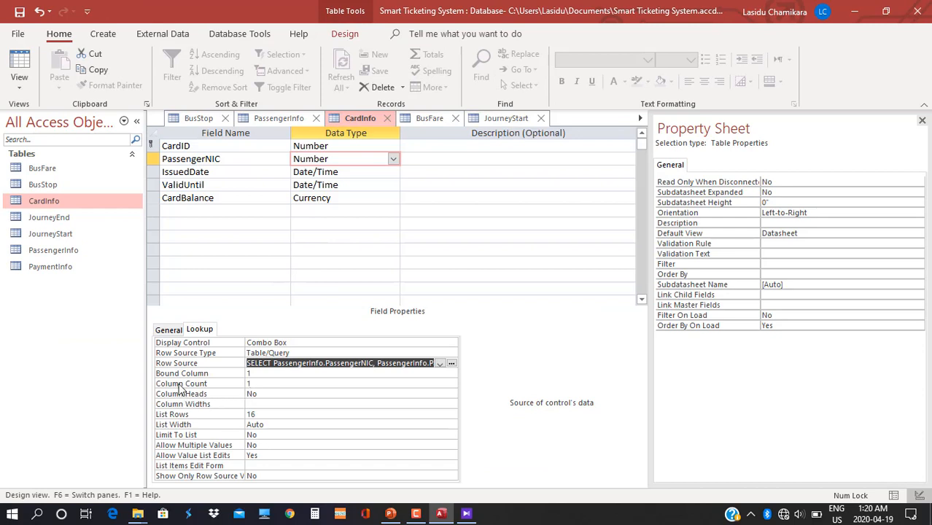
# Change the lookup's Column Count from 1 to 2 and reopen the table diagram image.
pyautogui.click(257, 384)
pyautogui.press('BackSpace')
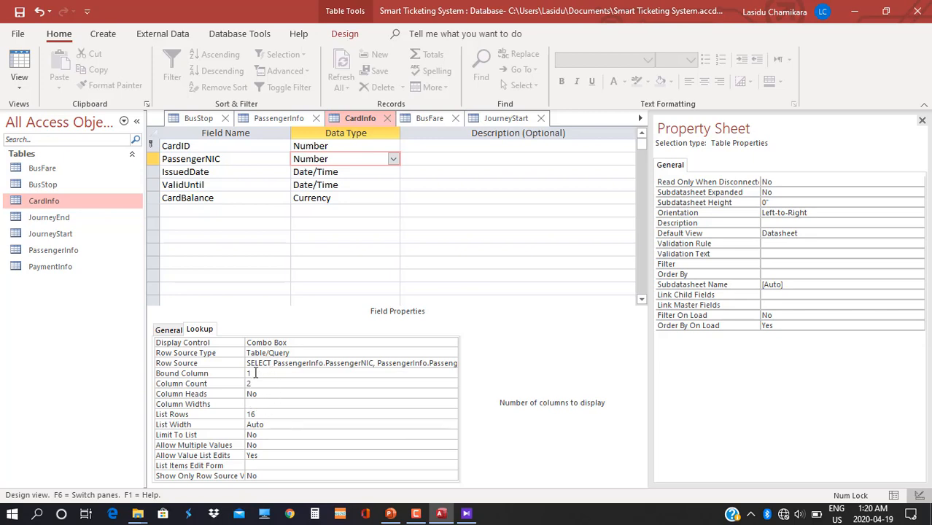
pyautogui.write('2')
pyautogui.click(466, 513)
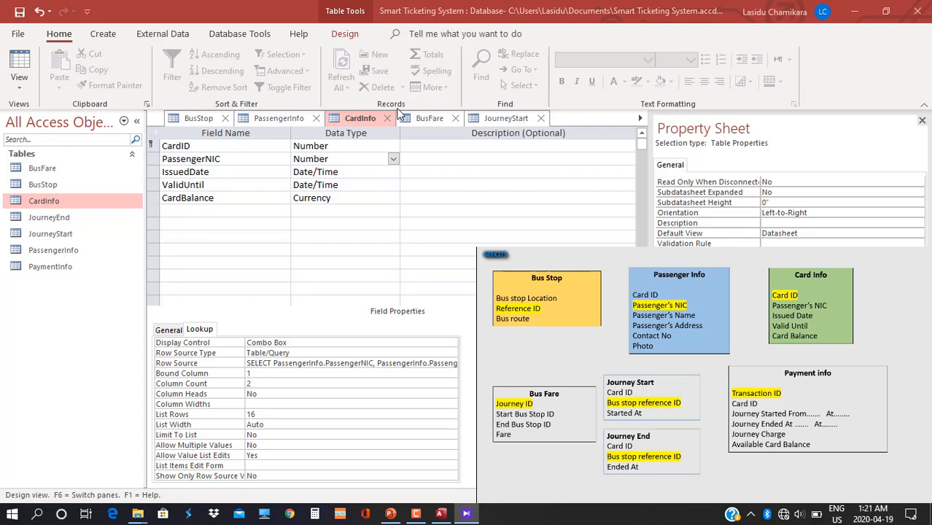
# In BusFare, set StartBusStopID's Display Control to Combo Box and open its row-source query builder.
pyautogui.click(421, 120)
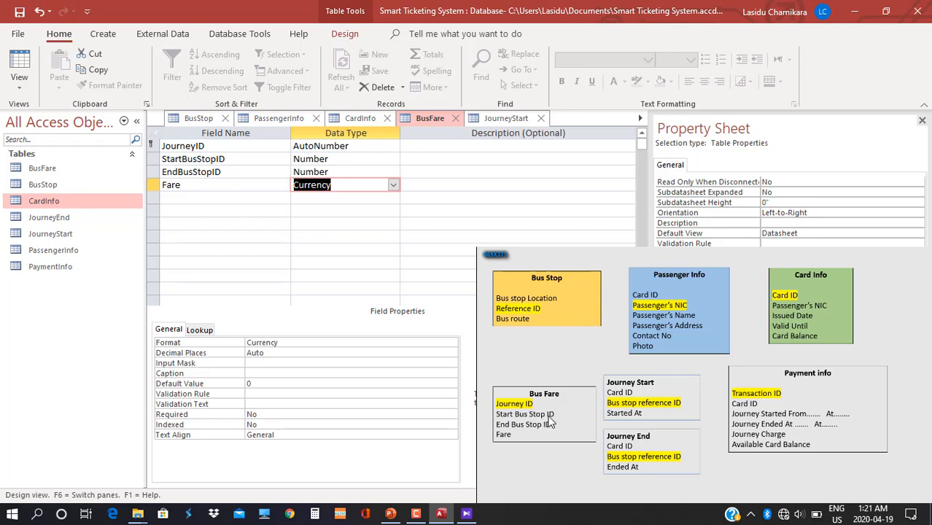
pyautogui.click(362, 158)
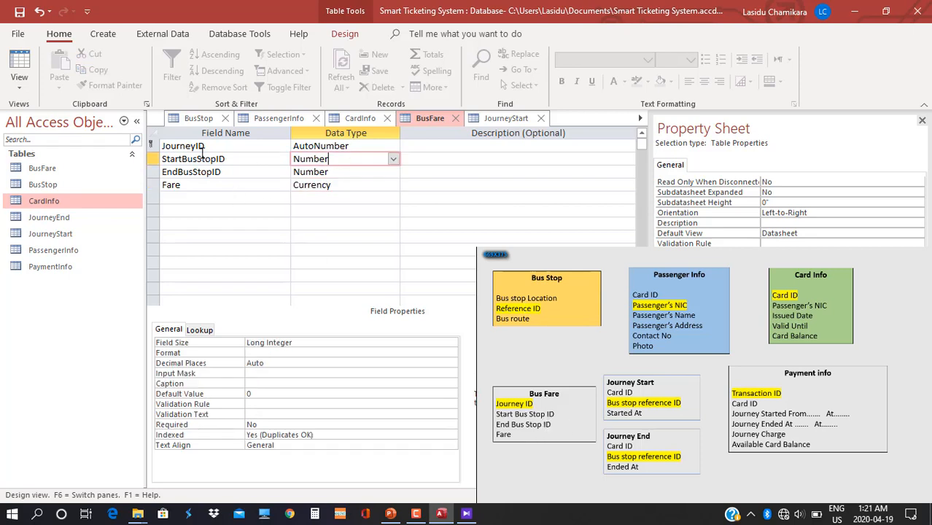
pyautogui.click(199, 329)
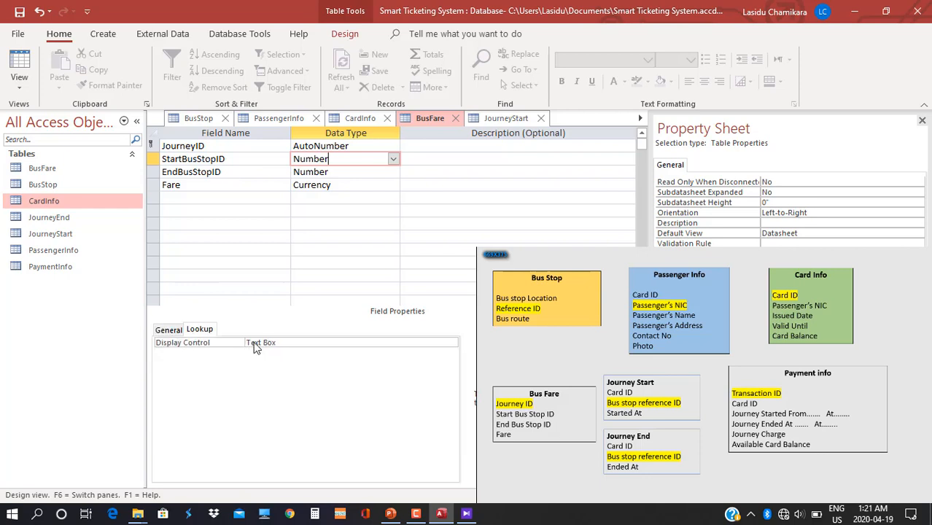
pyautogui.doubleClick(299, 342)
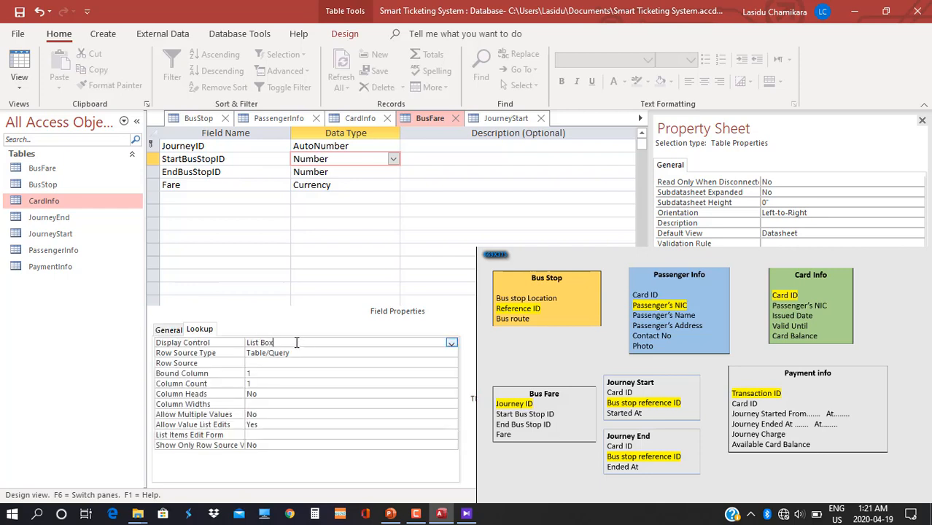
pyautogui.doubleClick(296, 343)
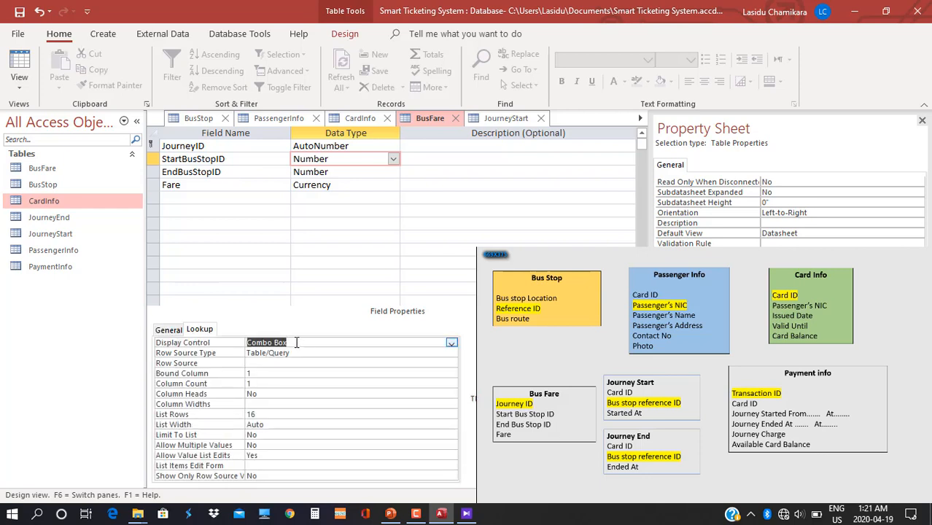
pyautogui.click(265, 363)
pyautogui.click(453, 363)
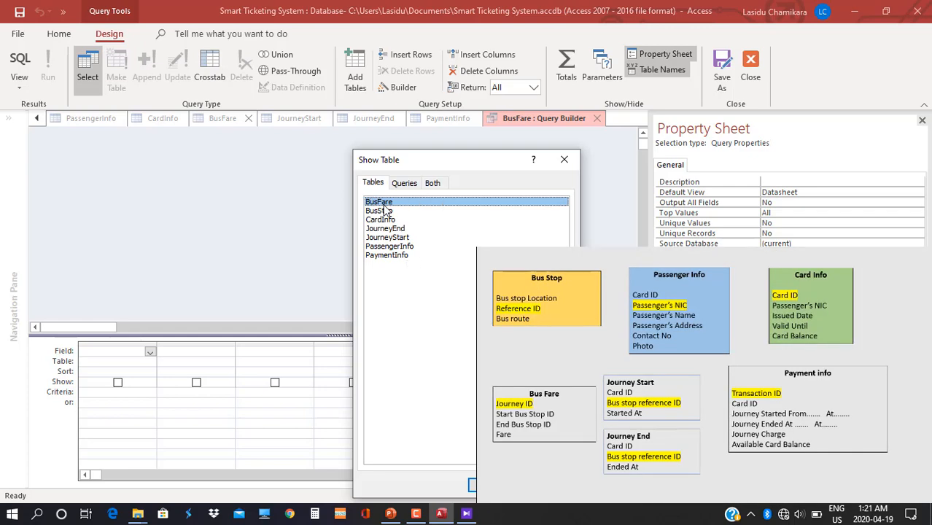
# Add the BusStop table and put BusStopID and Location into the lookup query grid.
pyautogui.doubleClick(381, 211)
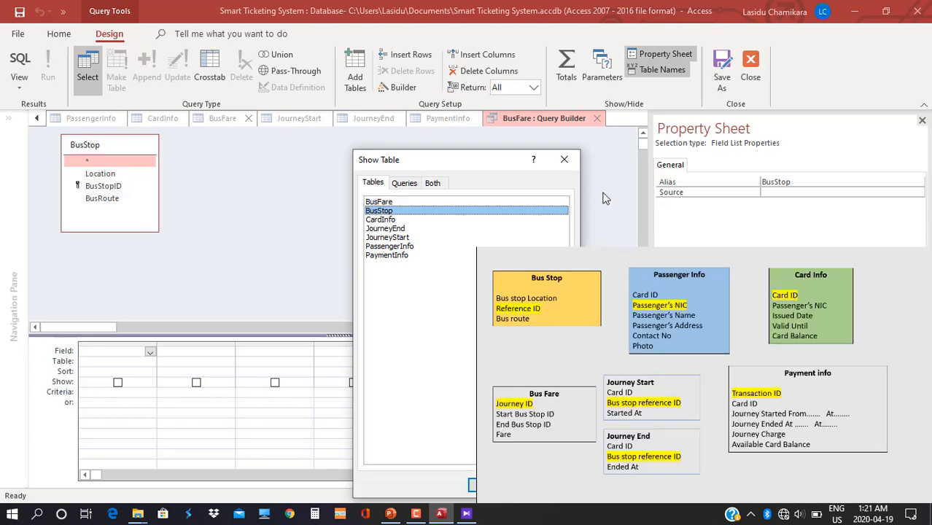
pyautogui.click(869, 253)
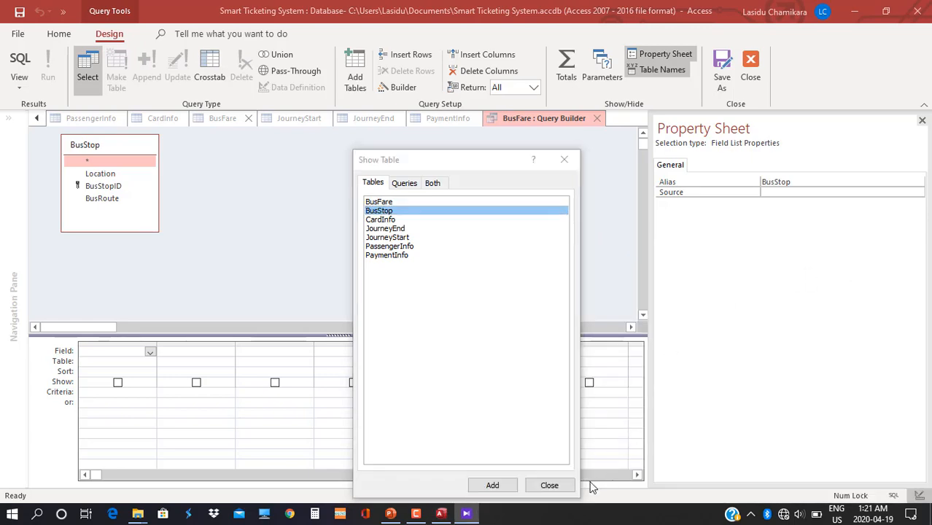
pyautogui.click(547, 485)
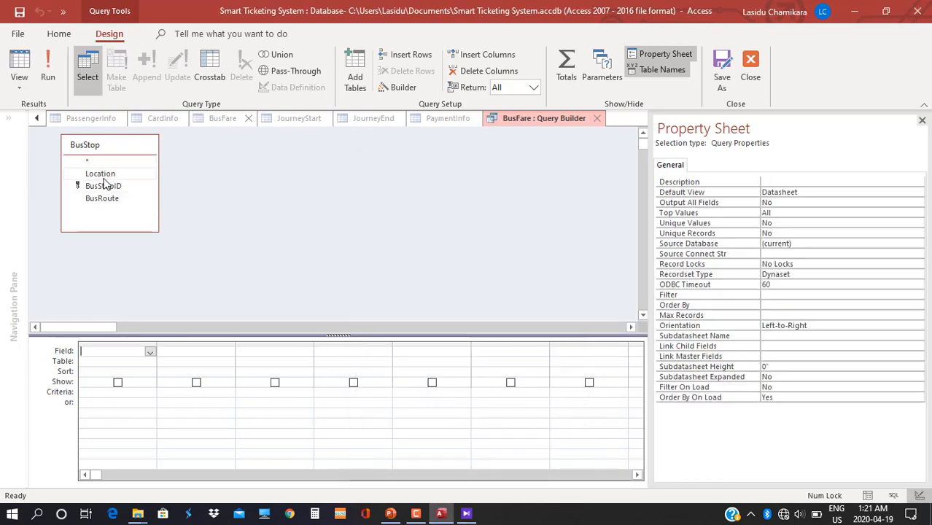
pyautogui.moveTo(108, 188); pyautogui.dragTo(97, 348)
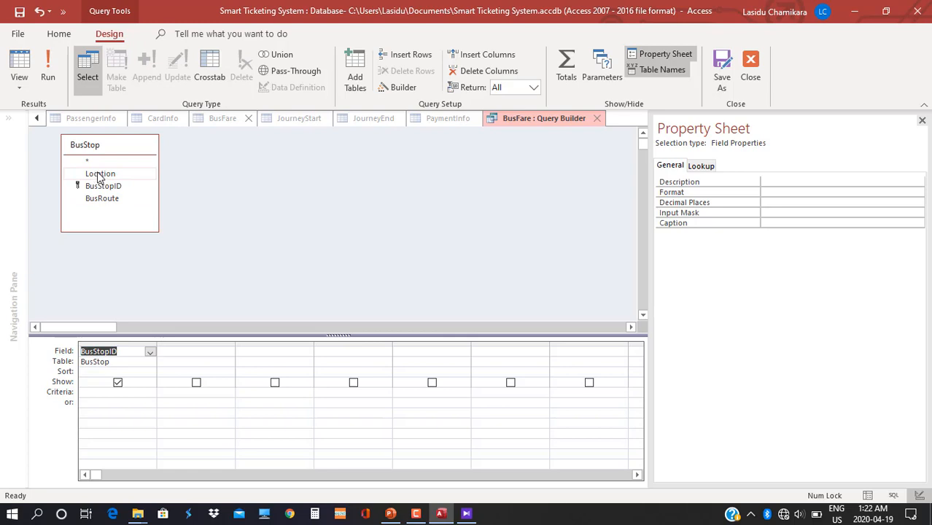
pyautogui.moveTo(100, 177); pyautogui.dragTo(183, 362)
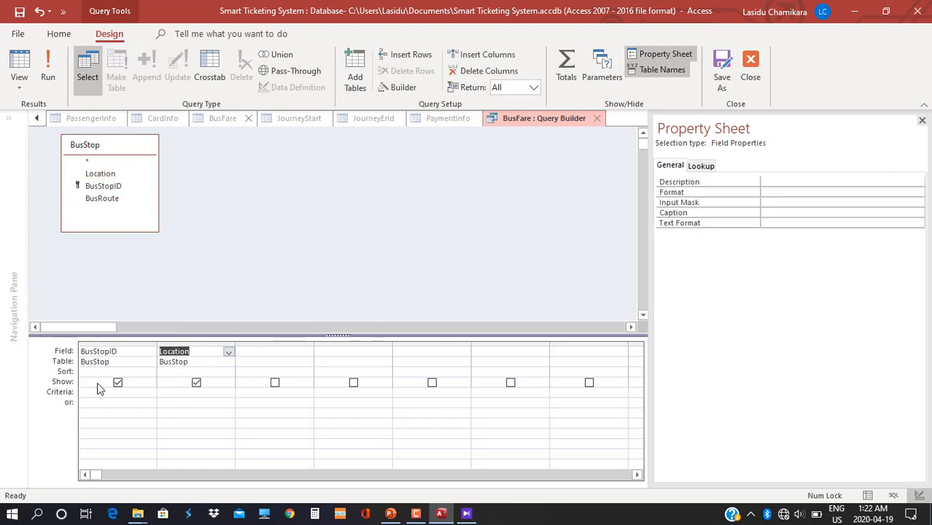
# Save the query as StartBusStopID's row source and set its Column Count to 2.
pyautogui.rightClick(510, 122)
pyautogui.click(554, 133)
pyautogui.click(596, 118)
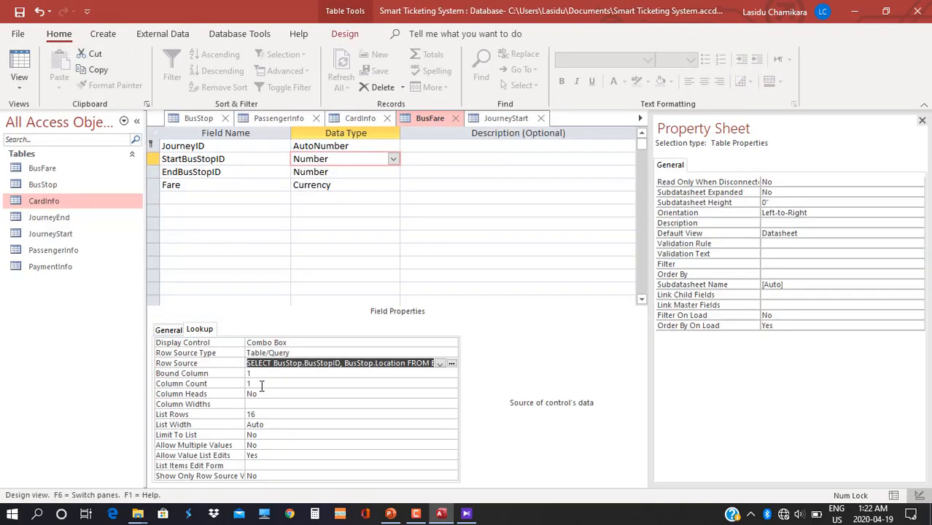
pyautogui.click(261, 384)
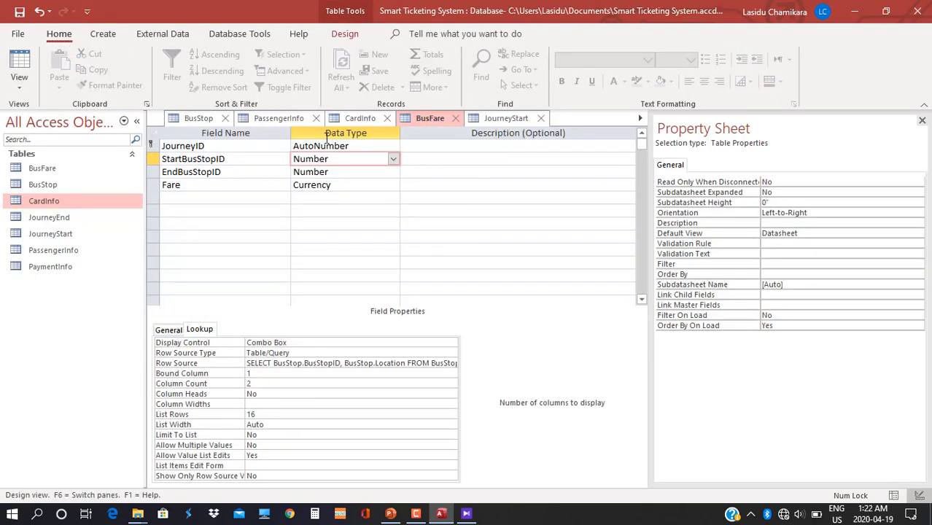
pyautogui.click(332, 172)
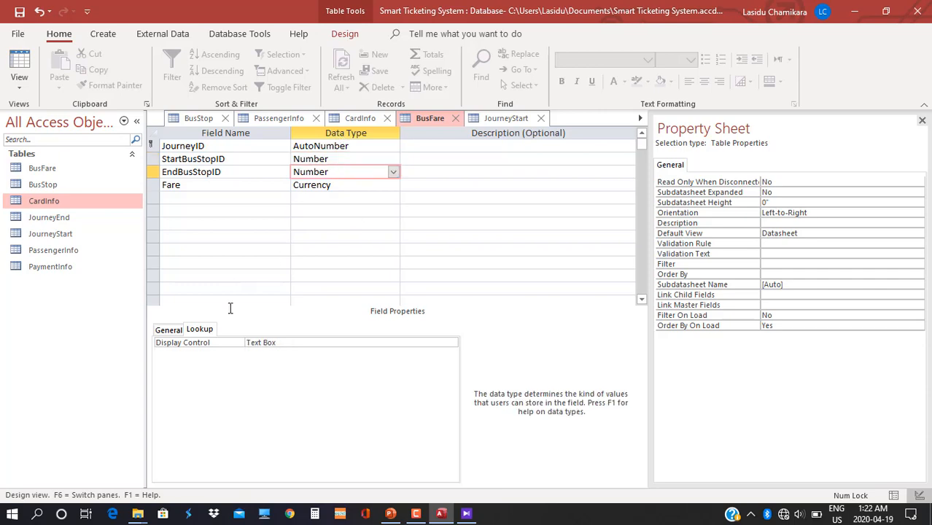
# Make EndBusStopID a Combo Box whose saved row source query pulls from the BusStop table.
pyautogui.doubleClick(298, 342)
pyautogui.doubleClick(297, 342)
pyautogui.click(449, 364)
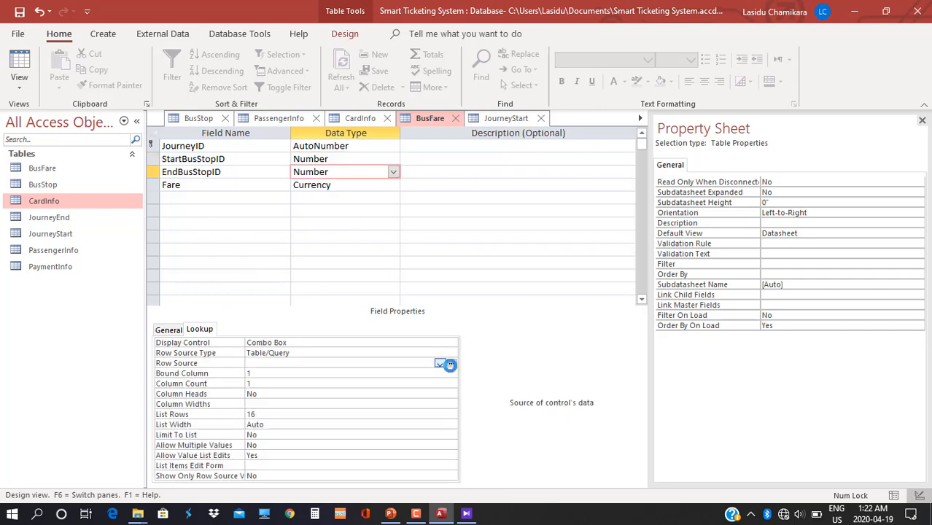
pyautogui.doubleClick(382, 210)
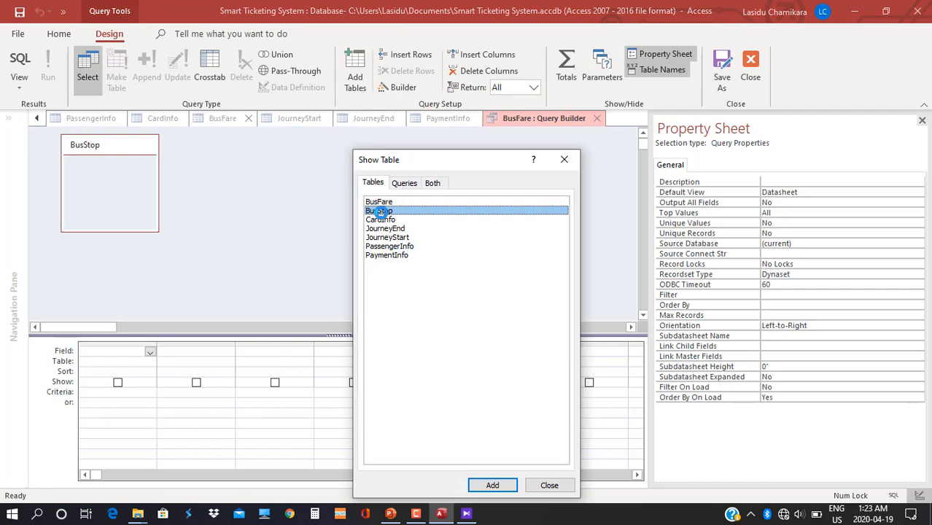
pyautogui.click(549, 485)
pyautogui.moveTo(103, 186); pyautogui.dragTo(183, 357)
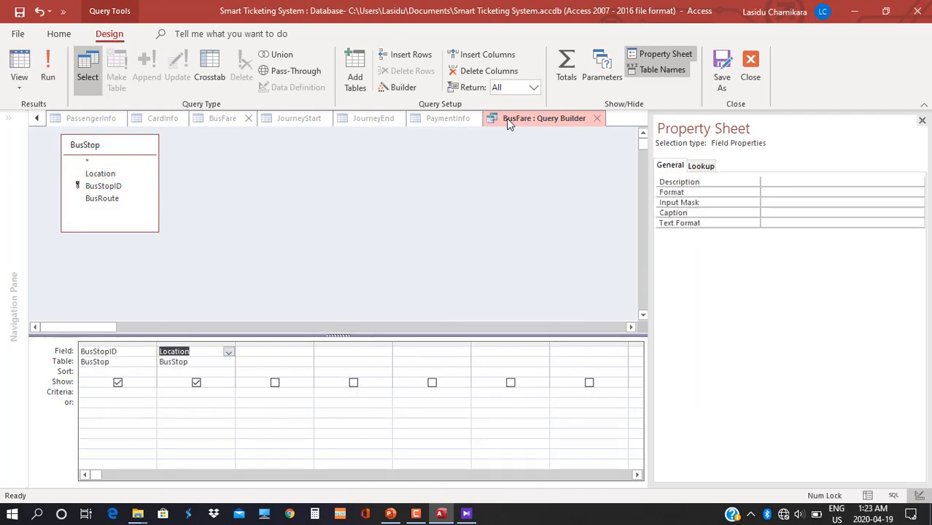
pyautogui.click(596, 118)
# Set EndBusStopID's lookup Column Count to 2 and reopen the table diagram.
pyautogui.click(268, 385)
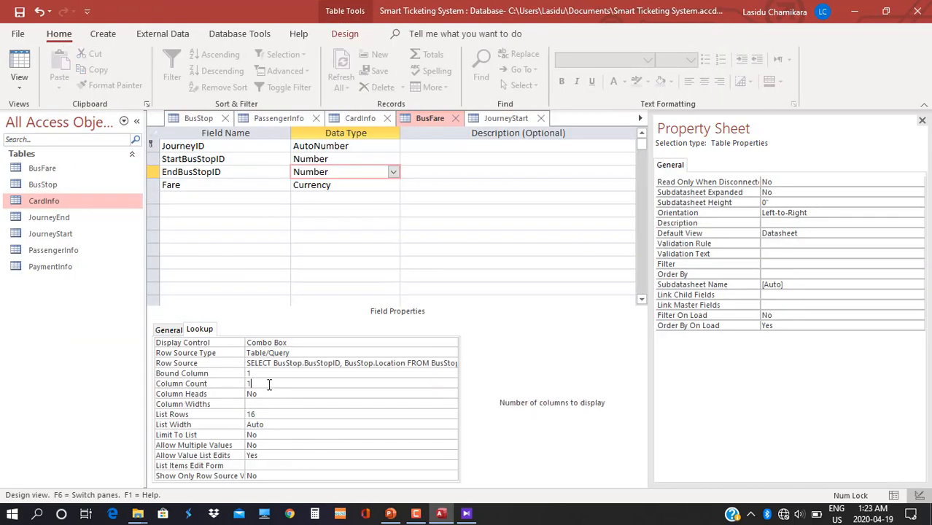
pyautogui.press('BackSpace')
pyautogui.write('2')
pyautogui.click(467, 513)
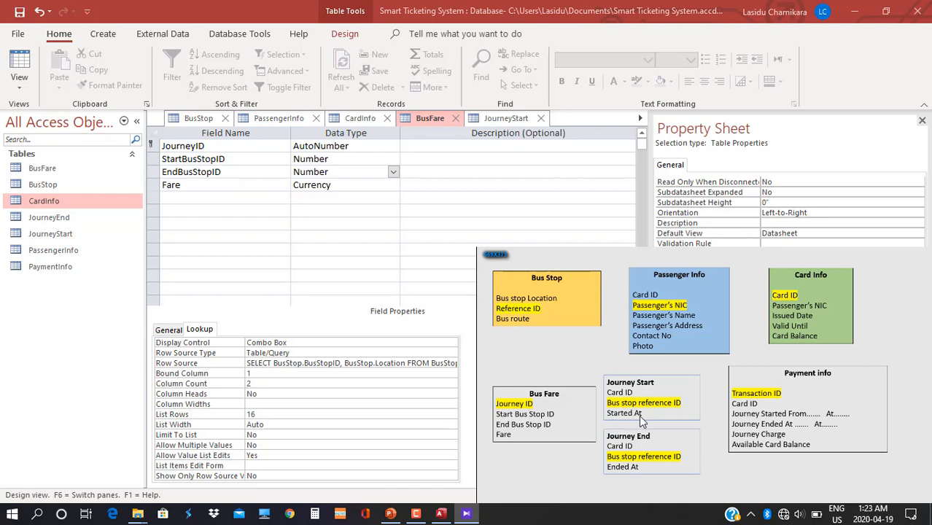
# In JourneyStart's design, set CardID's Display Control to Combo Box and select its Row Source.
pyautogui.click(519, 121)
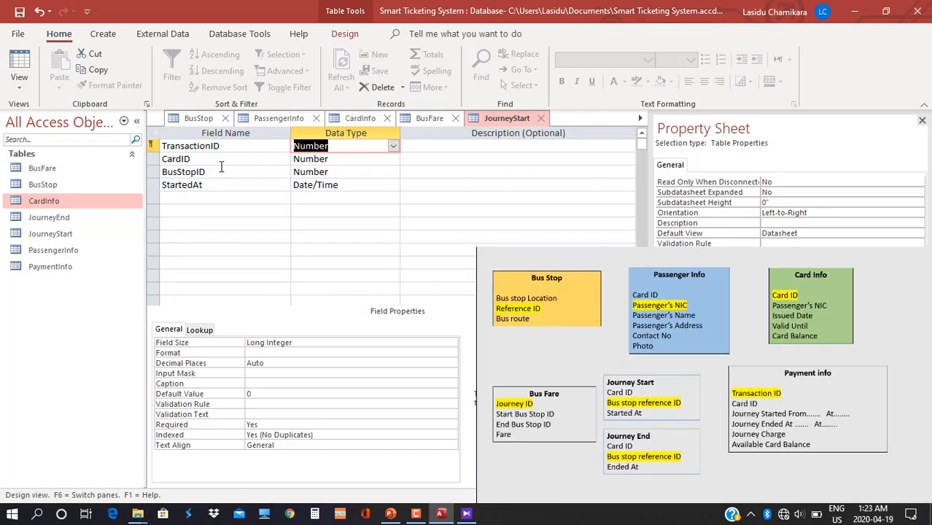
pyautogui.click(358, 164)
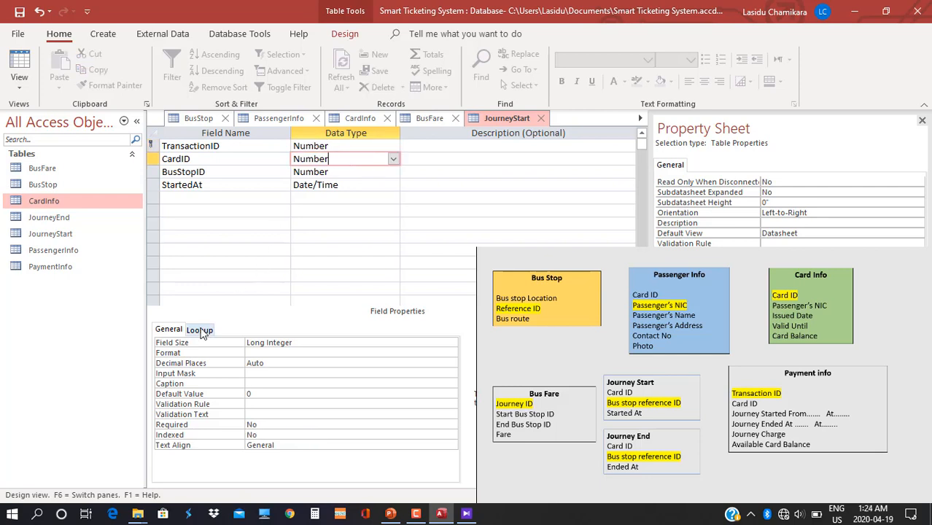
pyautogui.click(202, 331)
pyautogui.doubleClick(289, 341)
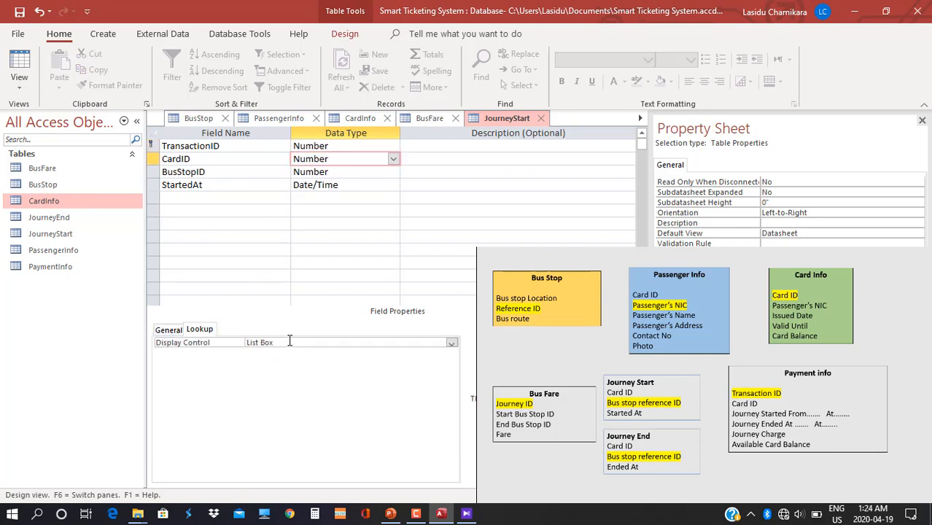
pyautogui.doubleClick(289, 342)
pyautogui.click(254, 363)
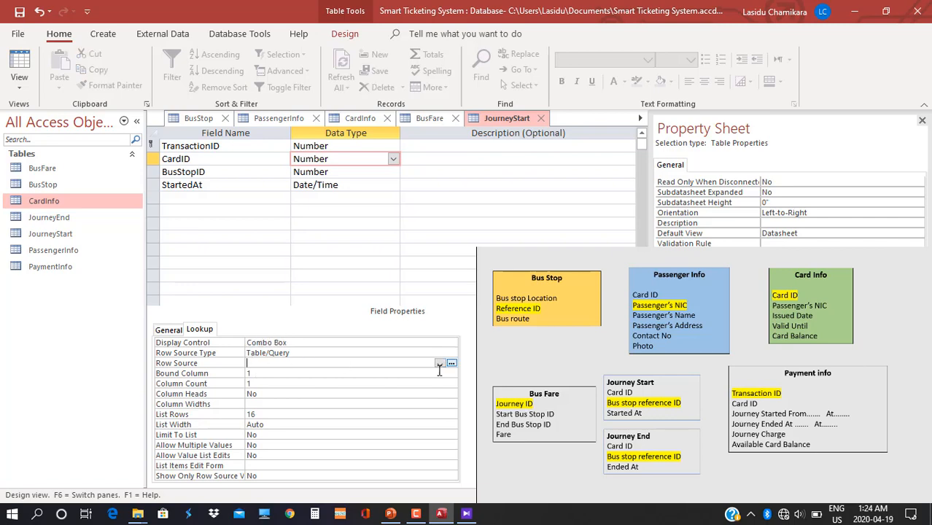
# Start CardID's row source query with the CardInfo table and CardID in the first column.
pyautogui.click(450, 364)
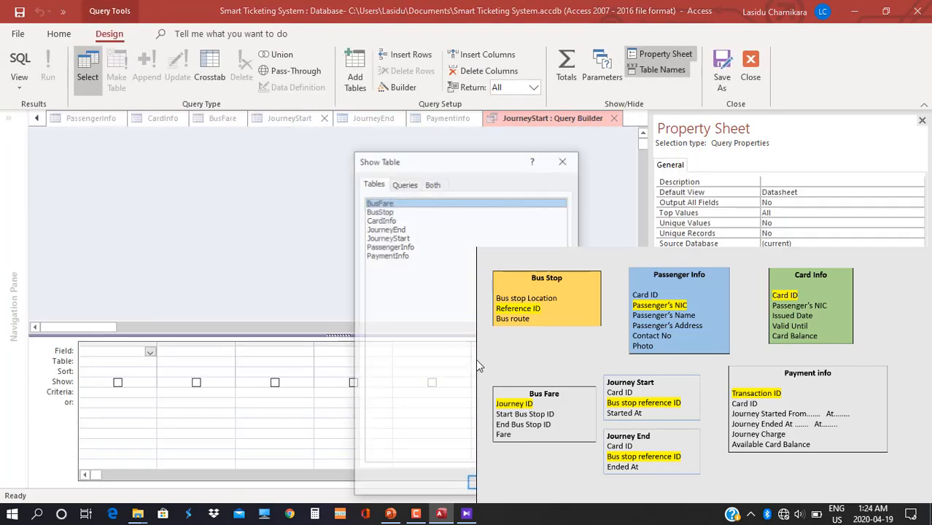
pyautogui.doubleClick(386, 220)
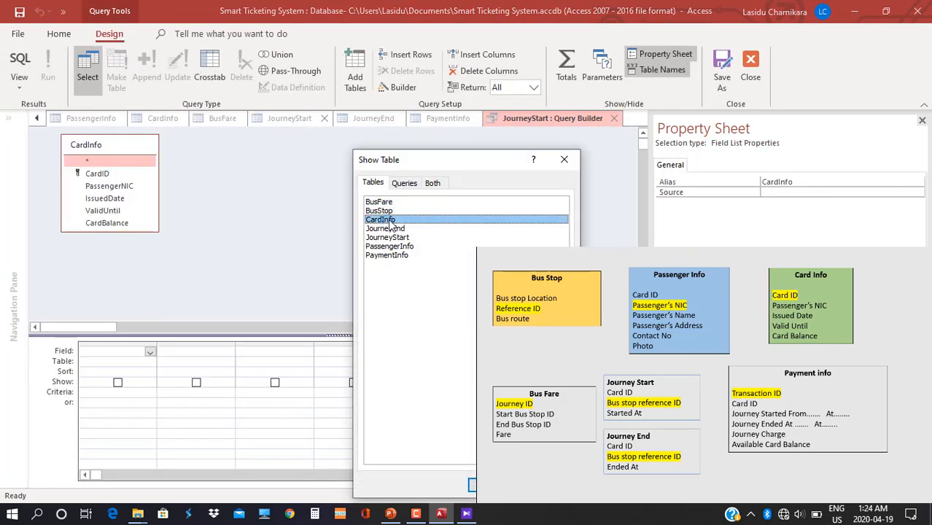
pyautogui.moveTo(455, 171); pyautogui.dragTo(329, 56)
pyautogui.click(420, 366)
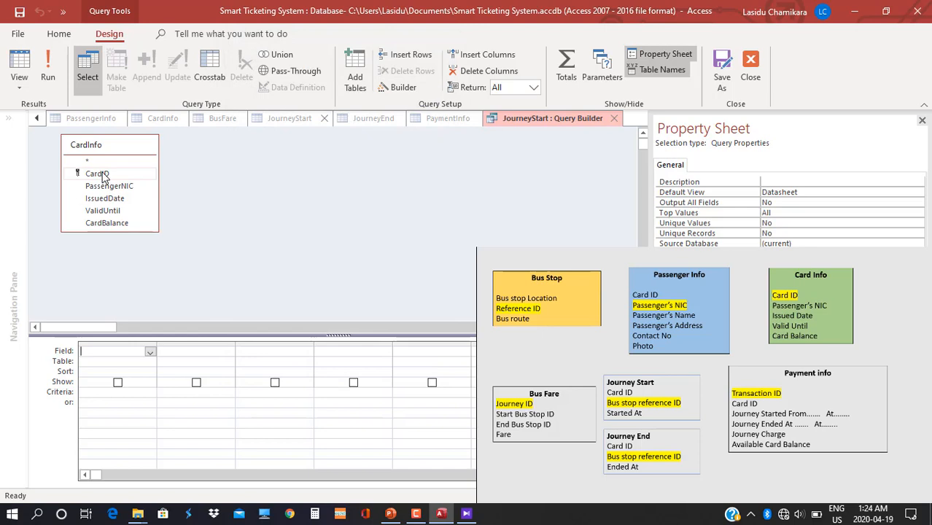
pyautogui.moveTo(102, 174); pyautogui.dragTo(94, 359)
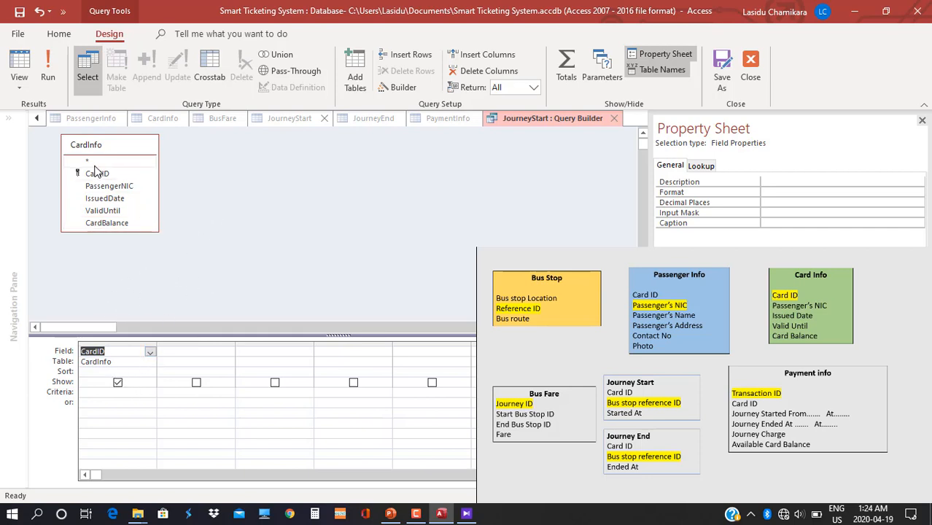
# Add PassengerInfo to the query and arrange and enlarge the two field lists side by side.
pyautogui.rightClick(214, 219)
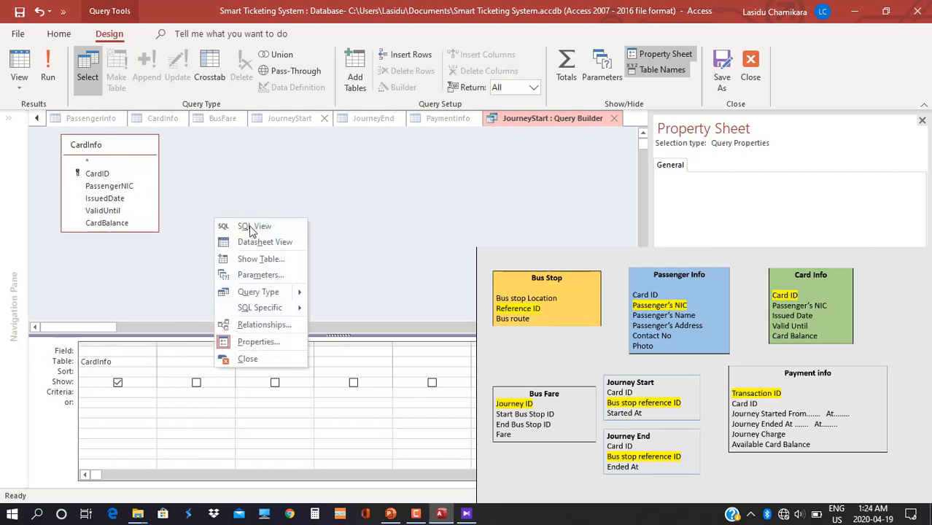
pyautogui.click(264, 260)
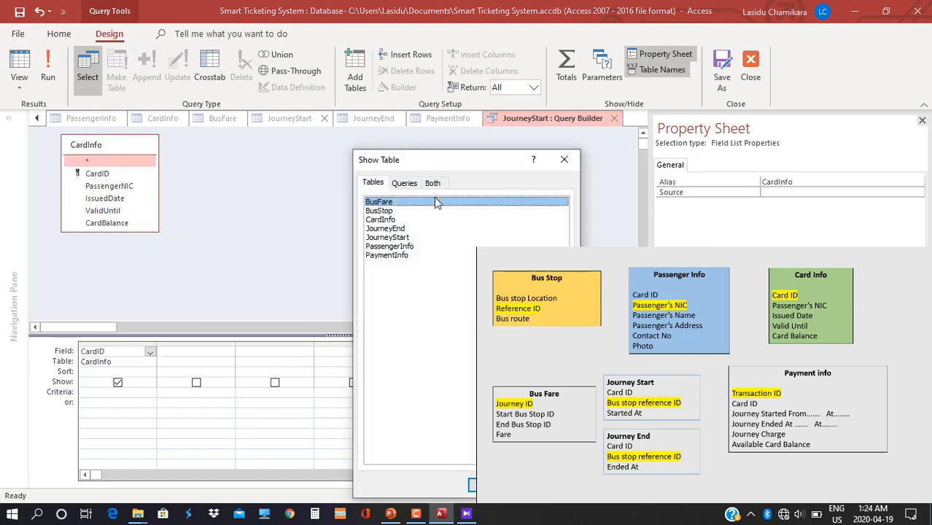
pyautogui.doubleClick(385, 246)
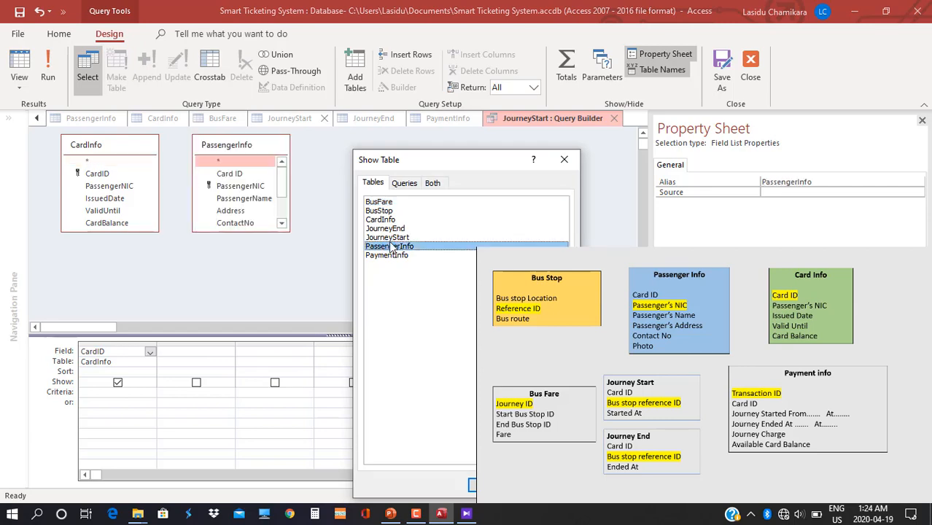
pyautogui.moveTo(459, 166); pyautogui.dragTo(297, 21)
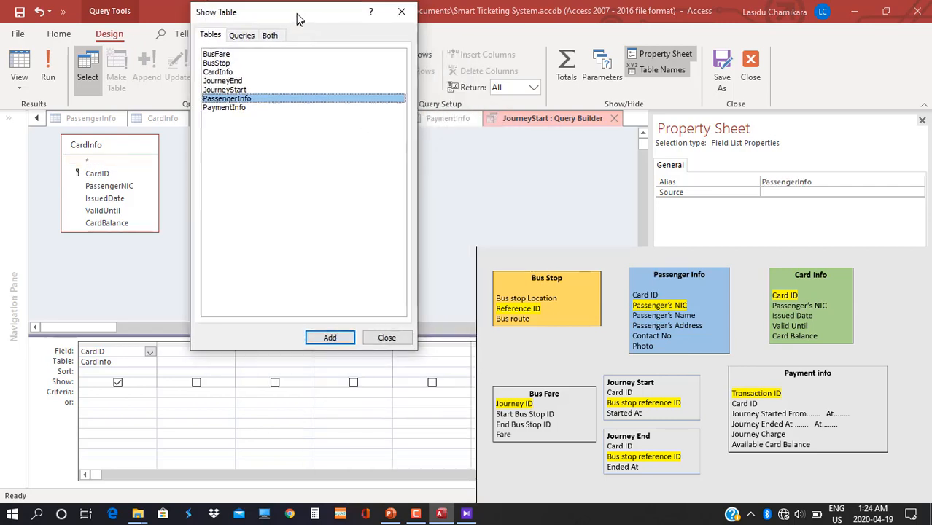
pyautogui.click(377, 334)
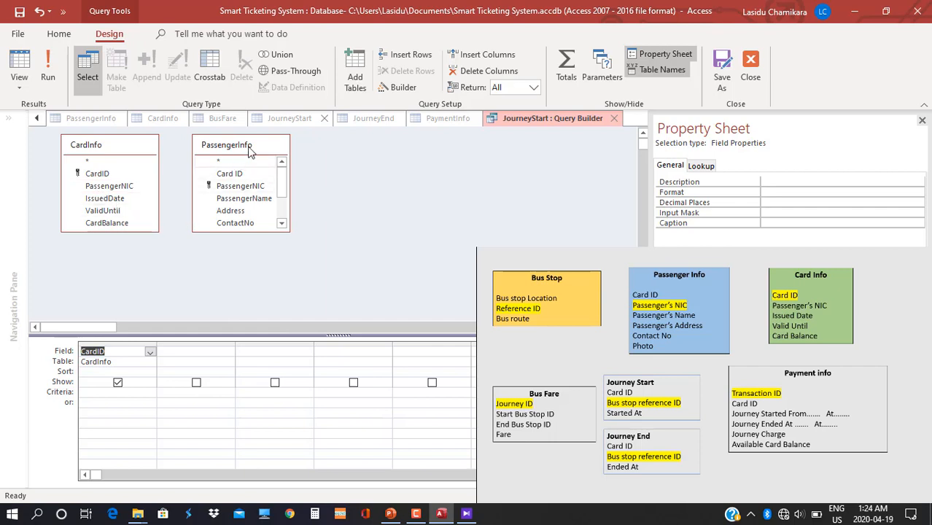
pyautogui.click(129, 149)
pyautogui.moveTo(146, 151); pyautogui.dragTo(124, 159)
pyautogui.moveTo(335, 175); pyautogui.dragTo(218, 157)
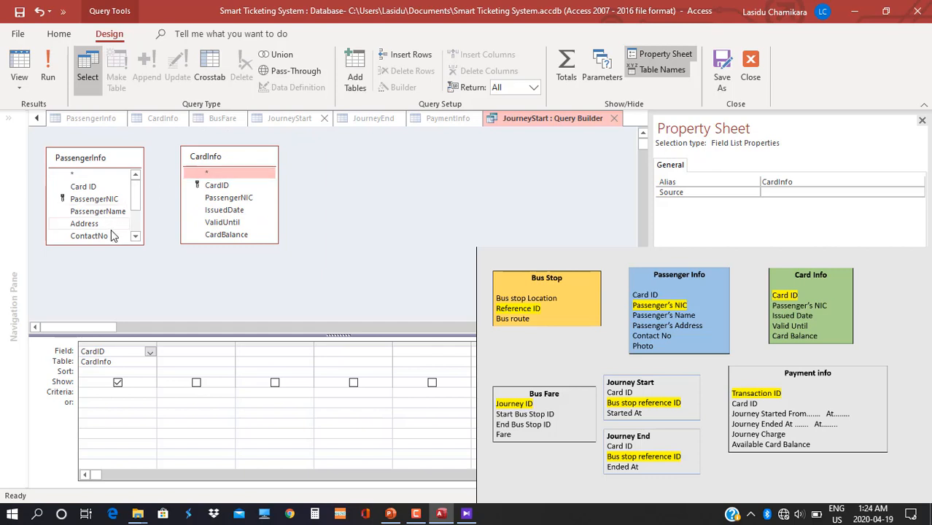
pyautogui.moveTo(110, 245); pyautogui.dragTo(117, 275)
pyautogui.moveTo(144, 244); pyautogui.dragTo(163, 246)
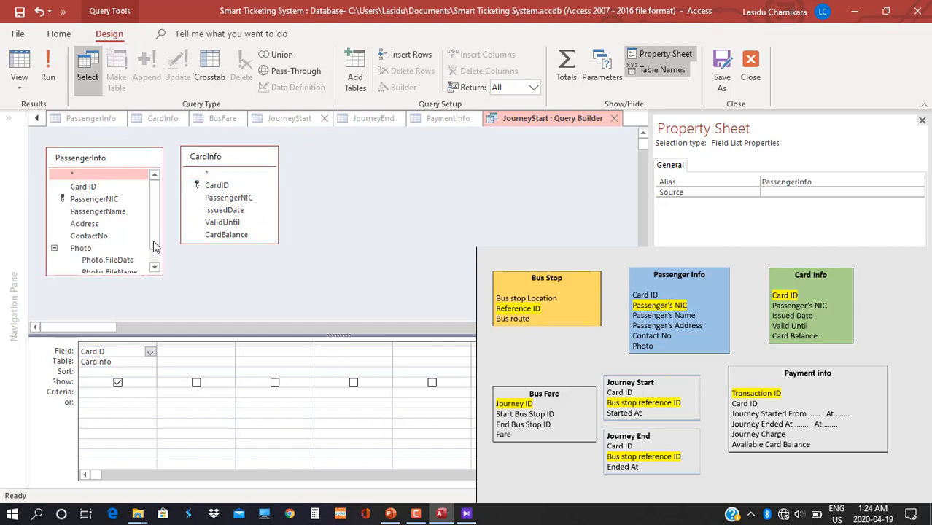
# Drag the PassengerInfo field list's bottom edge upward to reduce its height.
pyautogui.moveTo(110, 275); pyautogui.dragTo(109, 255)
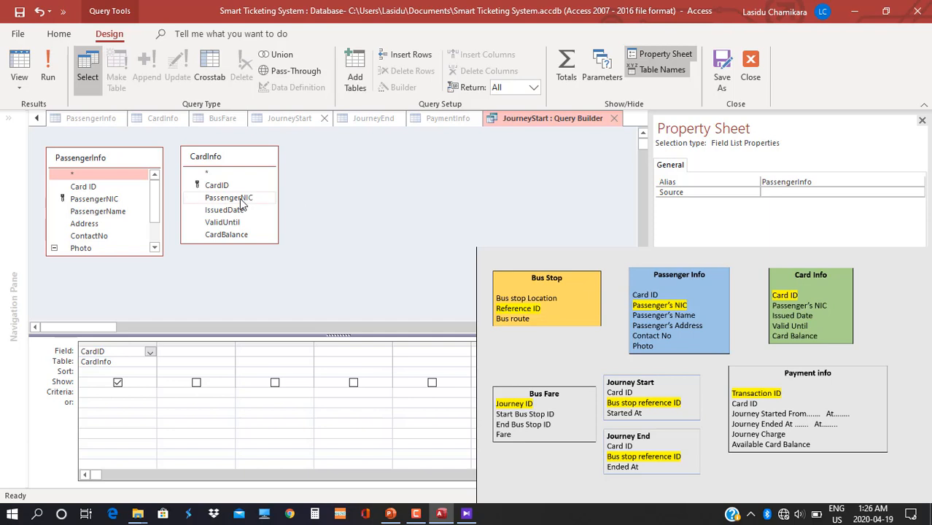
# Join CardInfo to PassengerInfo on PassengerNIC, add PassengerName as column 2, and save the query.
pyautogui.moveTo(240, 199); pyautogui.dragTo(114, 198)
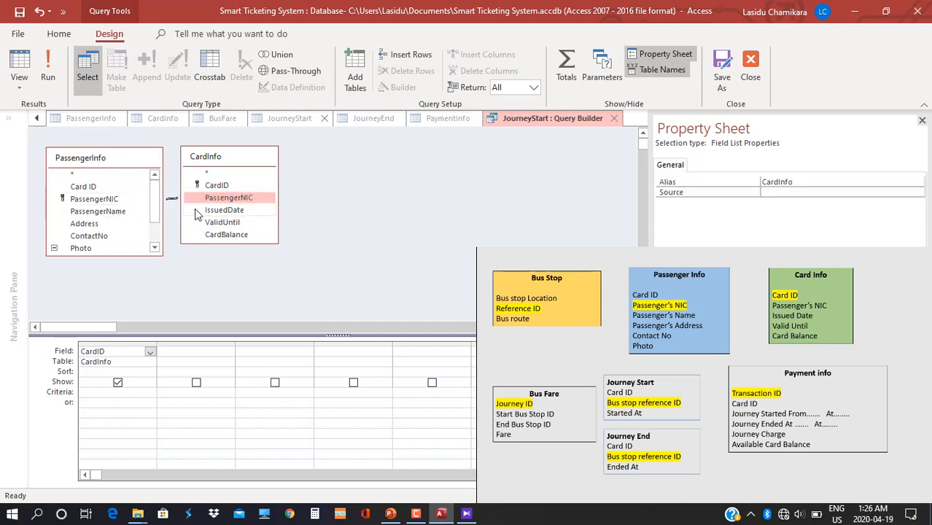
pyautogui.moveTo(244, 161); pyautogui.dragTo(284, 162)
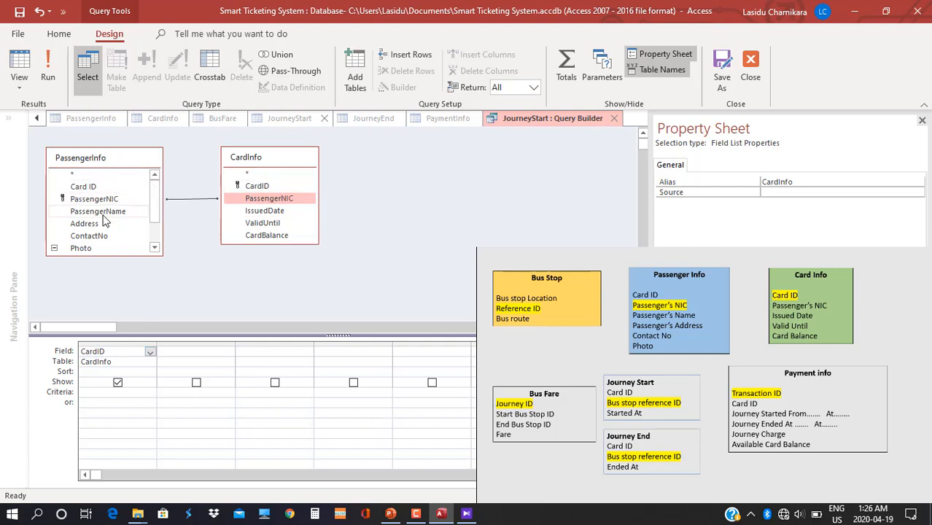
pyautogui.moveTo(99, 212); pyautogui.dragTo(188, 353)
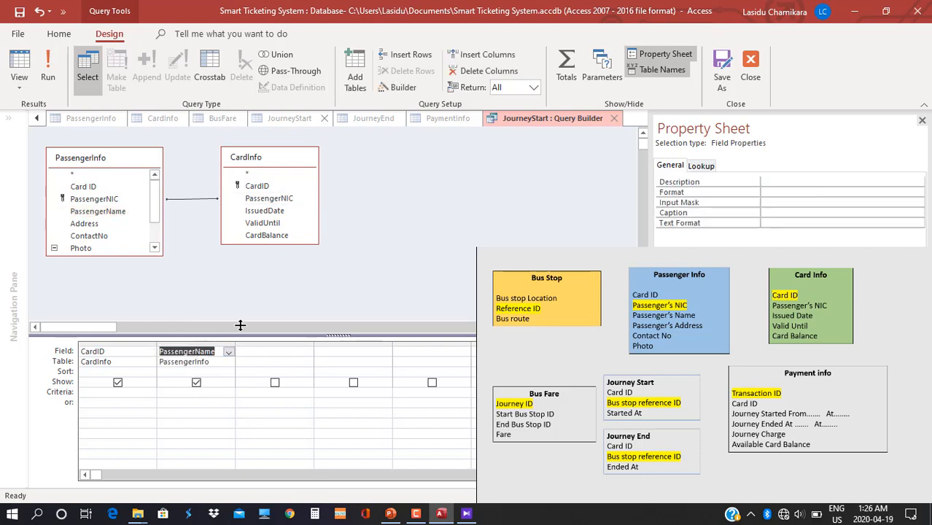
pyautogui.rightClick(511, 119)
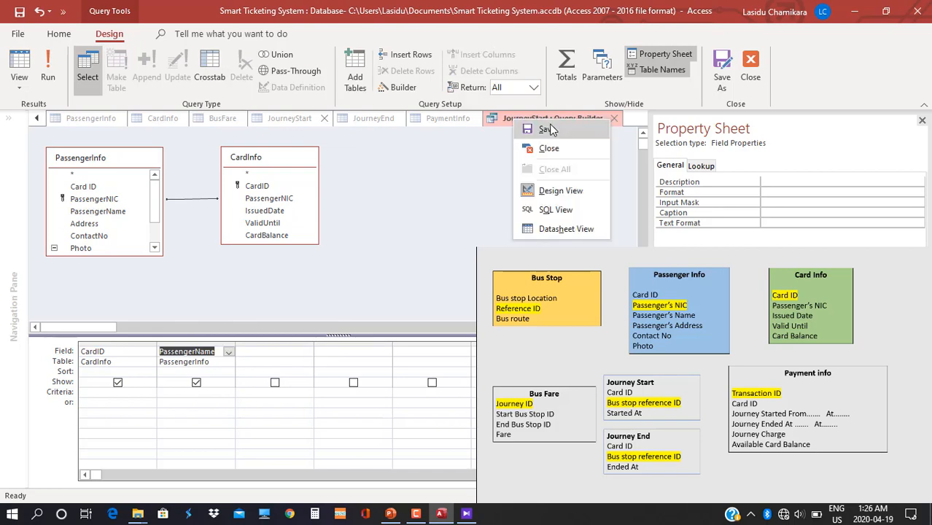
pyautogui.click(641, 118)
pyautogui.click(614, 118)
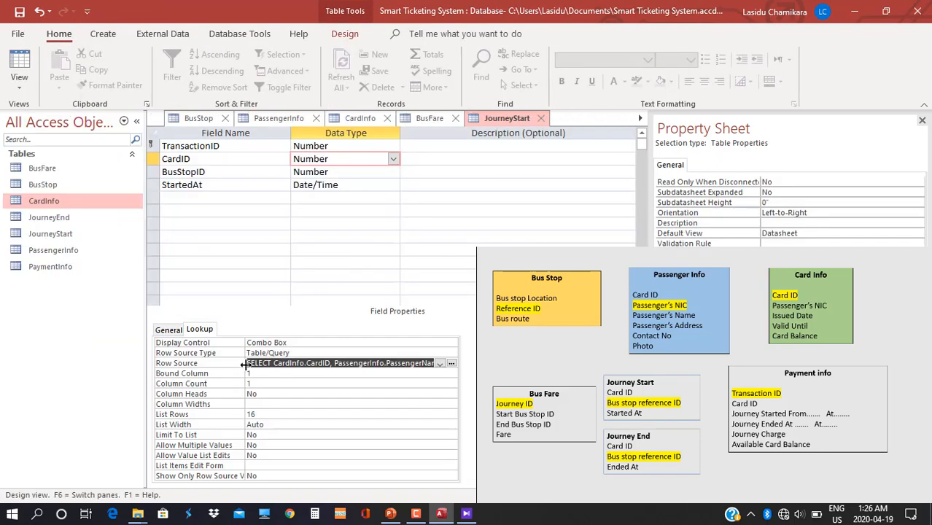
# Save the JourneyStart table and open JourneyEnd in Design View.
pyautogui.click(272, 381)
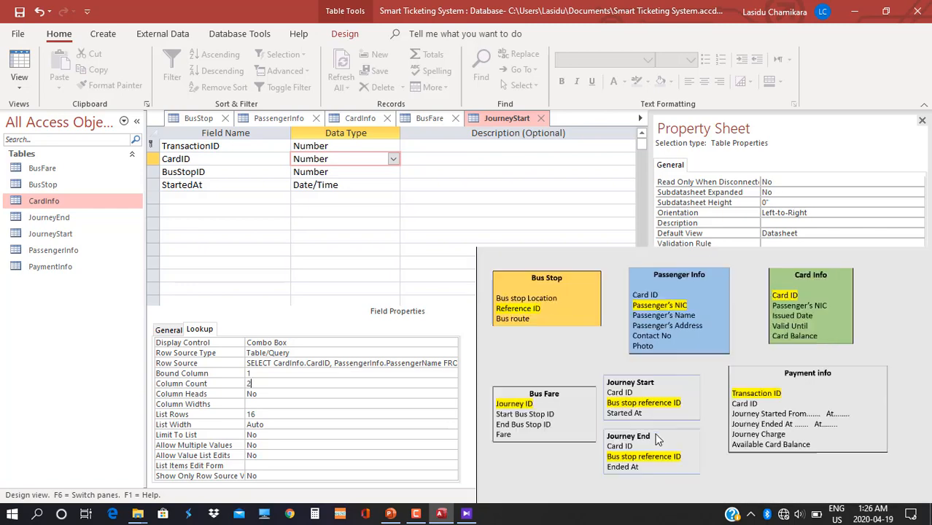
pyautogui.doubleClick(60, 217)
pyautogui.press('Return')
pyautogui.click(19, 86)
pyautogui.click(53, 142)
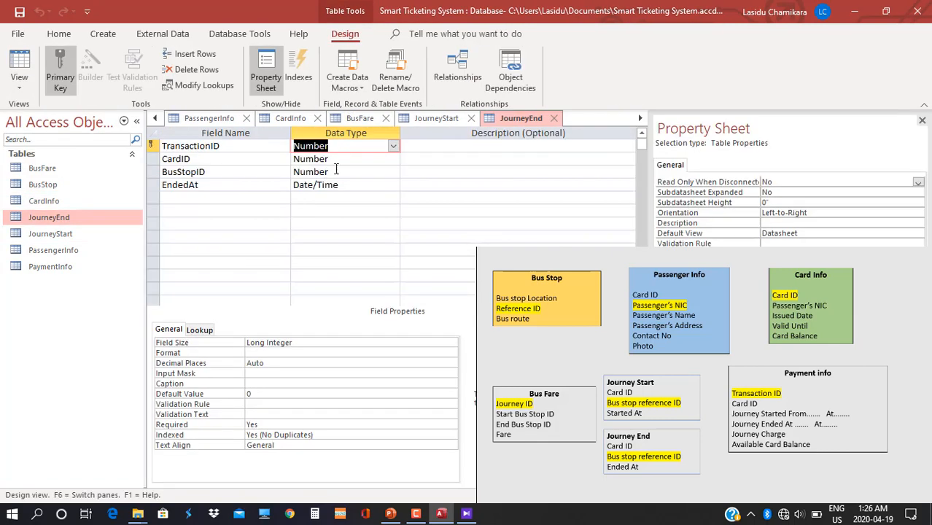
# Make JourneyEnd's CardID a Combo Box lookup and start its row source query.
pyautogui.press('Down')
pyautogui.click(301, 341)
pyautogui.click(199, 330)
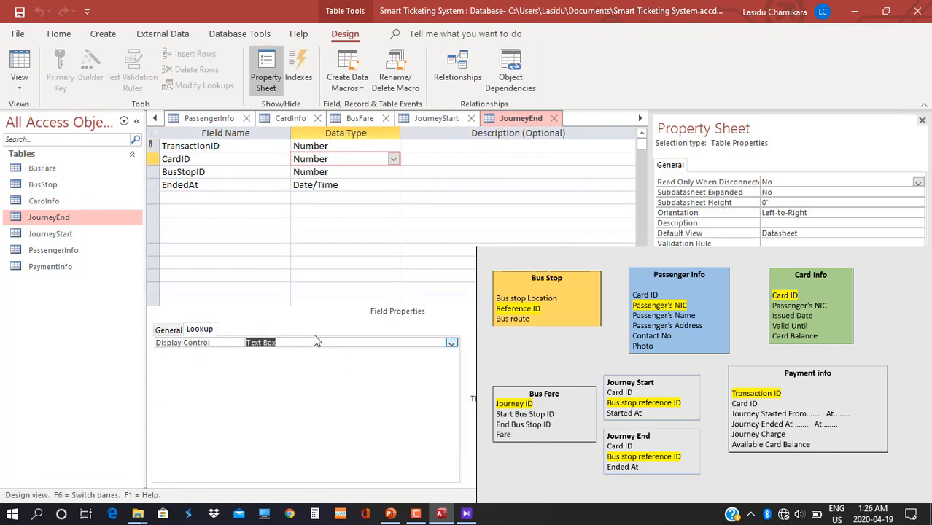
pyautogui.doubleClick(313, 342)
pyautogui.doubleClick(312, 342)
pyautogui.click(364, 363)
pyautogui.click(452, 363)
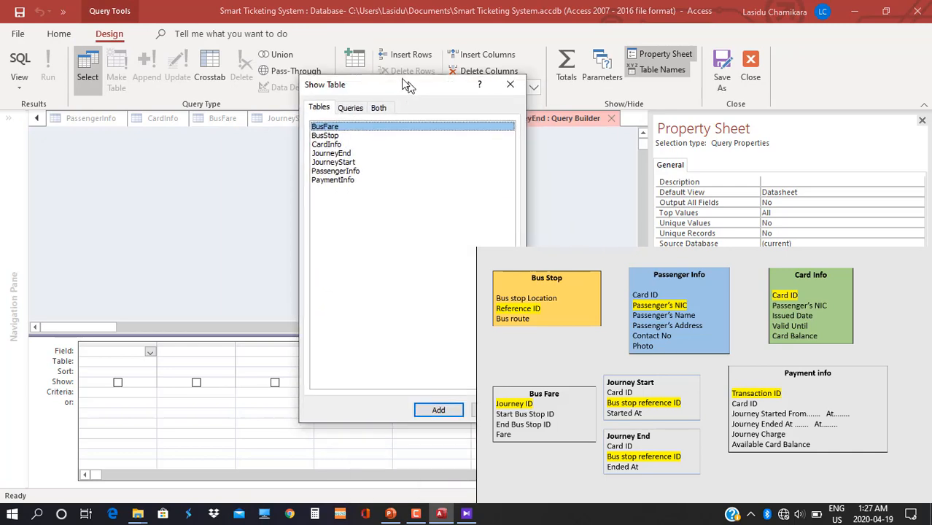
# Build the row source from PassengerInfo and CardInfo, save it, and set Column Count to 2.
pyautogui.doubleClick(304, 150)
pyautogui.doubleClick(294, 123)
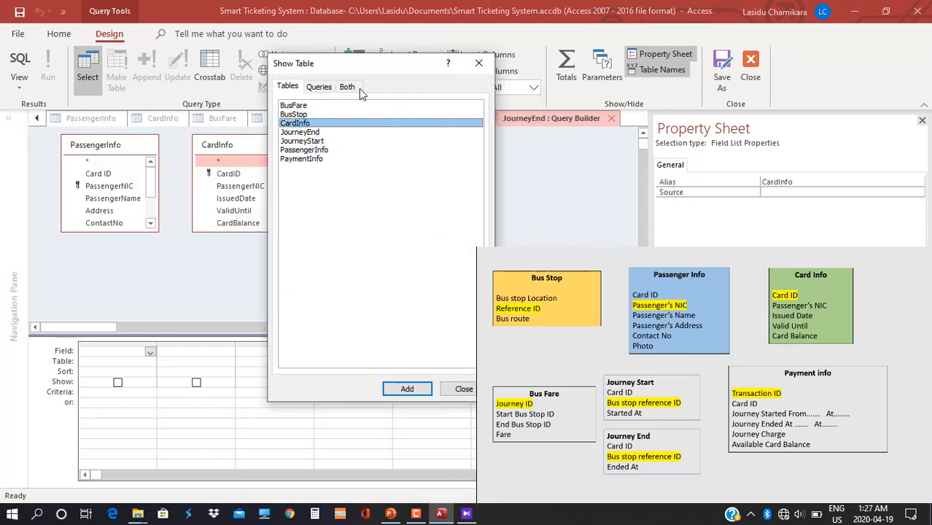
pyautogui.click(463, 389)
pyautogui.moveTo(133, 191); pyautogui.dragTo(183, 357)
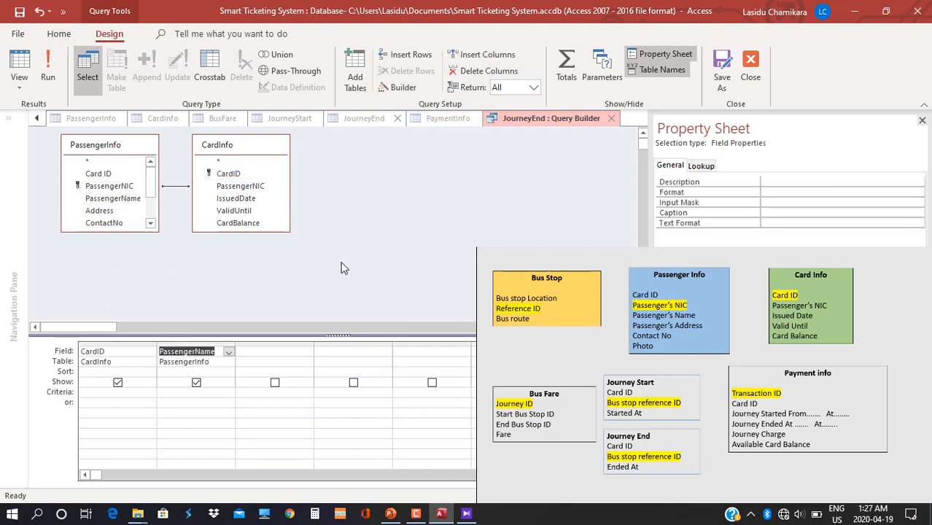
pyautogui.rightClick(517, 122)
pyautogui.click(543, 133)
pyautogui.click(612, 118)
pyautogui.click(271, 384)
pyautogui.press('BackSpace')
pyautogui.write('2')
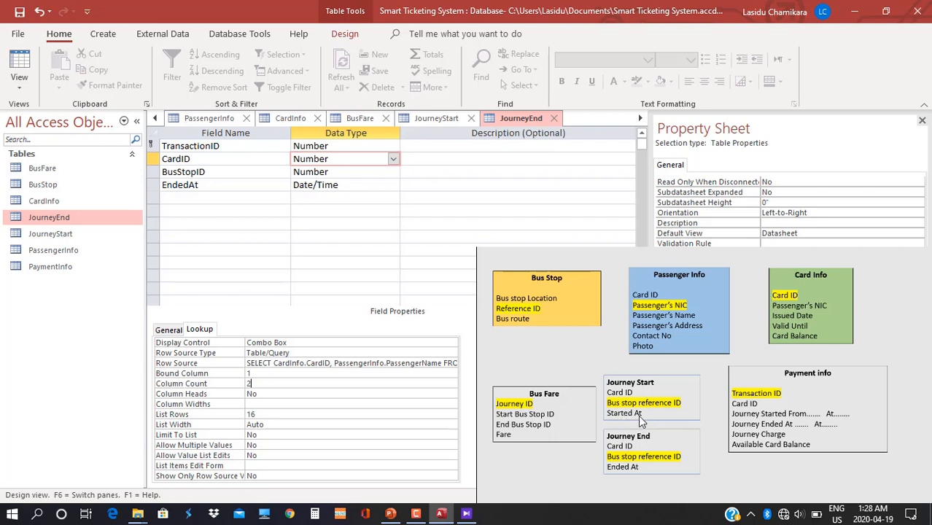
# Set JourneyStart's StartedAt Default Value to =Now().
pyautogui.click(433, 121)
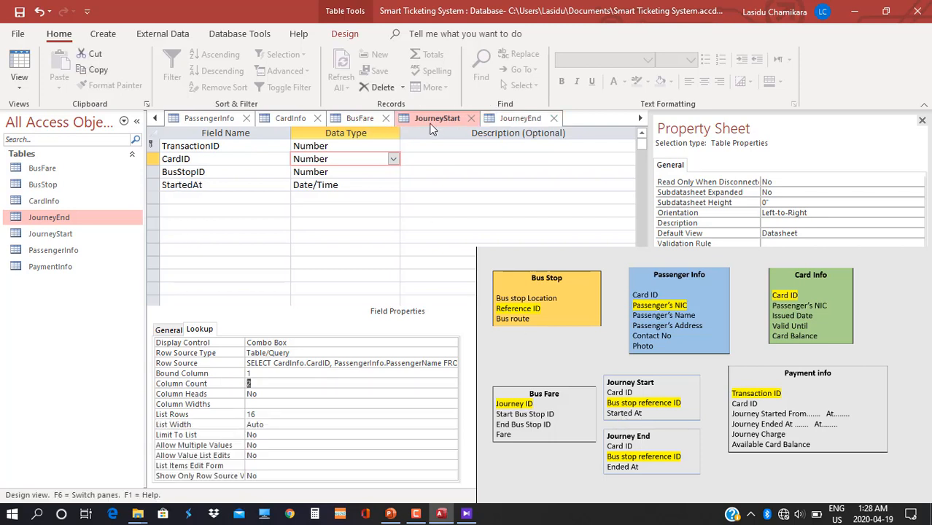
pyautogui.click(360, 185)
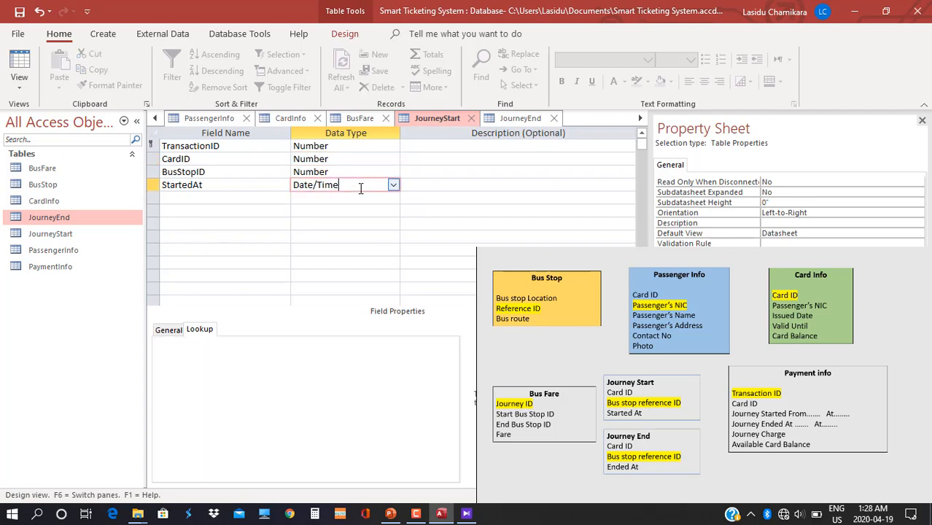
pyautogui.click(168, 331)
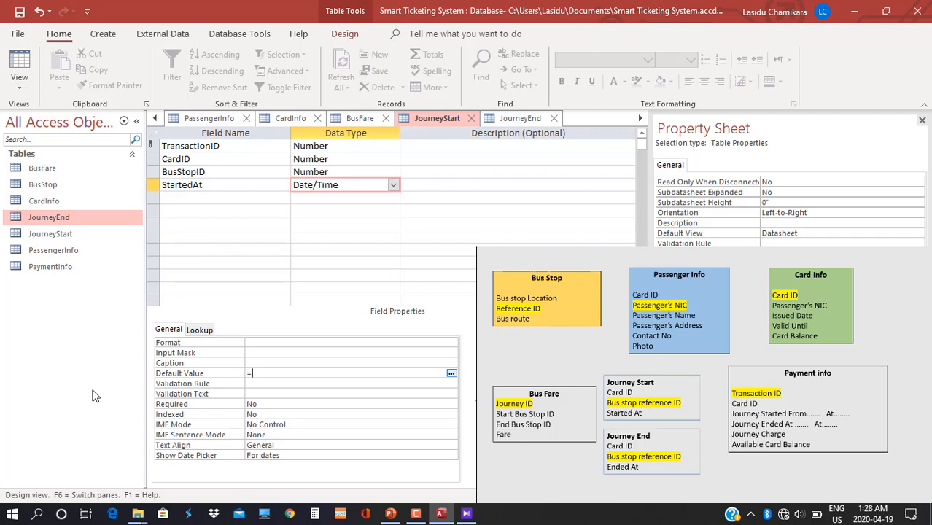
pyautogui.write('ow')
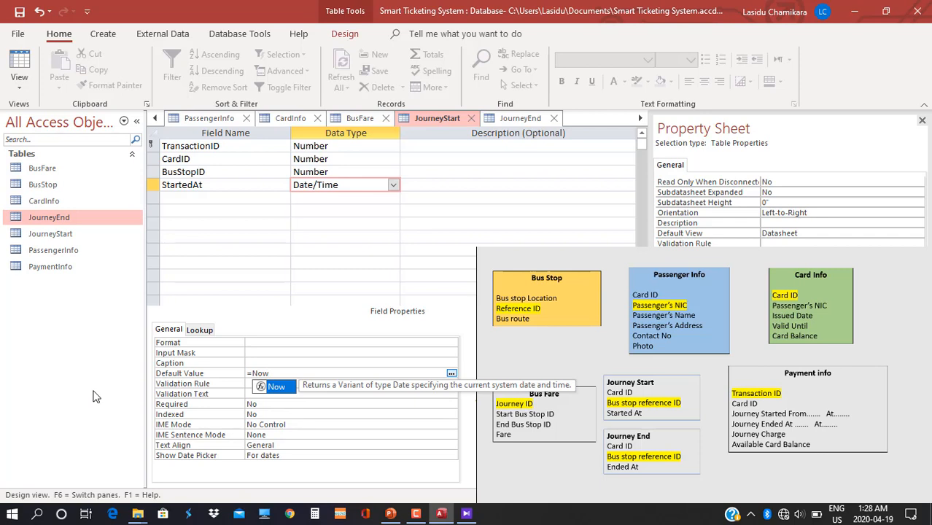
pyautogui.write('()')
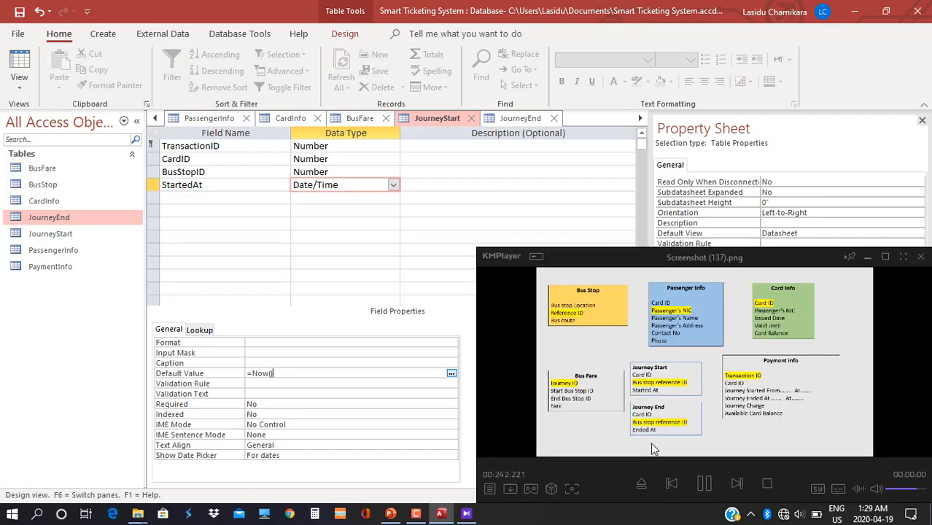
# Set JourneyEnd's EndedAt Default Value to =Now().
pyautogui.click(510, 119)
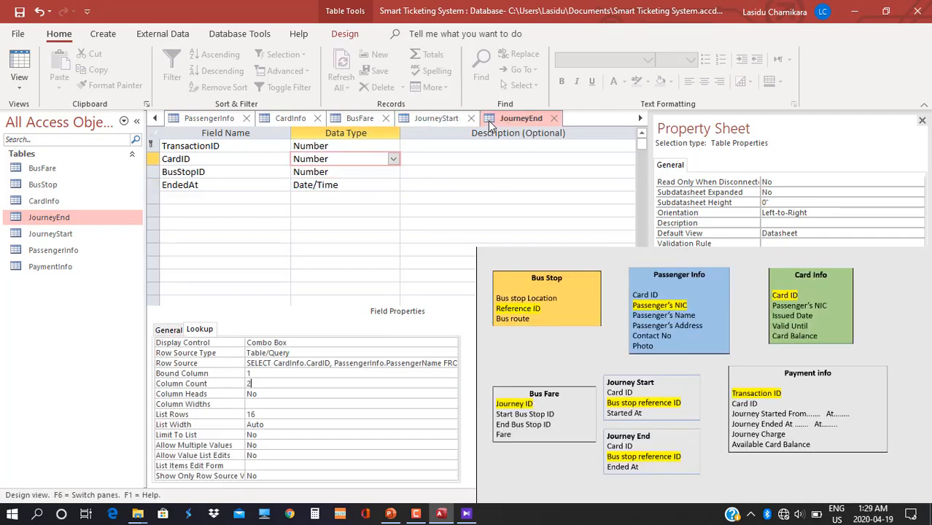
pyautogui.click(364, 187)
pyautogui.click(169, 329)
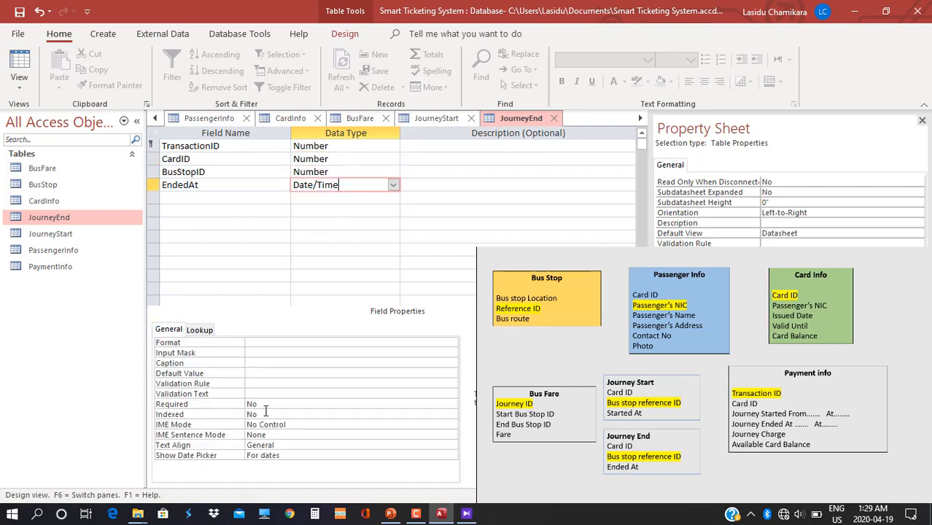
pyautogui.click(250, 374)
pyautogui.write('=Now()')
# Open the PaymentInfo table in Design View, saving the previous table first.
pyautogui.doubleClick(83, 268)
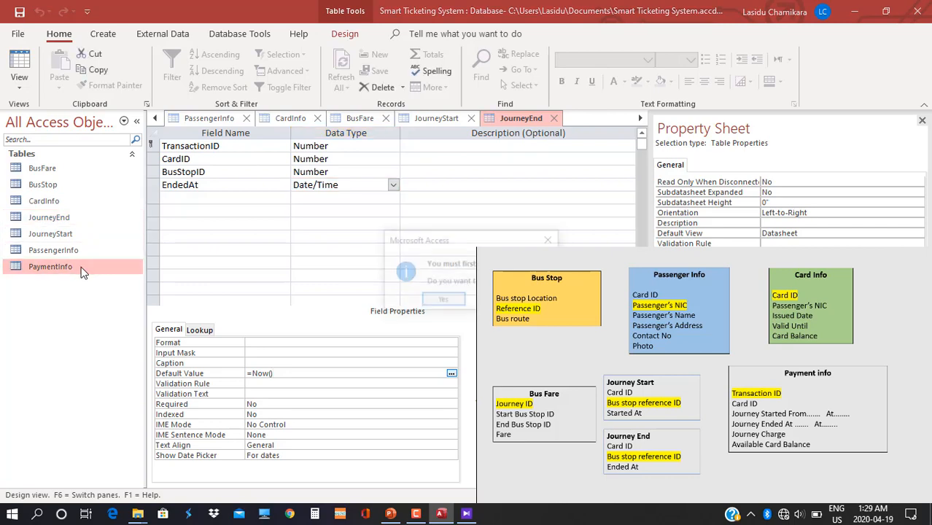
pyautogui.click(442, 300)
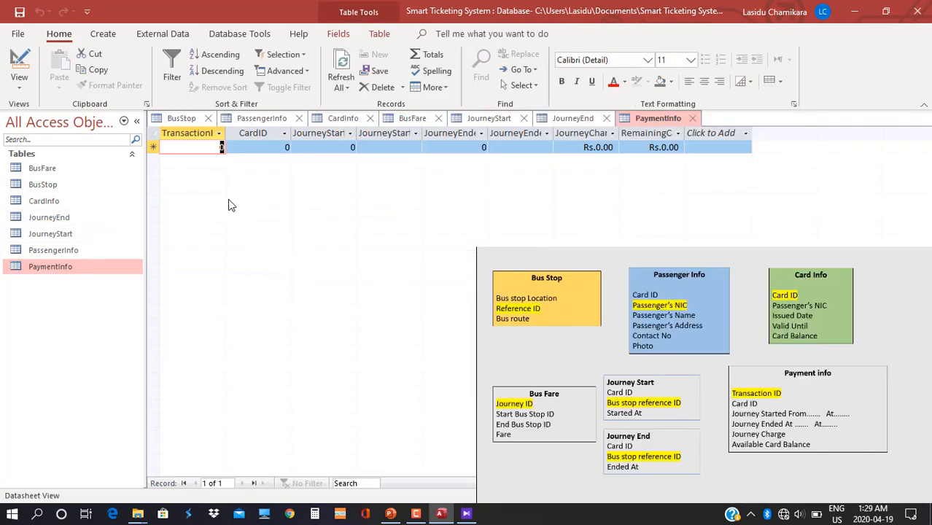
pyautogui.click(19, 82)
pyautogui.click(51, 144)
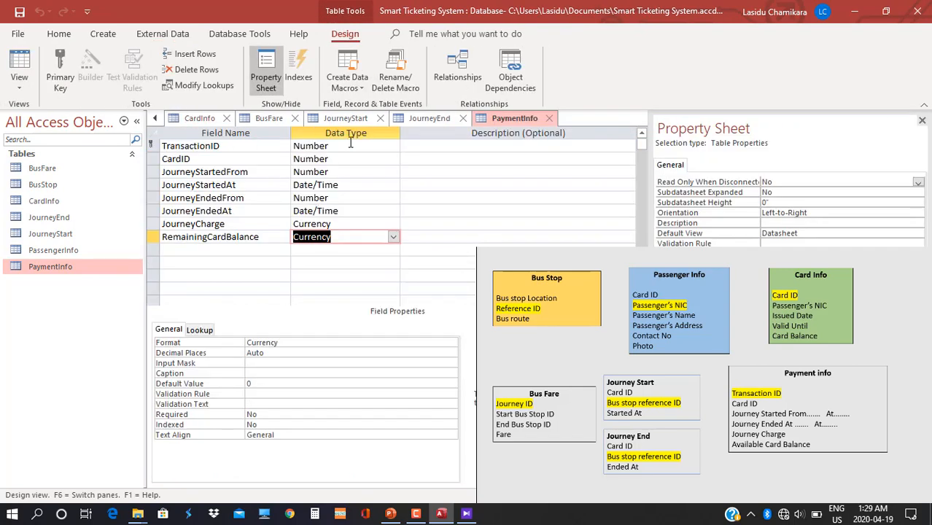
# Set TransactionID's Display Control to Combo Box and open its Row Source query builder.
pyautogui.click(349, 144)
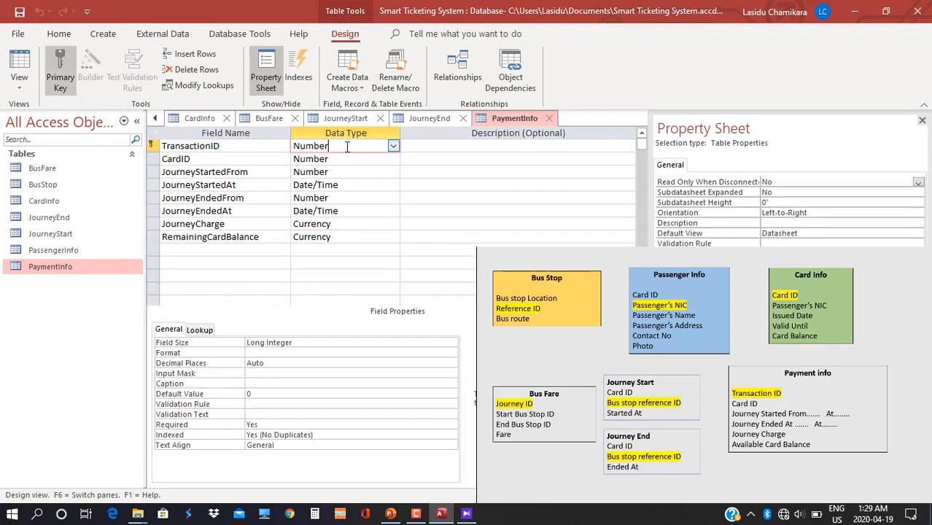
pyautogui.click(200, 329)
pyautogui.doubleClick(317, 341)
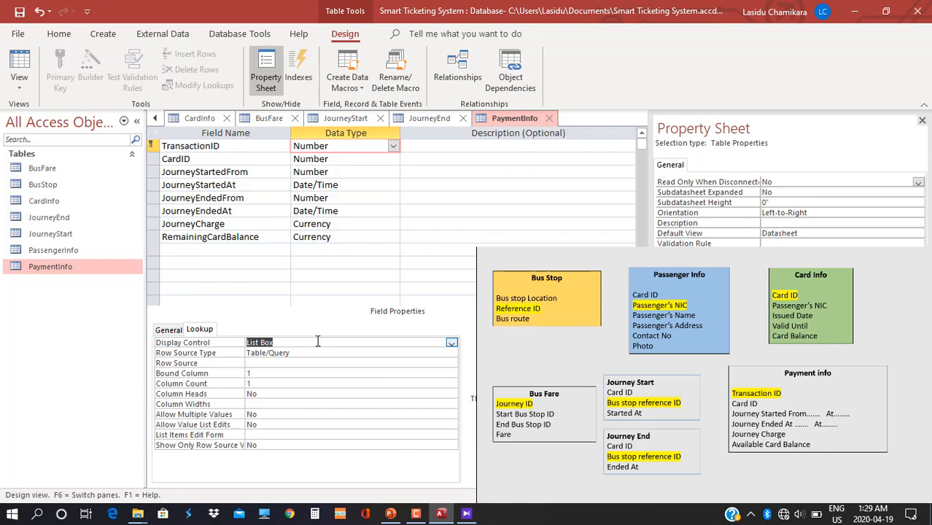
pyautogui.doubleClick(317, 341)
pyautogui.click(268, 362)
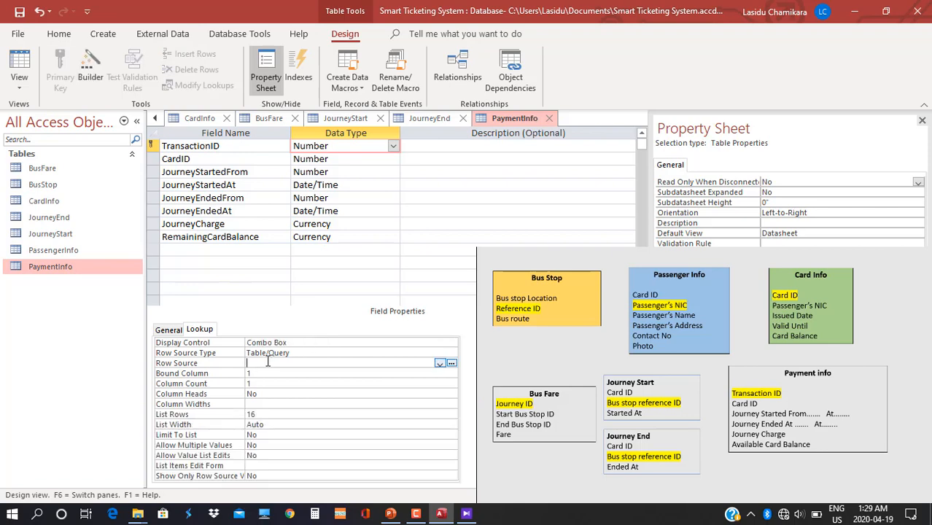
pyautogui.click(451, 363)
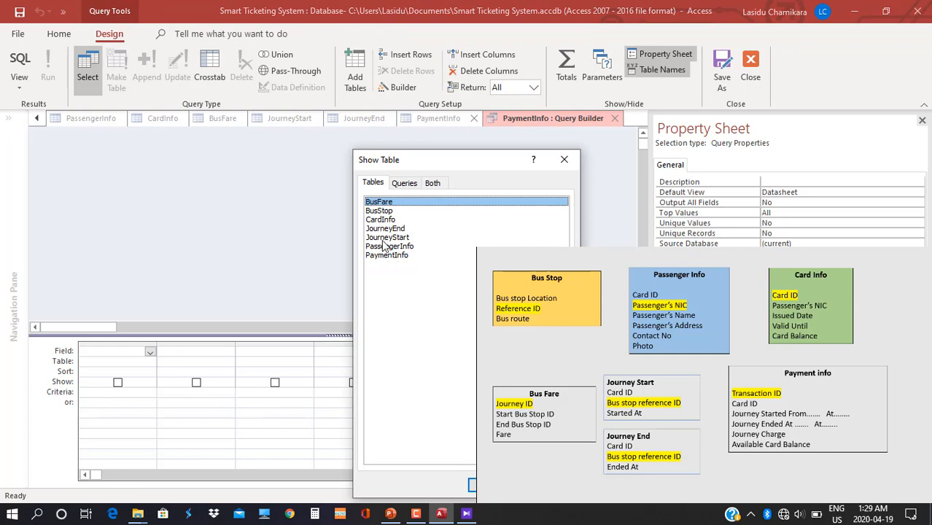
# Add JourneyStart to the lookup query, then discard that unfinished query without saving.
pyautogui.doubleClick(385, 237)
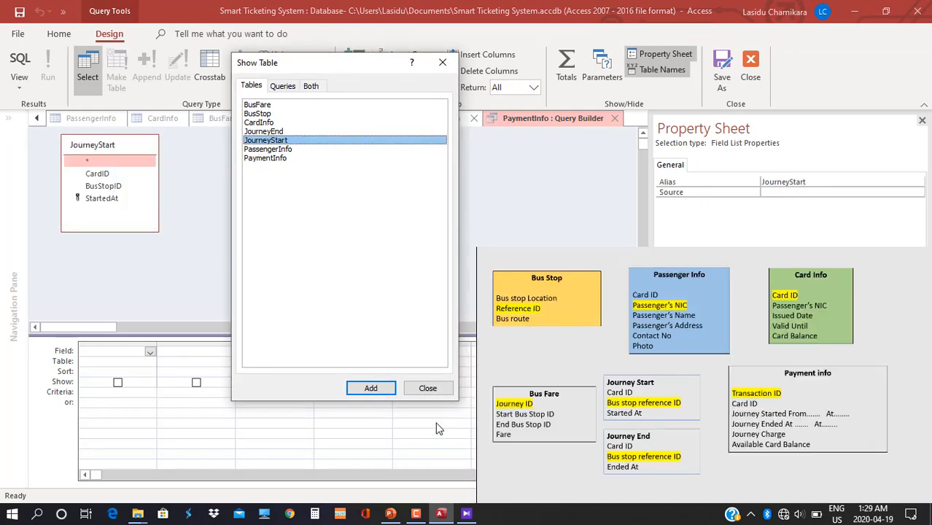
pyautogui.click(427, 386)
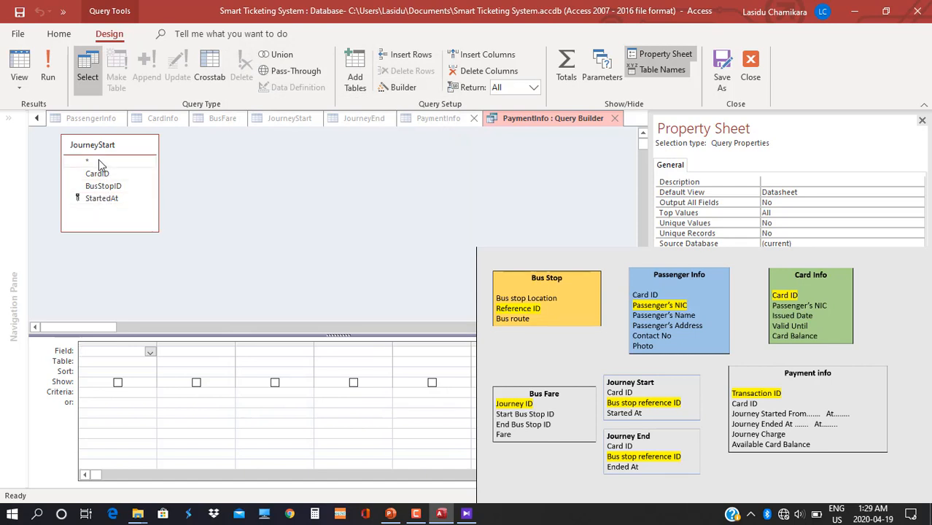
pyautogui.click(100, 161)
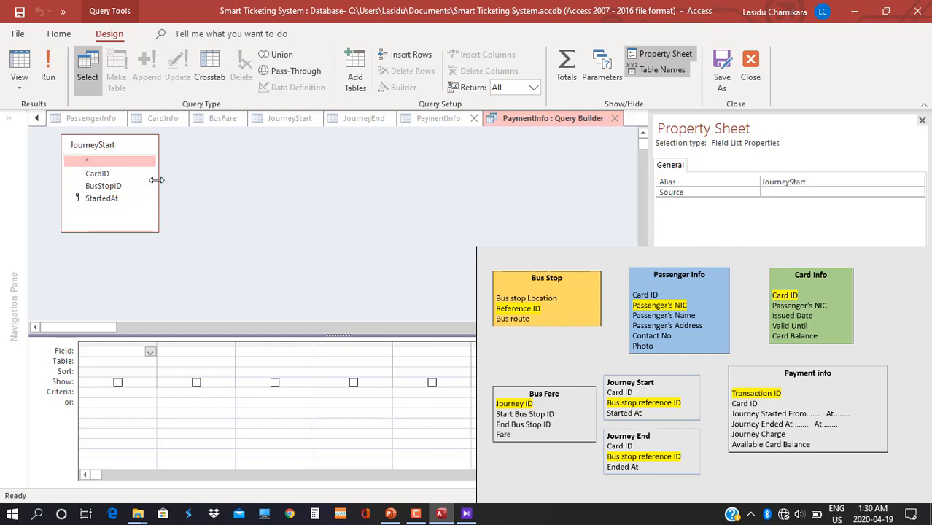
pyautogui.rightClick(133, 147)
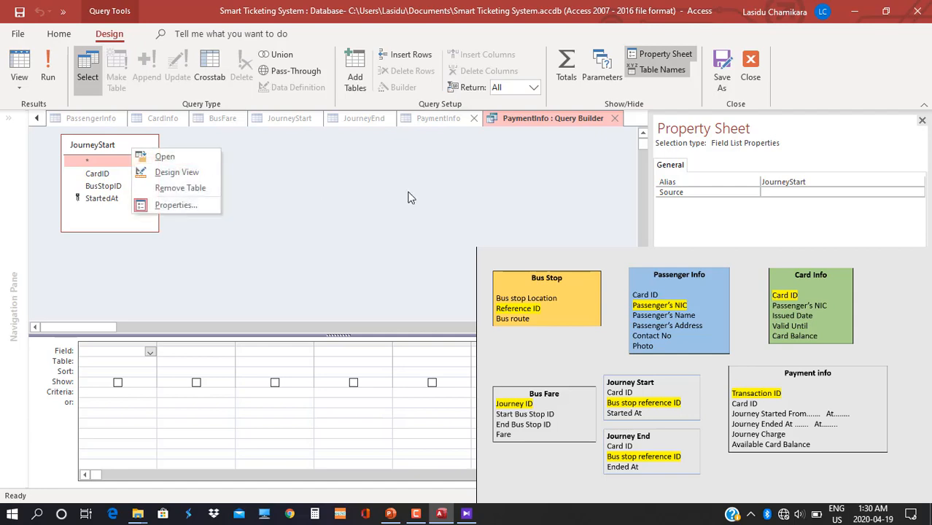
pyautogui.click(614, 118)
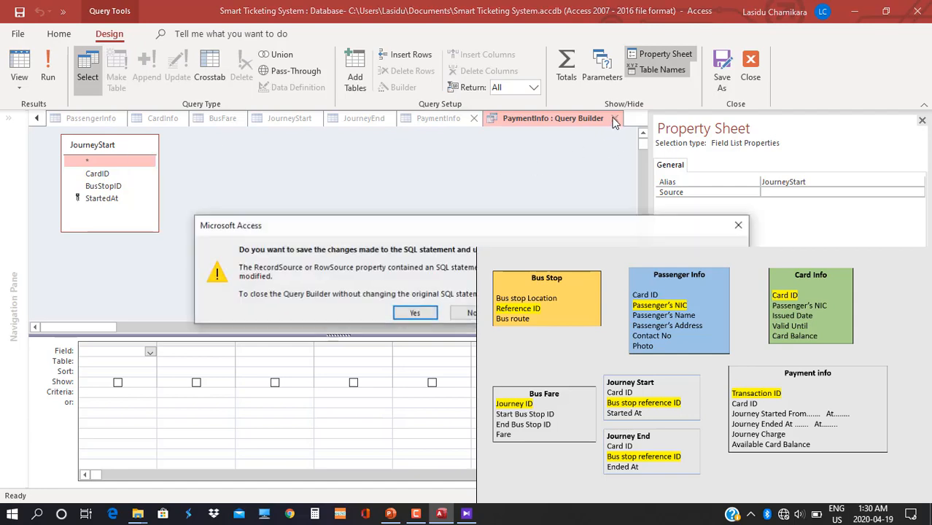
pyautogui.click(467, 313)
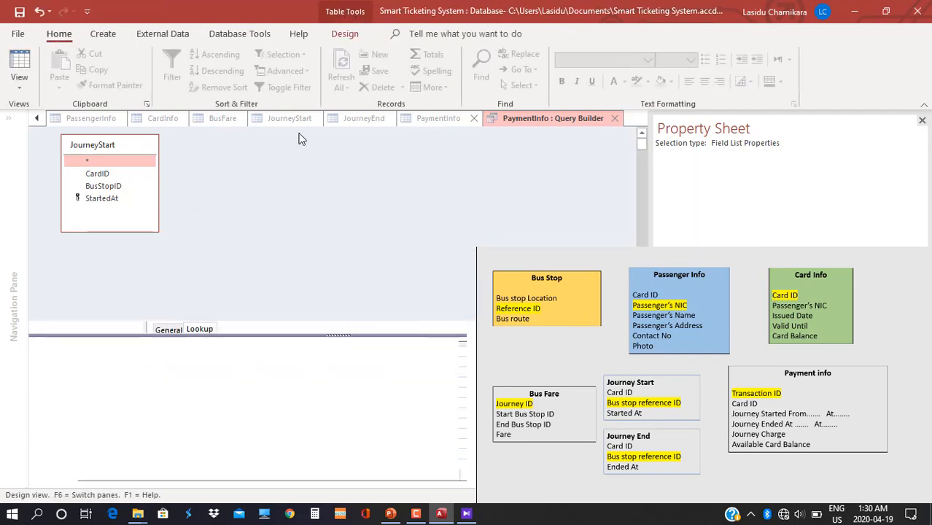
# Save the JourneyStart table design and return to PaymentInfo.
pyautogui.click(363, 118)
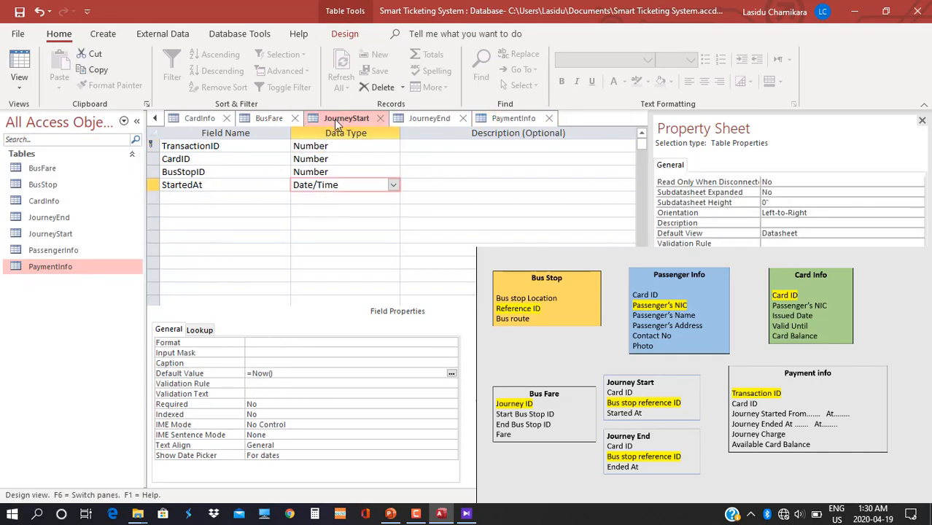
pyautogui.rightClick(334, 119)
pyautogui.click(350, 128)
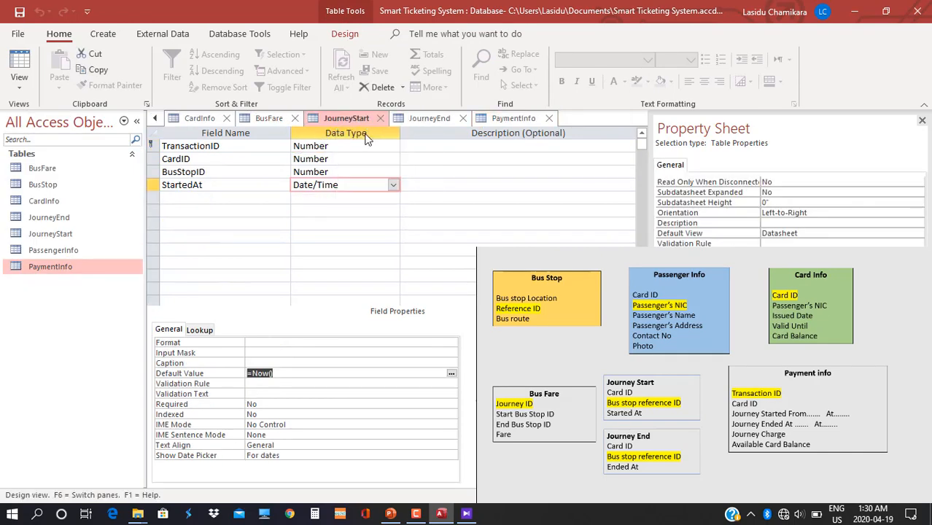
pyautogui.click(514, 119)
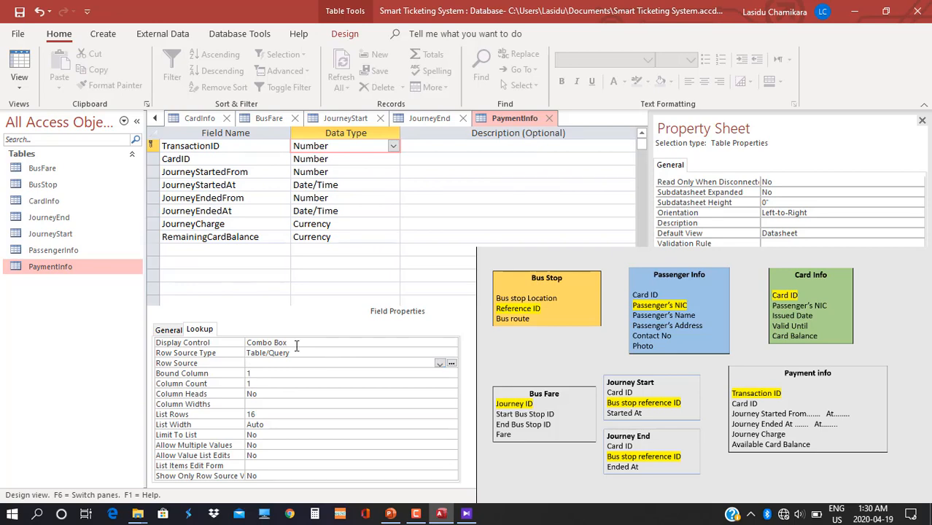
# Rebuild the row source from JourneyStart with TransactionID as its column and save it.
pyautogui.click(451, 363)
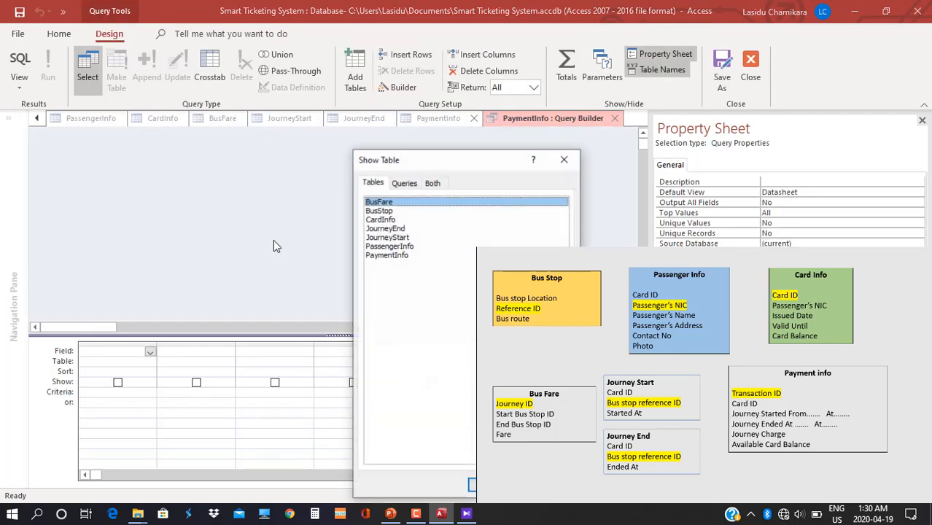
pyautogui.click(396, 239)
pyautogui.doubleClick(396, 239)
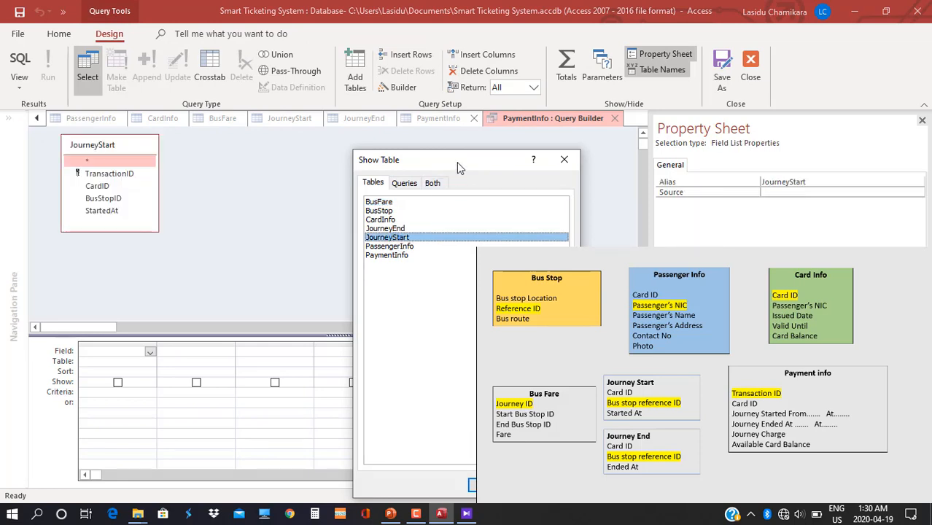
pyautogui.moveTo(457, 161); pyautogui.dragTo(250, 84)
pyautogui.click(342, 406)
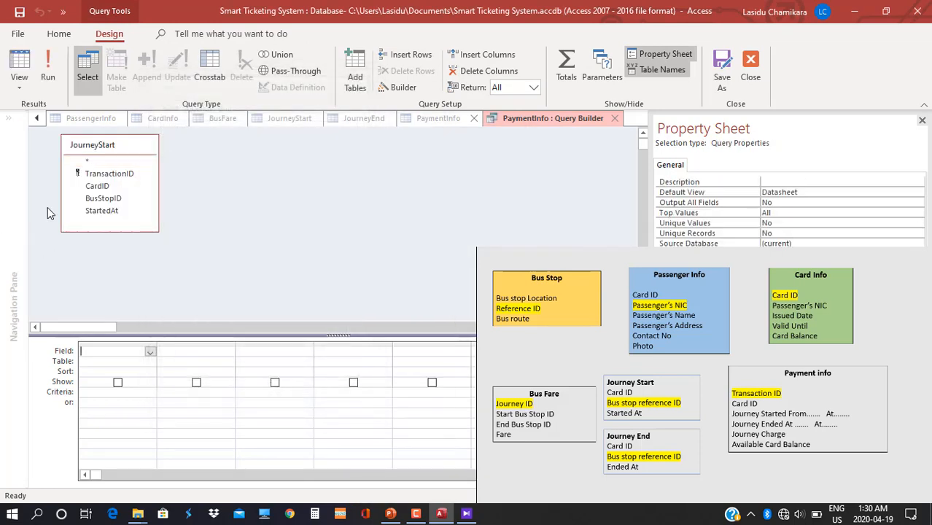
pyautogui.moveTo(109, 174); pyautogui.dragTo(110, 354)
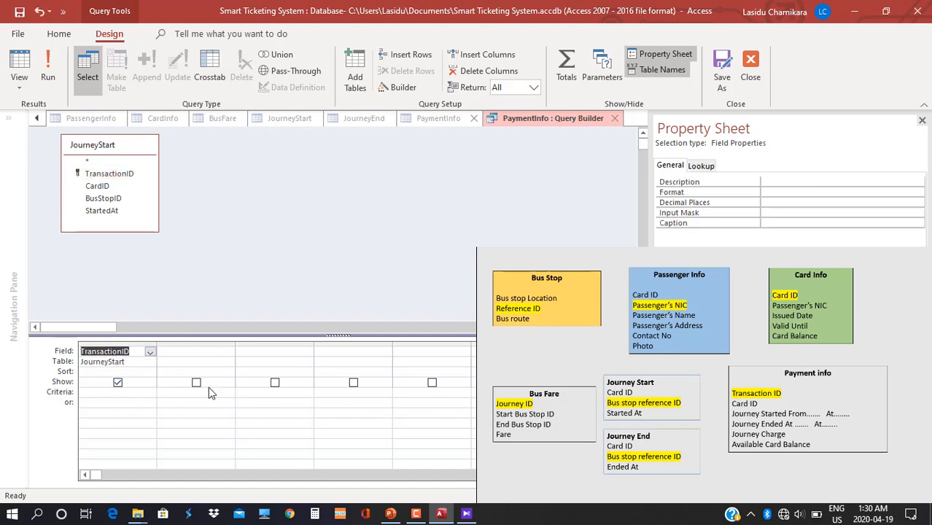
pyautogui.rightClick(514, 121)
pyautogui.click(540, 132)
pyautogui.click(615, 119)
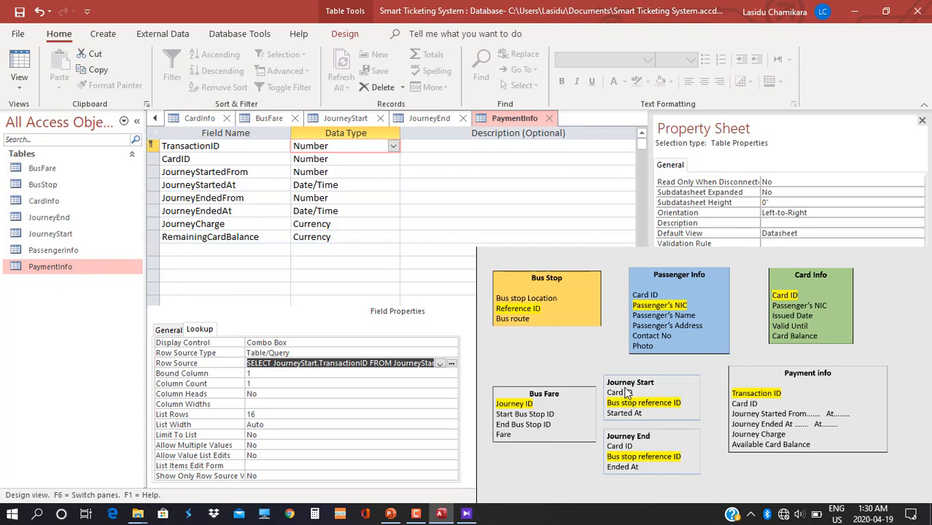
# Make PaymentInfo's CardID a combo box whose row source query selects CardID from JourneyStart.
pyautogui.click(341, 161)
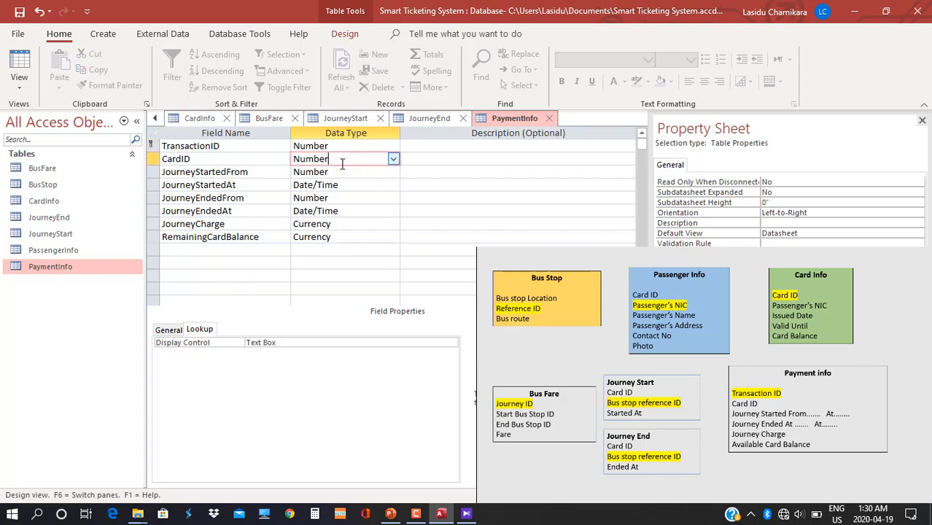
pyautogui.doubleClick(285, 342)
pyautogui.doubleClick(285, 342)
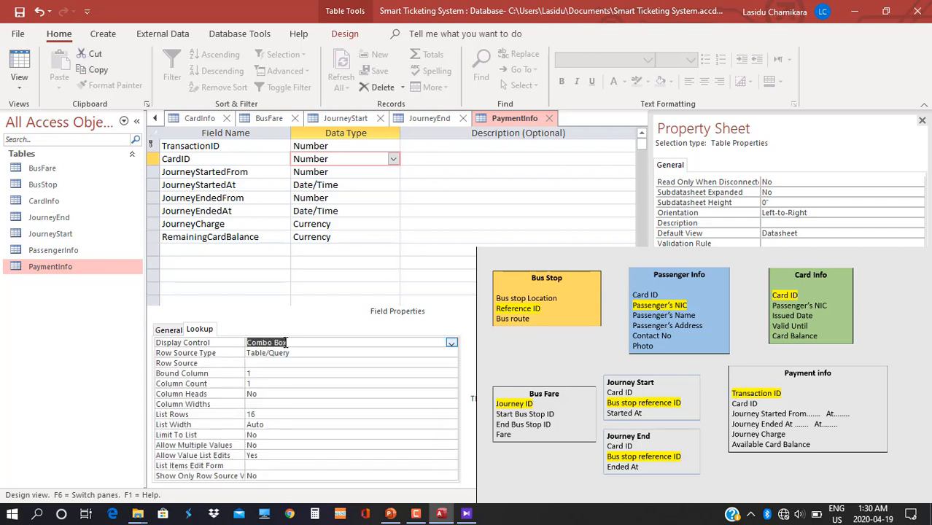
pyautogui.click(451, 360)
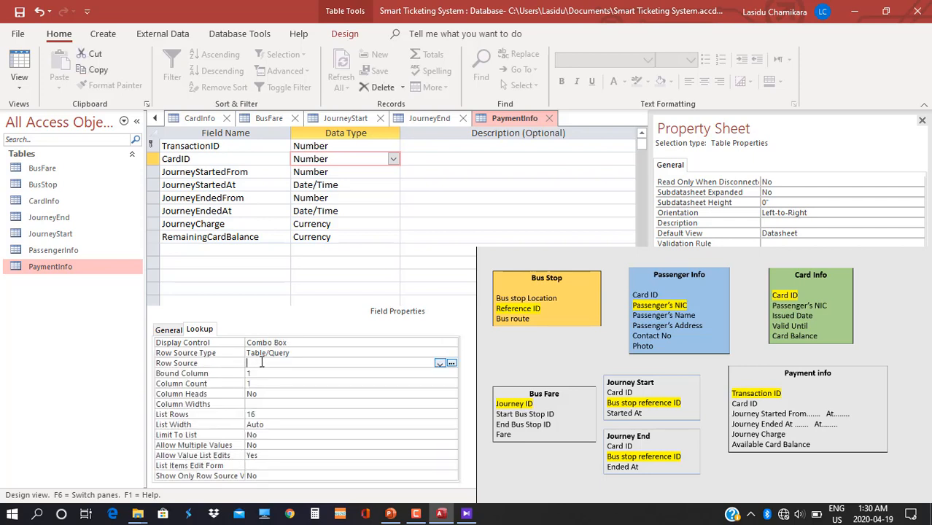
pyautogui.click(449, 363)
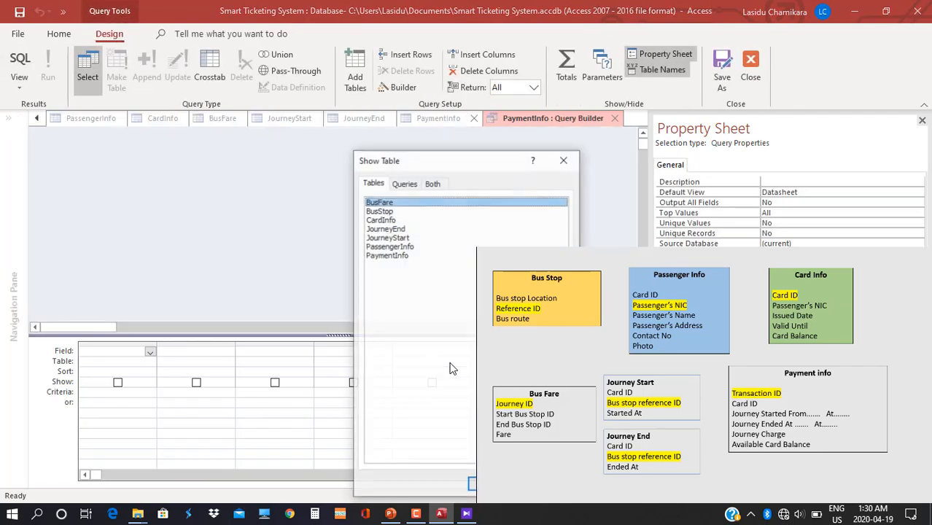
pyautogui.click(387, 238)
pyautogui.doubleClick(386, 239)
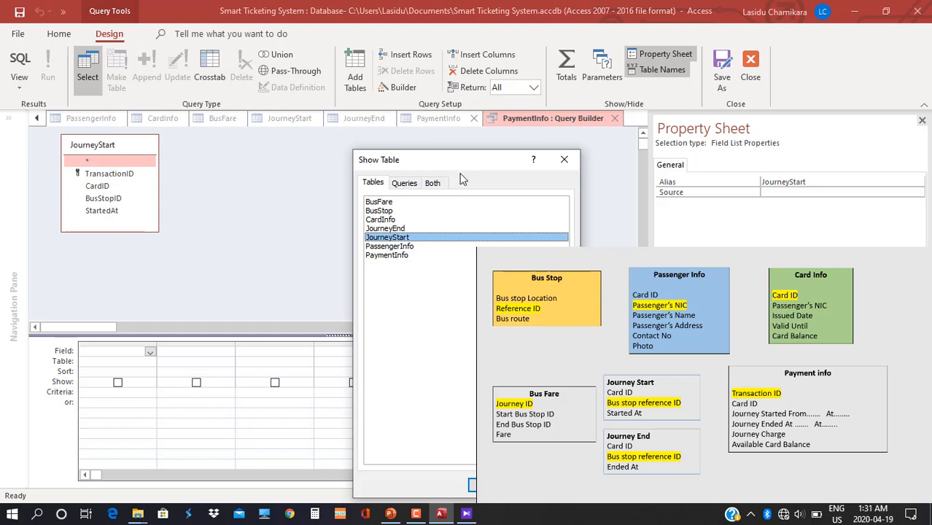
pyautogui.moveTo(460, 170); pyautogui.dragTo(353, 113)
pyautogui.click(437, 433)
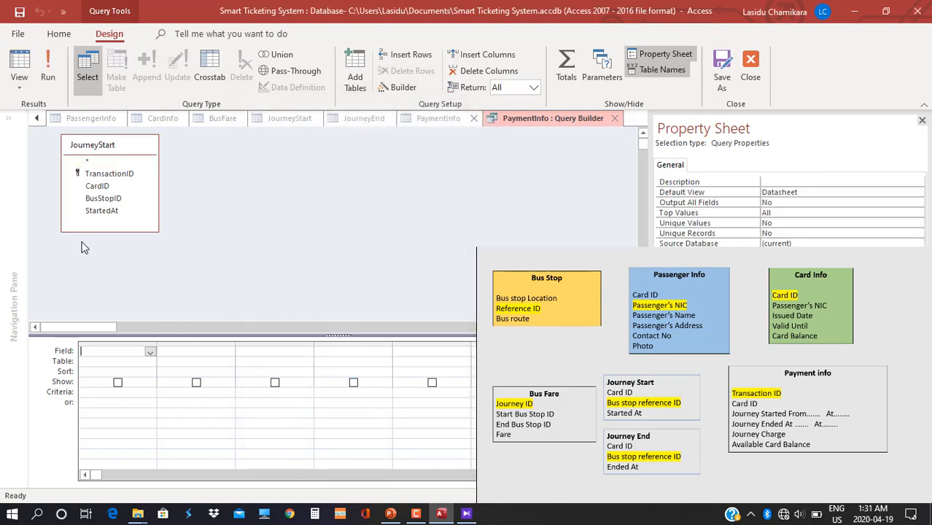
pyautogui.moveTo(93, 188); pyautogui.dragTo(101, 356)
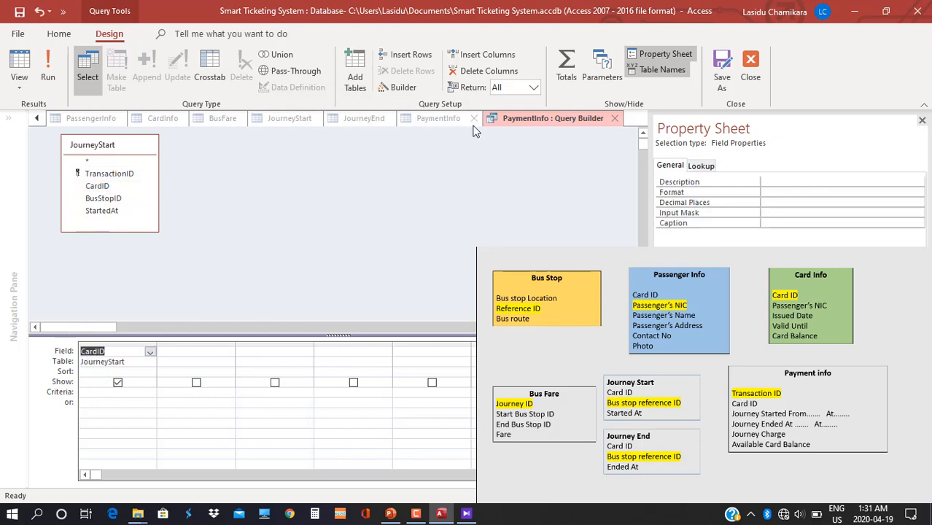
pyautogui.rightClick(505, 118)
pyautogui.click(587, 134)
pyautogui.click(614, 119)
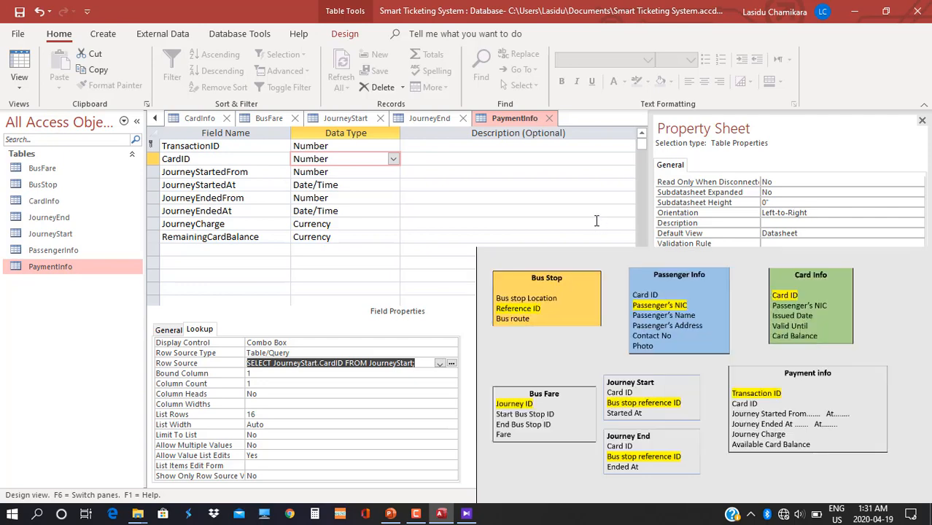
# Close every open table, saving changes to CardInfo, PassengerInfo, JourneyEnd and PaymentInfo.
pyautogui.click(225, 118)
pyautogui.click(416, 295)
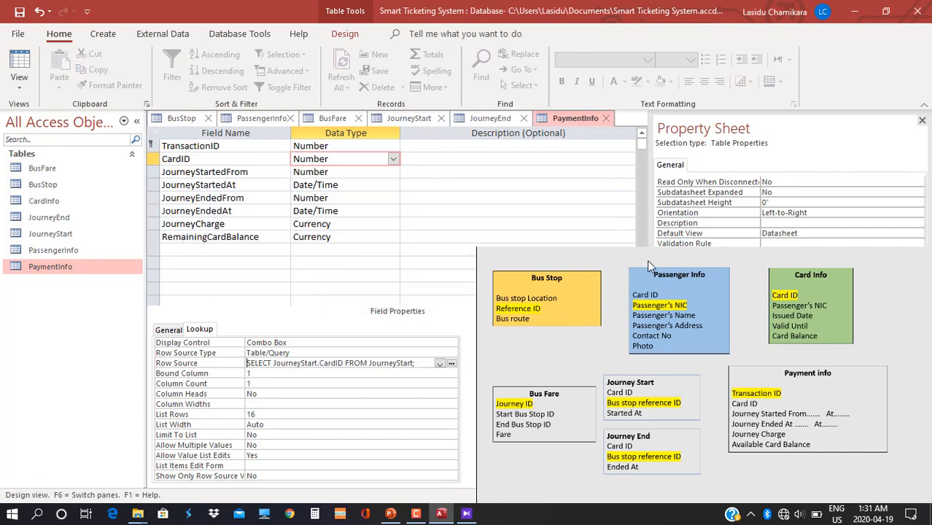
pyautogui.click(884, 253)
pyautogui.click(210, 118)
pyautogui.click(228, 119)
pyautogui.click(416, 293)
pyautogui.click(416, 292)
pyautogui.click(207, 118)
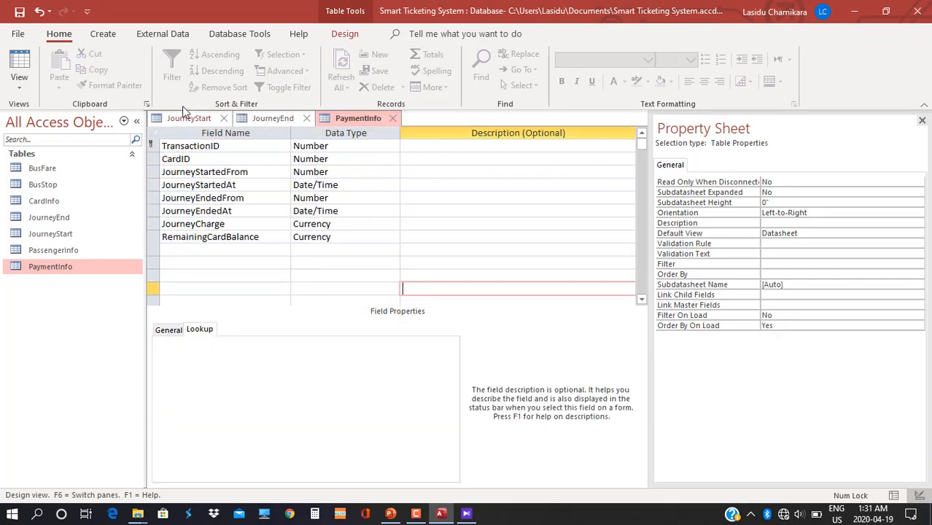
pyautogui.click(224, 118)
pyautogui.click(221, 119)
pyautogui.click(416, 296)
pyautogui.click(224, 118)
pyautogui.click(414, 297)
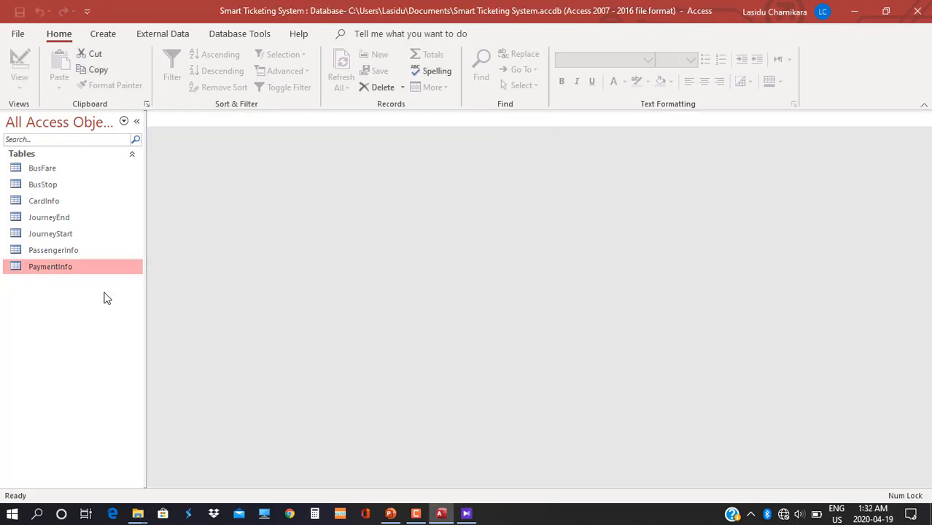
# Open BusStop and enter Maharagama (13801) and Nugegoda (13802), both on route 138.
pyautogui.doubleClick(62, 187)
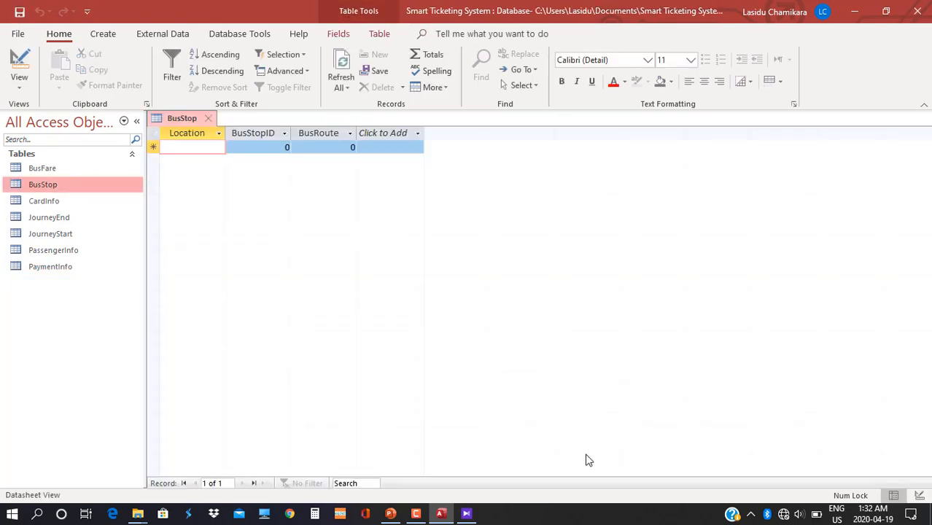
pyautogui.click(467, 513)
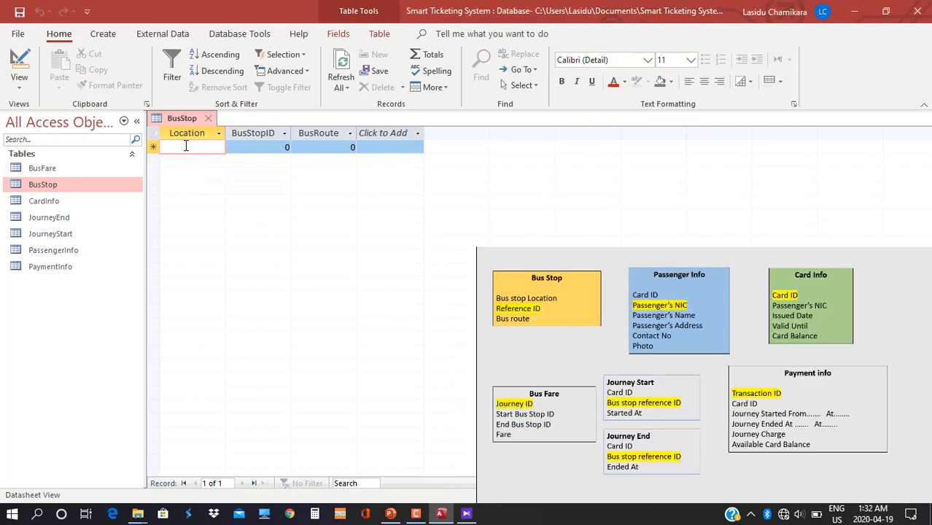
pyautogui.write('Maharagama')
pyautogui.press('Tab')
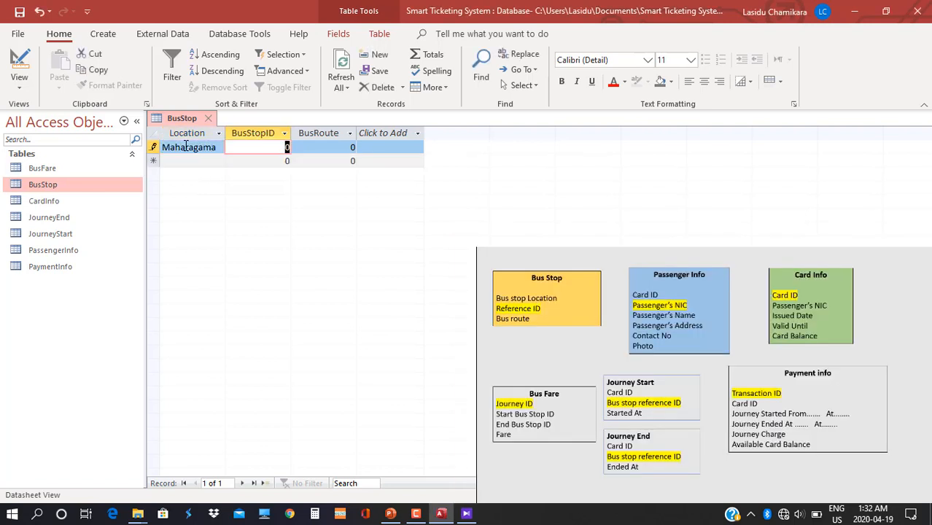
pyautogui.write('13801')
pyautogui.press('Tab')
pyautogui.write('138')
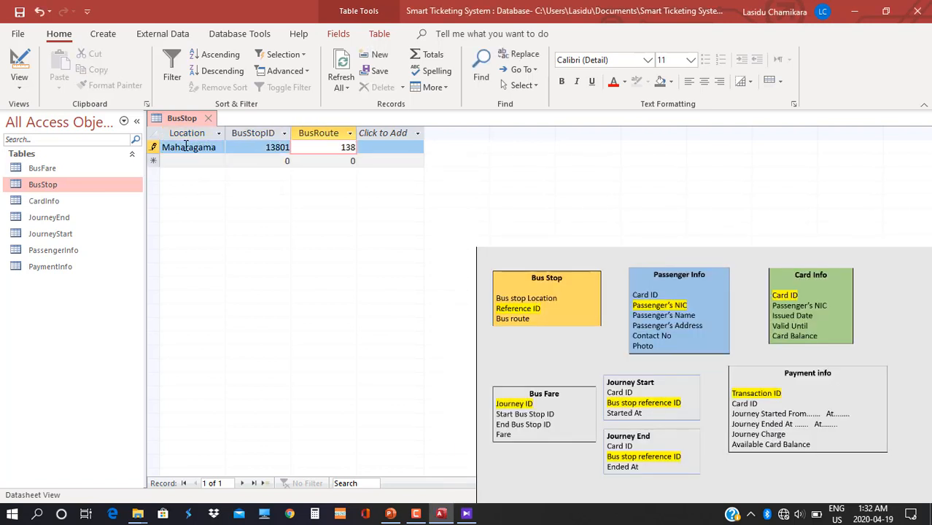
pyautogui.press('Tab')
pyautogui.write('Nugegoda')
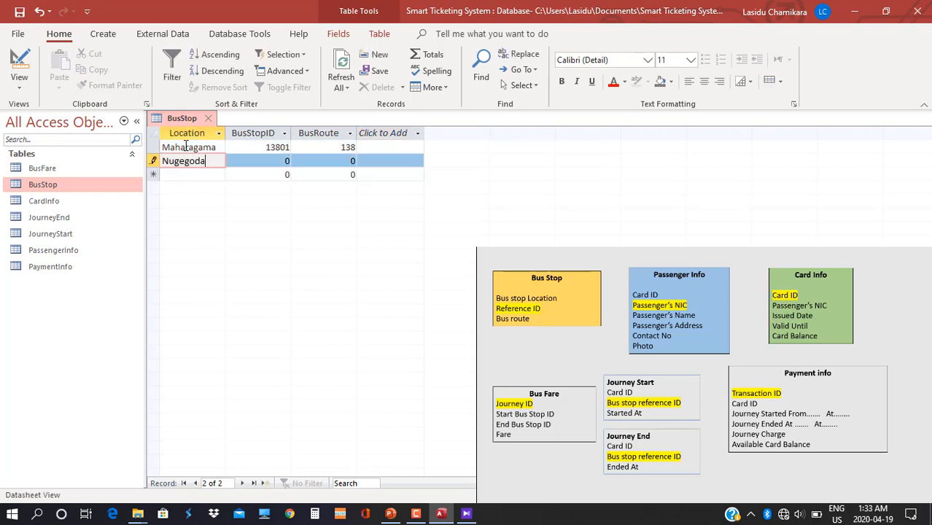
pyautogui.press('Tab')
pyautogui.write('13802')
pyautogui.press('Tab')
pyautogui.write('138')
pyautogui.press('Tab')
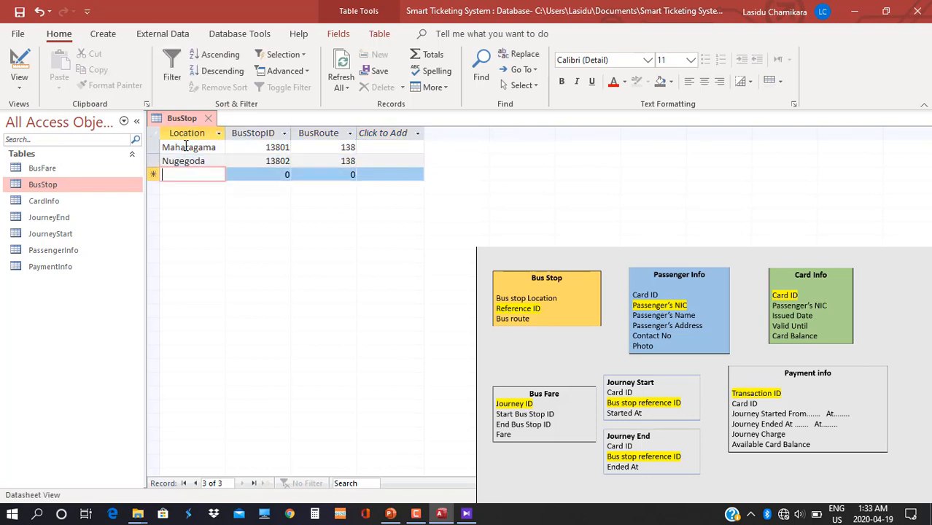
# Add Kirulaphone (13803), TownHall (13804) and Pettah (13805), each on route 138.
pyautogui.write('Kiru')
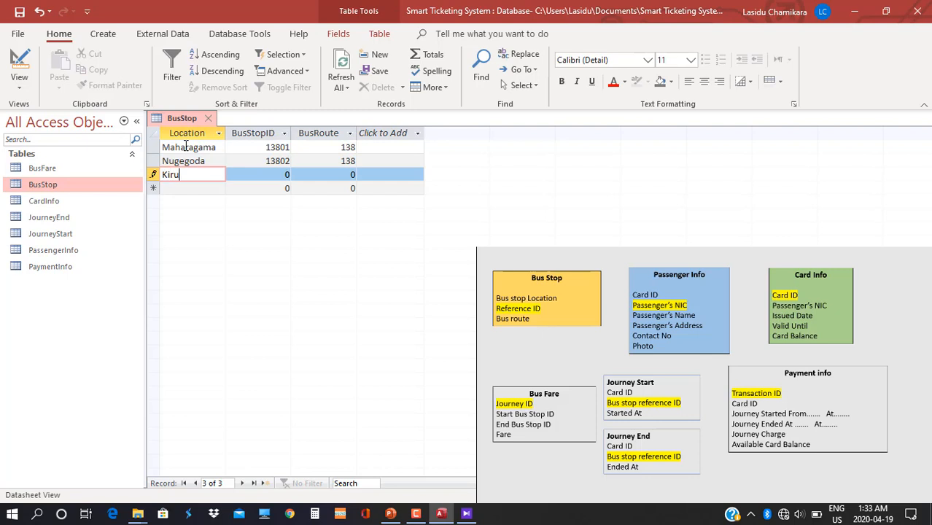
pyautogui.write('laphone')
pyautogui.press('Tab')
pyautogui.write('13803')
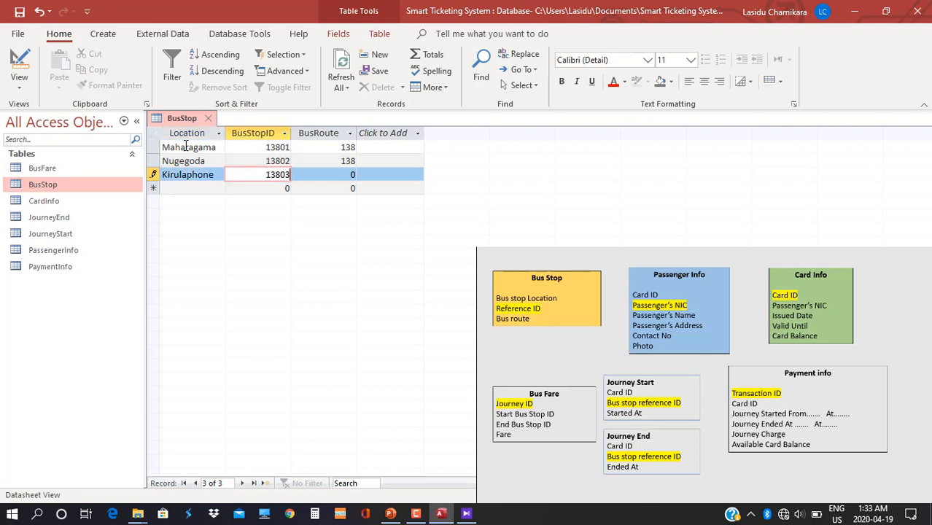
pyautogui.press('Tab')
pyautogui.write('138')
pyautogui.press('Tab')
pyautogui.write('T')
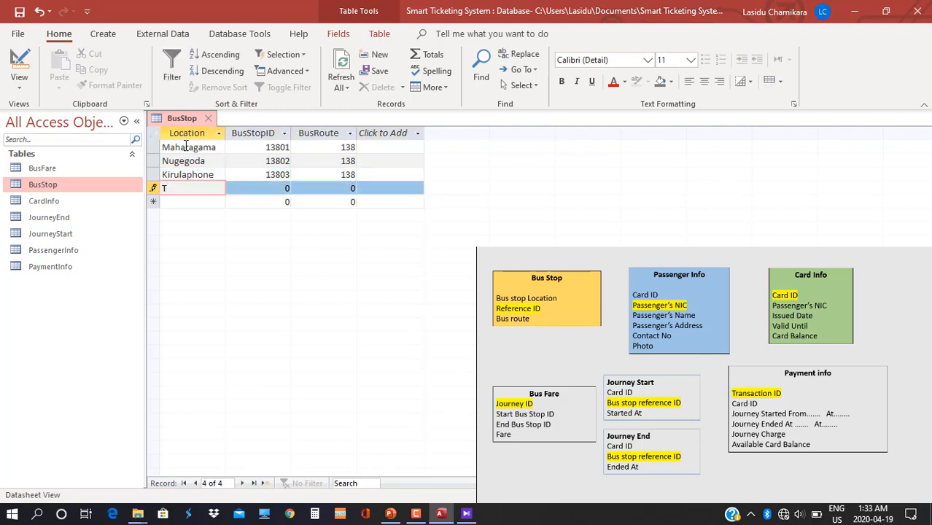
pyautogui.write('ownHall')
pyautogui.press('Tab')
pyautogui.write('13804')
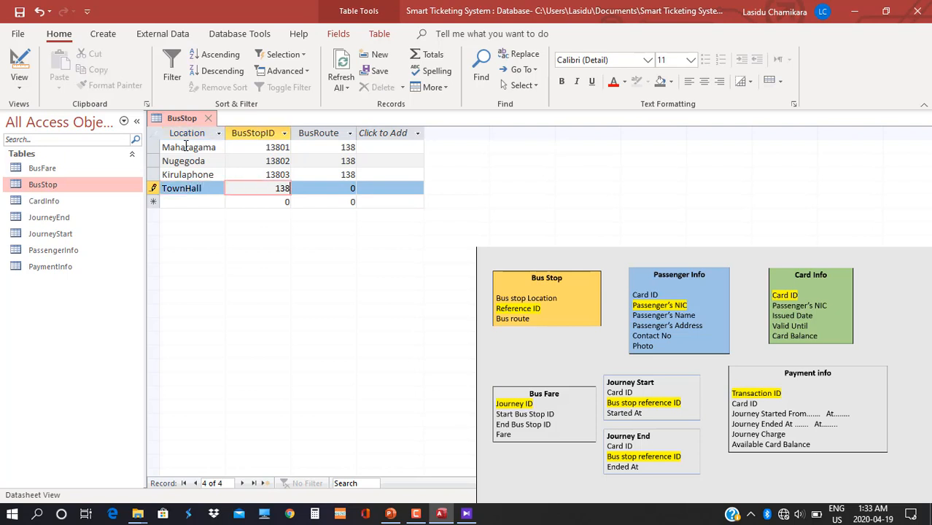
pyautogui.press('Tab')
pyautogui.write('138')
pyautogui.press('Tab')
pyautogui.press('Tab')
pyautogui.write('Pettah')
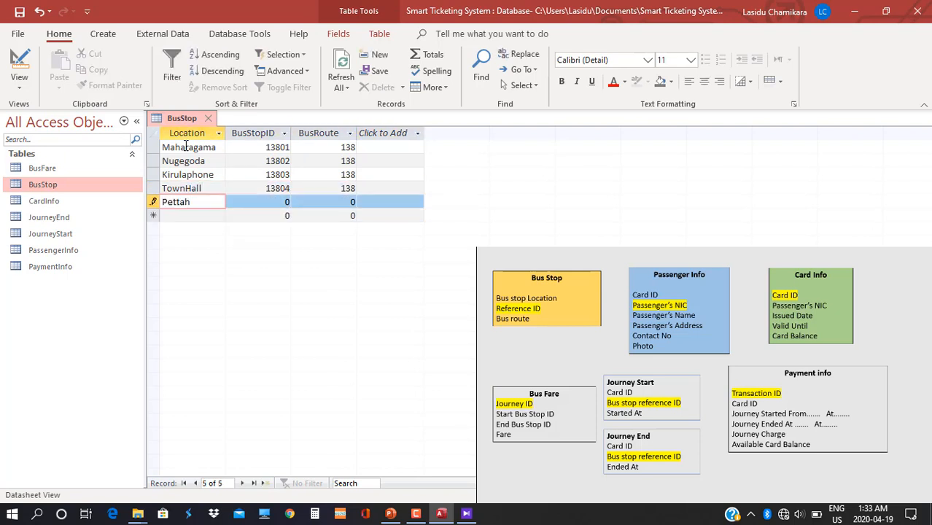
pyautogui.press('Tab')
pyautogui.write('13805')
pyautogui.press('Tab')
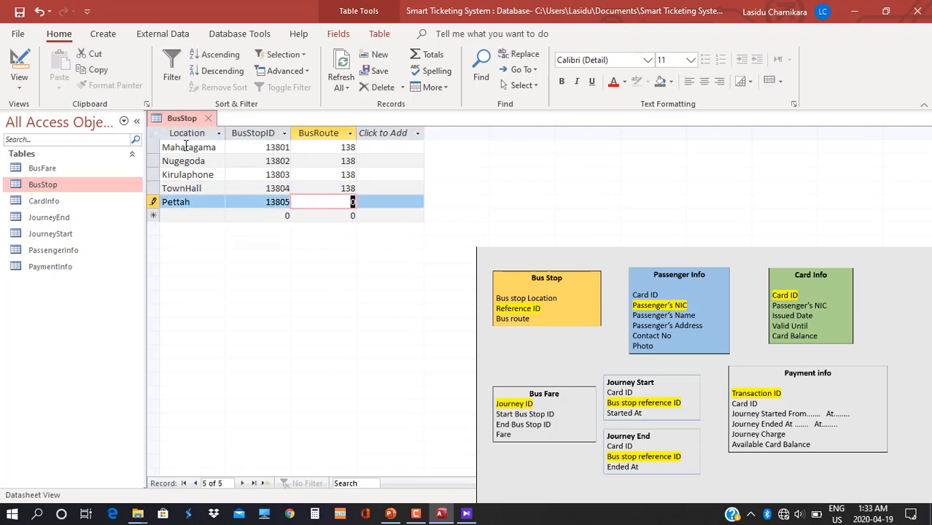
pyautogui.write('138')
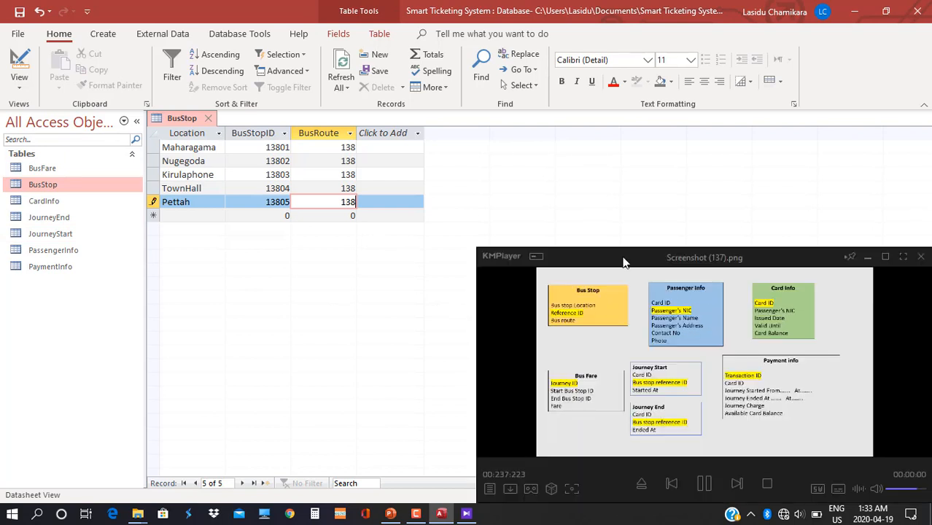
# Open PassengerInfo, widen its columns, and enter a passenger's NIC, name, address and contact number.
pyautogui.doubleClick(58, 250)
pyautogui.doubleClick(225, 133)
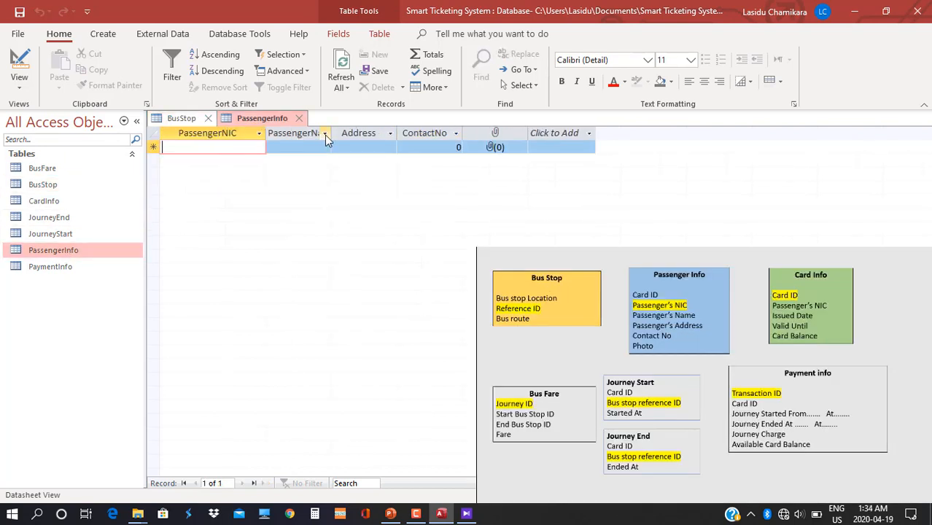
pyautogui.doubleClick(330, 133)
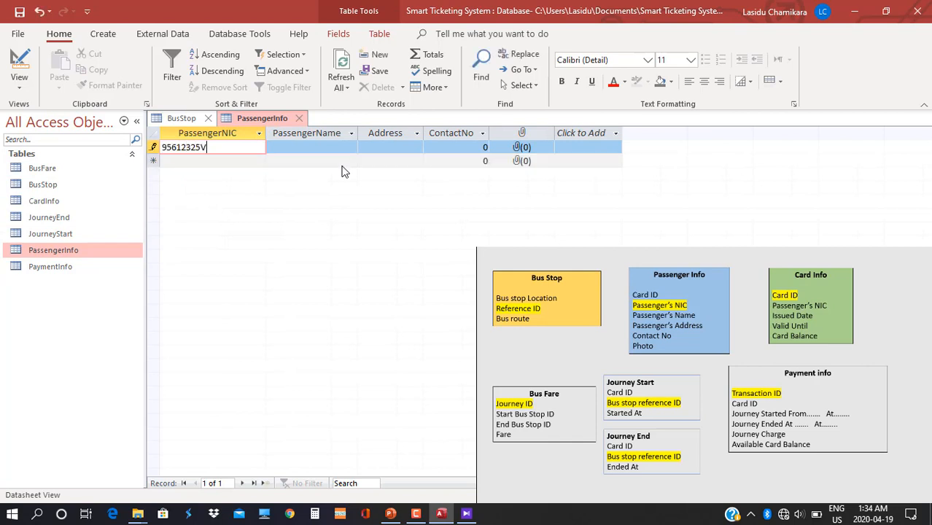
pyautogui.press('Tab')
pyautogui.press('Tab')
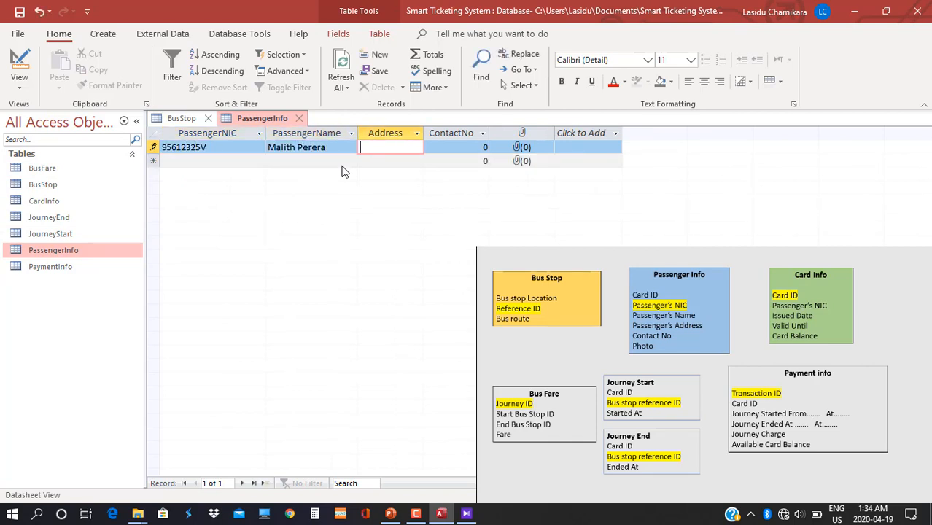
pyautogui.doubleClick(424, 133)
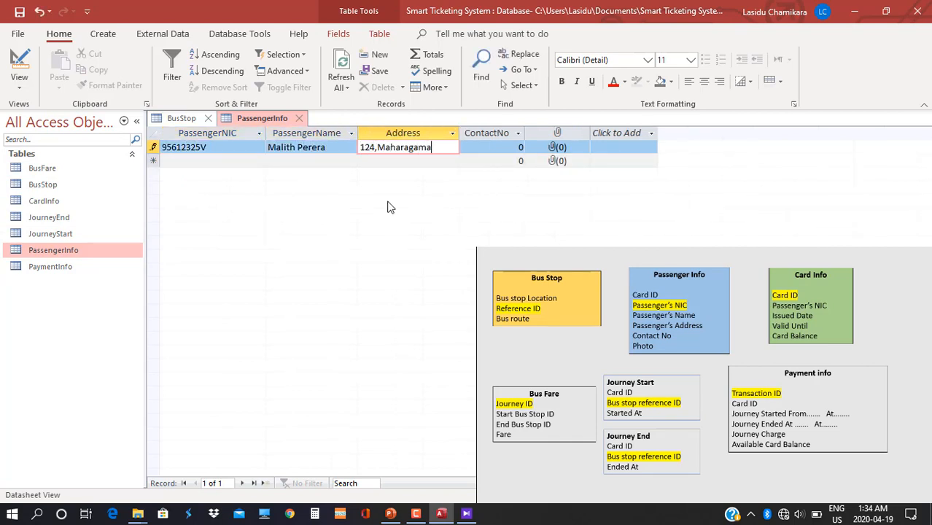
pyautogui.press('Tab')
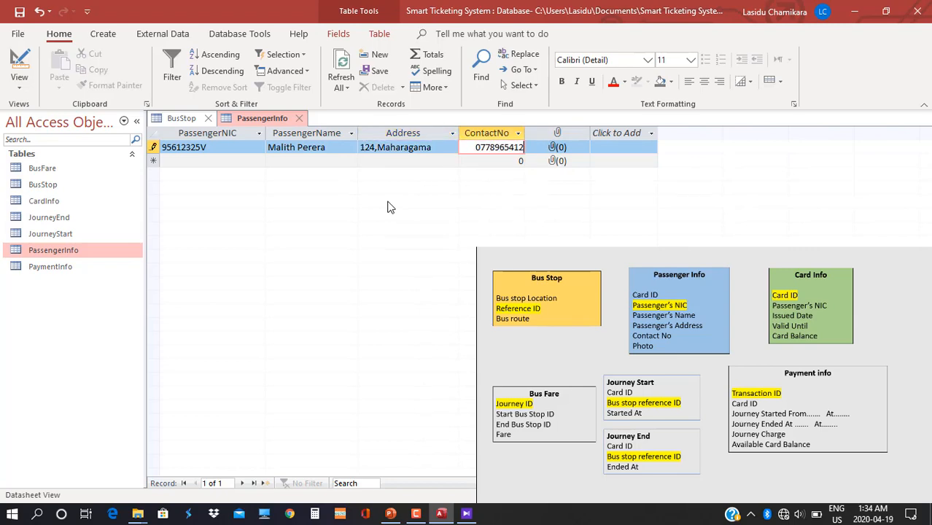
pyautogui.click(563, 148)
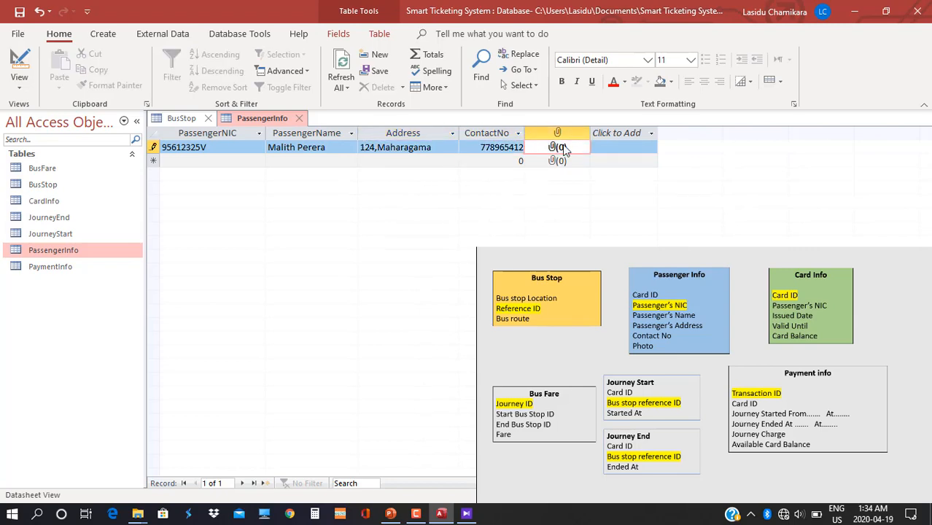
# Caption the attachment field 'Photo' in Design View and save the table.
pyautogui.click(19, 68)
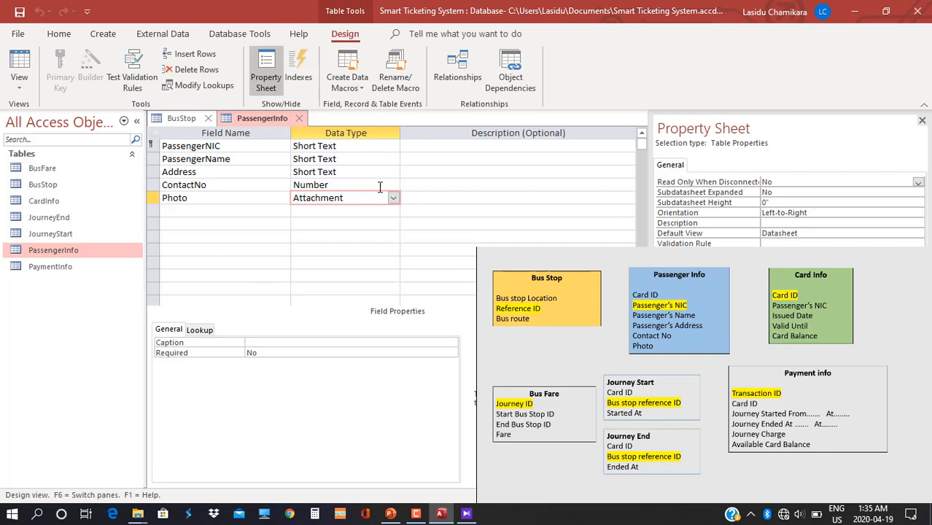
pyautogui.click(251, 341)
pyautogui.write('Photo')
pyautogui.click(19, 67)
pyautogui.click(445, 301)
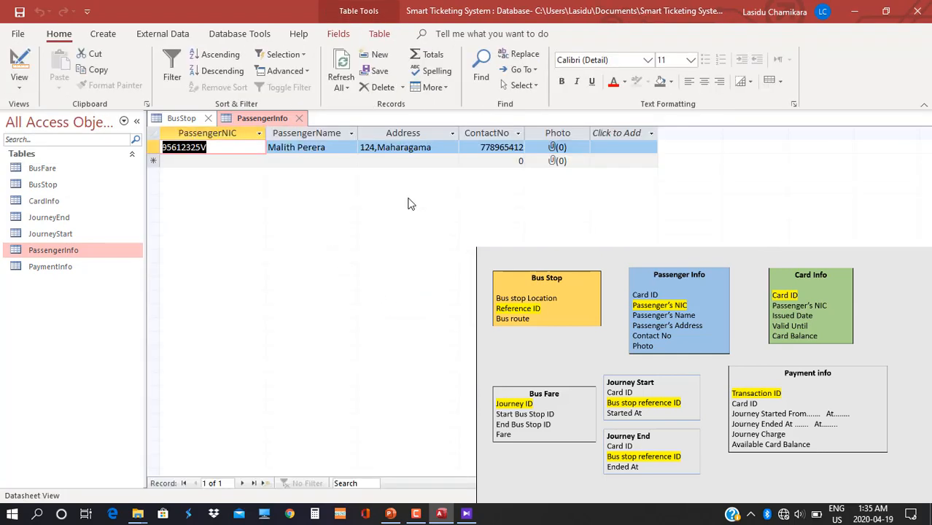
# Add a second passenger record with NIC, name, address and contact number.
pyautogui.click(203, 161)
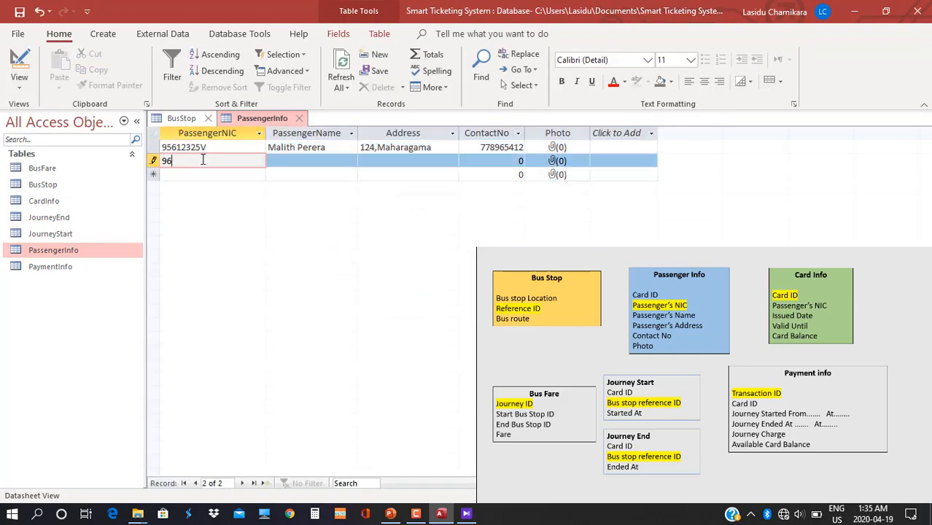
pyautogui.press('Tab')
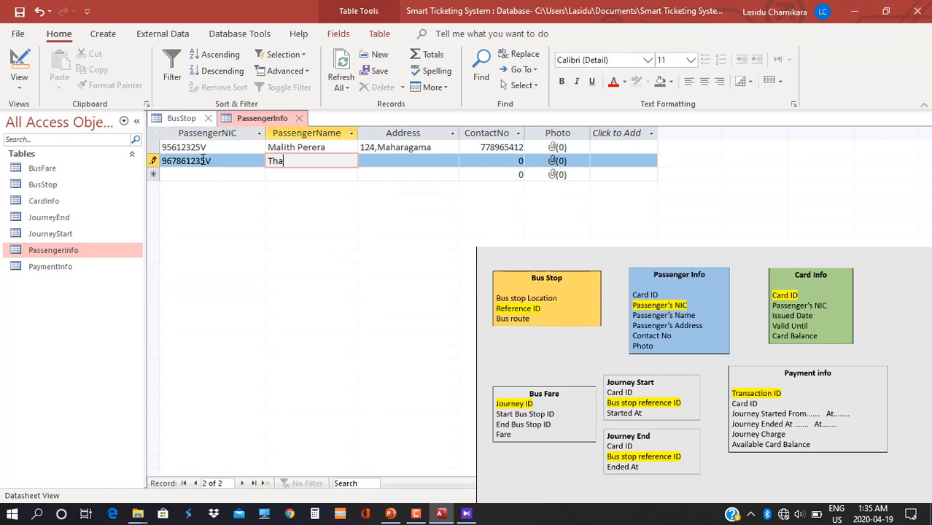
pyautogui.press('Tab')
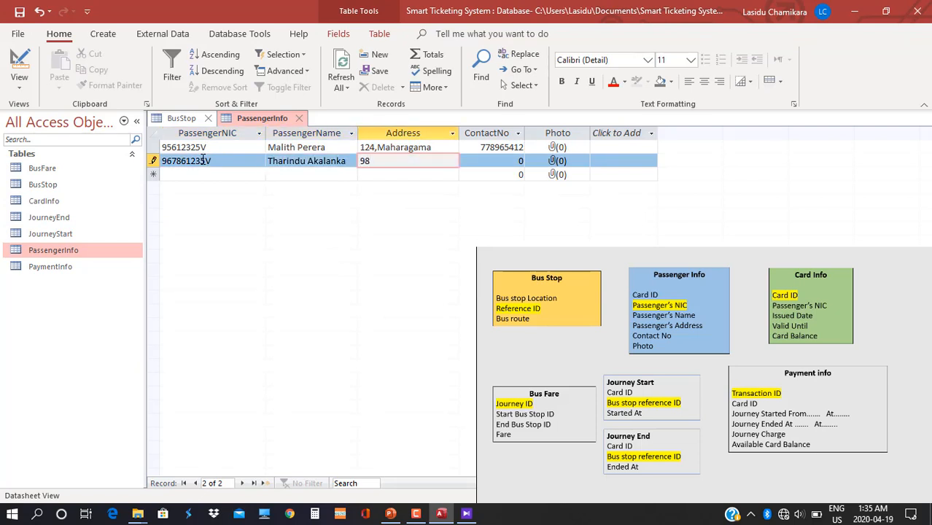
pyautogui.press('Tab')
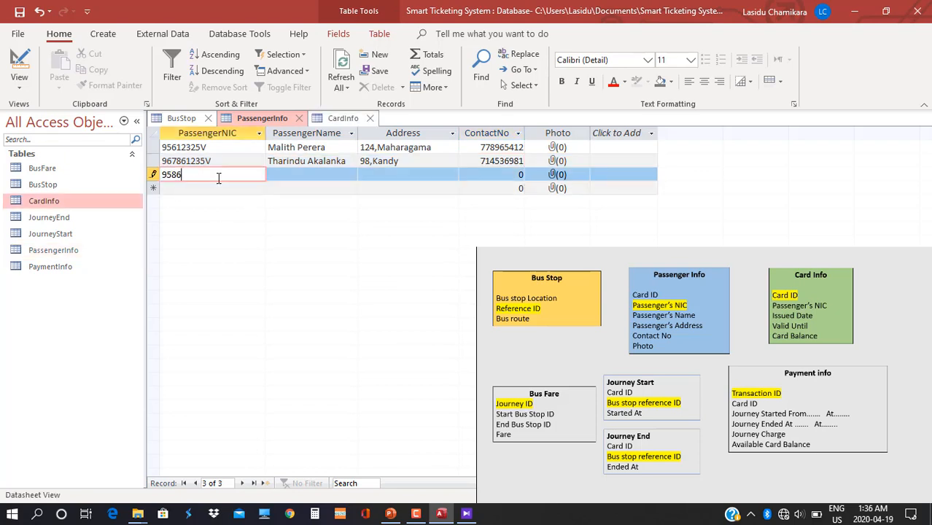
# Add a third passenger record, correcting the capitalisation of its address town.
pyautogui.press('Tab')
pyautogui.press('Tab')
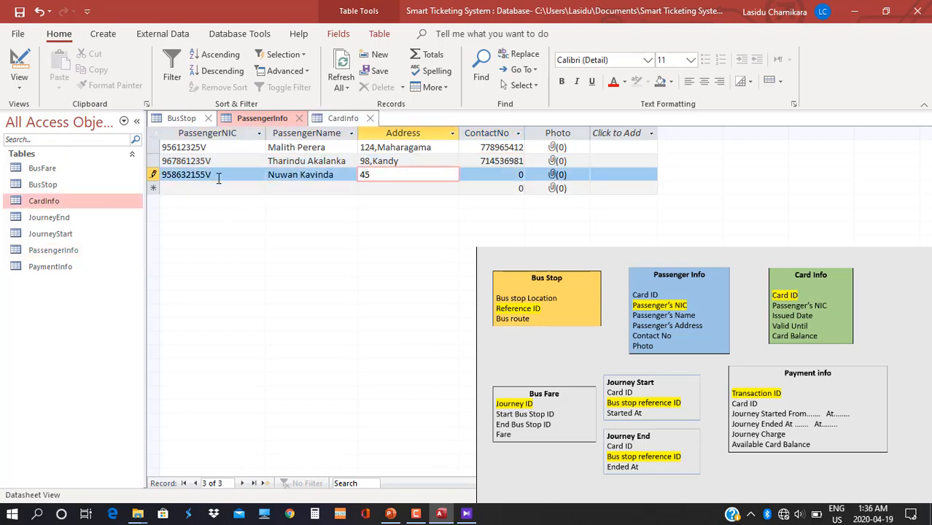
pyautogui.hotkey('ctrl', 'BackSpace')
pyautogui.press('Tab')
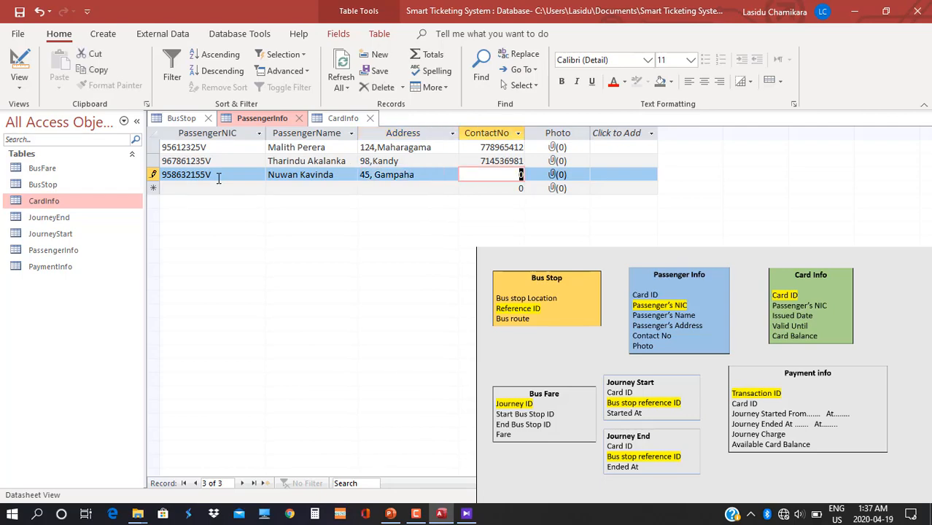
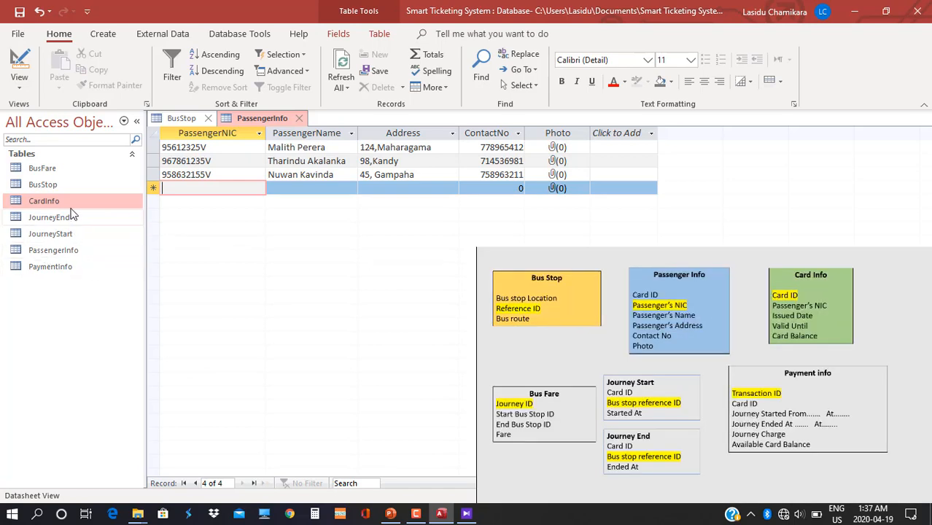
# Open CardInfo, enter card ID 55511, pick the first passenger's NIC, and dismiss the type-mismatch error.
pyautogui.doubleClick(66, 199)
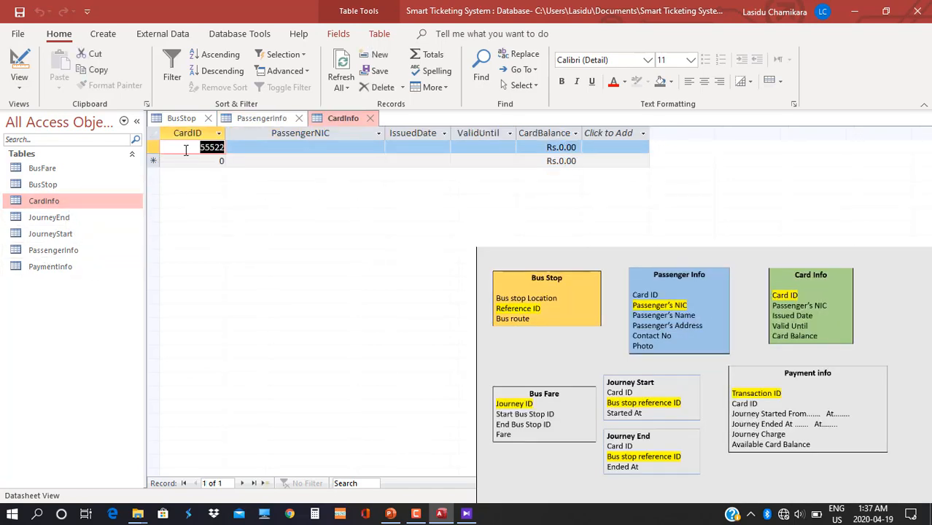
pyautogui.write('555')
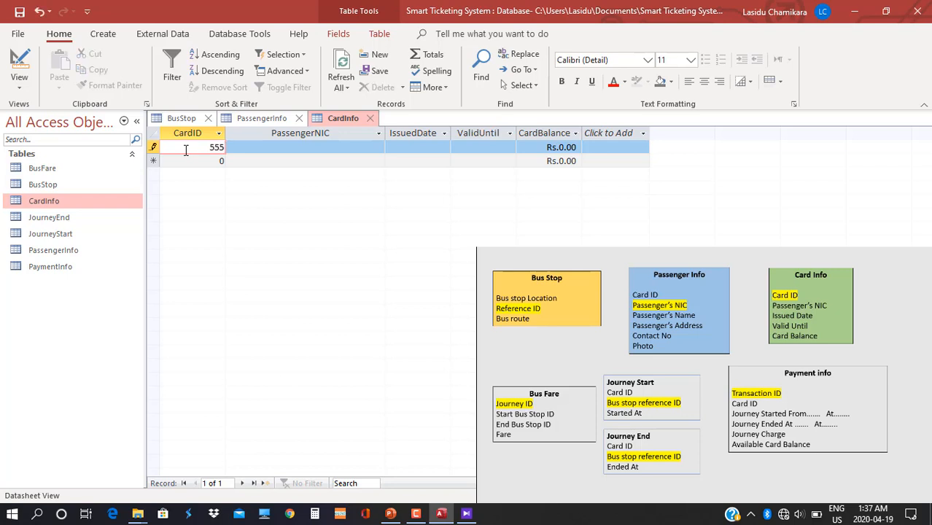
pyautogui.write('111')
pyautogui.press('Tab')
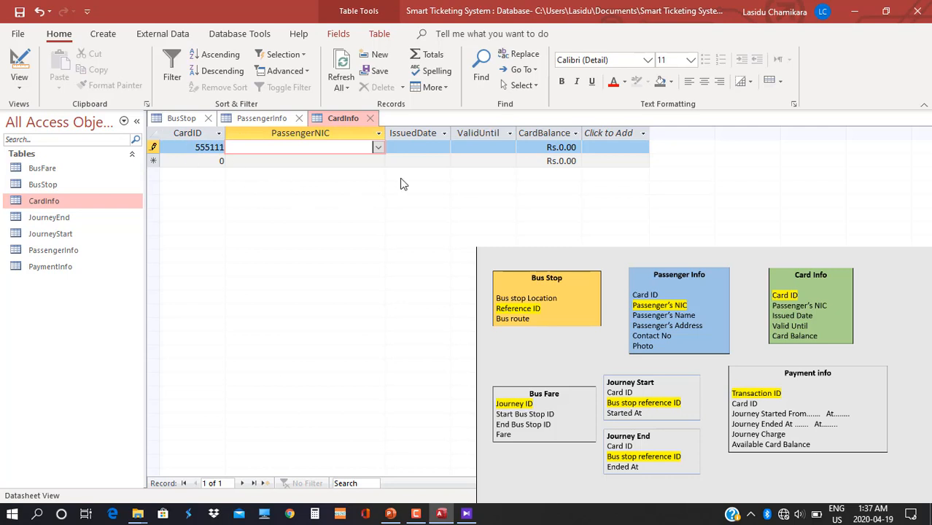
pyautogui.click(378, 148)
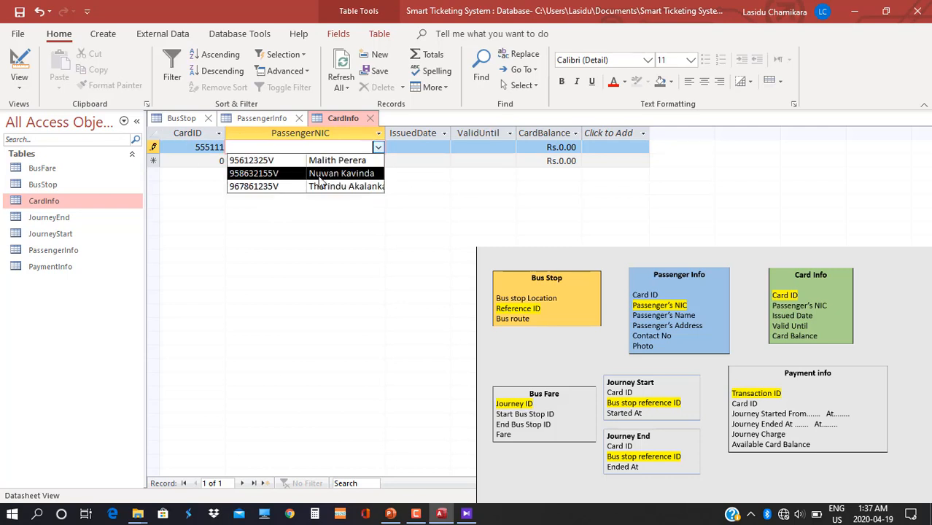
pyautogui.click(279, 161)
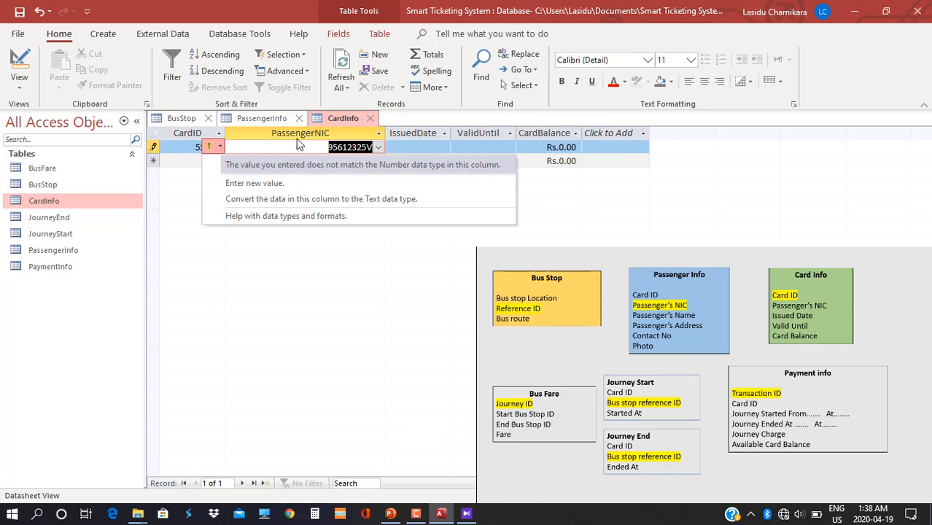
pyautogui.click(377, 148)
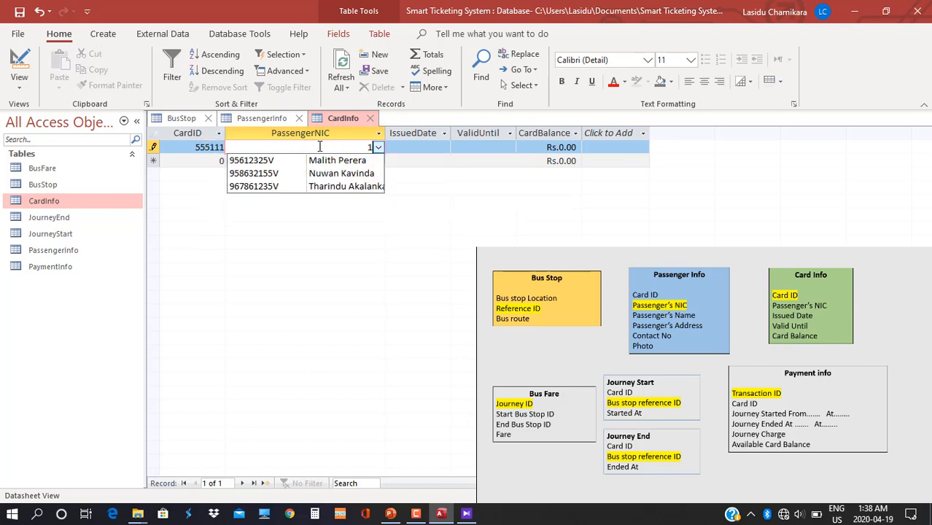
pyautogui.click(19, 89)
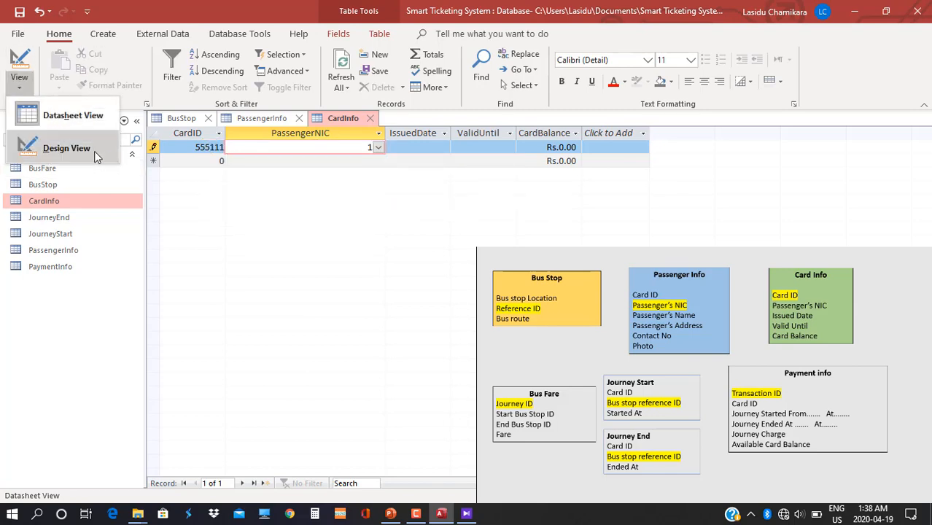
# Change PassengerNIC's data type from Number to Short Text in Design View and save CardInfo.
pyautogui.click(44, 147)
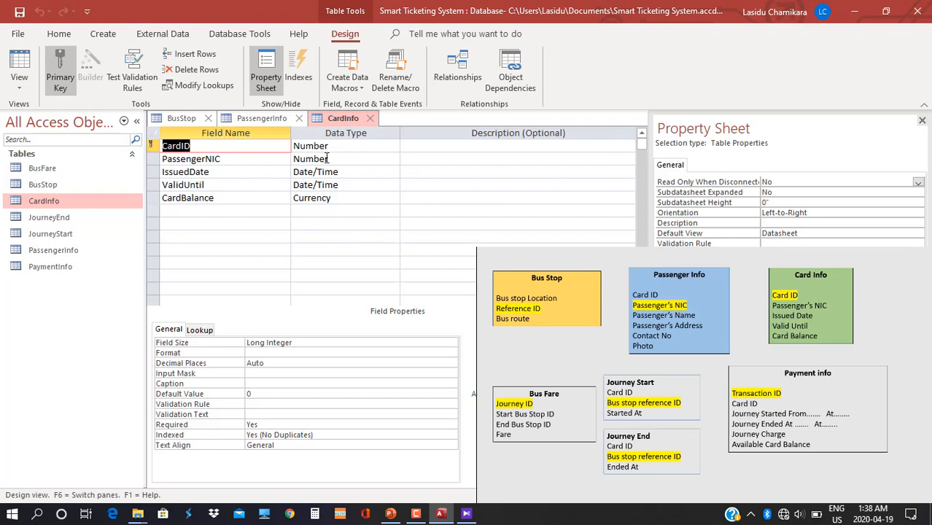
pyautogui.click(334, 158)
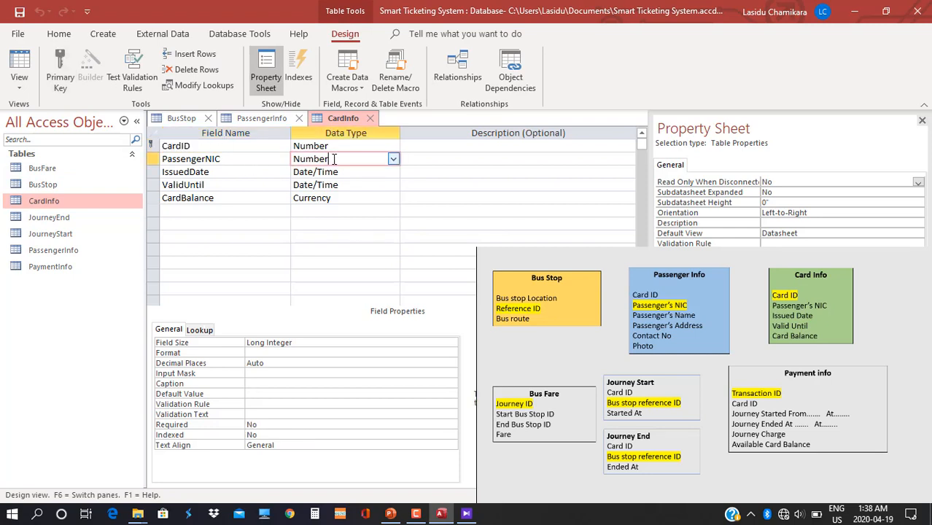
pyautogui.click(394, 160)
pyautogui.click(347, 172)
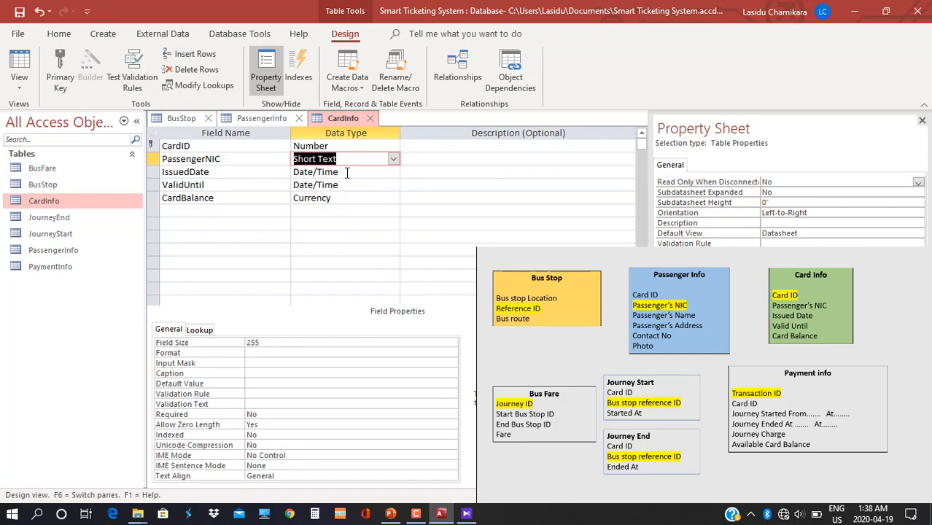
pyautogui.click(19, 84)
pyautogui.click(95, 121)
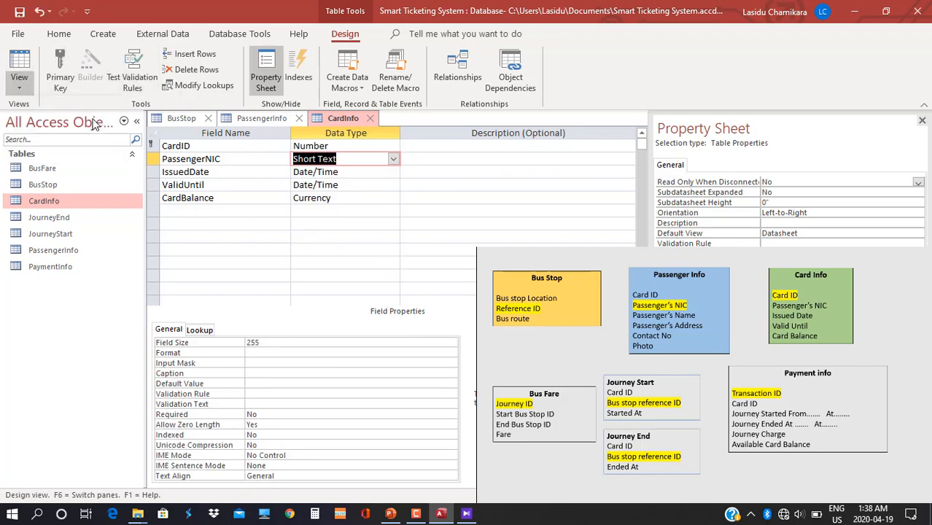
pyautogui.click(443, 303)
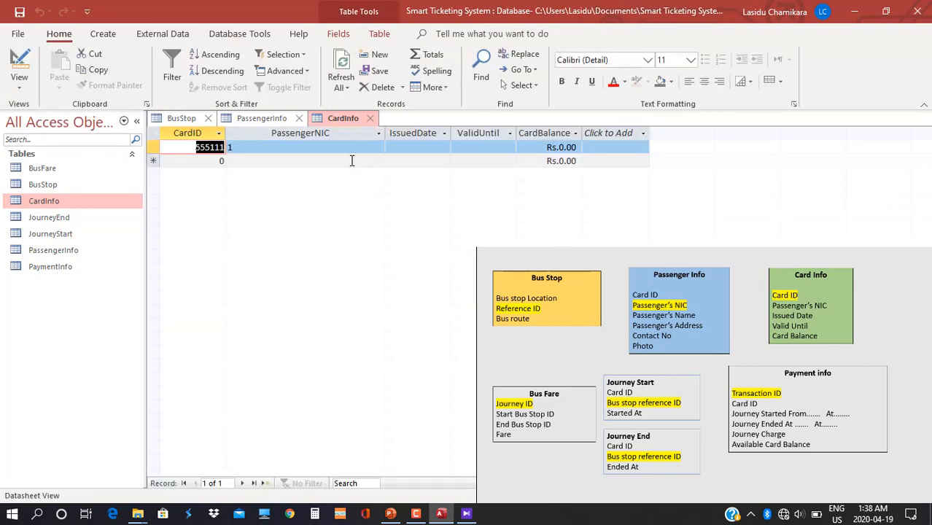
# Choose the first passenger's NIC in the PassengerNIC combo and drag the IssuedDate column wider.
pyautogui.press('Tab')
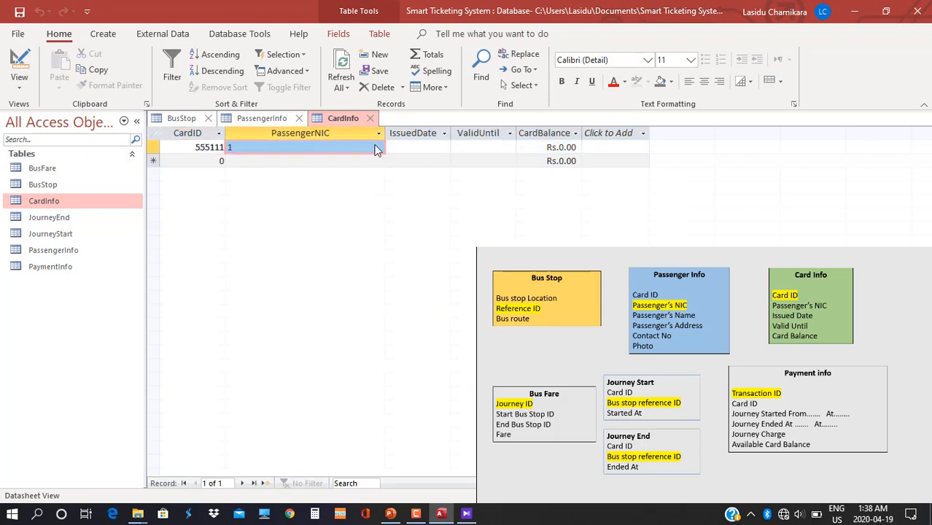
pyautogui.click(378, 147)
pyautogui.click(339, 172)
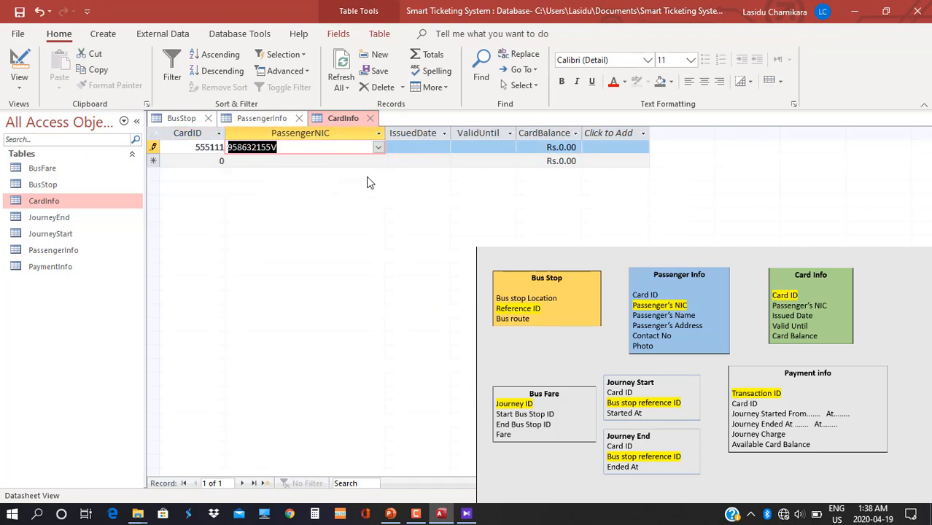
pyautogui.click(378, 148)
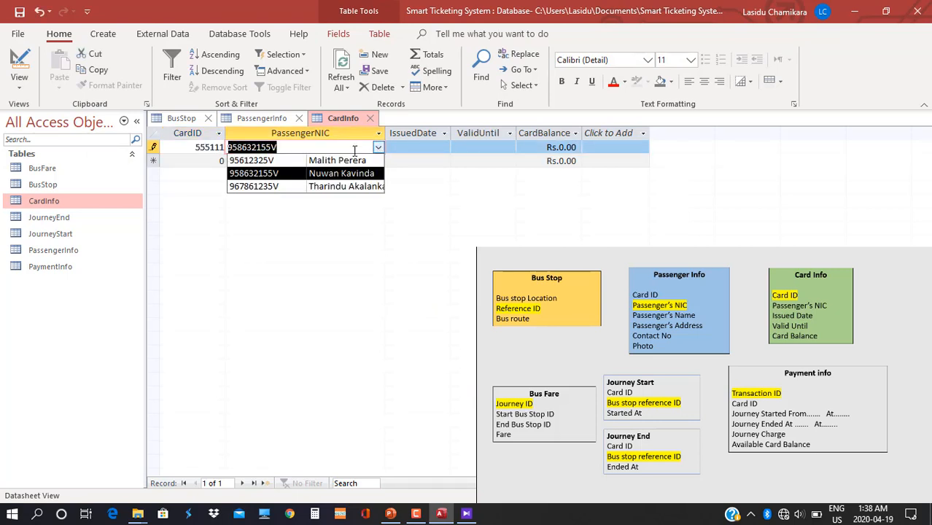
pyautogui.click(286, 161)
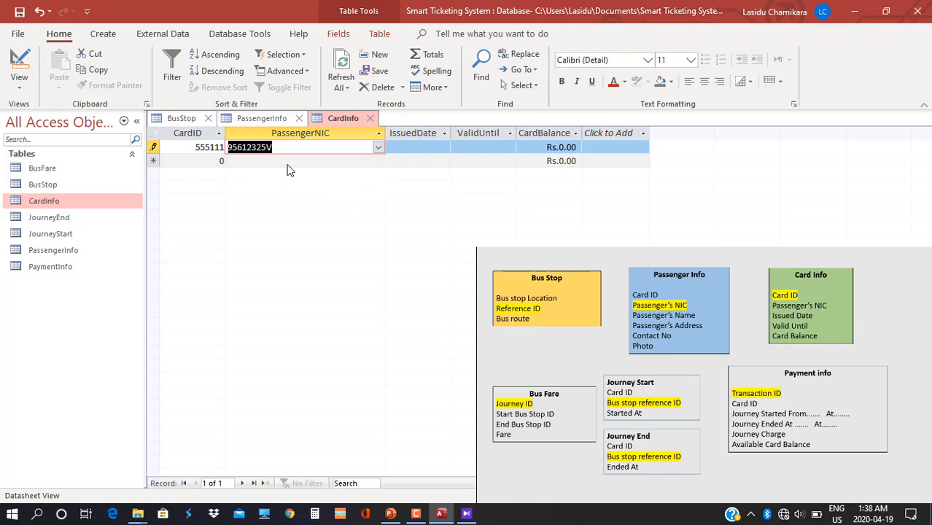
pyautogui.click(414, 147)
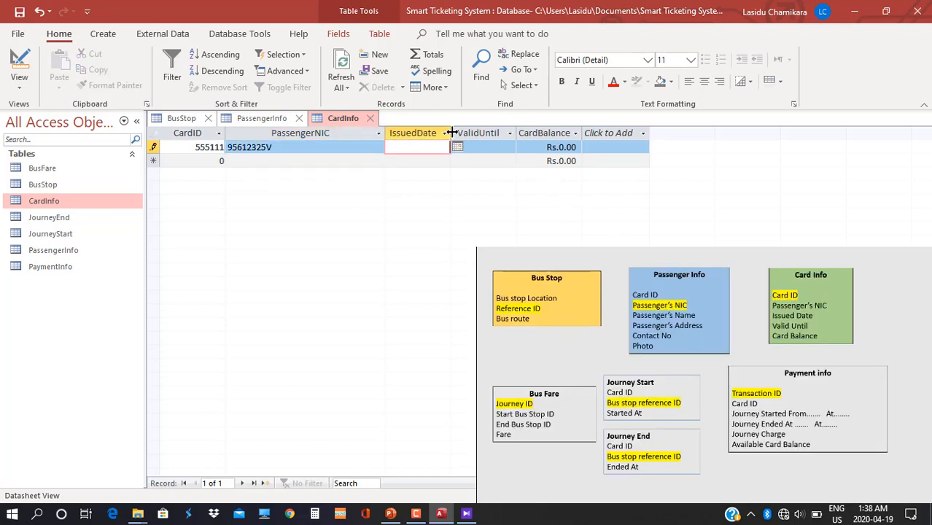
pyautogui.moveTo(450, 133); pyautogui.dragTo(491, 132)
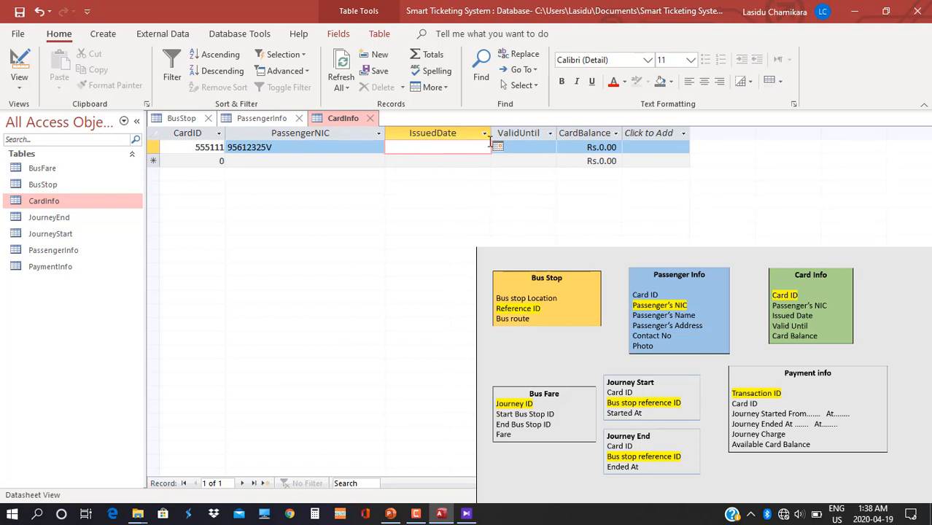
pyautogui.moveTo(506, 133); pyautogui.dragTo(517, 133)
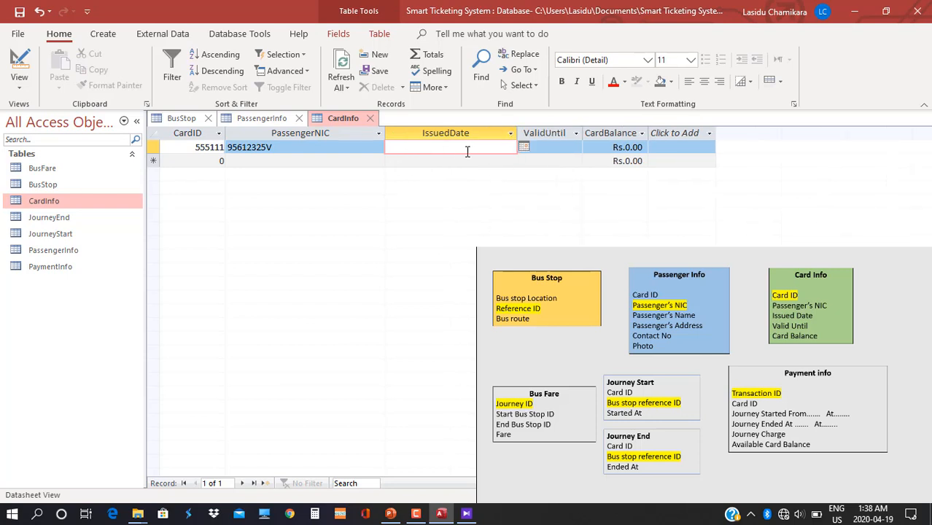
pyautogui.click(20, 83)
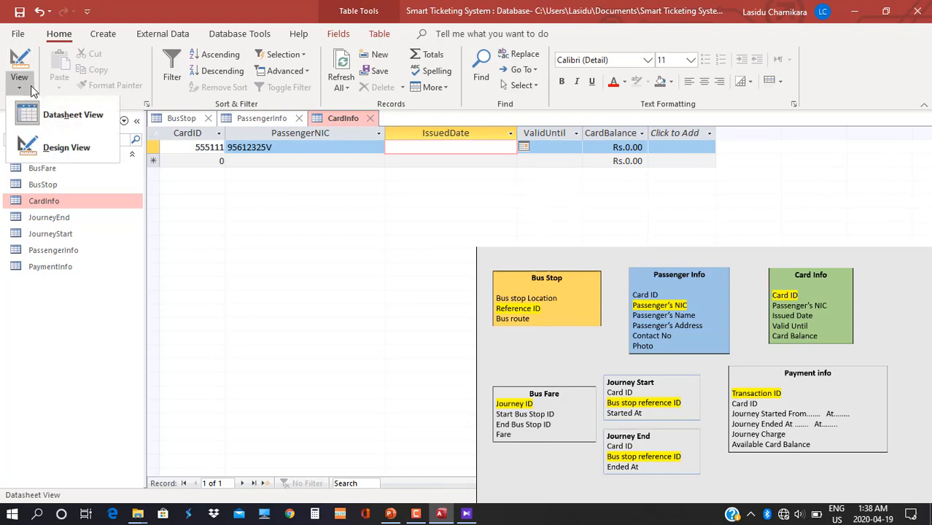
# Set IssuedDate's Default Value to =Date() and return to Datasheet View to check it.
pyautogui.click(66, 148)
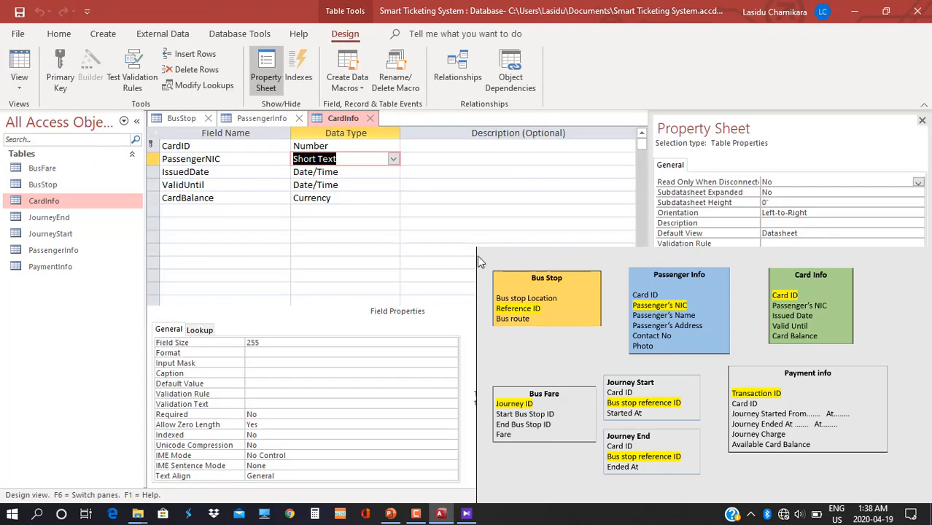
pyautogui.click(347, 175)
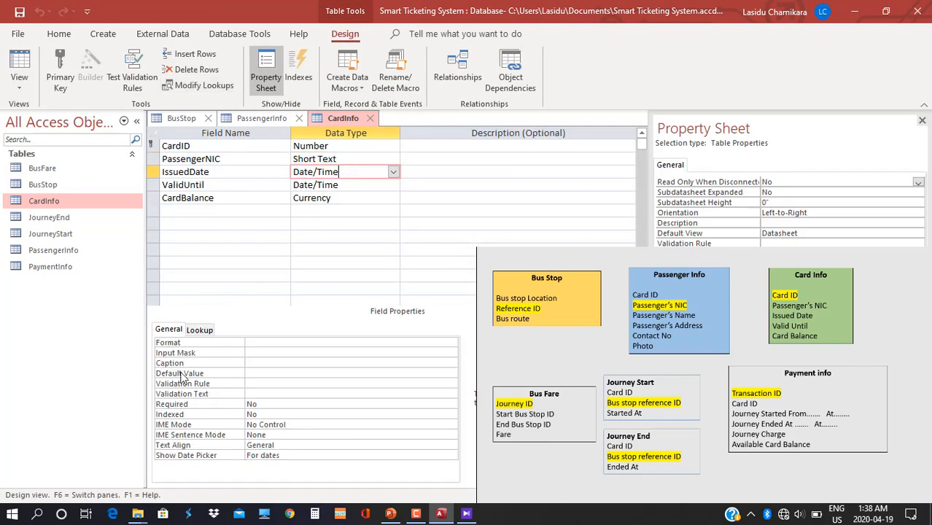
pyautogui.click(253, 373)
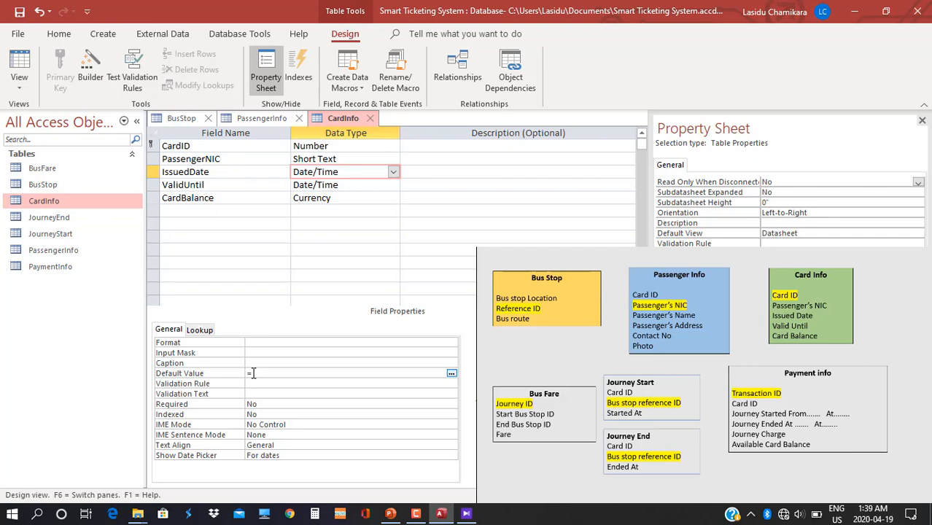
pyautogui.write('=Da')
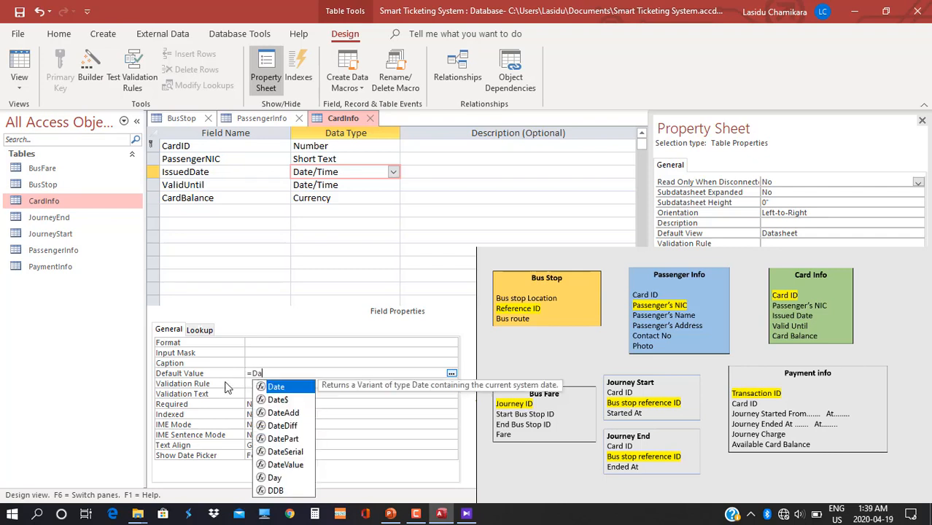
pyautogui.write('te')
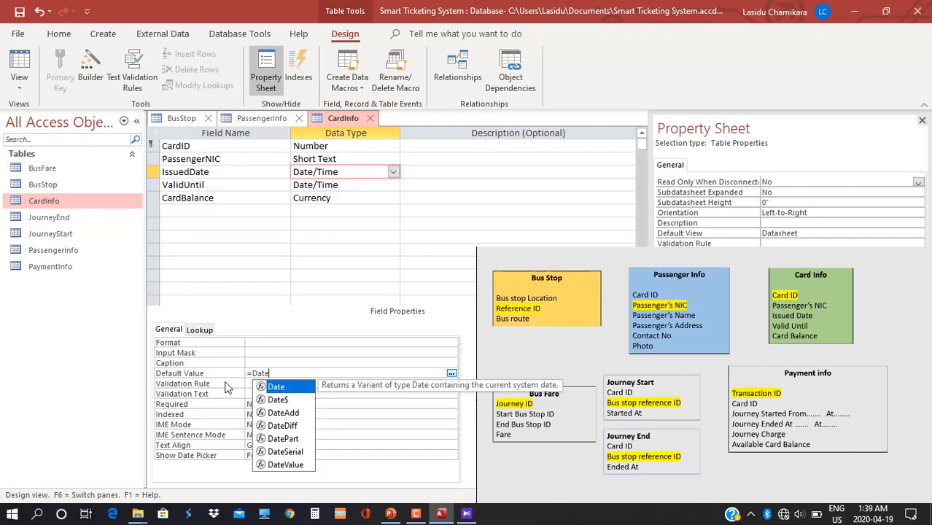
pyautogui.write('()')
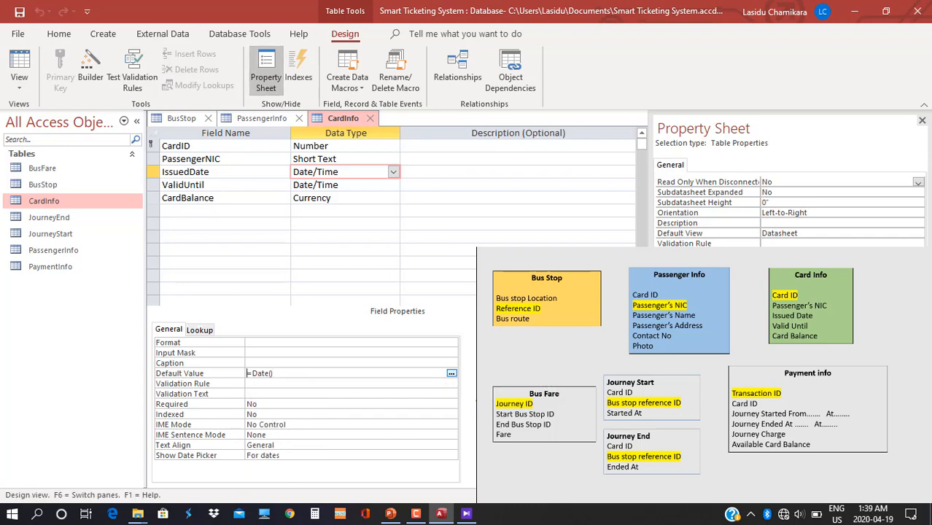
pyautogui.click(19, 81)
pyautogui.click(71, 115)
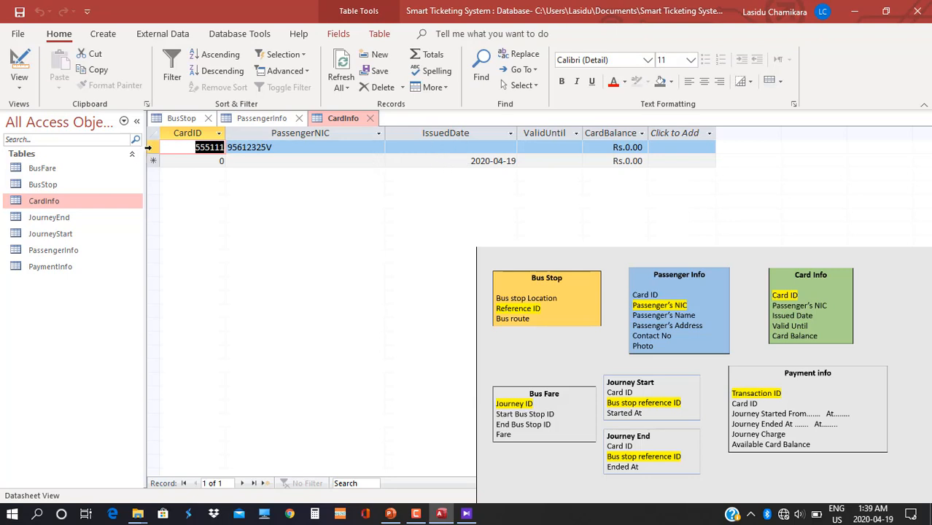
# Delete the old CardInfo record and re-enter card 55511 linked to the first passenger's NIC.
pyautogui.rightClick(148, 147)
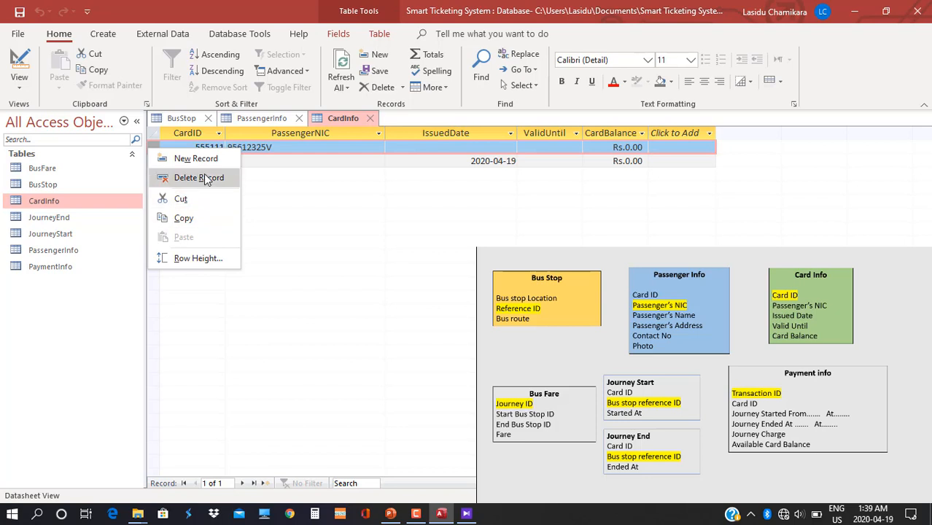
pyautogui.click(204, 177)
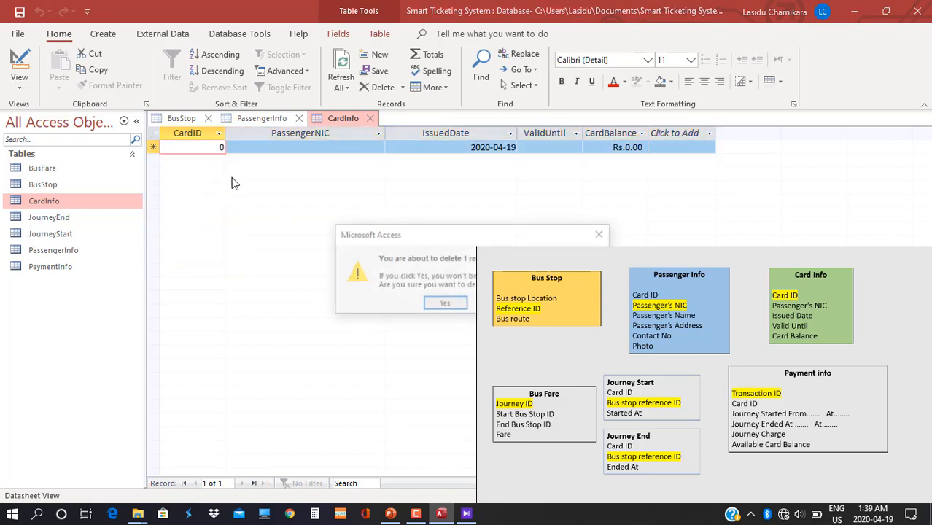
pyautogui.click(446, 305)
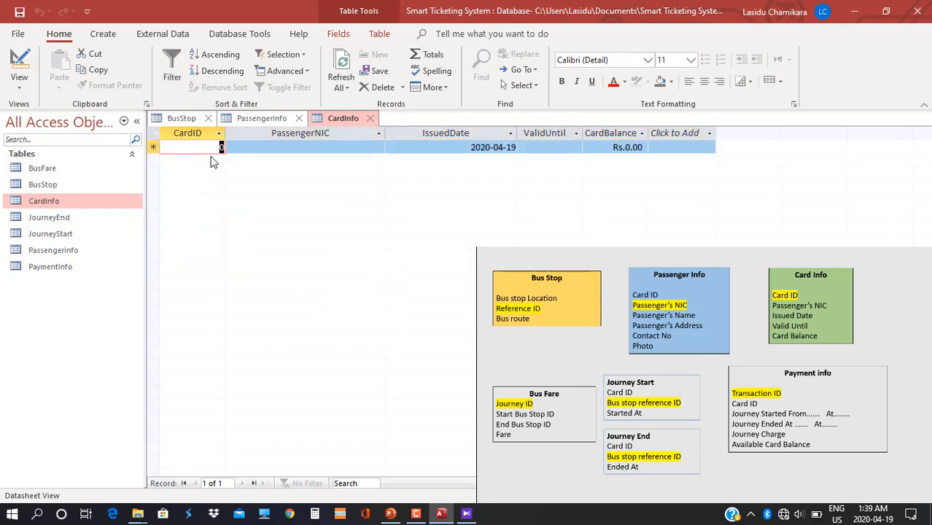
pyautogui.write('55511')
pyautogui.press('Tab')
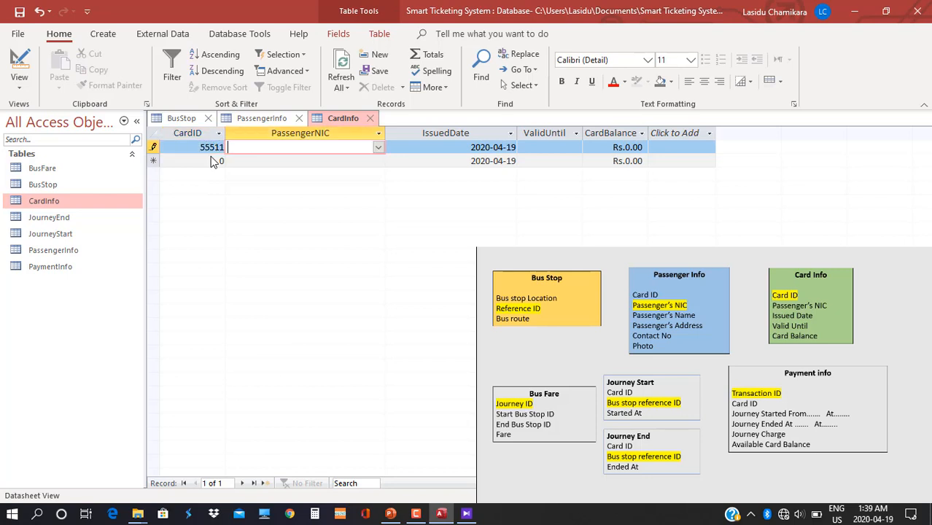
pyautogui.click(377, 147)
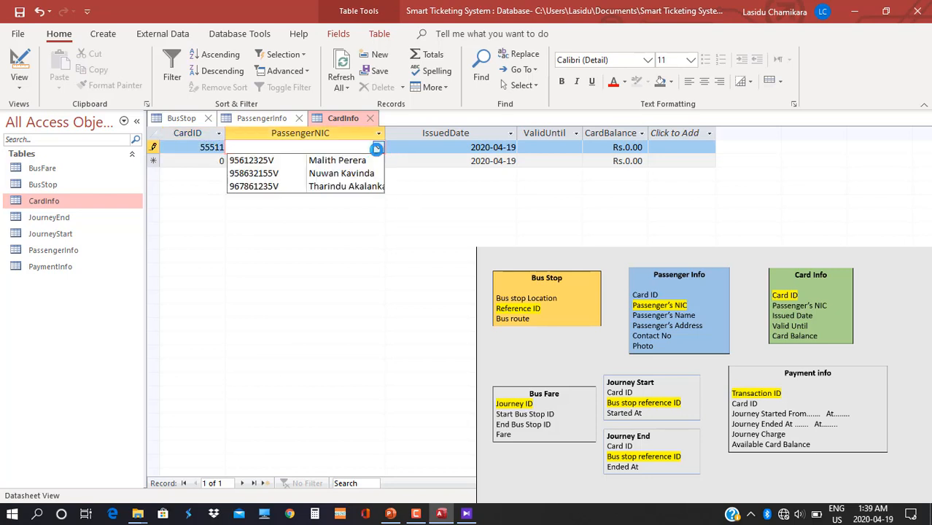
pyautogui.click(360, 162)
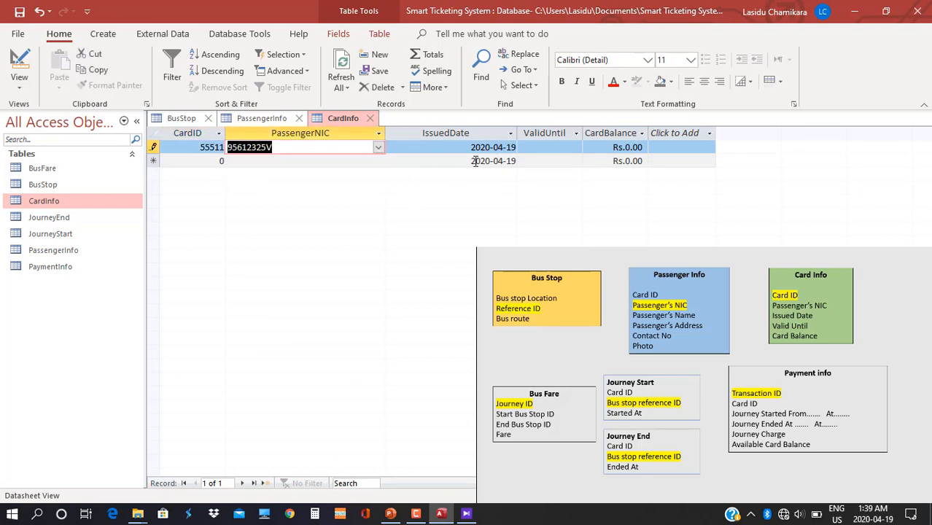
# Widen the ValidUntil column.
pyautogui.click(551, 148)
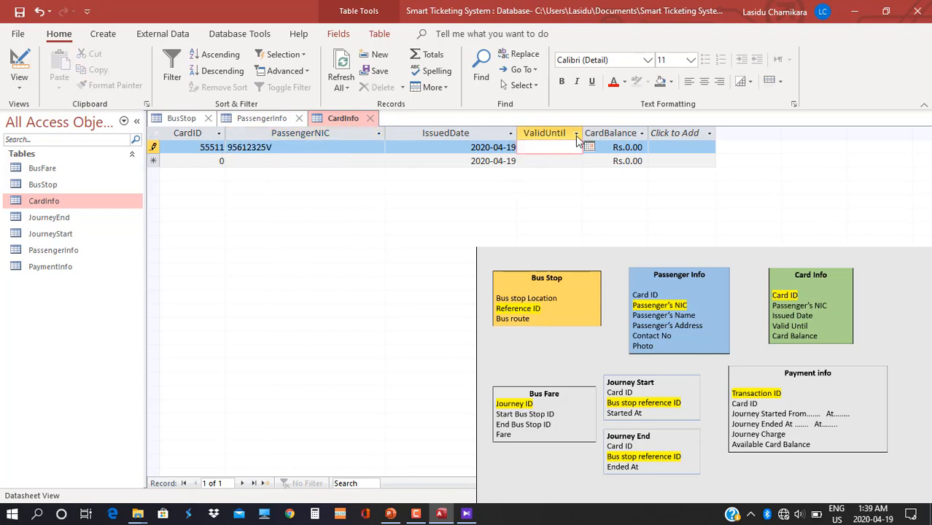
pyautogui.doubleClick(581, 133)
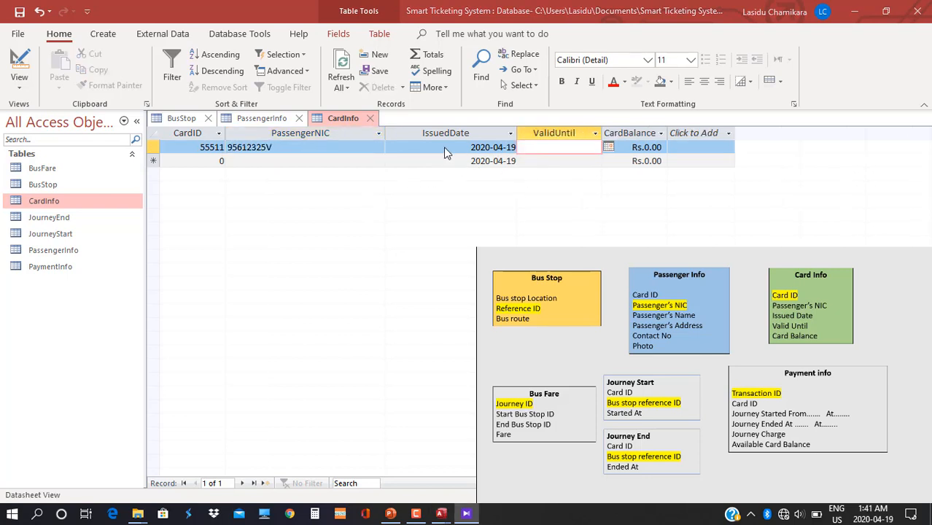
pyautogui.click(595, 134)
pyautogui.press('Escape')
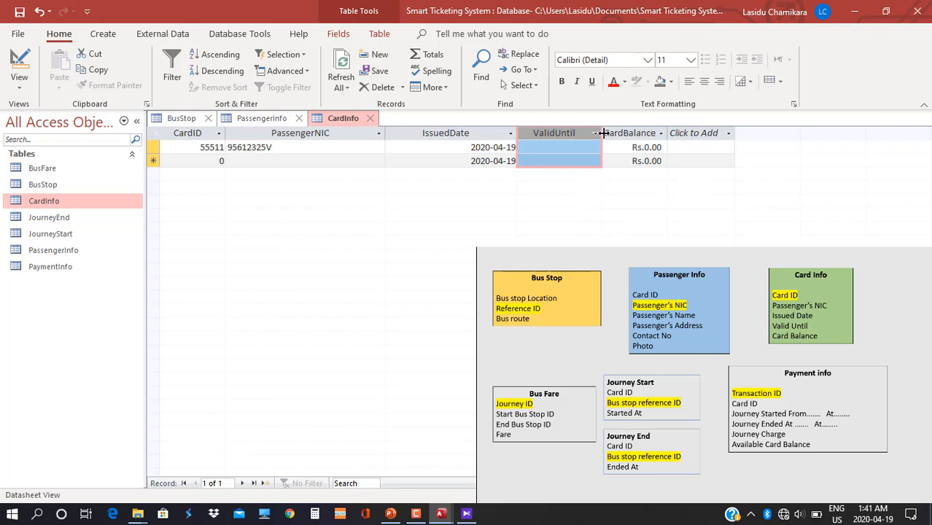
pyautogui.moveTo(602, 134); pyautogui.dragTo(634, 134)
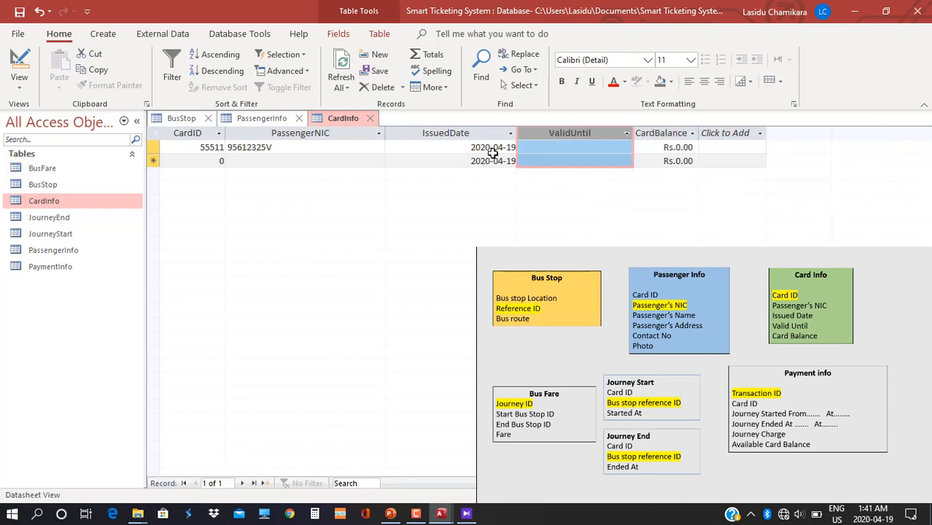
pyautogui.click(563, 148)
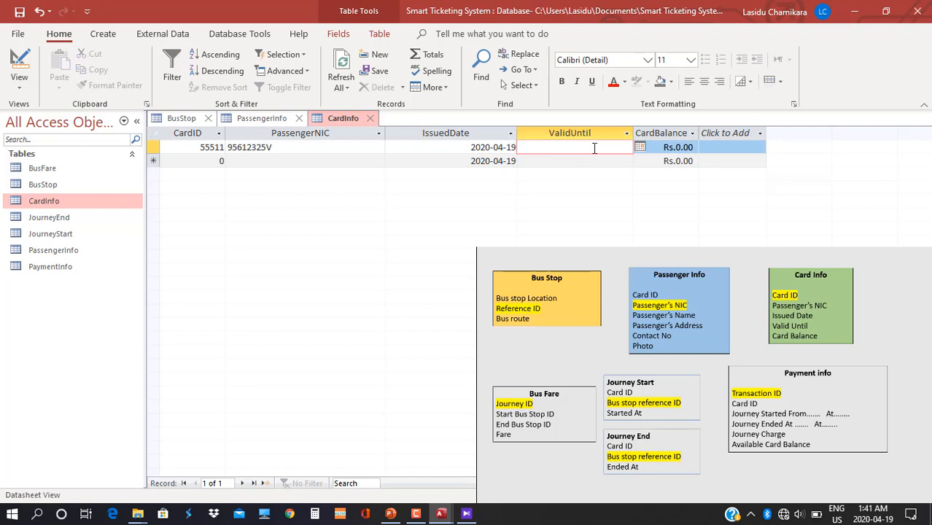
pyautogui.click(19, 85)
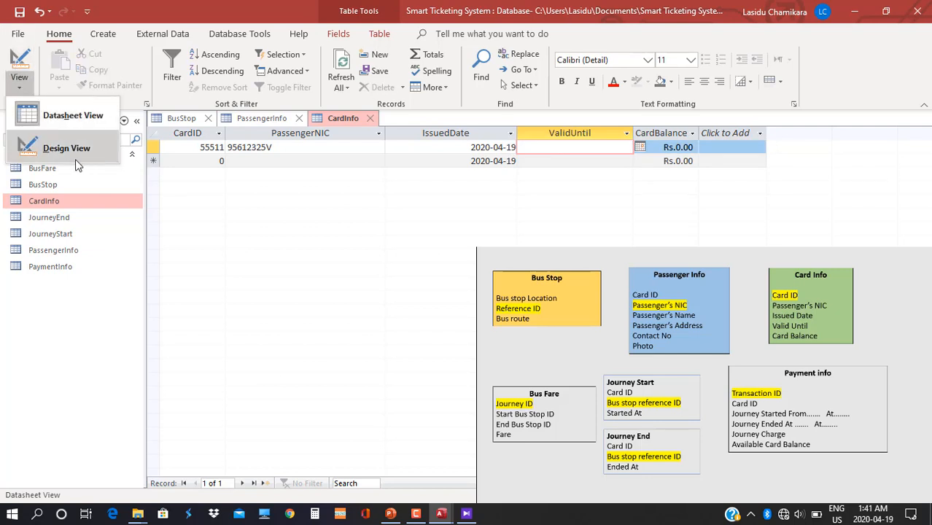
# In Design View, start typing =DateAdd( as ValidUntil's Default Value.
pyautogui.click(75, 153)
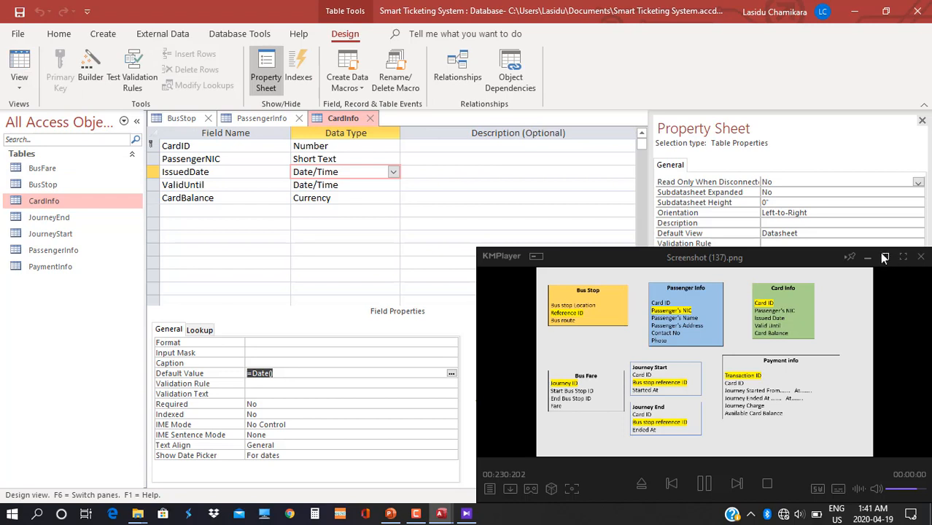
pyautogui.click(869, 256)
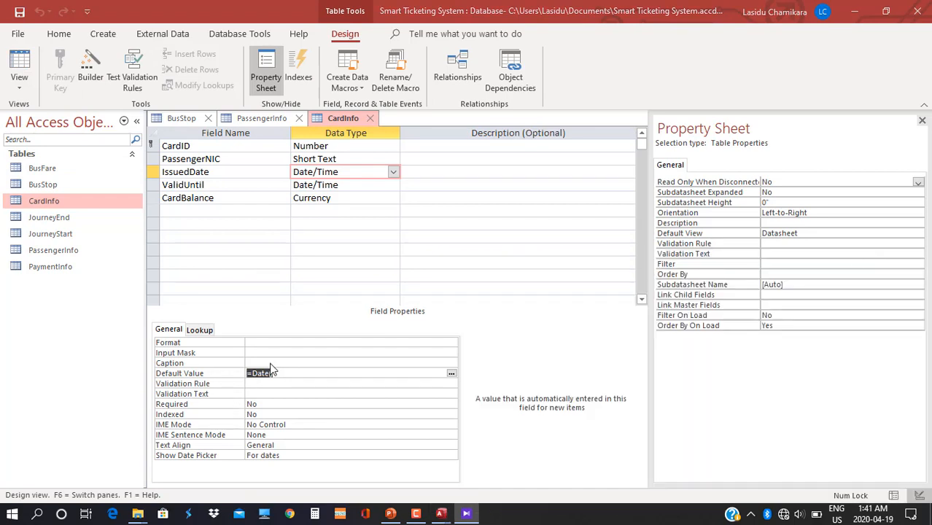
pyautogui.click(352, 186)
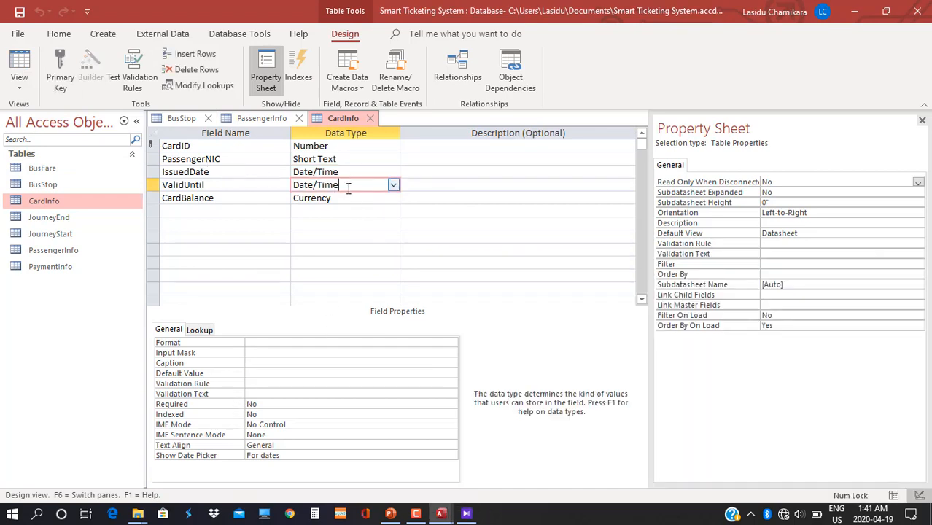
pyautogui.click(252, 375)
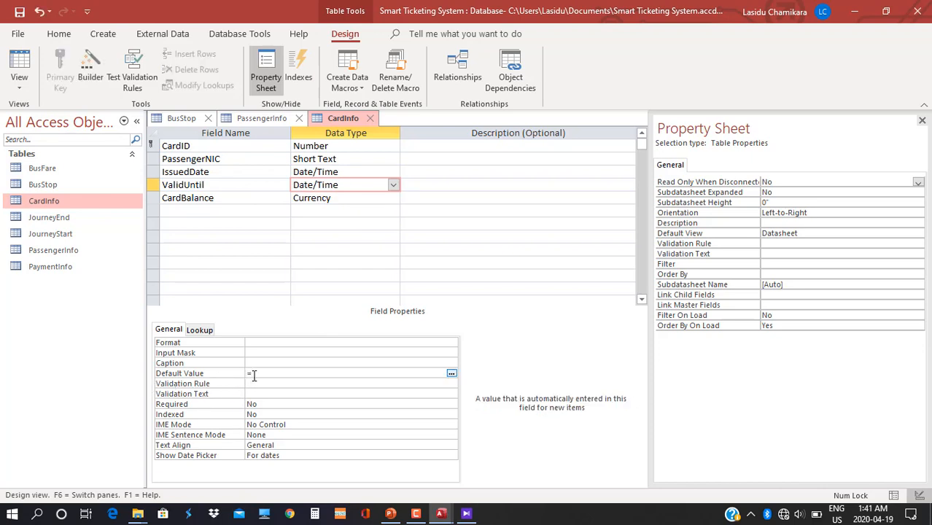
pyautogui.write('=D')
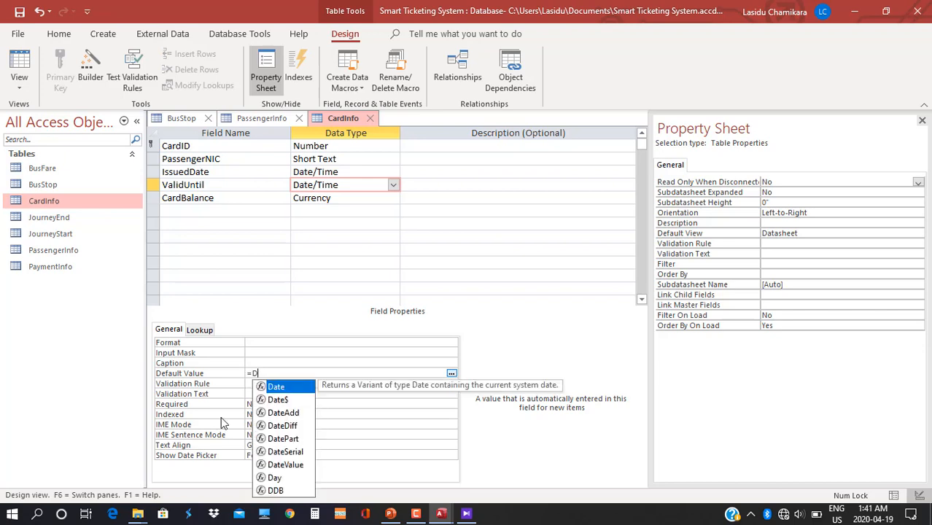
pyautogui.write('ateA')
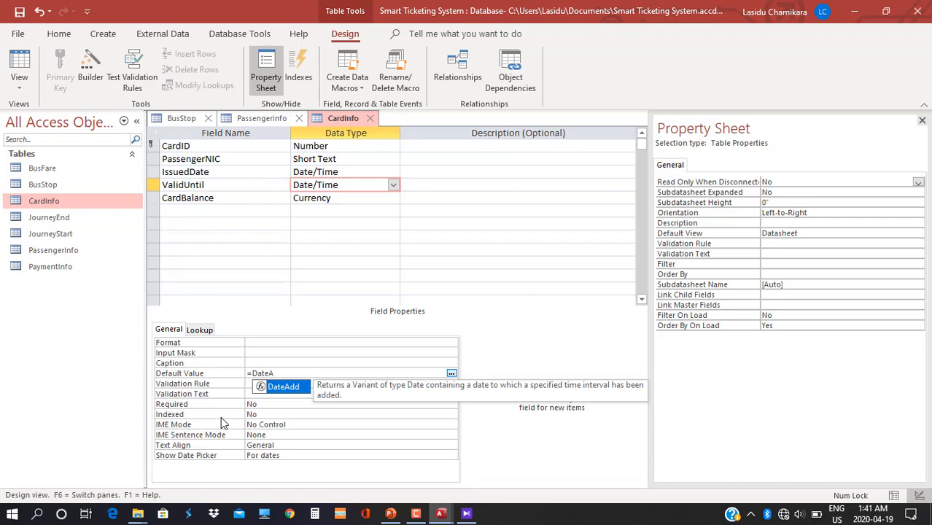
pyautogui.write('("yyyy",5,Date(')
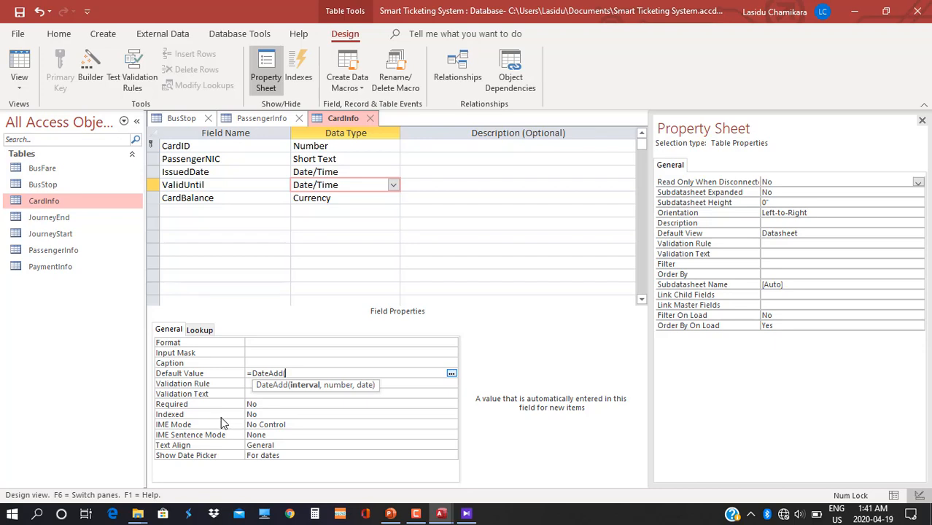
# Complete ValidUntil's default =DateAdd("yyyy",5,Date()) and switch CardInfo to Datasheet View.
pyautogui.write('("yyyy",')
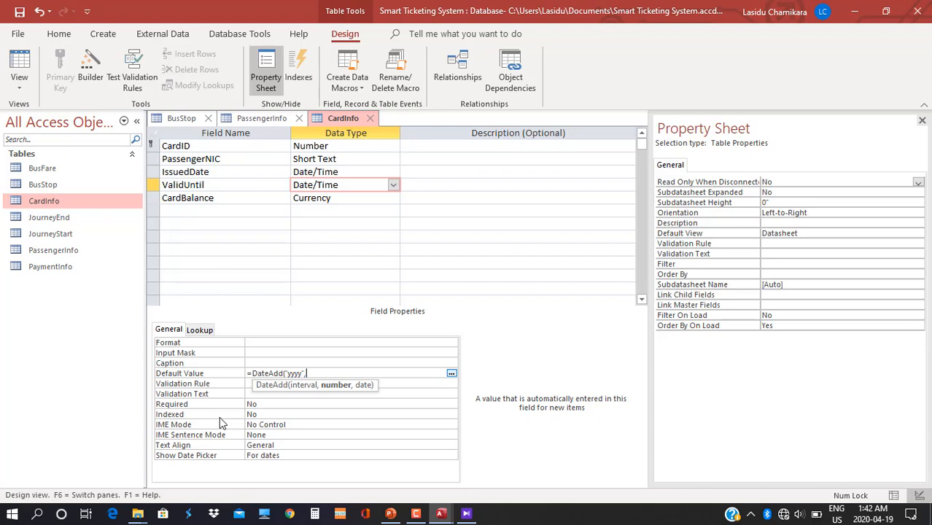
pyautogui.write('5,')
pyautogui.write('Da')
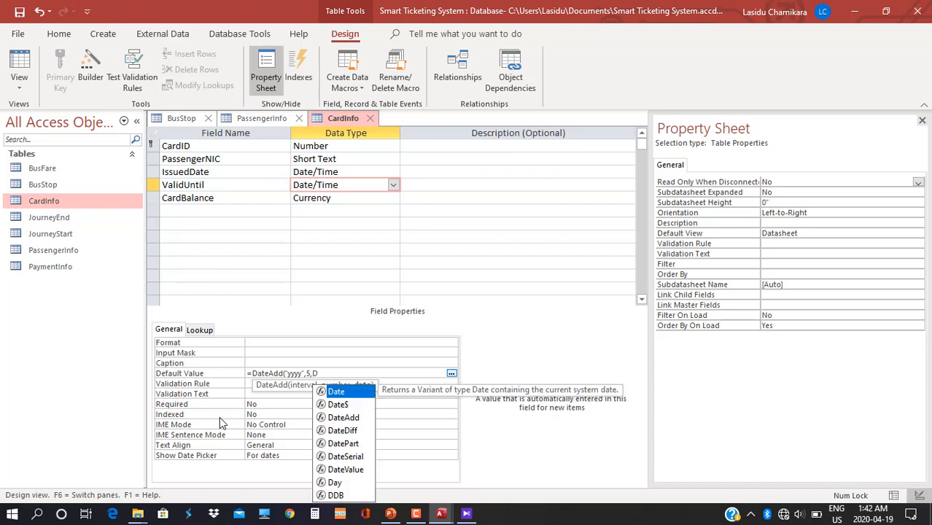
pyautogui.write('te')
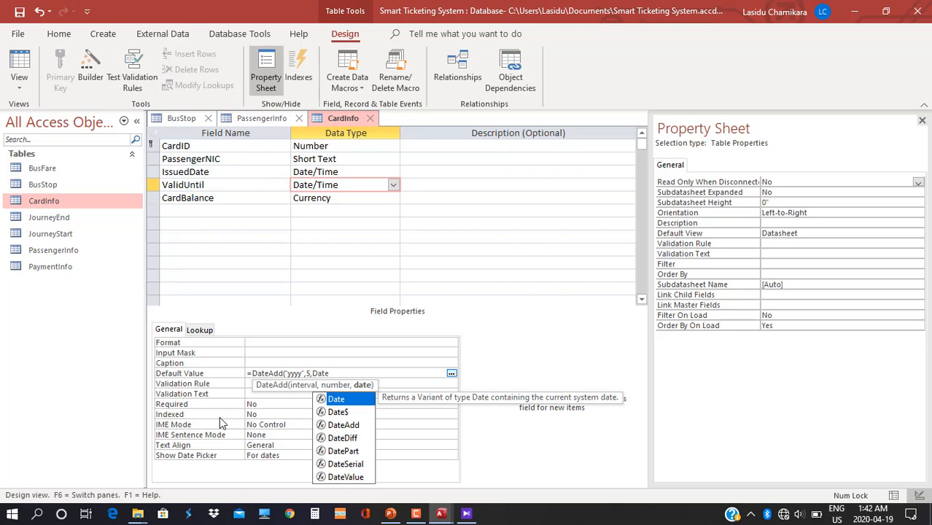
pyautogui.write('()')
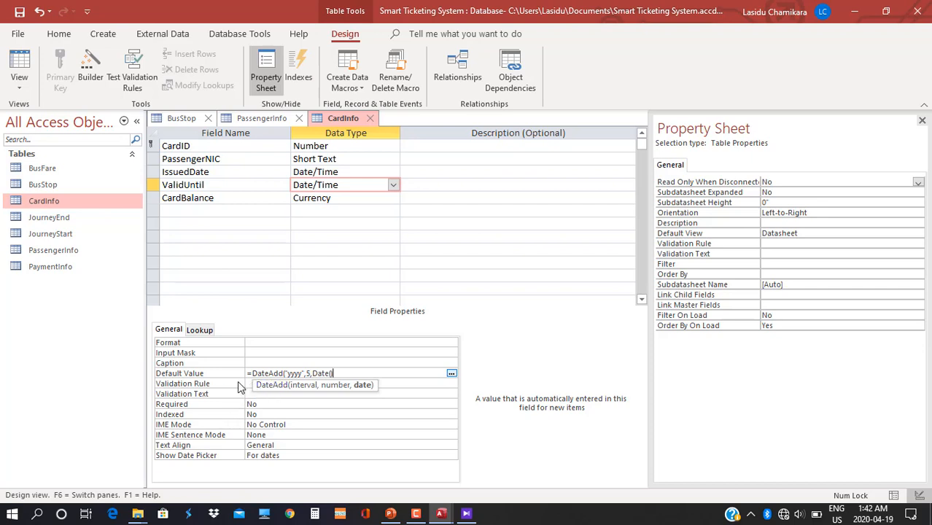
pyautogui.write(')')
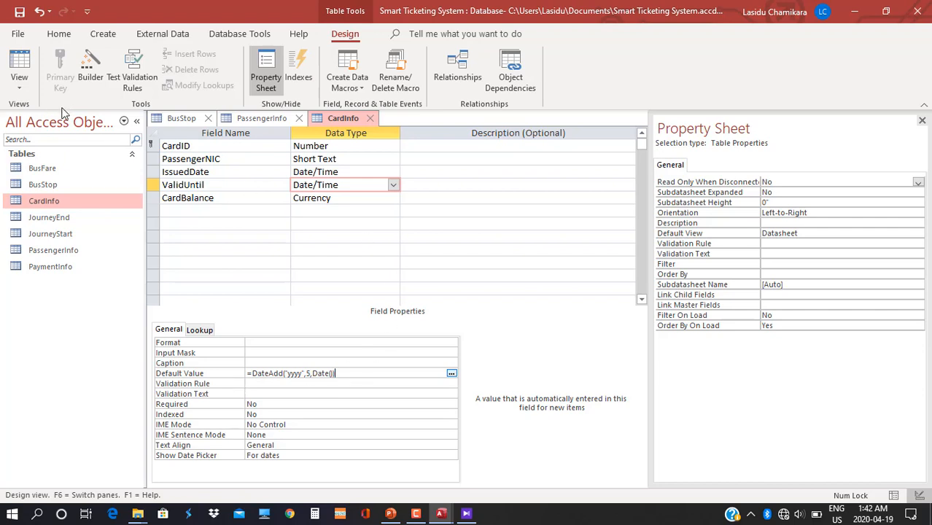
pyautogui.click(20, 89)
pyautogui.click(73, 114)
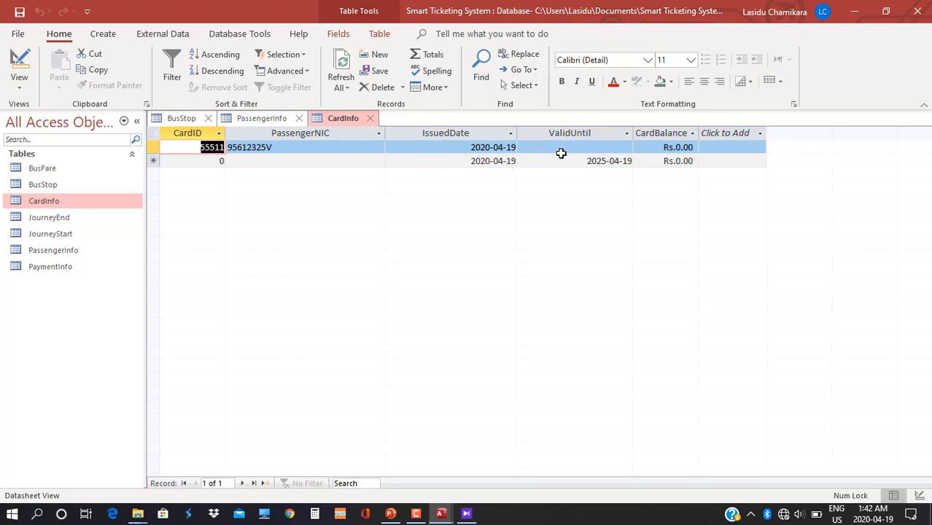
# Delete the incomplete record and add card 555111 for the first passenger with balance 500.
pyautogui.rightClick(153, 147)
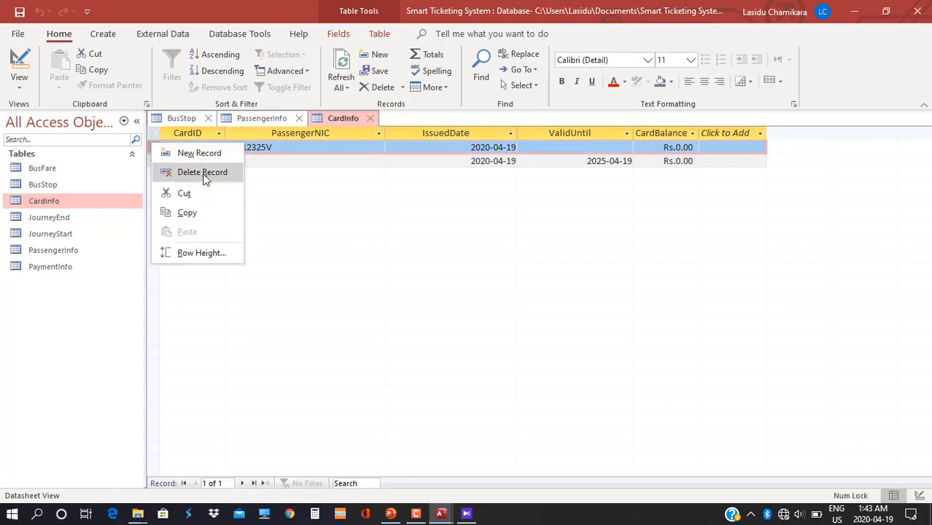
pyautogui.click(202, 175)
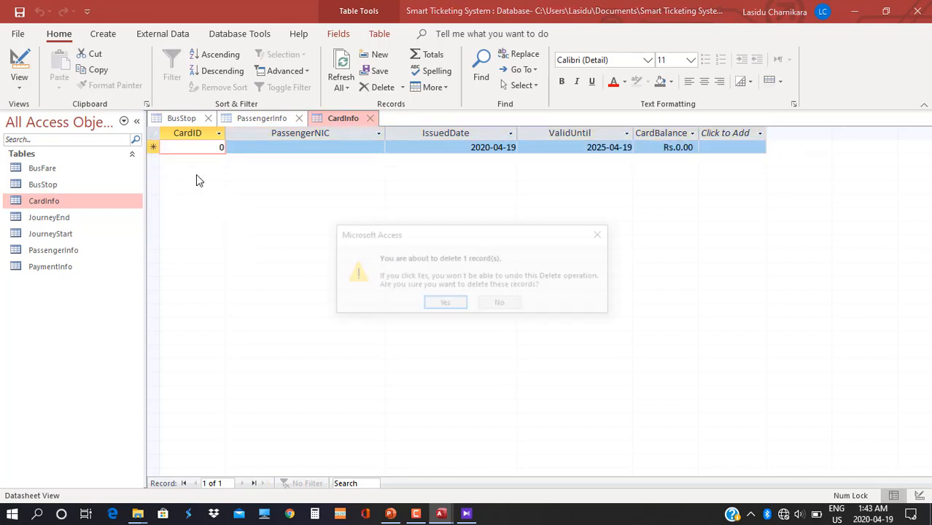
pyautogui.click(437, 305)
pyautogui.write('55')
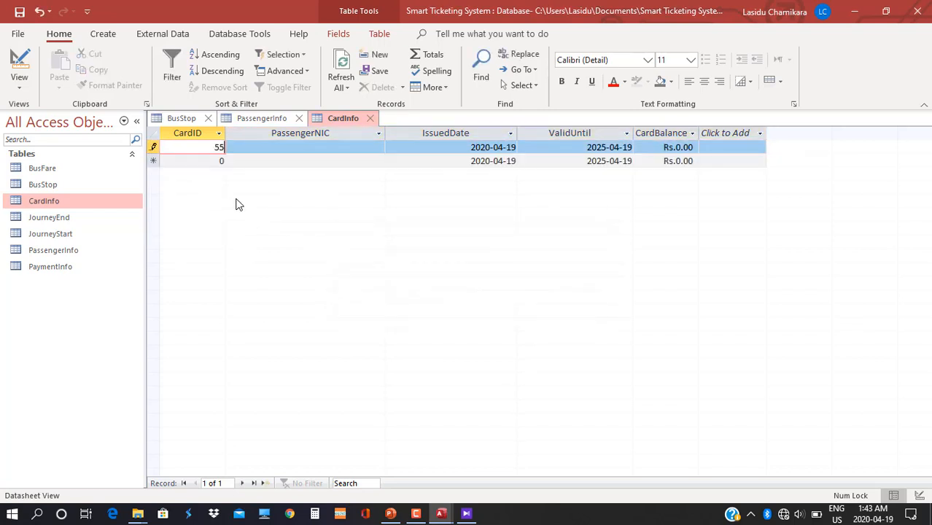
pyautogui.write('5111')
pyautogui.click(358, 147)
pyautogui.click(379, 148)
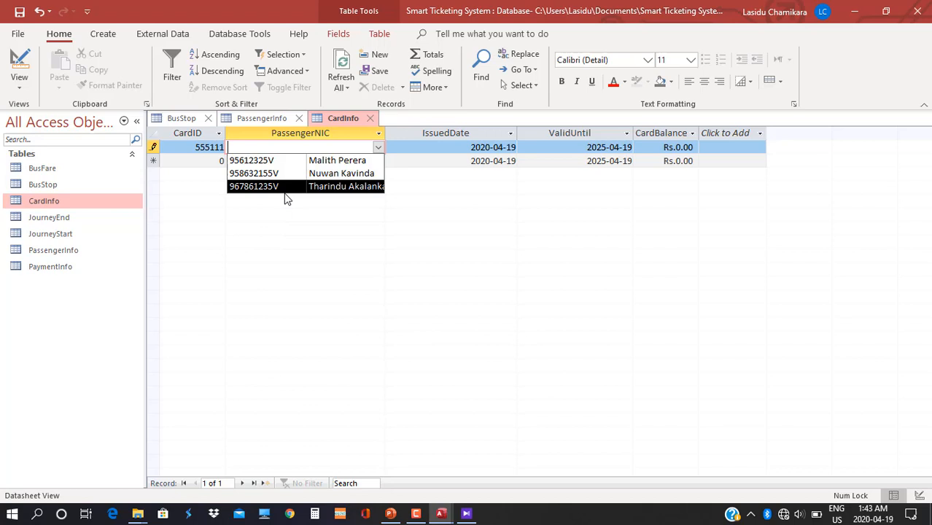
pyautogui.click(302, 161)
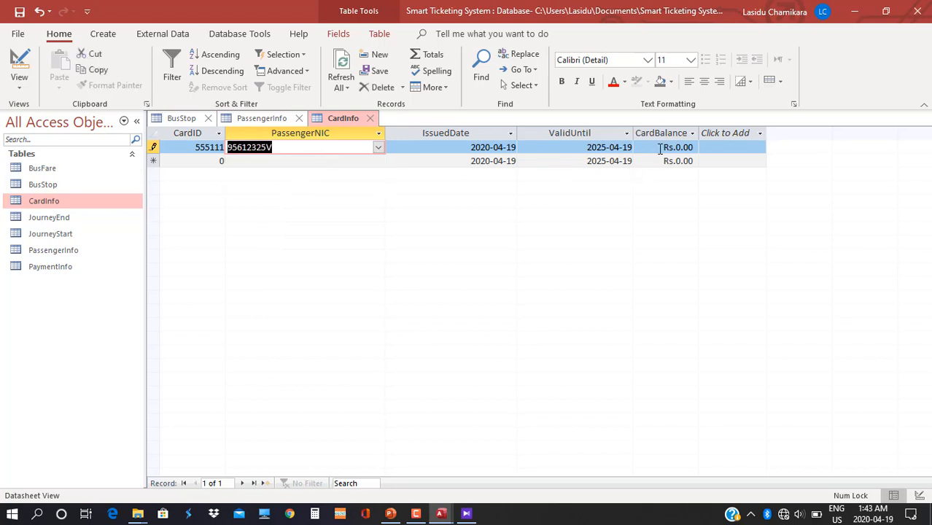
pyautogui.moveTo(660, 148); pyautogui.dragTo(713, 147)
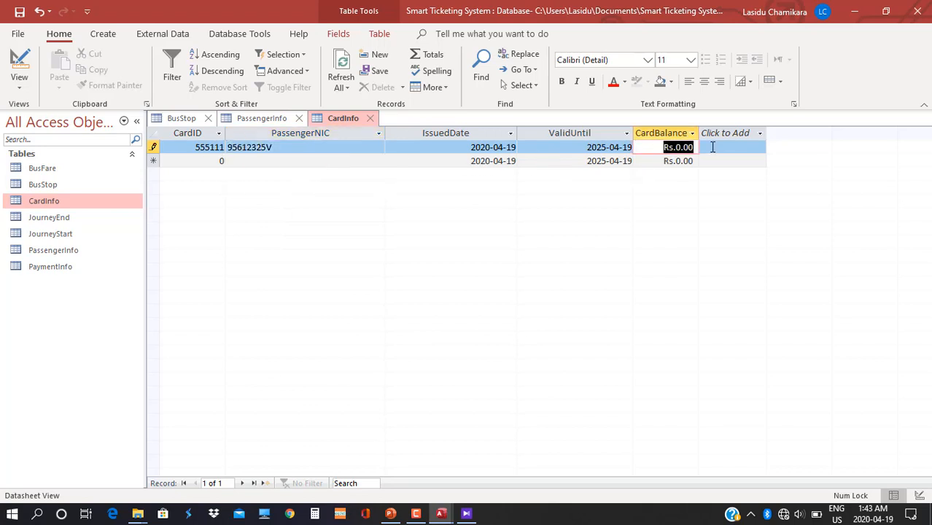
pyautogui.write('500')
pyautogui.press('Return')
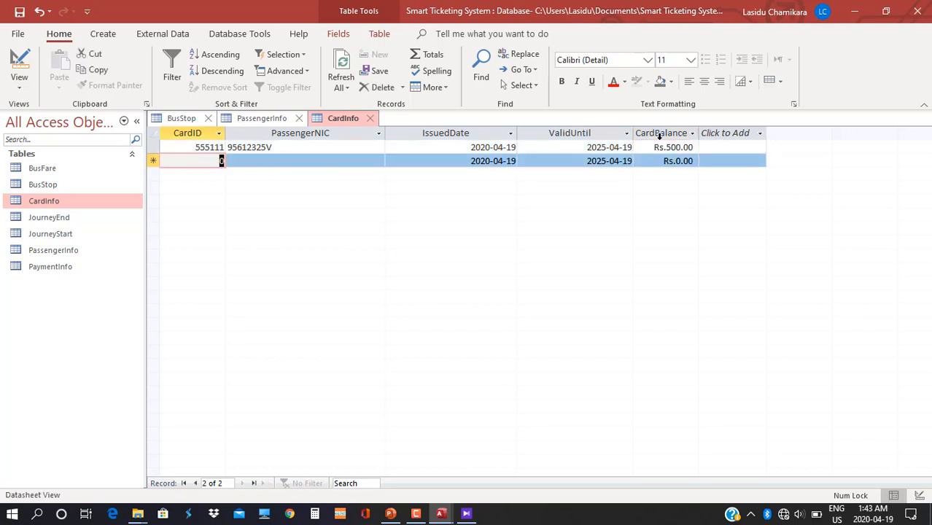
# Add card 555222 for the second passenger with balance 800.
pyautogui.write('5555')
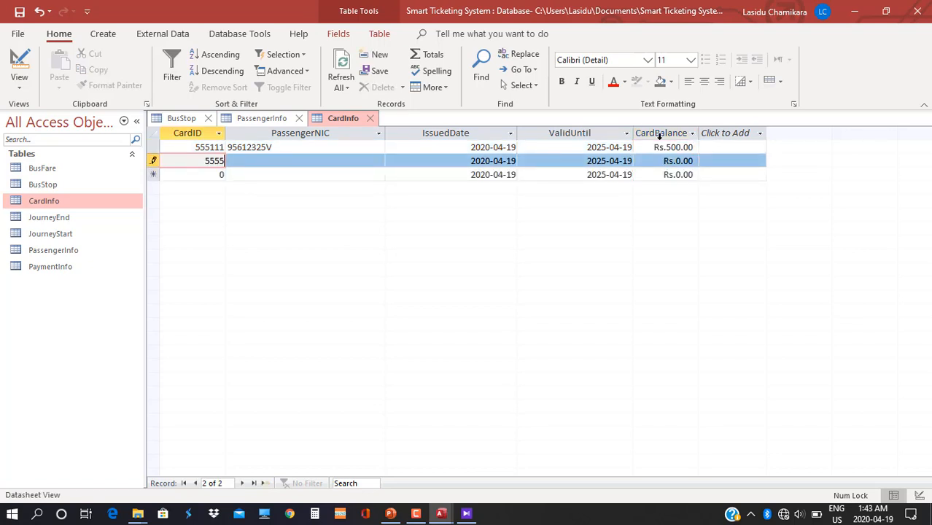
pyautogui.press('BackSpace')
pyautogui.write('222')
pyautogui.press('Tab')
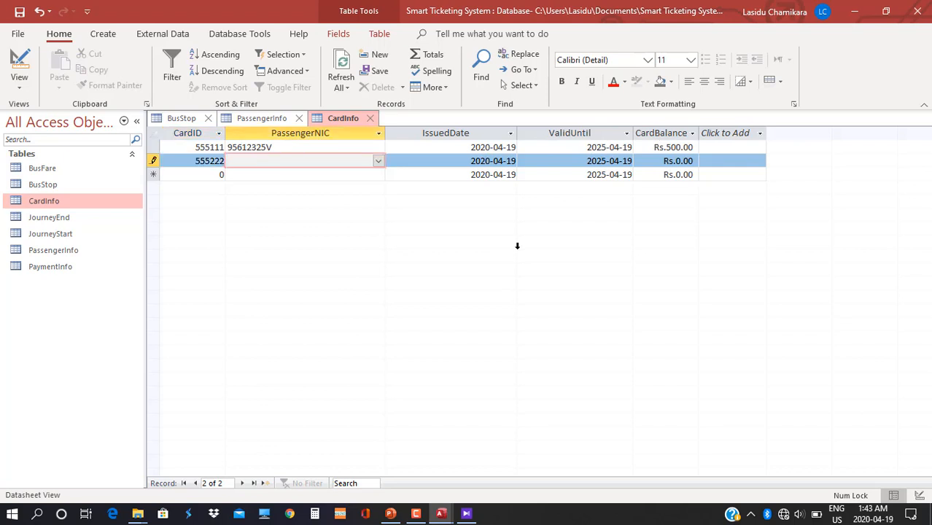
pyautogui.click(378, 160)
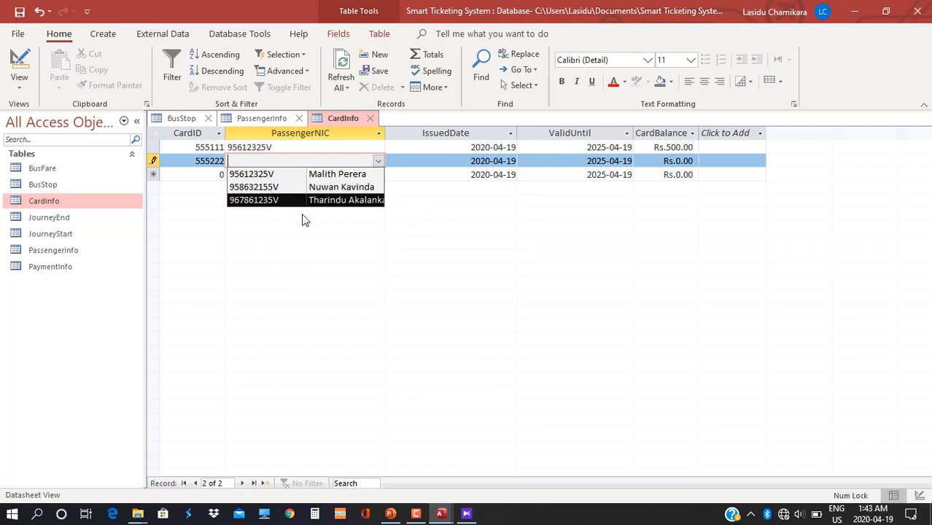
pyautogui.click(319, 188)
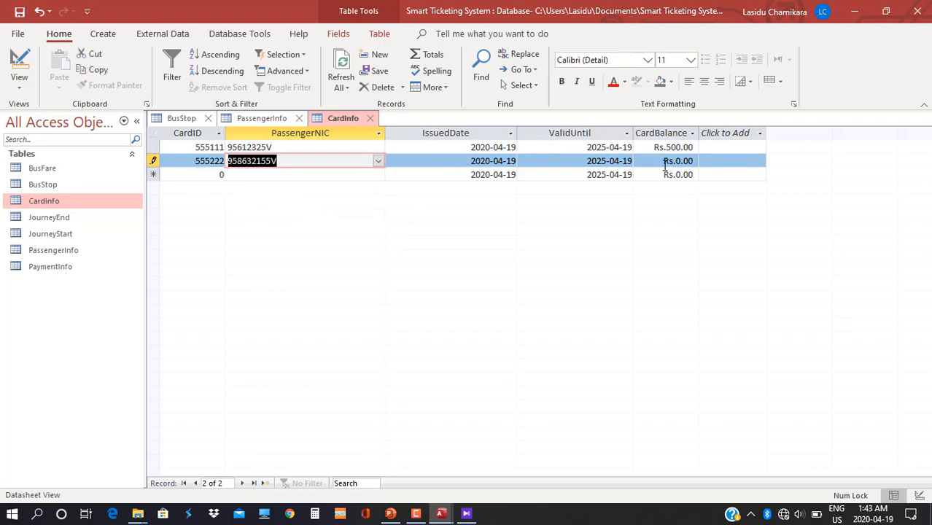
pyautogui.moveTo(658, 161); pyautogui.dragTo(771, 161)
pyautogui.write('800')
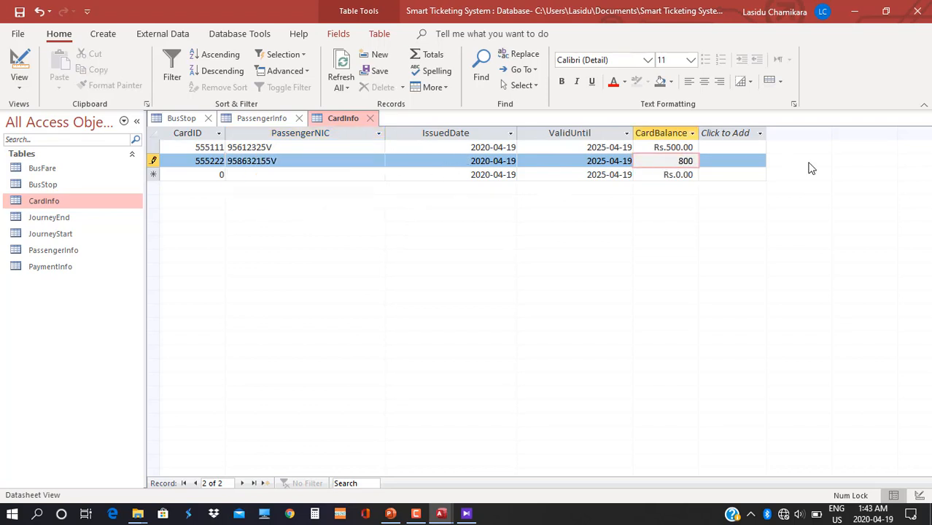
pyautogui.press('Tab')
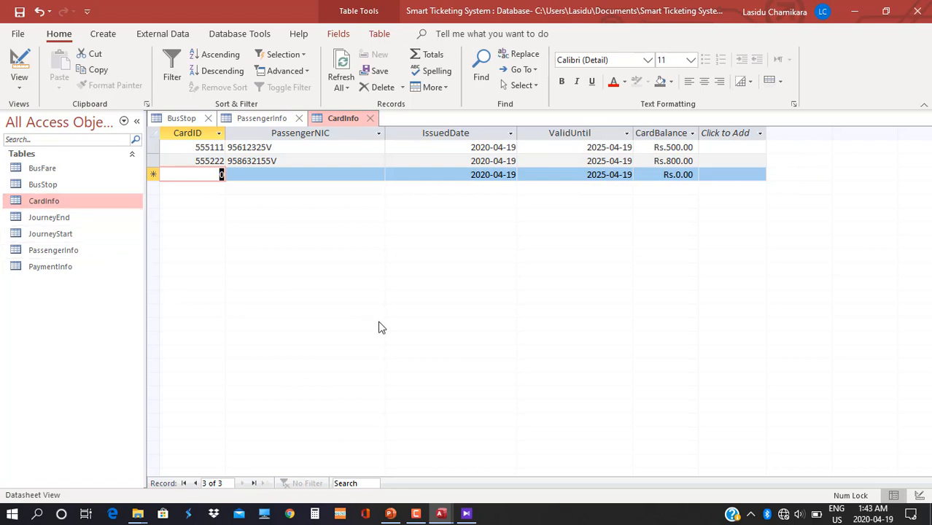
# Add card 555333 for the third passenger with balance 1000.
pyautogui.write('55533')
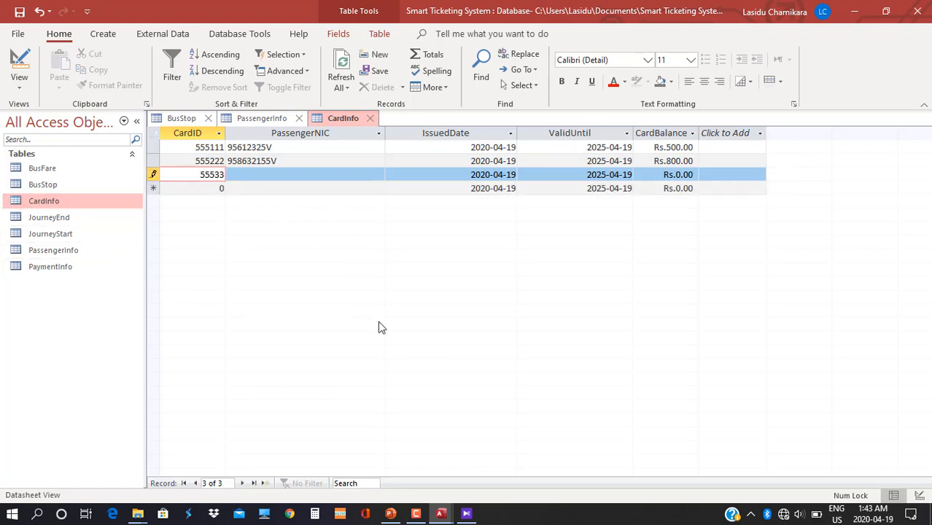
pyautogui.write('3')
pyautogui.click(349, 165)
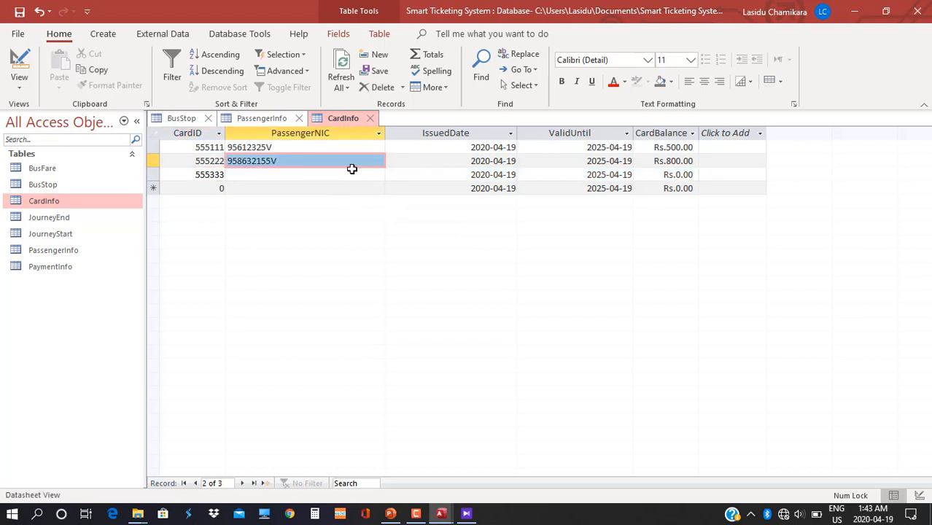
pyautogui.click(358, 176)
pyautogui.click(371, 180)
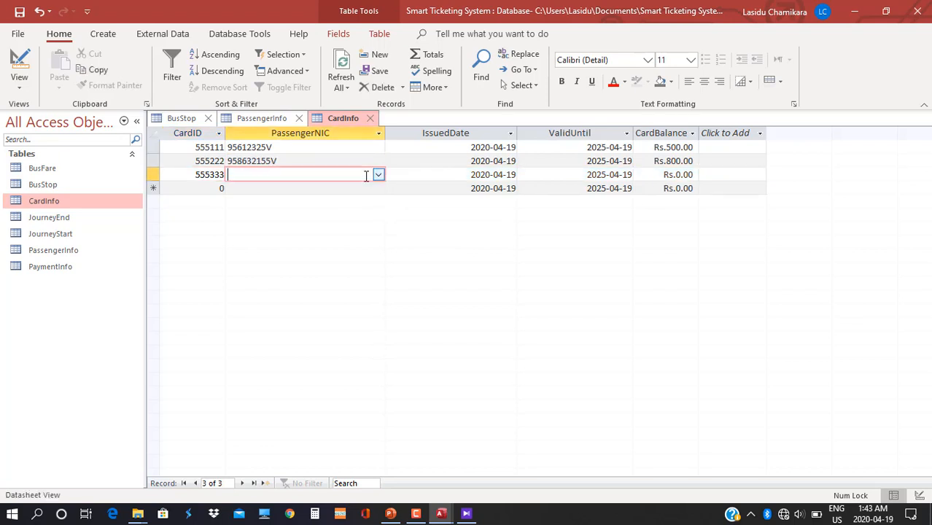
pyautogui.click(378, 175)
pyautogui.click(338, 215)
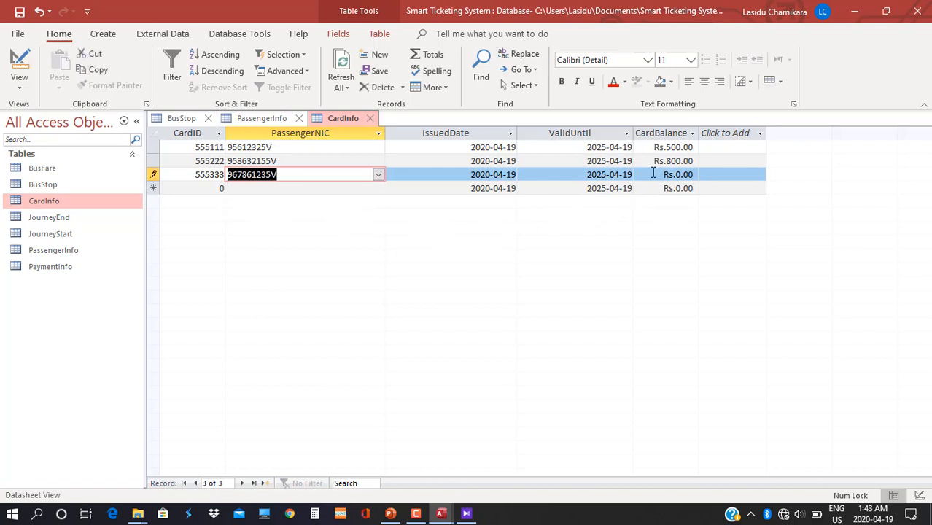
pyautogui.click(709, 187)
pyautogui.moveTo(654, 174); pyautogui.dragTo(701, 175)
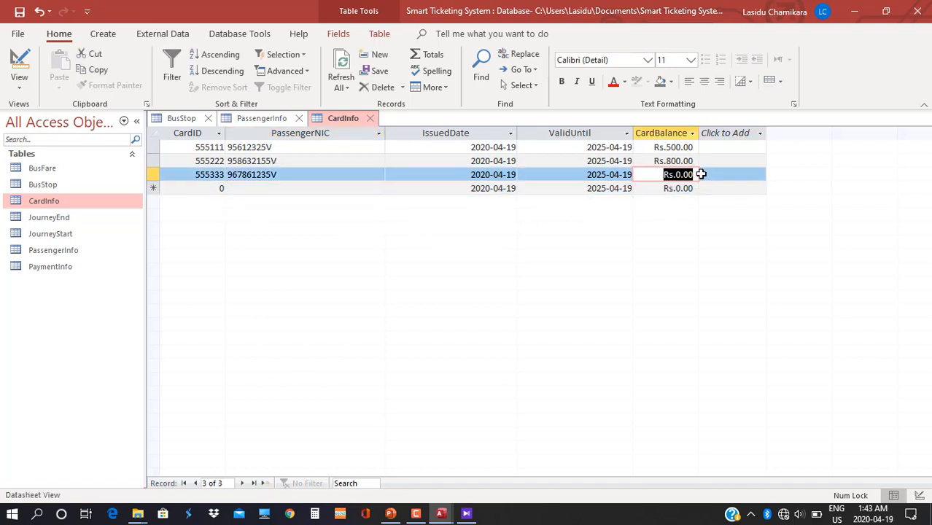
pyautogui.write('1000')
pyautogui.press('Return')
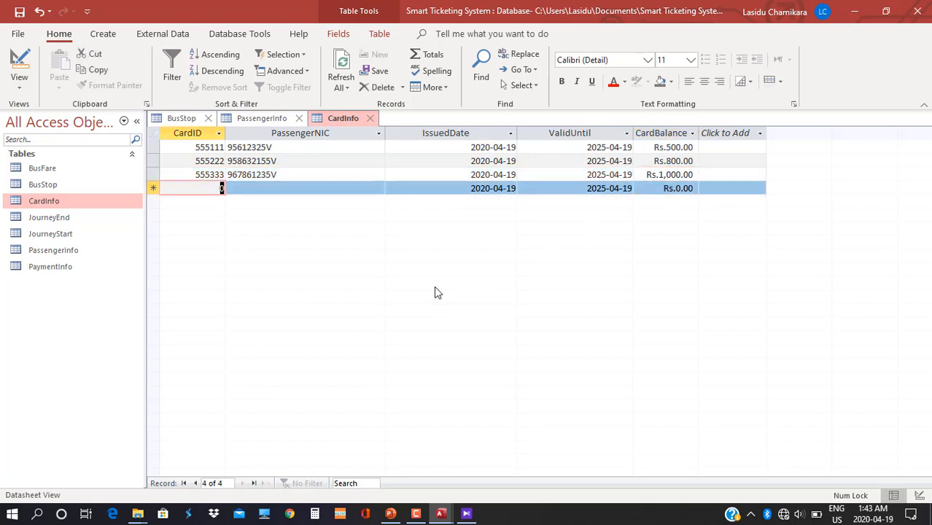
# Open the BusFare table and widen its JourneyID, StartBusStopID, EndBusStopID and Fare columns.
pyautogui.click(466, 514)
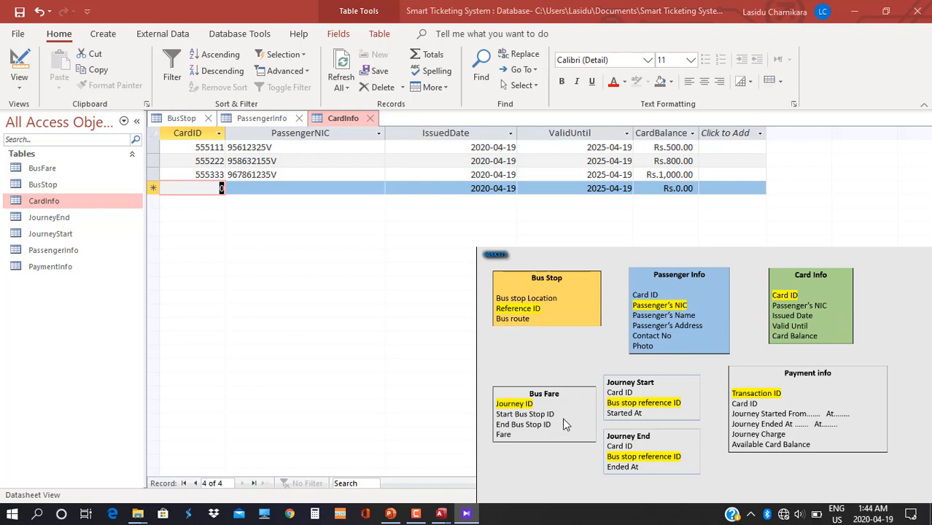
pyautogui.doubleClick(66, 170)
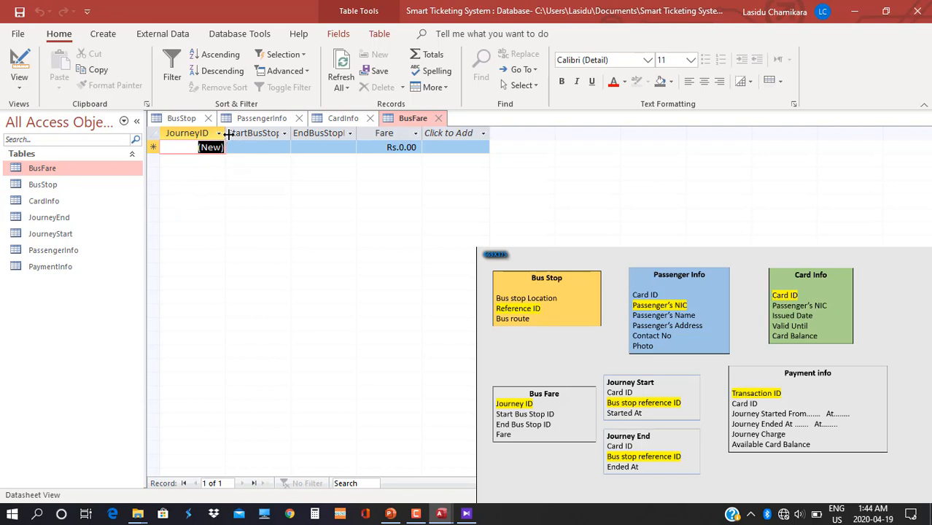
pyautogui.moveTo(225, 138); pyautogui.dragTo(247, 138)
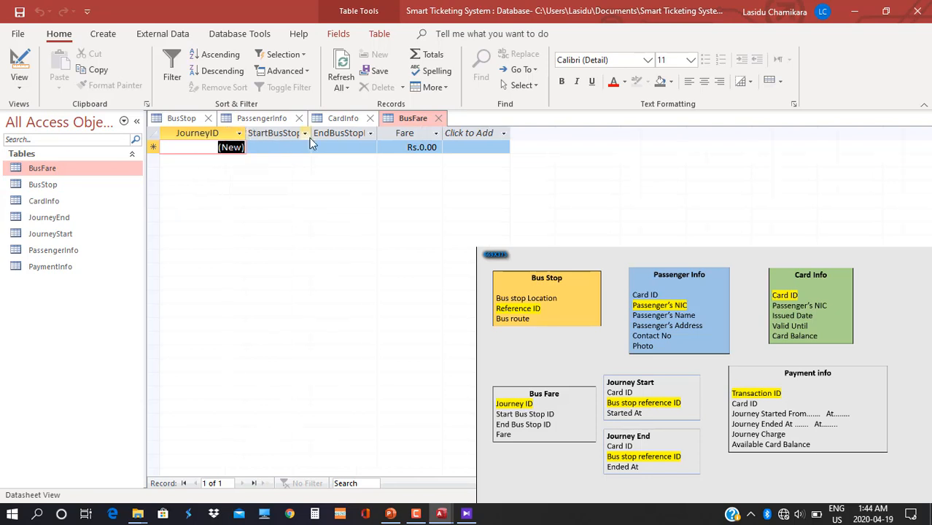
pyautogui.moveTo(311, 137); pyautogui.dragTo(346, 137)
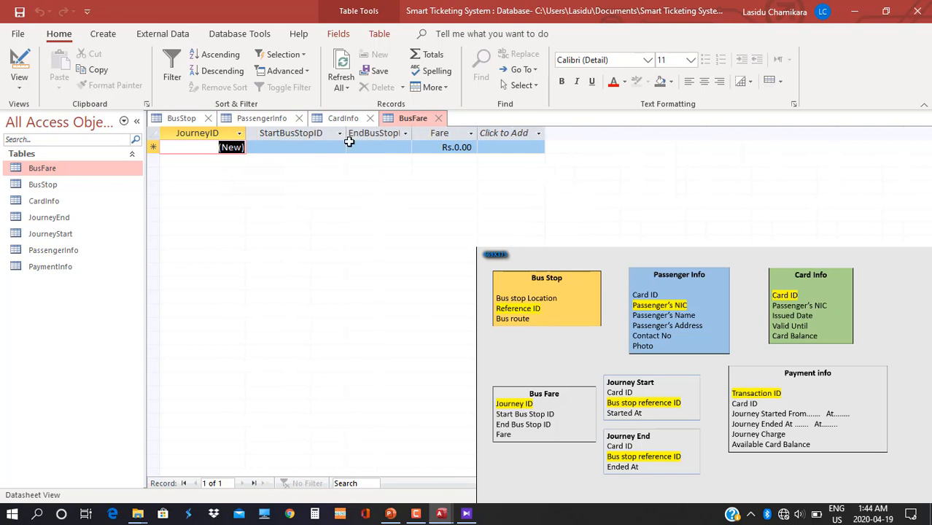
pyautogui.moveTo(415, 135); pyautogui.dragTo(446, 137)
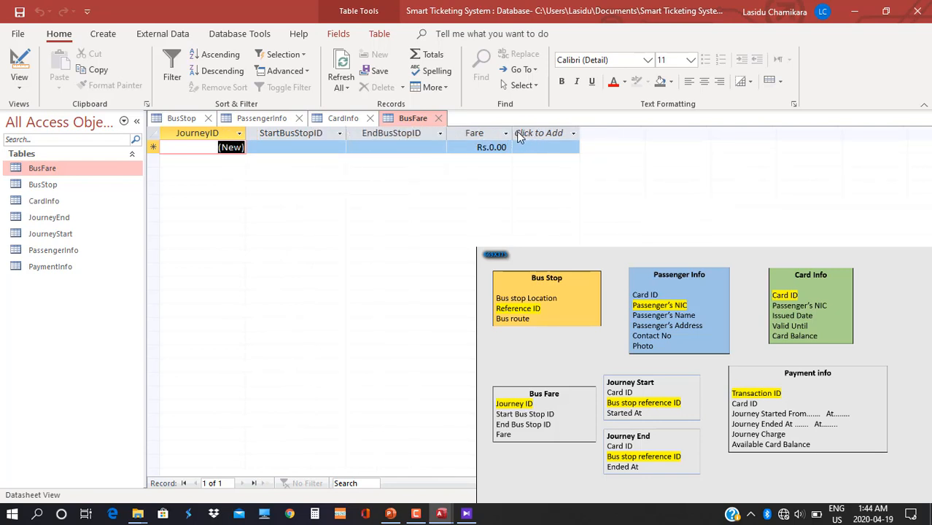
pyautogui.moveTo(513, 135); pyautogui.dragTo(539, 138)
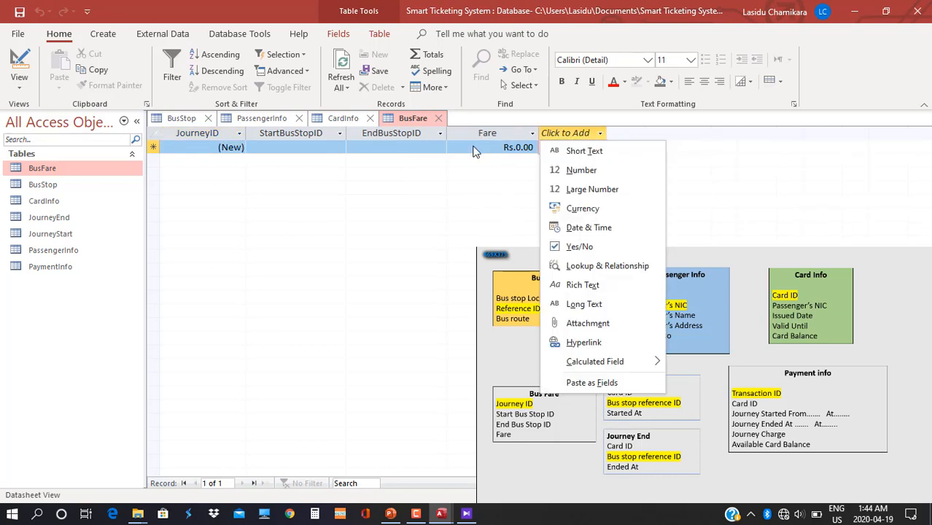
pyautogui.click(314, 139)
# Widen StartBusStopID and EndBusStopID further so their full headers are visible.
pyautogui.click(303, 147)
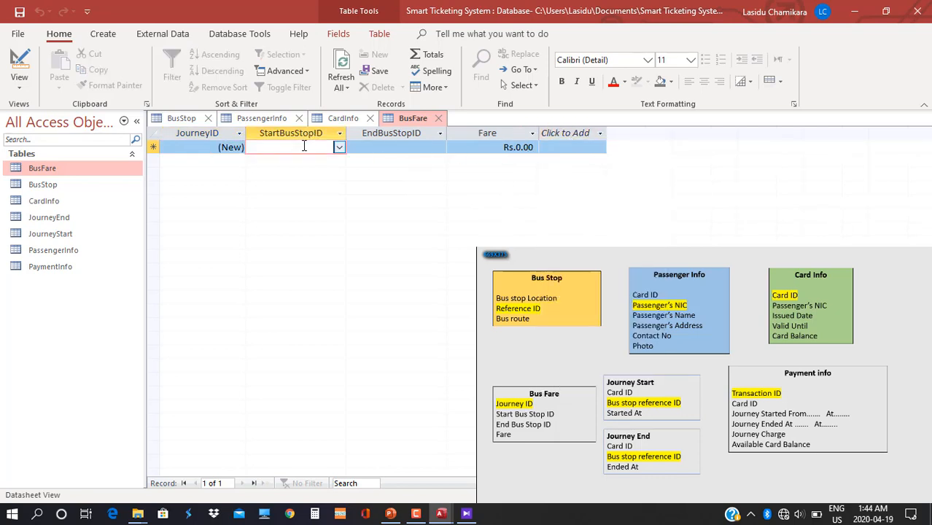
pyautogui.click(339, 147)
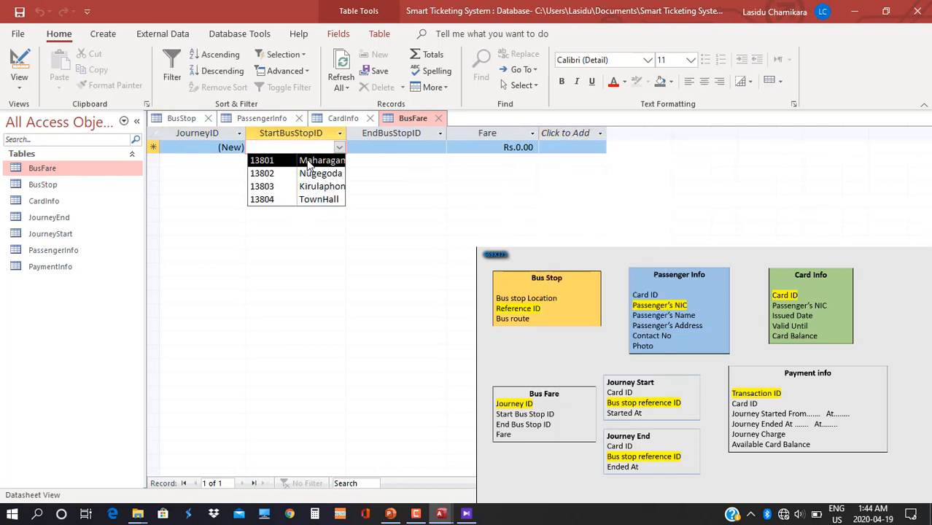
pyautogui.click(340, 133)
pyautogui.click(343, 132)
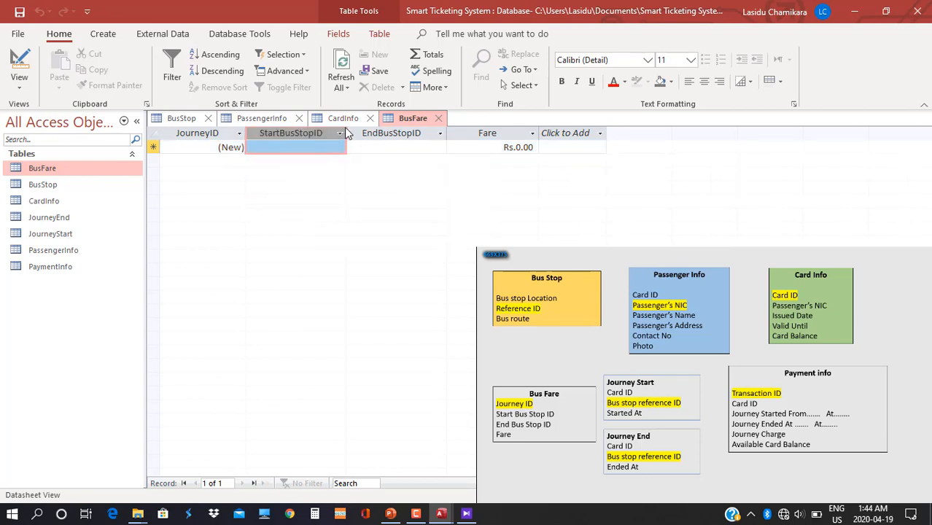
pyautogui.moveTo(346, 132); pyautogui.dragTo(389, 133)
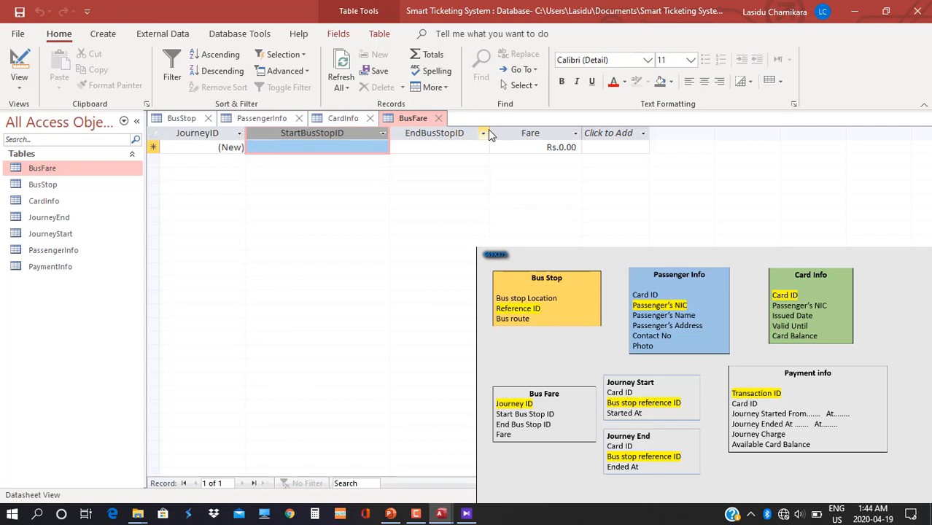
pyautogui.moveTo(489, 133); pyautogui.dragTo(525, 133)
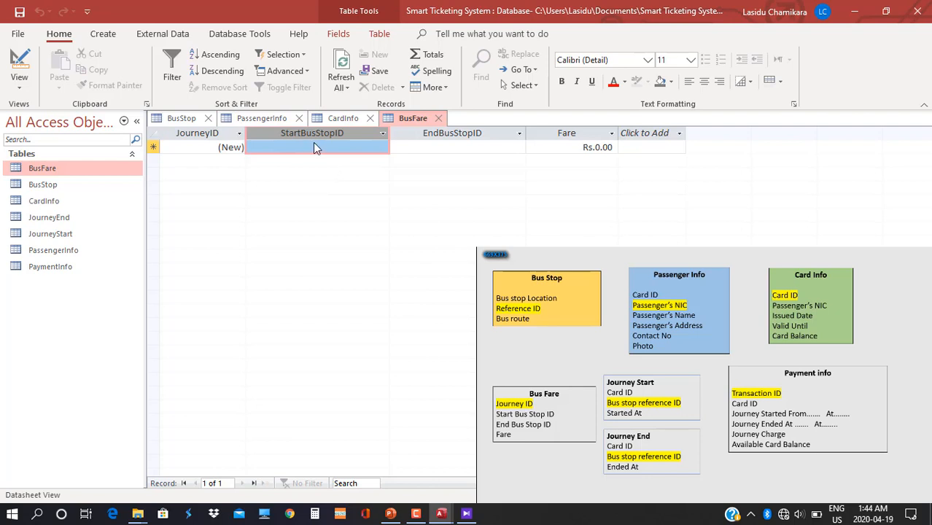
# Add journey 1 from 13801 Maharagama to 13802 Nugegoda with fare 10.
pyautogui.click(342, 148)
pyautogui.click(382, 147)
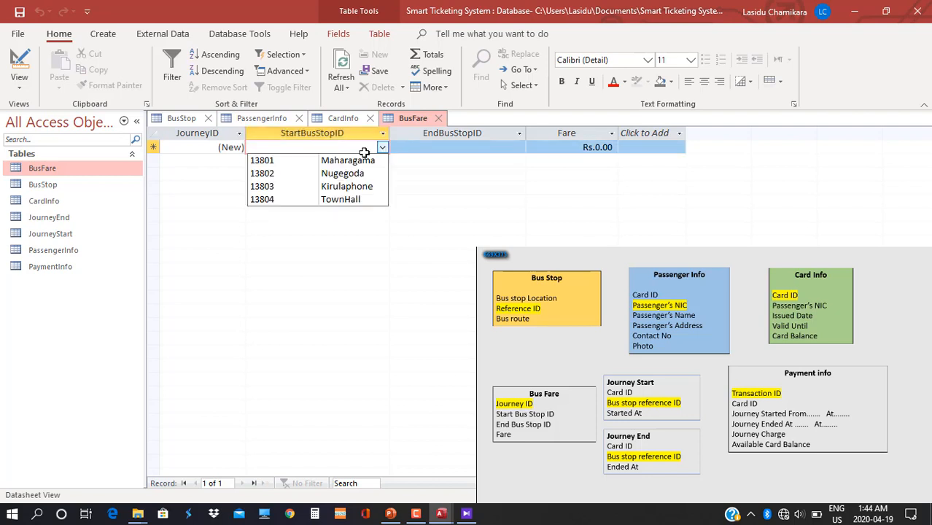
pyautogui.click(318, 162)
pyautogui.click(503, 147)
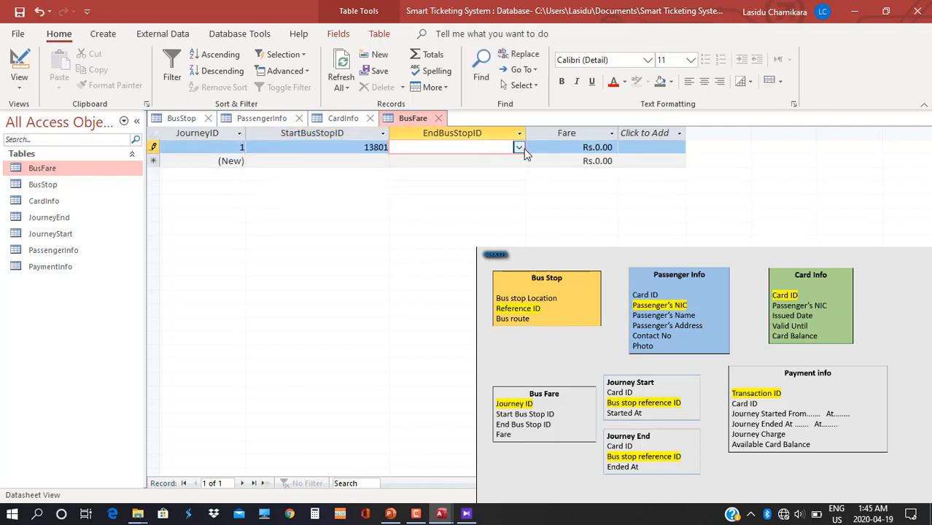
pyautogui.click(519, 148)
pyautogui.click(474, 174)
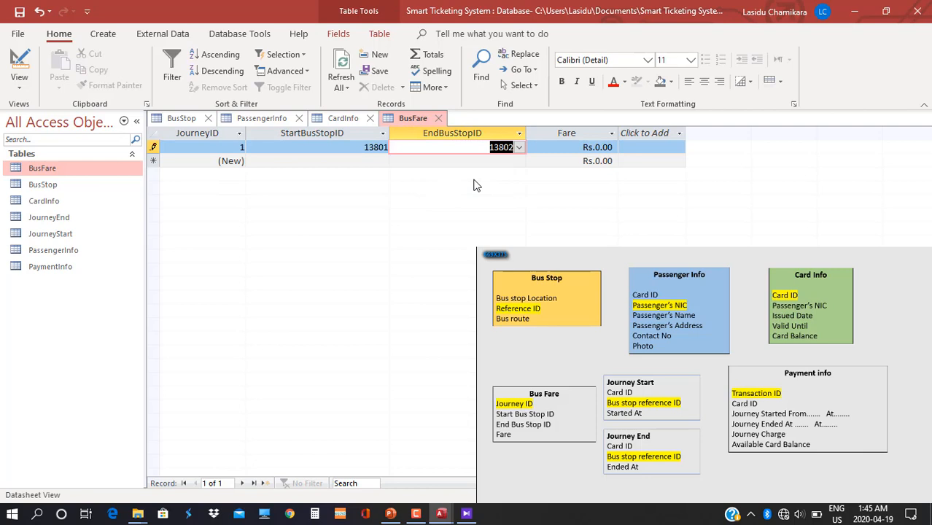
pyautogui.click(559, 150)
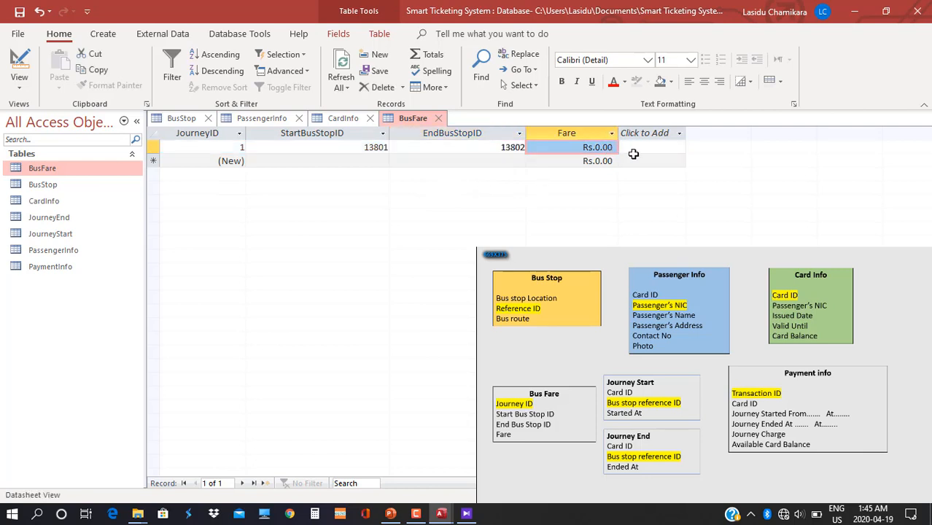
pyautogui.click(572, 148)
pyautogui.moveTo(572, 148); pyautogui.dragTo(627, 147)
pyautogui.write('10')
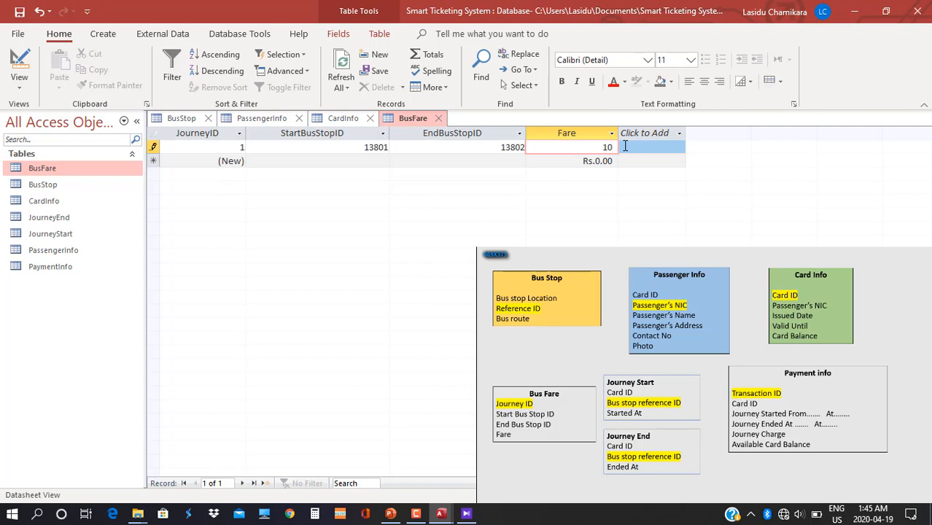
pyautogui.press('Tab')
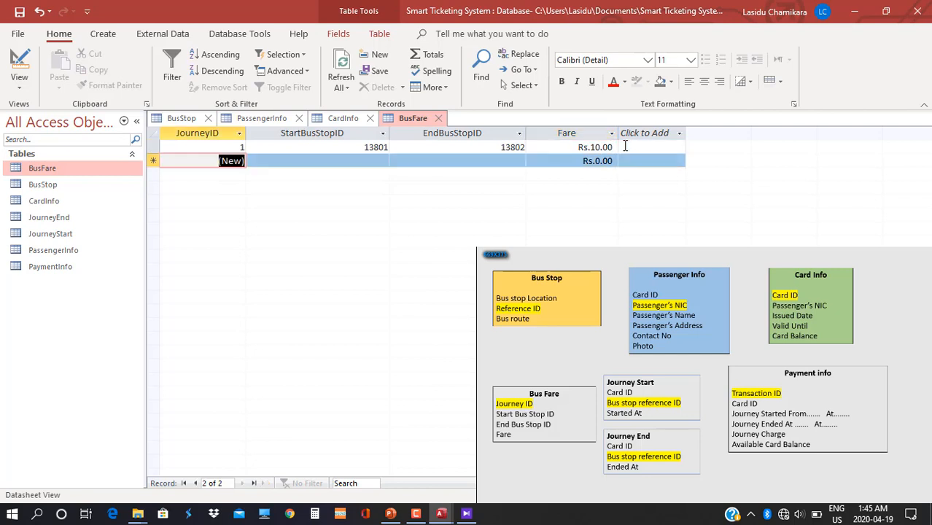
# Add journey 2 from stop 13801 to 13803 with fare 20.
pyautogui.press('Tab')
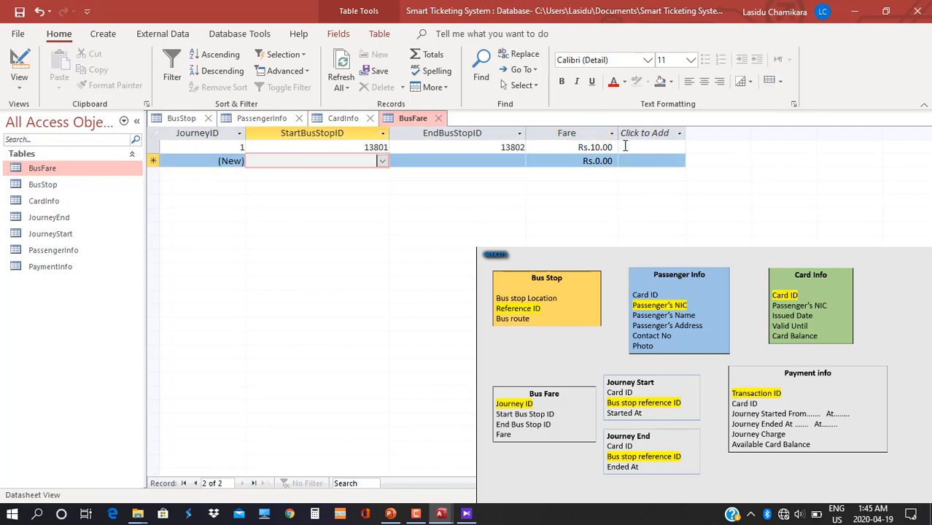
pyautogui.write('1')
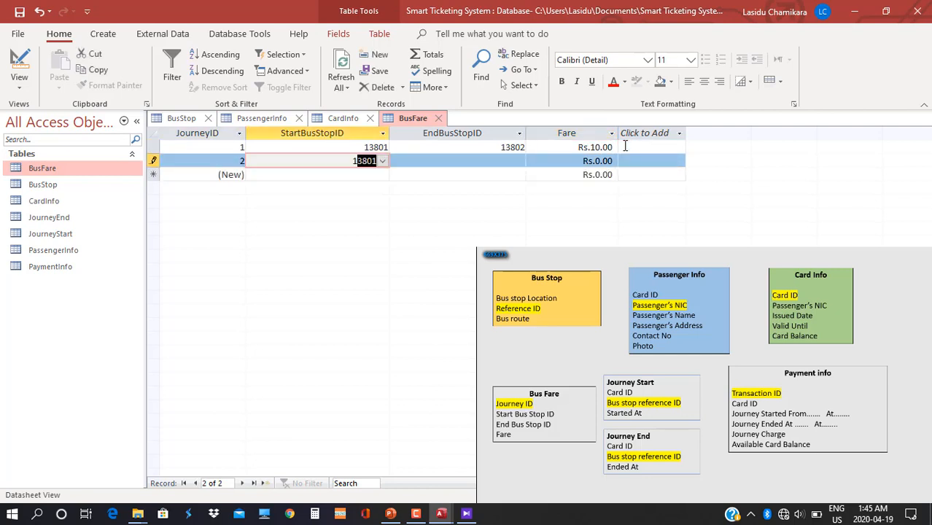
pyautogui.write('3801')
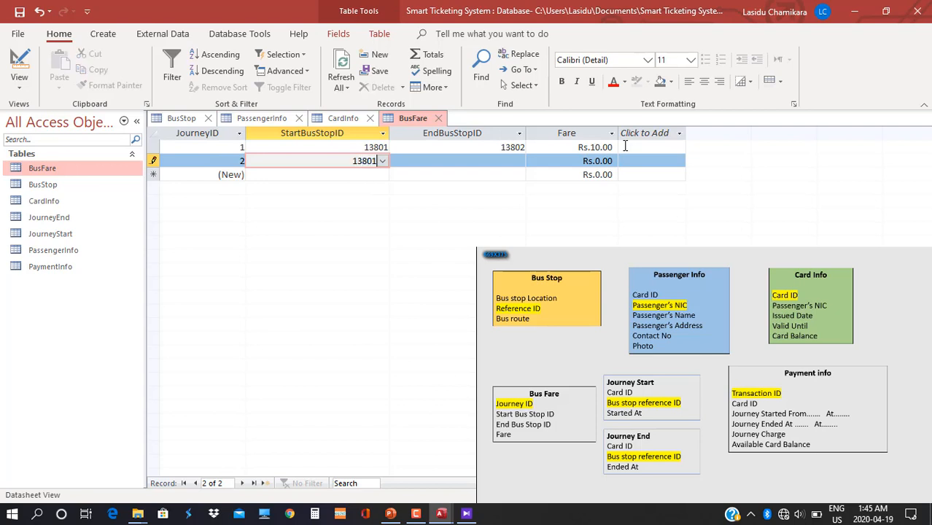
pyautogui.press('Tab')
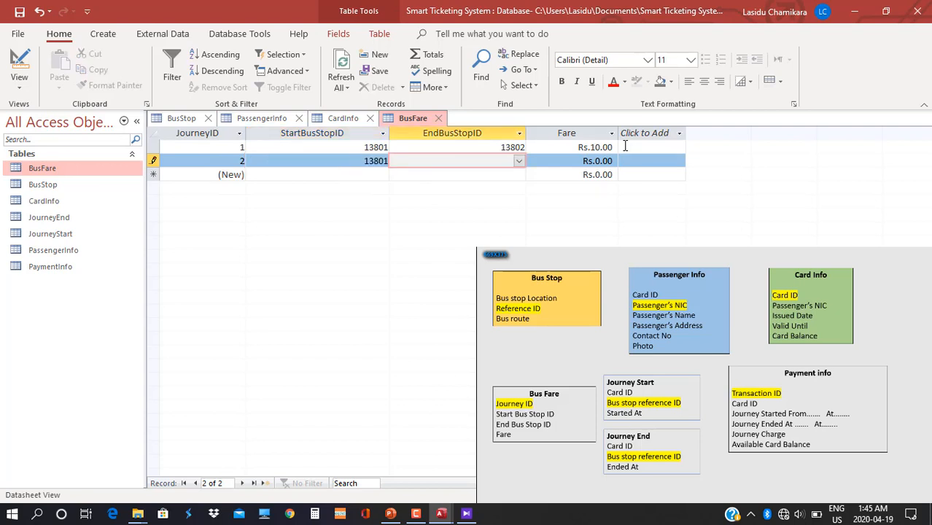
pyautogui.write('1')
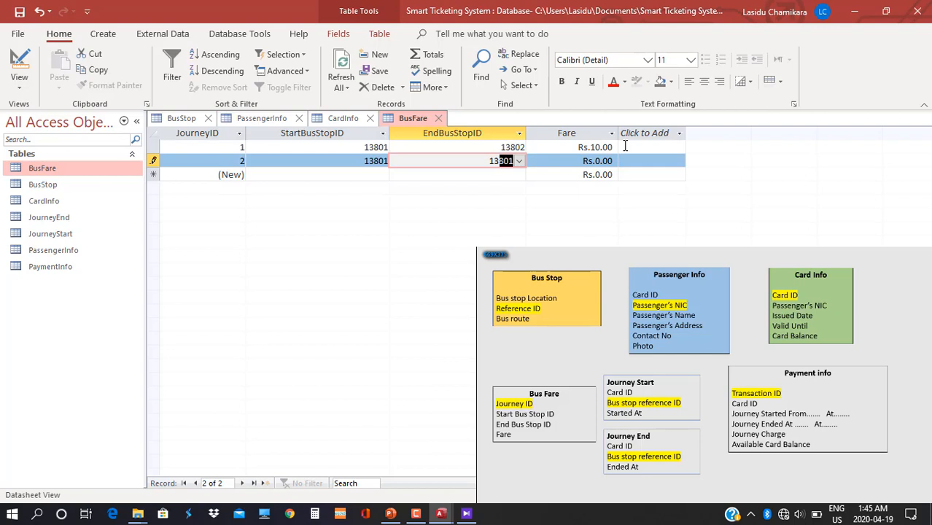
pyautogui.write('3803')
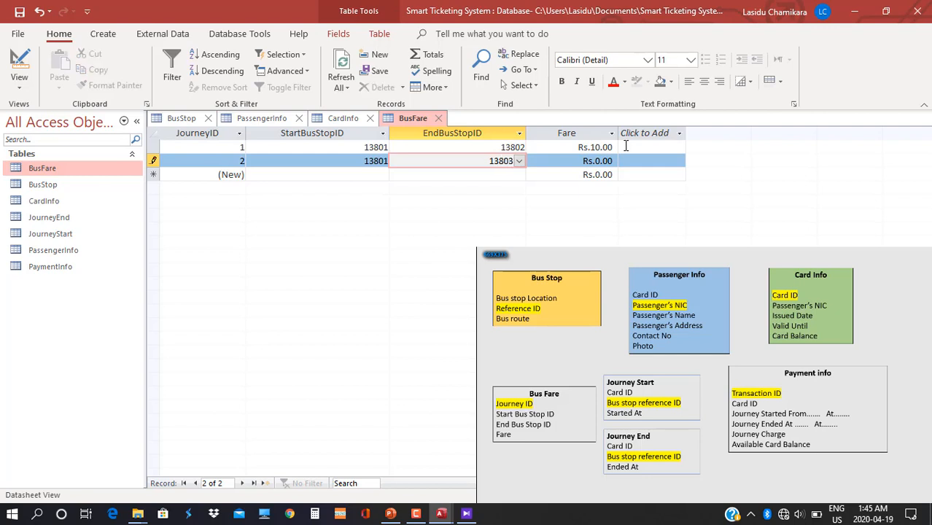
pyautogui.press('Tab')
pyautogui.write('20')
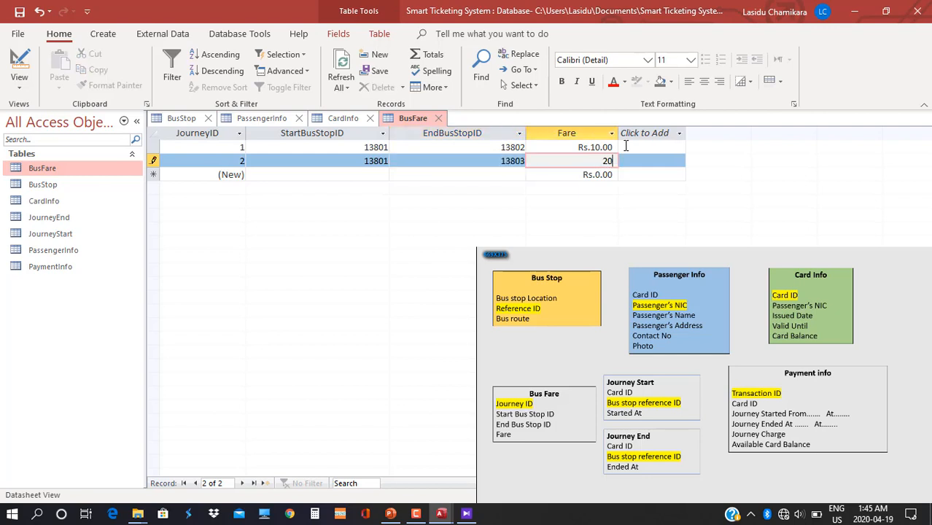
pyautogui.press('Tab')
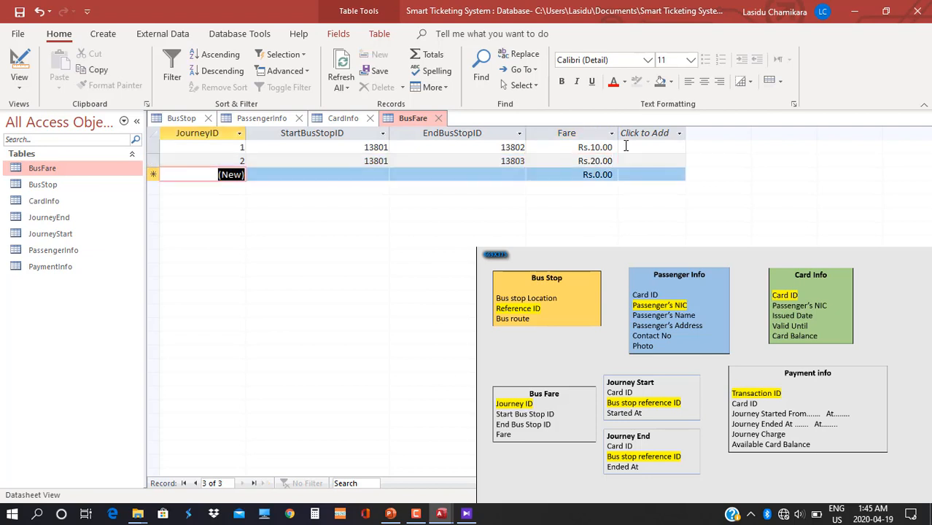
# Add journey 3 from stop 13801 to 13804 with fare 30.
pyautogui.write('13801')
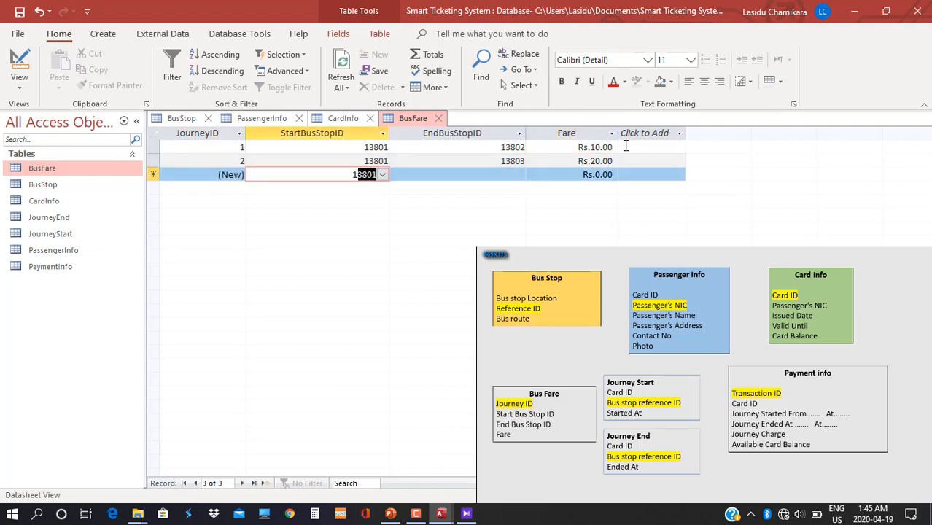
pyautogui.press('Tab')
pyautogui.write('13')
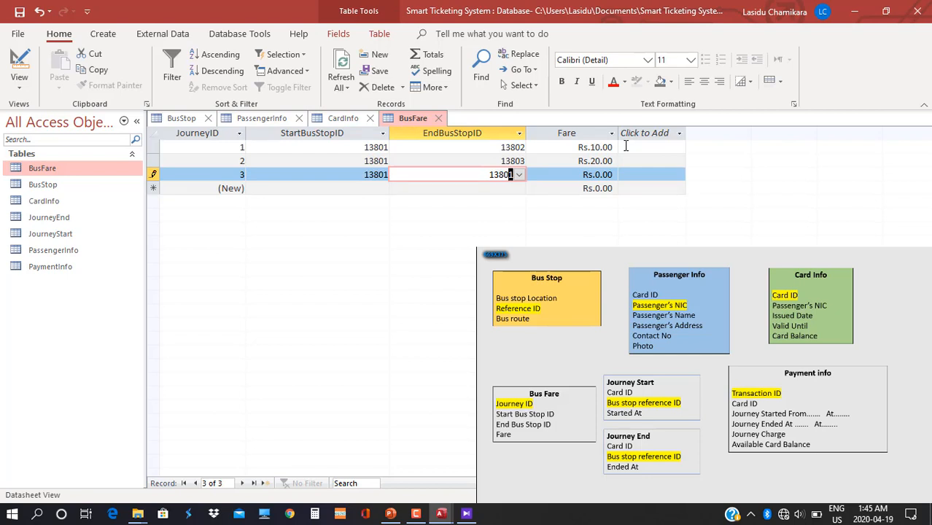
pyautogui.write('804')
pyautogui.press('Tab')
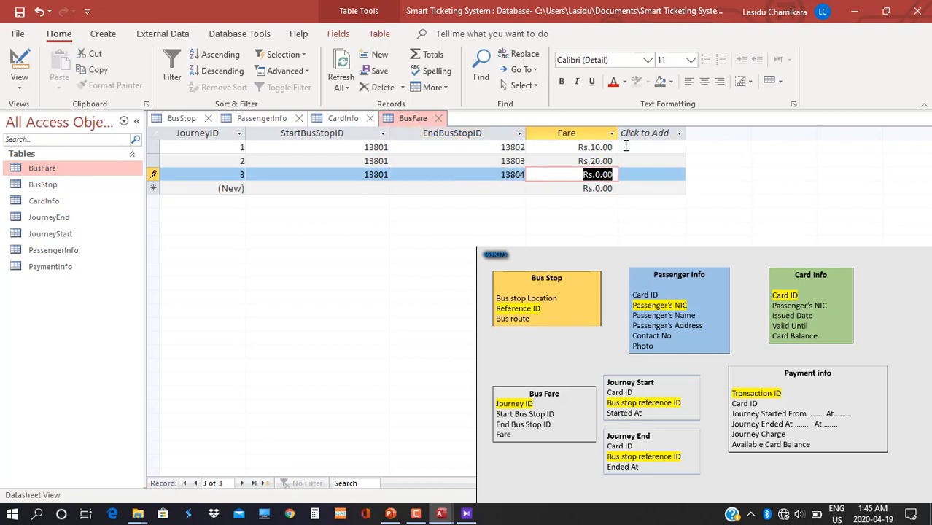
pyautogui.write('30')
pyautogui.press('Tab')
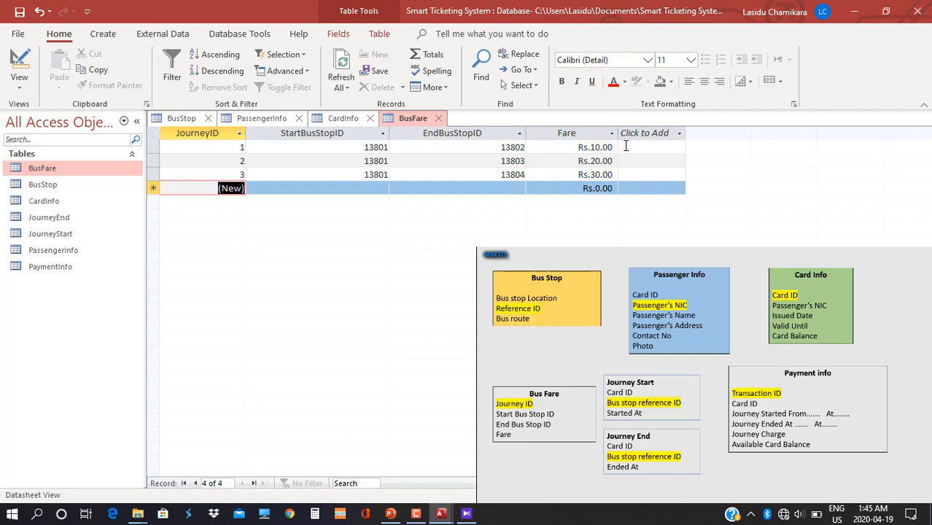
# Add journey 4 from stop 13801 to 13805 with fare 40.
pyautogui.press('Tab')
pyautogui.write('1')
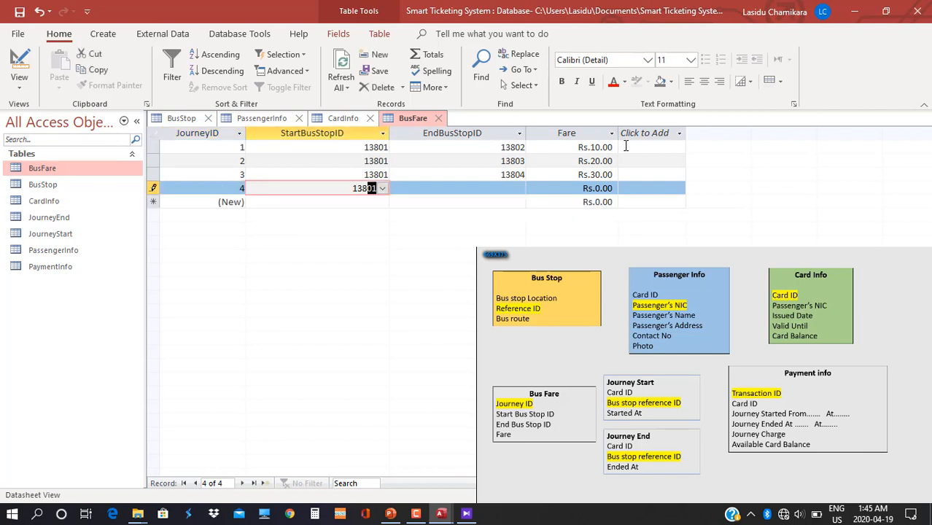
pyautogui.write('3801')
pyautogui.press('Tab')
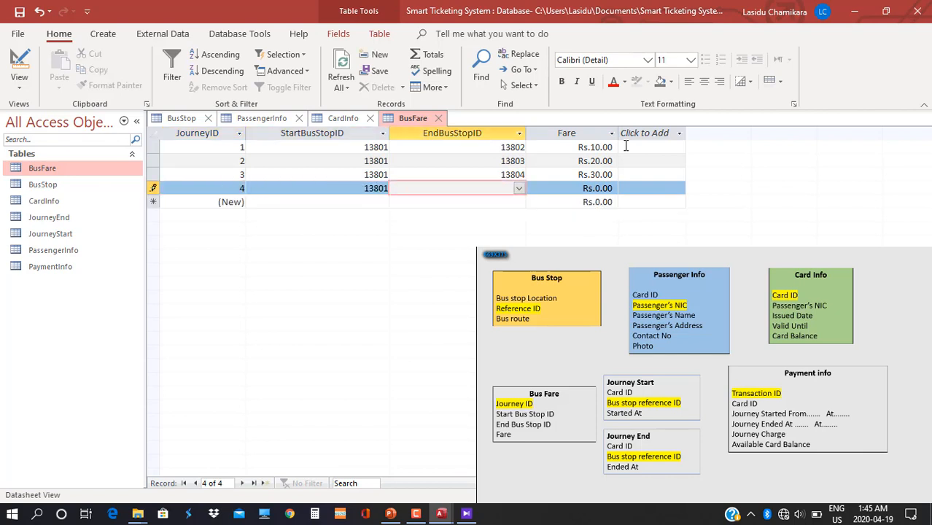
pyautogui.write('13805')
pyautogui.press('Tab')
pyautogui.write('40')
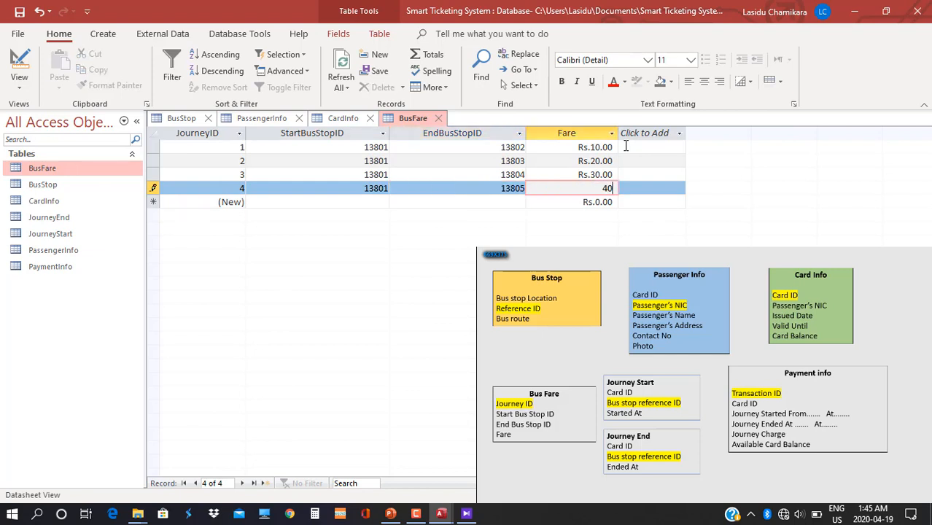
pyautogui.press('Tab')
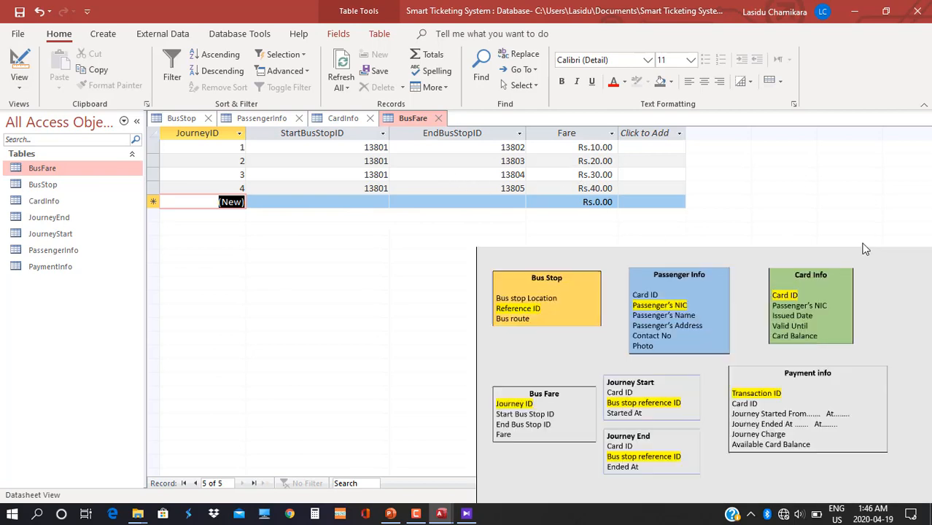
# Set the start stop of new journeys 5 through 8 to 13802 Nugegoda.
pyautogui.click(866, 261)
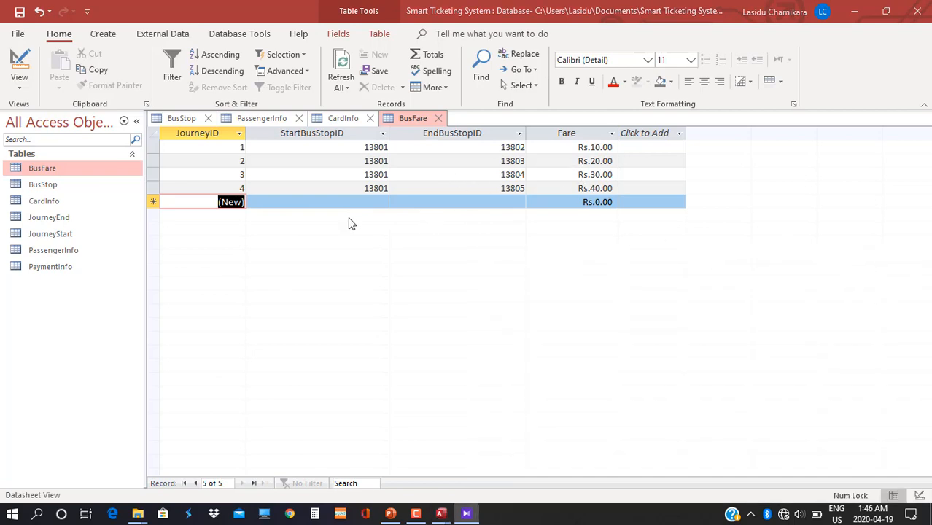
pyautogui.click(295, 201)
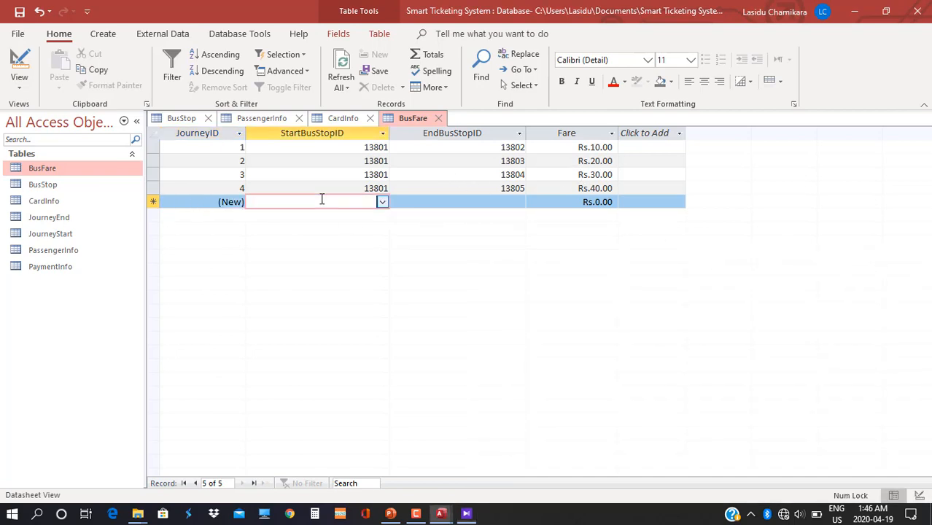
pyautogui.click(382, 203)
pyautogui.click(357, 228)
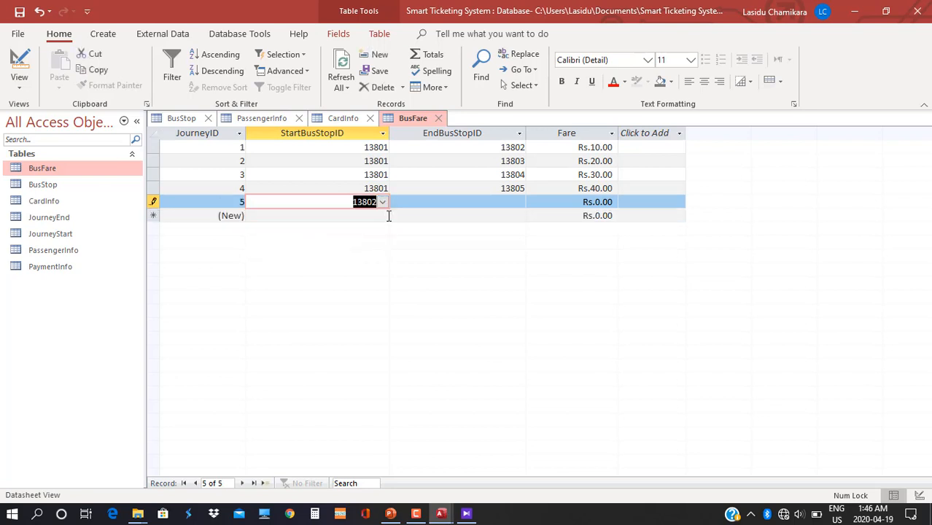
pyautogui.click(381, 216)
pyautogui.click(380, 217)
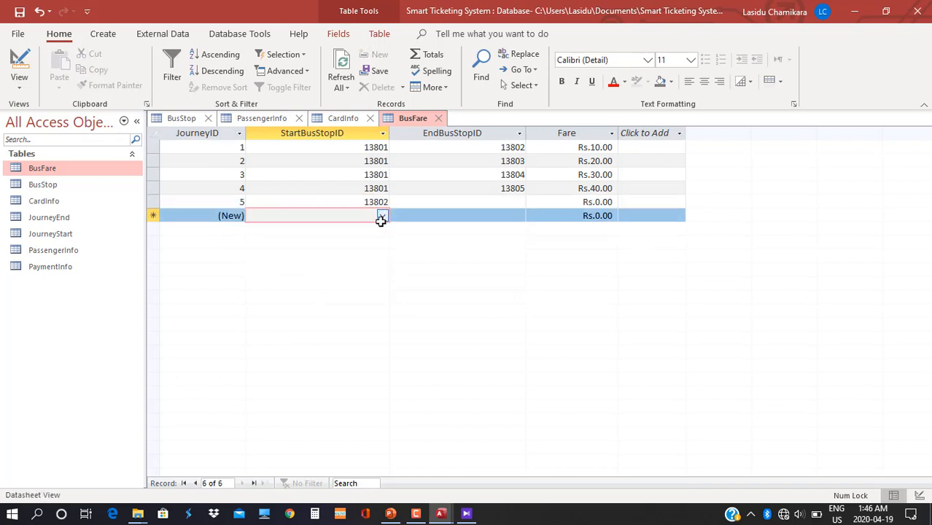
pyautogui.click(382, 216)
pyautogui.click(374, 241)
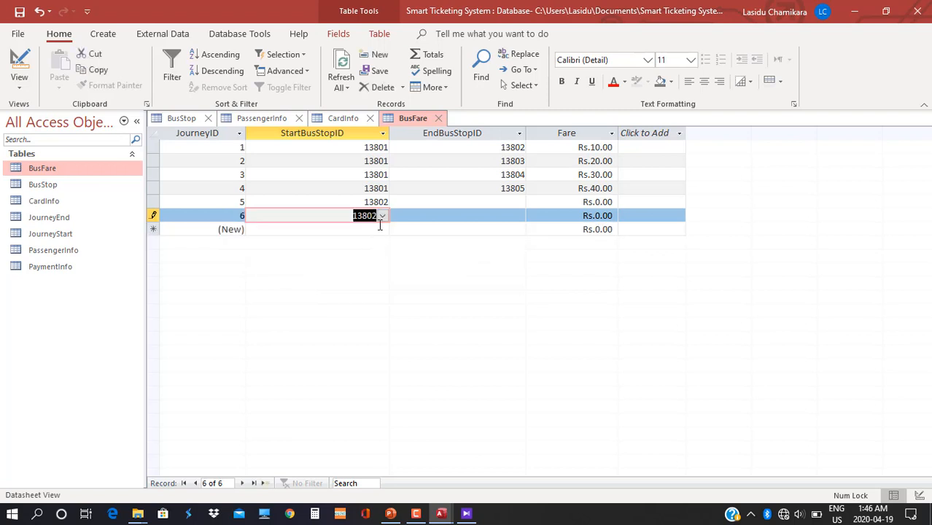
pyautogui.click(380, 229)
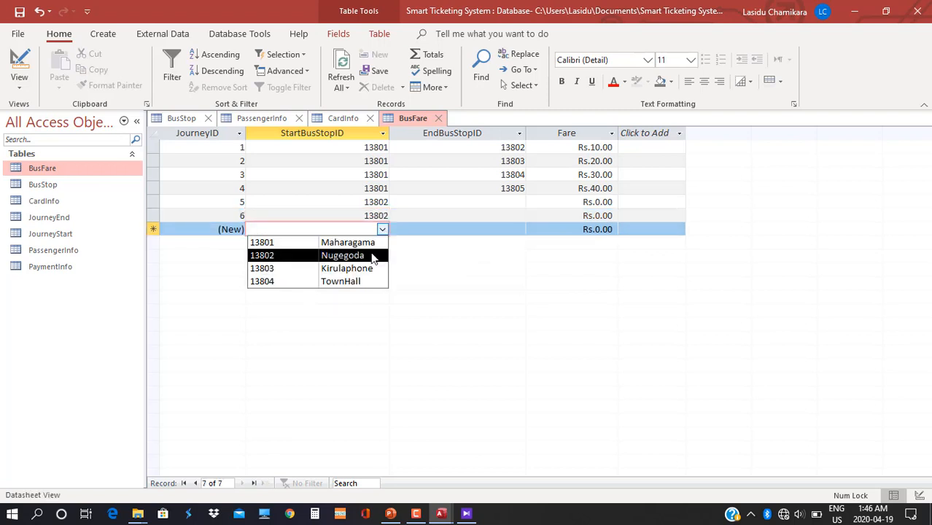
pyautogui.click(373, 256)
pyautogui.click(382, 244)
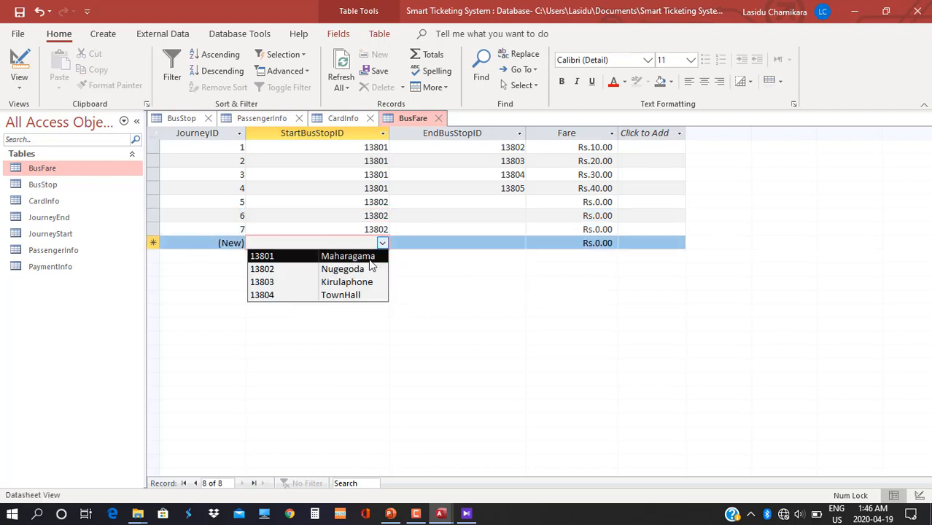
pyautogui.click(372, 269)
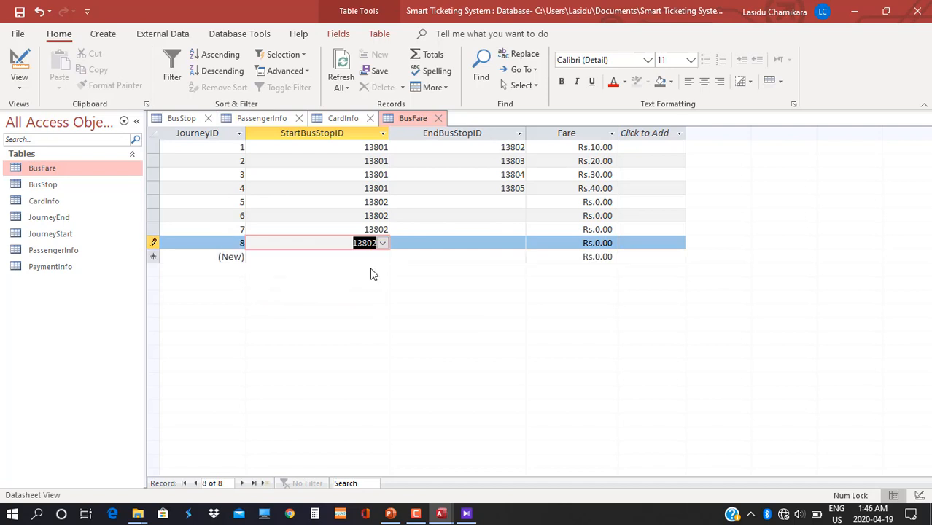
# Give journeys 5 and 6 end stops 13801 and 13802, then select record 5.
pyautogui.click(519, 202)
pyautogui.click(508, 216)
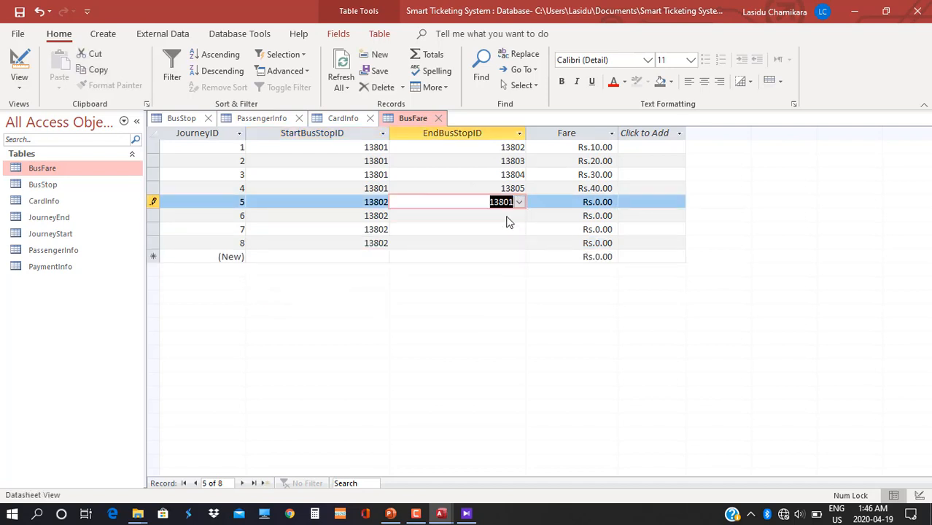
pyautogui.click(519, 216)
pyautogui.click(519, 215)
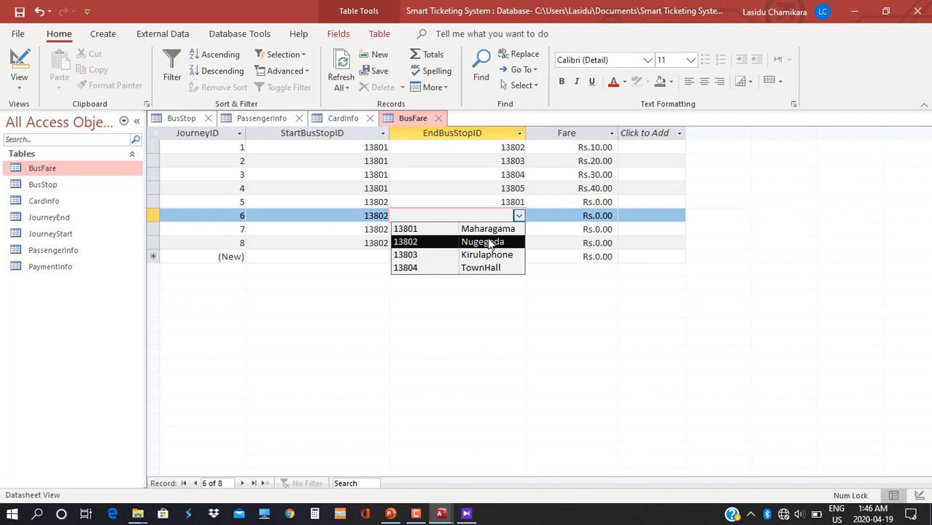
pyautogui.click(492, 243)
pyautogui.click(519, 229)
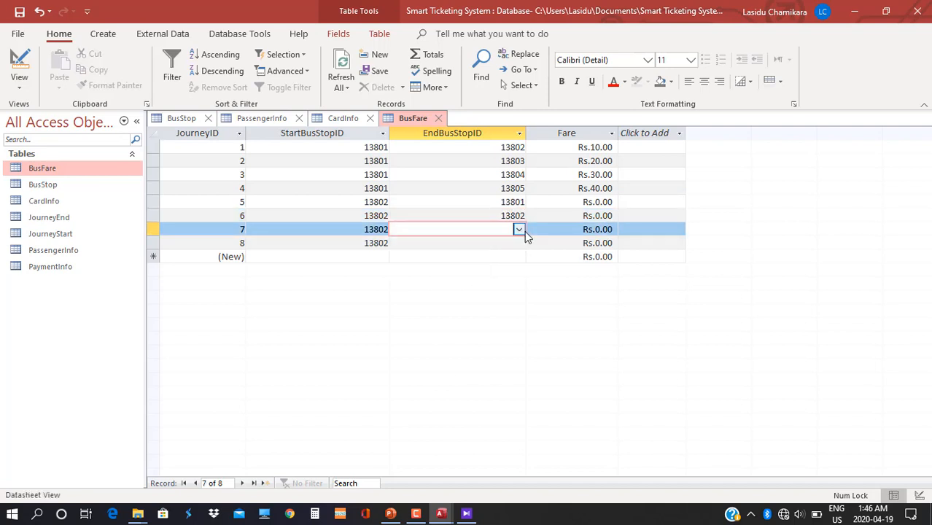
pyautogui.click(523, 219)
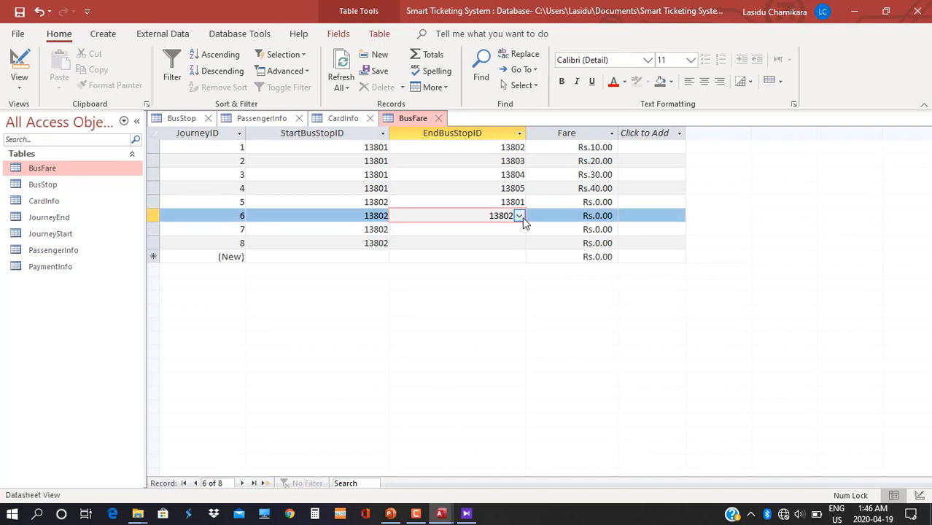
pyautogui.click(519, 216)
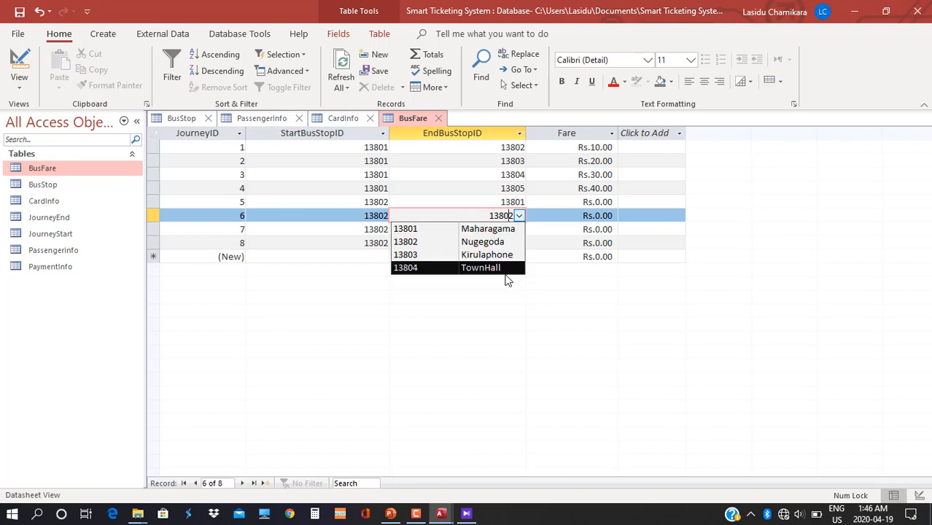
pyautogui.click(532, 292)
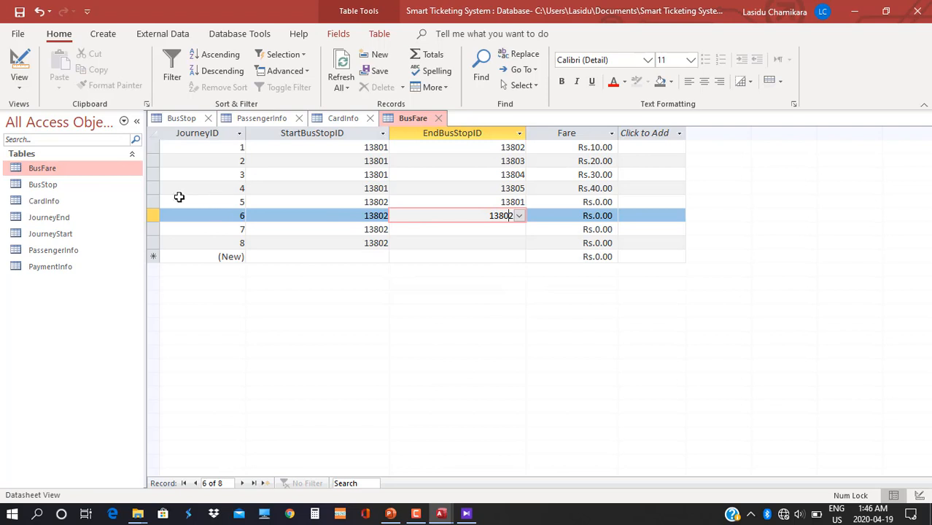
pyautogui.click(155, 203)
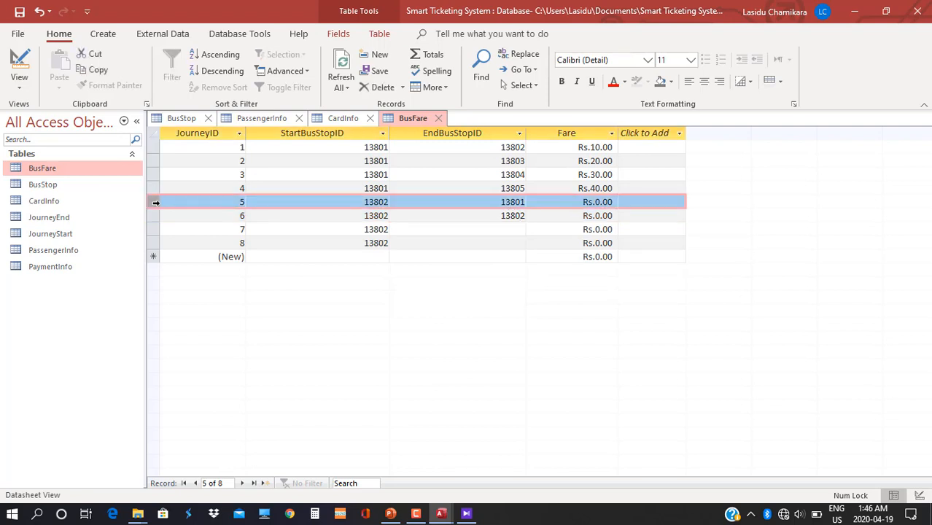
# Delete BusFare record 4 and confirm the deletion.
pyautogui.click(153, 188)
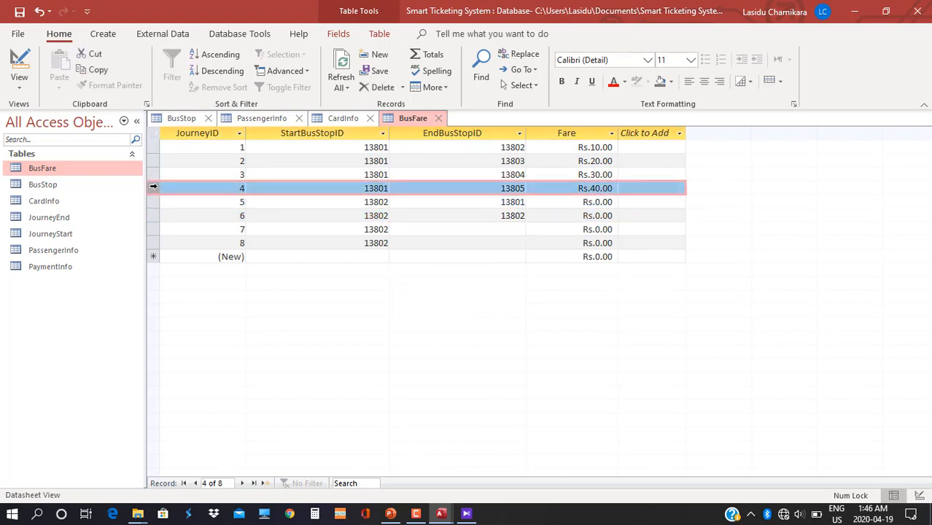
pyautogui.press('Delete')
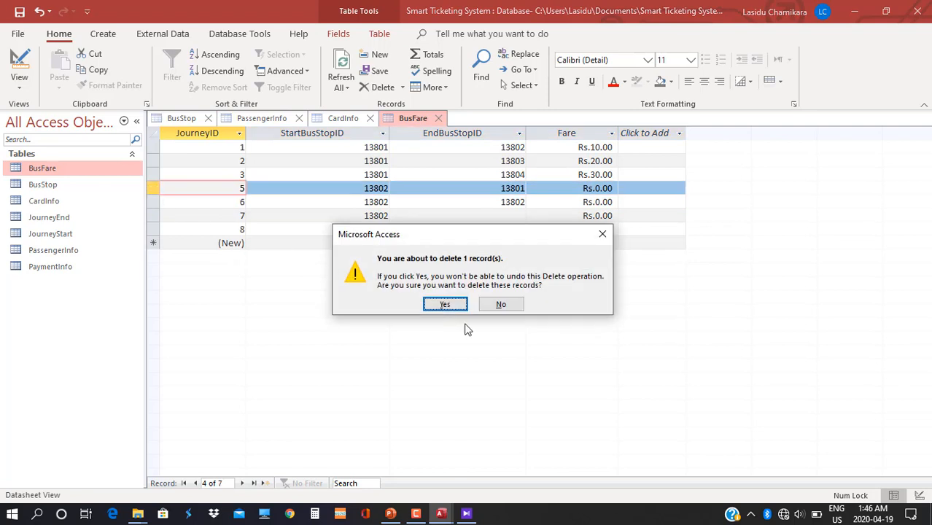
pyautogui.click(444, 305)
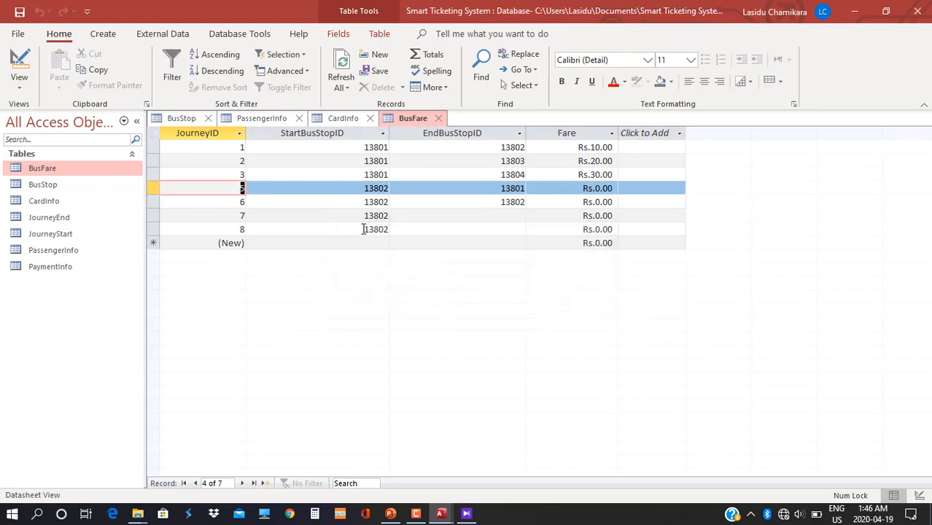
# Delete records 5 through 8 together and confirm.
pyautogui.moveTo(153, 188); pyautogui.dragTo(153, 243)
pyautogui.press('Delete')
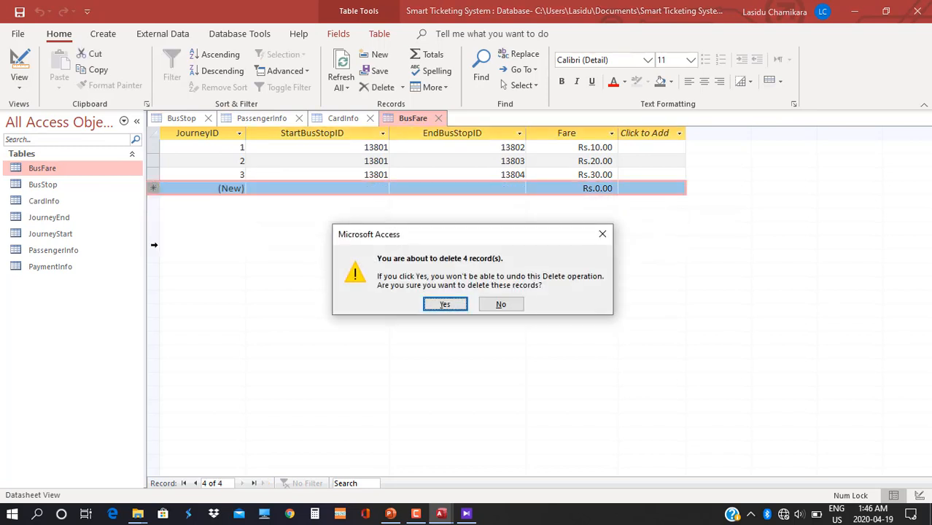
pyautogui.press('Return')
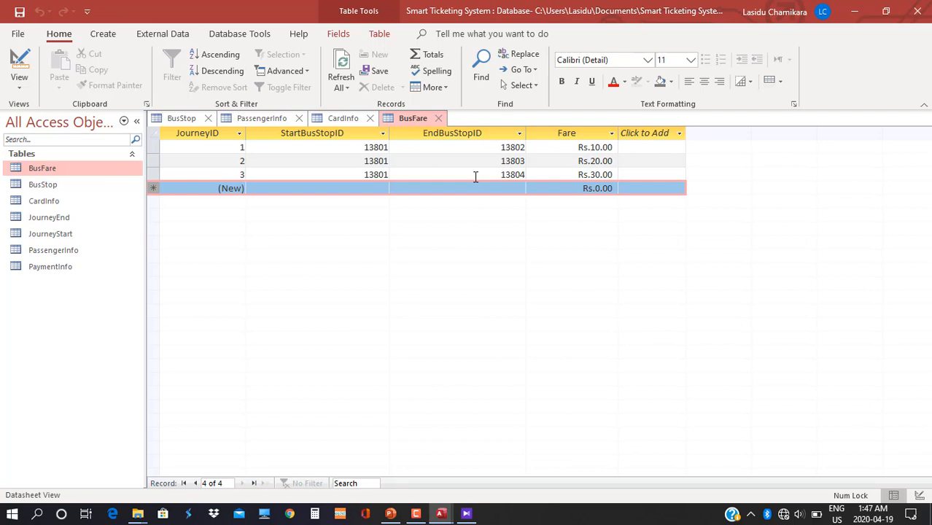
pyautogui.click(376, 188)
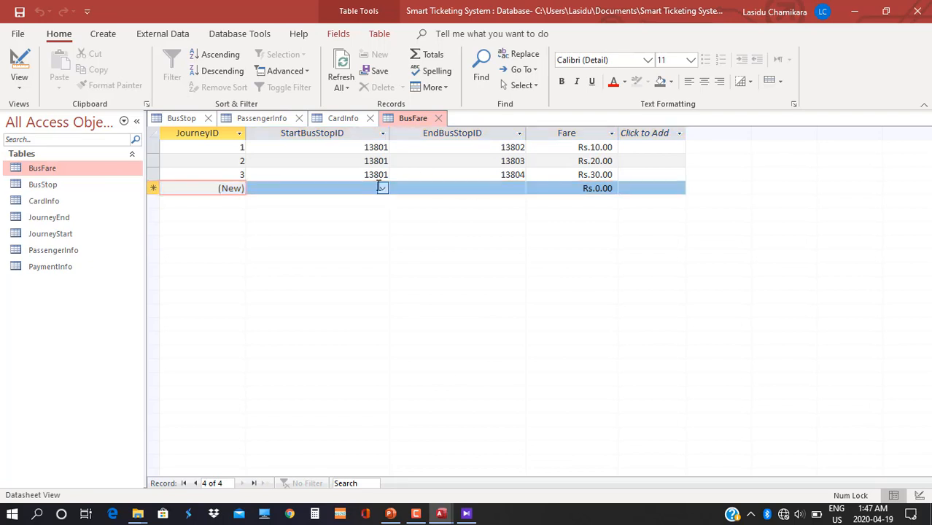
pyautogui.click(381, 189)
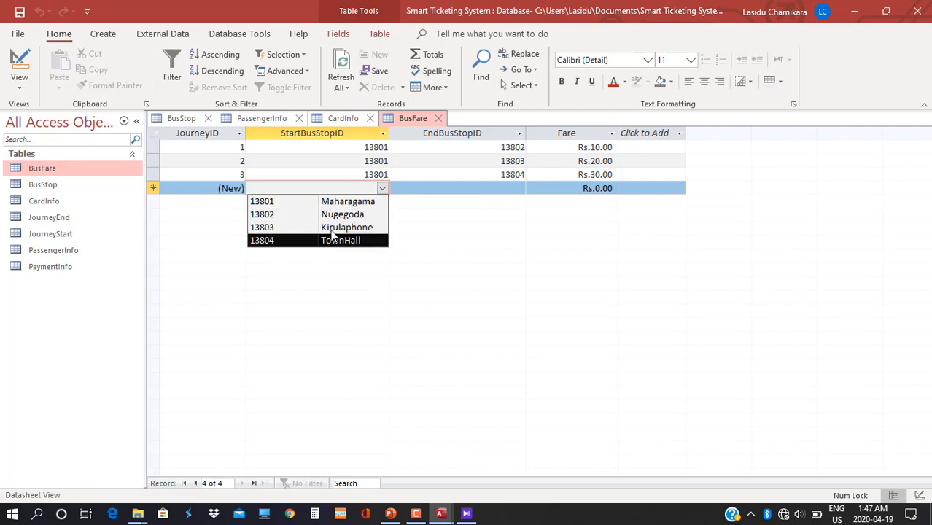
# Open the BusStop table, commit the Pettah 13805 row and save the table.
pyautogui.click(436, 234)
pyautogui.doubleClick(43, 184)
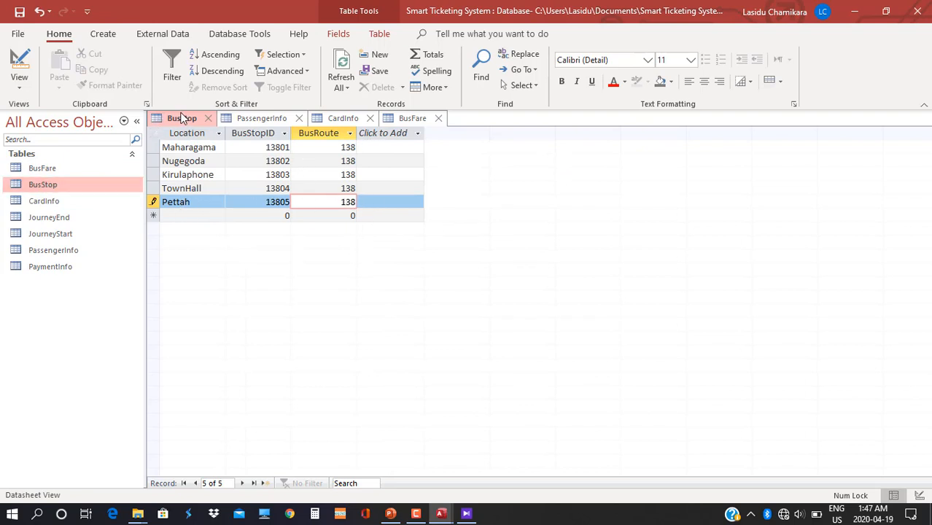
pyautogui.press('Tab')
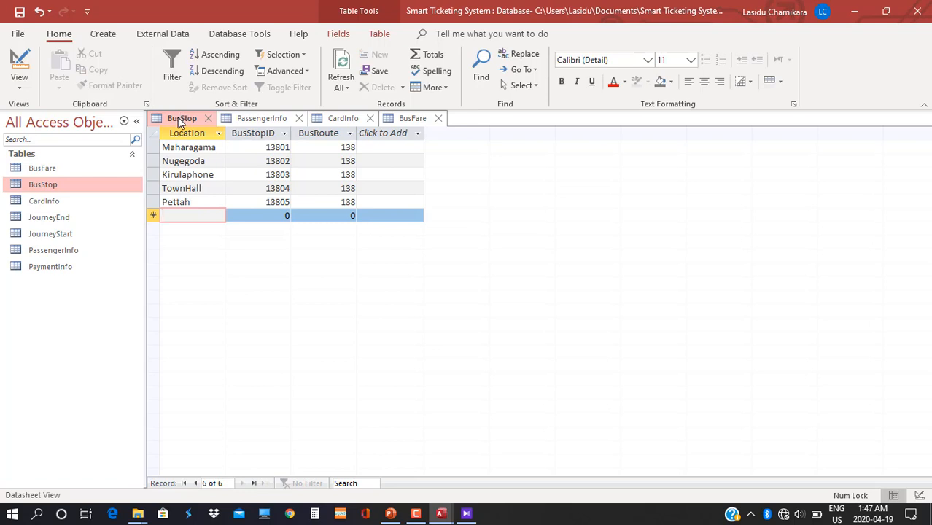
pyautogui.rightClick(182, 123)
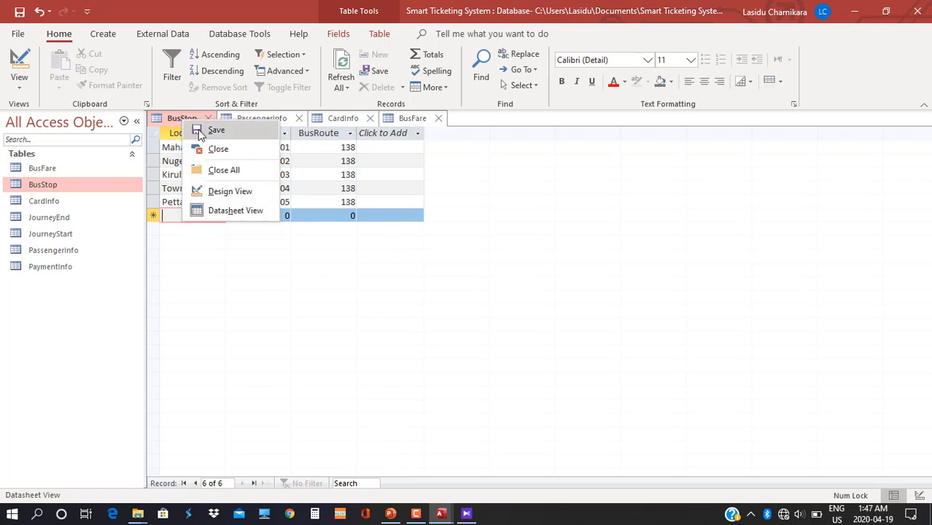
pyautogui.click(202, 127)
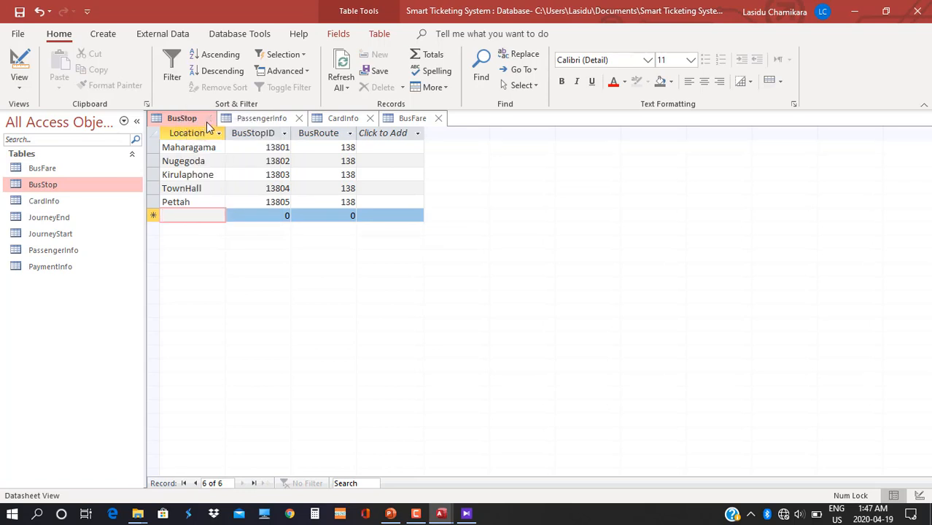
# Return to BusFare and refresh all data so Pettah is available.
pyautogui.click(412, 119)
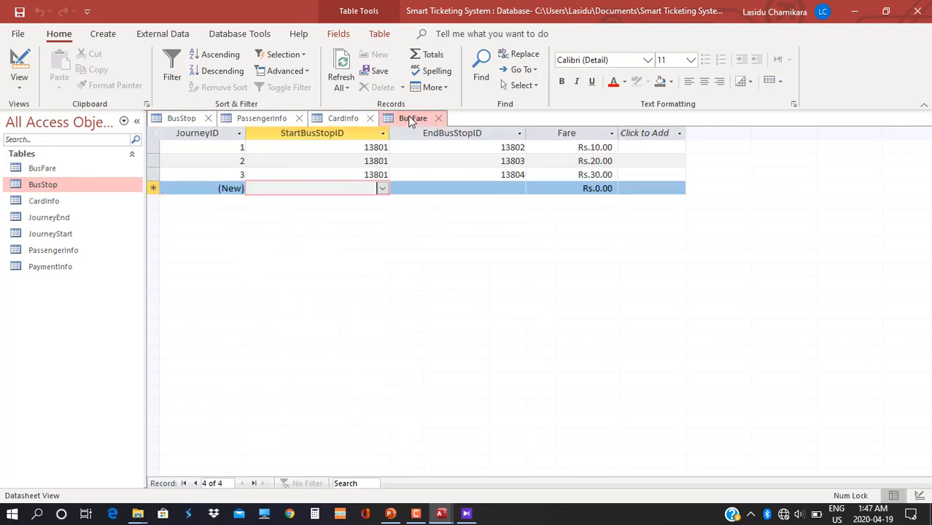
pyautogui.click(348, 88)
pyautogui.click(361, 104)
# Add a journey from stop 13801 to 13805 Pettah with a fare of Rs.40.00.
pyautogui.click(374, 184)
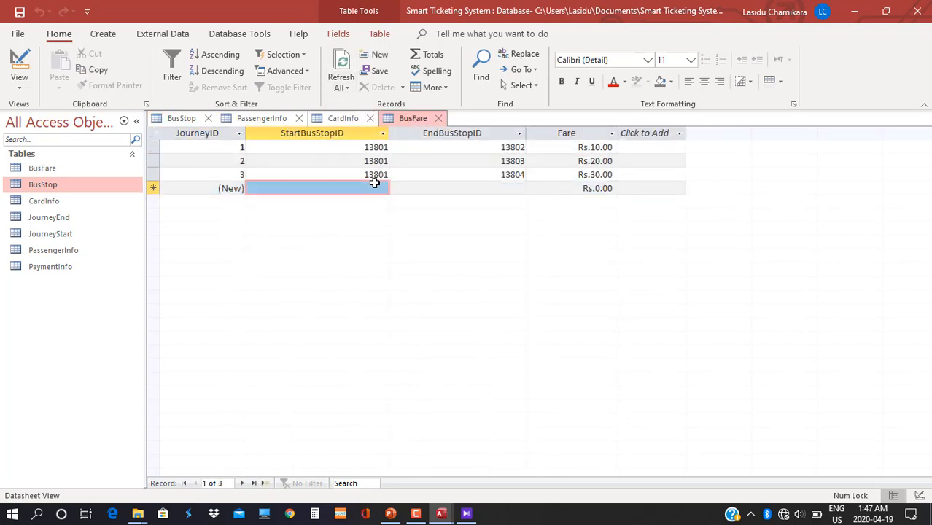
pyautogui.click(376, 186)
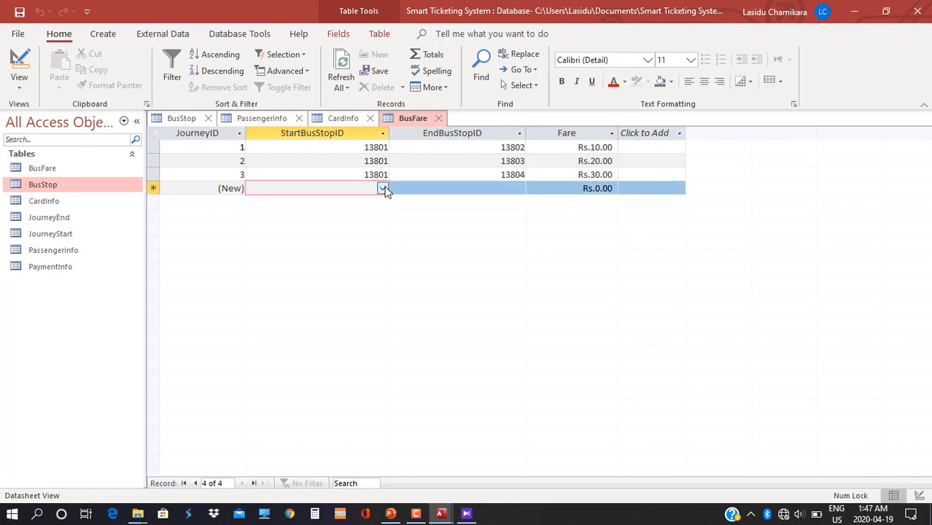
pyautogui.click(382, 188)
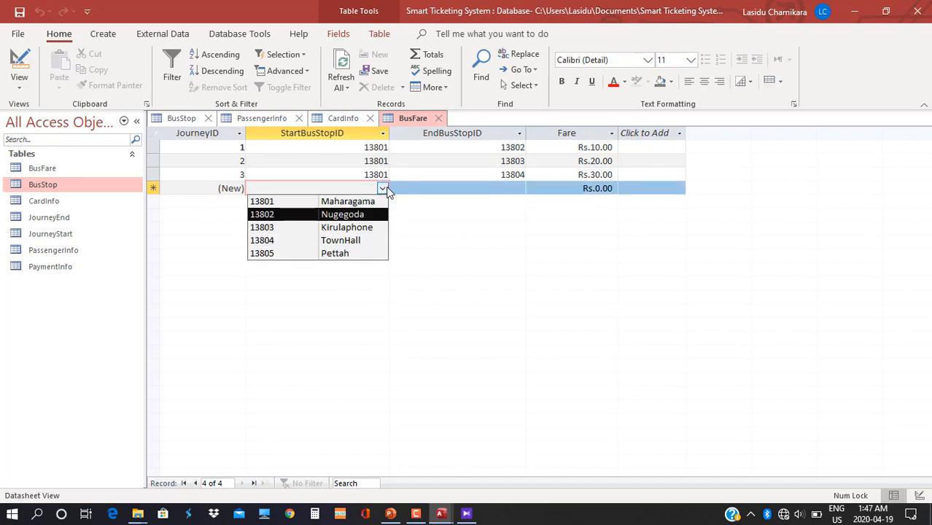
pyautogui.click(397, 193)
pyautogui.click(382, 189)
pyautogui.click(376, 201)
pyautogui.click(505, 189)
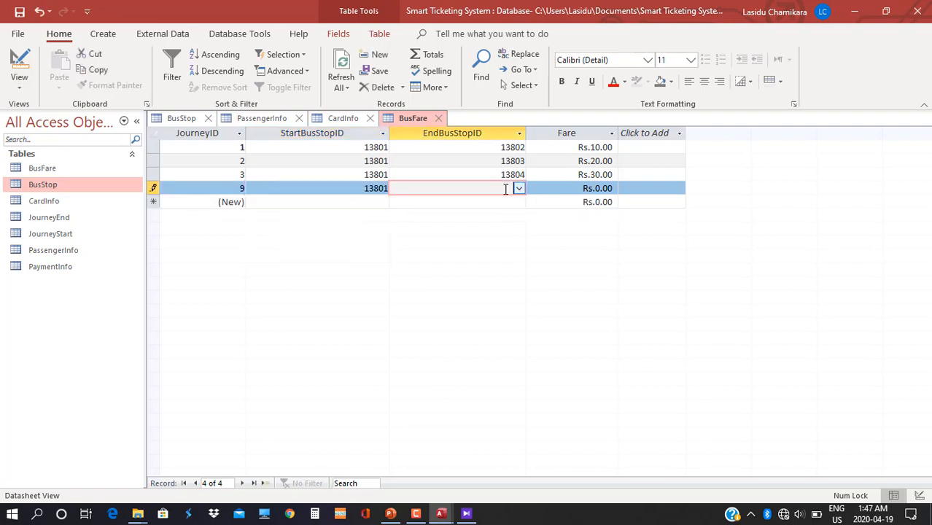
pyautogui.click(518, 189)
pyautogui.click(478, 252)
pyautogui.press('Tab')
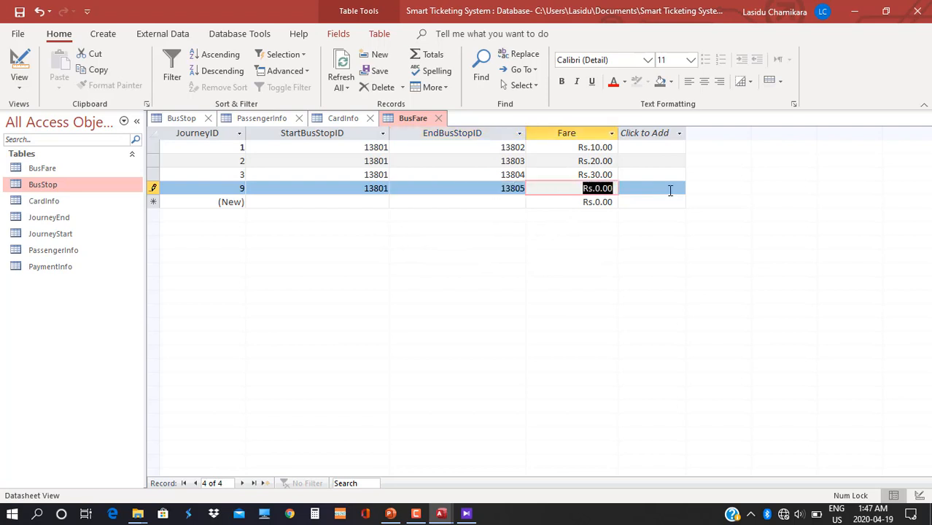
pyautogui.write('40')
pyautogui.press('Tab')
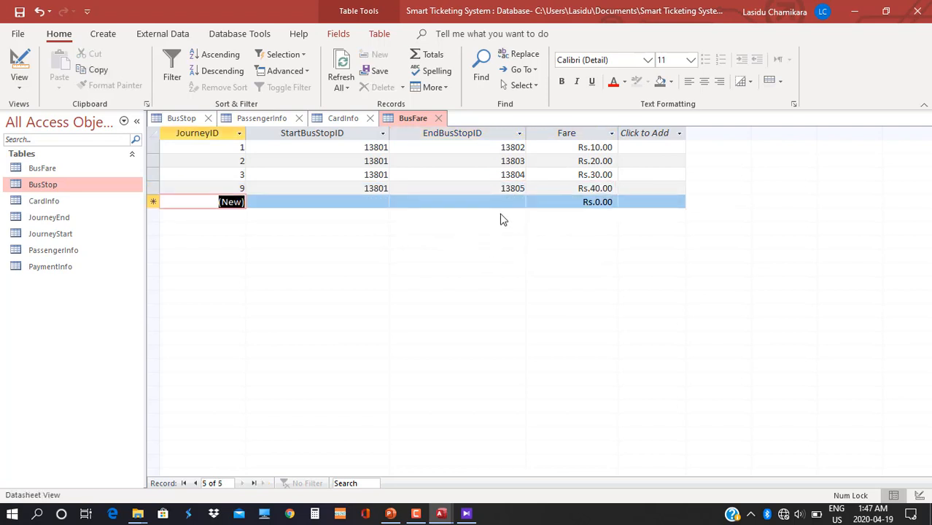
# Set 13802 as the start stop for four new journey records.
pyautogui.click(371, 202)
pyautogui.click(358, 227)
pyautogui.click(382, 216)
pyautogui.click(360, 242)
pyautogui.click(382, 230)
pyautogui.click(361, 256)
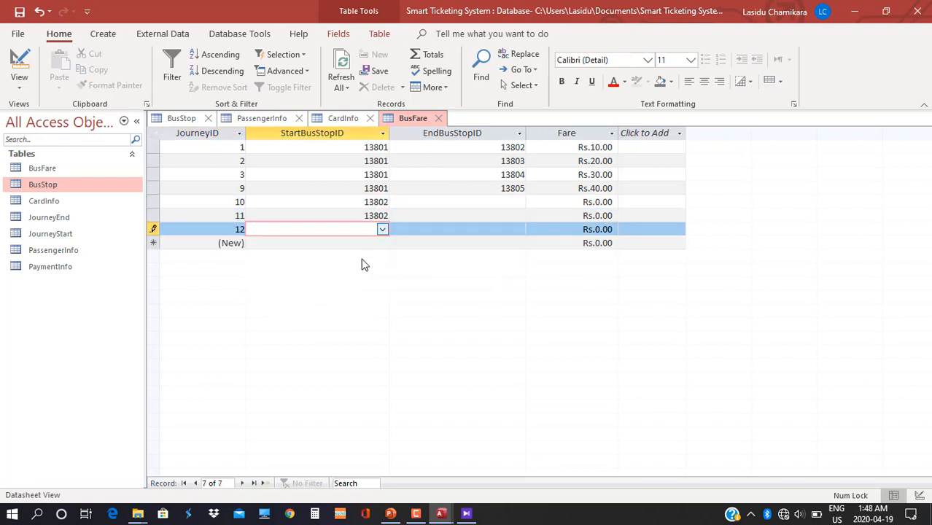
pyautogui.click(382, 243)
pyautogui.click(358, 268)
# Give the four 13802 journeys end stops 13801, 13803, 13804 and 13805.
pyautogui.click(519, 203)
pyautogui.click(514, 215)
pyautogui.click(519, 215)
pyautogui.click(511, 255)
pyautogui.click(519, 229)
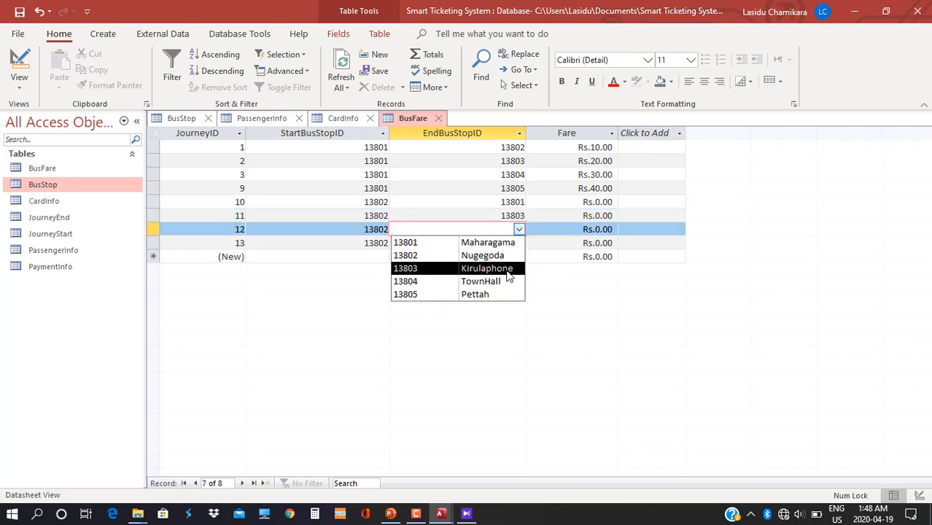
pyautogui.click(510, 282)
pyautogui.click(519, 242)
pyautogui.click(510, 308)
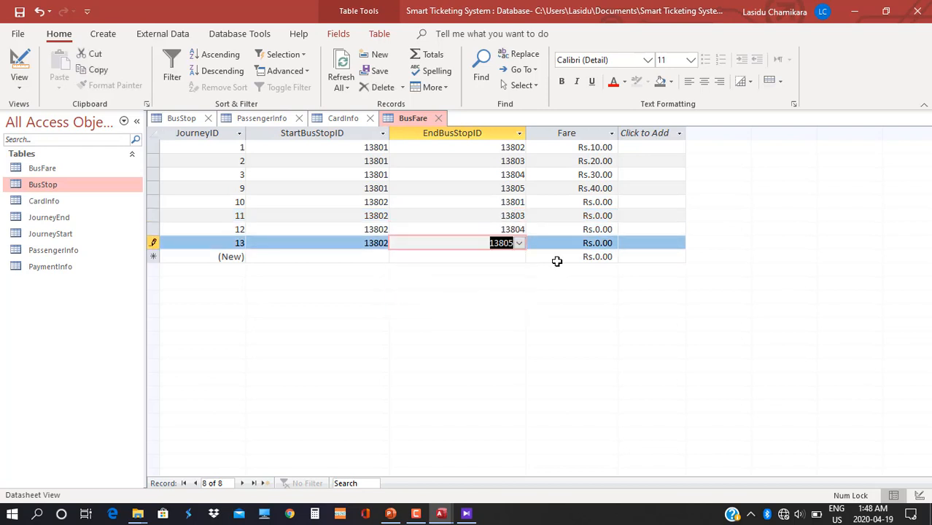
# Enter fares of Rs.10, 10, 20 and 30 for the four 13802 journeys.
pyautogui.click(561, 202)
pyautogui.write('10')
pyautogui.press('Return')
pyautogui.press('Return')
pyautogui.press('1')
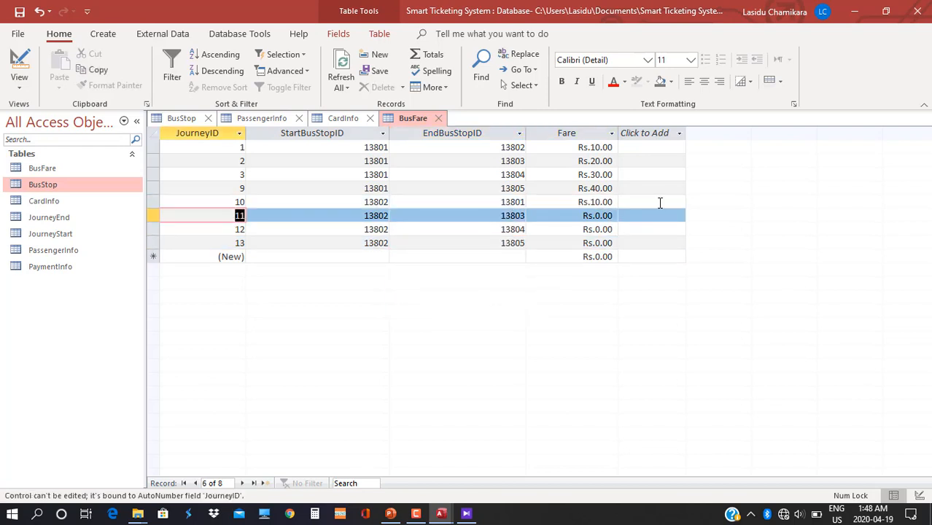
pyautogui.press('Right')
pyautogui.press('Right')
pyautogui.press('Right')
pyautogui.press('Right')
pyautogui.press('Left')
pyautogui.write('10')
pyautogui.press('Down')
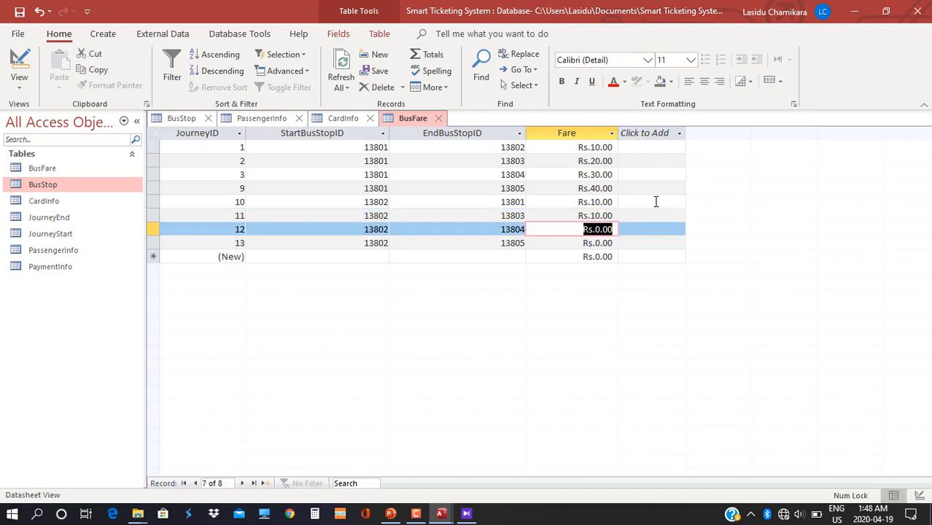
pyautogui.write('20')
pyautogui.press('Down')
pyautogui.write('30')
pyautogui.press('Down')
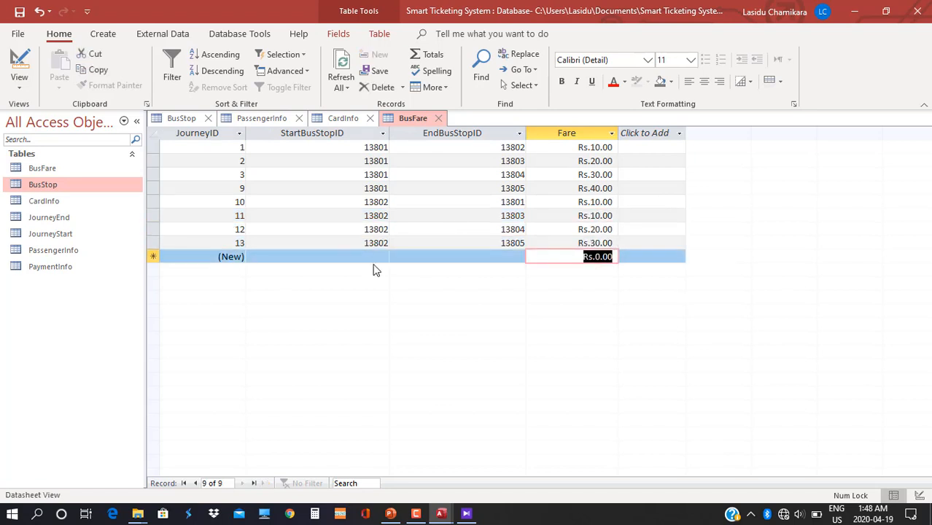
# Set 13803 as the start stop for four new journey records.
pyautogui.click(382, 257)
pyautogui.click(353, 296)
pyautogui.click(382, 271)
pyautogui.click(359, 309)
pyautogui.click(382, 285)
pyautogui.click(358, 323)
pyautogui.click(383, 298)
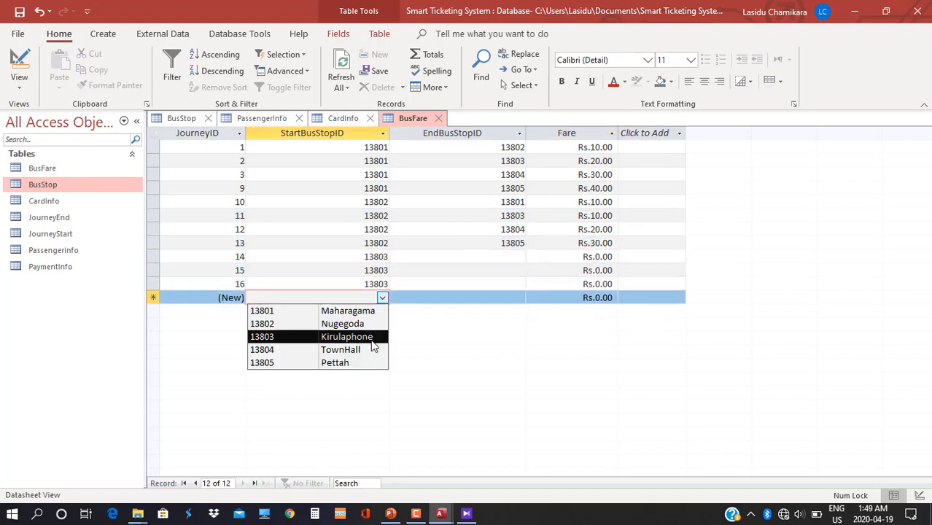
pyautogui.click(372, 338)
# Give the 13803 journeys end stops 13801, 13802, 13804 and 13805.
pyautogui.click(518, 258)
pyautogui.click(503, 270)
pyautogui.click(519, 271)
pyautogui.click(503, 297)
pyautogui.click(520, 285)
pyautogui.click(482, 336)
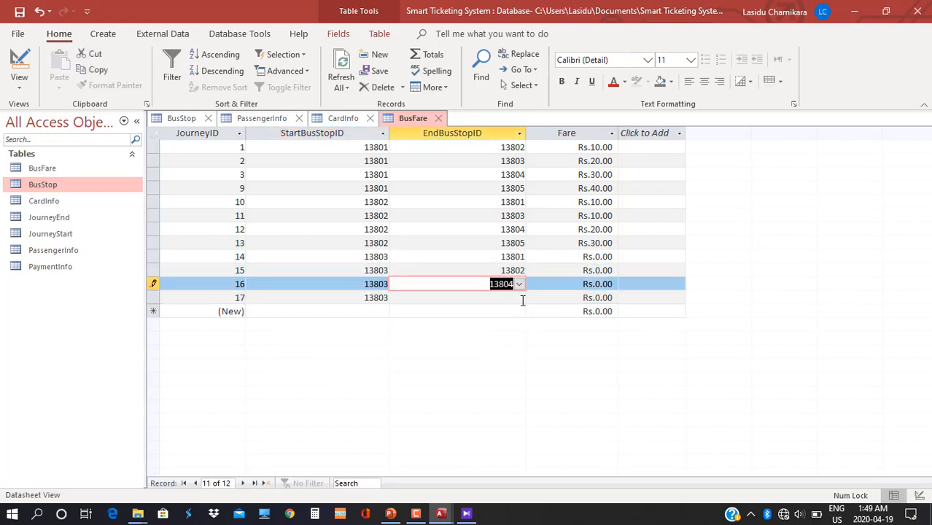
pyautogui.click(519, 298)
pyautogui.click(503, 362)
# Enter fares of Rs.20, 10 and 10 for the 13803 journeys.
pyautogui.click(583, 257)
pyautogui.write('20')
pyautogui.press('Down')
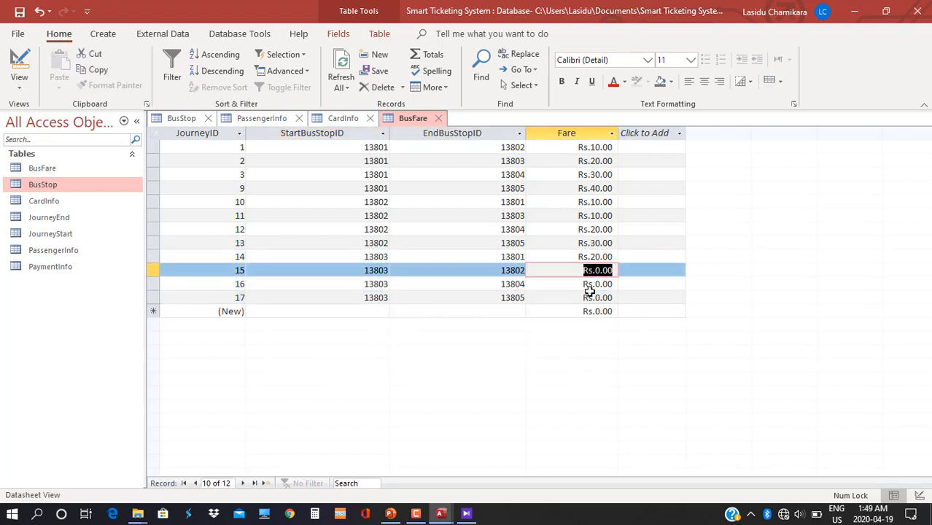
pyautogui.write('10')
pyautogui.press('Down')
pyautogui.write('10')
pyautogui.press('Down')
# Set 13804 as the start stop for four new journey records.
pyautogui.click(381, 312)
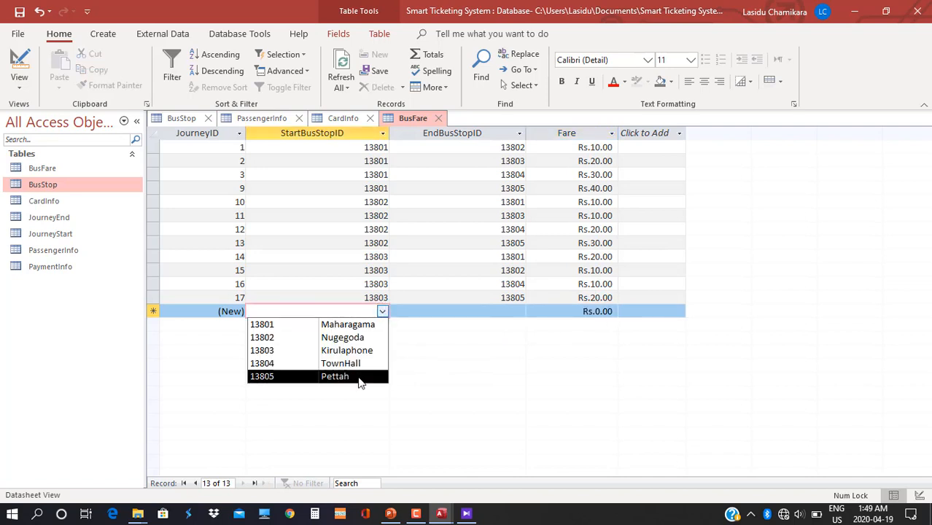
pyautogui.click(359, 364)
pyautogui.click(381, 325)
pyautogui.click(363, 378)
pyautogui.click(388, 338)
pyautogui.click(382, 338)
pyautogui.click(361, 391)
pyautogui.click(382, 352)
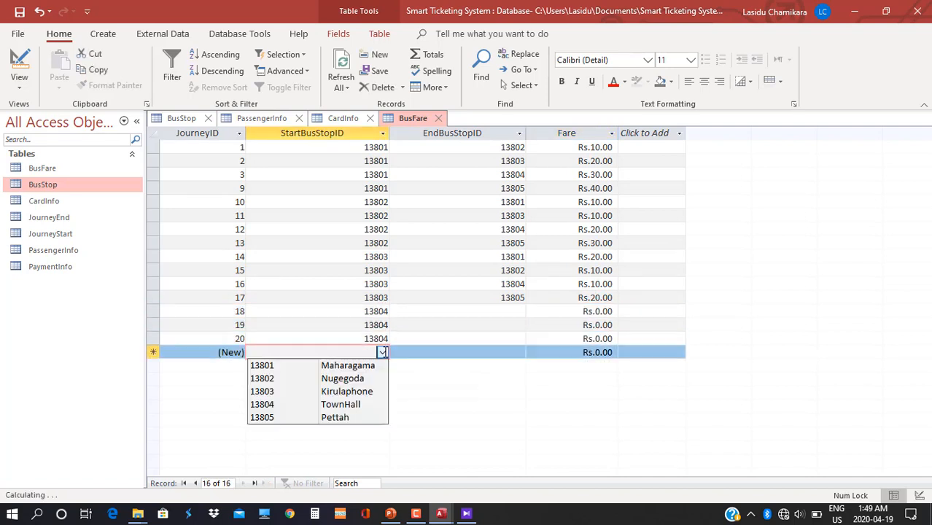
pyautogui.click(362, 403)
# Give the 13804 journeys end stops 13801, 13802, 13803 and 13805.
pyautogui.click(519, 311)
pyautogui.click(502, 325)
pyautogui.click(518, 325)
pyautogui.click(502, 352)
pyautogui.click(518, 338)
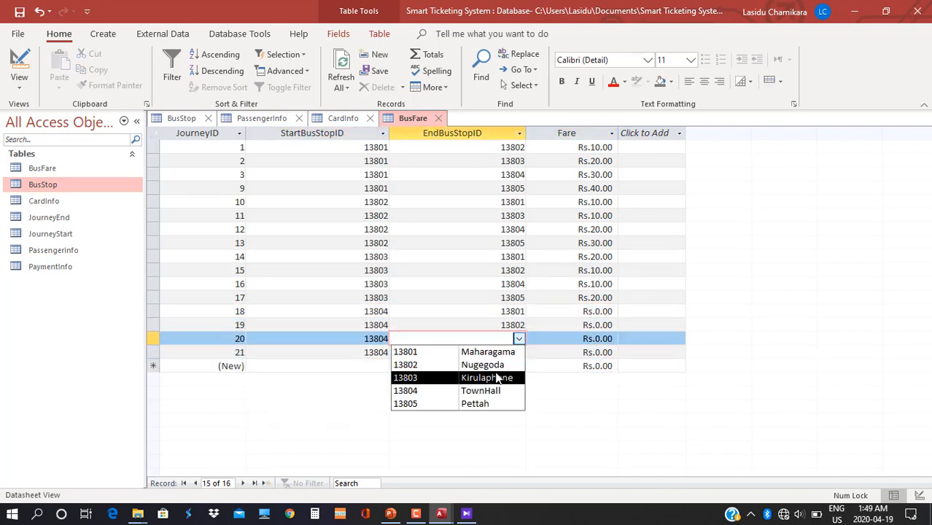
pyautogui.click(498, 377)
pyautogui.click(518, 352)
pyautogui.click(498, 416)
# Enter fares of Rs.30, 20, 10 and 10 for the 13804 journeys.
pyautogui.click(576, 311)
pyautogui.write('30')
pyautogui.press('Down')
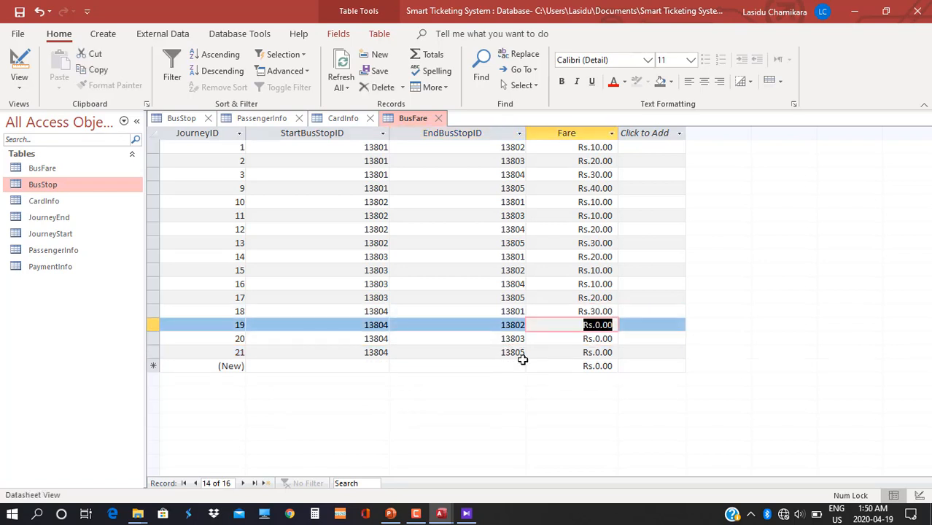
pyautogui.write('20')
pyautogui.press('Down')
pyautogui.write('10')
pyautogui.press('Down')
pyautogui.write('10')
pyautogui.press('Down')
# Set 13805 as the start stop for the new journey records.
pyautogui.click(382, 366)
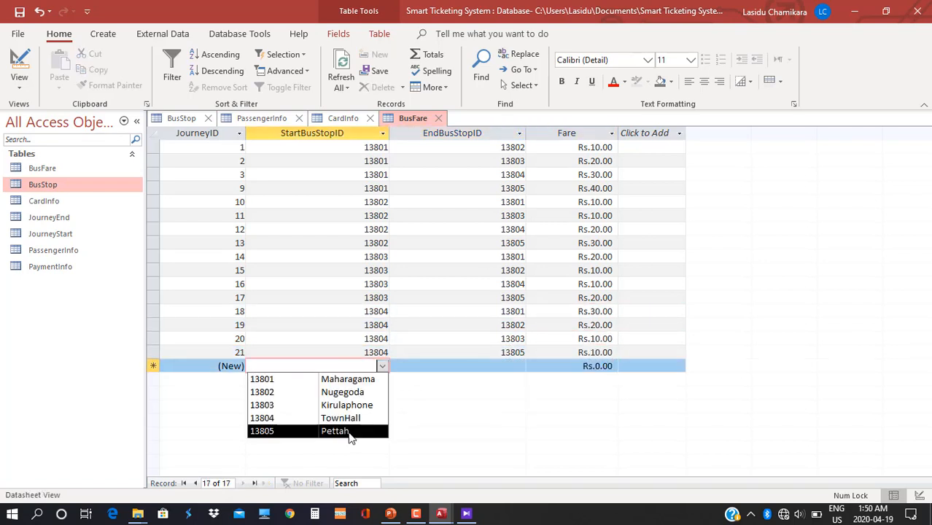
pyautogui.click(349, 432)
pyautogui.click(382, 380)
pyautogui.click(356, 444)
pyautogui.click(382, 393)
pyautogui.click(357, 458)
pyautogui.click(382, 407)
pyautogui.click(361, 472)
pyautogui.click(363, 485)
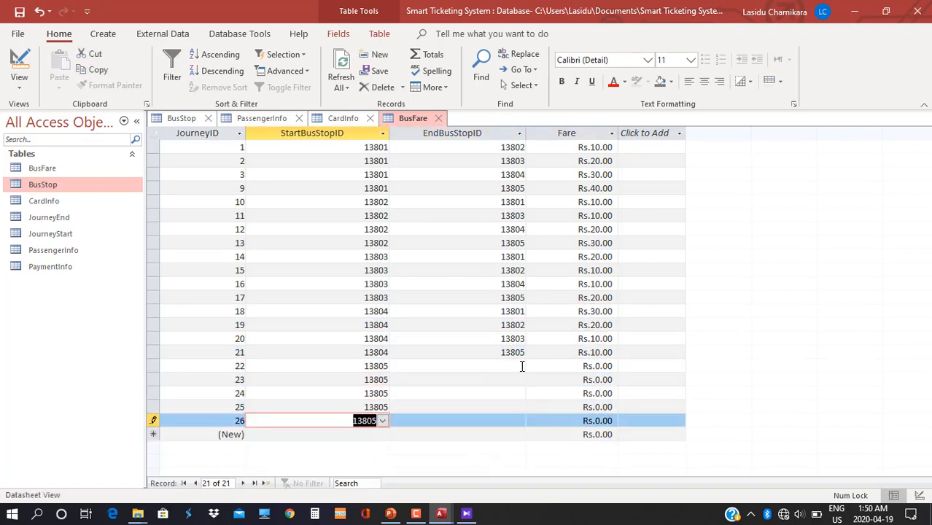
# Give the 13805 journeys end stops 13801 to 13804 and delete the extra record.
pyautogui.click(520, 366)
pyautogui.click(513, 379)
pyautogui.click(519, 379)
pyautogui.click(512, 406)
pyautogui.click(519, 393)
pyautogui.click(507, 432)
pyautogui.click(518, 407)
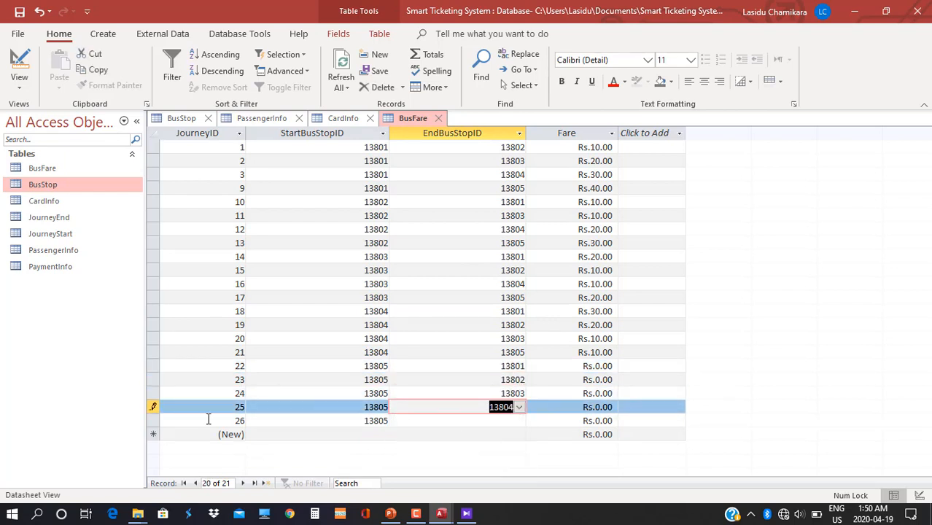
pyautogui.click(153, 421)
pyautogui.press('Delete')
# Enter fares of Rs.40, 30, 20 and 10 for the 13805 journeys.
pyautogui.click(574, 366)
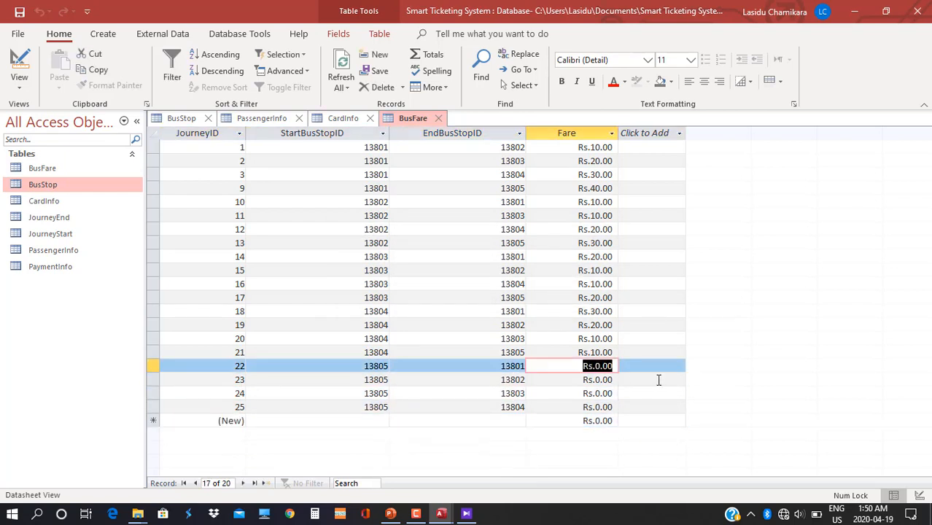
pyautogui.write('40')
pyautogui.press('Down')
pyautogui.write('30')
pyautogui.press('Down')
pyautogui.write('20')
pyautogui.press('Down')
pyautogui.write('10')
pyautogui.press('Down')
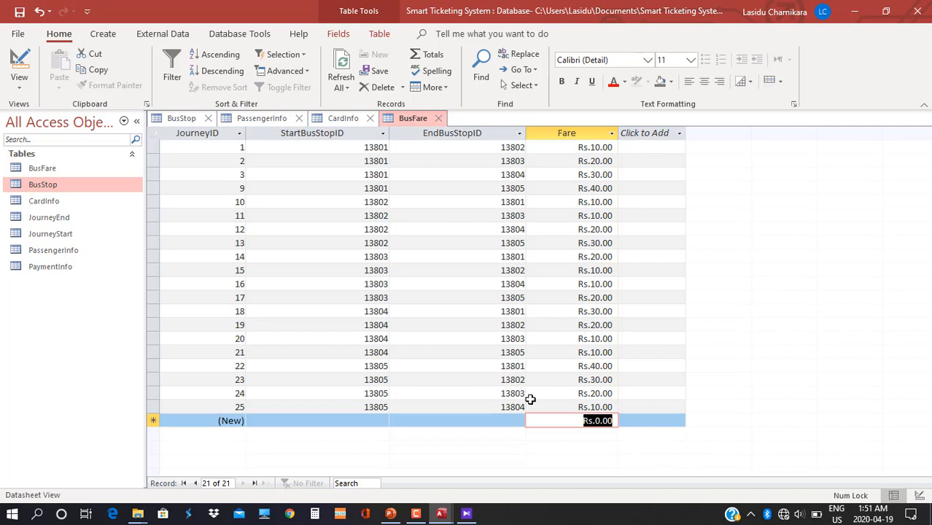
# Add journeys 27 and 28 as same-stop trips 13801→13801 and 13802→13802 at Rs.0.00.
pyautogui.click(383, 421)
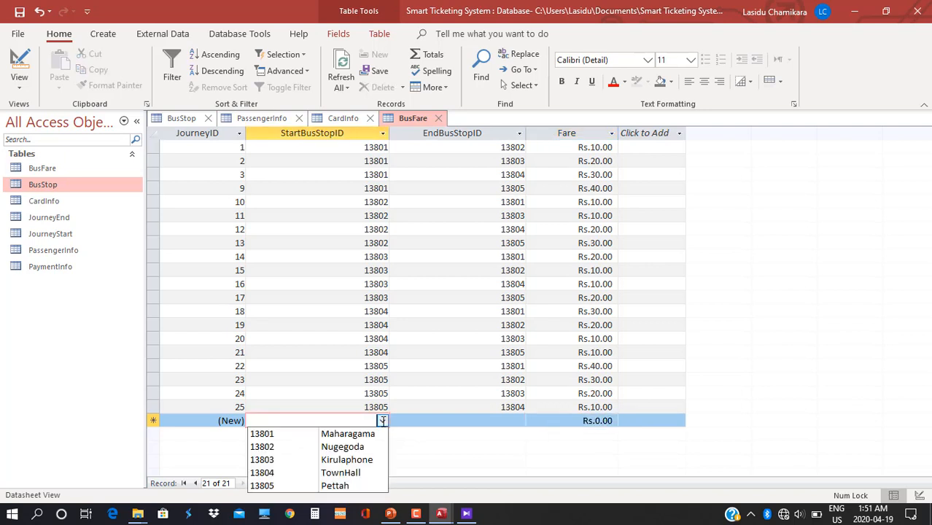
pyautogui.click(349, 433)
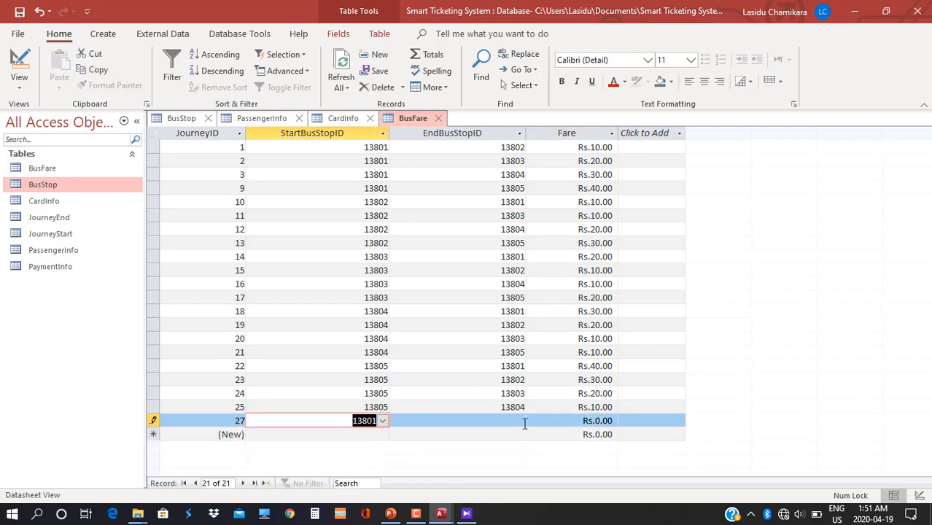
pyautogui.click(519, 421)
pyautogui.click(519, 433)
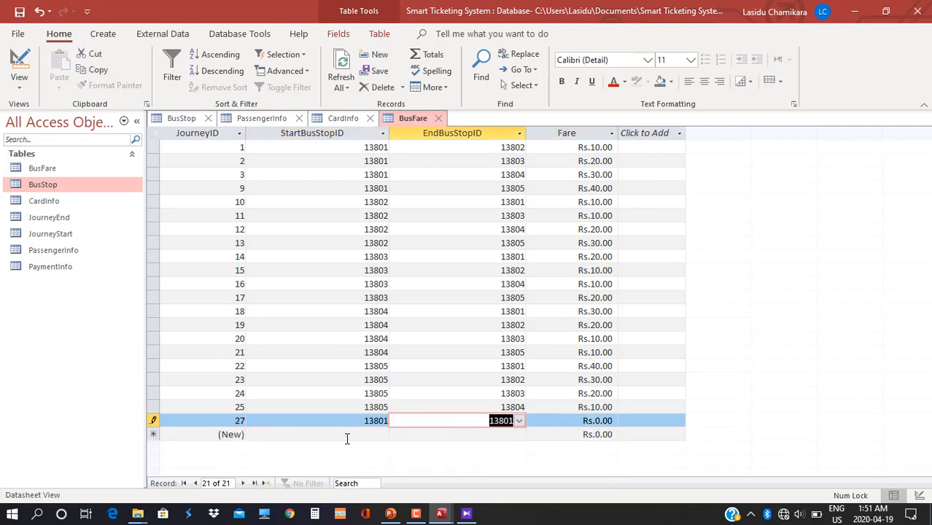
pyautogui.click(380, 434)
pyautogui.click(381, 434)
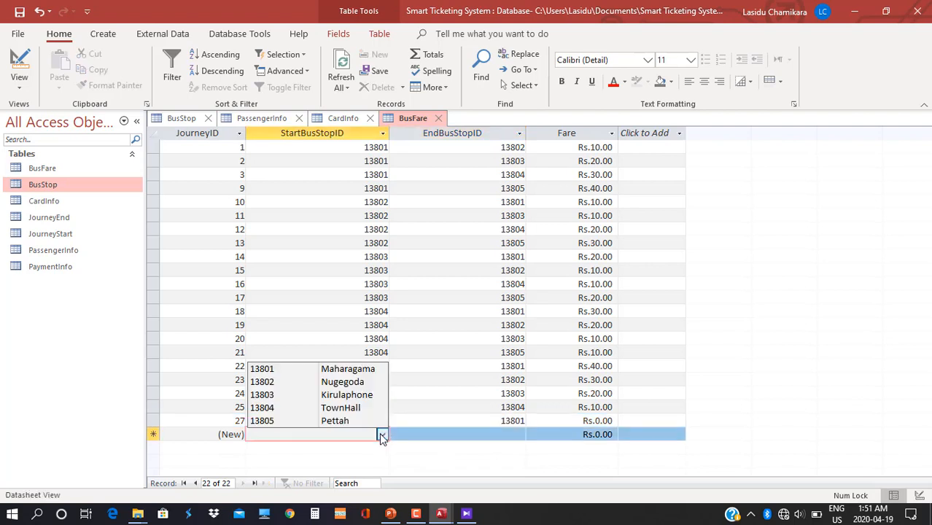
pyautogui.click(339, 386)
pyautogui.click(518, 436)
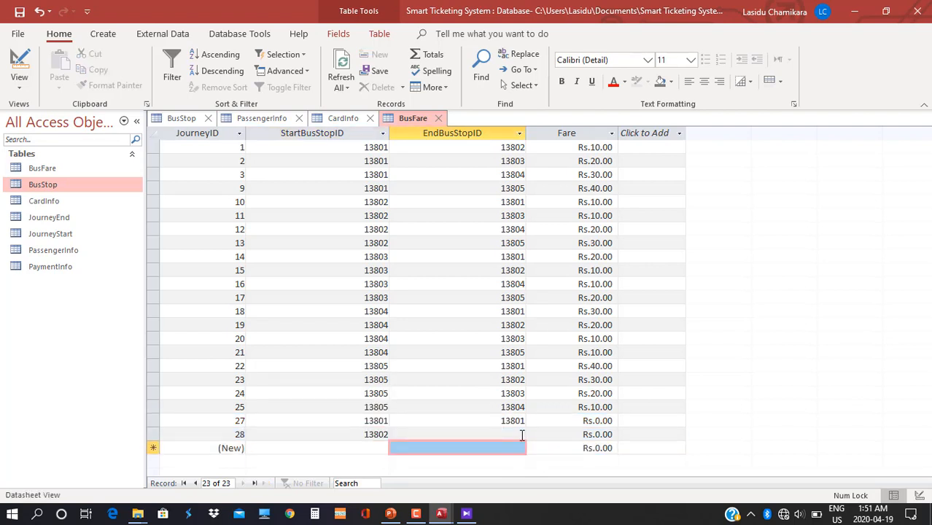
pyautogui.click(519, 435)
pyautogui.click(484, 382)
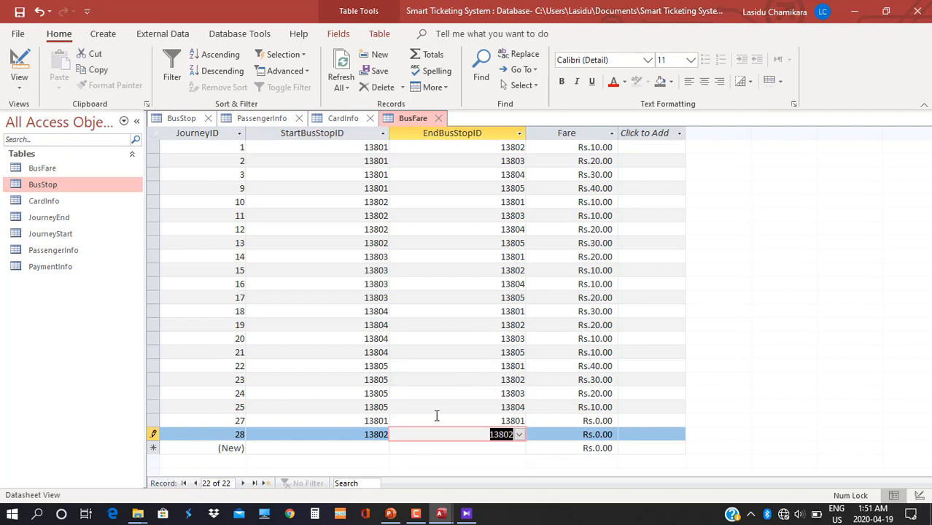
# Add journeys 29 and 30 as same-stop trips 13803→13803 and 13804→13804 at Rs.0.00.
pyautogui.click(382, 448)
pyautogui.click(382, 448)
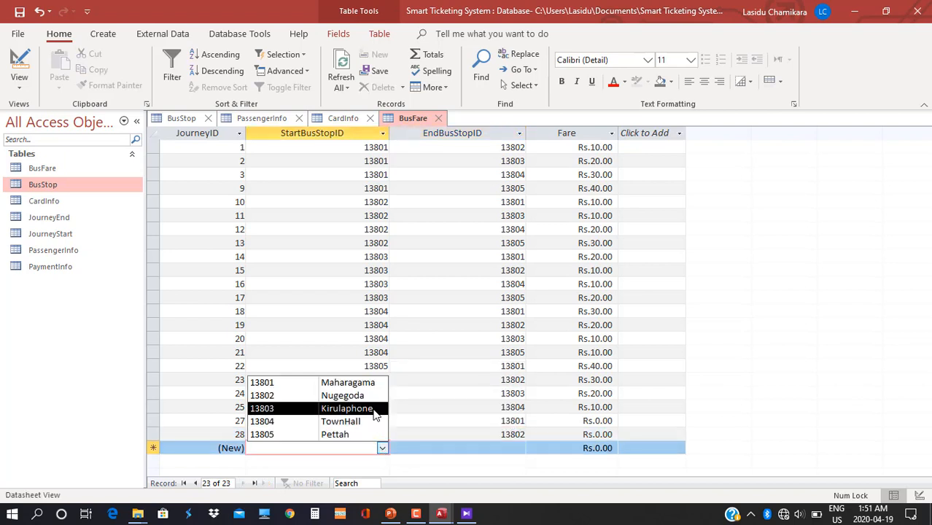
pyautogui.click(342, 407)
pyautogui.click(519, 448)
pyautogui.click(519, 447)
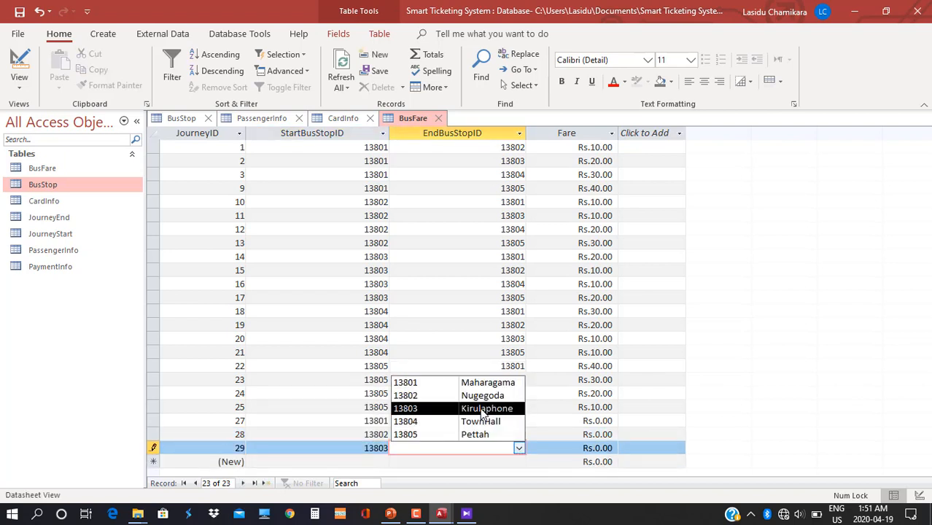
pyautogui.click(487, 410)
pyautogui.click(386, 463)
pyautogui.click(386, 464)
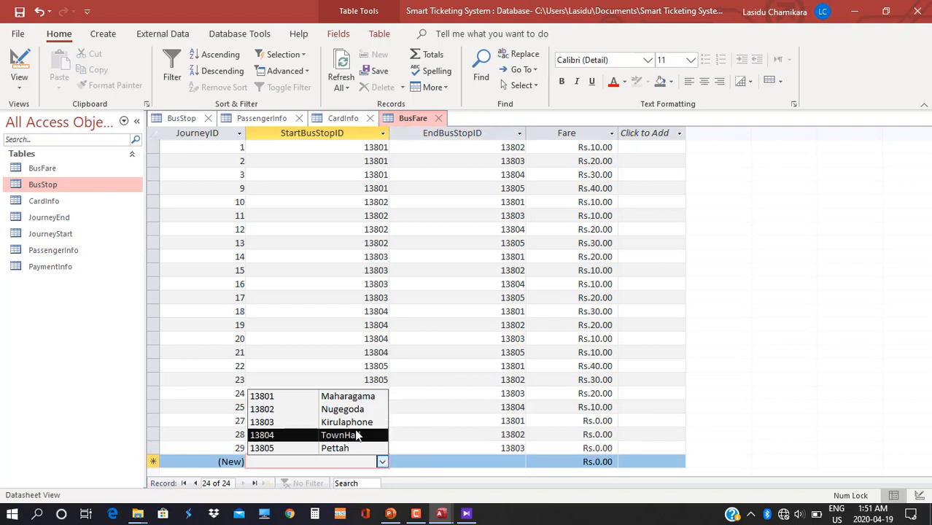
pyautogui.click(358, 437)
pyautogui.click(519, 462)
pyautogui.click(519, 461)
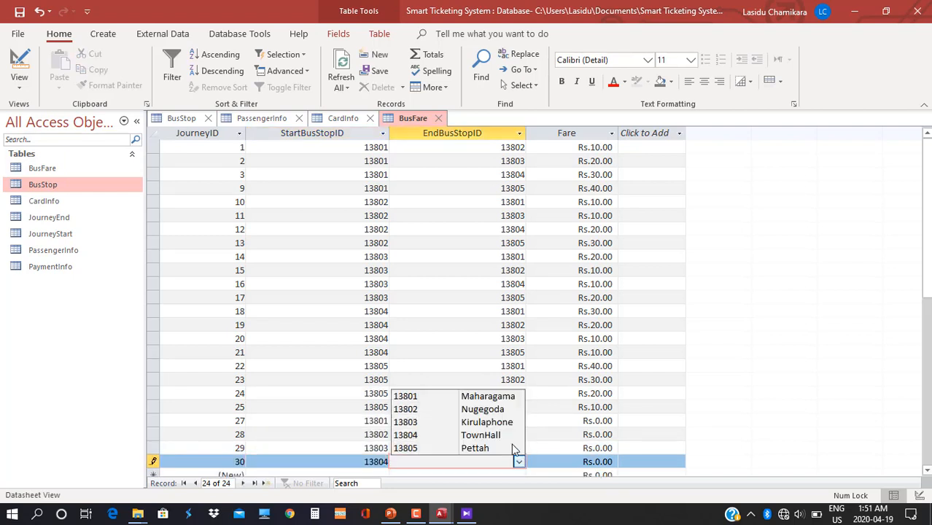
pyautogui.click(474, 439)
# Add journey 31 from 13805 to 13805 at Rs.0.00 and review the new rows.
pyautogui.scroll(-2, 427, 437)
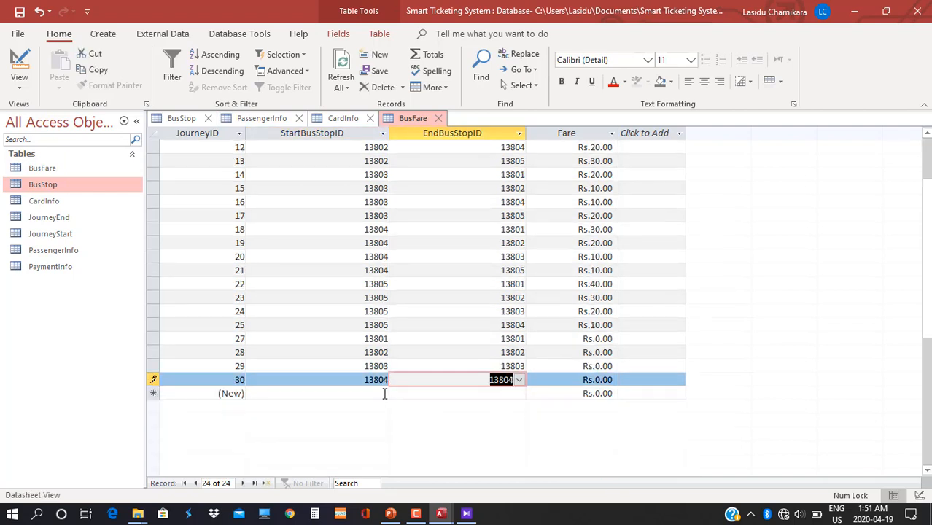
pyautogui.click(384, 394)
pyautogui.click(385, 393)
pyautogui.click(378, 455)
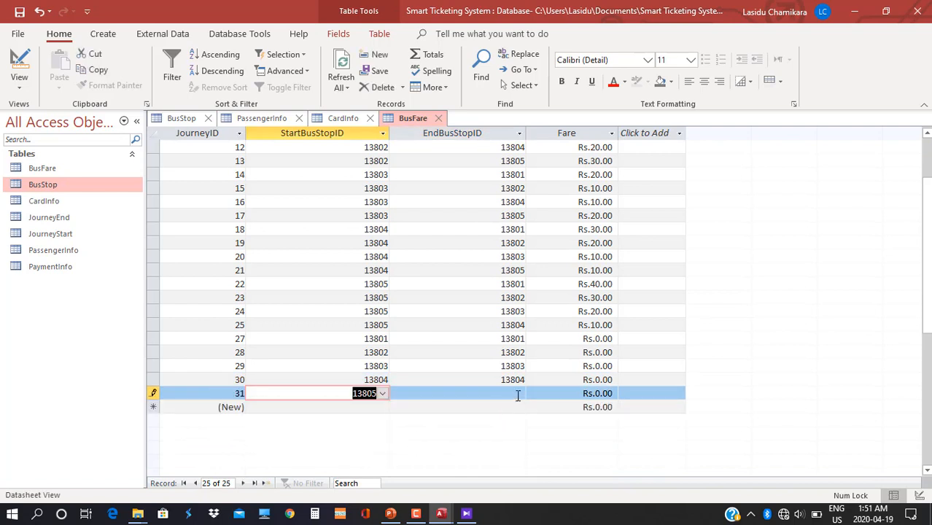
pyautogui.click(518, 396)
pyautogui.click(517, 395)
pyautogui.click(483, 457)
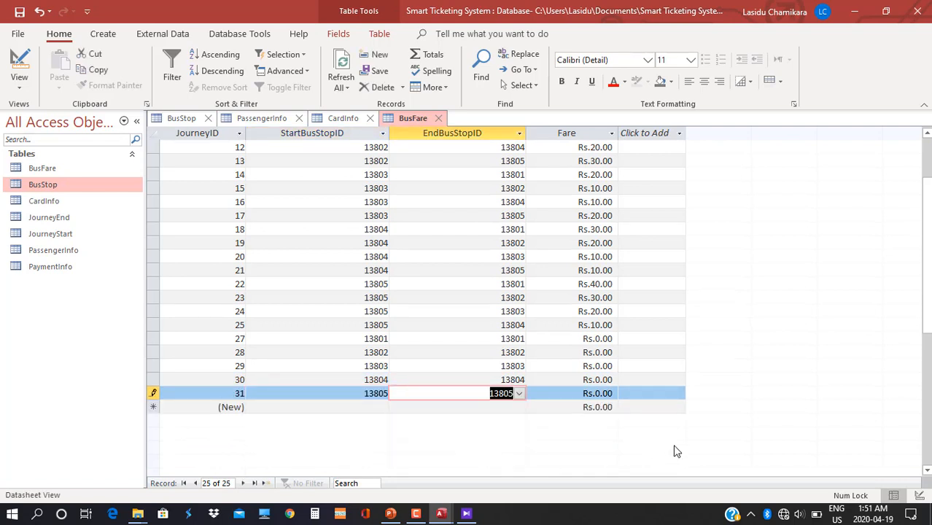
pyautogui.scroll(2, 680, 284)
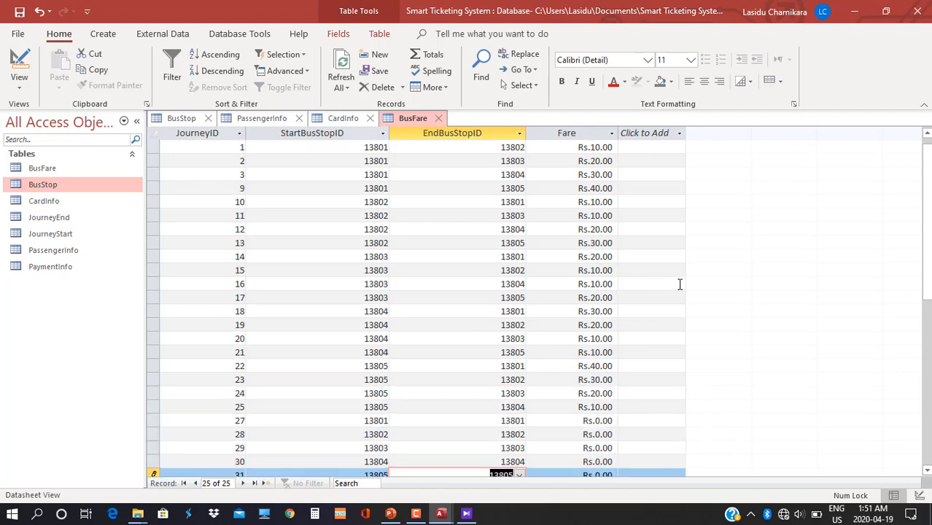
pyautogui.scroll(-5, 397, 329)
pyautogui.scroll(6, 480, 357)
pyautogui.scroll(-1, 481, 355)
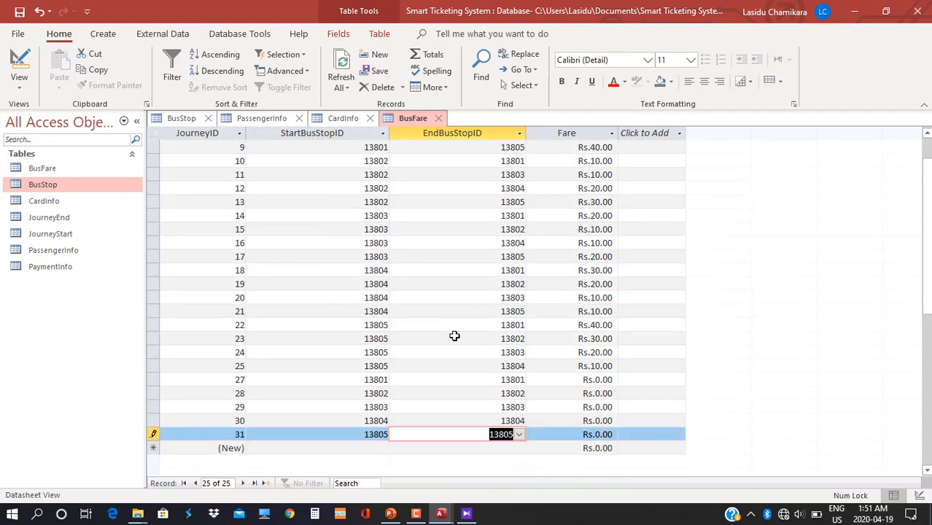
pyautogui.scroll(1, 474, 297)
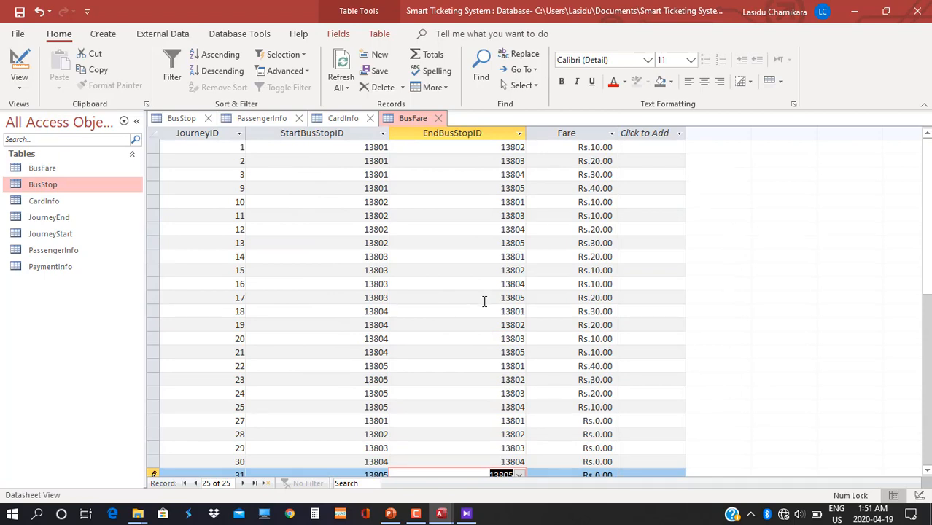
# Show the table-design diagram in KMPlayer and open the empty JourneyStart table.
pyautogui.click(465, 513)
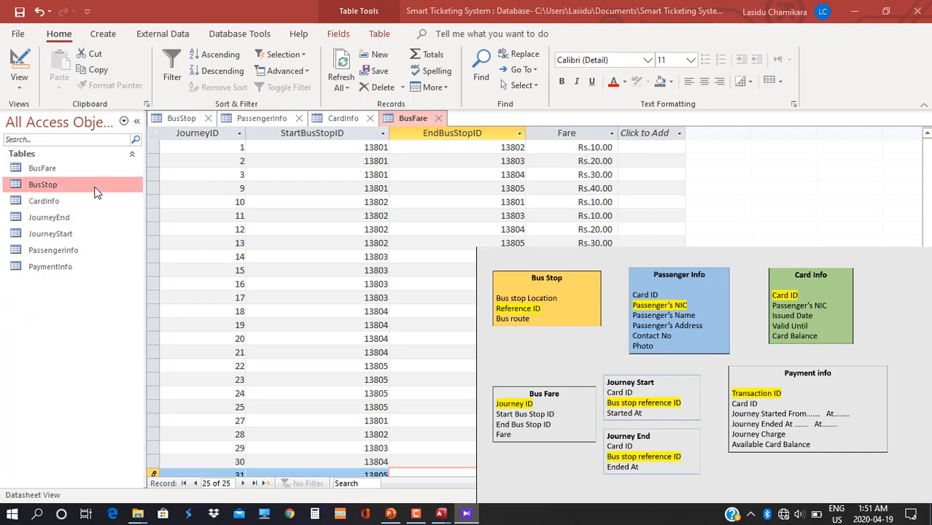
pyautogui.doubleClick(63, 234)
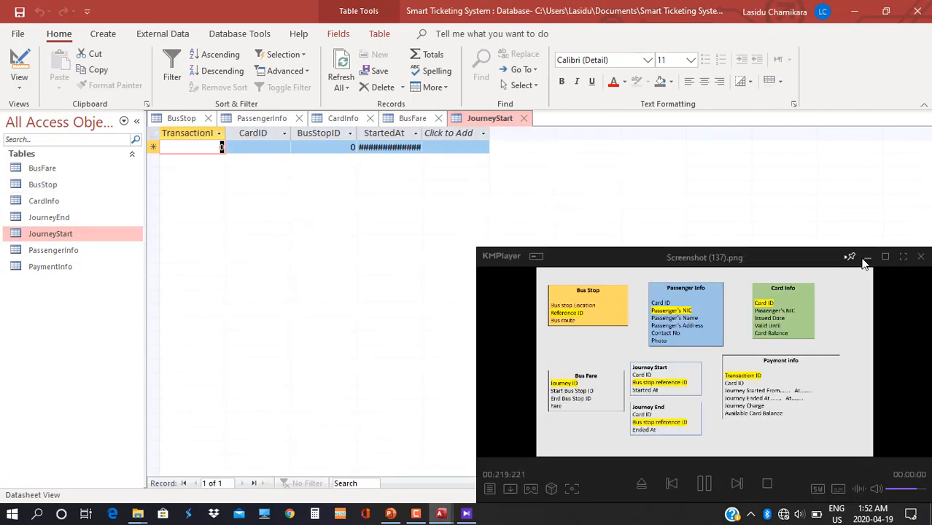
# Back in Access, widen the StartedAt and TransactionID columns to show full headers and date-time.
pyautogui.click(867, 258)
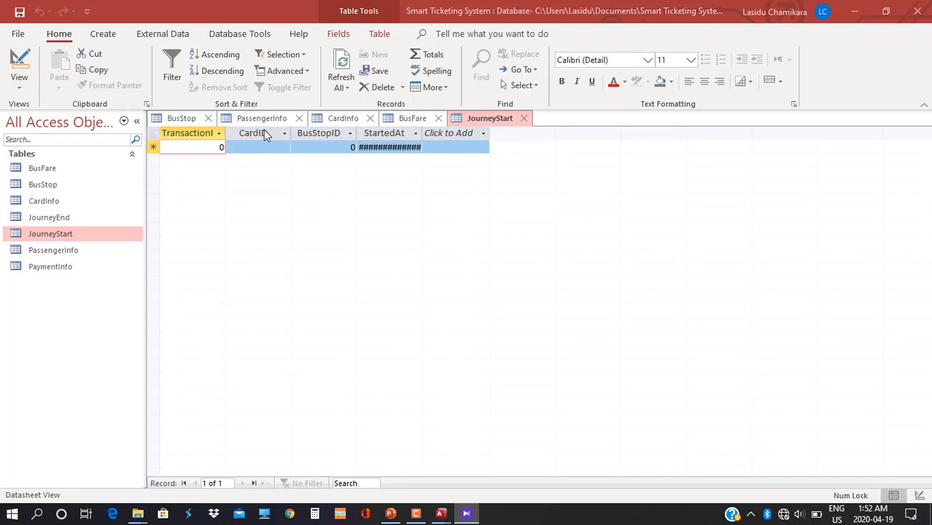
pyautogui.click(415, 133)
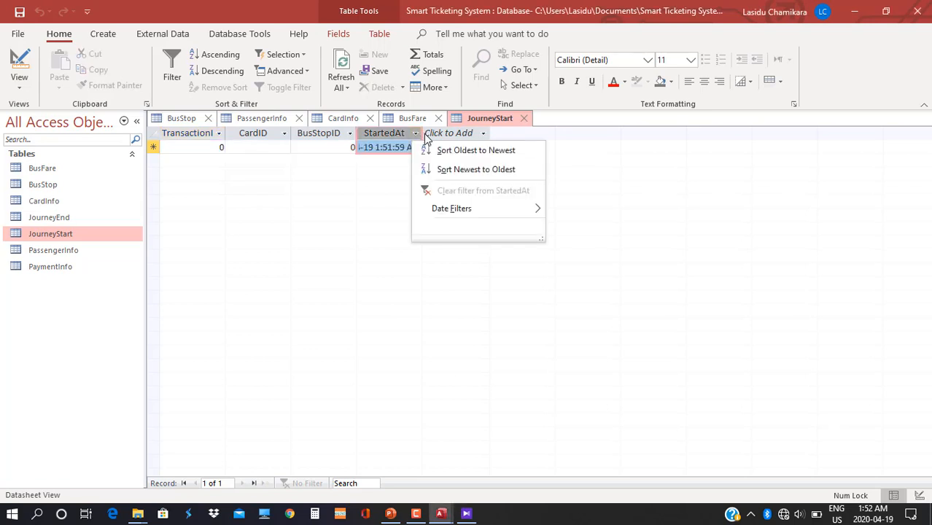
pyautogui.click(417, 135)
pyautogui.moveTo(423, 131); pyautogui.dragTo(484, 134)
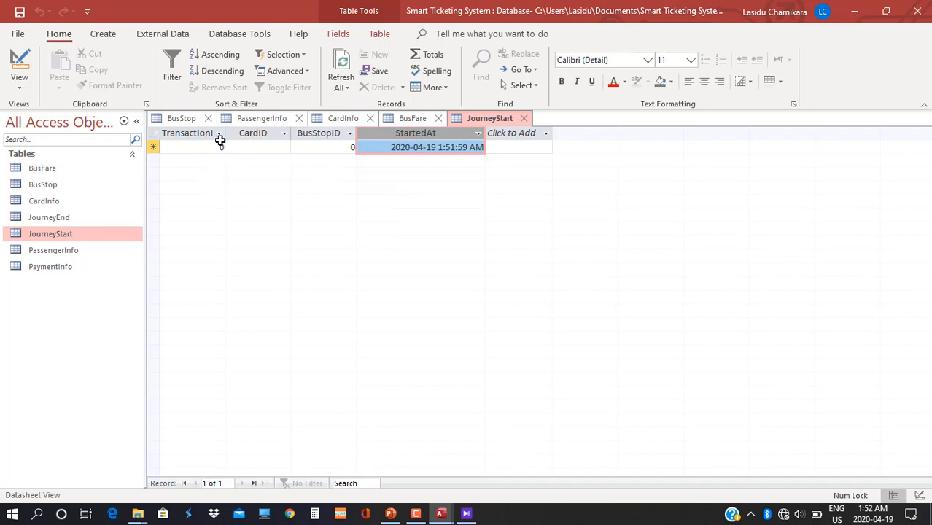
pyautogui.moveTo(223, 133); pyautogui.dragTo(269, 133)
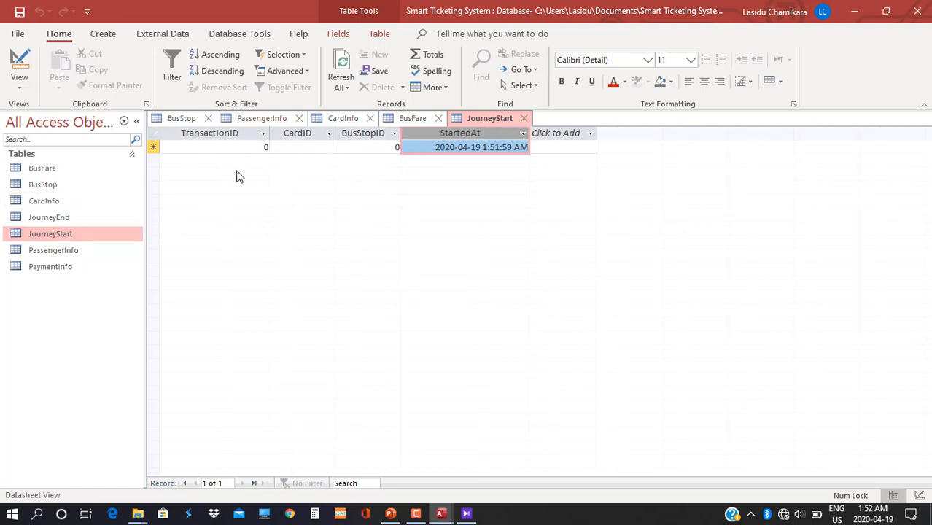
# Enter TransactionID 11122 in a new record, widen CardID, and check its card list.
pyautogui.click(204, 147)
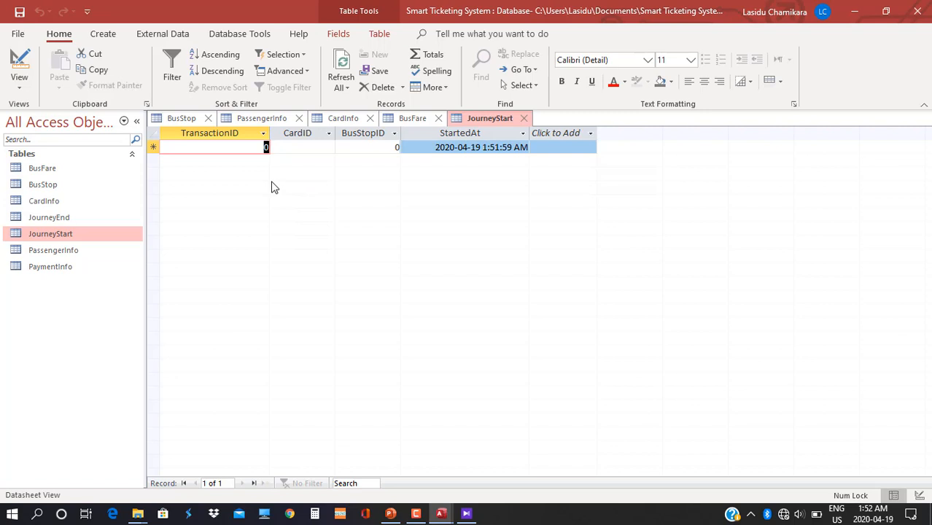
pyautogui.write('11122')
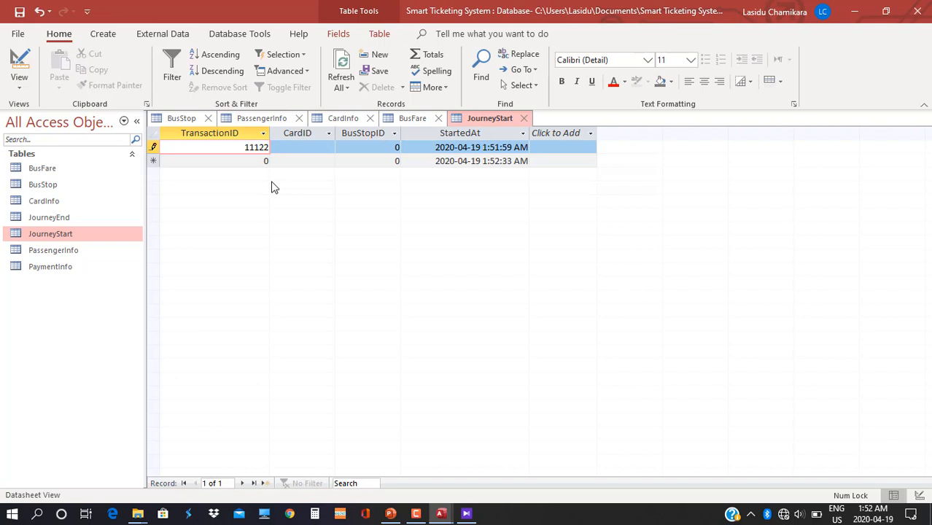
pyautogui.click(289, 148)
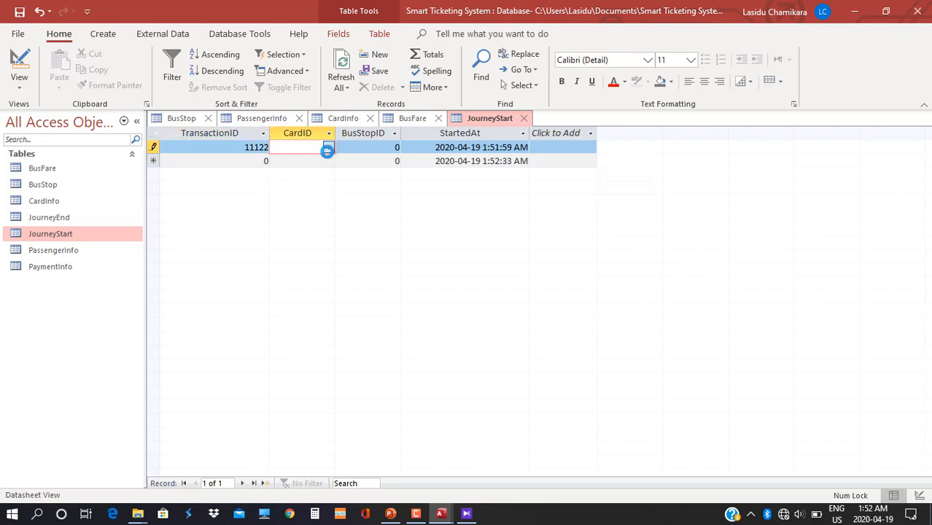
pyautogui.click(327, 148)
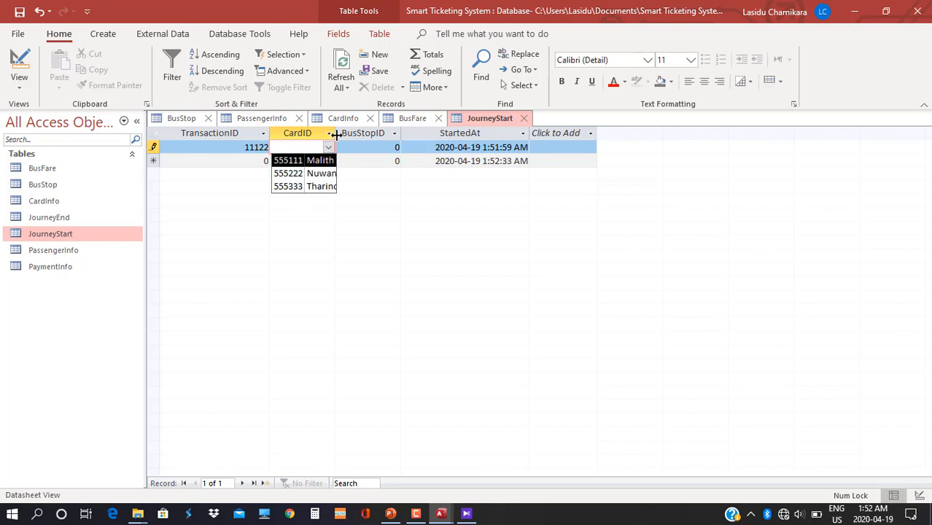
pyautogui.moveTo(336, 135); pyautogui.dragTo(406, 137)
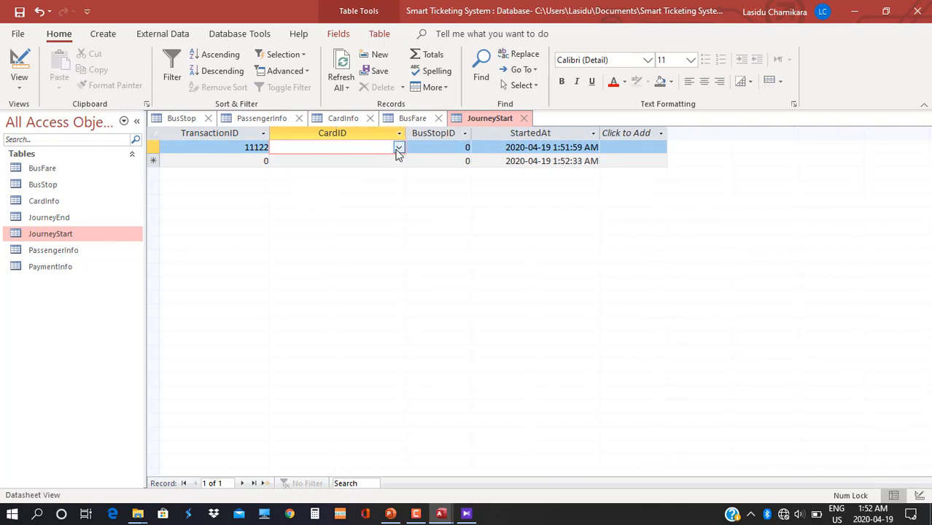
pyautogui.click(398, 149)
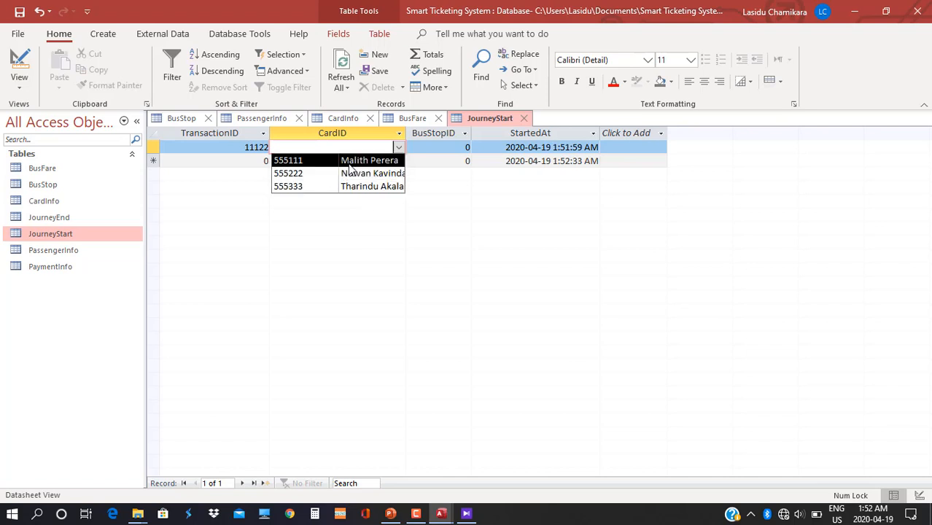
pyautogui.click(353, 215)
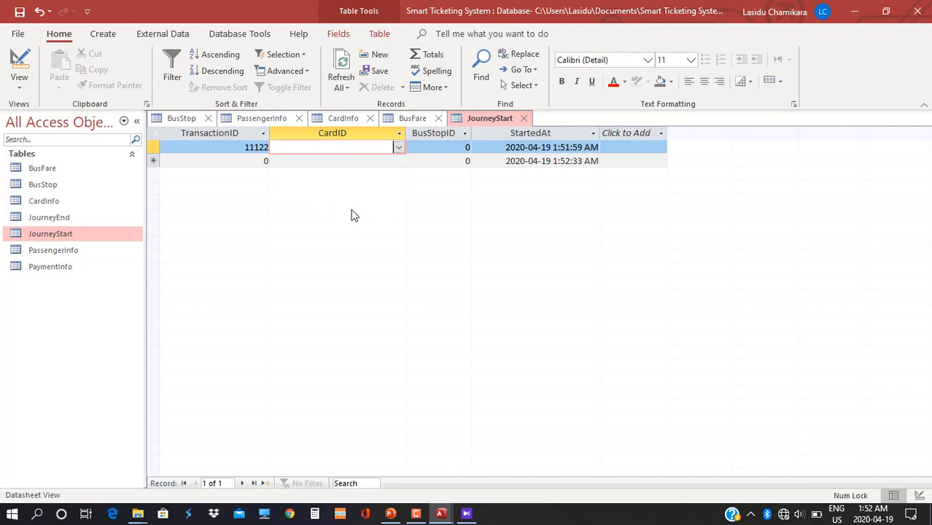
pyautogui.click(19, 73)
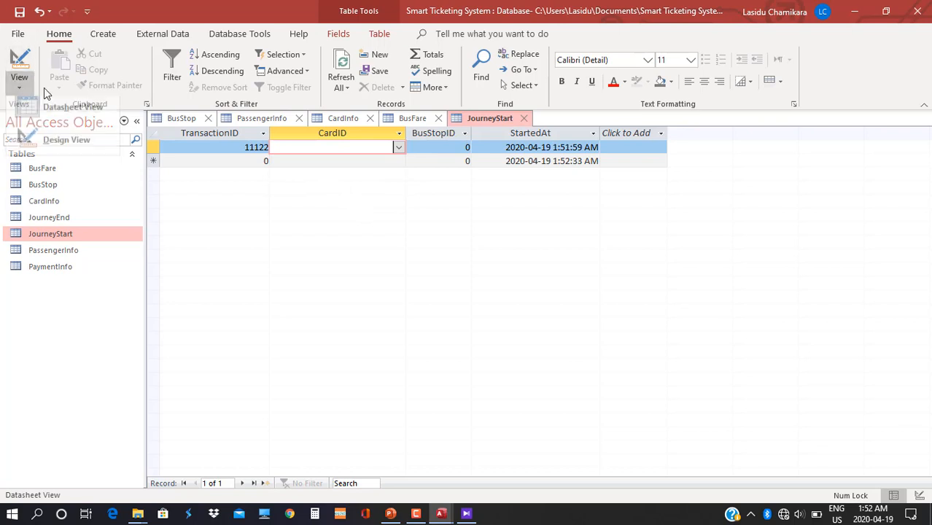
# In Design View, set the CardID lookup's Column Widths to 0.5".
pyautogui.click(74, 153)
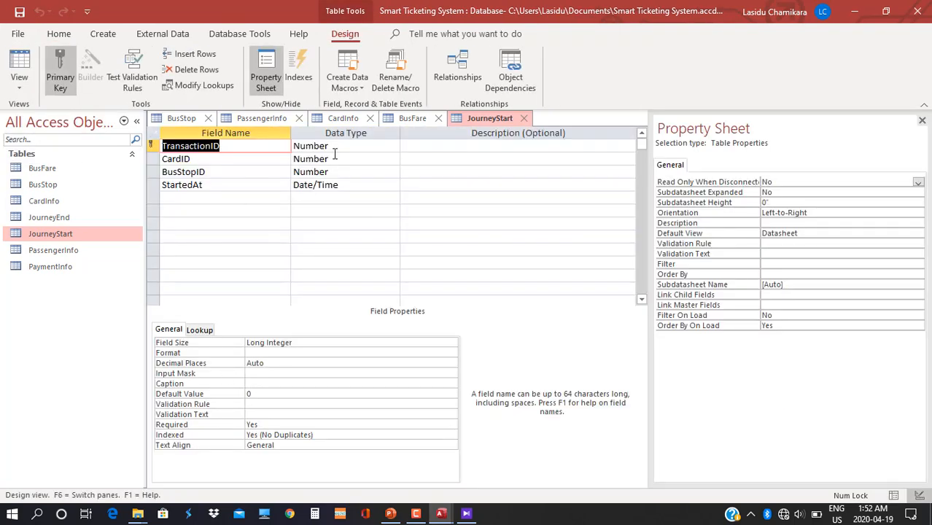
pyautogui.click(334, 158)
pyautogui.click(207, 333)
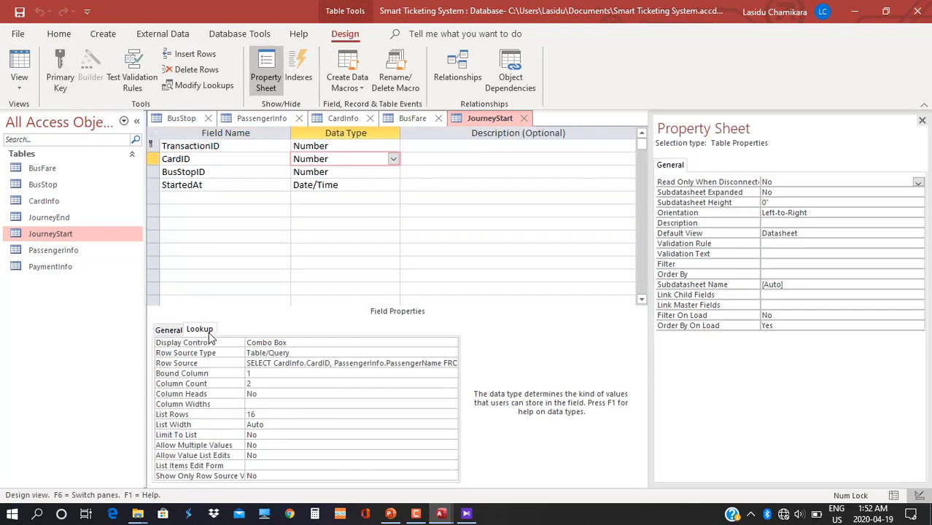
pyautogui.click(253, 404)
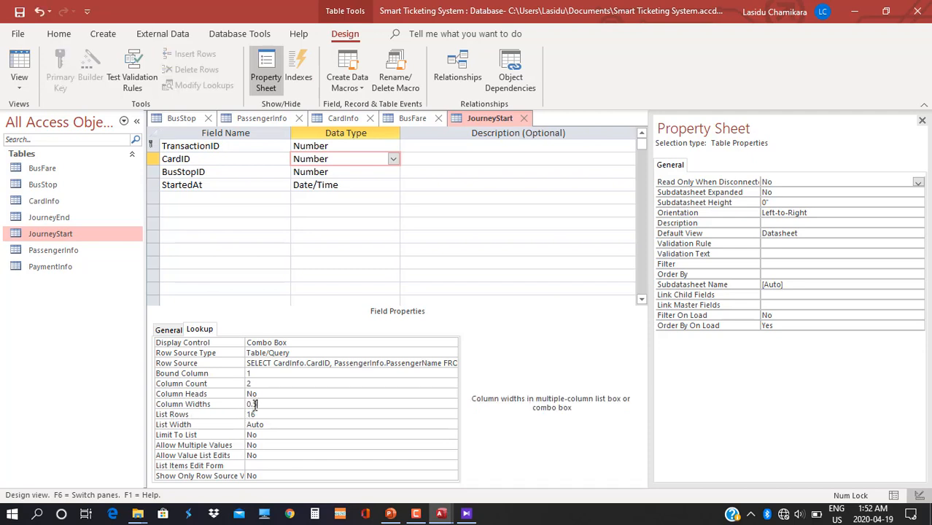
pyautogui.press('Return')
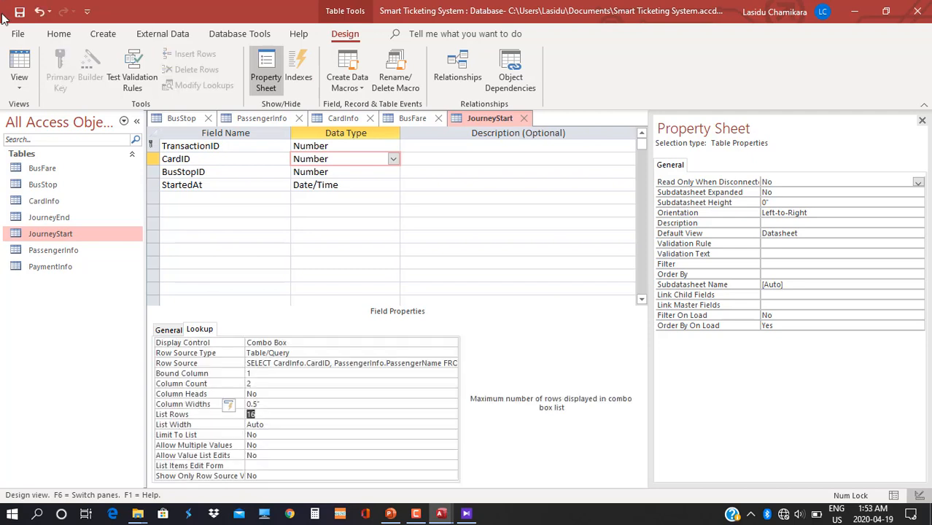
# Save the design and, in the datasheet, assign card 555111 to record 11122.
pyautogui.click(19, 82)
pyautogui.click(51, 117)
pyautogui.click(442, 300)
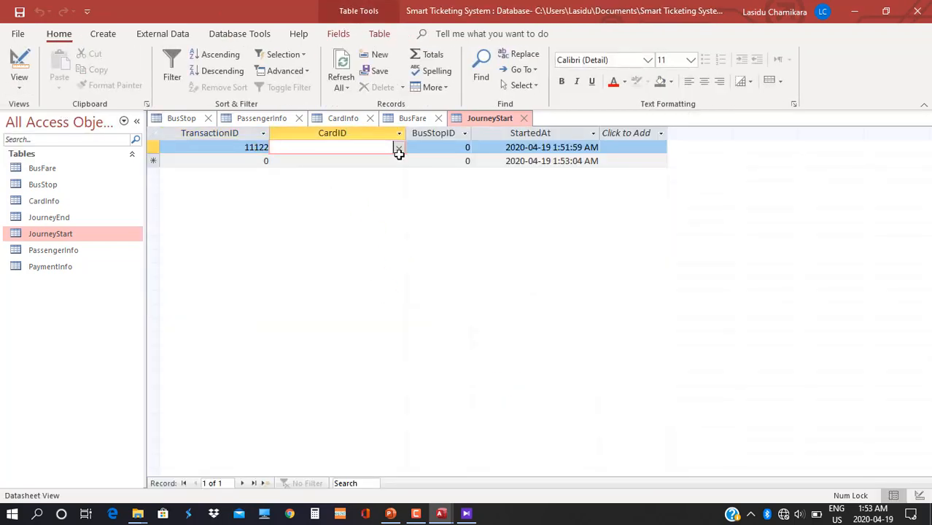
pyautogui.click(399, 157)
pyautogui.click(399, 146)
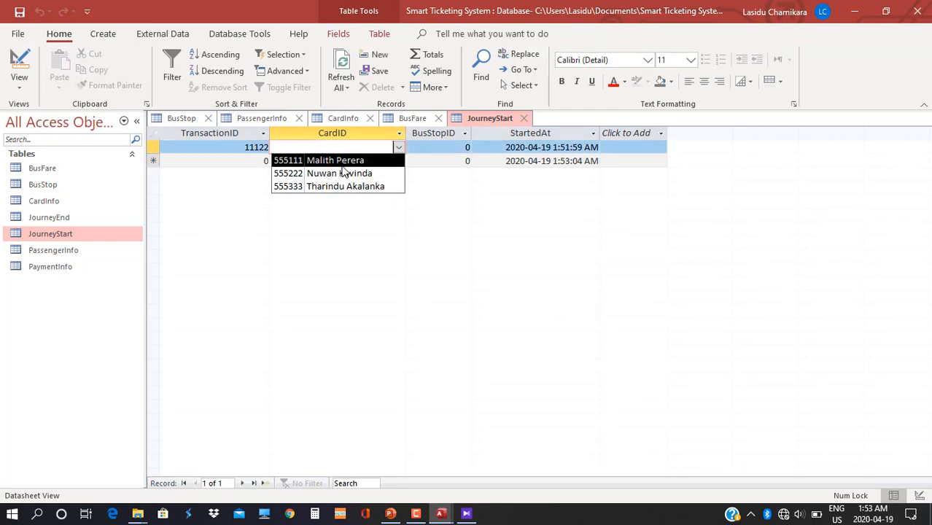
pyautogui.click(297, 160)
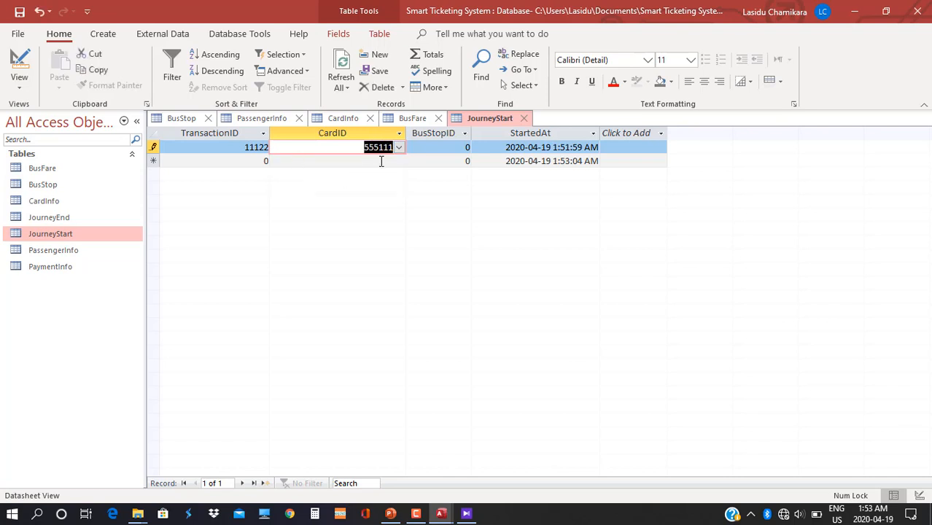
pyautogui.click(459, 147)
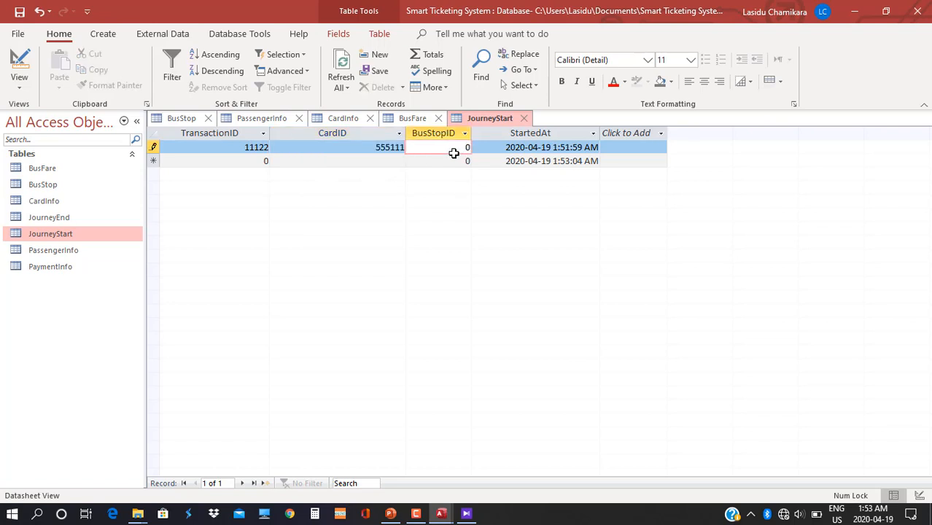
pyautogui.moveTo(456, 148); pyautogui.dragTo(486, 158)
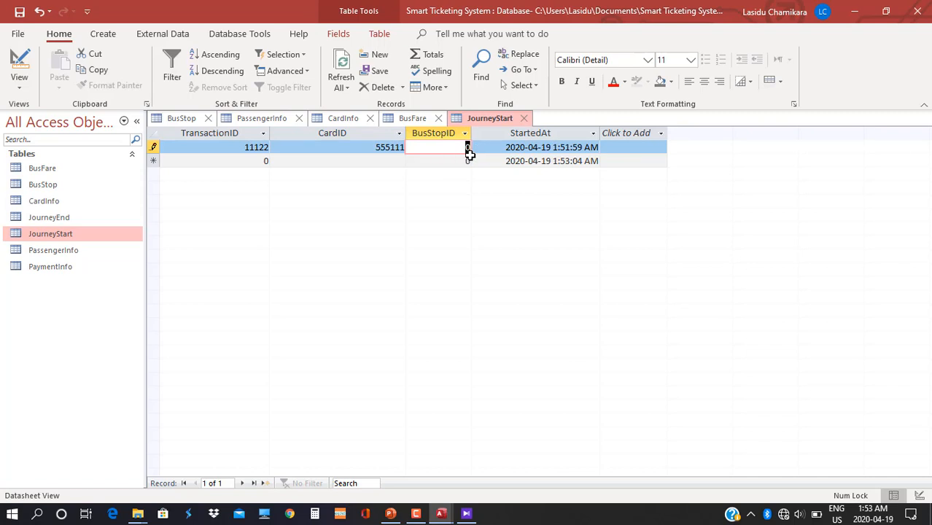
pyautogui.click(19, 83)
# Make BusStopID a combo box whose row source lists BusStop's BusStopID and Location.
pyautogui.click(67, 146)
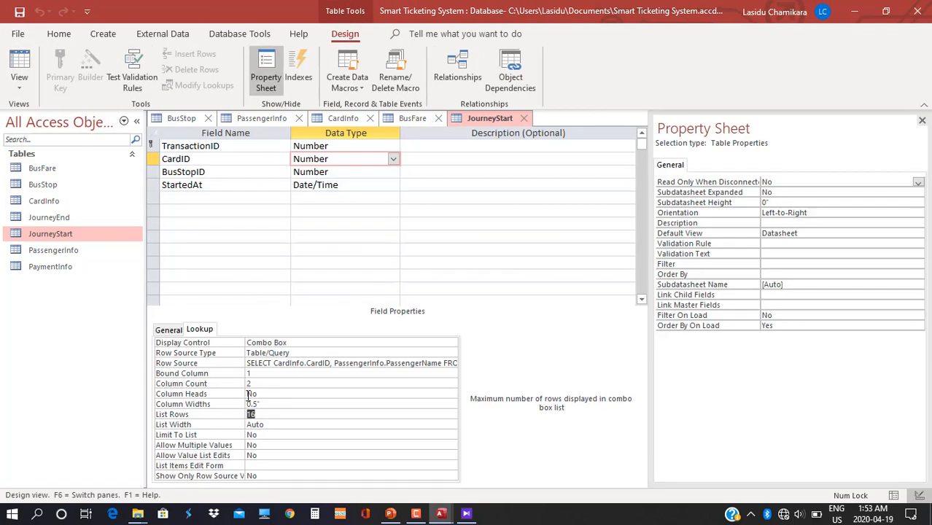
pyautogui.click(278, 177)
pyautogui.doubleClick(297, 341)
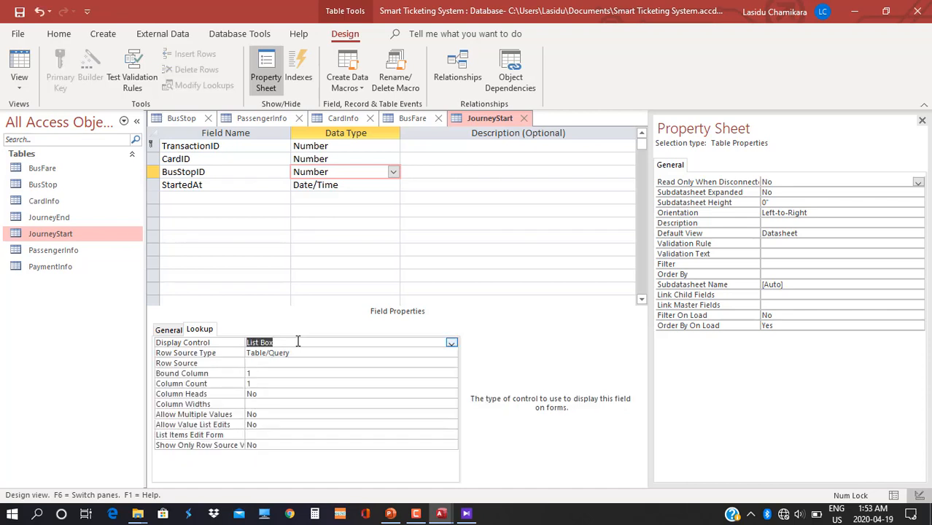
pyautogui.doubleClick(297, 341)
pyautogui.click(255, 363)
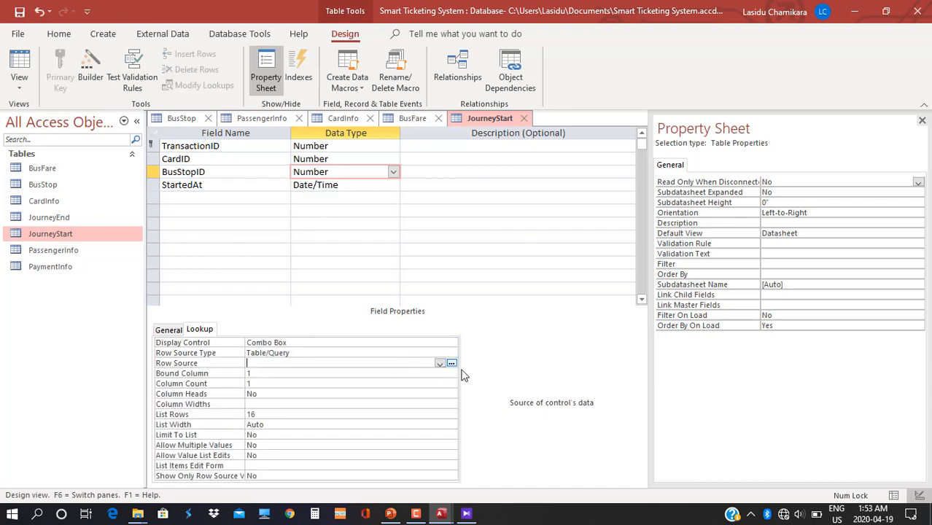
pyautogui.click(451, 363)
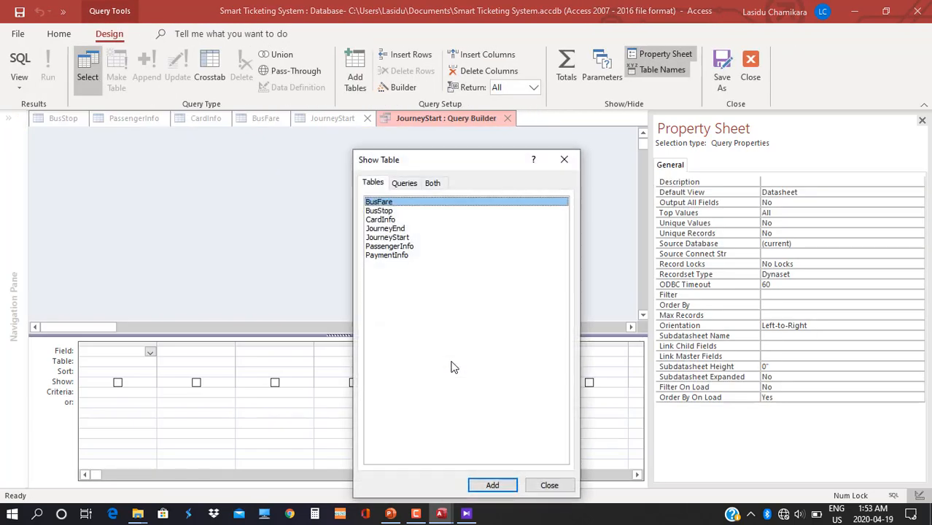
pyautogui.click(376, 211)
pyautogui.doubleClick(391, 213)
pyautogui.click(536, 483)
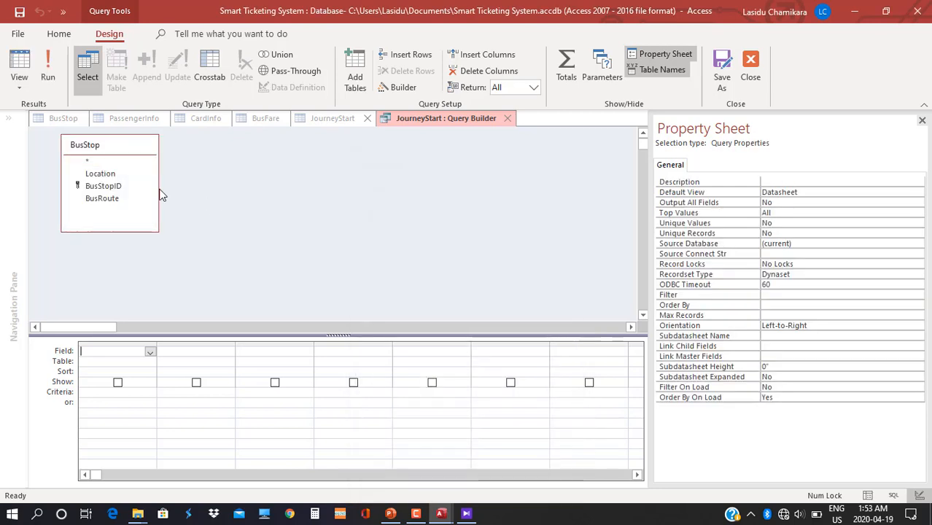
pyautogui.moveTo(110, 186); pyautogui.dragTo(110, 353)
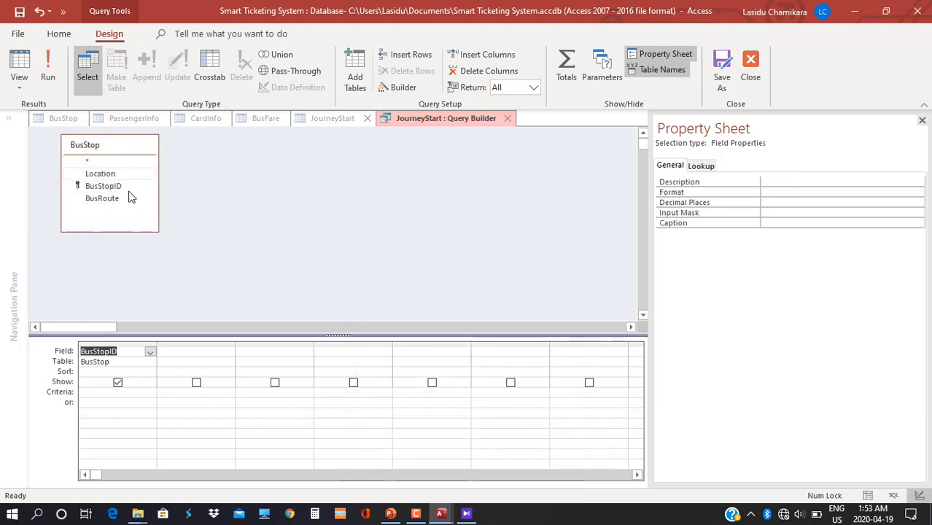
pyautogui.moveTo(100, 173); pyautogui.dragTo(182, 352)
pyautogui.rightClick(435, 117)
pyautogui.click(481, 134)
pyautogui.click(506, 119)
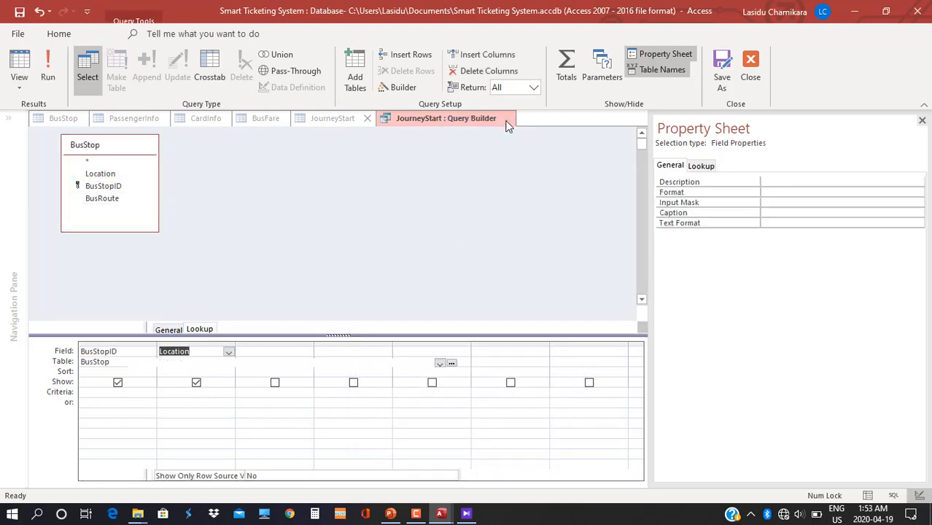
# Save the design, check the bus stop list, and set the lookup's column count to two.
pyautogui.click(14, 85)
pyautogui.click(76, 114)
pyautogui.click(446, 300)
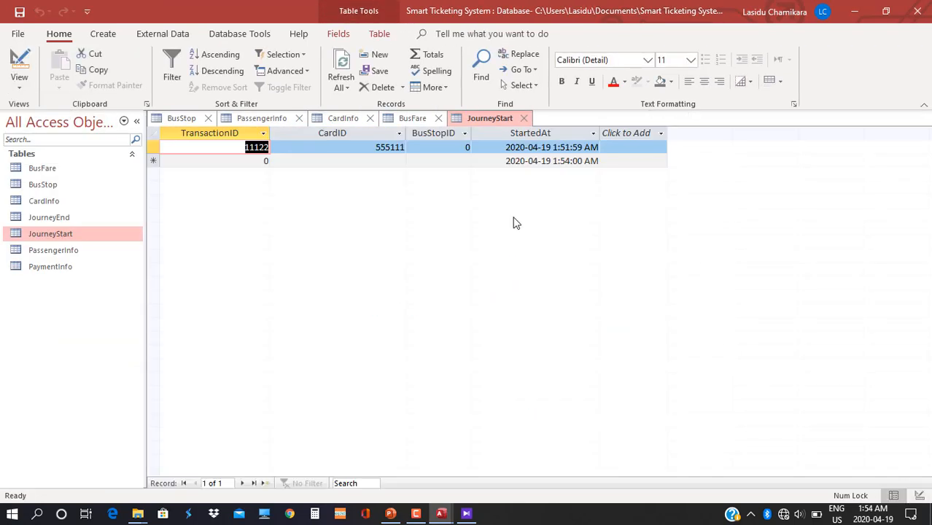
pyautogui.click(453, 149)
pyautogui.click(464, 146)
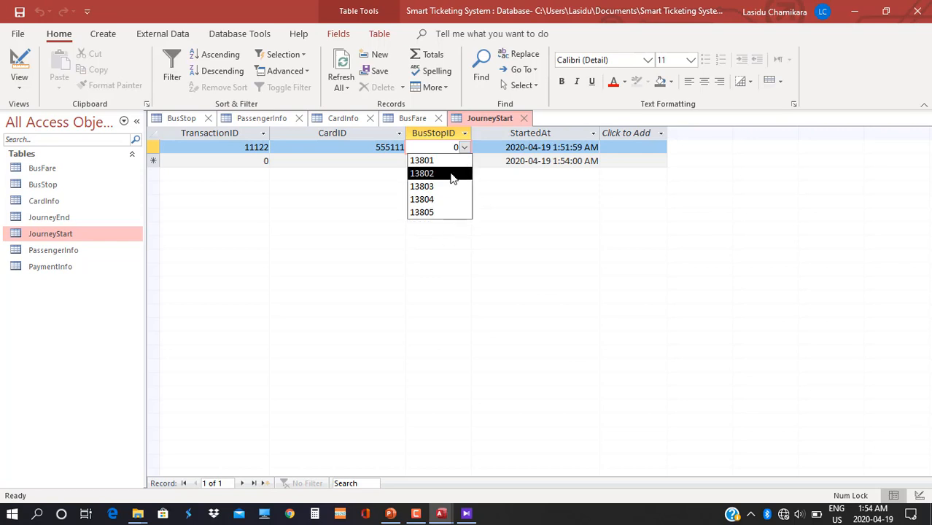
pyautogui.click(441, 235)
pyautogui.click(16, 81)
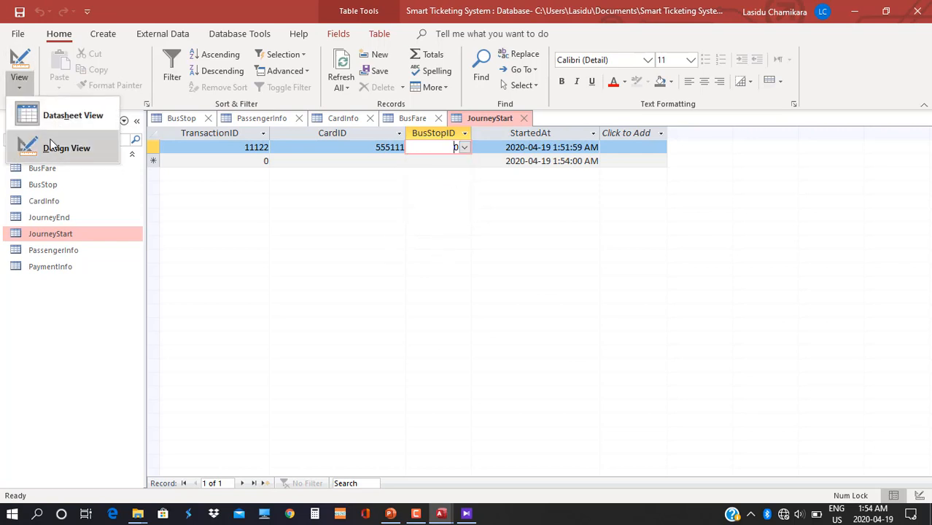
pyautogui.click(44, 148)
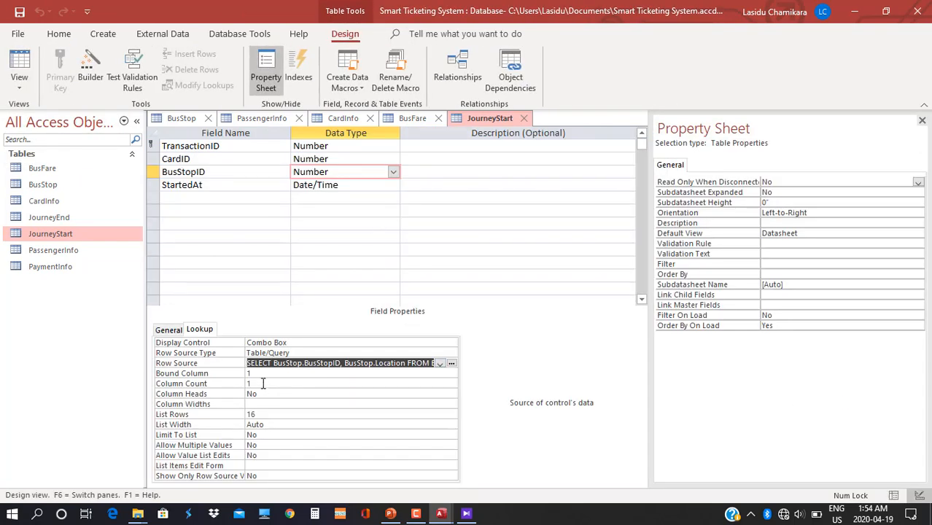
pyautogui.click(263, 384)
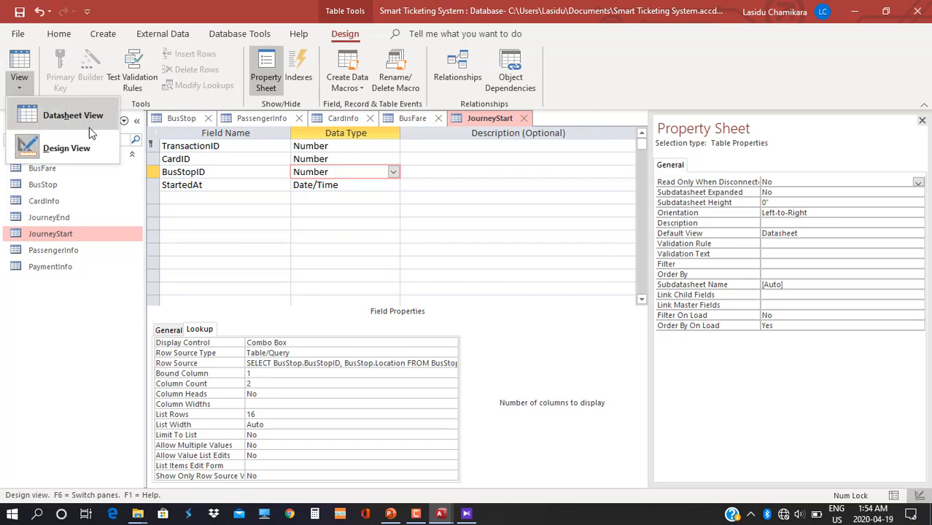
pyautogui.click(67, 111)
# Save the design, widen BusStopID, and set record 11122's stop to 13801.
pyautogui.click(443, 300)
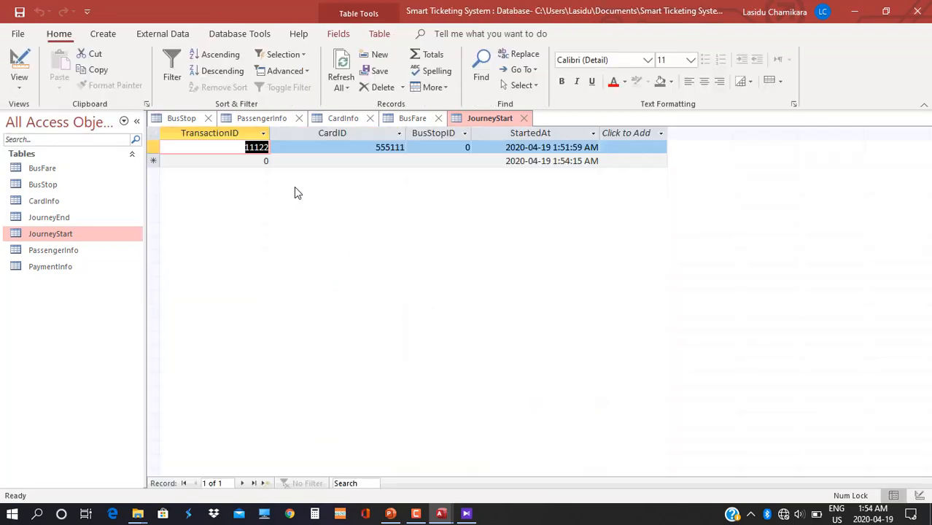
pyautogui.click(453, 148)
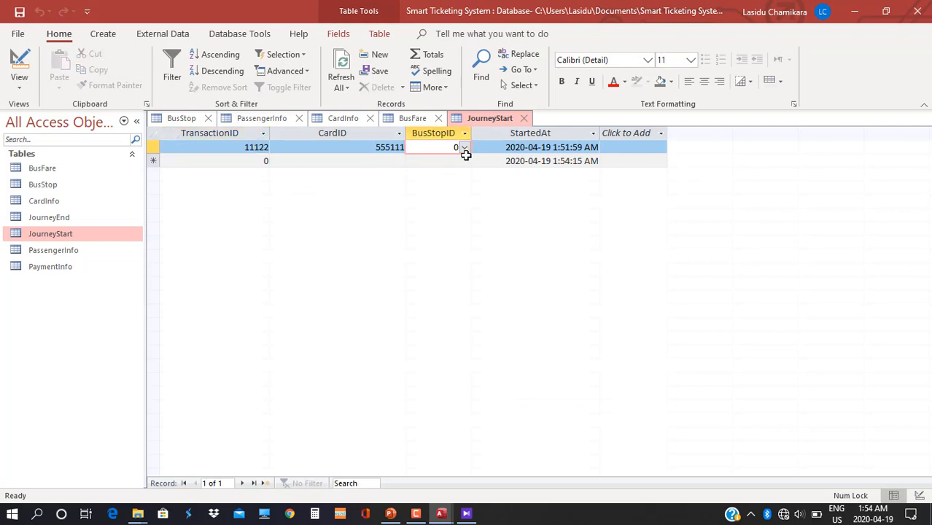
pyautogui.click(464, 147)
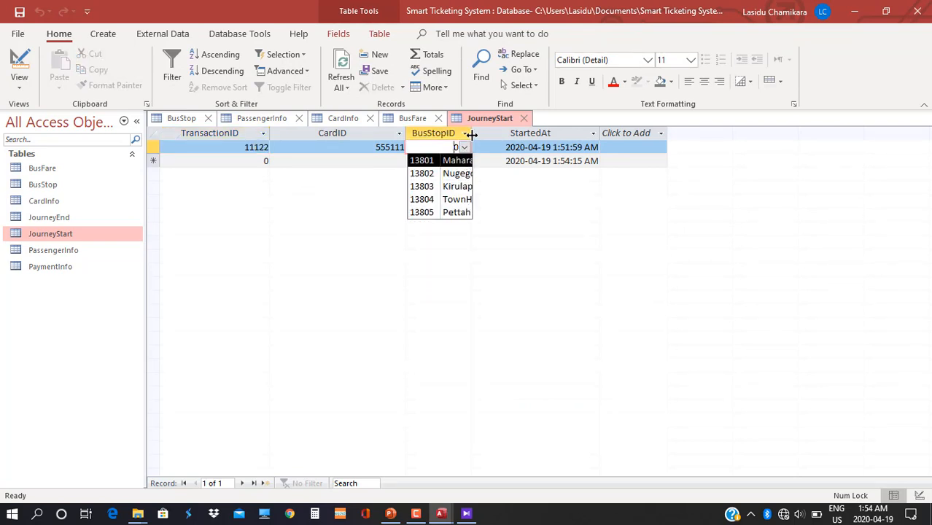
pyautogui.moveTo(472, 134); pyautogui.dragTo(537, 145)
pyautogui.click(530, 143)
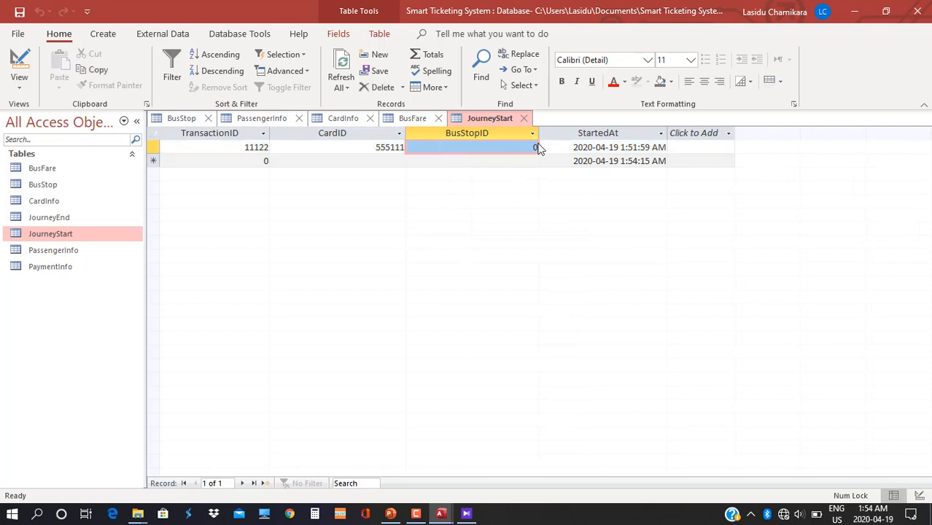
pyautogui.click(535, 147)
pyautogui.click(532, 147)
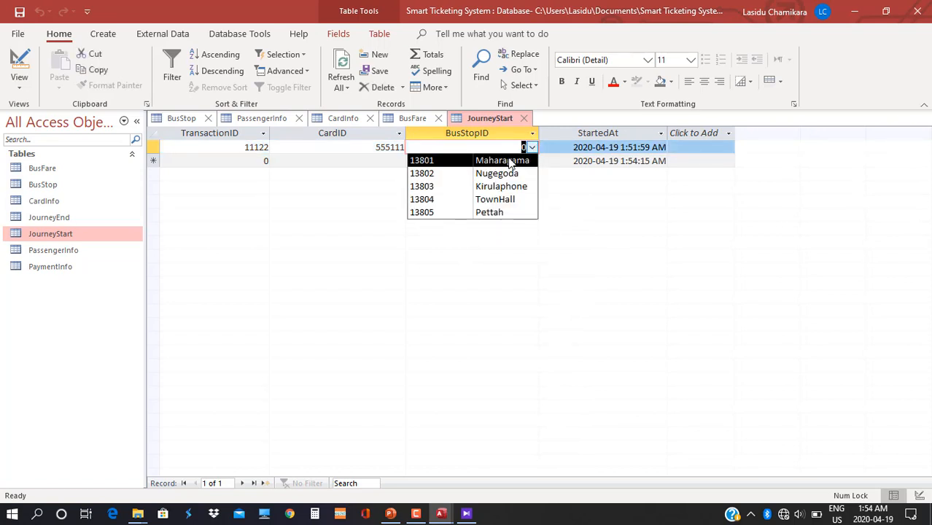
pyautogui.click(501, 161)
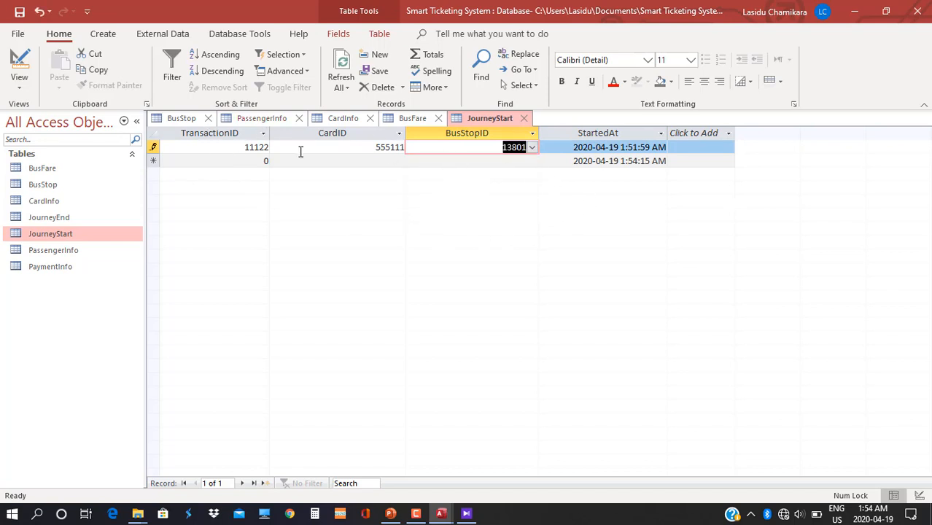
# Add record 11133 with card 555222 starting at stop 13803 (Kirulaphone).
pyautogui.click(260, 160)
pyautogui.write('11133')
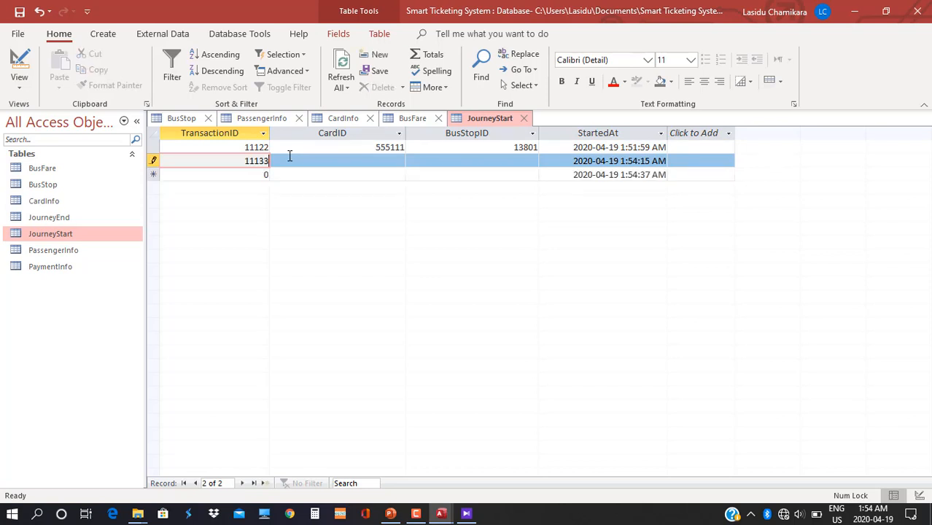
pyautogui.click(398, 160)
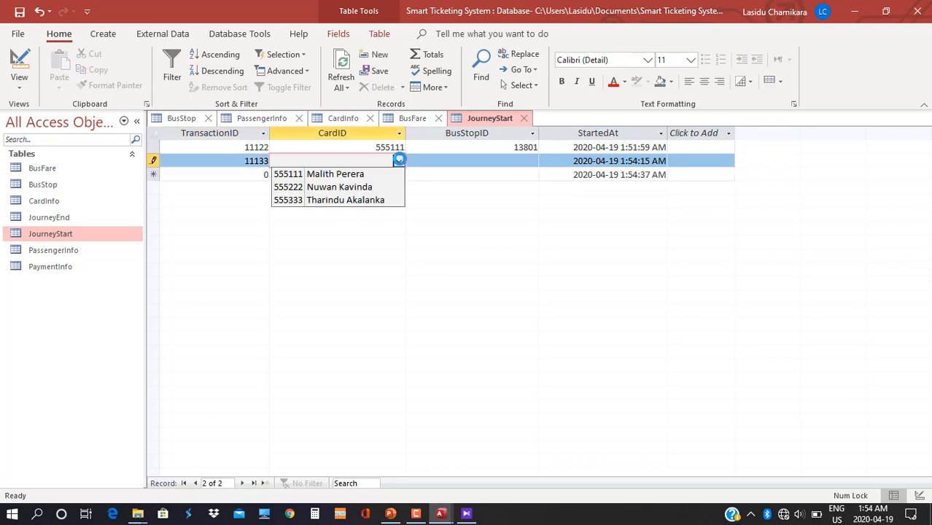
pyautogui.click(347, 187)
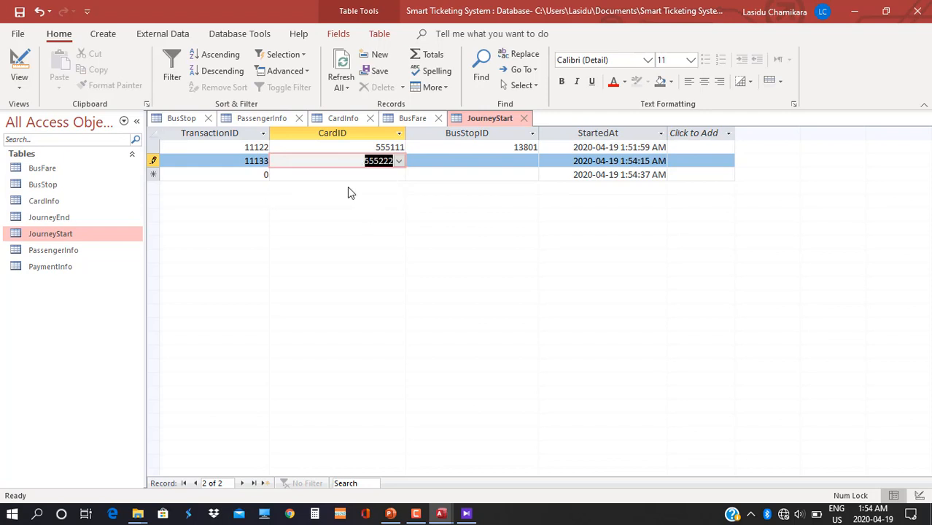
pyautogui.click(523, 164)
pyautogui.click(531, 161)
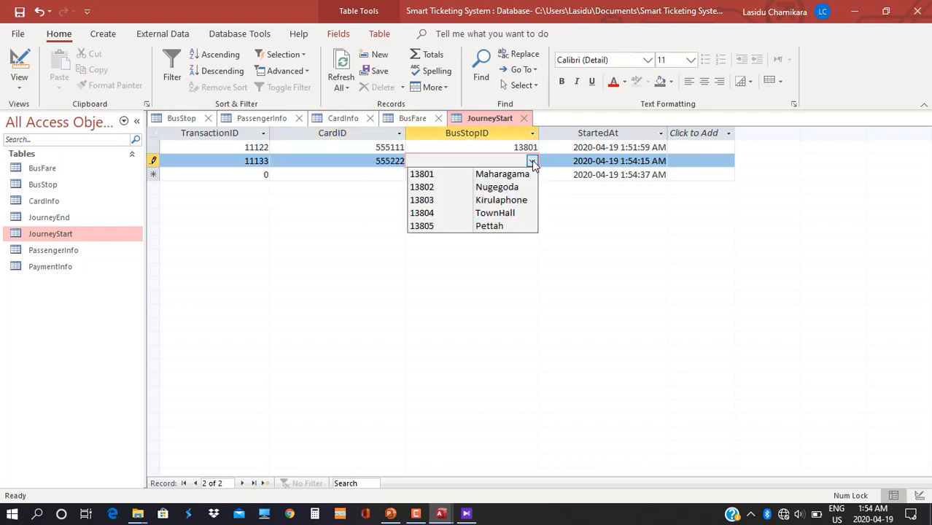
pyautogui.click(511, 201)
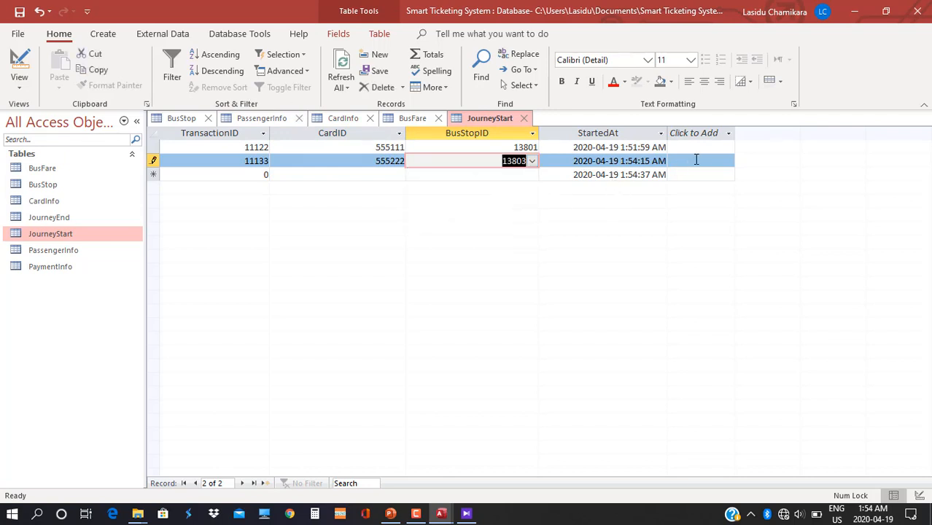
# Add record 11144 with card 555333 starting at stop 13802 (Nugegoda).
pyautogui.moveTo(250, 173); pyautogui.dragTo(281, 173)
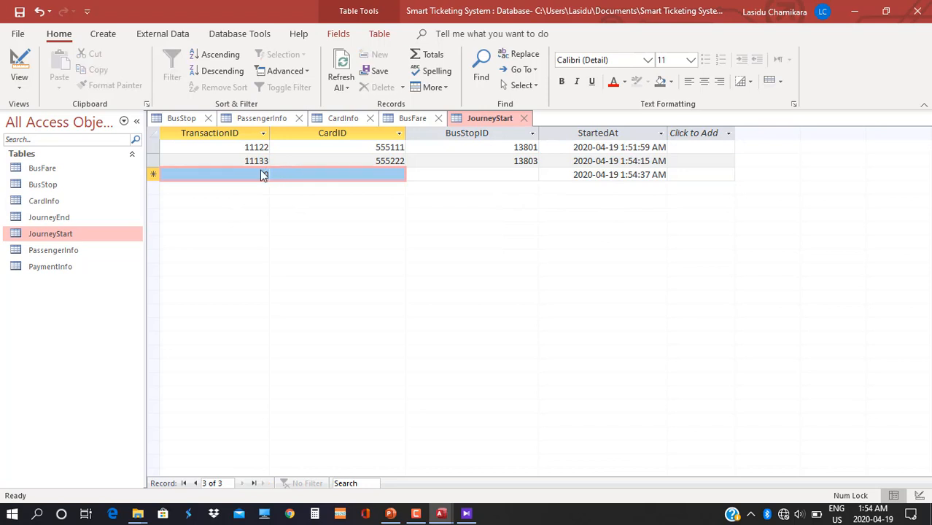
pyautogui.click(262, 173)
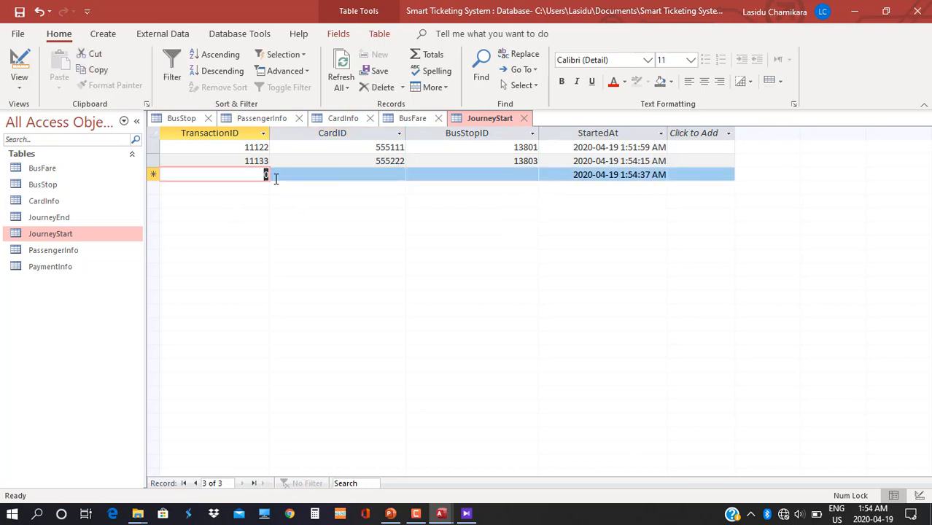
pyautogui.write('11144')
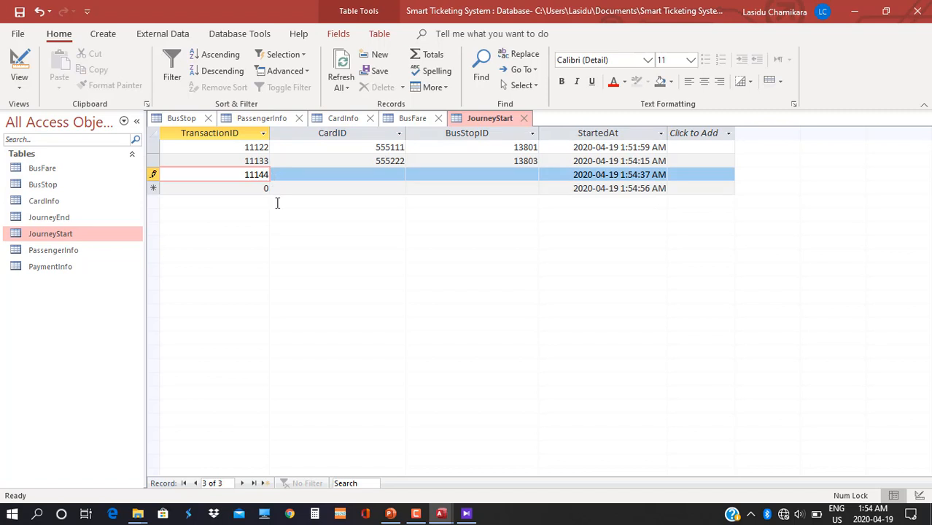
pyautogui.click(400, 174)
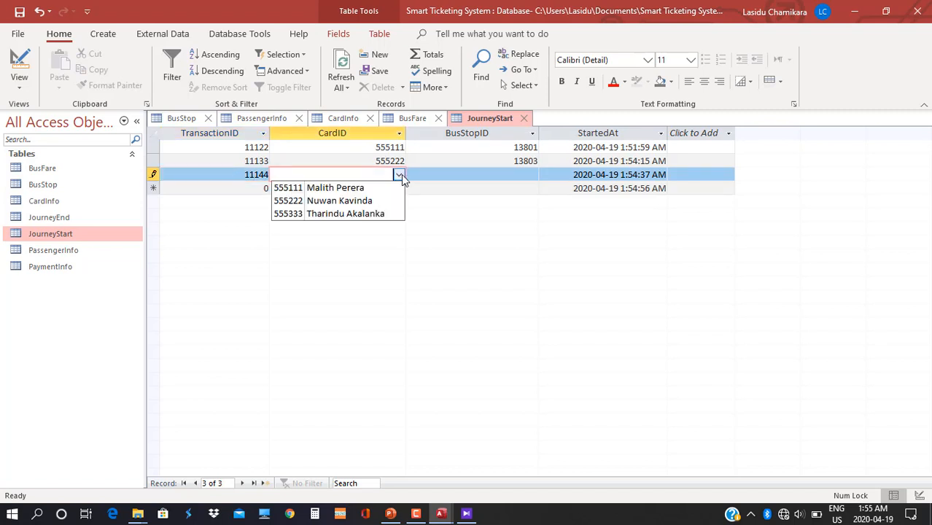
pyautogui.click(376, 212)
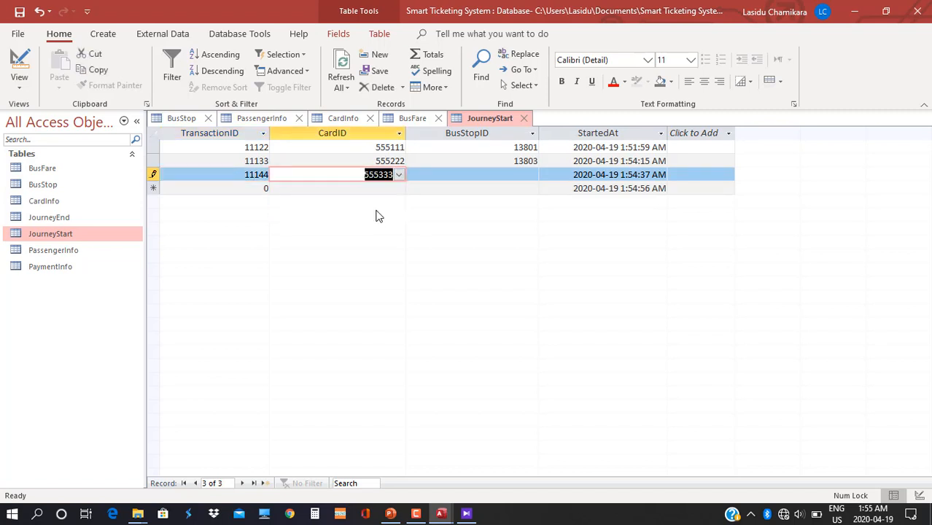
pyautogui.click(524, 175)
pyautogui.click(531, 174)
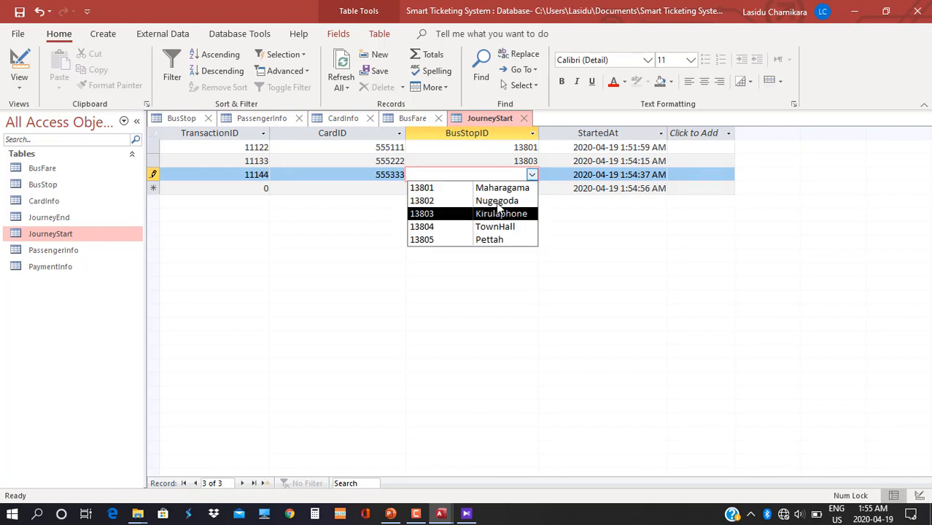
pyautogui.click(497, 203)
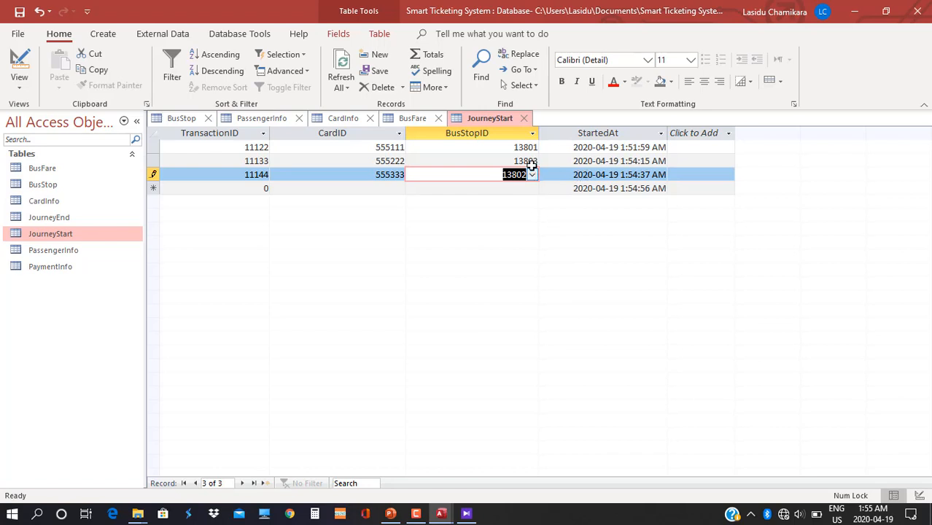
# Open the JourneyEnd table and widen its EndedAt column.
pyautogui.doubleClick(70, 219)
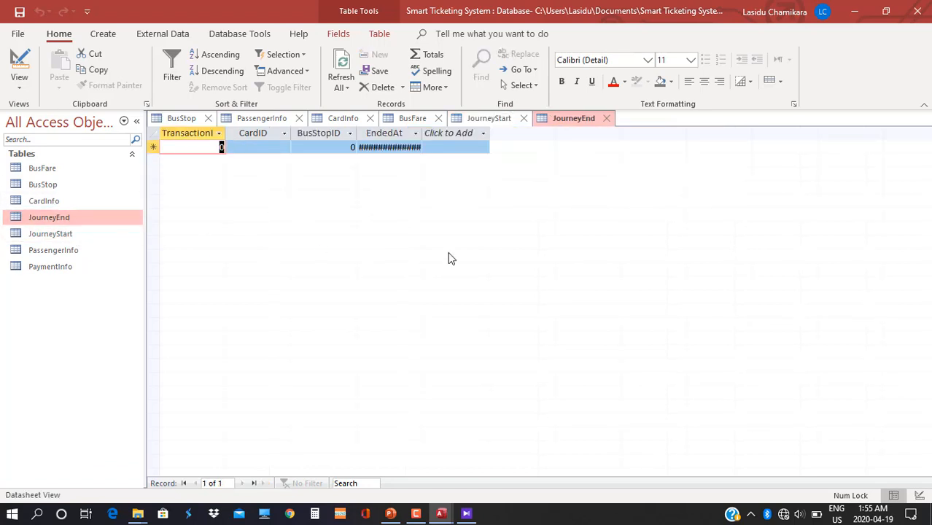
pyautogui.moveTo(420, 133); pyautogui.dragTo(509, 161)
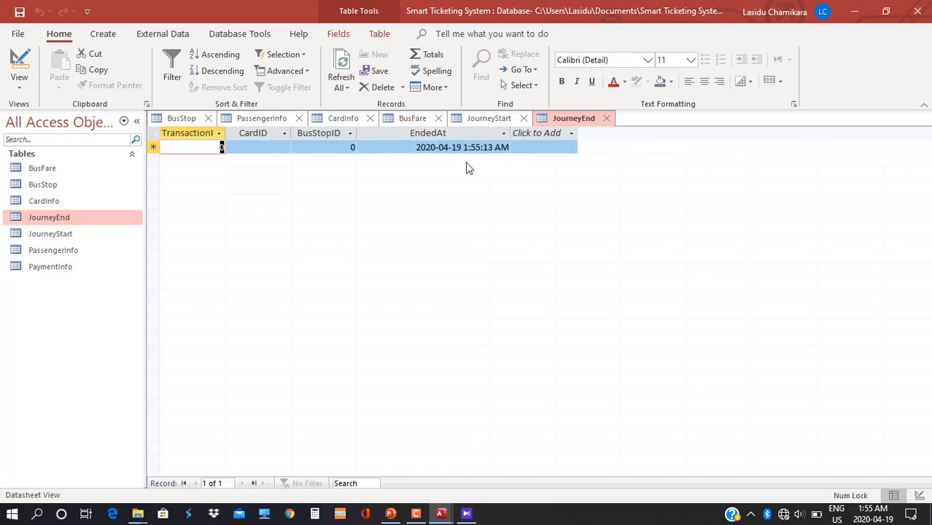
pyautogui.click(355, 146)
pyautogui.moveTo(354, 145)
pyautogui.mouseDown()
pyautogui.moveTo(343, 147)
pyautogui.moveTo(357, 154)
pyautogui.mouseUp()
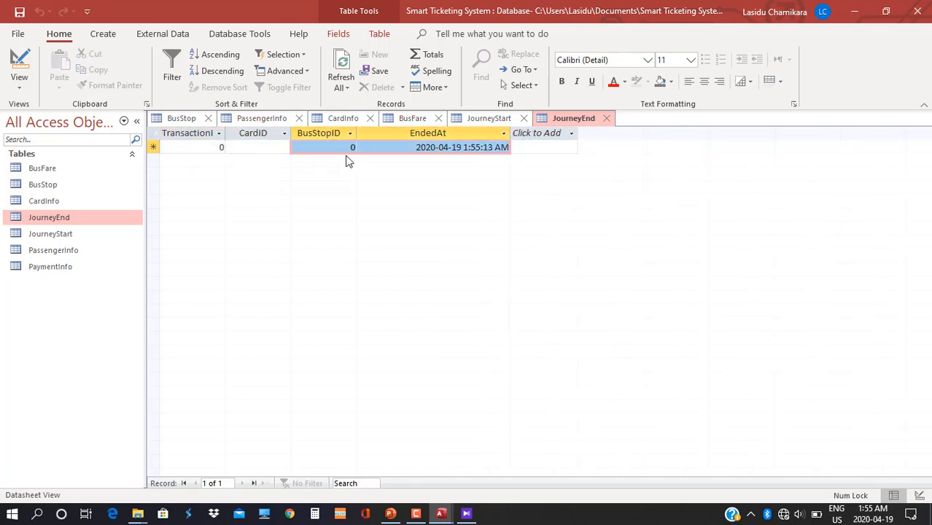
# In Design View, make BusStopID a combo box with a row source built from BusStop.
pyautogui.click(21, 89)
pyautogui.click(76, 156)
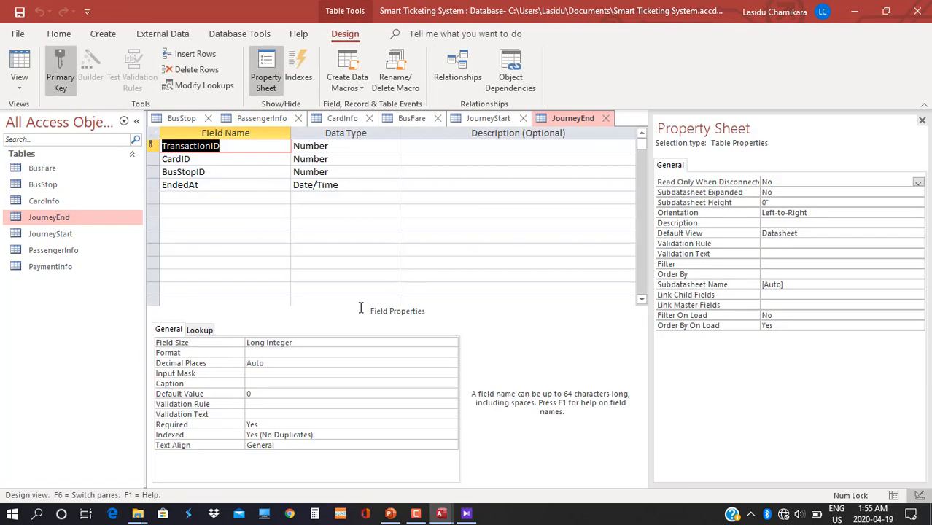
pyautogui.click(338, 172)
pyautogui.click(206, 331)
pyautogui.doubleClick(297, 344)
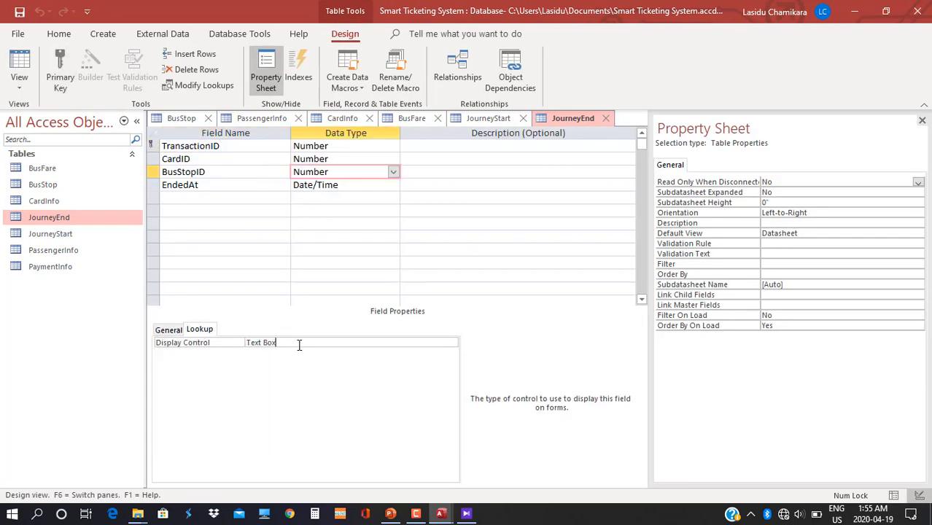
pyautogui.click(430, 363)
pyautogui.click(449, 362)
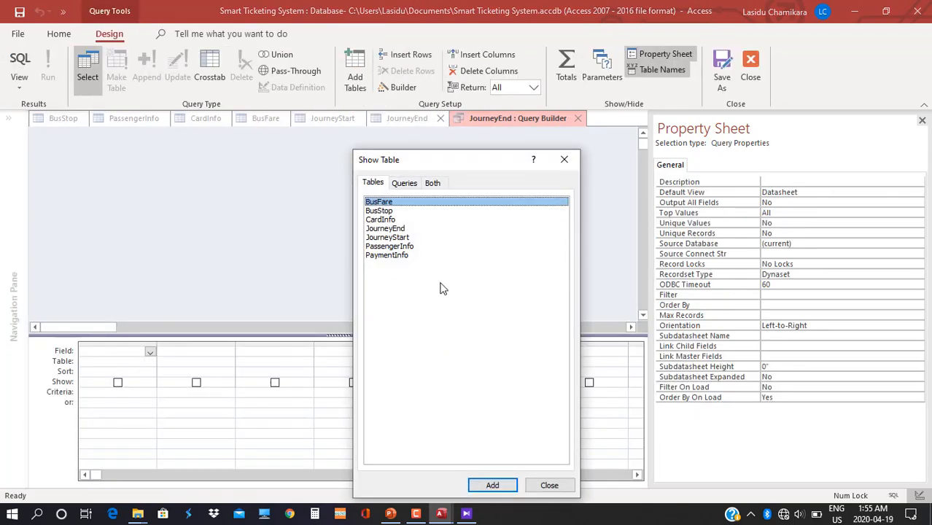
pyautogui.doubleClick(380, 211)
pyautogui.click(549, 485)
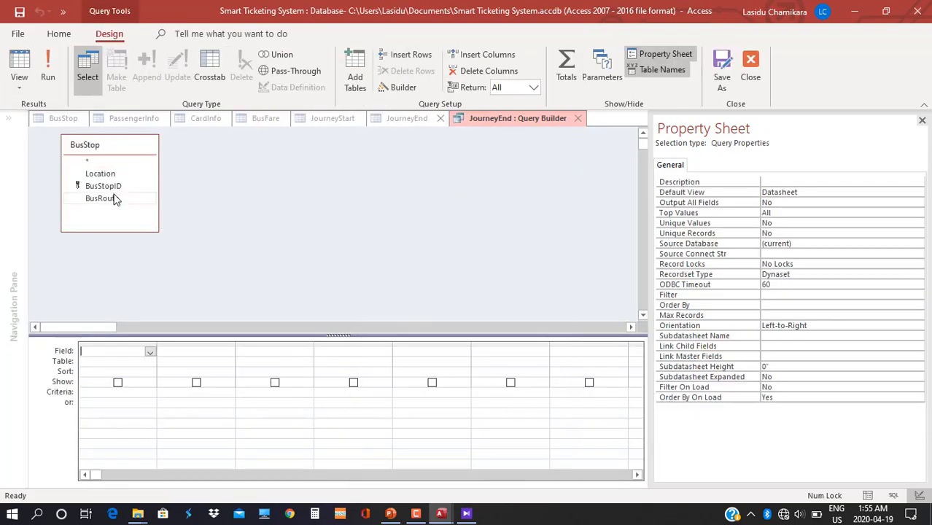
pyautogui.moveTo(109, 186); pyautogui.dragTo(182, 354)
pyautogui.click(577, 118)
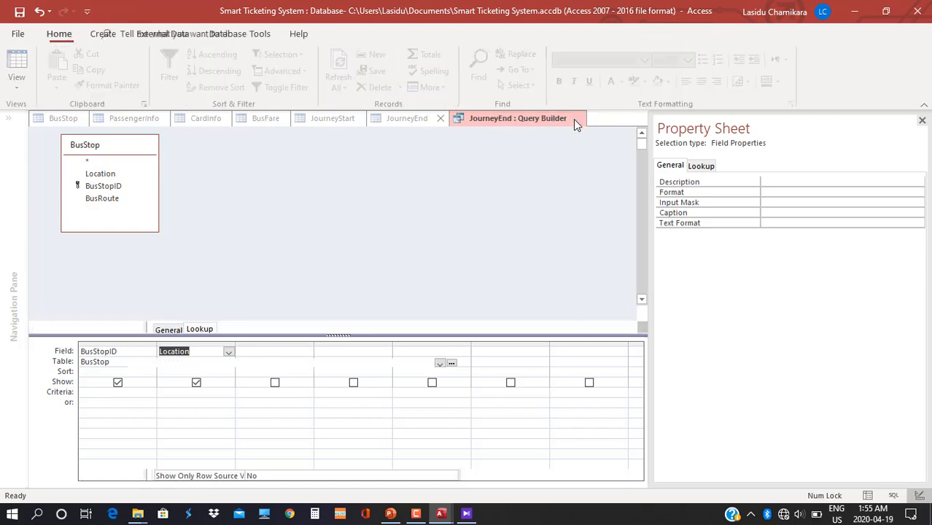
# Set the BusStopID lookup's Column Count to 2 and save the table design.
pyautogui.click(264, 379)
pyautogui.press('BackSpace')
pyautogui.write('2')
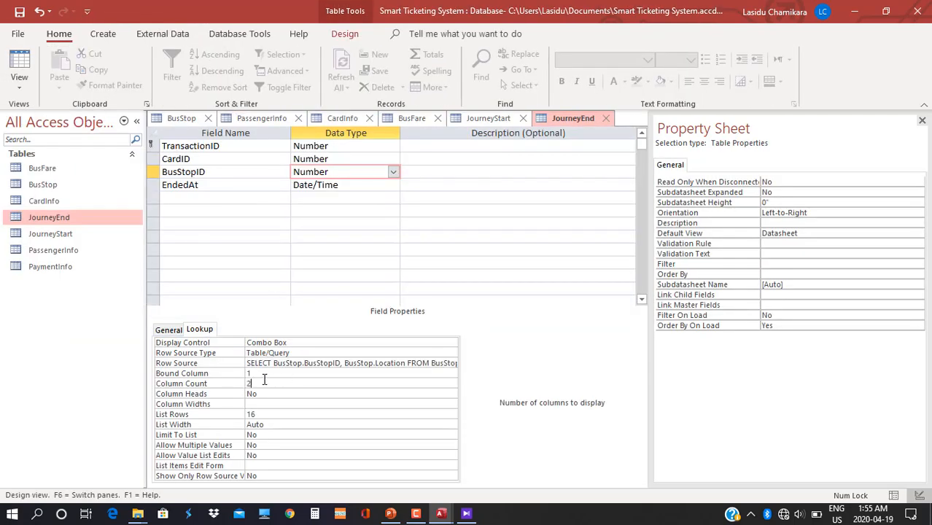
pyautogui.click(24, 88)
pyautogui.click(44, 111)
pyautogui.click(443, 302)
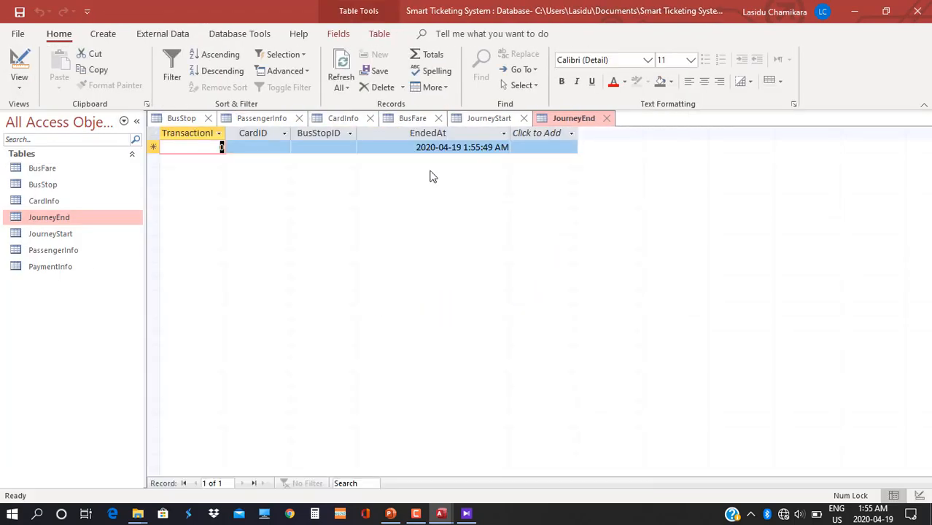
# Check the bus stop list and widen the BusStopID and TransactionID columns.
pyautogui.click(346, 146)
pyautogui.click(349, 147)
pyautogui.click(390, 132)
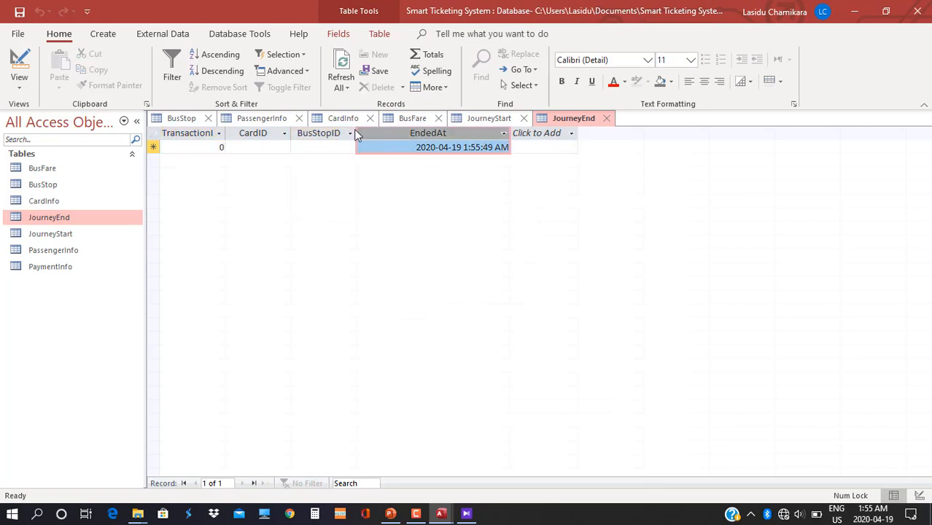
pyautogui.moveTo(357, 133); pyautogui.dragTo(405, 138)
pyautogui.click(207, 144)
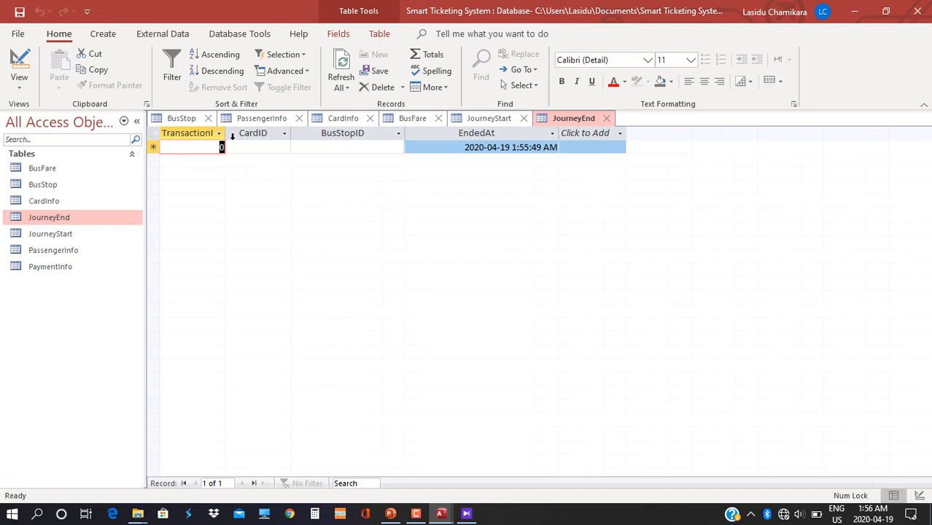
pyautogui.moveTo(225, 132); pyautogui.dragTo(258, 140)
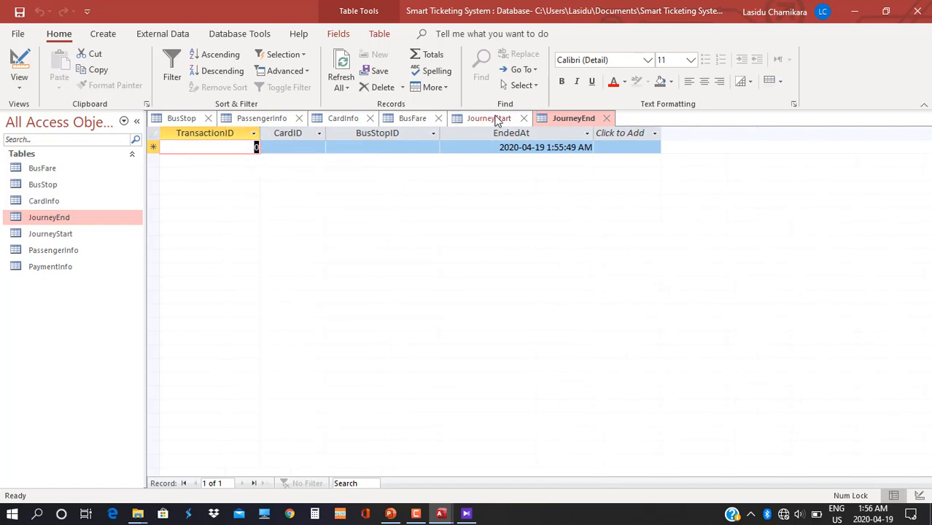
# In JourneyStart, confirm the first record keeps card 555111, then return to JourneyEnd.
pyautogui.click(496, 118)
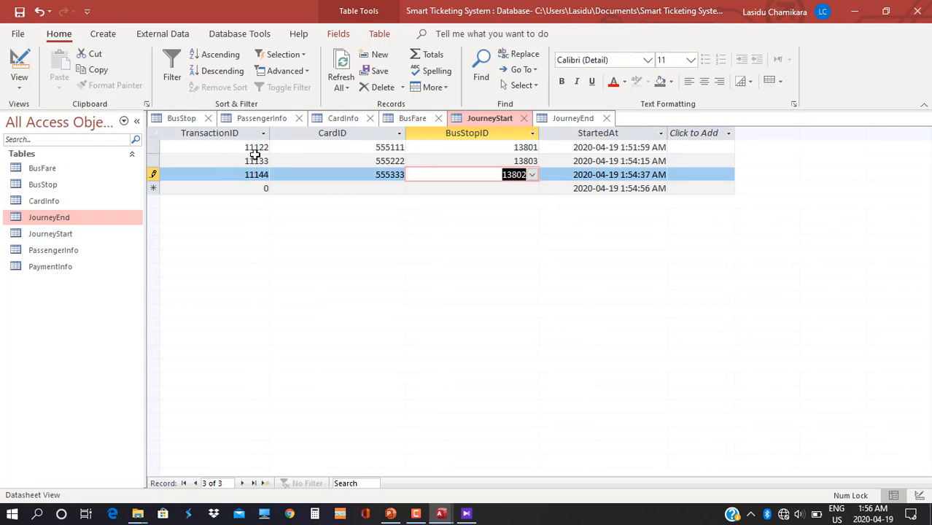
pyautogui.click(366, 147)
pyautogui.click(399, 147)
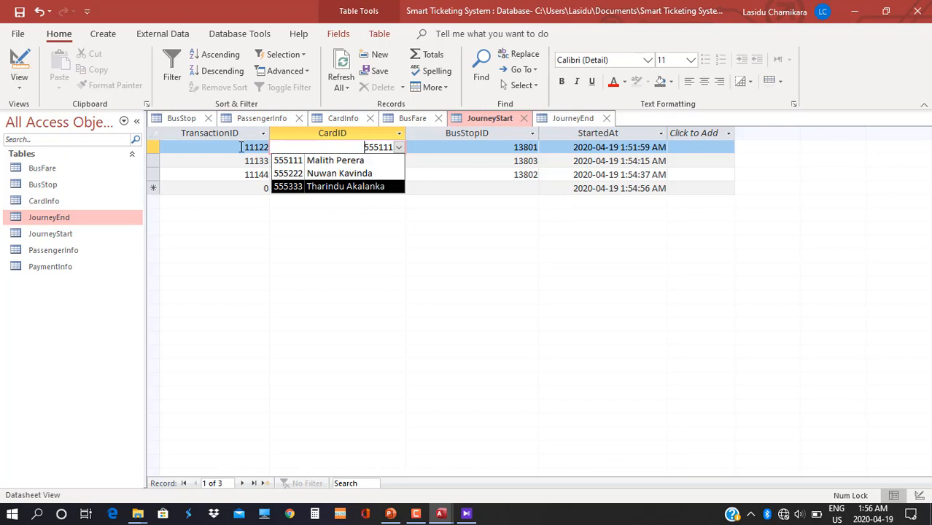
pyautogui.click(466, 225)
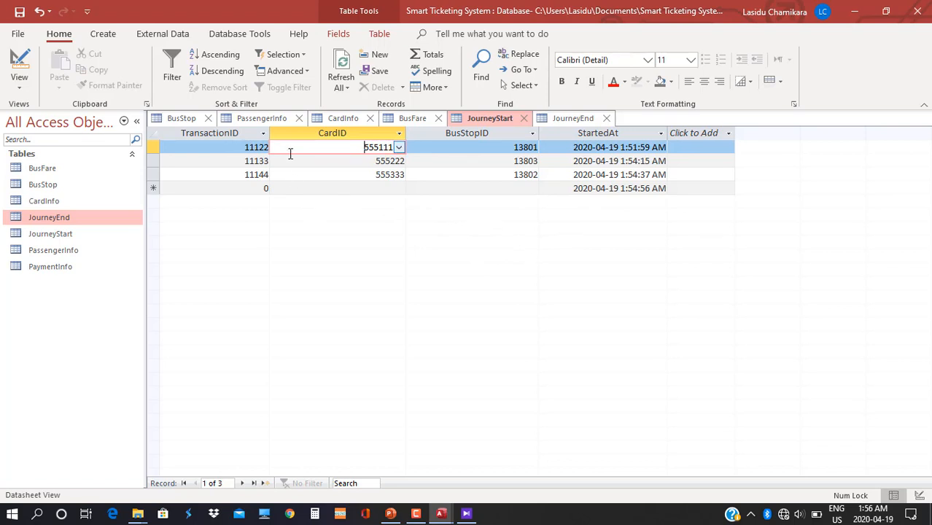
pyautogui.click(572, 119)
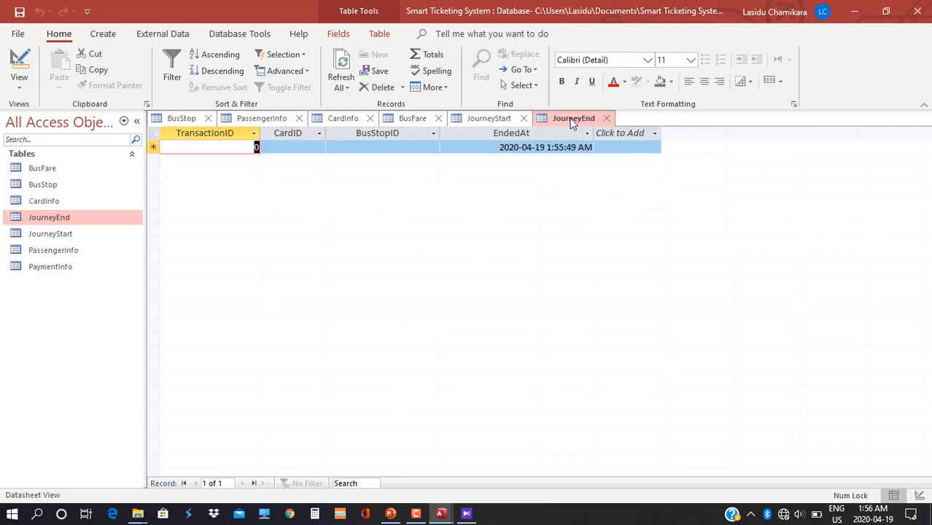
# Switch JourneyEnd to Design View and make TransactionID display as a Combo Box.
pyautogui.click(18, 81)
pyautogui.click(66, 148)
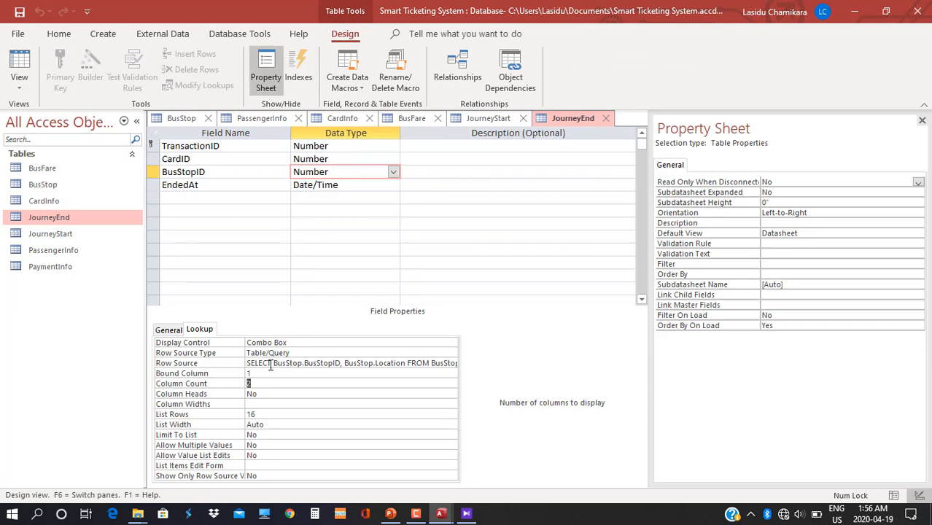
pyautogui.click(332, 146)
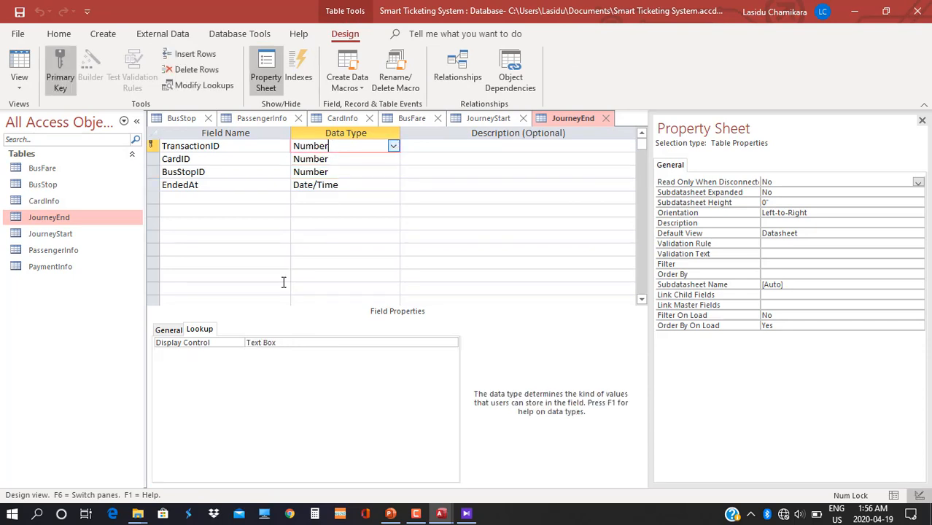
pyautogui.doubleClick(273, 342)
pyautogui.doubleClick(273, 343)
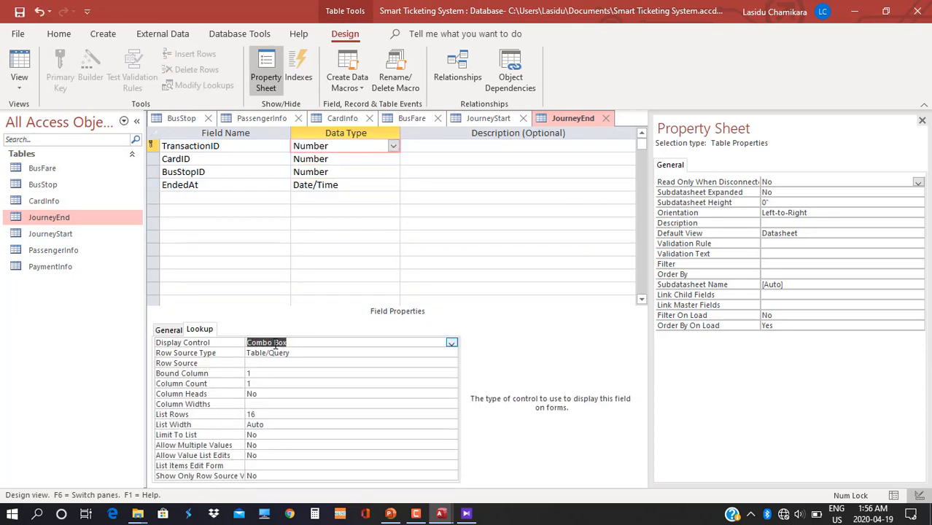
# Build the lookup's Row Source from JourneyStart.TransactionID, then save the table and return to Datasheet View.
pyautogui.click(269, 362)
pyautogui.click(451, 363)
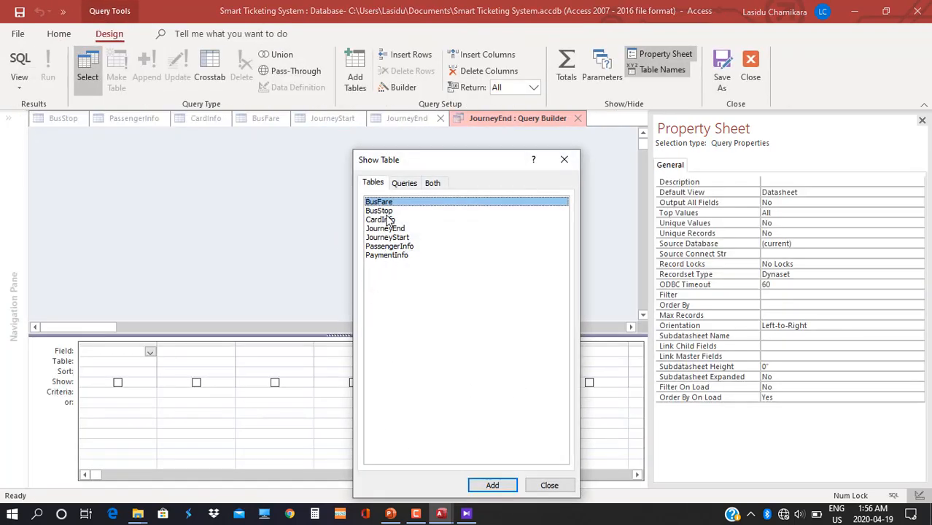
pyautogui.doubleClick(383, 238)
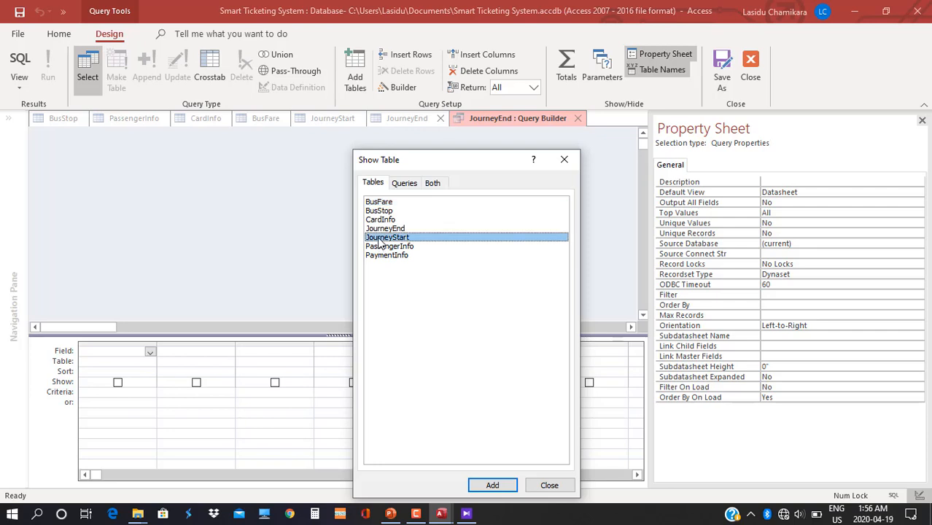
pyautogui.click(543, 489)
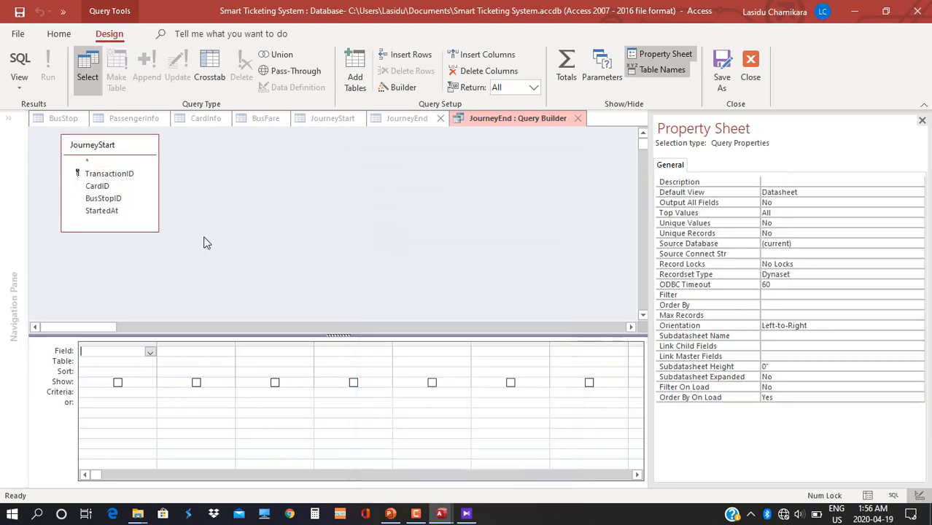
pyautogui.moveTo(106, 175); pyautogui.dragTo(118, 352)
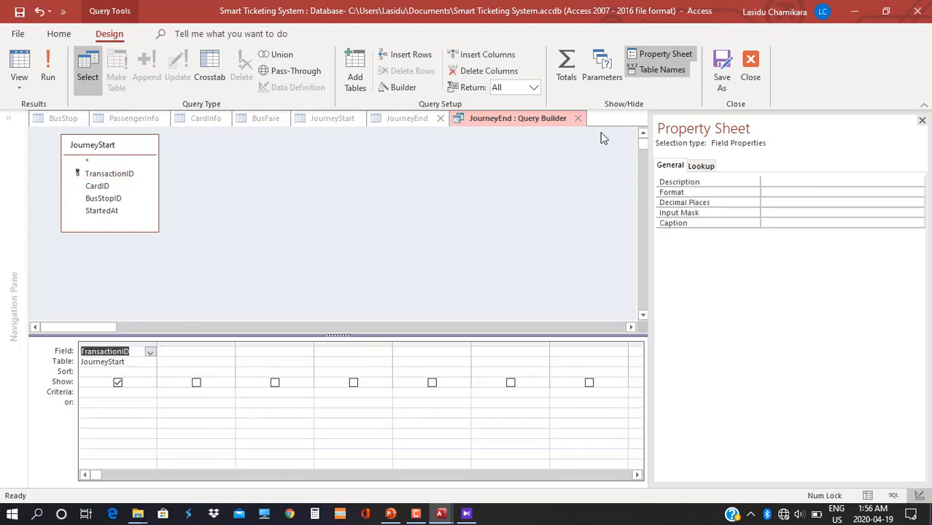
pyautogui.rightClick(521, 119)
pyautogui.click(562, 125)
pyautogui.click(573, 121)
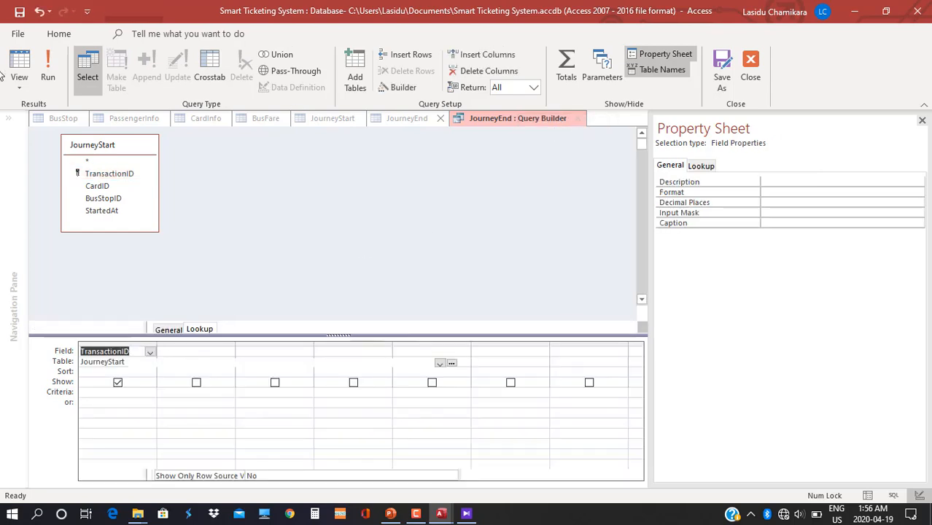
pyautogui.click(19, 81)
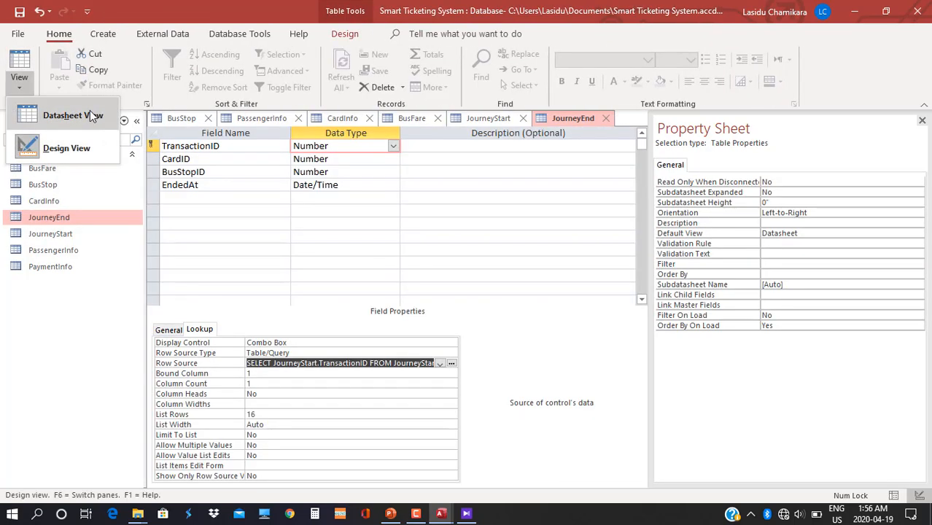
pyautogui.click(90, 113)
pyautogui.click(441, 300)
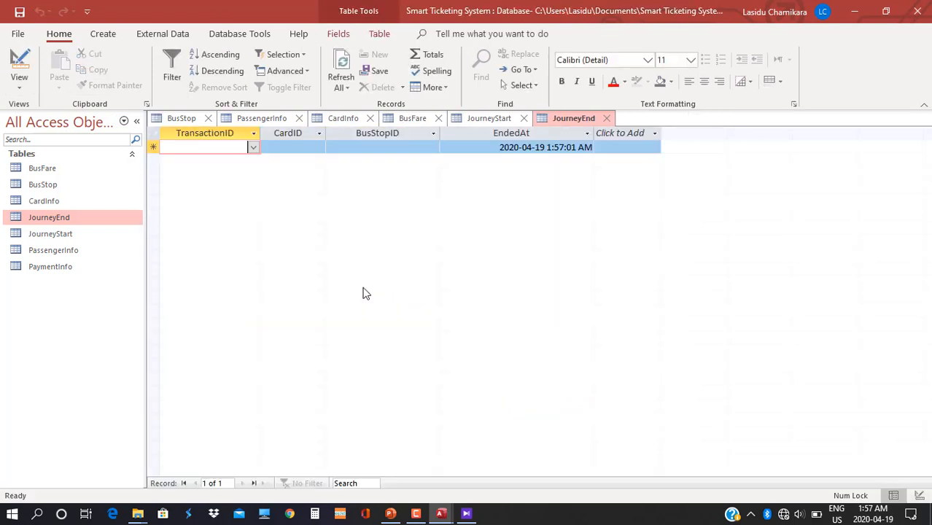
# Enter the first JourneyEnd record: transaction 11122, card 555111, end stop 13802 Nugegoda.
pyautogui.click(253, 147)
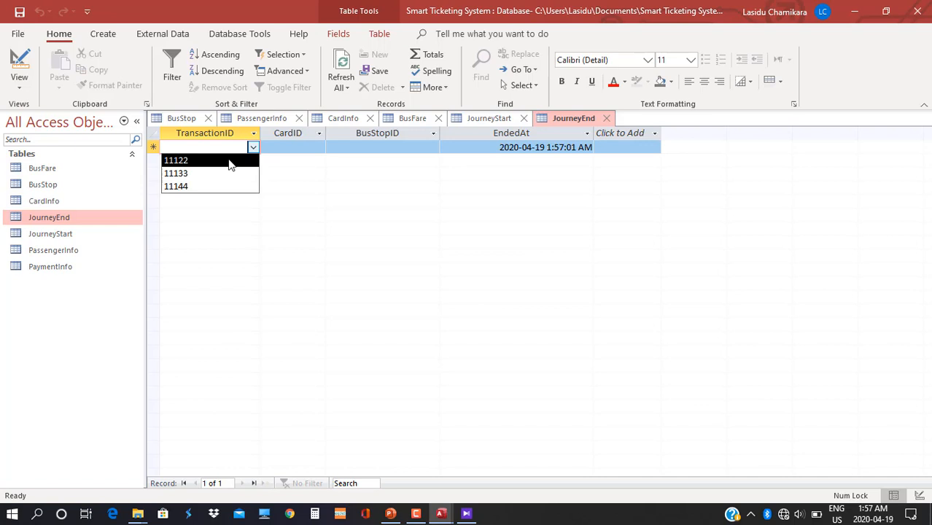
pyautogui.click(214, 160)
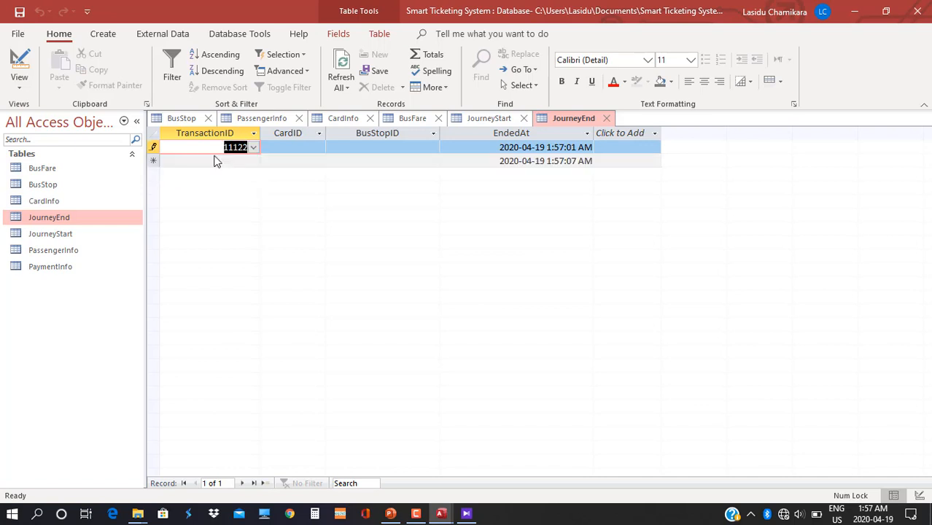
pyautogui.click(301, 148)
pyautogui.click(318, 147)
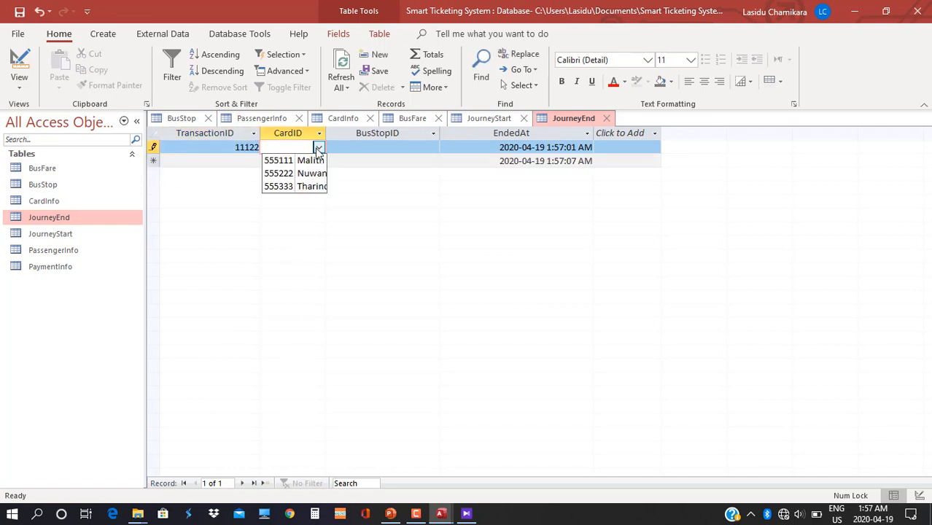
pyautogui.click(309, 161)
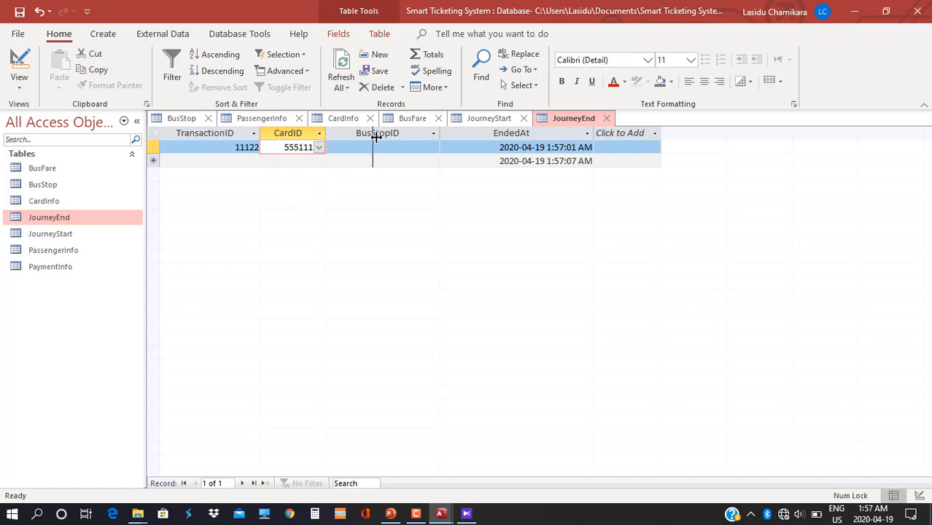
pyautogui.moveTo(325, 134); pyautogui.dragTo(369, 139)
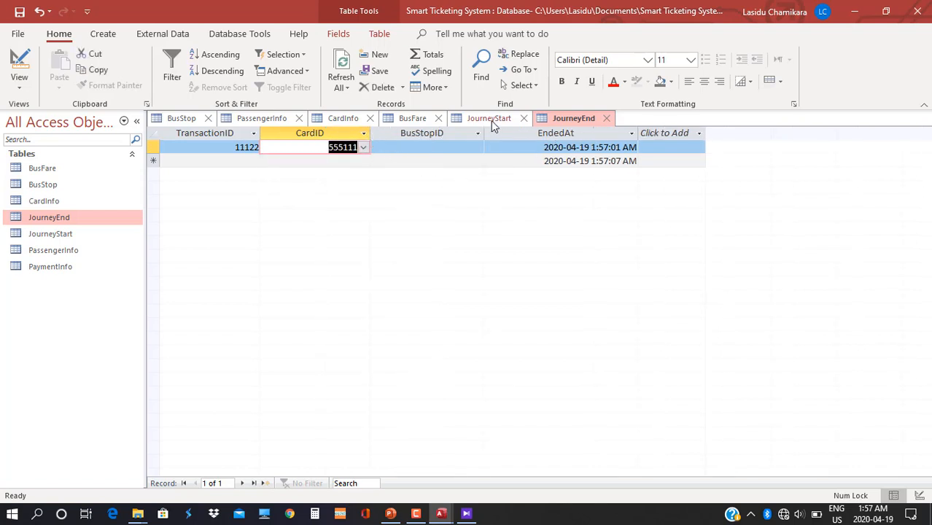
pyautogui.click(471, 147)
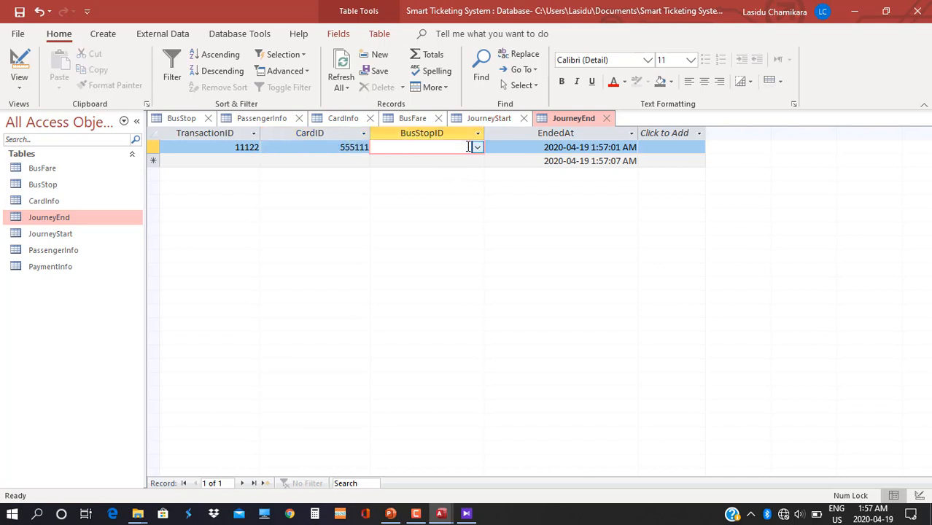
pyautogui.click(476, 148)
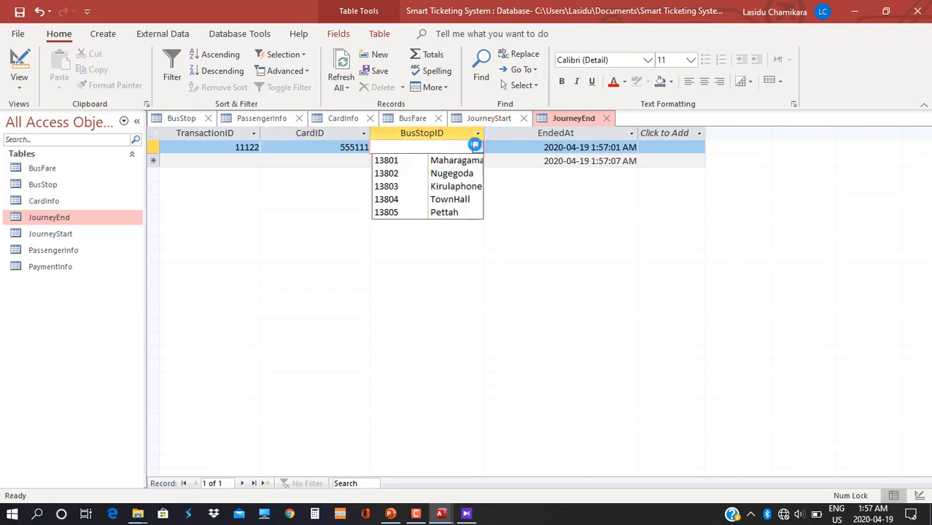
pyautogui.click(465, 173)
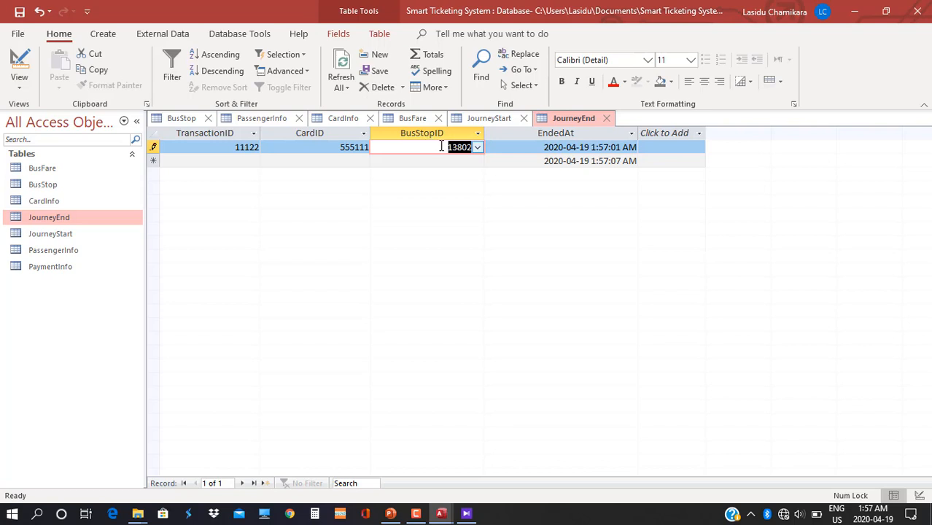
# Add a second record: transaction 11133, card 555222, end stop 13805 Pettah.
pyautogui.click(256, 161)
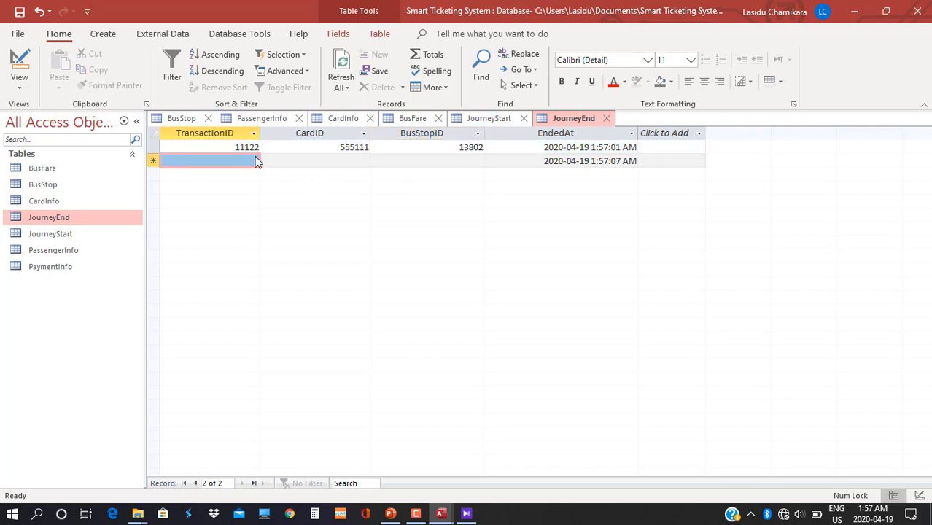
pyautogui.click(255, 161)
pyautogui.click(238, 187)
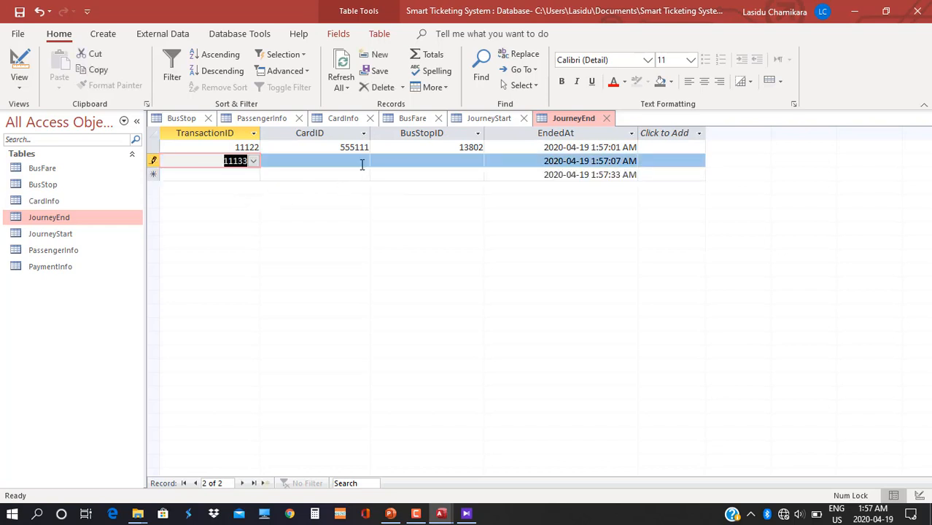
pyautogui.click(362, 161)
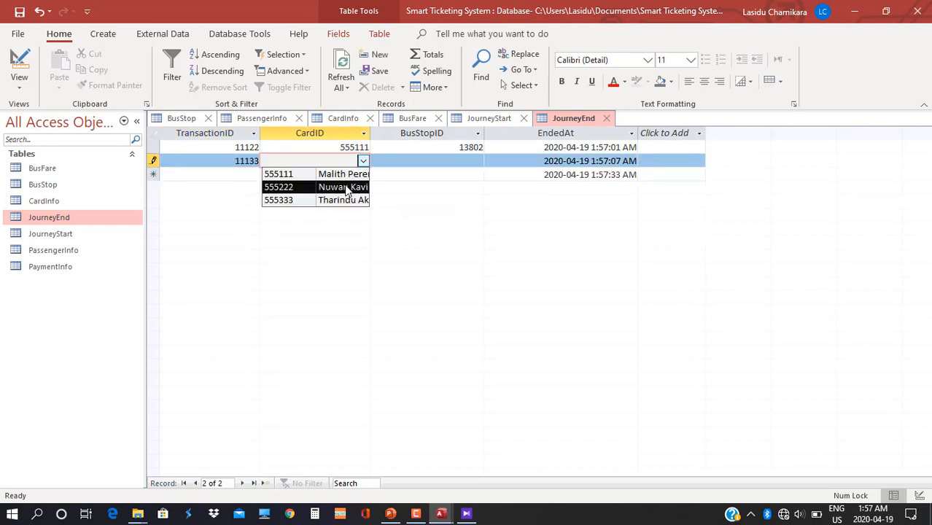
pyautogui.click(345, 188)
pyautogui.click(464, 160)
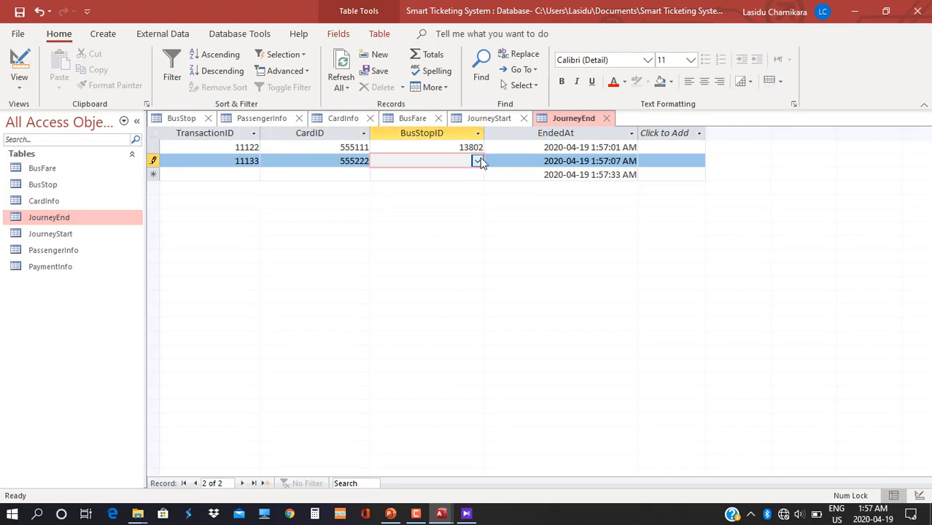
pyautogui.click(477, 161)
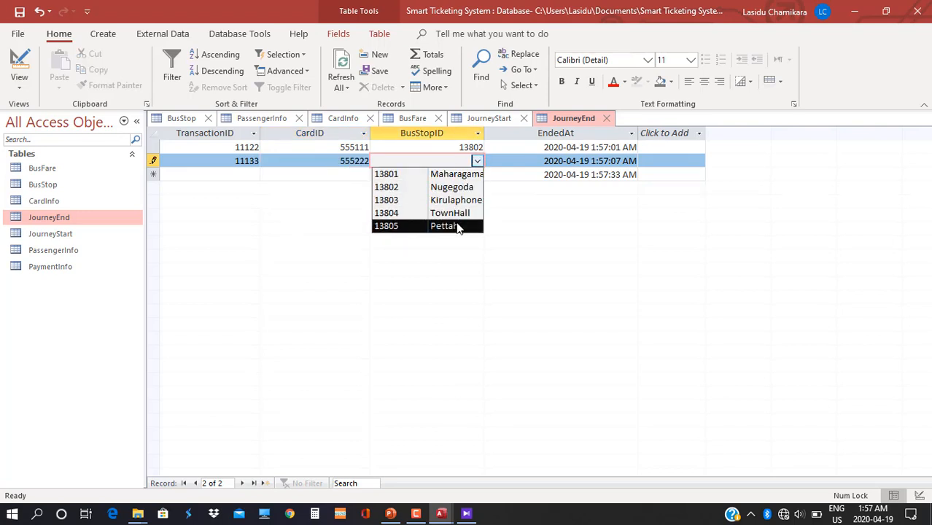
pyautogui.click(457, 226)
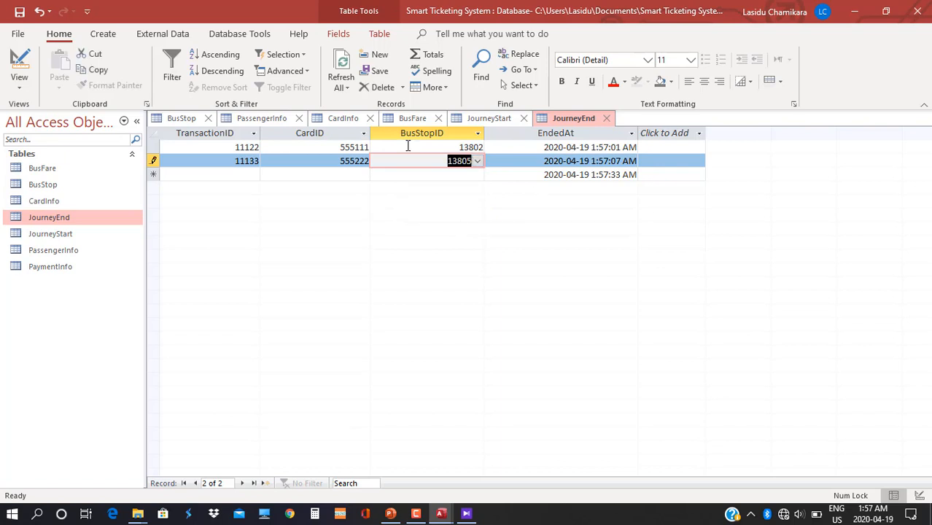
# Add a third record: transaction 11144, card 555333, end stop 13805 Pettah.
pyautogui.click(251, 173)
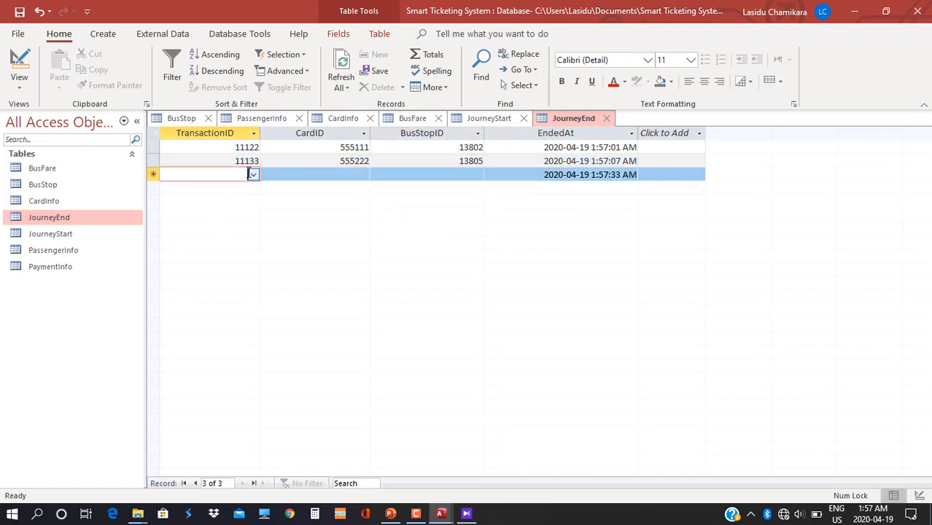
pyautogui.click(253, 174)
pyautogui.click(387, 197)
pyautogui.click(253, 176)
pyautogui.click(208, 211)
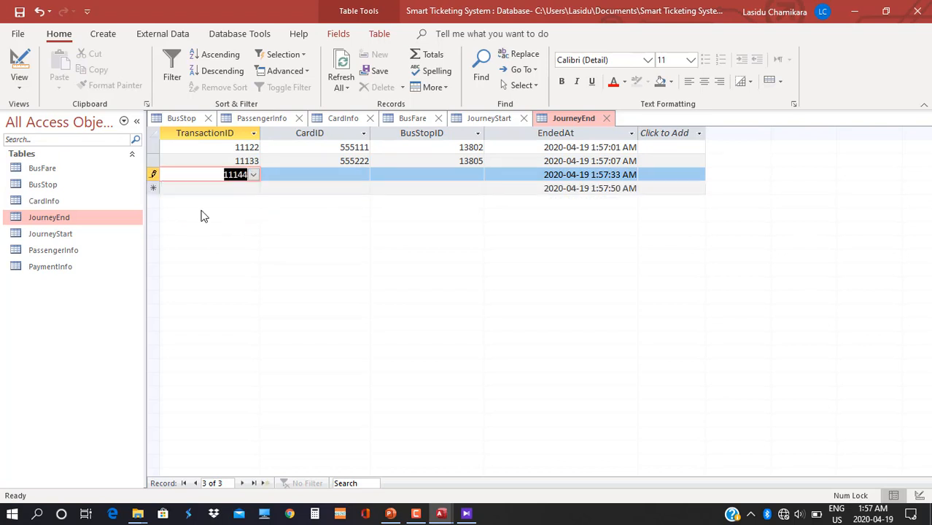
pyautogui.click(364, 175)
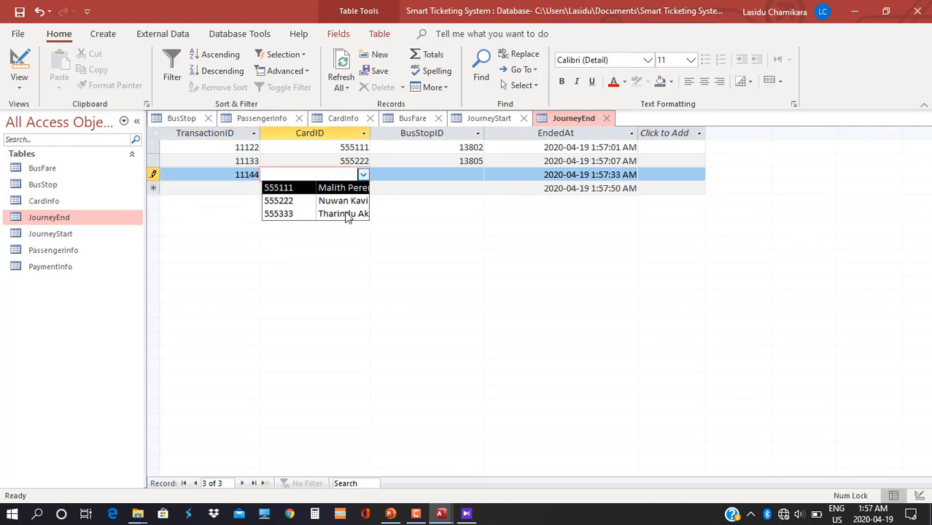
pyautogui.click(336, 217)
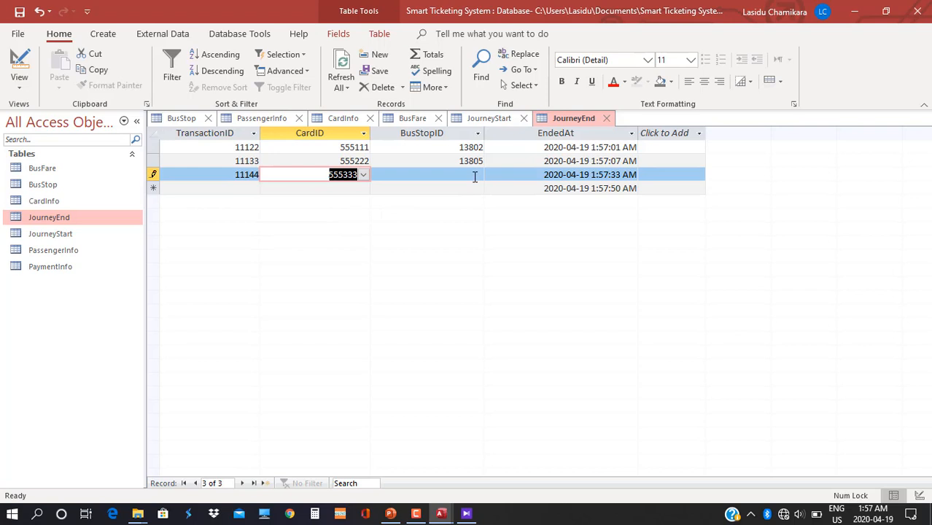
pyautogui.click(474, 176)
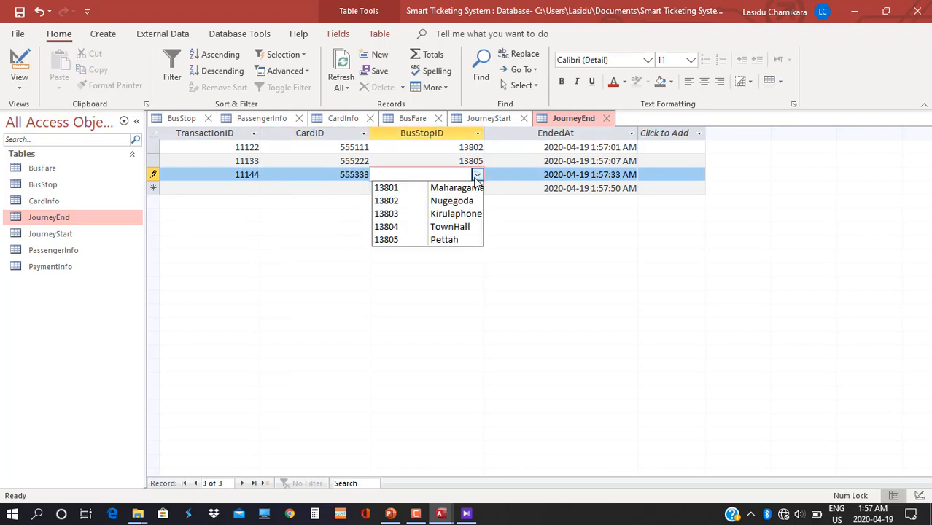
pyautogui.click(451, 241)
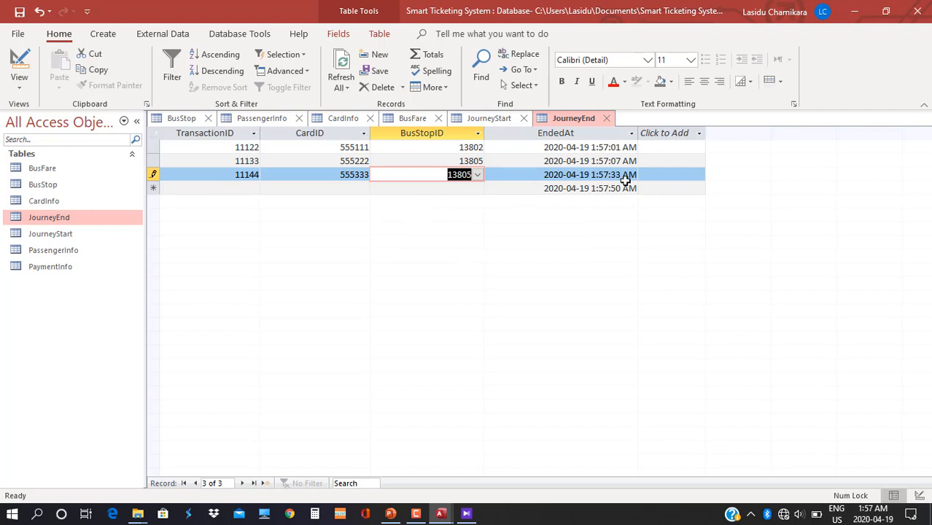
# Compare the JourneyStart and JourneyEnd tabs, then stay on JourneyStart with the Home View list open.
pyautogui.click(502, 118)
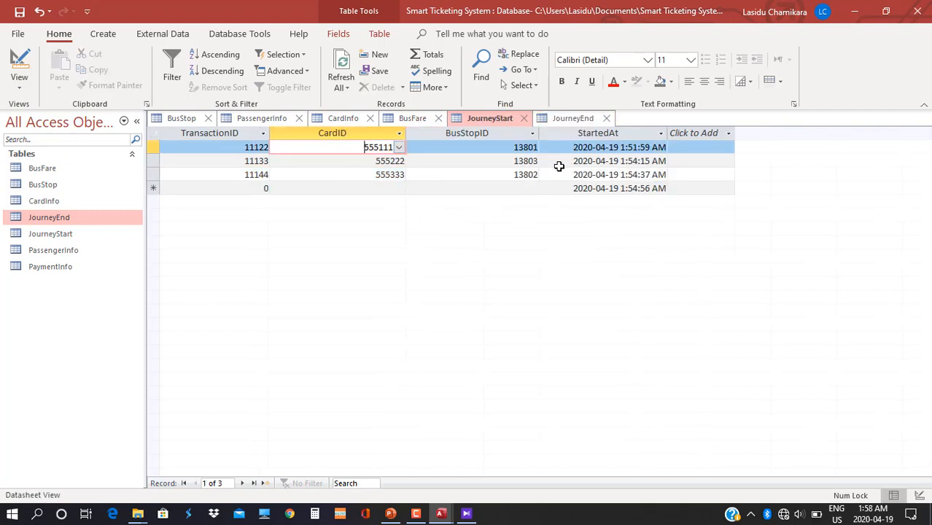
pyautogui.click(543, 118)
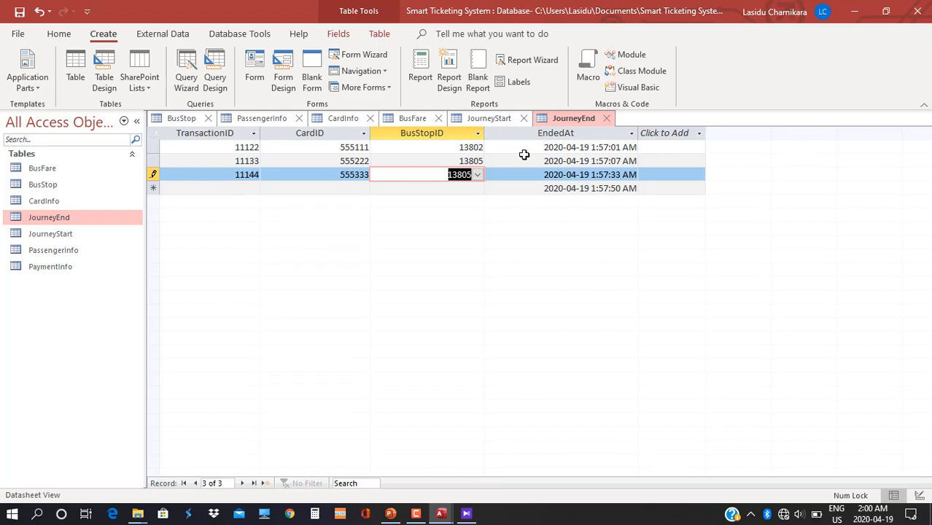
pyautogui.click(503, 120)
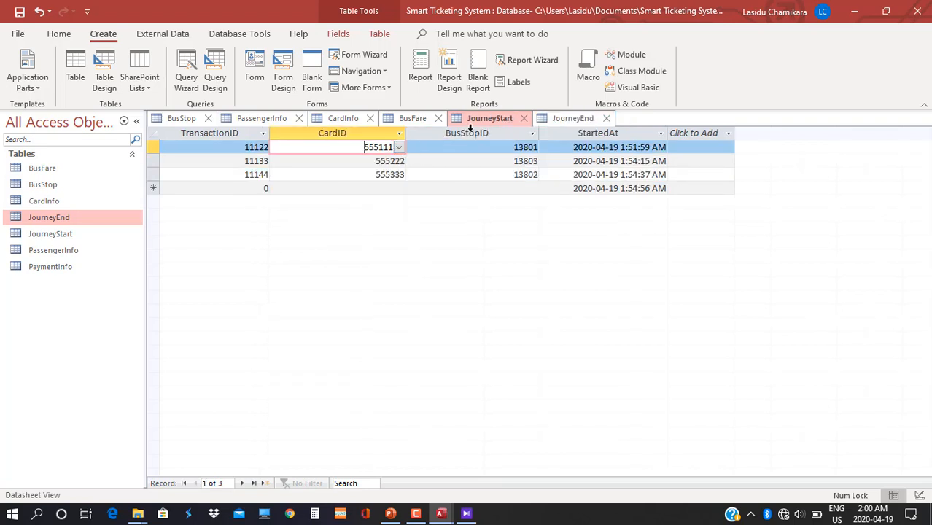
pyautogui.click(562, 118)
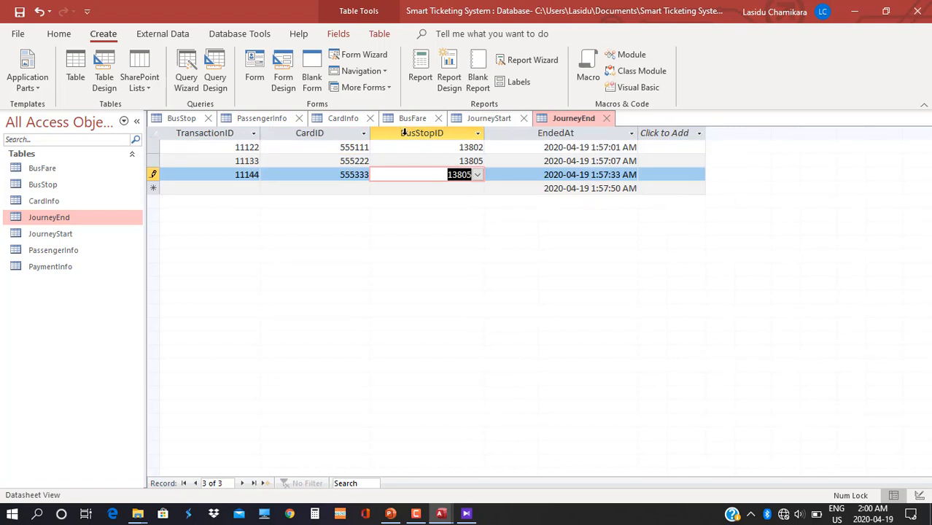
pyautogui.click(481, 119)
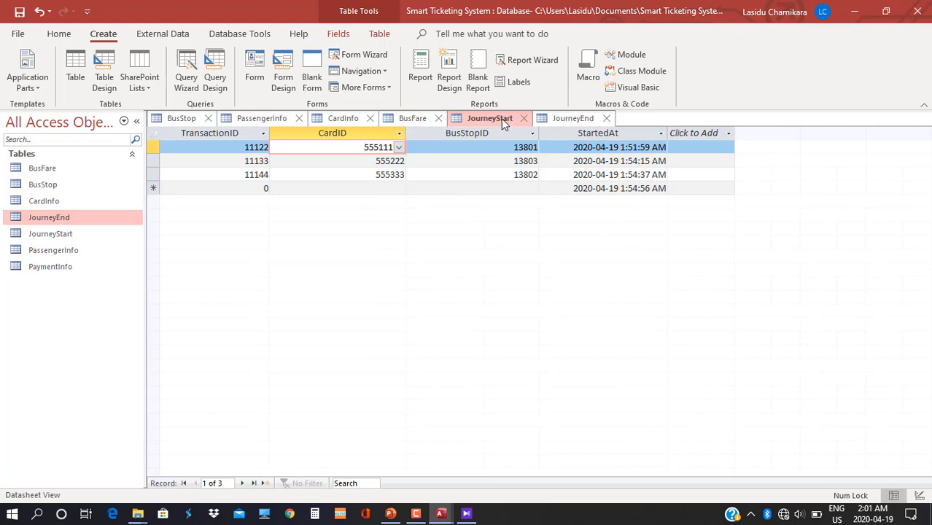
pyautogui.click(59, 34)
pyautogui.click(19, 81)
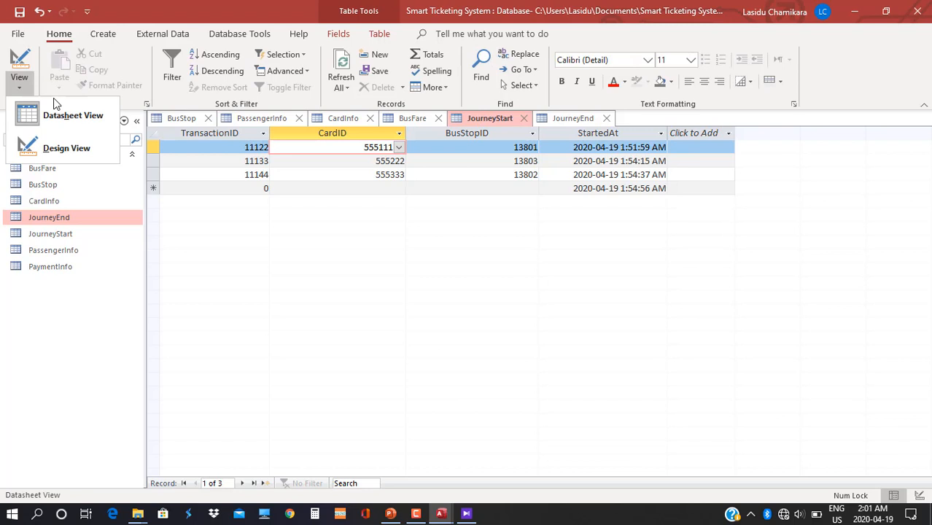
# Dismiss the read-only warning and close the BusFare table, saving its layout changes.
pyautogui.click(65, 153)
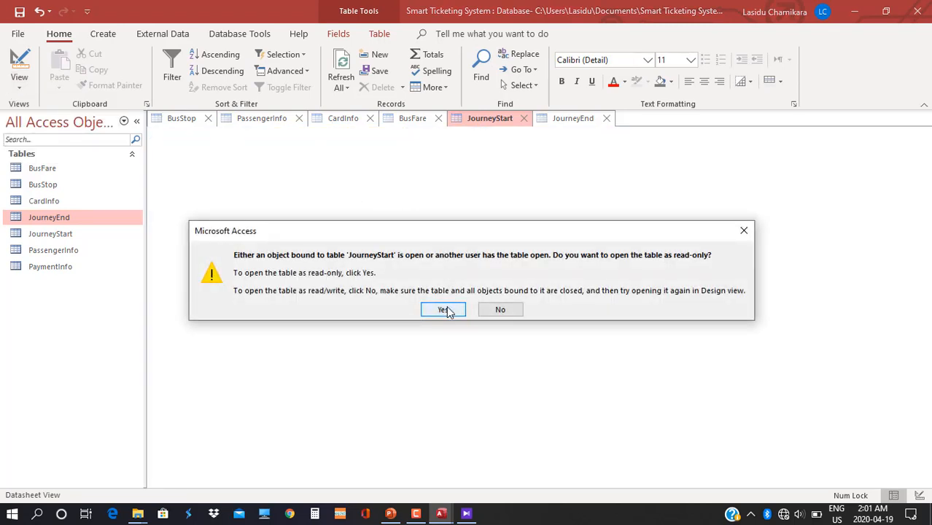
pyautogui.click(744, 230)
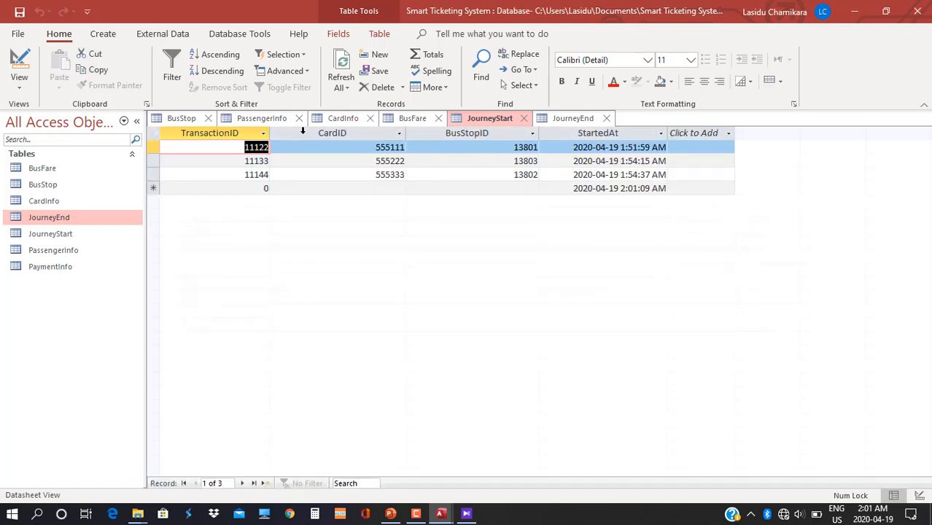
pyautogui.click(420, 124)
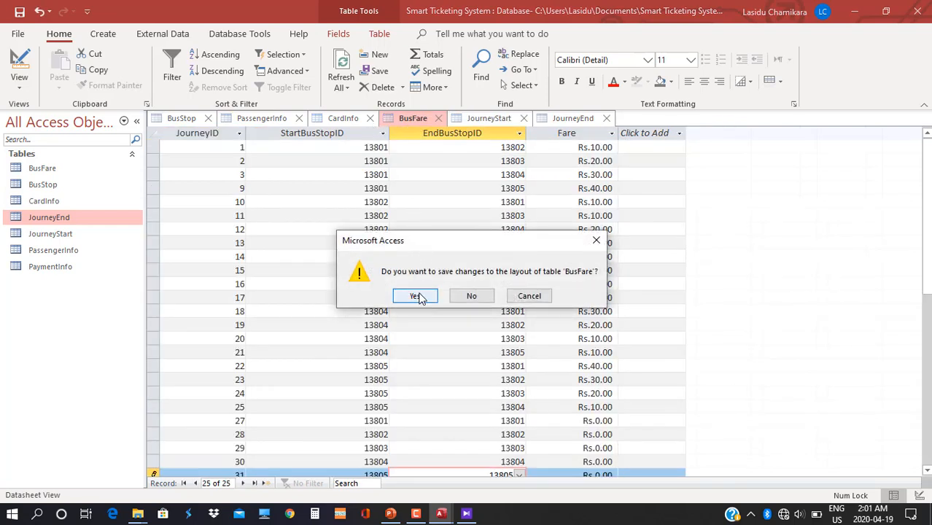
pyautogui.click(417, 296)
# Save and close the CardInfo, PassengerInfo and BusStop tables.
pyautogui.rightClick(341, 119)
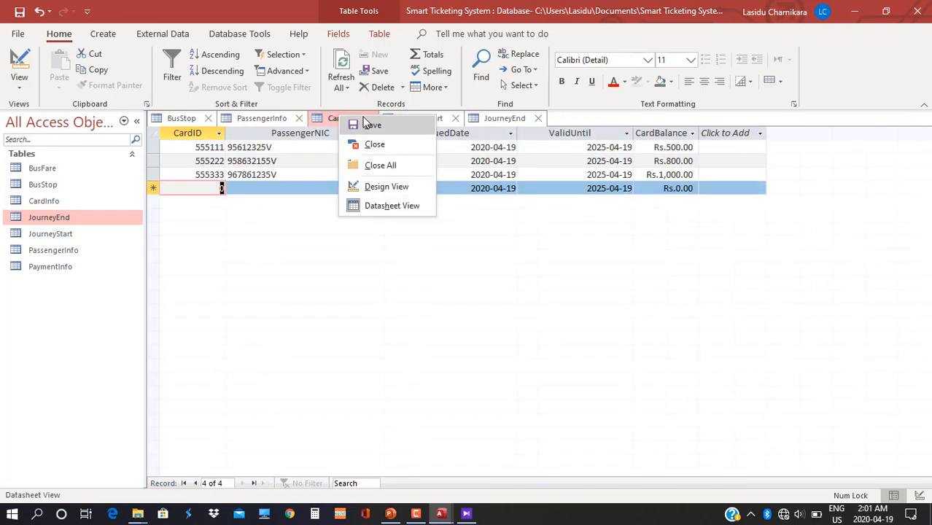
pyautogui.click(368, 126)
pyautogui.click(371, 119)
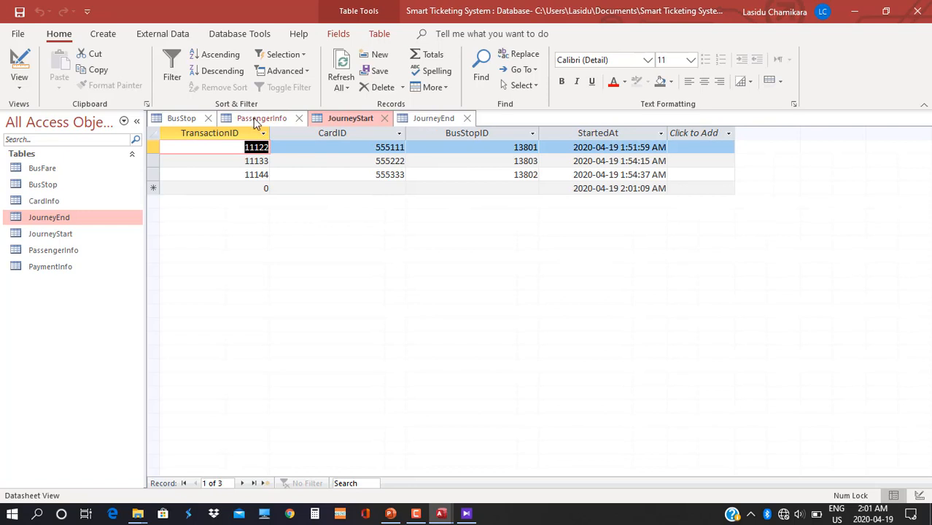
pyautogui.rightClick(257, 123)
pyautogui.click(269, 128)
pyautogui.click(299, 118)
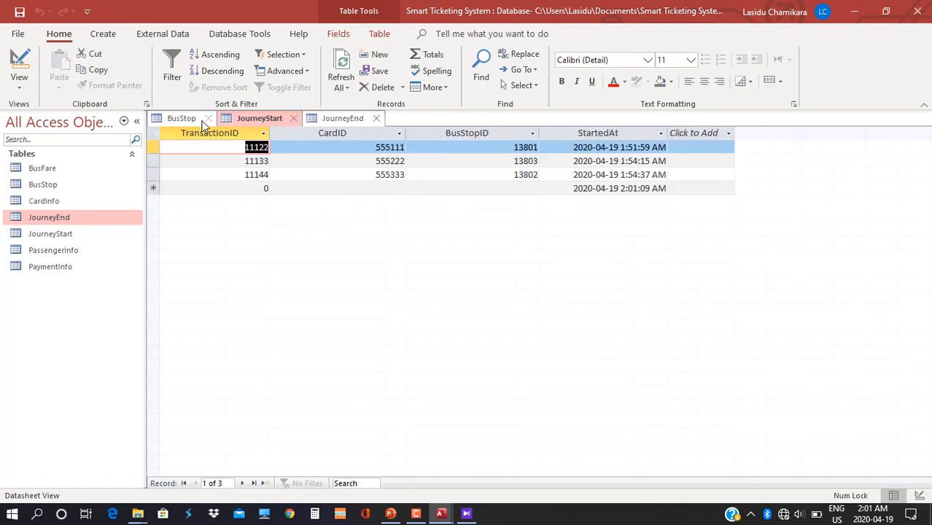
pyautogui.rightClick(188, 123)
pyautogui.click(220, 149)
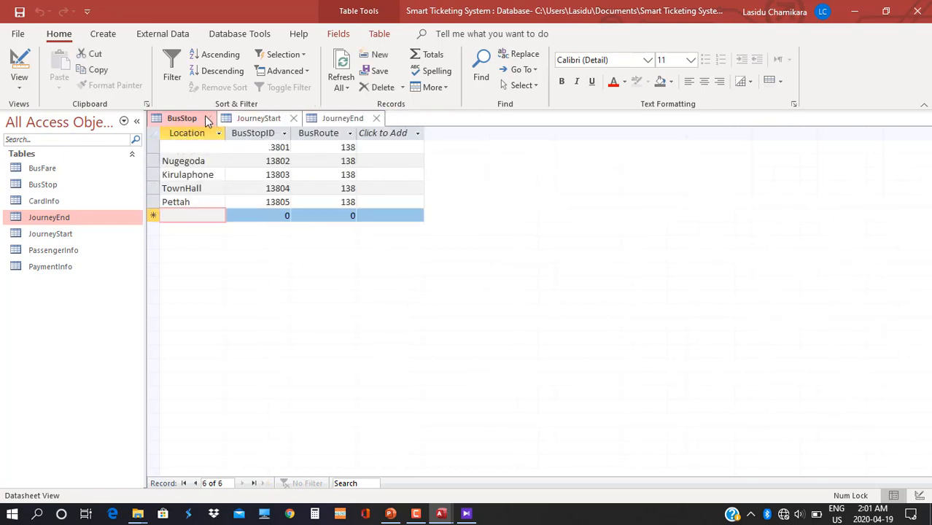
pyautogui.click(207, 118)
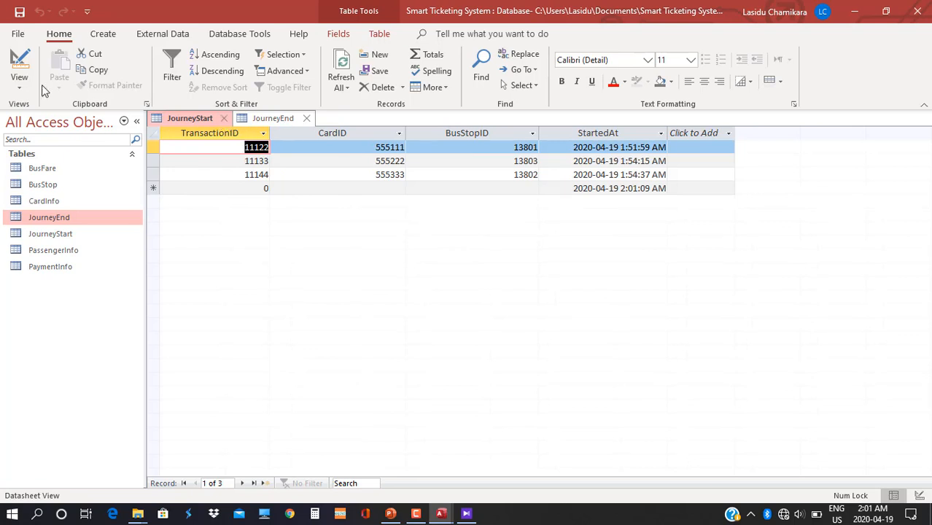
# Dismiss the read-only warning again, then save and close the JourneyEnd table.
pyautogui.click(21, 84)
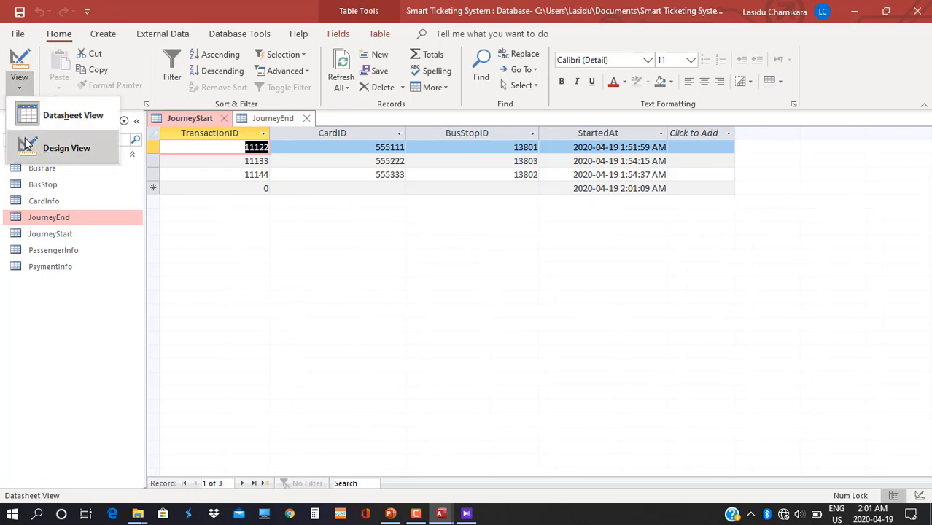
pyautogui.click(26, 143)
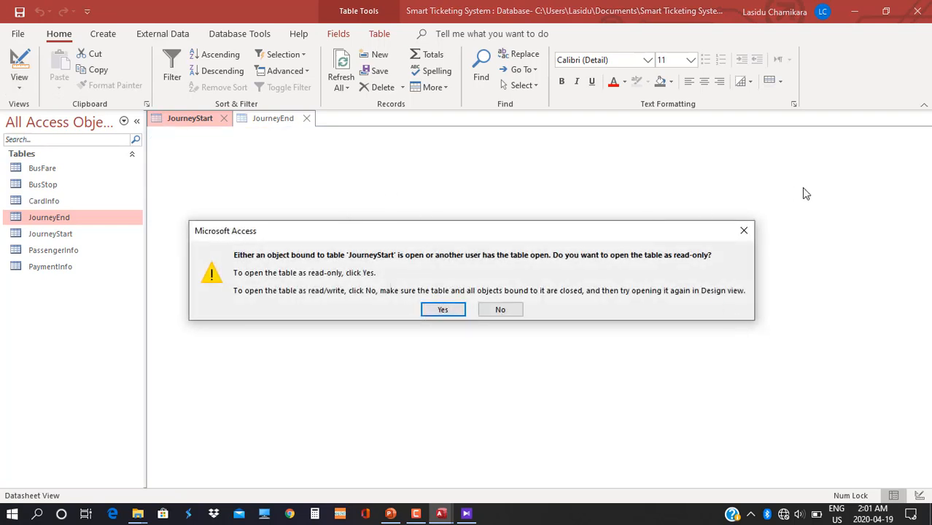
pyautogui.click(743, 230)
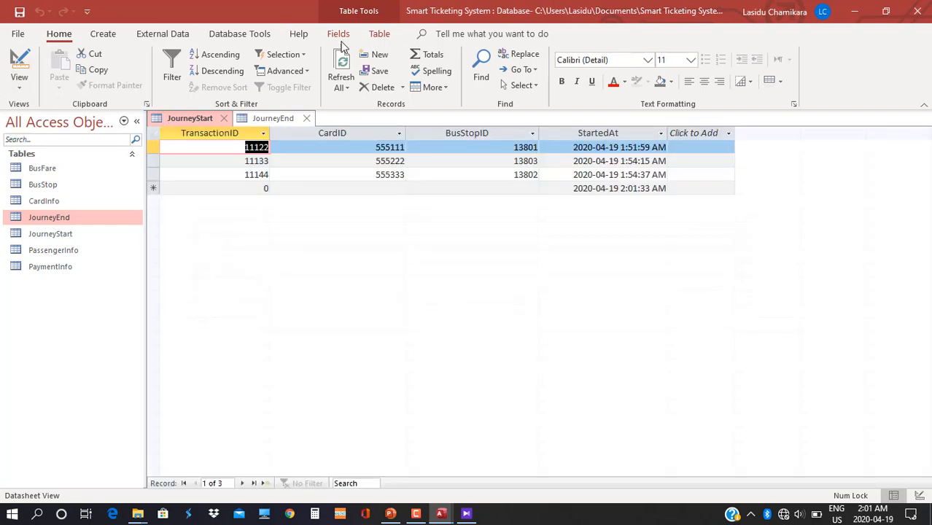
pyautogui.rightClick(268, 120)
pyautogui.click(302, 127)
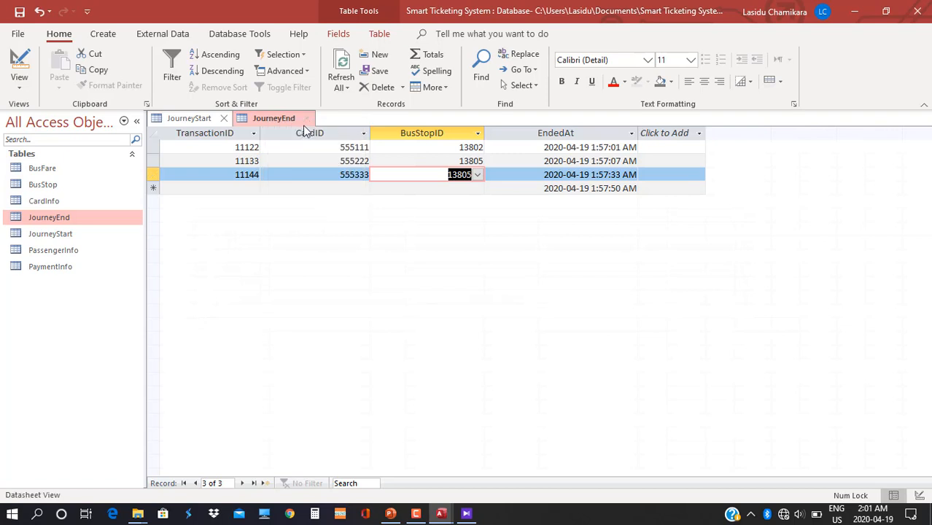
pyautogui.click(306, 118)
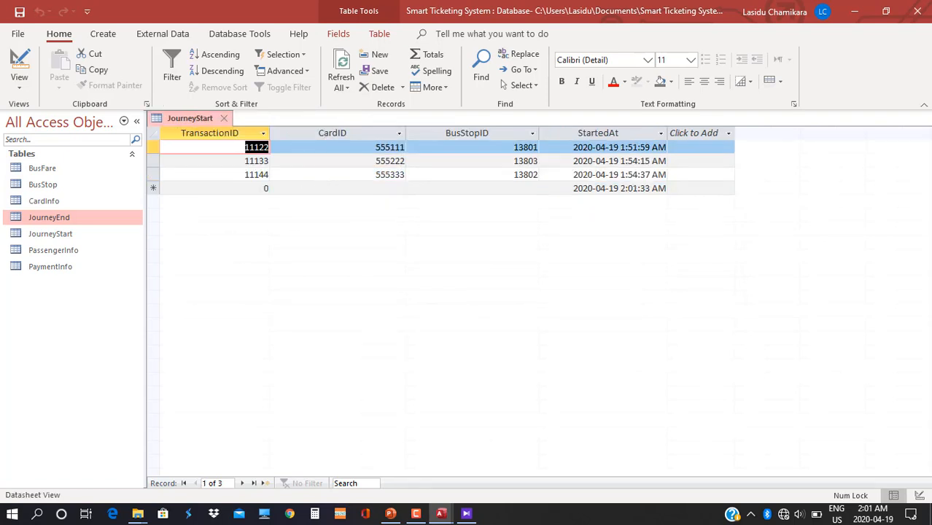
# In JourneyStart's Design View, rename BusStopID to StartBusStopID and save.
pyautogui.click(19, 86)
pyautogui.click(67, 146)
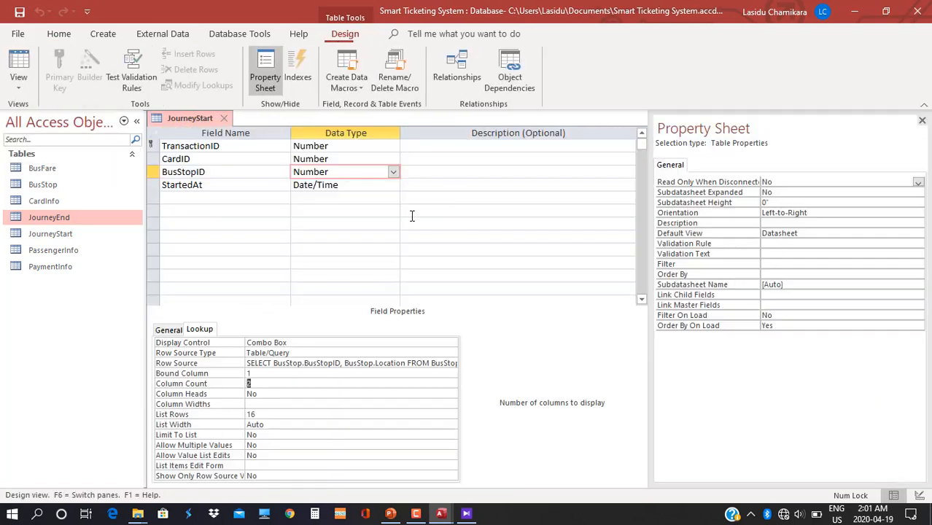
pyautogui.click(166, 173)
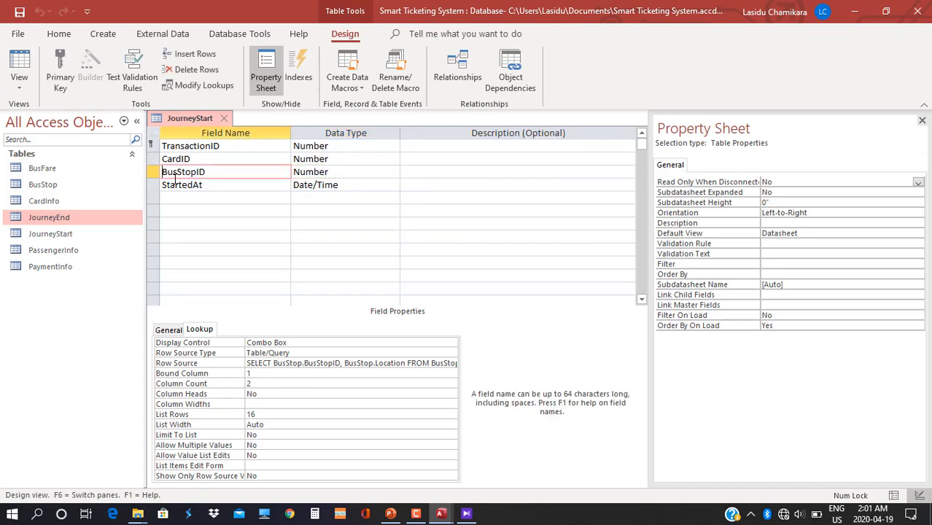
pyautogui.write('Start')
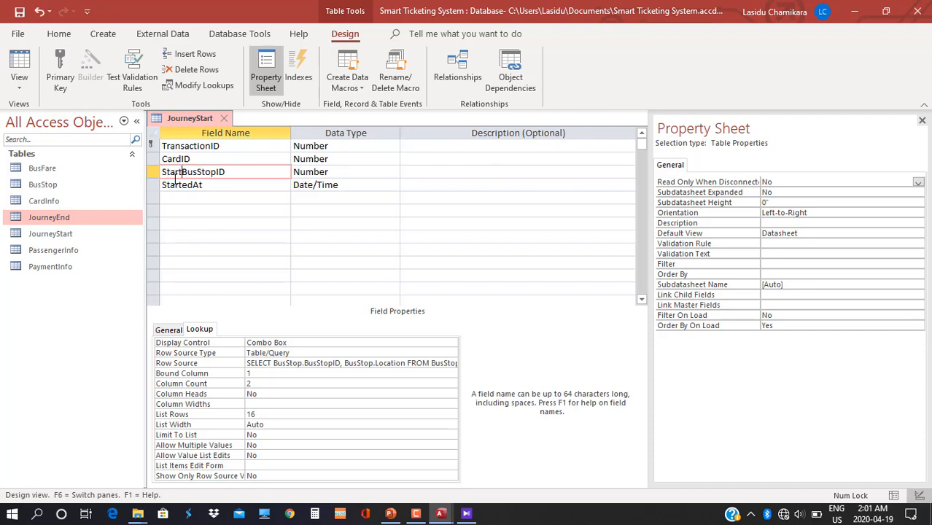
pyautogui.rightClick(175, 121)
pyautogui.click(191, 134)
# Rename JourneyEnd's BusStopID to EndBusStopID, save, and close both table designs.
pyautogui.doubleClick(77, 220)
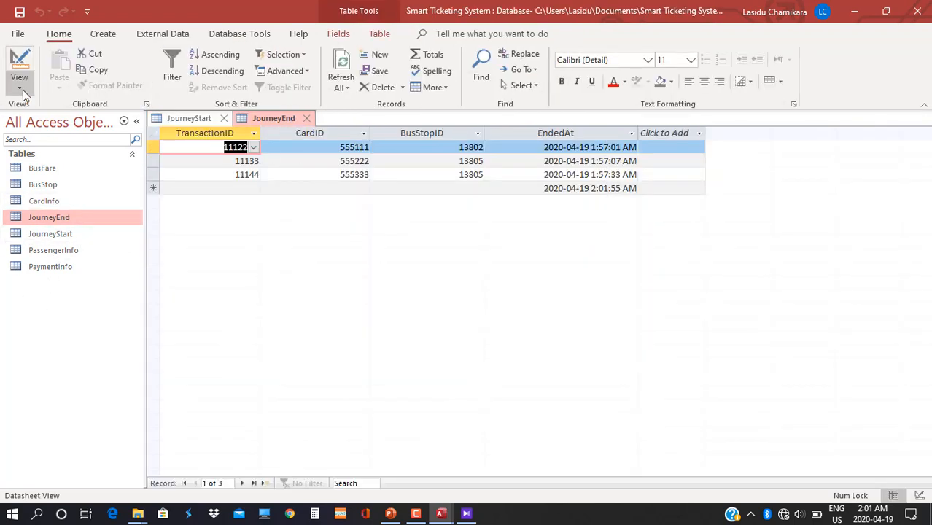
pyautogui.click(20, 88)
pyautogui.click(47, 145)
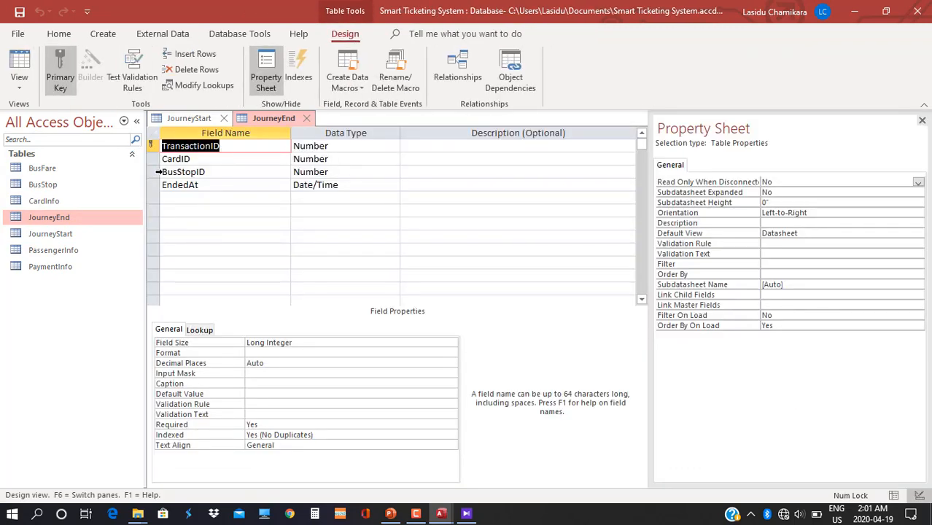
pyautogui.click(164, 173)
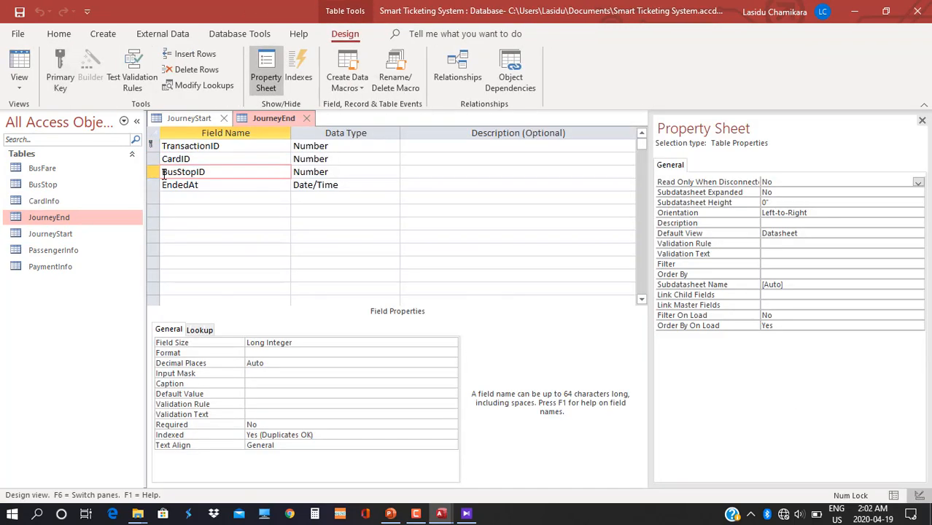
pyautogui.write('End')
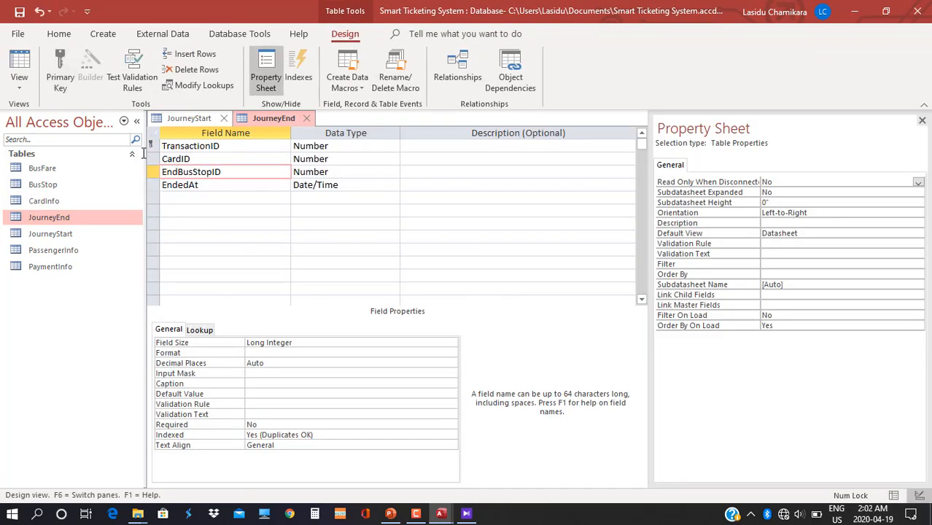
pyautogui.rightClick(274, 118)
pyautogui.click(286, 132)
pyautogui.click(306, 118)
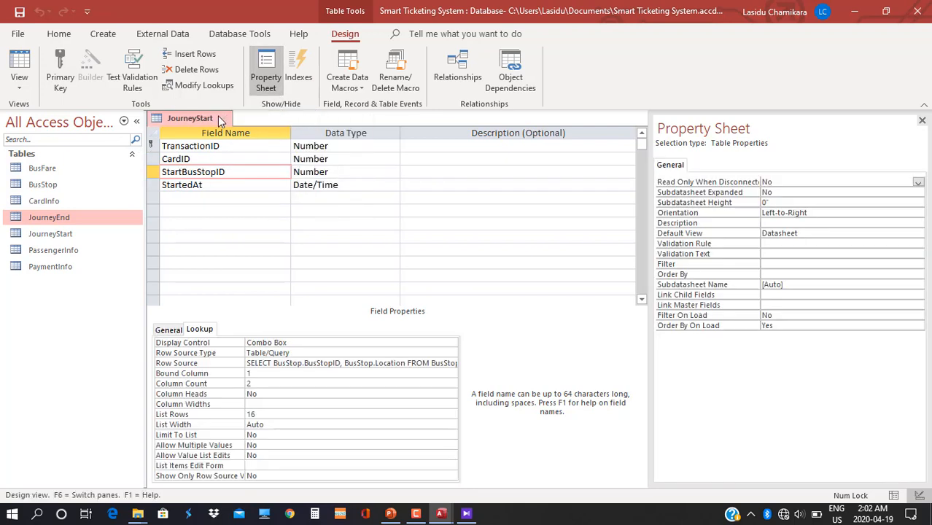
pyautogui.click(226, 118)
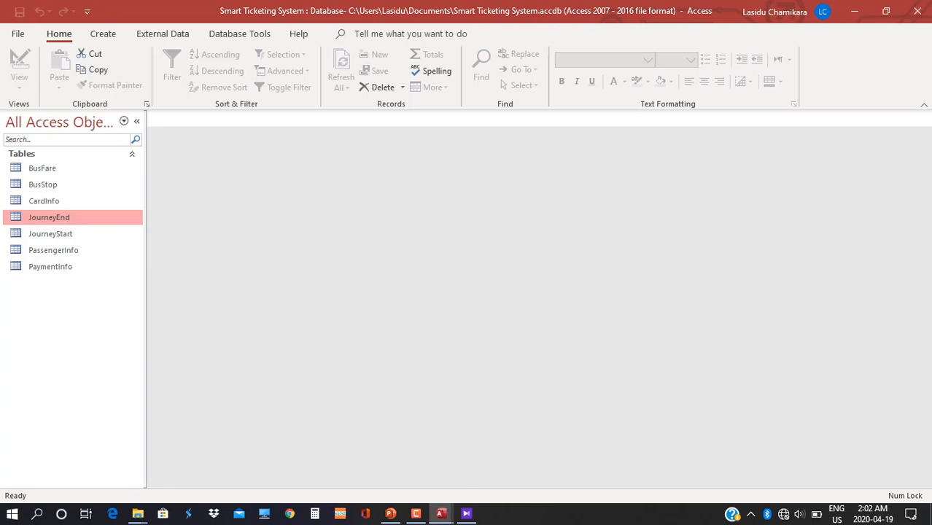
# Bring the table-layout diagram, with the Payment info table design, back on screen.
pyautogui.click(468, 514)
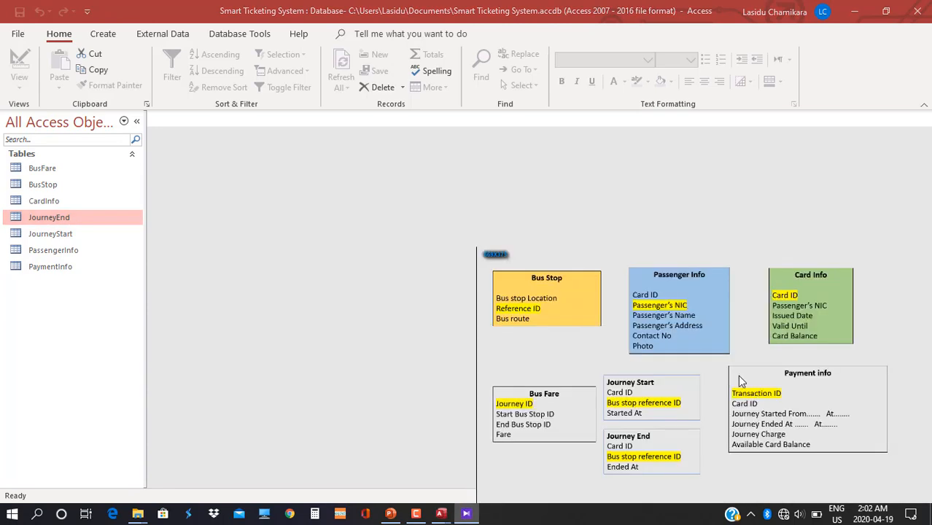
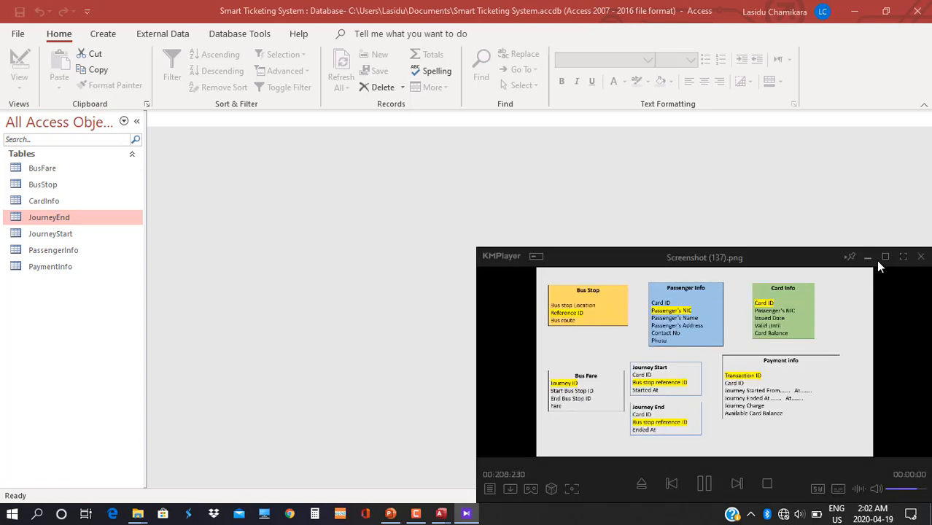
# Hide the diagram viewer and open Query Wizard from the Create tab.
pyautogui.click(867, 257)
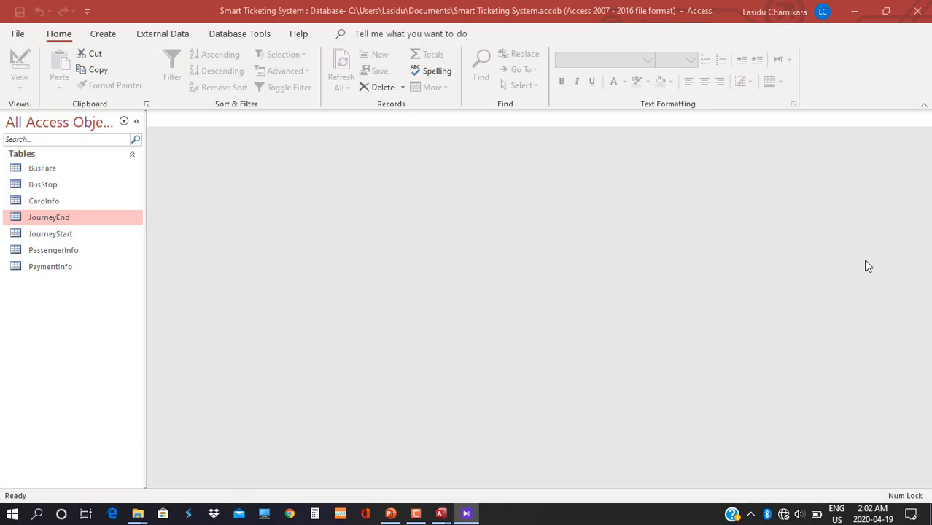
pyautogui.click(114, 36)
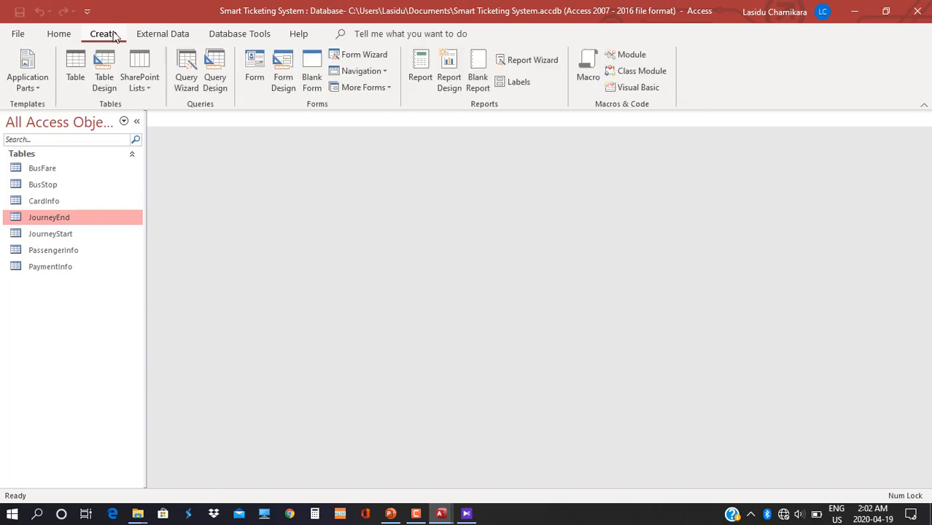
pyautogui.click(186, 71)
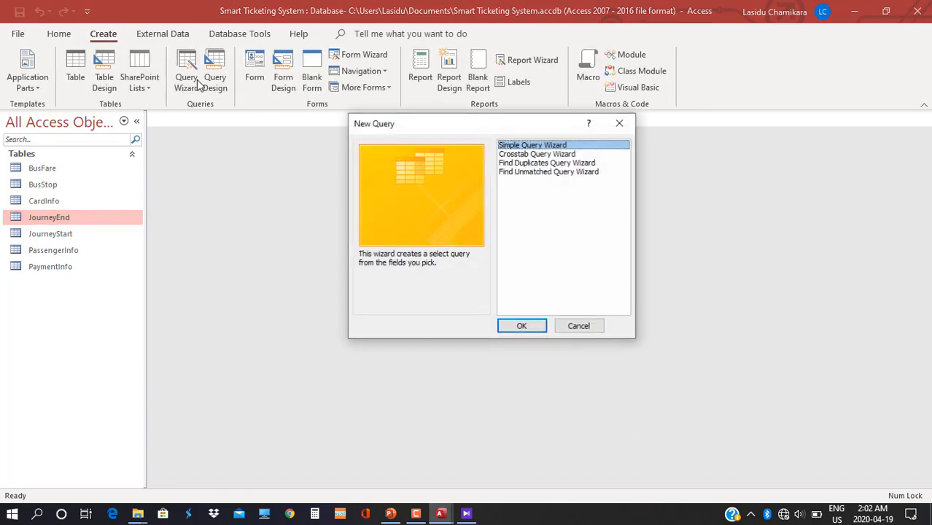
# In the Simple Query Wizard, add all JourneyStart fields after checking the table diagram.
pyautogui.click(518, 326)
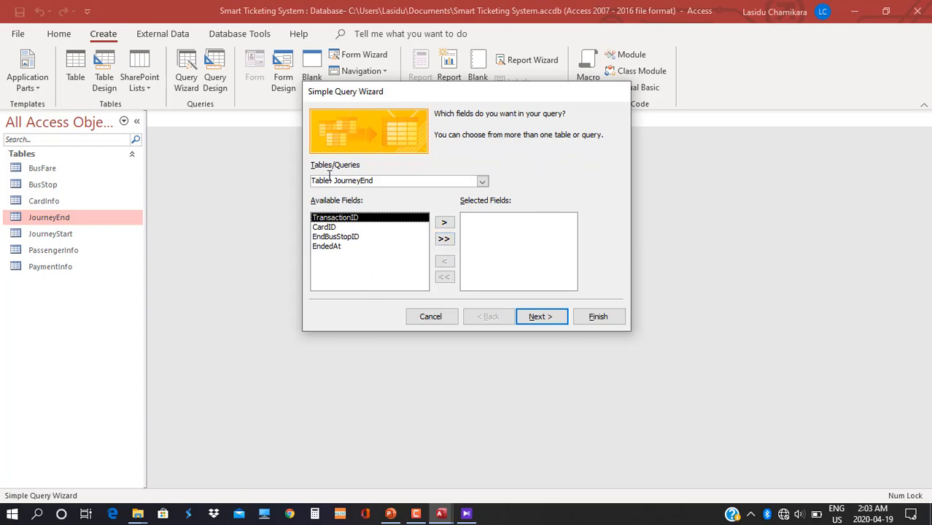
pyautogui.click(466, 513)
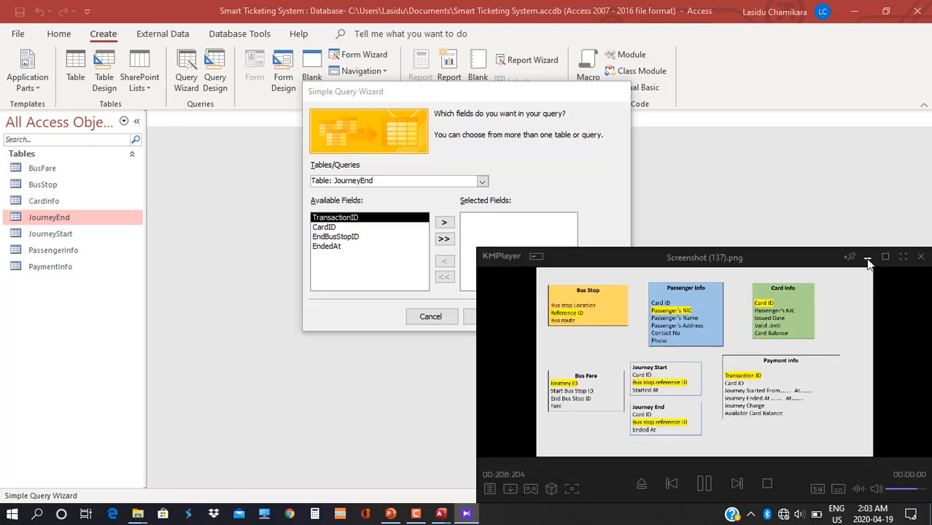
pyautogui.click(868, 260)
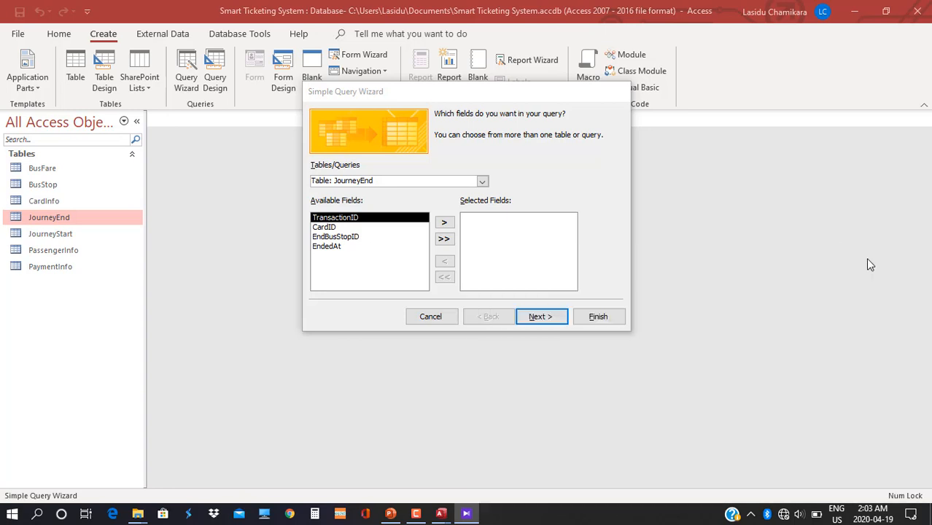
pyautogui.click(483, 181)
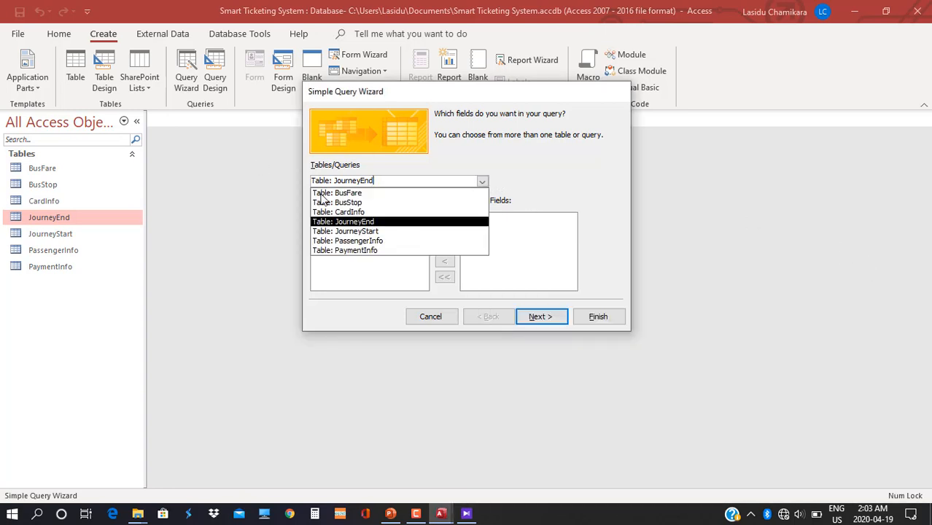
pyautogui.click(384, 231)
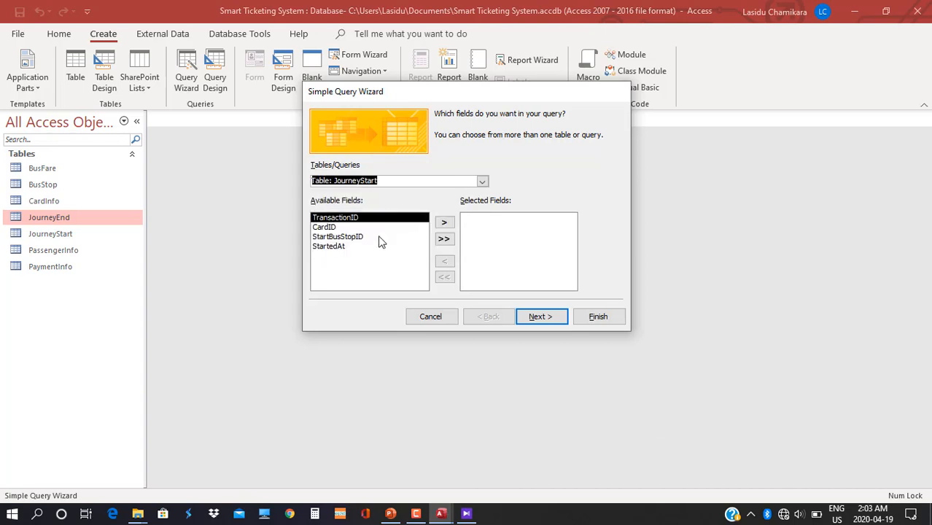
pyautogui.click(444, 240)
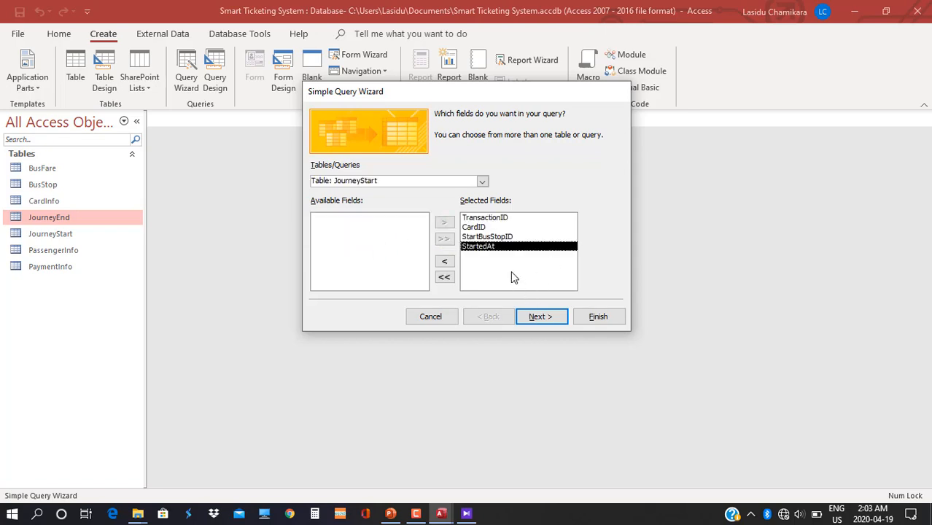
# Add JourneyEnd's EndBusStopID and EndedAt fields and continue past the field selection.
pyautogui.click(482, 181)
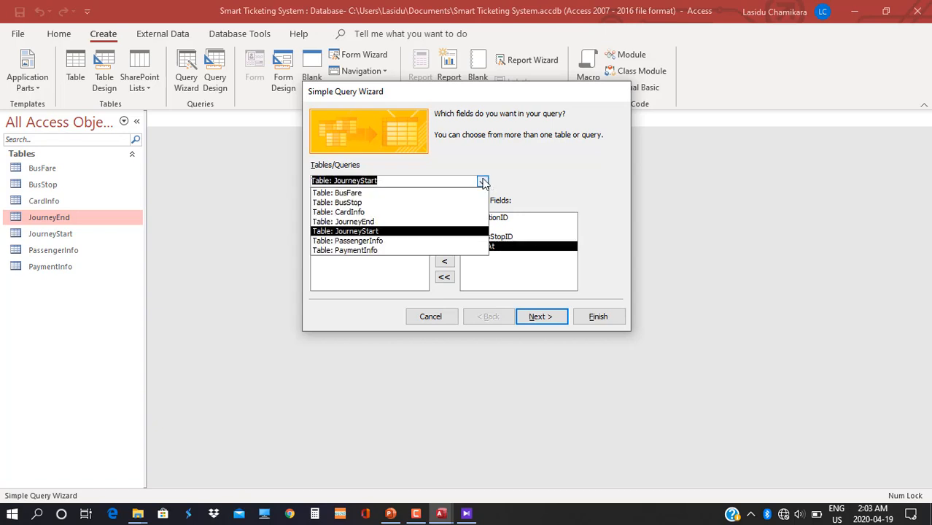
pyautogui.click(363, 221)
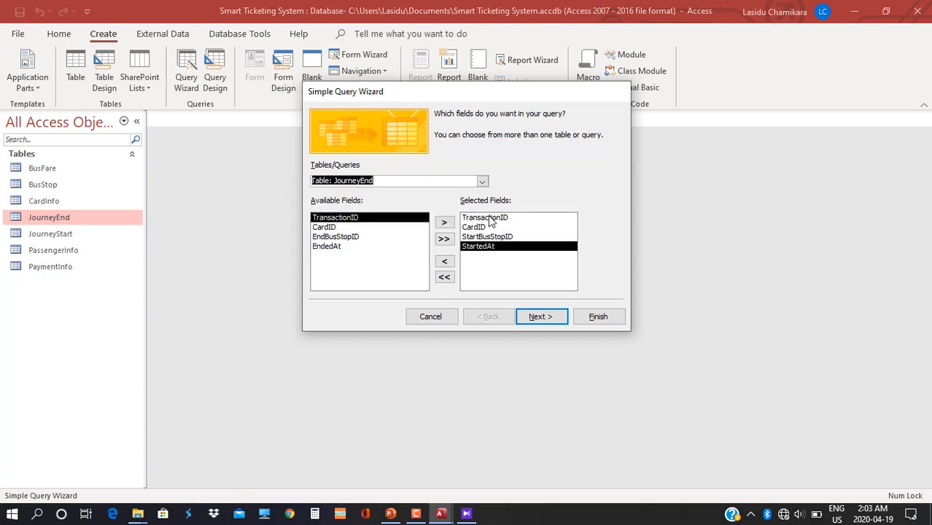
pyautogui.click(346, 238)
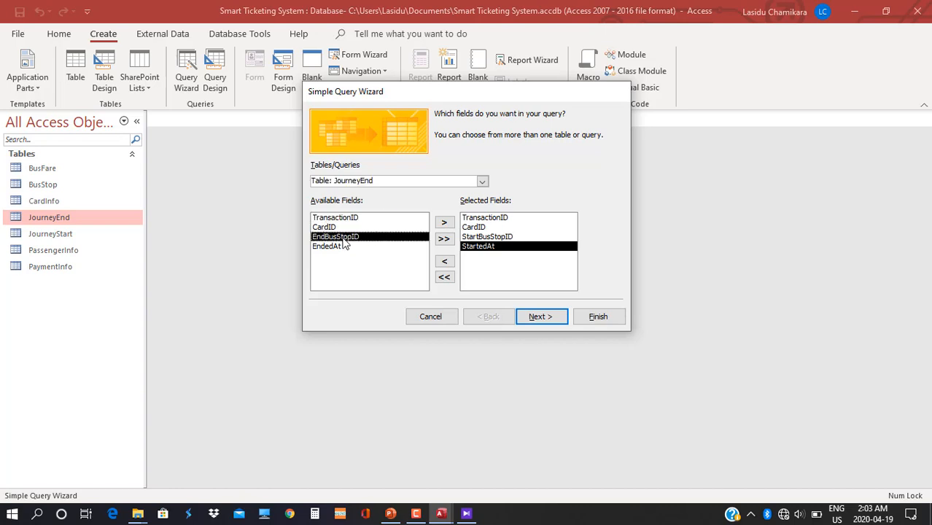
pyautogui.click(444, 223)
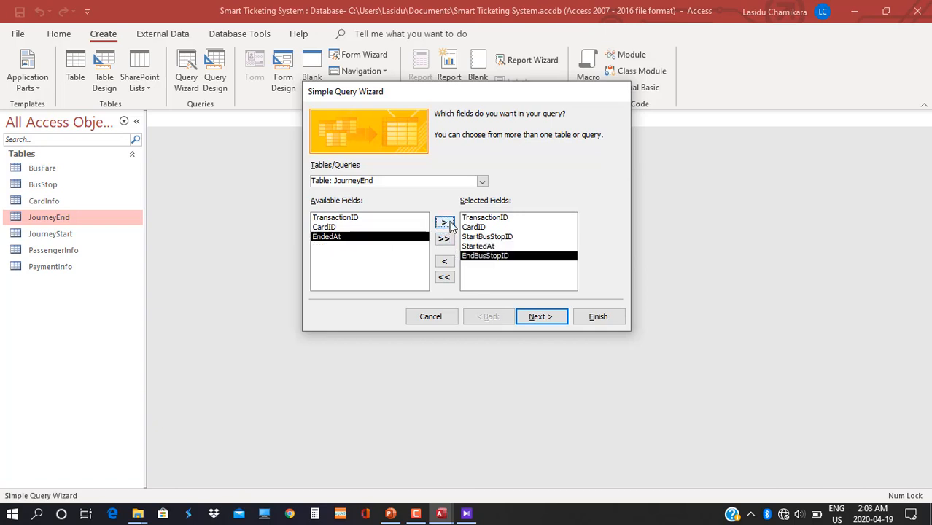
pyautogui.click(445, 223)
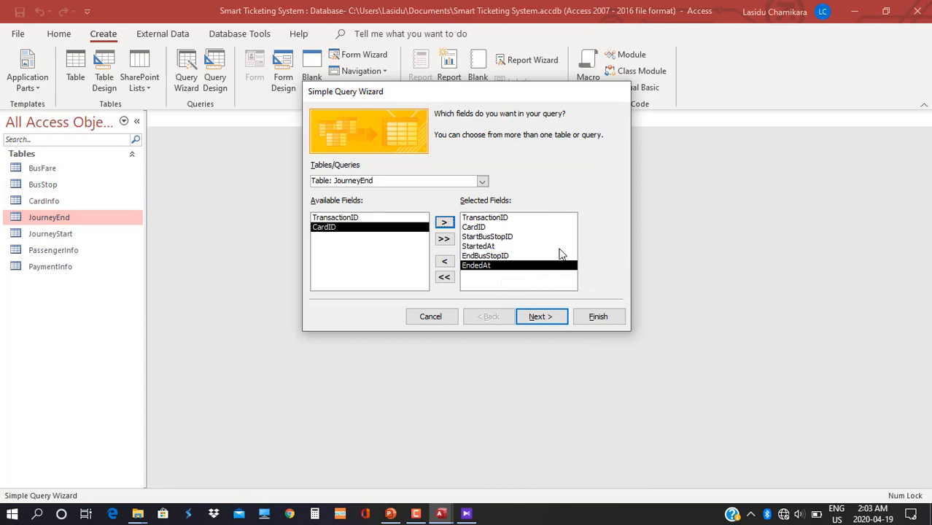
pyautogui.click(537, 320)
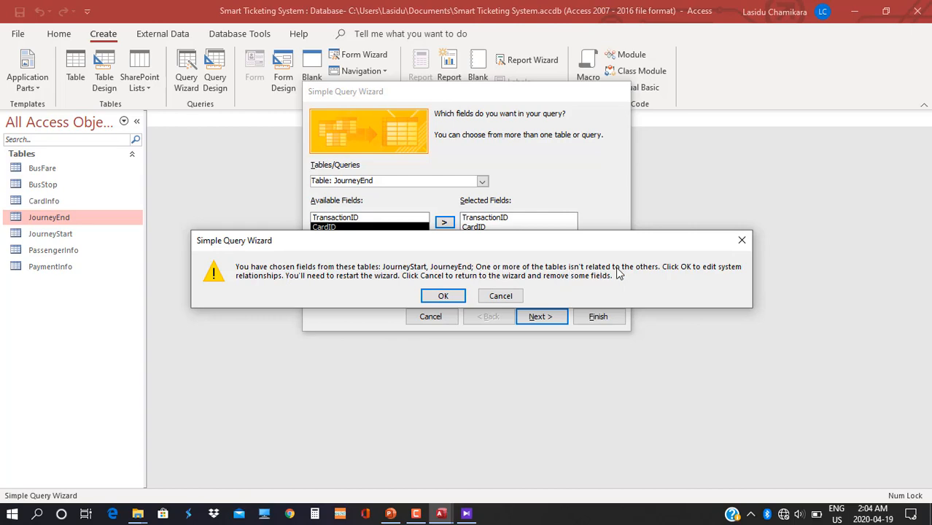
# From the unrelated-tables warning, add JourneyStart and JourneyEnd to the Relationships layout.
pyautogui.click(437, 298)
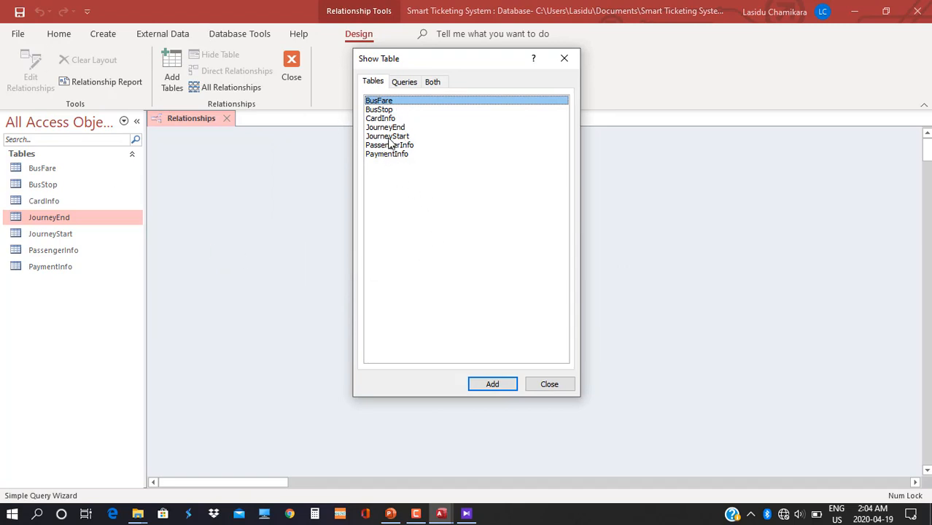
pyautogui.doubleClick(387, 137)
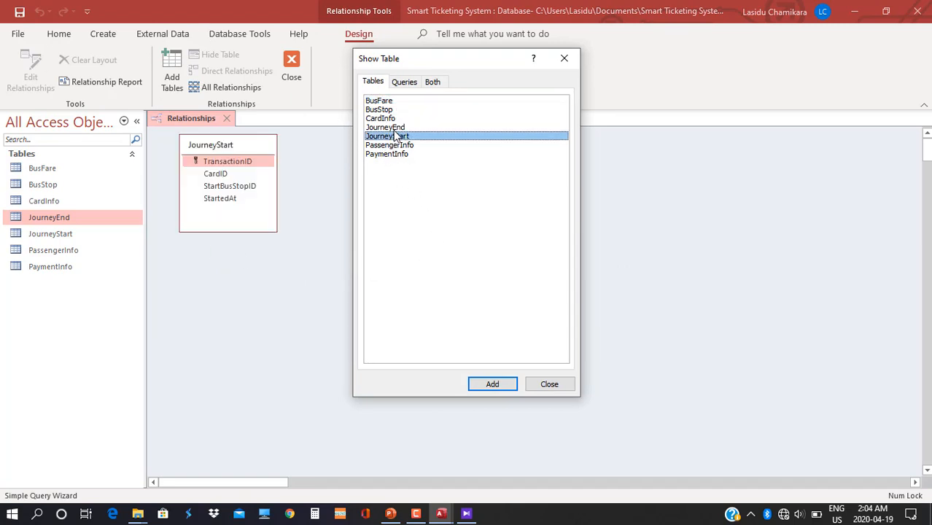
pyautogui.click(397, 128)
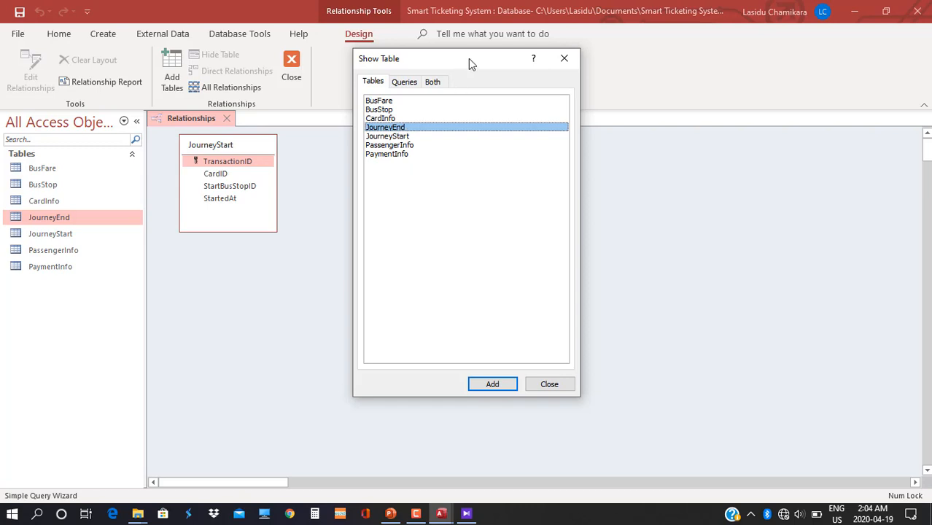
pyautogui.moveTo(468, 59); pyautogui.dragTo(683, 34)
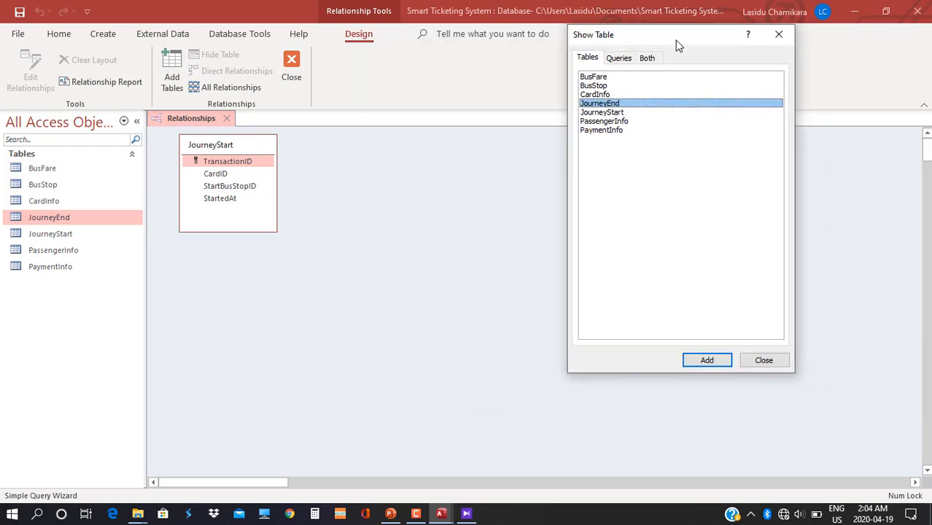
pyautogui.doubleClick(617, 103)
pyautogui.click(761, 360)
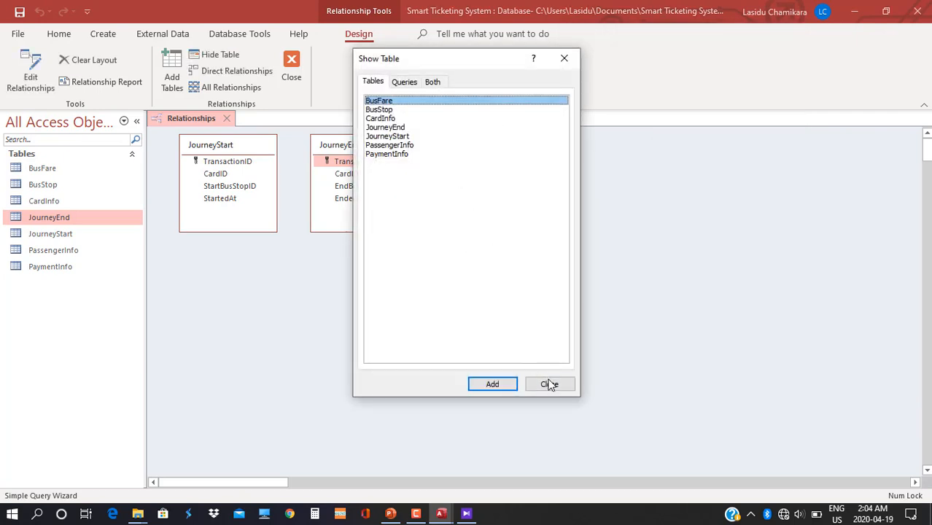
pyautogui.click(549, 385)
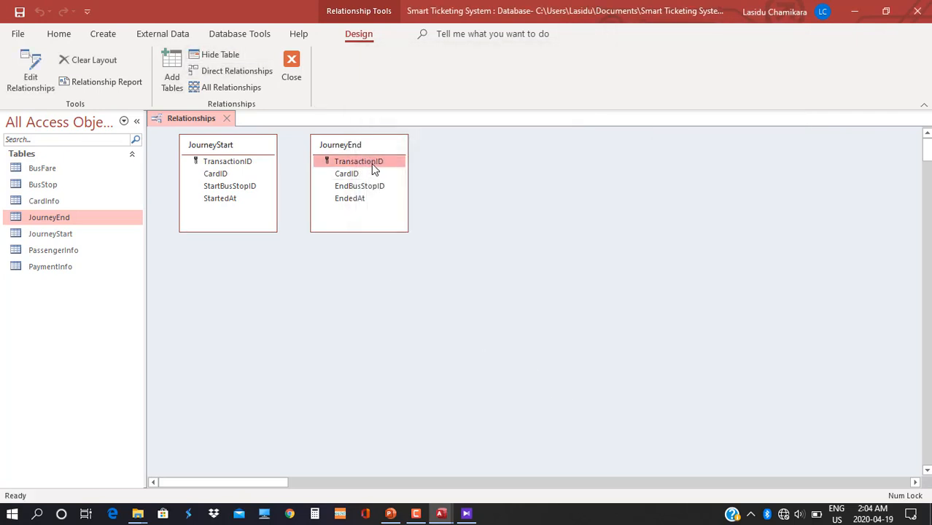
# Create a one-to-one TransactionID link with referential integrity and cascading updates.
pyautogui.moveTo(235, 161); pyautogui.dragTo(337, 167)
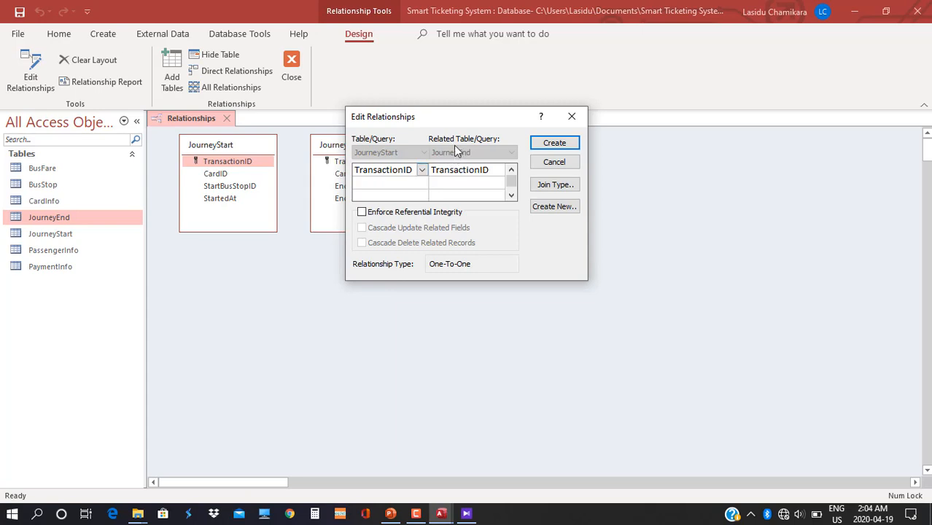
pyautogui.click(361, 212)
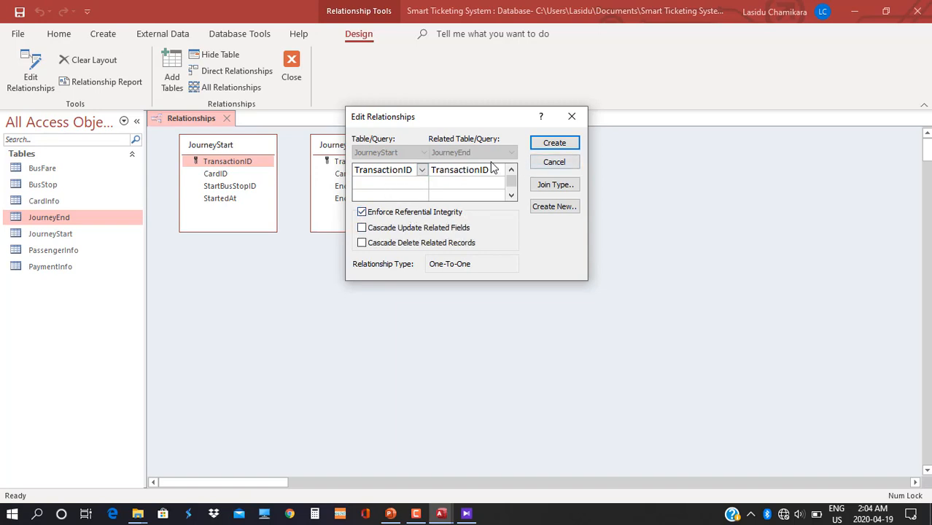
pyautogui.click(384, 231)
pyautogui.click(553, 143)
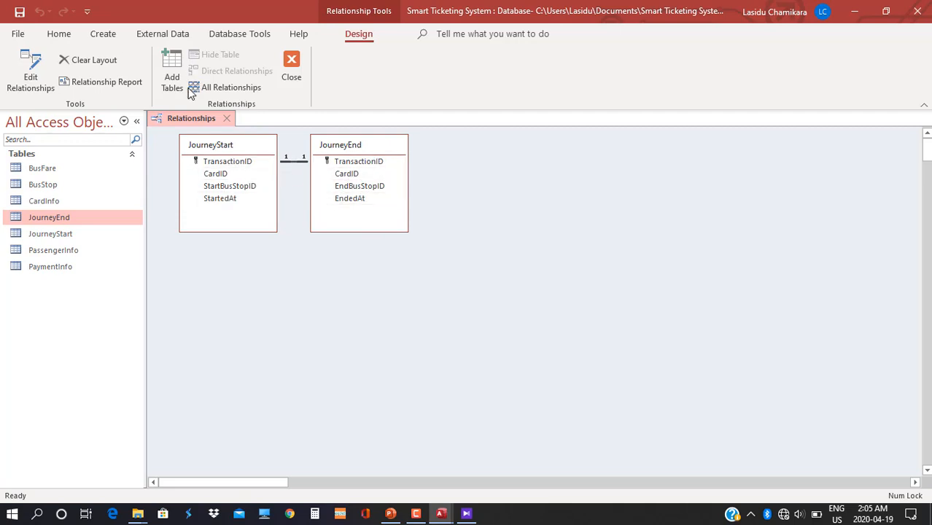
# Save the relationships layout and close it.
pyautogui.rightClick(183, 116)
pyautogui.click(202, 126)
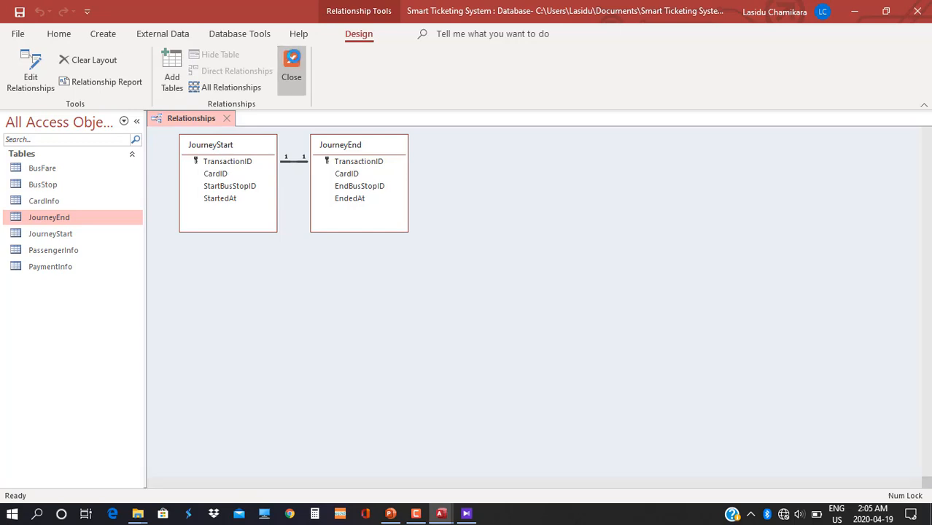
pyautogui.click(291, 69)
pyautogui.click(103, 33)
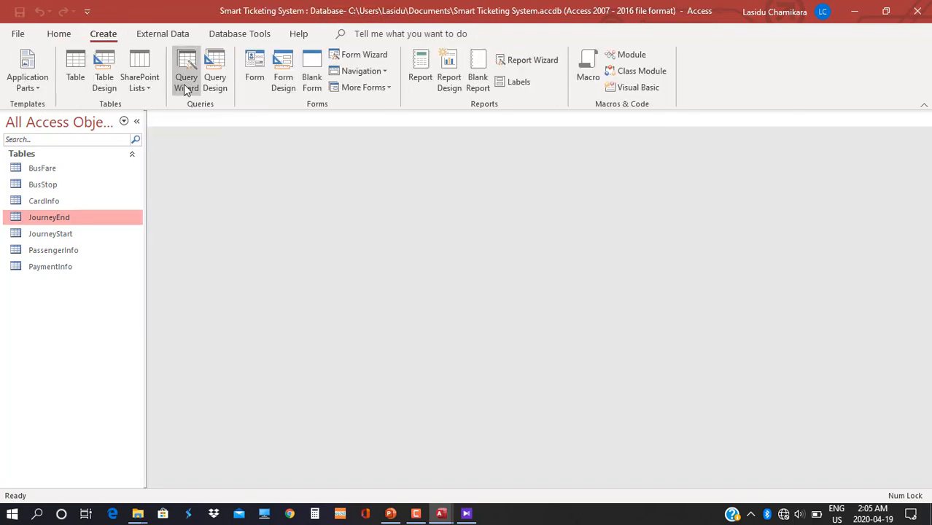
# Rerun the Simple Query Wizard with all JourneyStart fields plus JourneyEnd's EndBusStopID and EndedAt.
pyautogui.click(185, 82)
pyautogui.click(520, 327)
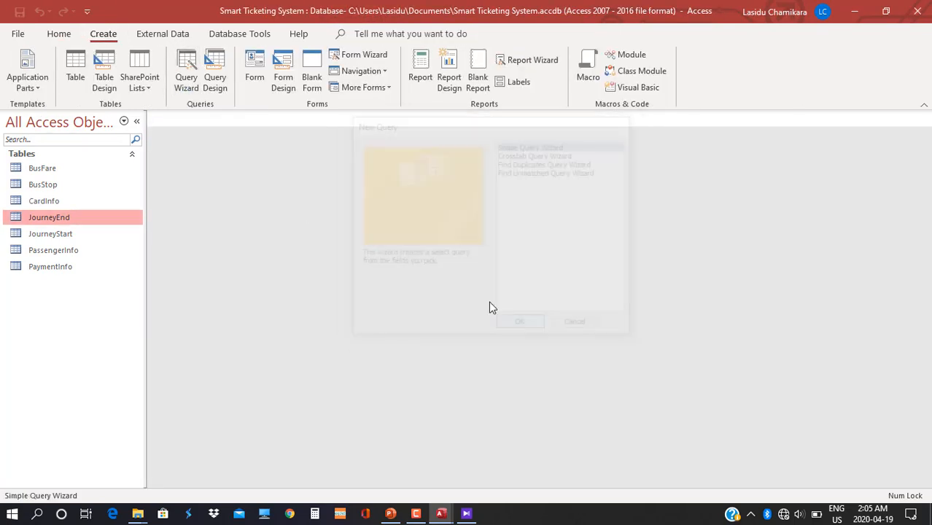
pyautogui.click(481, 181)
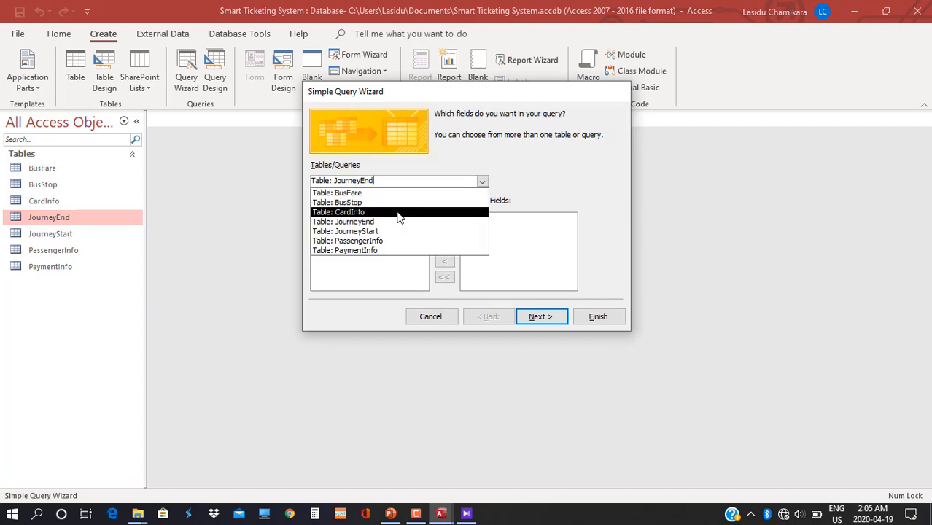
pyautogui.click(387, 231)
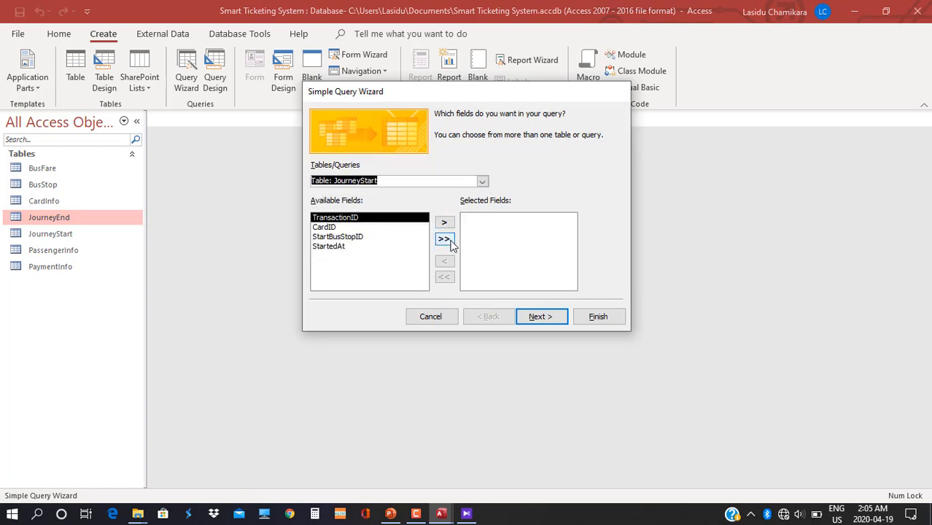
pyautogui.click(444, 238)
pyautogui.click(482, 181)
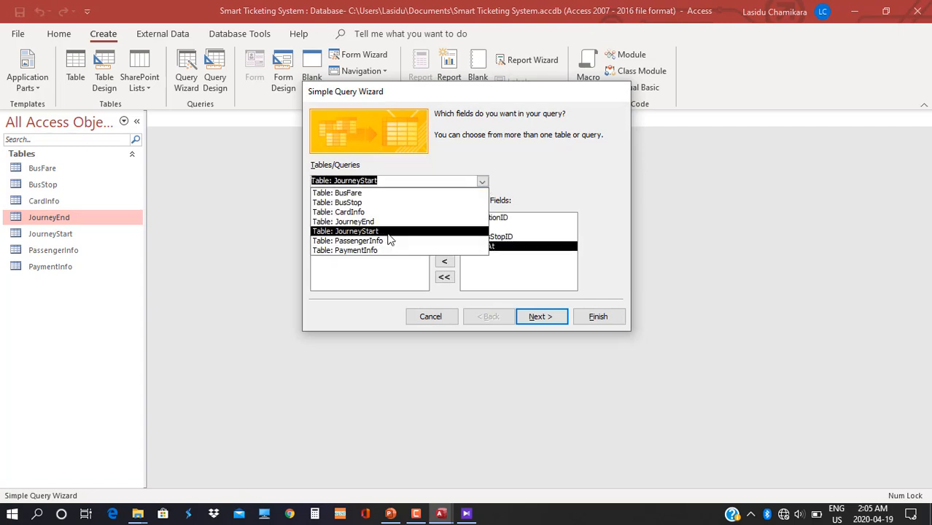
pyautogui.click(386, 222)
pyautogui.click(345, 239)
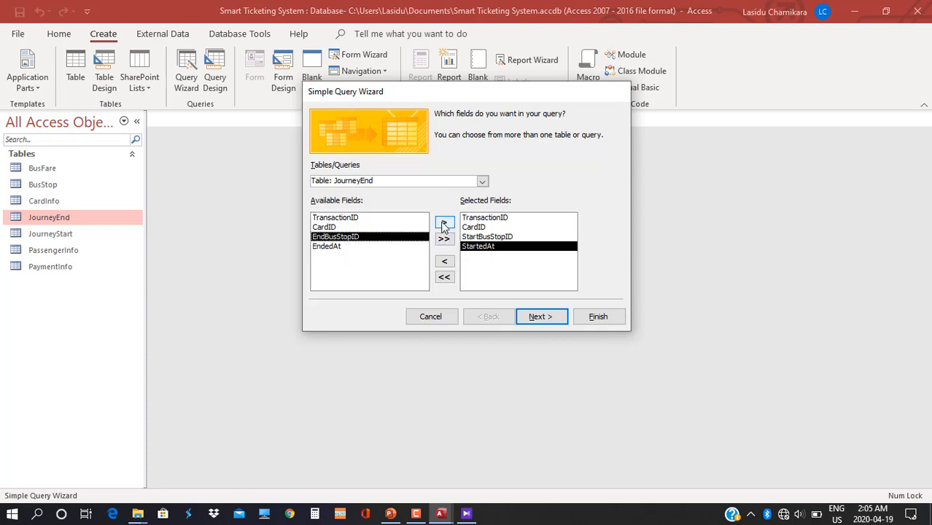
pyautogui.click(444, 222)
pyautogui.click(444, 222)
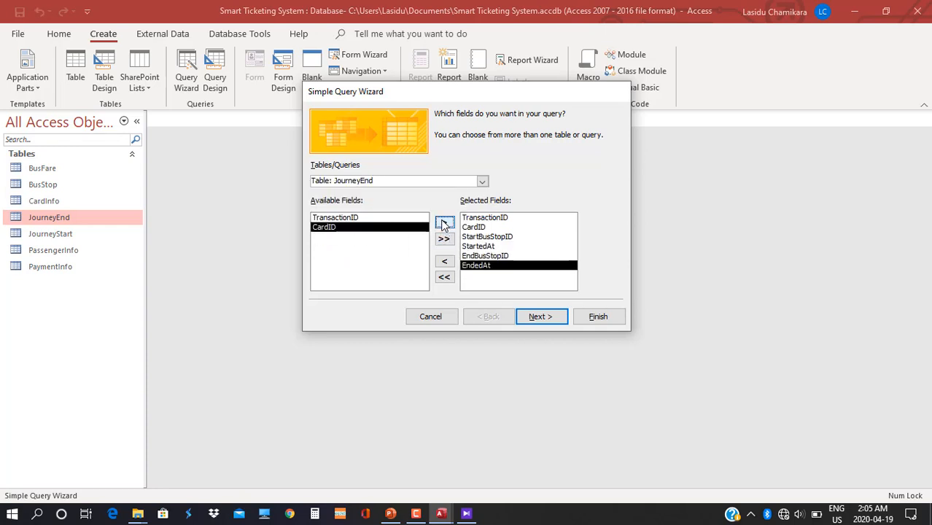
pyautogui.click(535, 319)
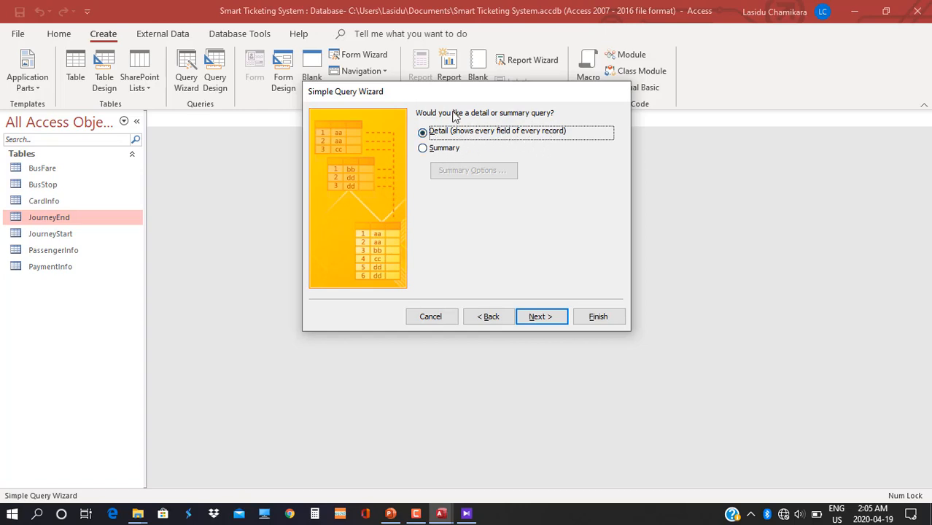
# Keep it a detail query titled TripDetails and finish to view its results.
pyautogui.click(540, 317)
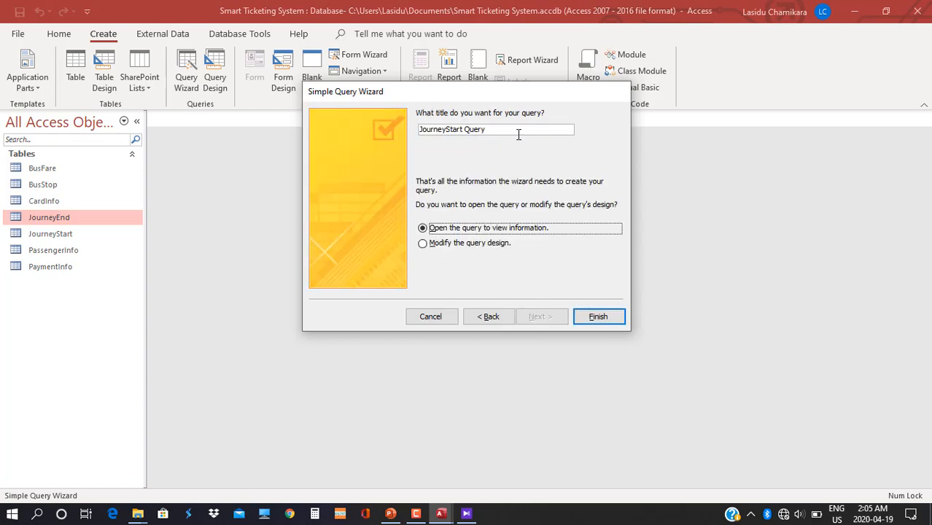
pyautogui.moveTo(499, 129); pyautogui.dragTo(402, 131)
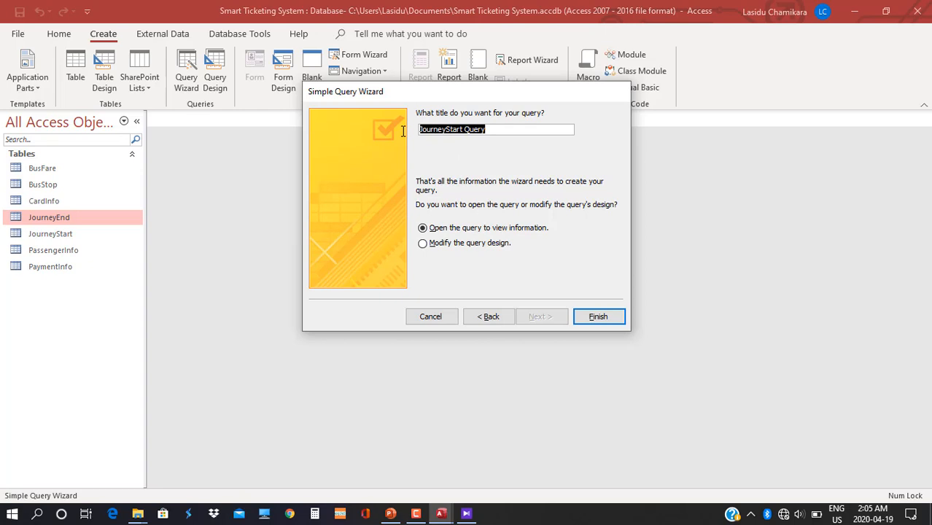
pyautogui.write('TripDetails')
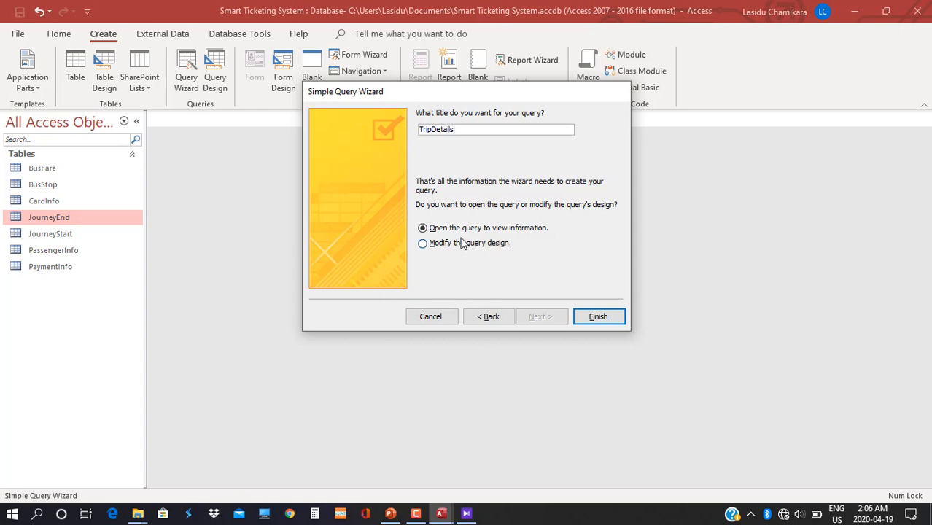
pyautogui.click(604, 318)
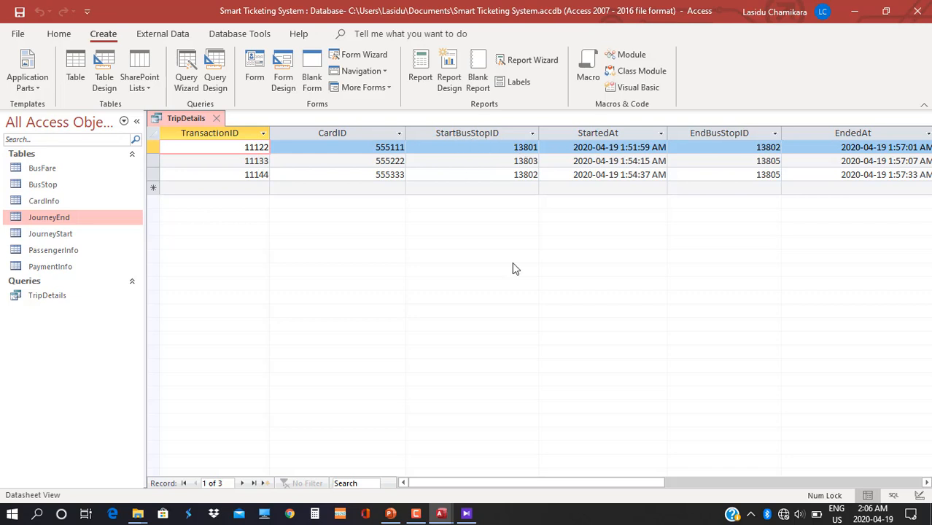
# Scroll across the TripDetails trip columns, then open the Home tab's View list.
pyautogui.moveTo(519, 484); pyautogui.dragTo(573, 490)
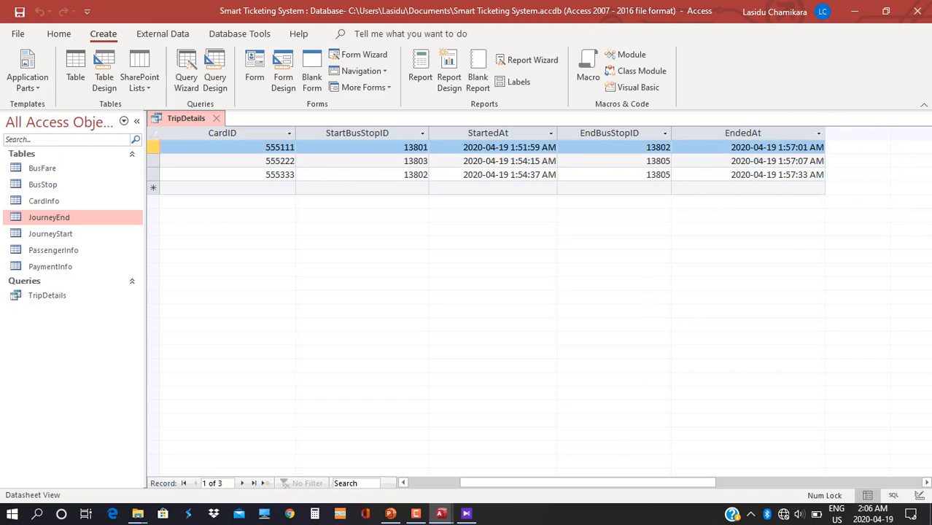
pyautogui.moveTo(602, 492); pyautogui.dragTo(639, 491)
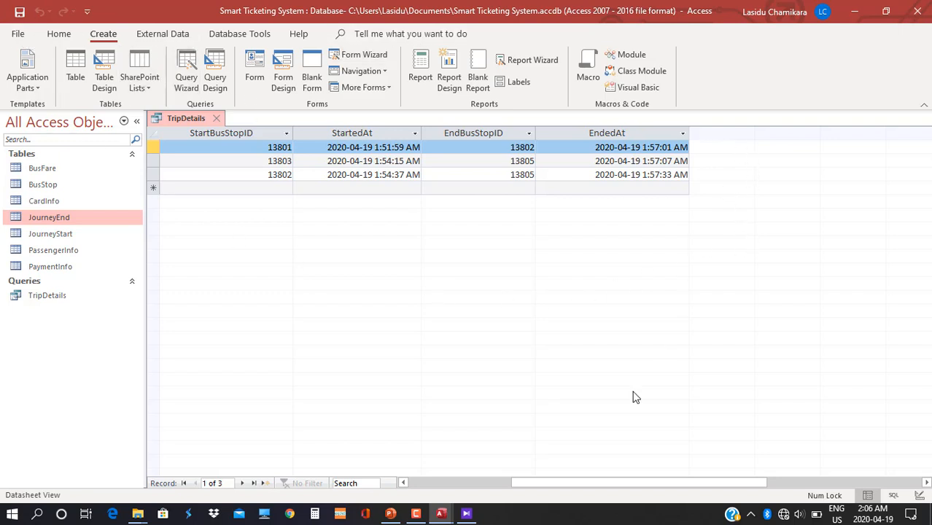
pyautogui.moveTo(533, 482)
pyautogui.mouseDown()
pyautogui.moveTo(431, 483)
pyautogui.moveTo(531, 494)
pyautogui.mouseUp()
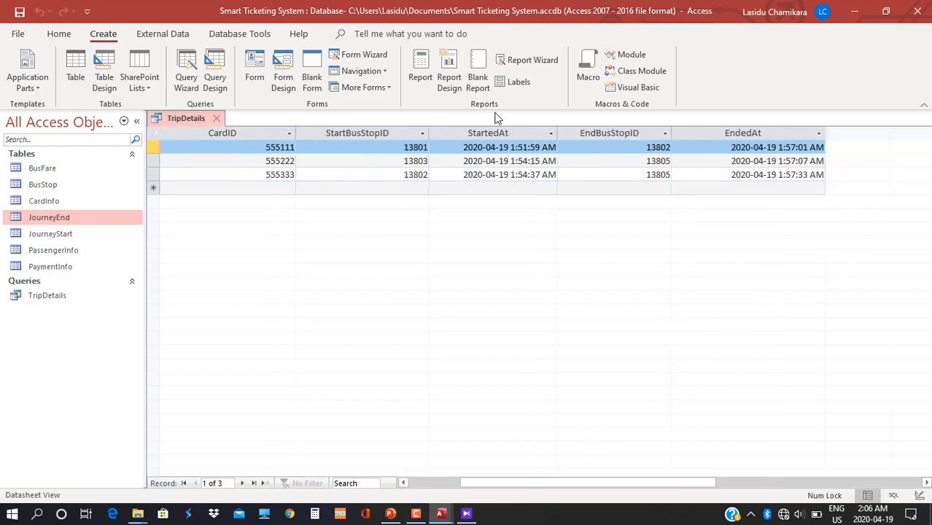
pyautogui.click(58, 34)
pyautogui.click(21, 82)
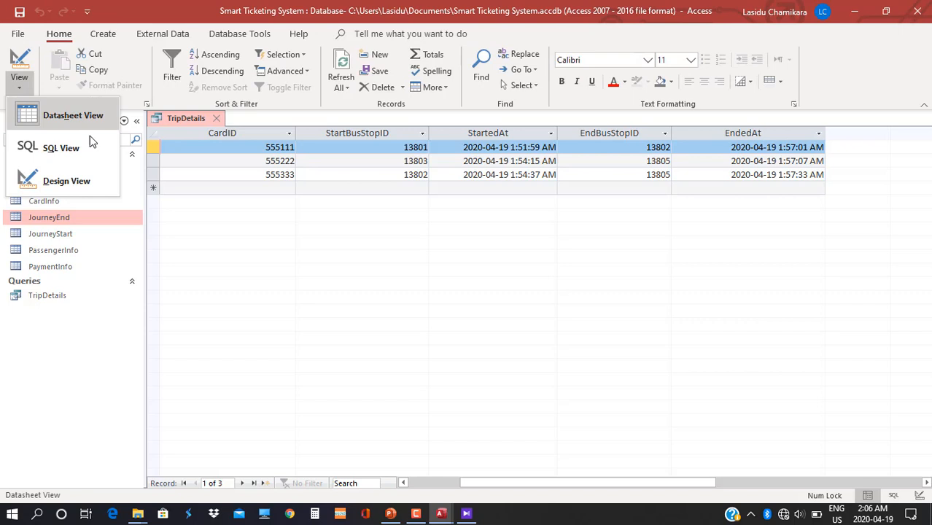
# Switch TripDetails to Design view, widen the grid, and select the empty seventh field column.
pyautogui.click(84, 190)
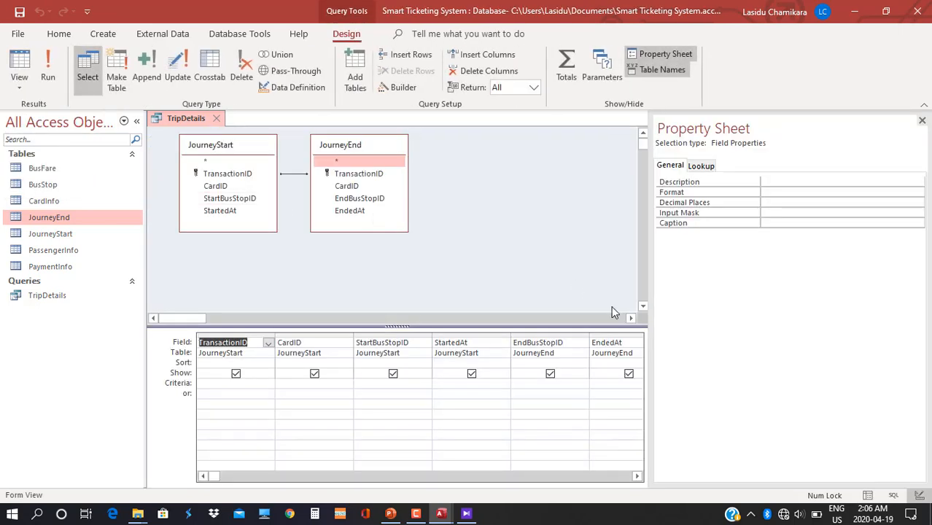
pyautogui.moveTo(649, 318); pyautogui.dragTo(781, 322)
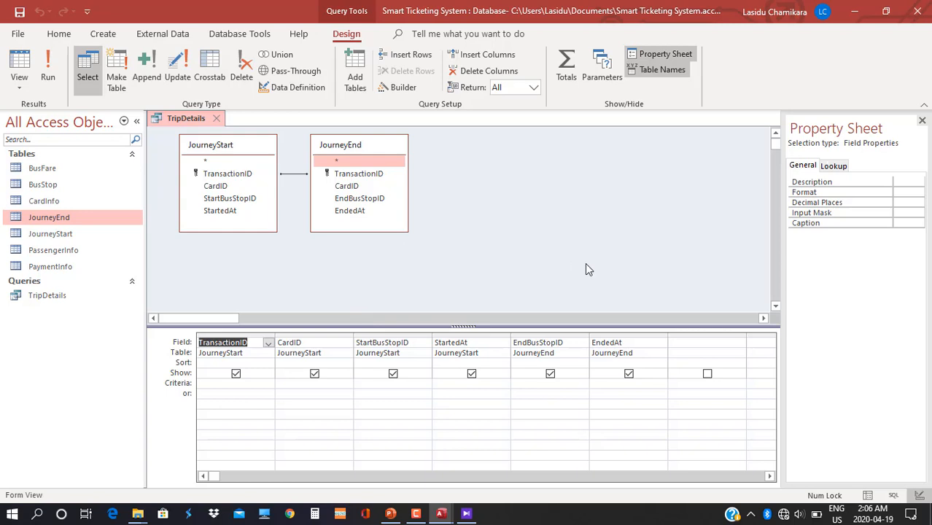
pyautogui.click(676, 343)
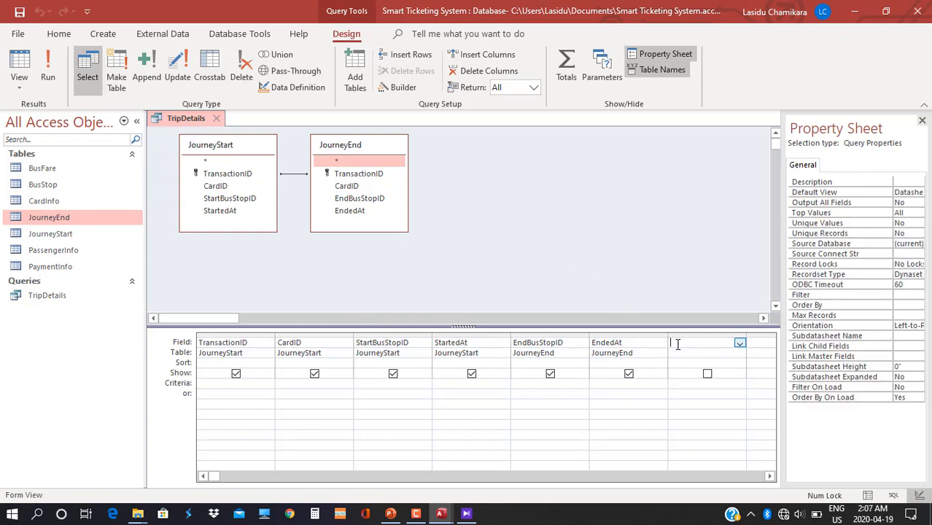
pyautogui.click(739, 342)
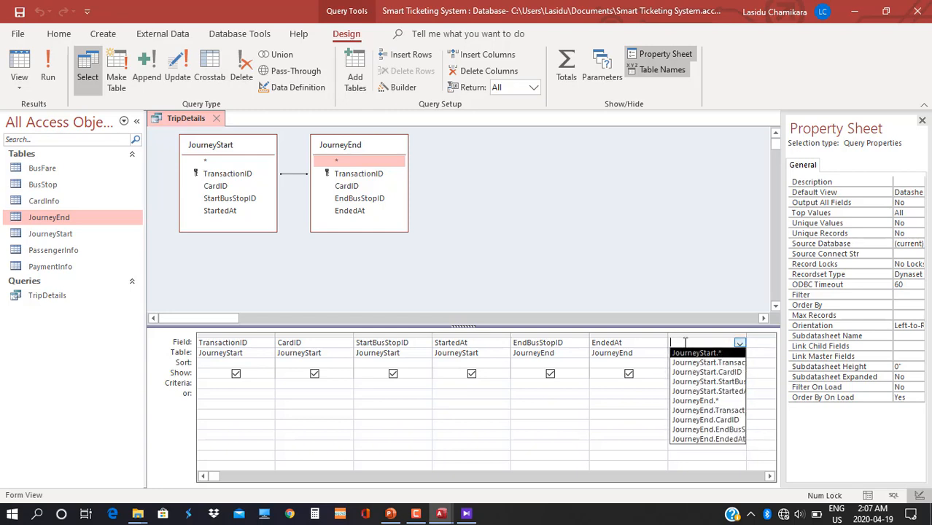
pyautogui.click(672, 293)
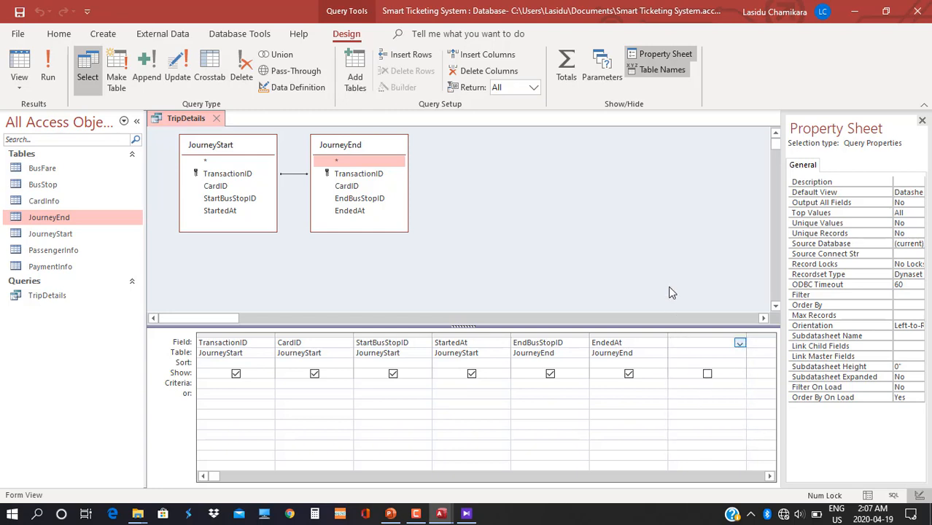
pyautogui.click(679, 343)
# Open the Expression Builder for the empty column and type JourneyCharge as the field name.
pyautogui.click(399, 87)
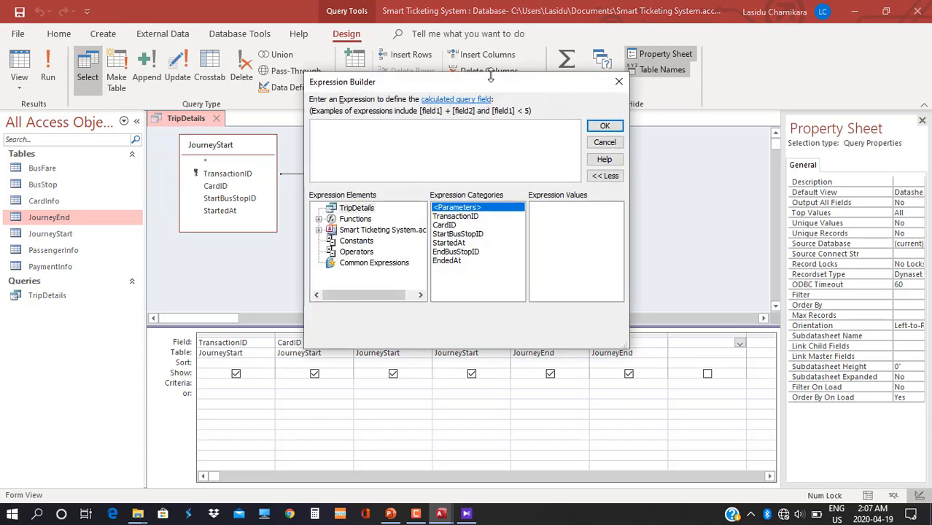
pyautogui.moveTo(498, 83); pyautogui.dragTo(561, 53)
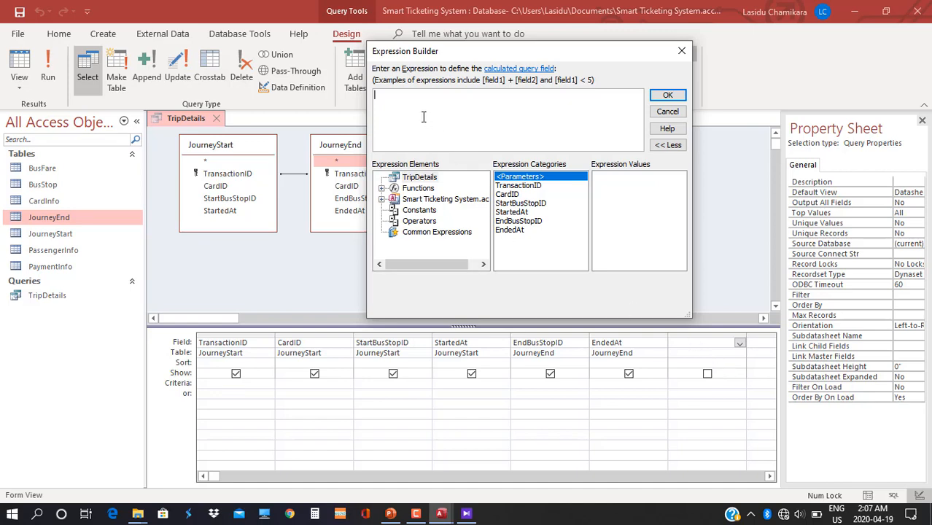
pyautogui.write('Jou')
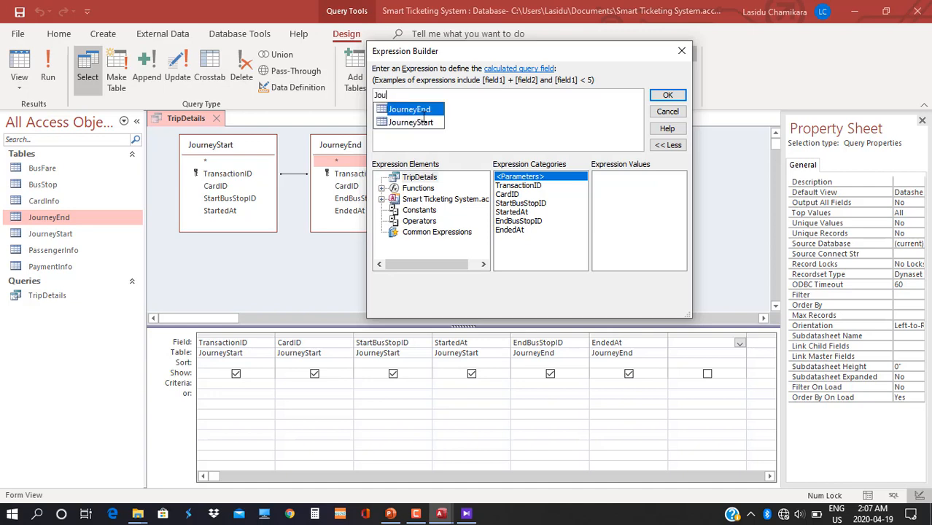
pyautogui.write('rneyCha')
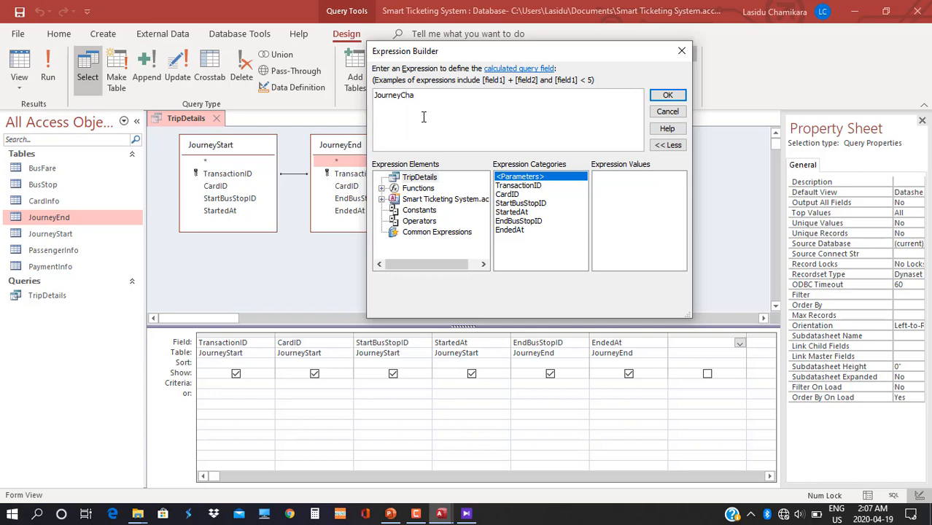
pyautogui.write('rge :')
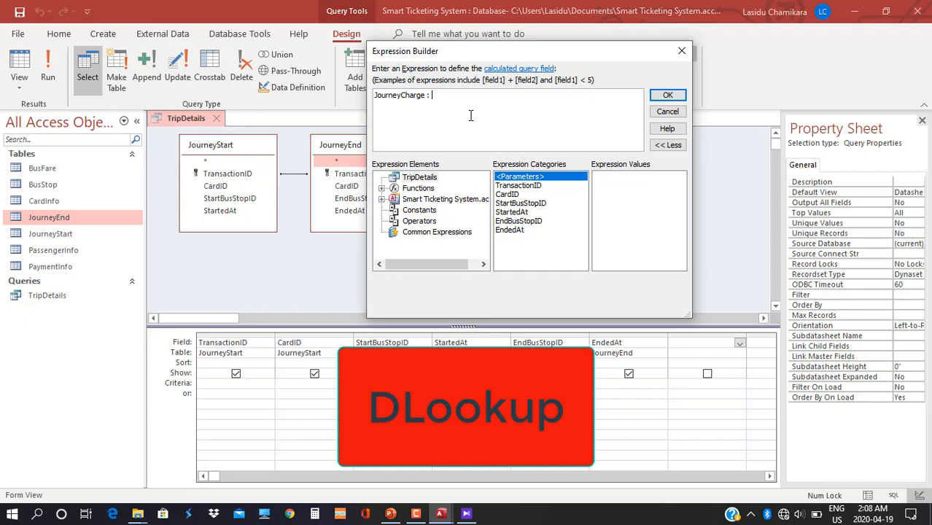
# Begin a DLookUp expression, then cancel the Expression Builder without applying it.
pyautogui.write('Dl')
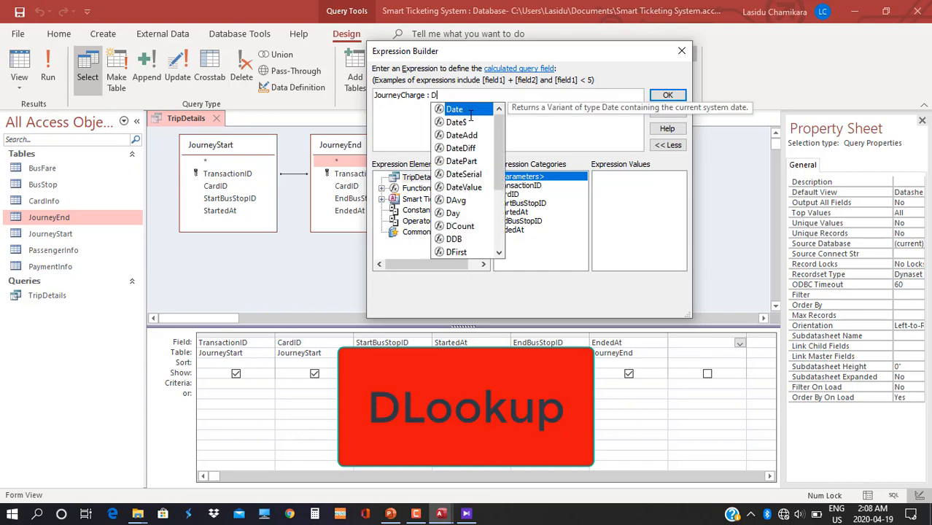
pyautogui.write('o')
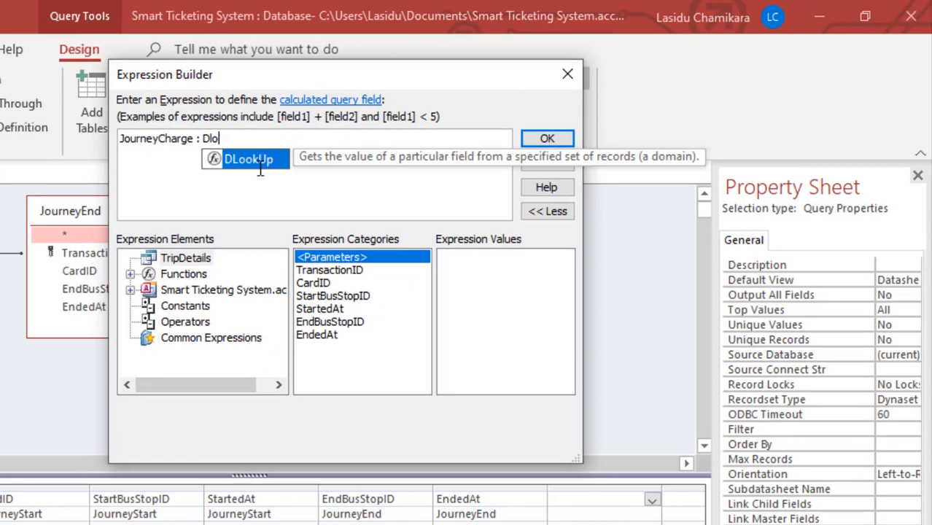
pyautogui.press('Tab')
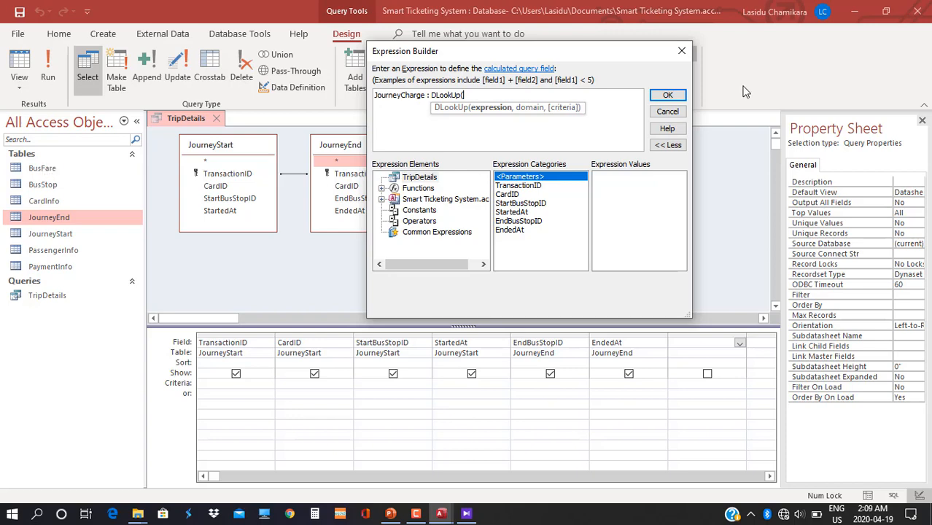
pyautogui.click(682, 50)
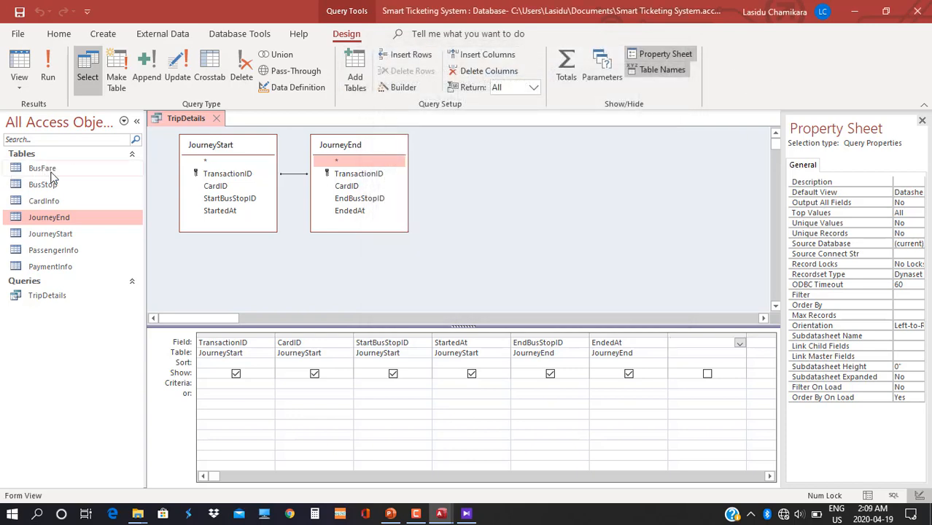
# Check the BusFare table's fares, then return to the TripDetails design.
pyautogui.doubleClick(43, 168)
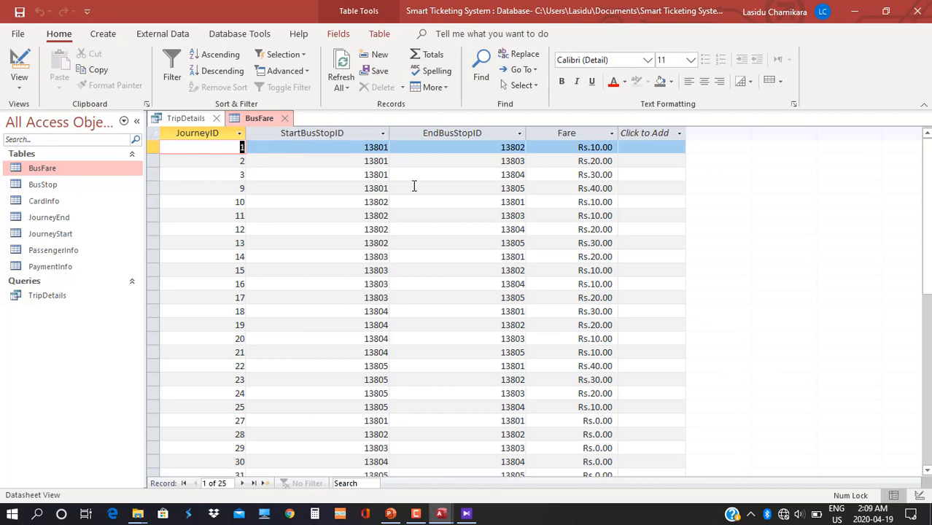
pyautogui.scroll(-6, 434, 324)
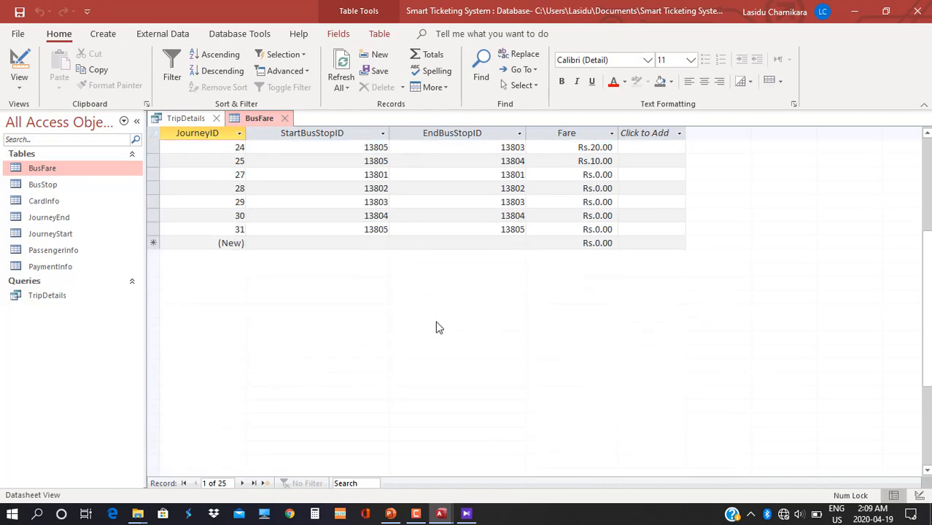
pyautogui.scroll(6, 444, 301)
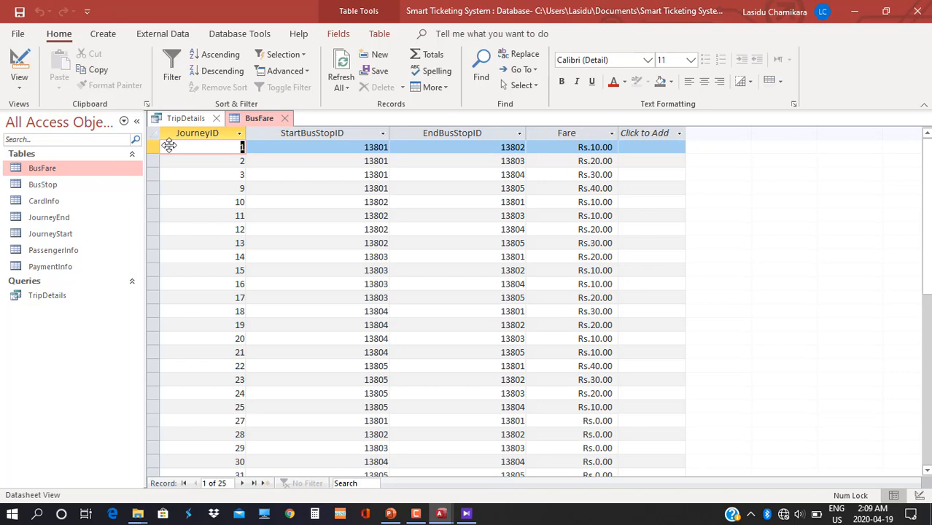
pyautogui.click(187, 122)
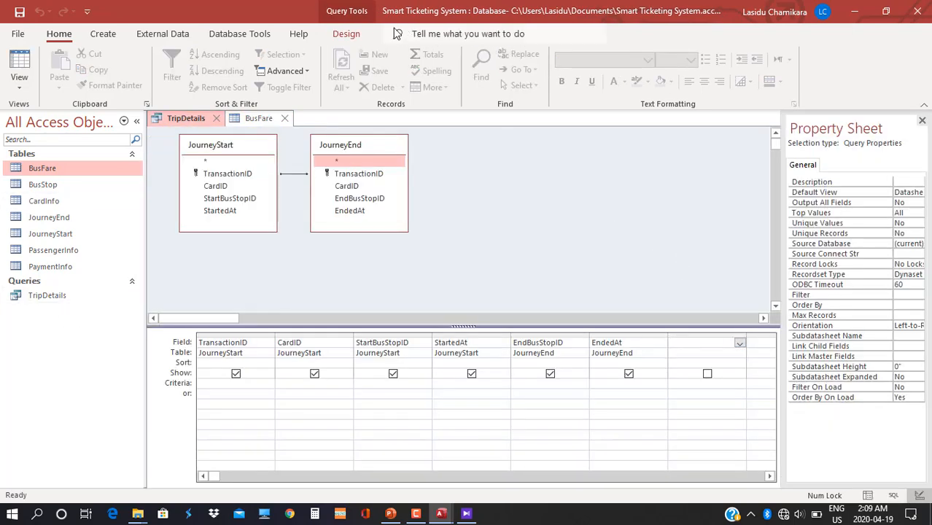
# Add a TripDetails column starting 'JourneyCharge: DLookUp(' and bring up the BusFare table.
pyautogui.click(681, 344)
pyautogui.click(345, 33)
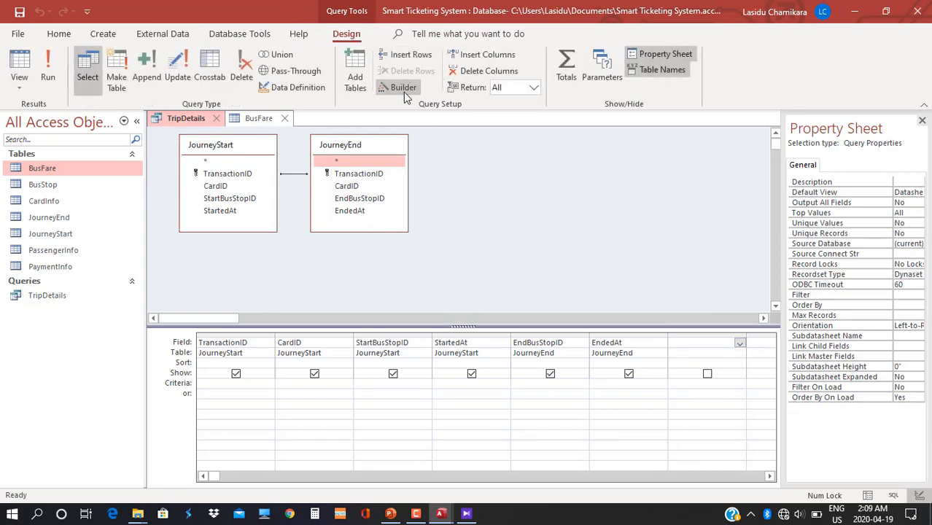
pyautogui.click(403, 91)
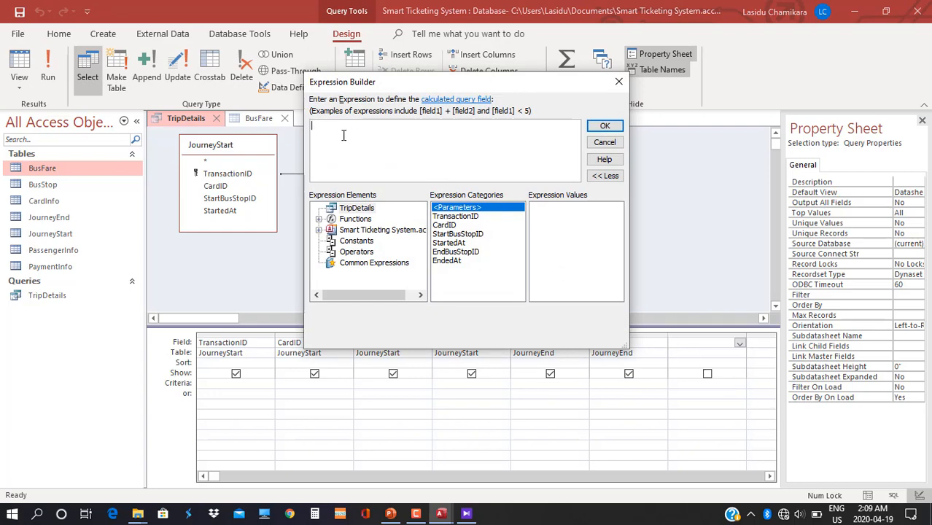
pyautogui.write('J')
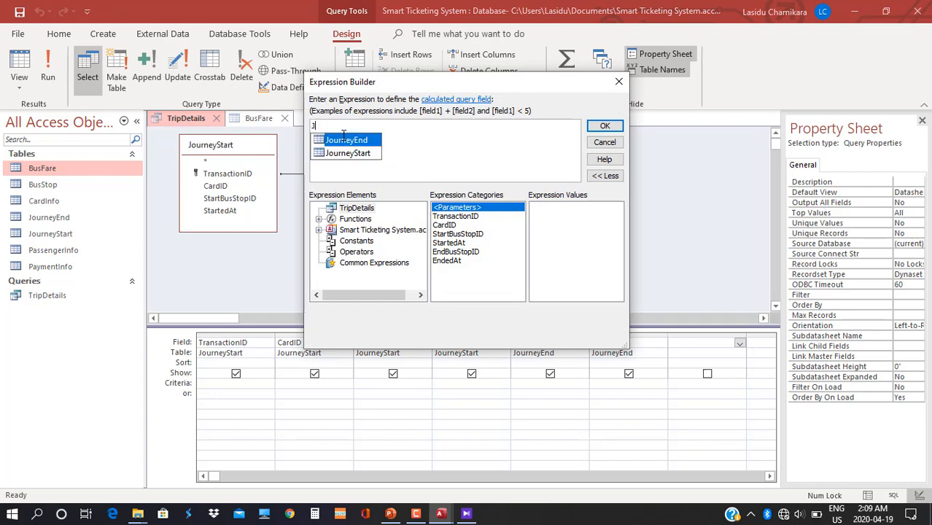
pyautogui.write('ourneyCharge')
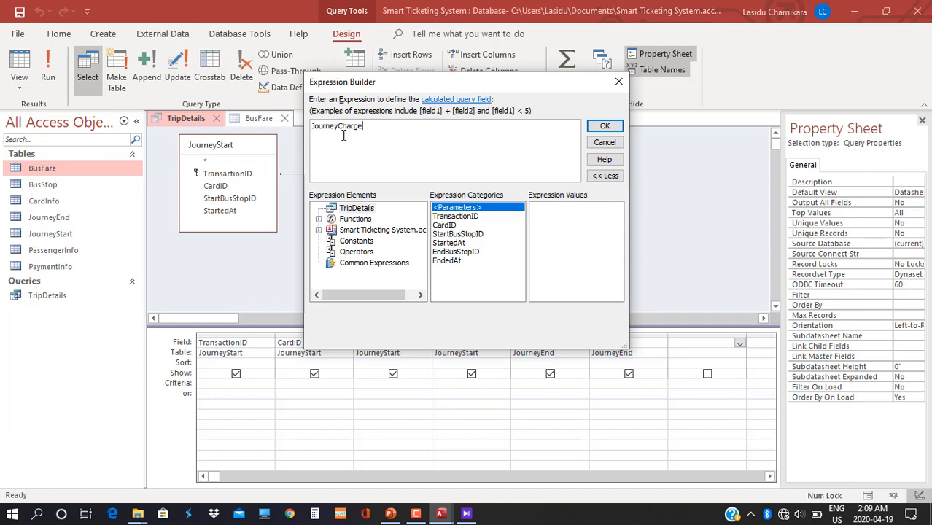
pyautogui.write(': Dlo')
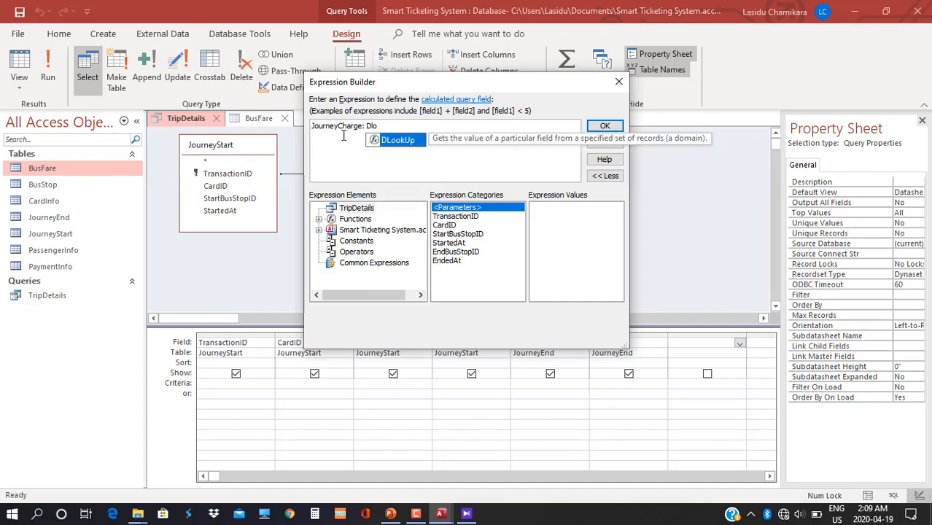
pyautogui.press('Tab')
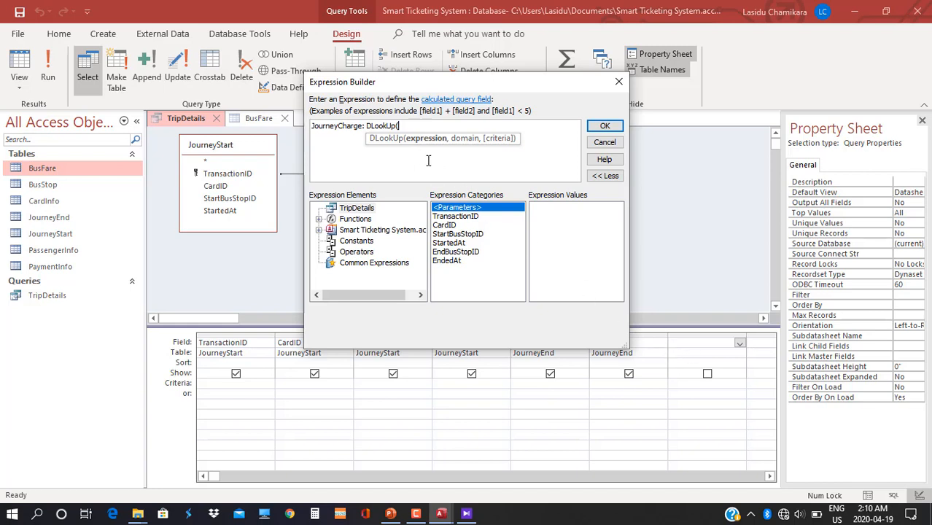
pyautogui.click(249, 120)
pyautogui.moveTo(394, 125); pyautogui.dragTo(288, 113)
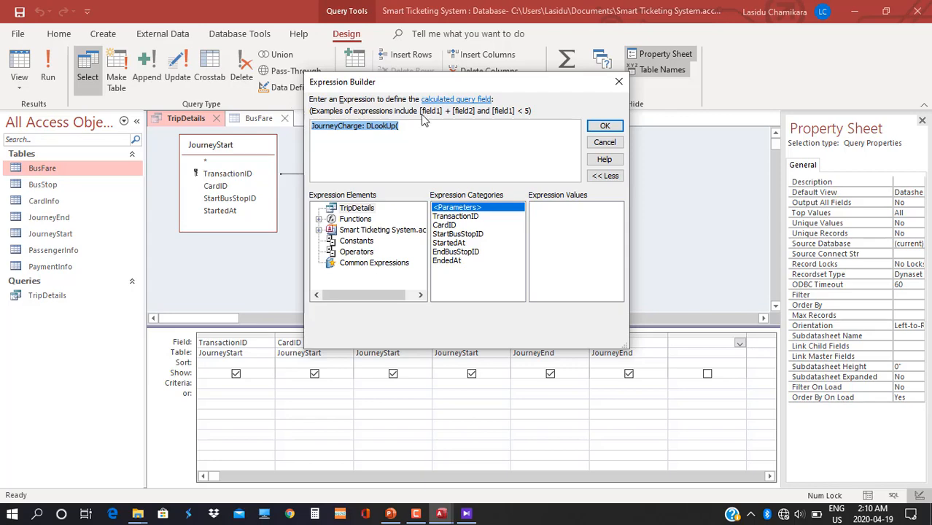
pyautogui.click(609, 127)
pyautogui.click(255, 119)
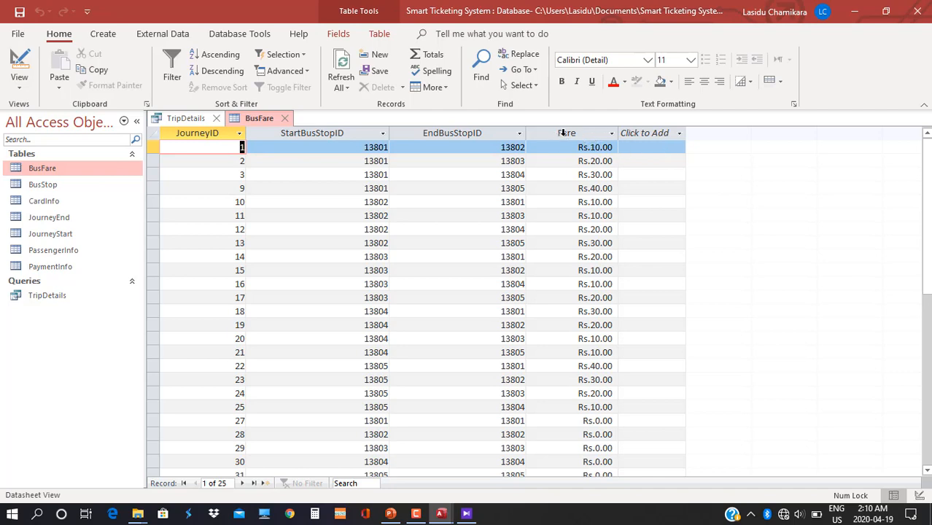
# Extend the JourneyCharge DLookUp with the "Fare" and "BusFare" arguments.
pyautogui.click(181, 120)
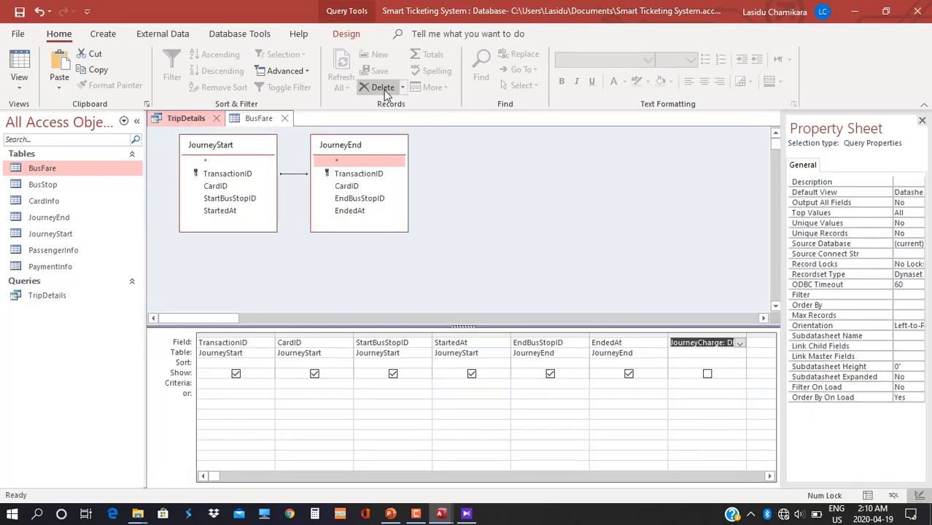
pyautogui.click(348, 35)
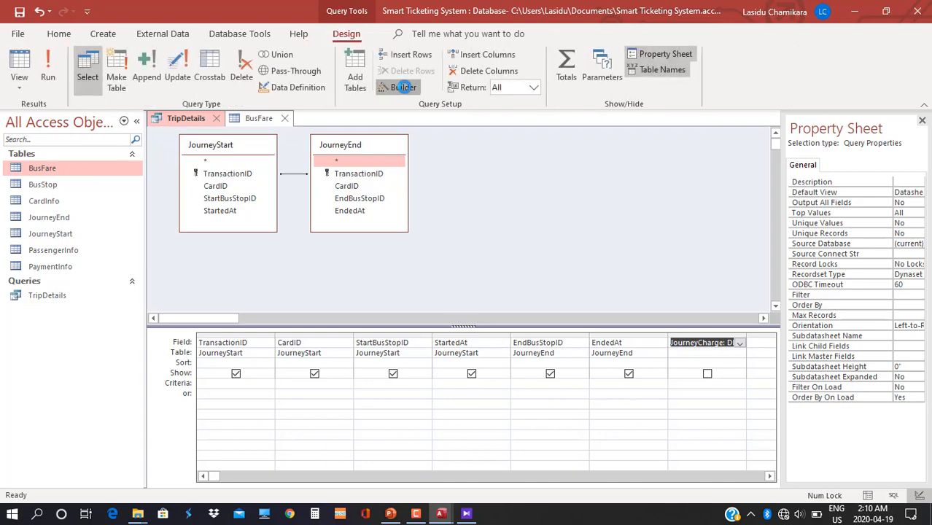
pyautogui.click(403, 87)
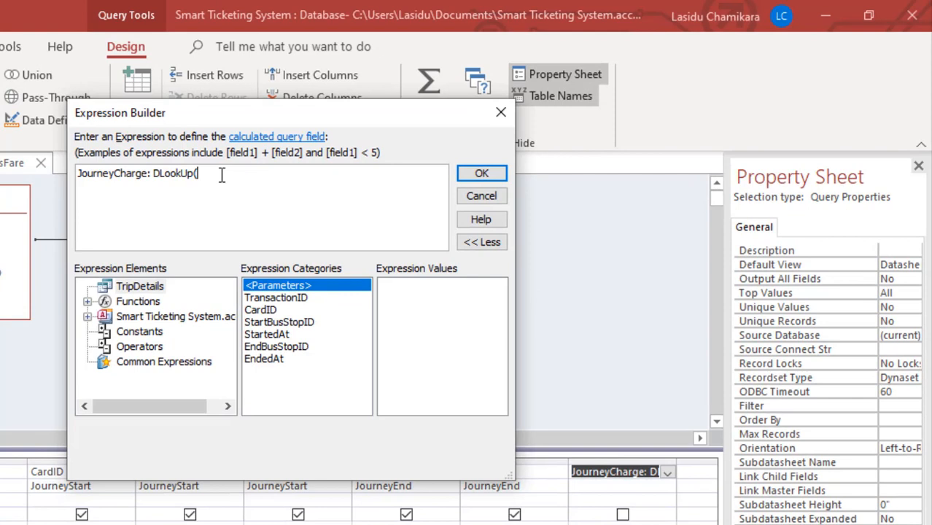
pyautogui.write('"')
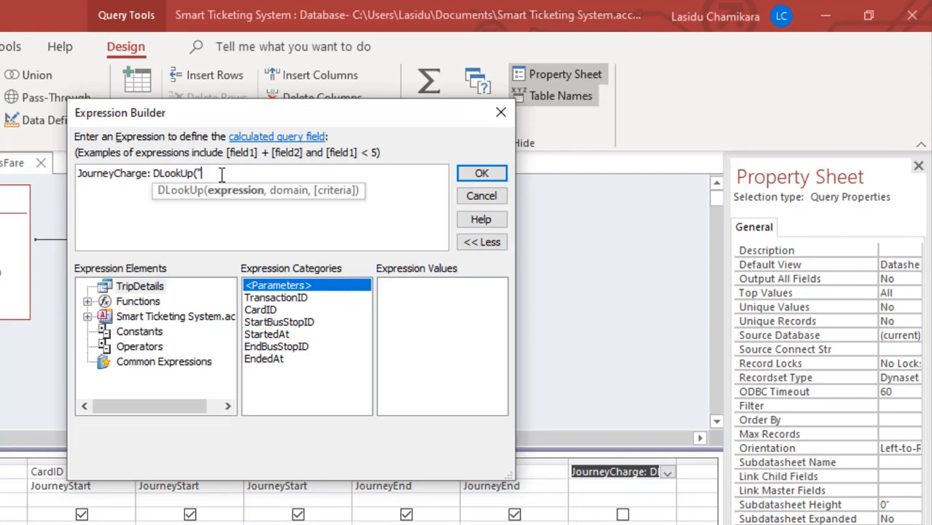
pyautogui.write('Fare",')
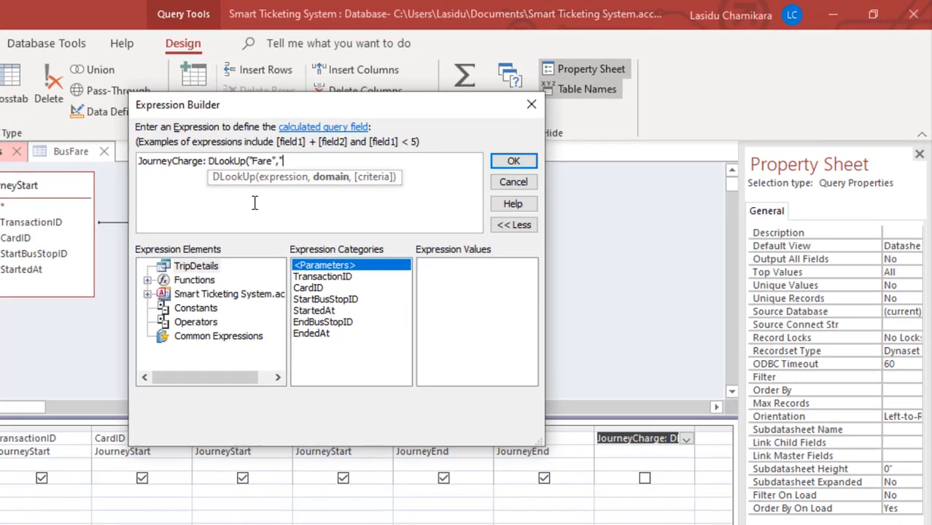
pyautogui.write('"')
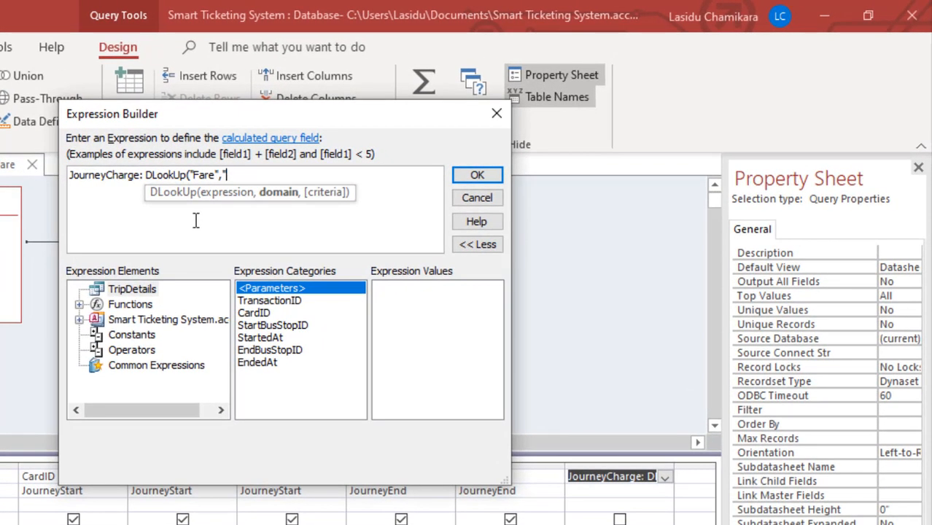
pyautogui.write('BusFare",')
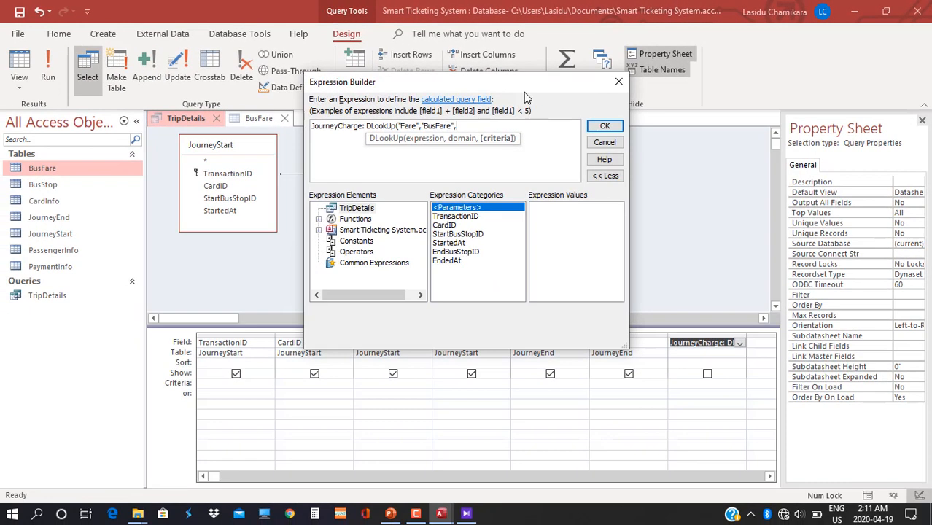
pyautogui.moveTo(362, 121); pyautogui.dragTo(397, 124)
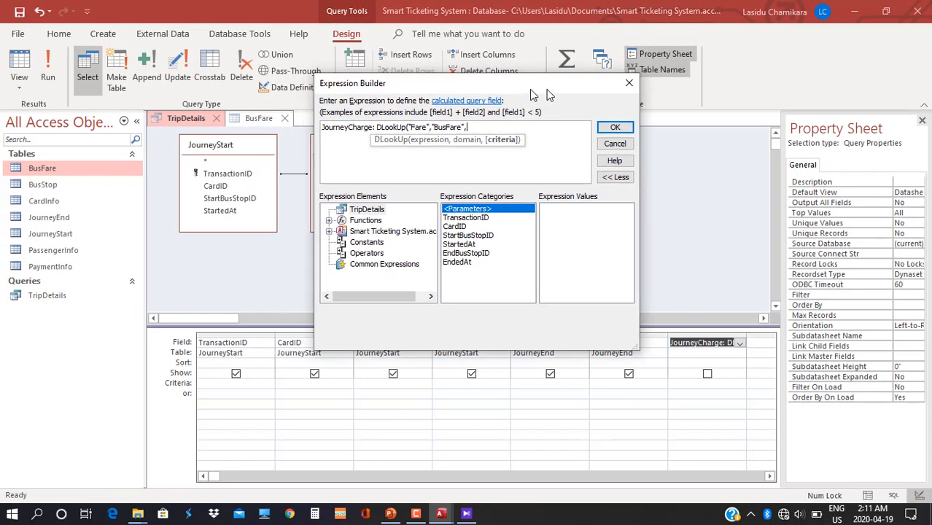
pyautogui.moveTo(532, 93); pyautogui.dragTo(684, 51)
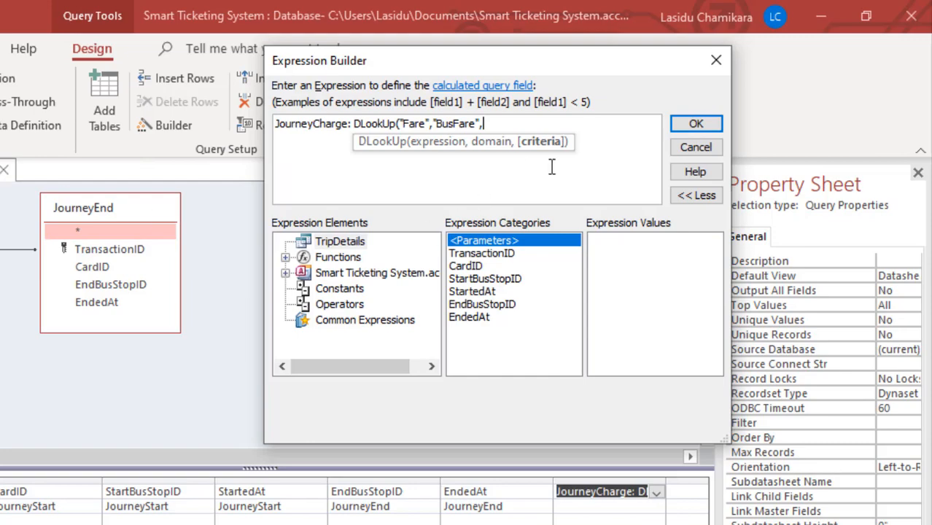
pyautogui.click(678, 130)
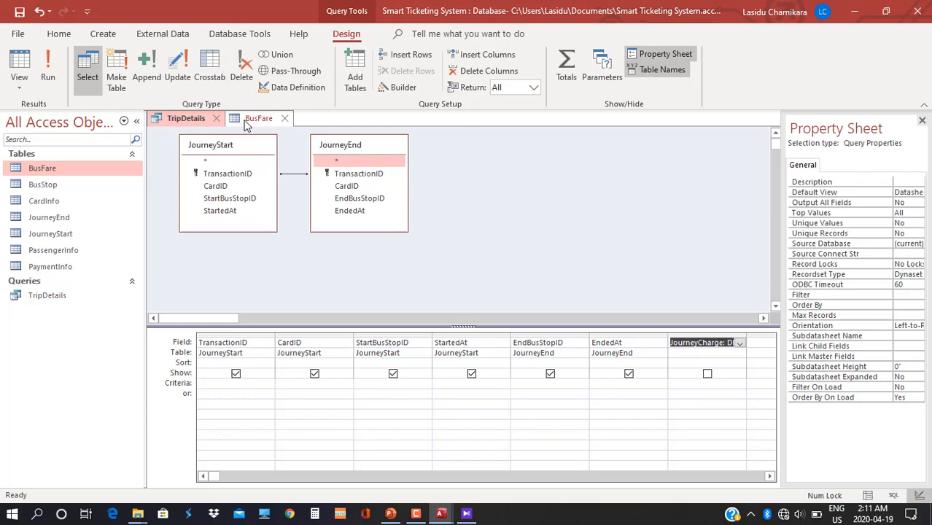
# Add the criterion "StartBusStopID=" & [StartBusStopID] to the JourneyCharge DLookUp.
pyautogui.click(256, 118)
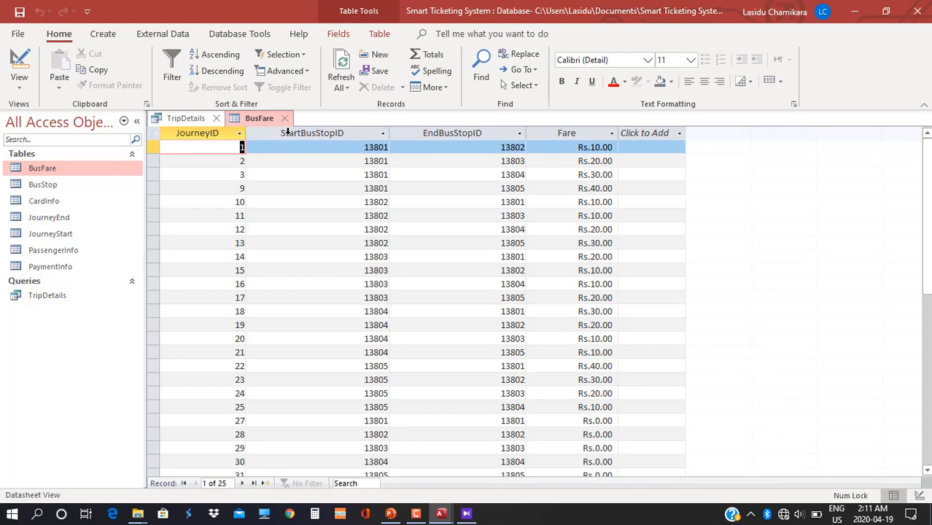
pyautogui.click(182, 118)
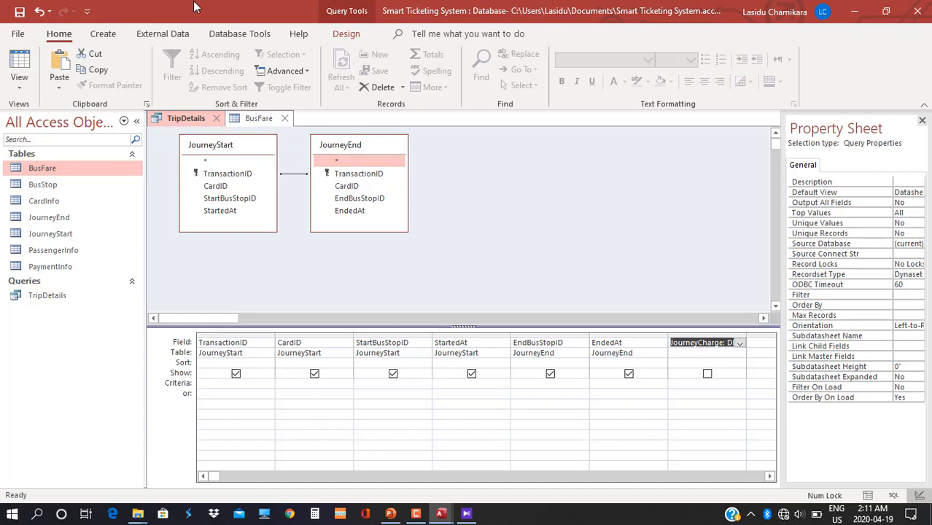
pyautogui.click(350, 35)
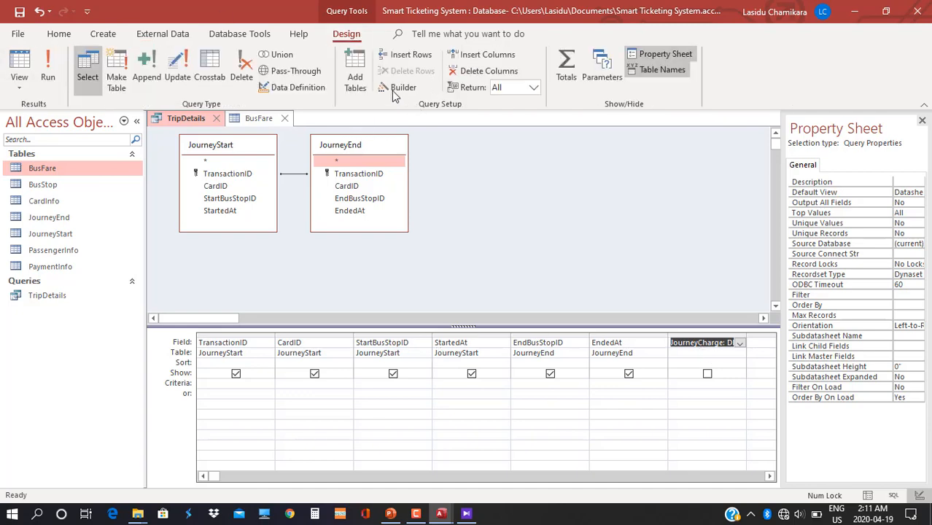
pyautogui.click(403, 87)
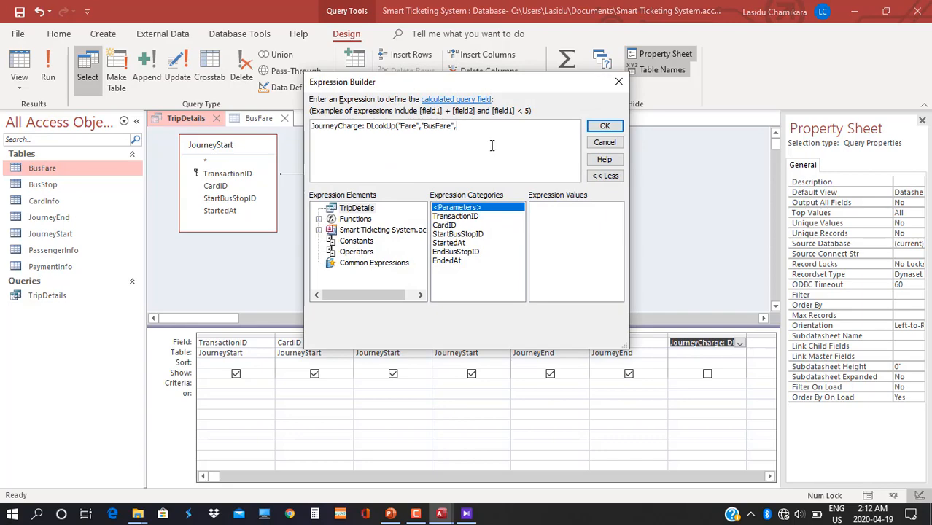
pyautogui.click(492, 145)
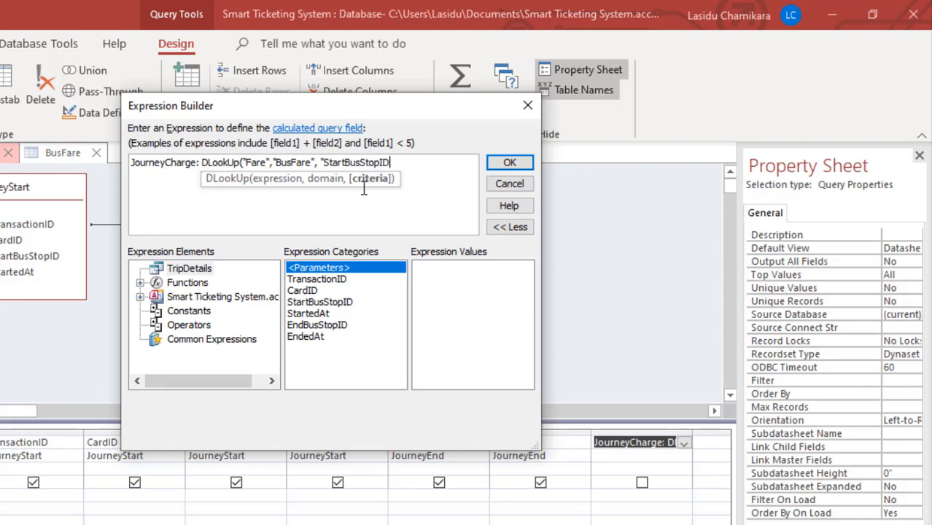
pyautogui.write('=')
pyautogui.write('&')
pyautogui.write('[St')
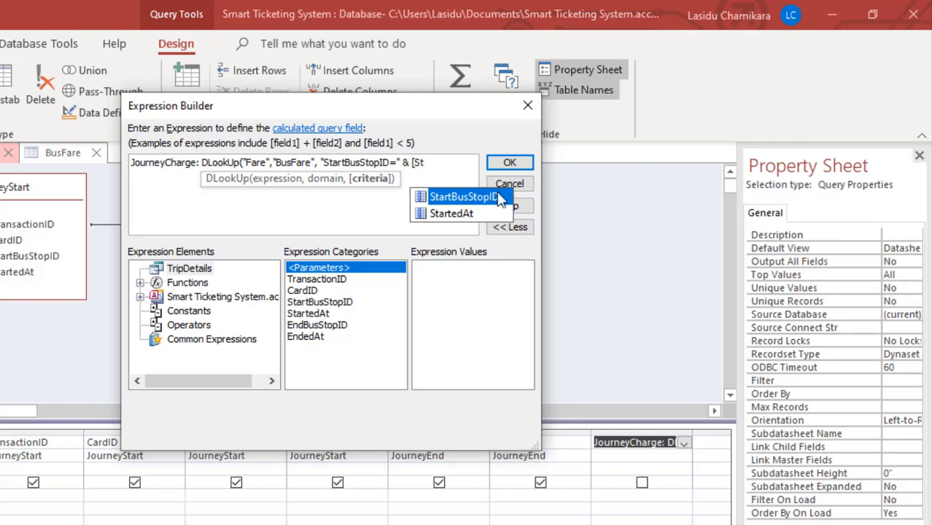
pyautogui.doubleClick(470, 200)
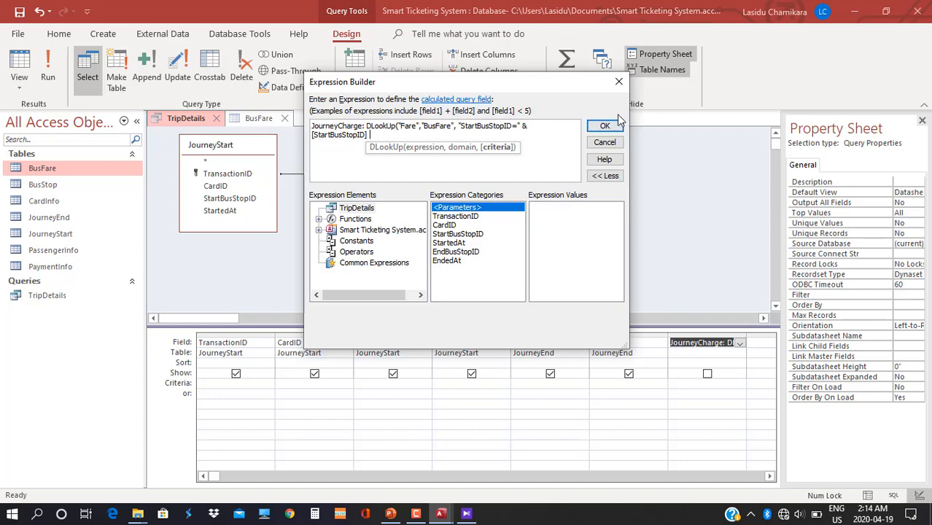
pyautogui.click(606, 128)
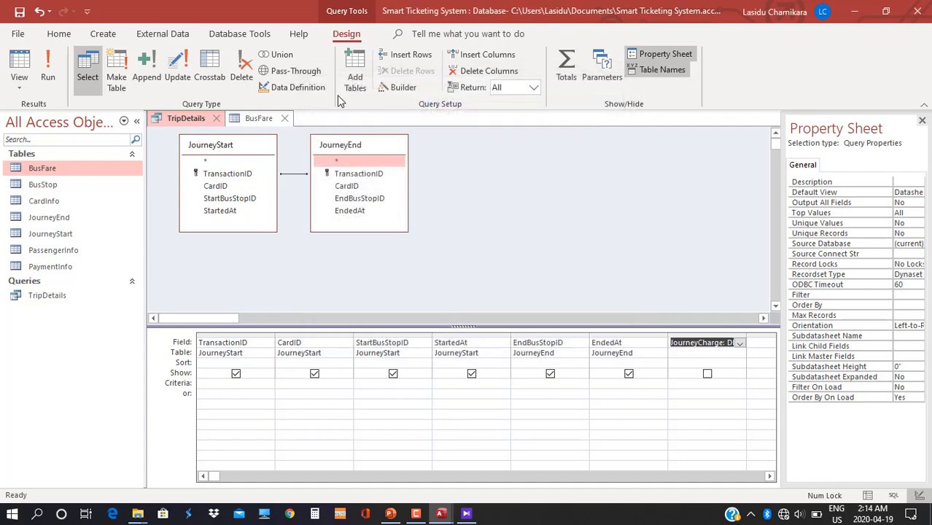
# Append the "EndBusStopID=" & [EndBusStopID] criterion after the start-stop criterion in JourneyCharge.
pyautogui.click(256, 119)
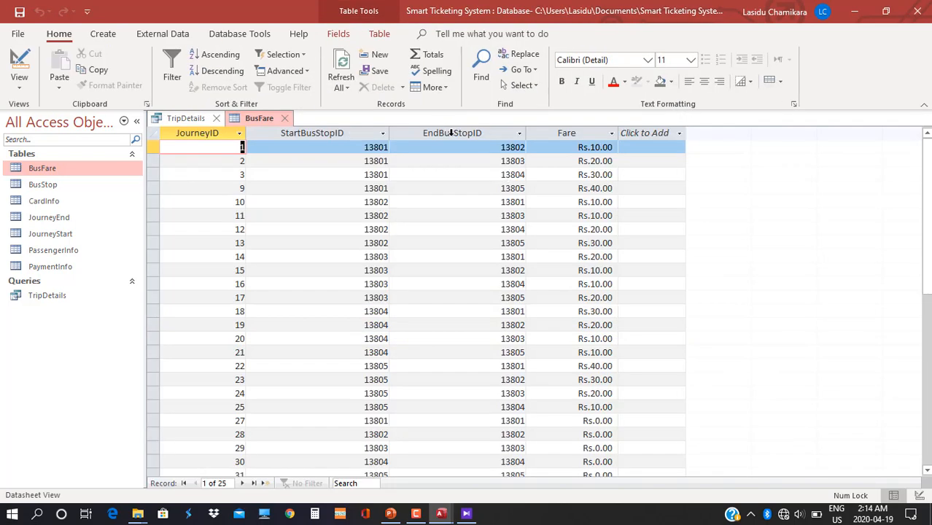
pyautogui.click(206, 120)
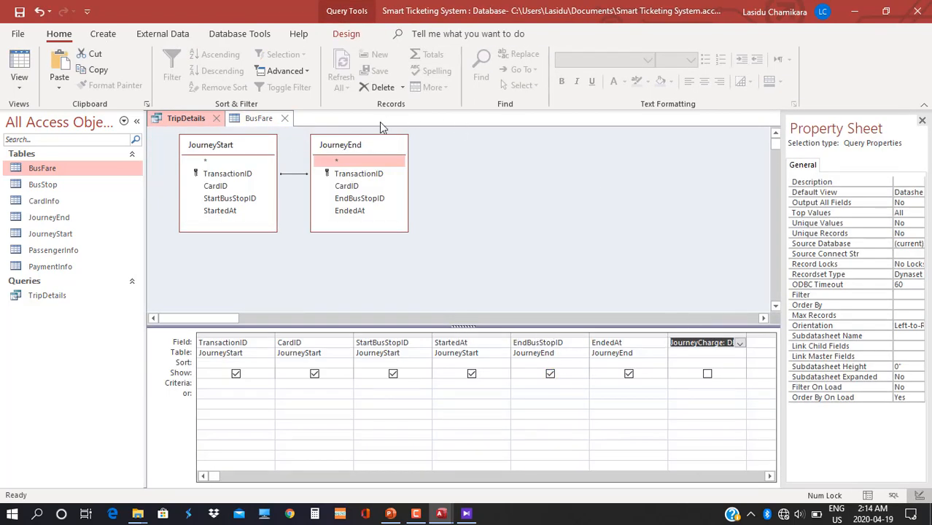
pyautogui.click(346, 34)
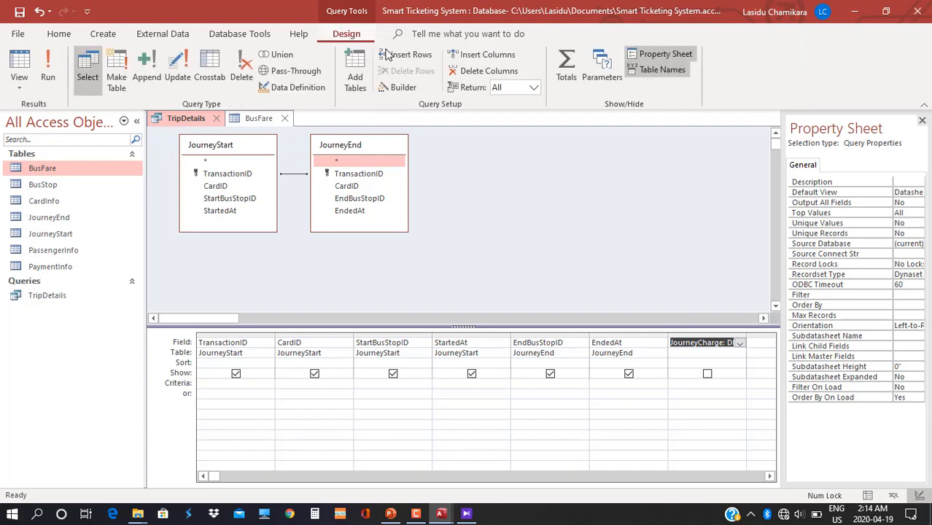
pyautogui.click(404, 87)
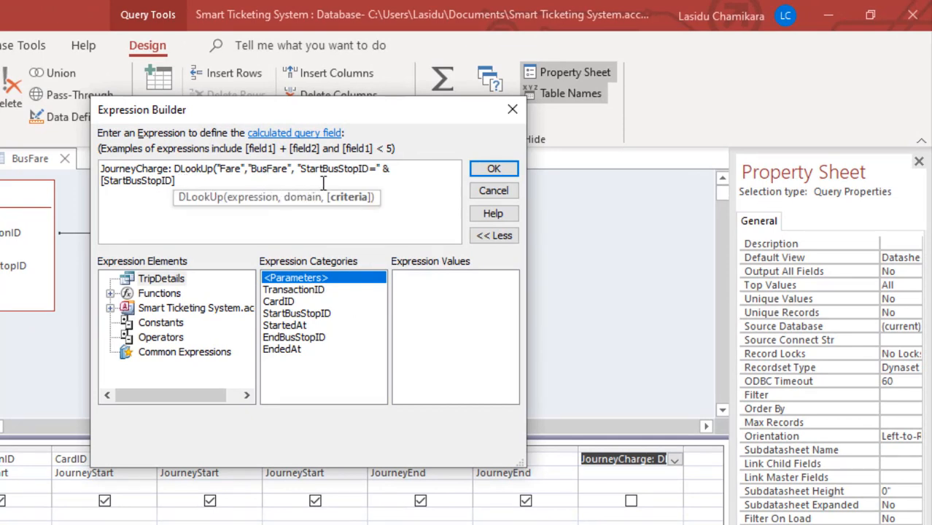
pyautogui.write('"EndBusStopID=')
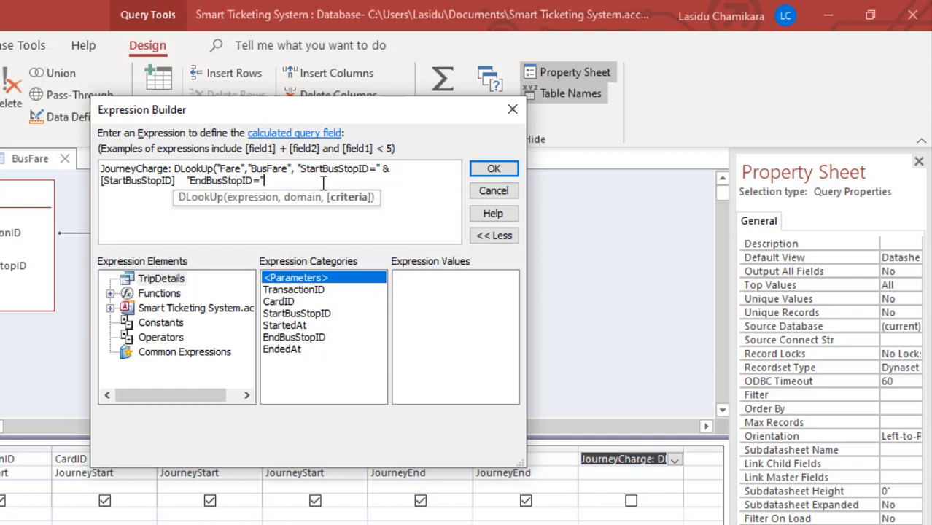
pyautogui.write('& [E')
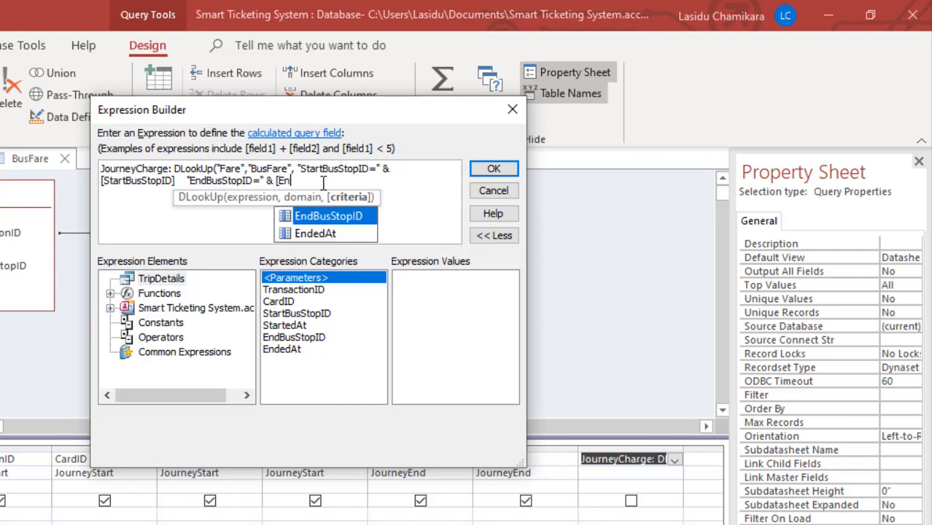
pyautogui.write('n')
pyautogui.press('Tab')
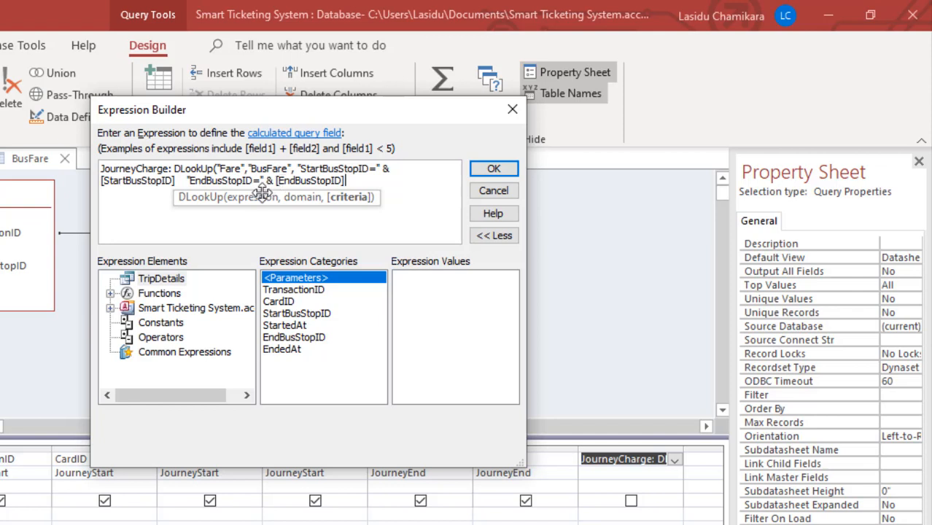
pyautogui.click(182, 180)
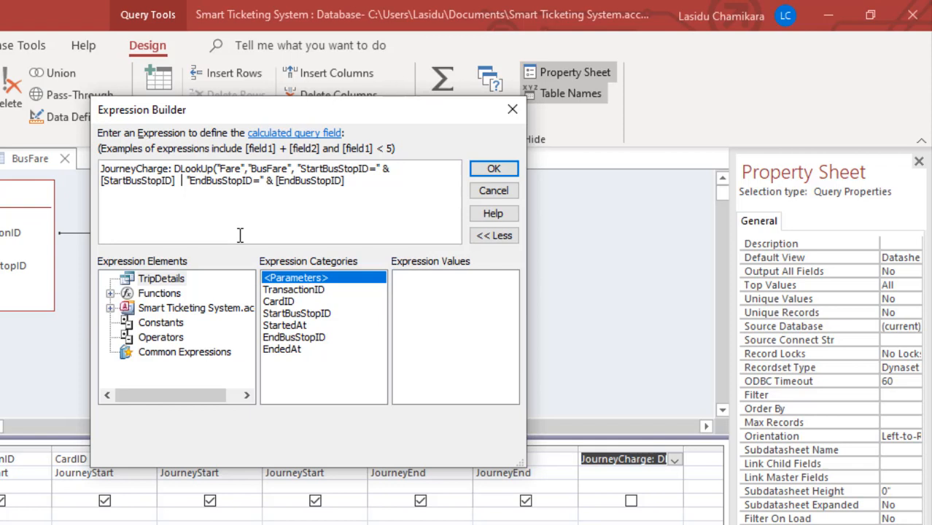
# Join both stop criteria with "And", add the closing parenthesis, and apply the JourneyCharge expression.
pyautogui.write('7')
pyautogui.press('BackSpace')
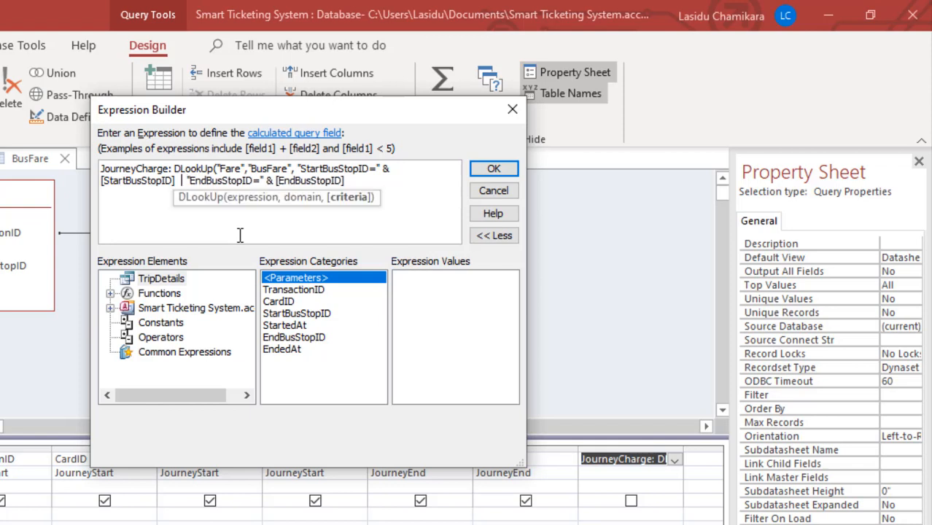
pyautogui.write('&')
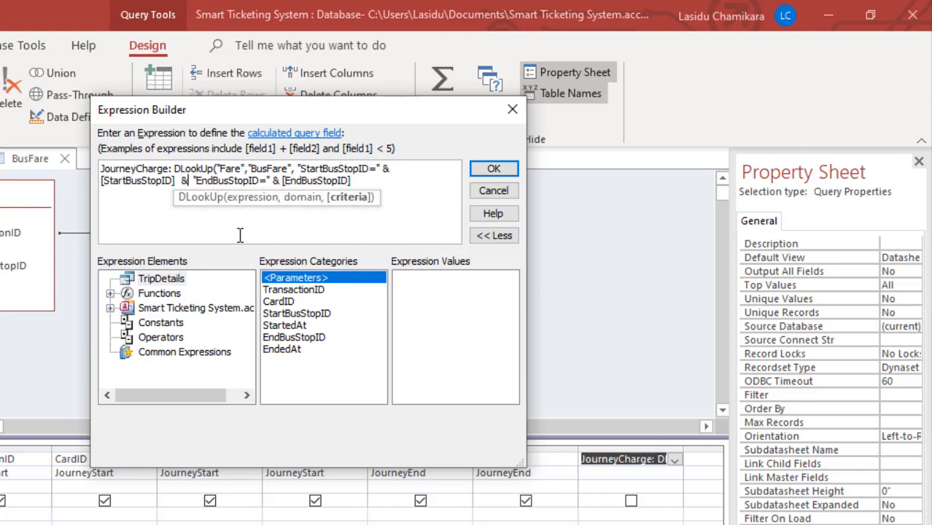
pyautogui.press('Right')
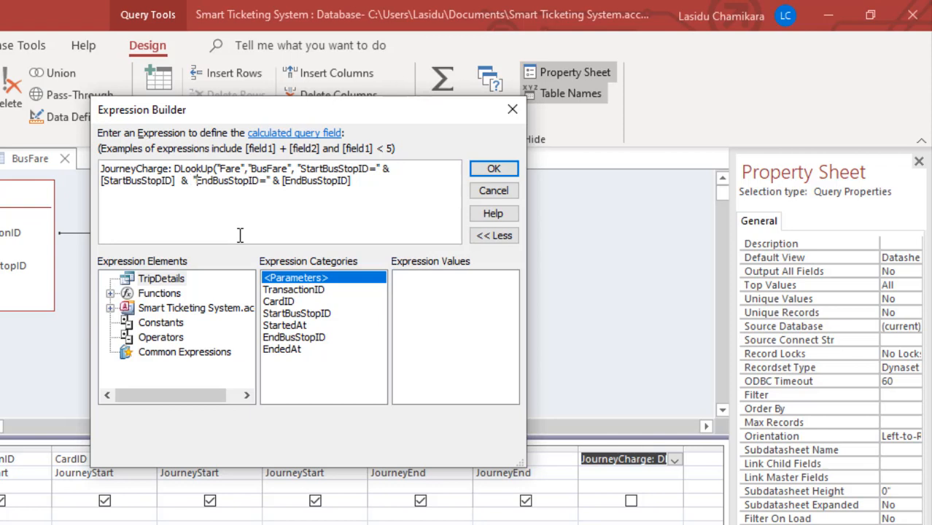
pyautogui.write('And')
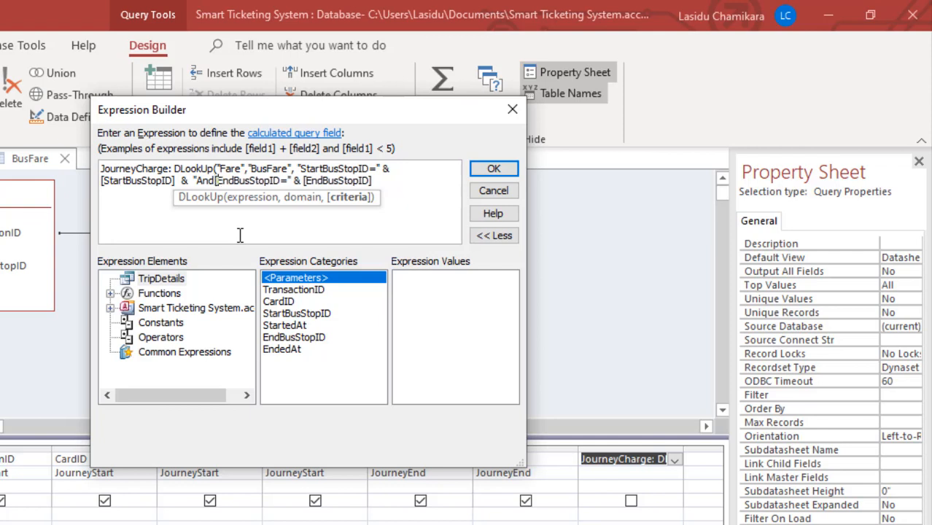
pyautogui.press('Right')
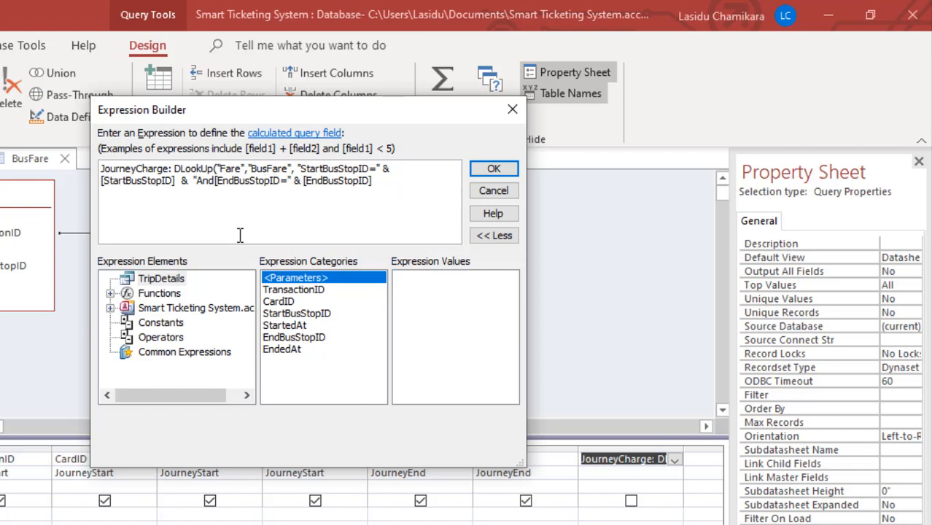
pyautogui.press('Left')
pyautogui.write(']')
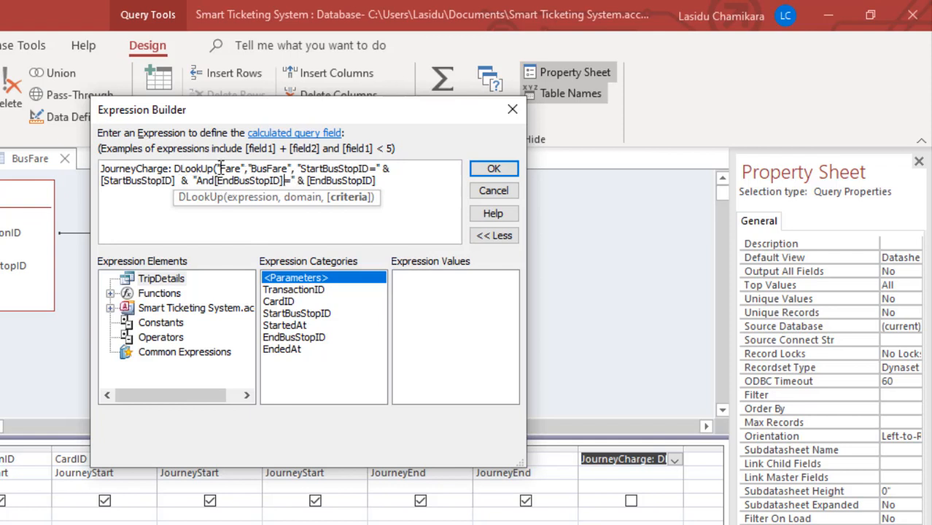
pyautogui.click(387, 186)
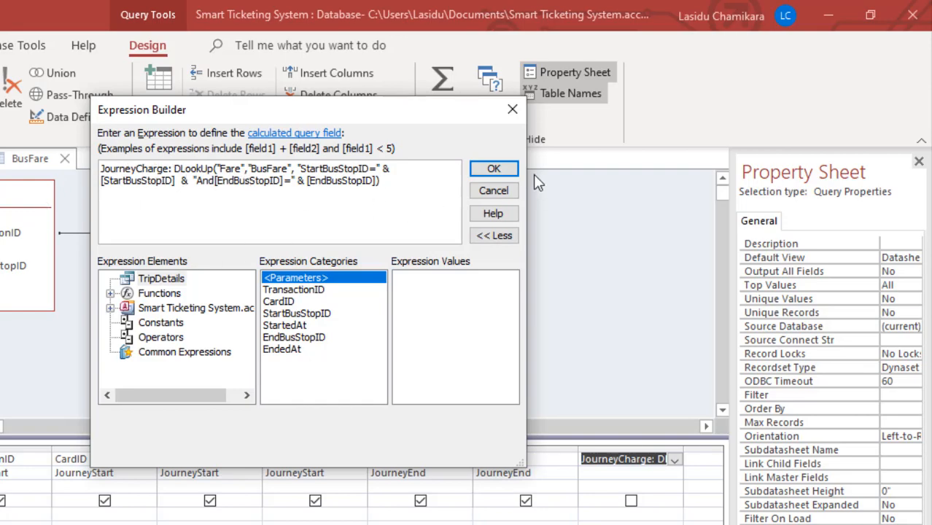
pyautogui.click(494, 169)
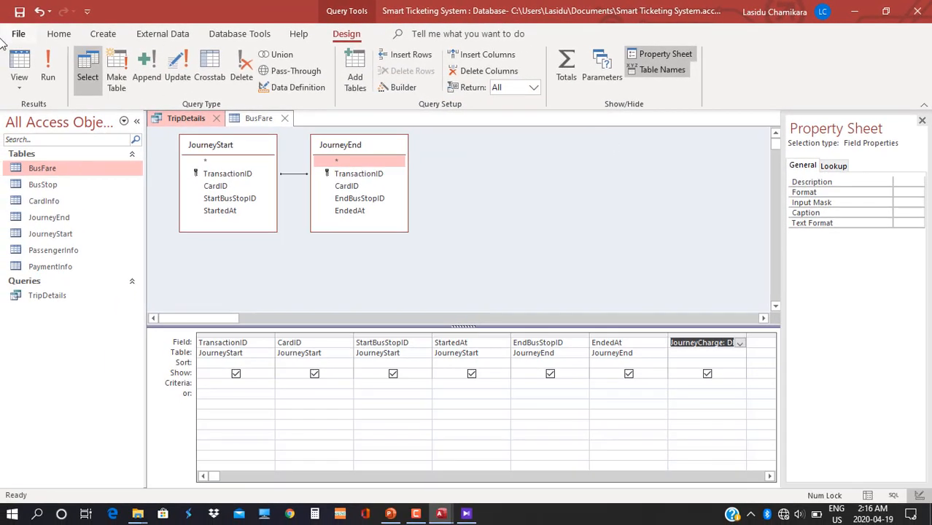
# Run TripDetails to see JourneyCharge fares 10, 20 and 30, then compare against BusFare.
pyautogui.click(51, 67)
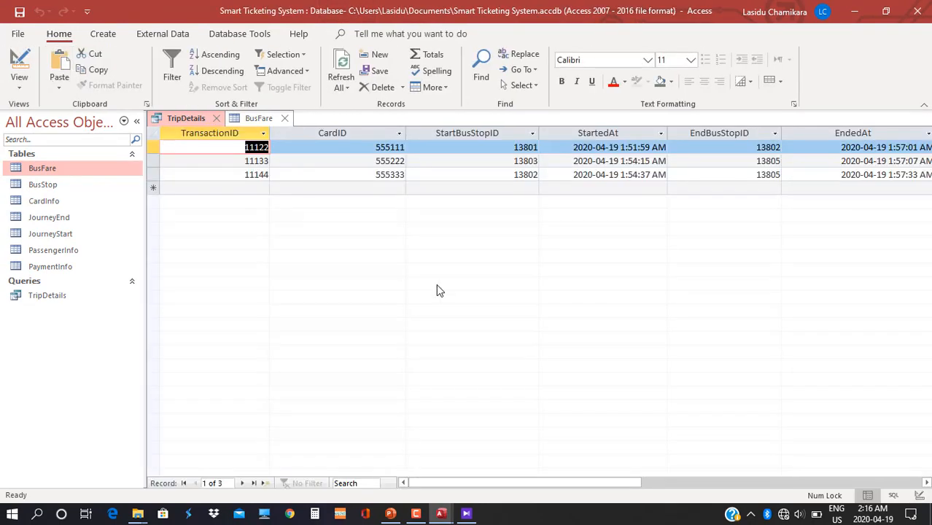
pyautogui.moveTo(420, 483); pyautogui.dragTo(512, 484)
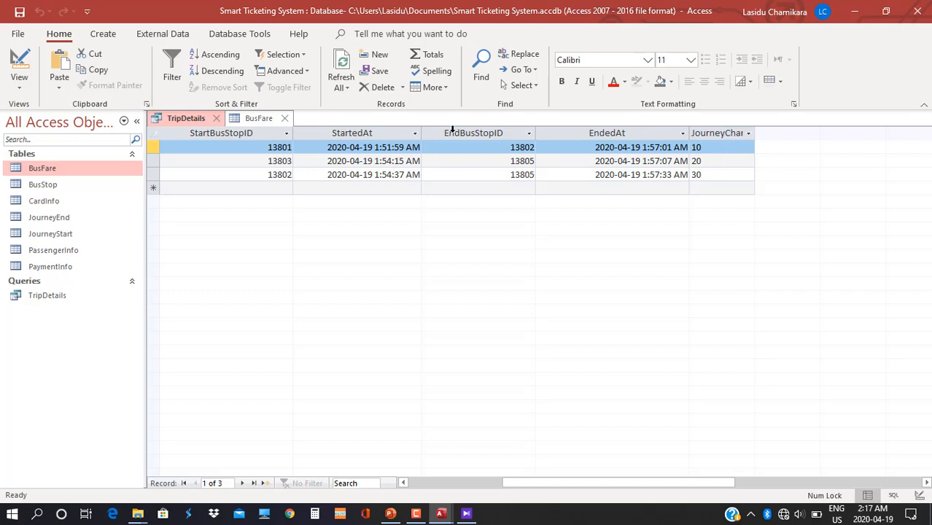
pyautogui.click(255, 118)
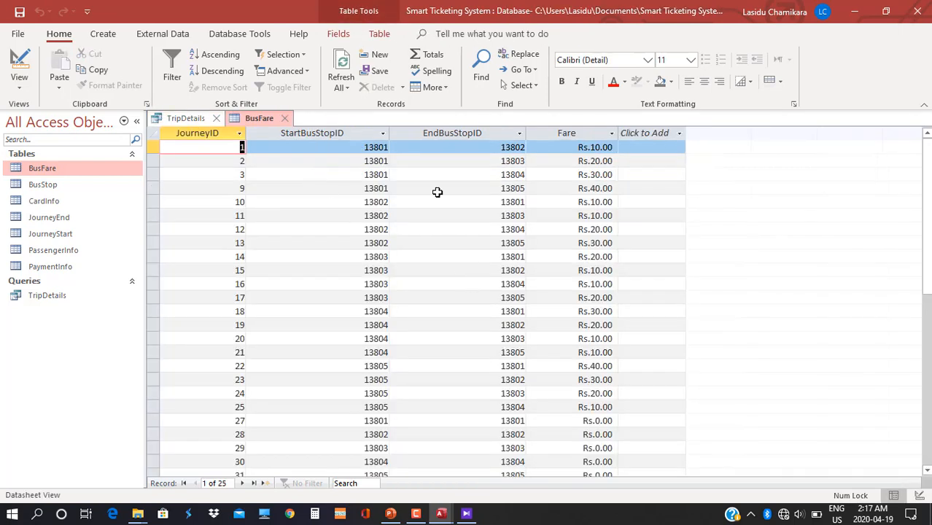
# Change the first route's fare in BusFare from Rs.10.00 to 15.
pyautogui.click(570, 152)
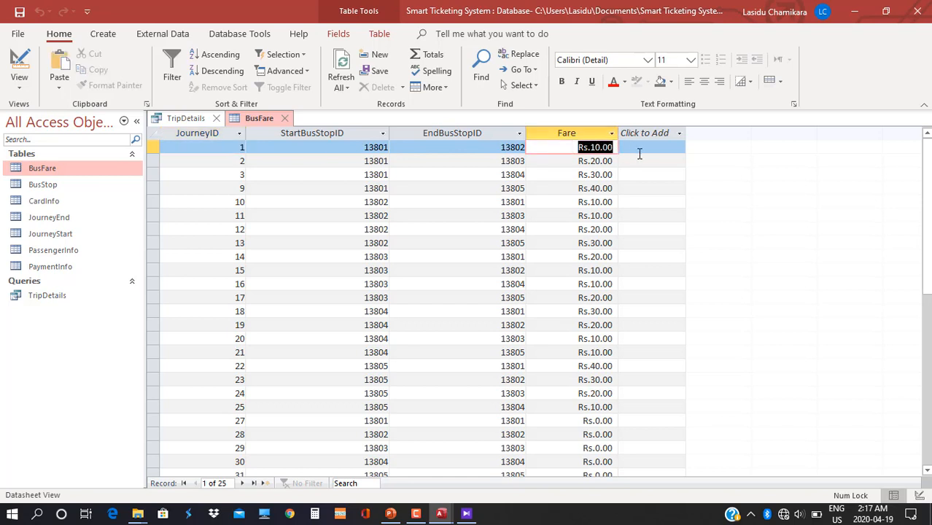
pyautogui.write('15')
pyautogui.press('Return')
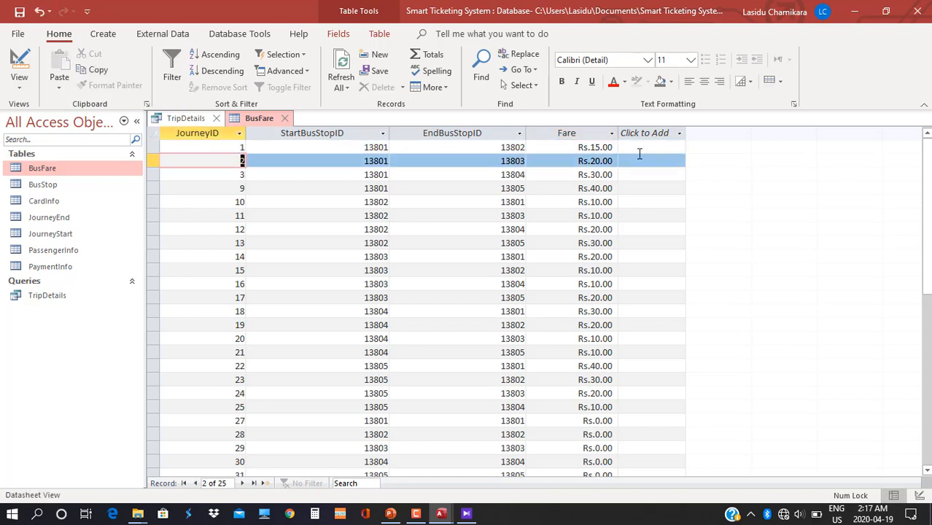
# Confirm TripDetails now charges 15, then switch the query to Design view.
pyautogui.click(191, 118)
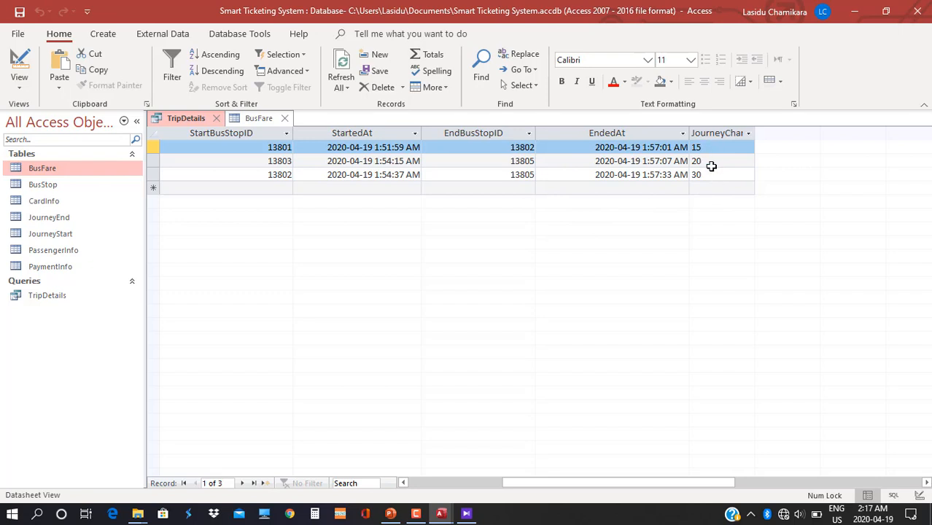
pyautogui.click(19, 82)
pyautogui.click(66, 180)
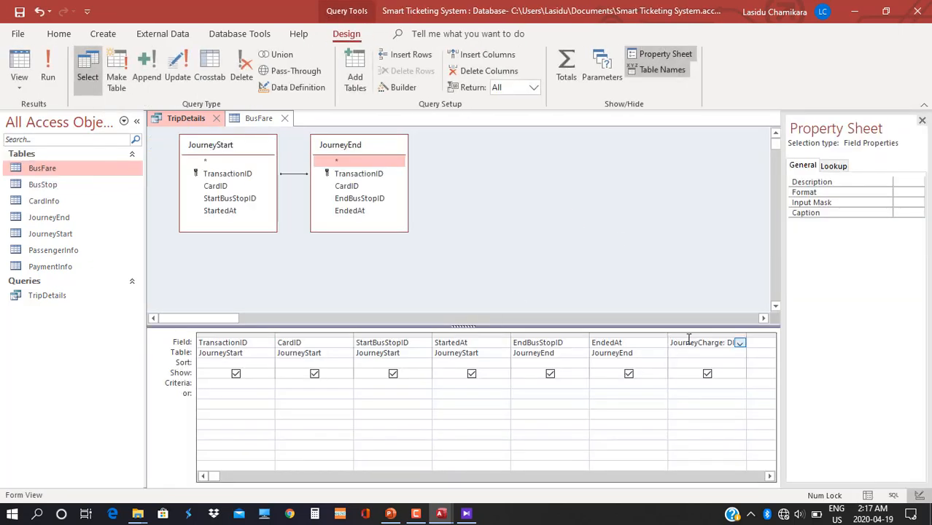
# Wrap the JourneyCharge DLookUp in CCur( ) and run TripDetails to check the charges.
pyautogui.click(769, 476)
pyautogui.click(617, 342)
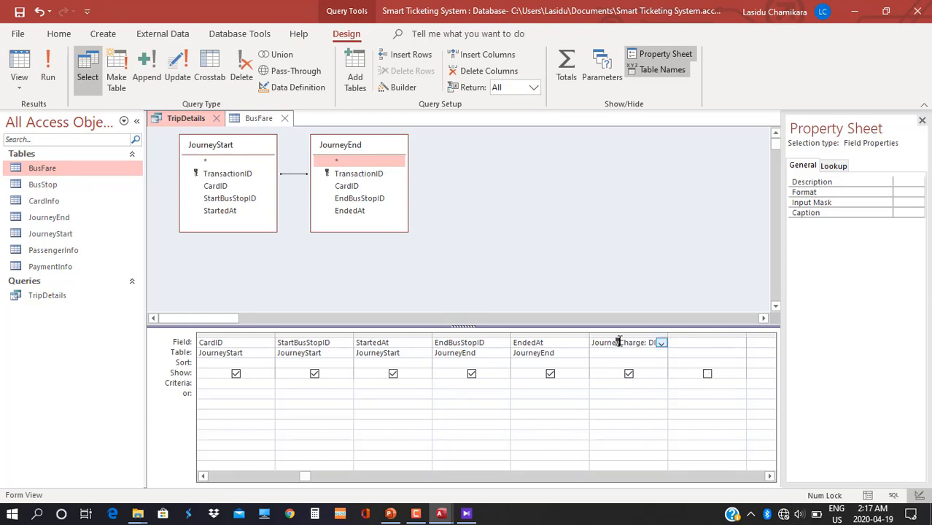
pyautogui.click(397, 86)
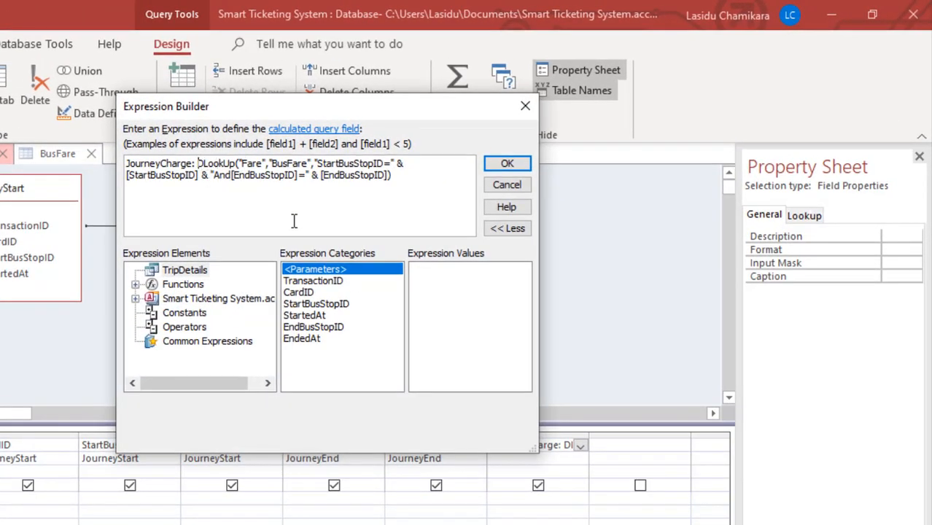
pyautogui.write('c')
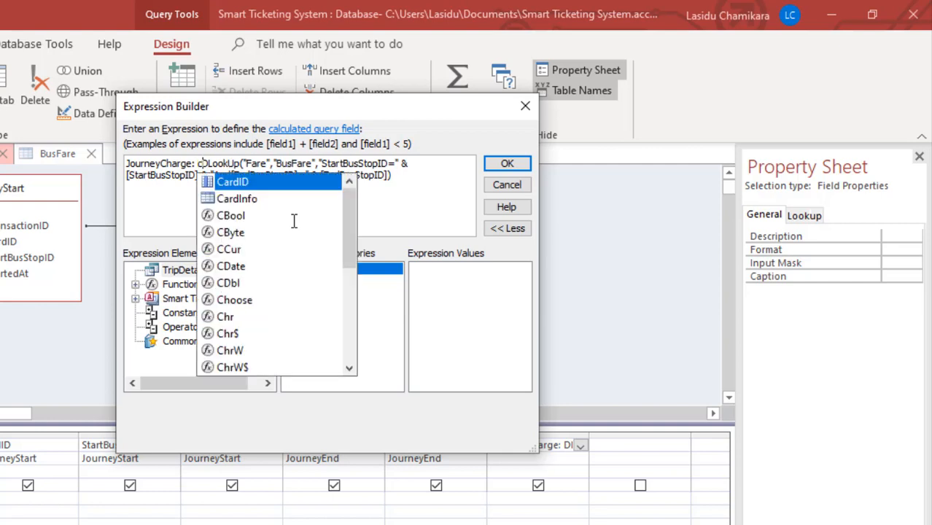
pyautogui.write('c')
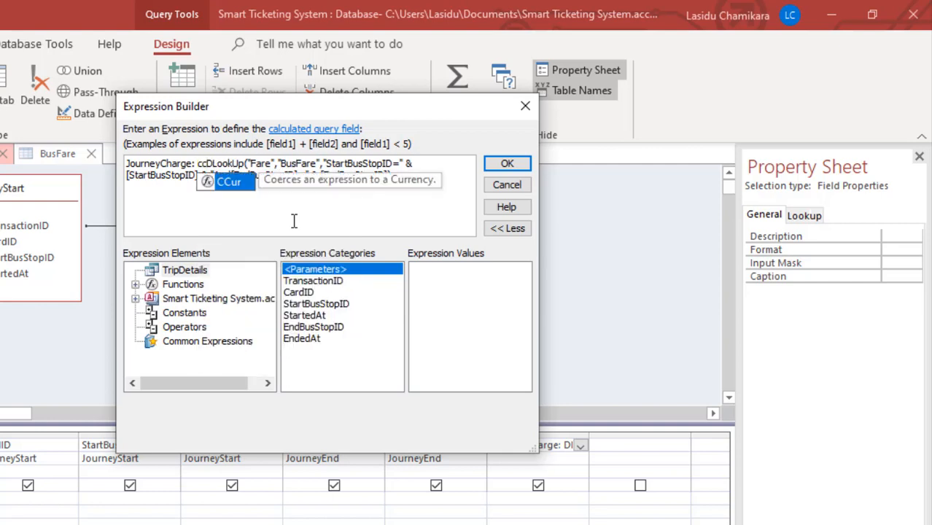
pyautogui.press('Tab')
pyautogui.write('(')
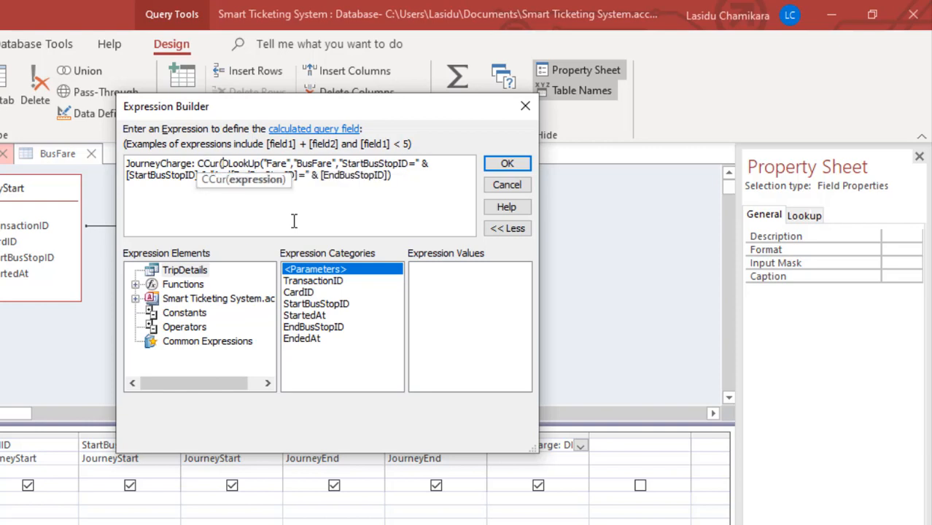
pyautogui.click(403, 181)
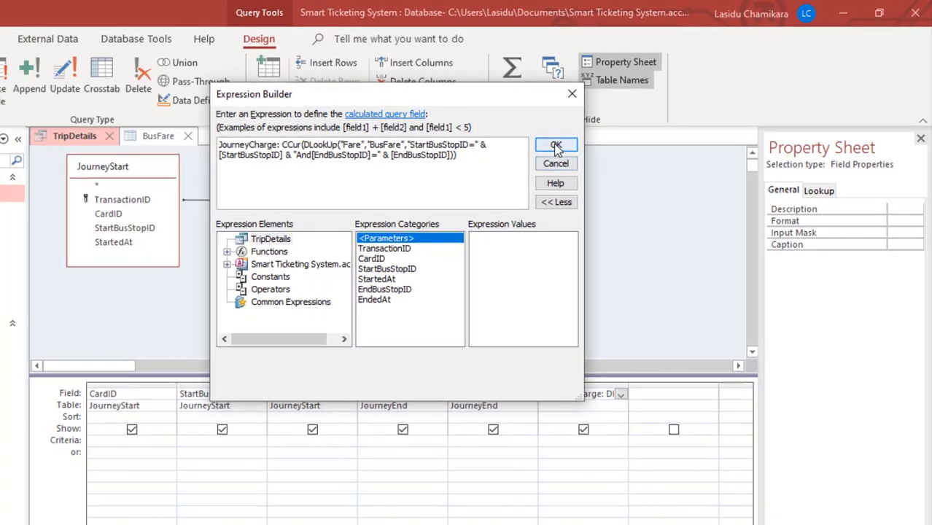
pyautogui.click(507, 163)
pyautogui.click(45, 78)
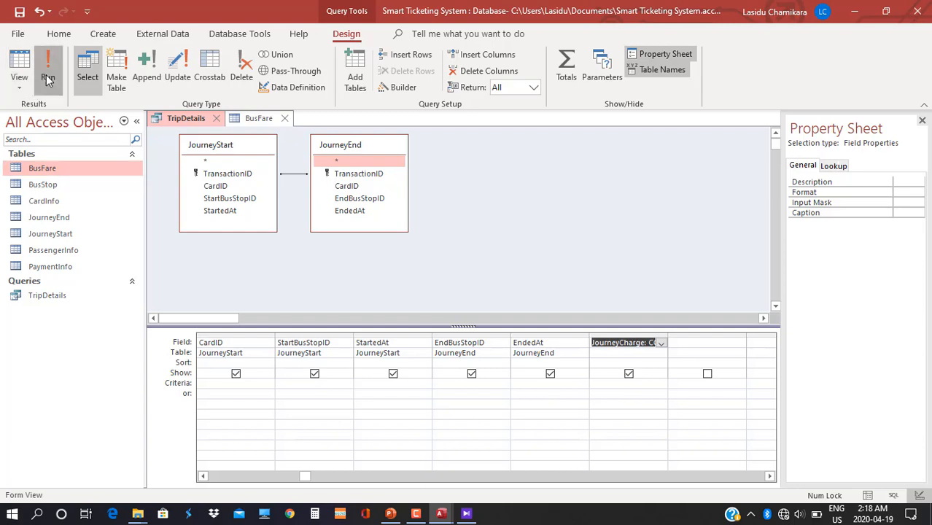
pyautogui.click(895, 483)
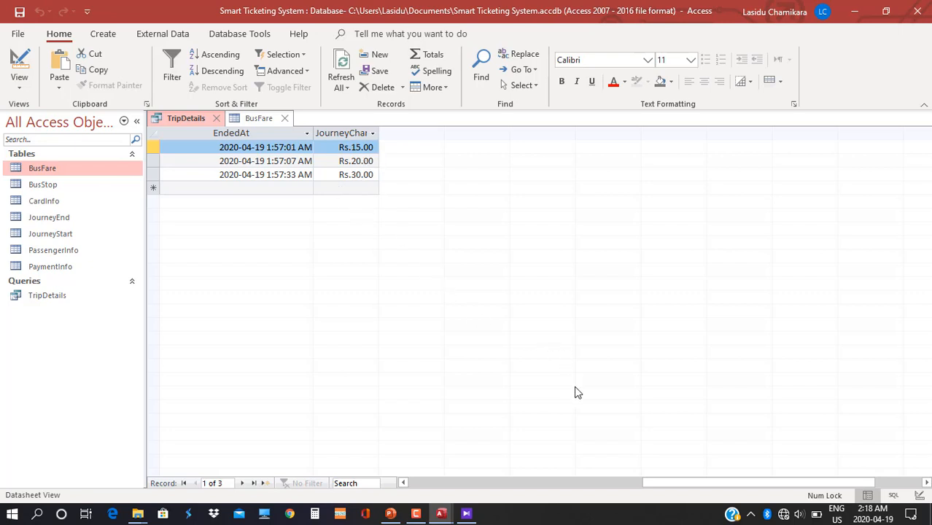
pyautogui.moveTo(670, 485); pyautogui.dragTo(493, 456)
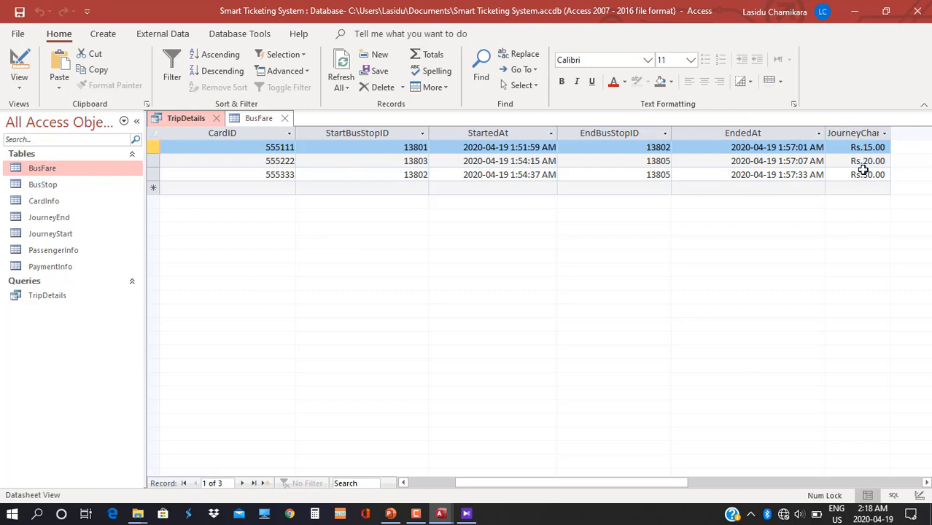
pyautogui.press('Home')
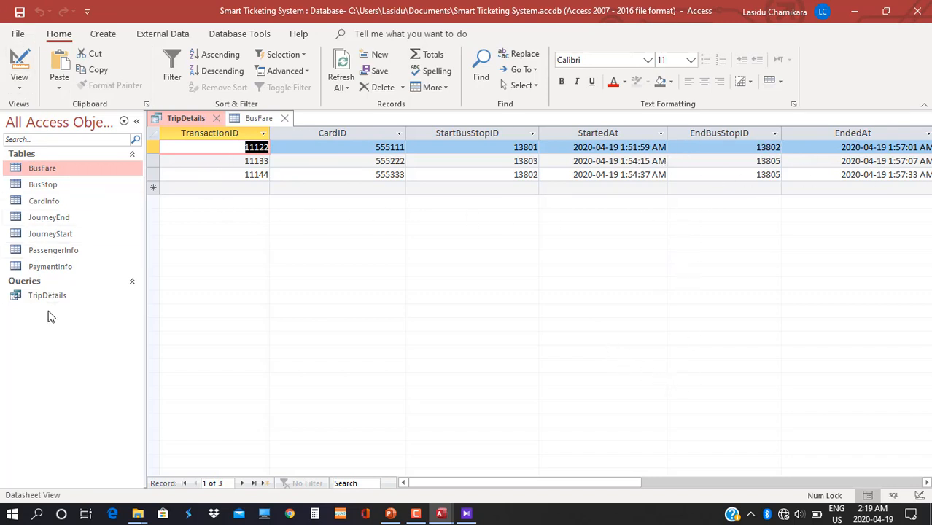
# Start a Form Wizard on TripDetails with all its fields in a columnar layout.
pyautogui.click(102, 34)
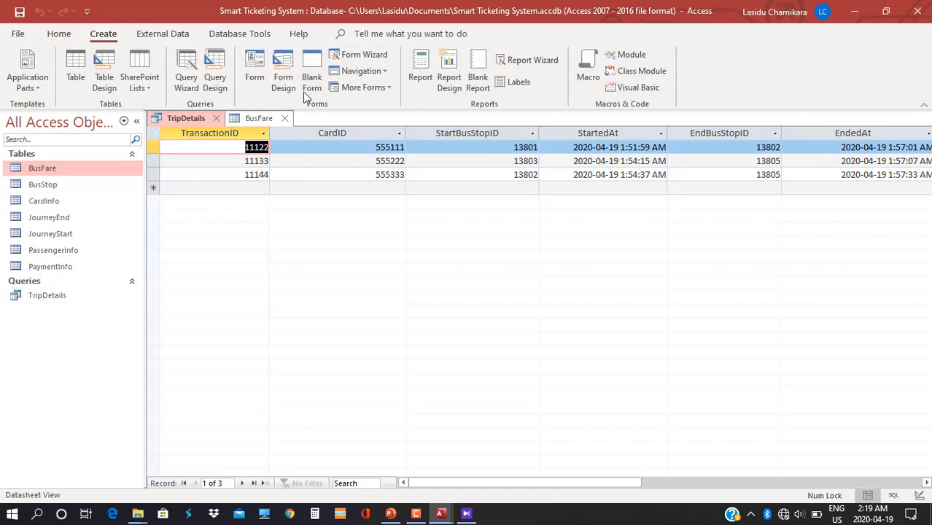
pyautogui.click(376, 60)
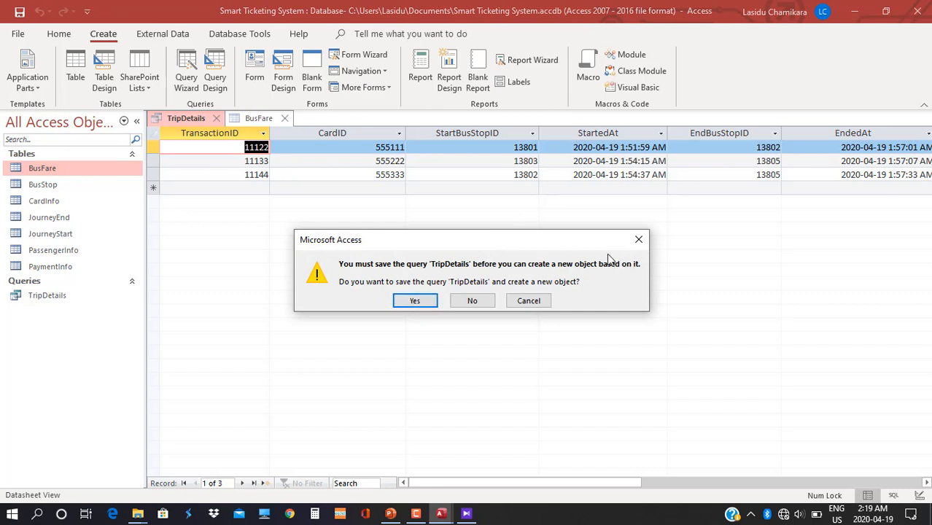
pyautogui.click(428, 301)
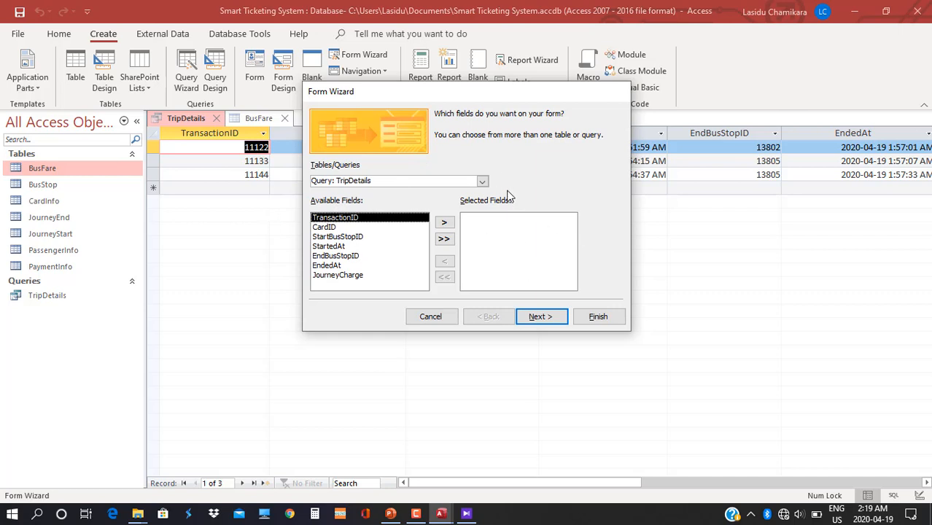
pyautogui.click(444, 239)
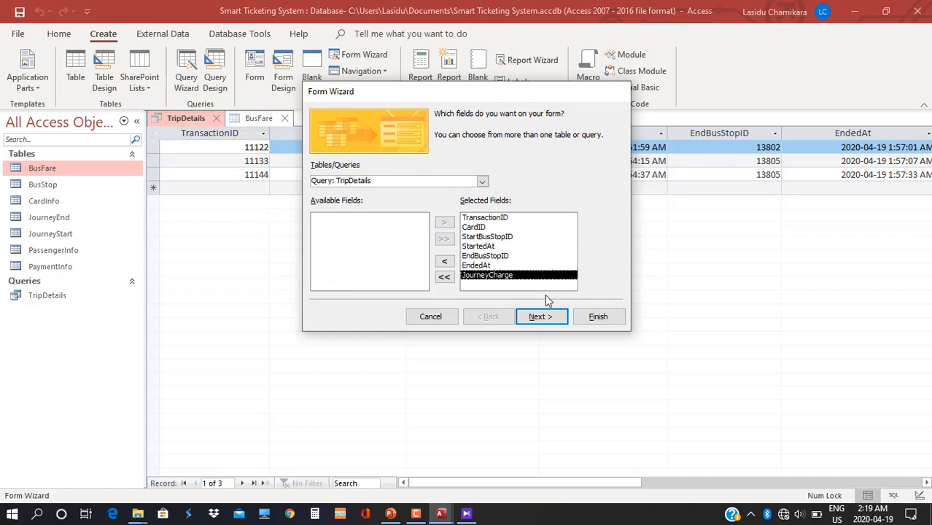
pyautogui.click(540, 316)
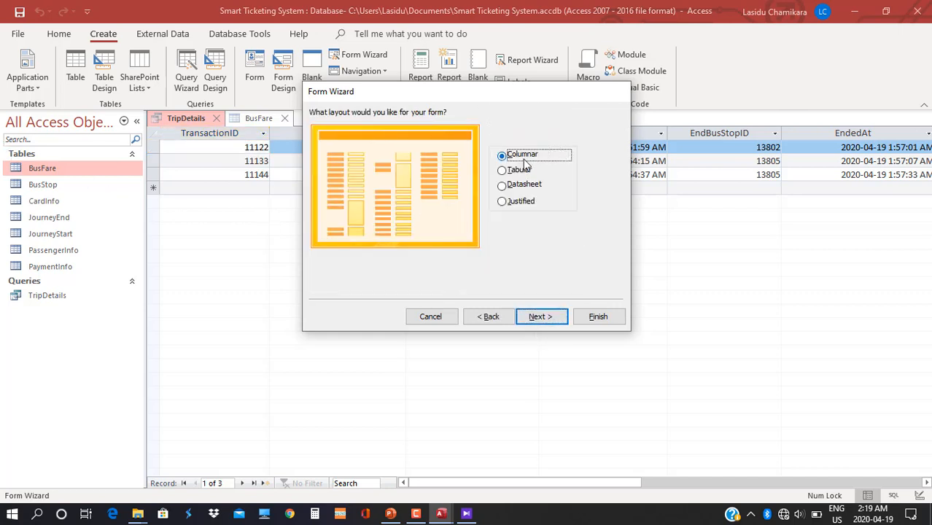
pyautogui.click(537, 318)
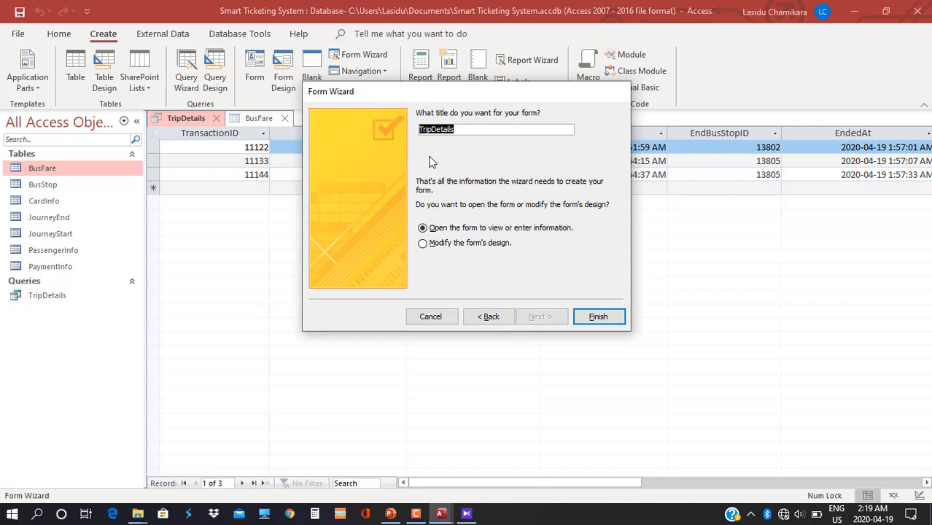
# Title the form 'Trip Information' and finish the wizard.
pyautogui.write('J')
pyautogui.press('BackSpace')
pyautogui.press('BackSpace')
pyautogui.press('BackSpace')
pyautogui.press('BackSpace')
pyautogui.press('BackSpace')
pyautogui.press('BackSpace')
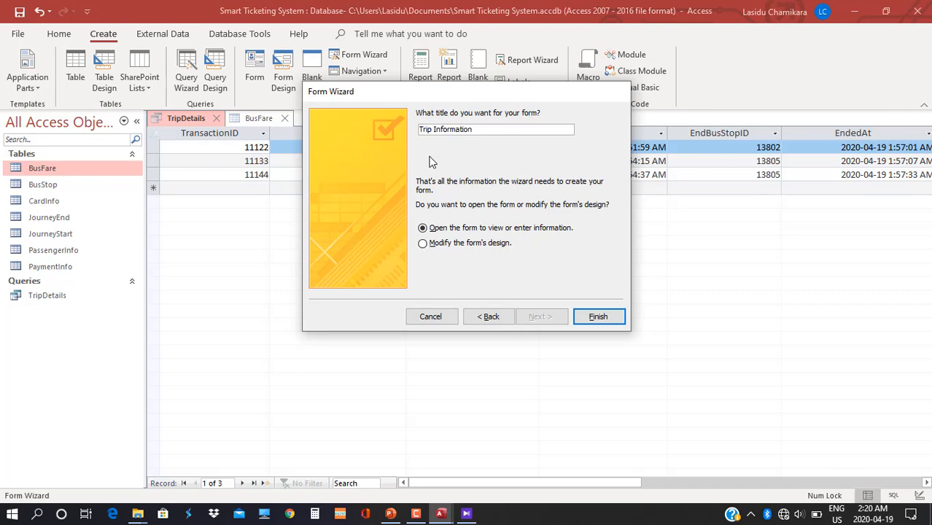
pyautogui.click(598, 317)
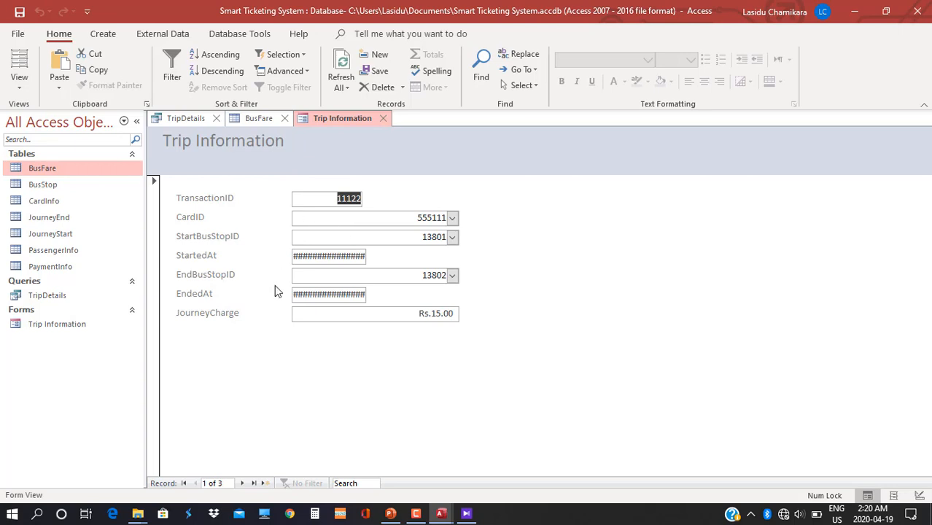
# Switch the Trip Information form from Form view to Design view.
pyautogui.click(57, 167)
pyautogui.click(19, 82)
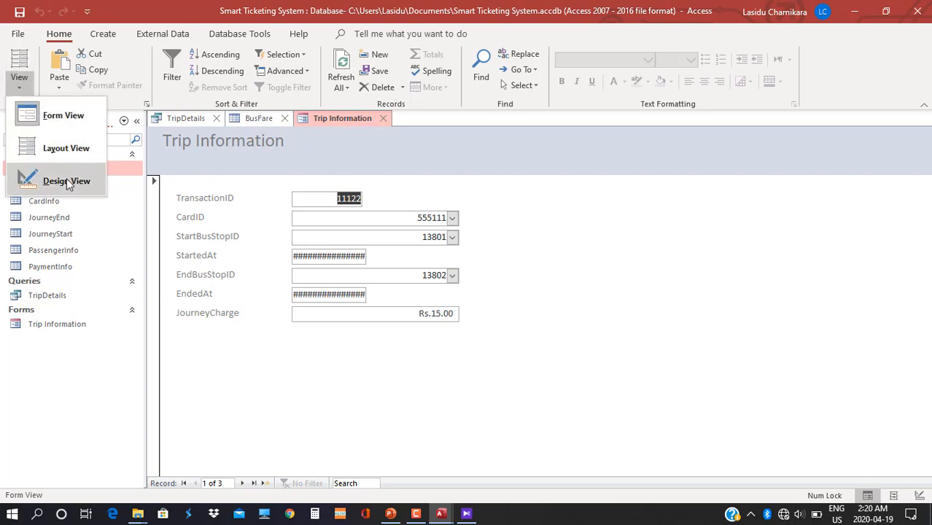
pyautogui.click(66, 180)
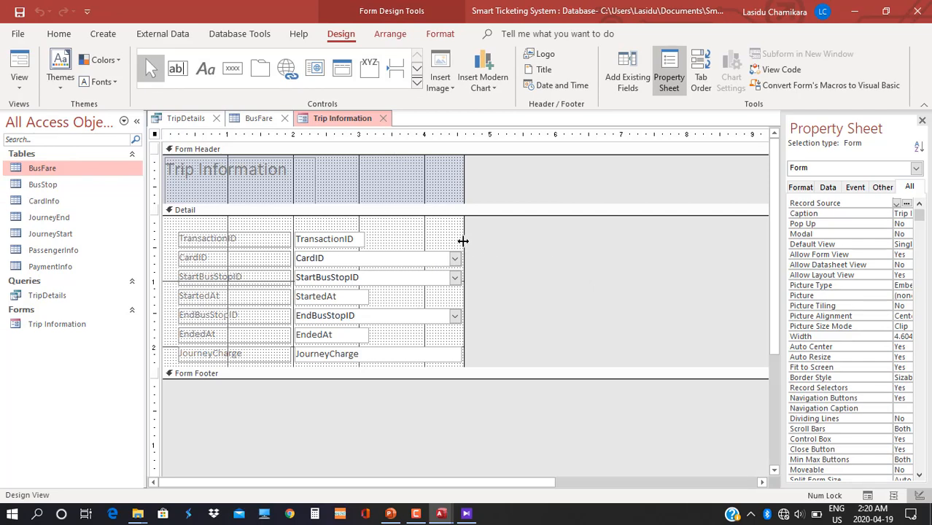
# Widen the Trip Information form's design area and lengthen its Detail section.
pyautogui.moveTo(463, 248); pyautogui.dragTo(537, 285)
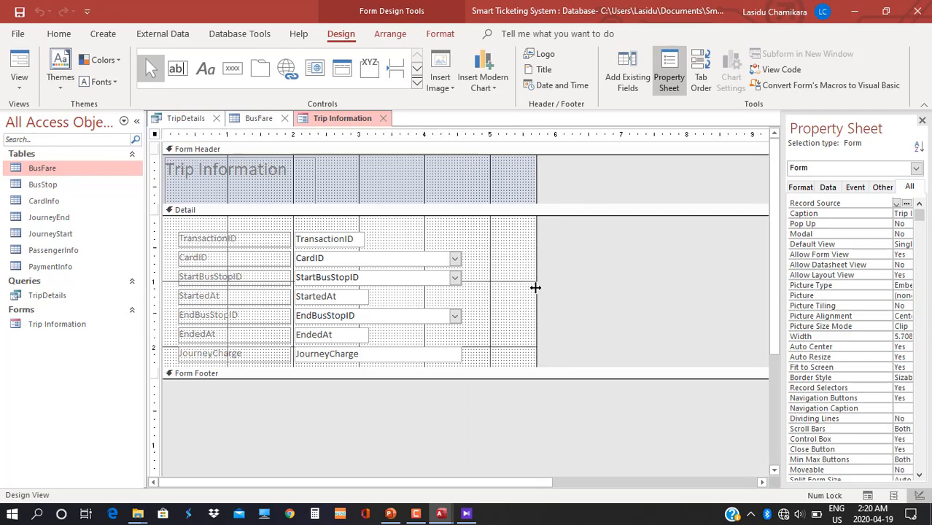
pyautogui.moveTo(474, 367); pyautogui.dragTo(478, 414)
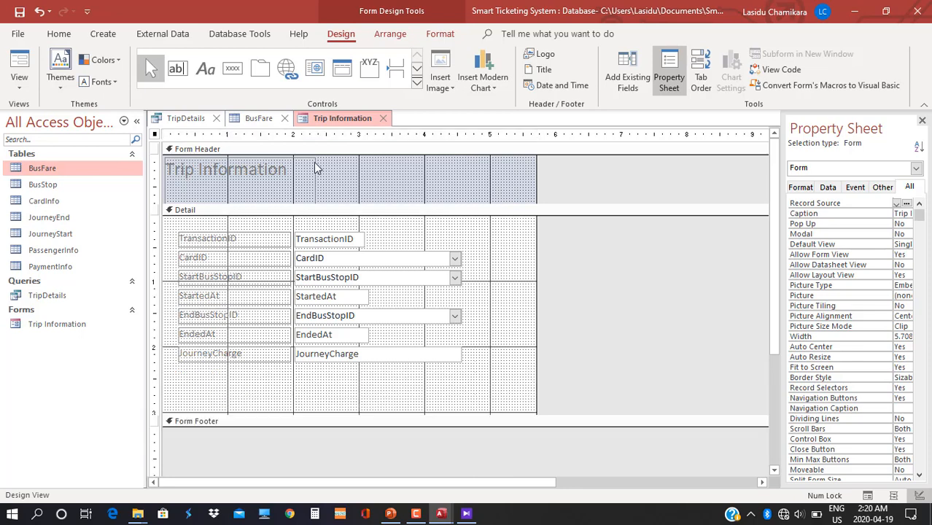
pyautogui.moveTo(314, 164); pyautogui.dragTo(315, 167)
# Move the 'Trip Information' title toward the header's centre and adjust the Form Header height.
pyautogui.moveTo(359, 207); pyautogui.dragTo(355, 229)
pyautogui.moveTo(242, 207); pyautogui.dragTo(325, 215)
pyautogui.click(319, 176)
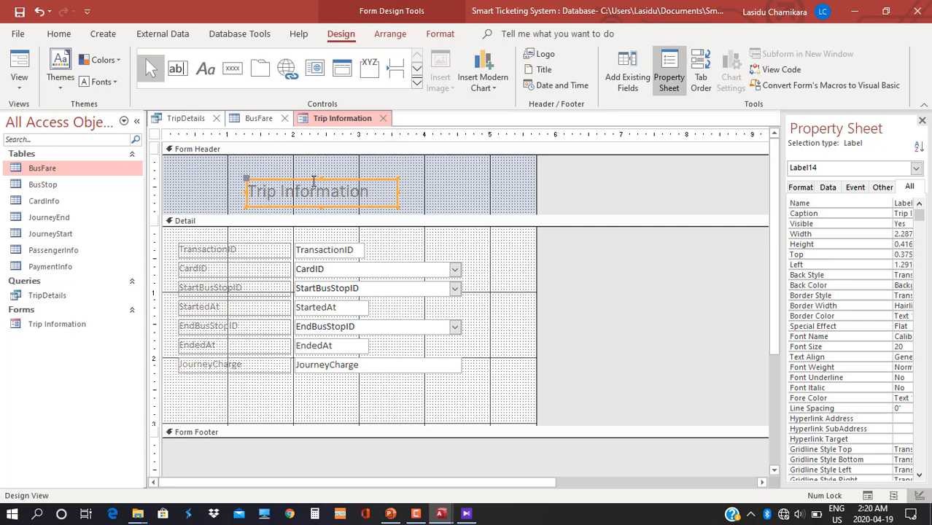
pyautogui.moveTo(312, 170); pyautogui.dragTo(312, 167)
pyautogui.moveTo(315, 214); pyautogui.dragTo(312, 204)
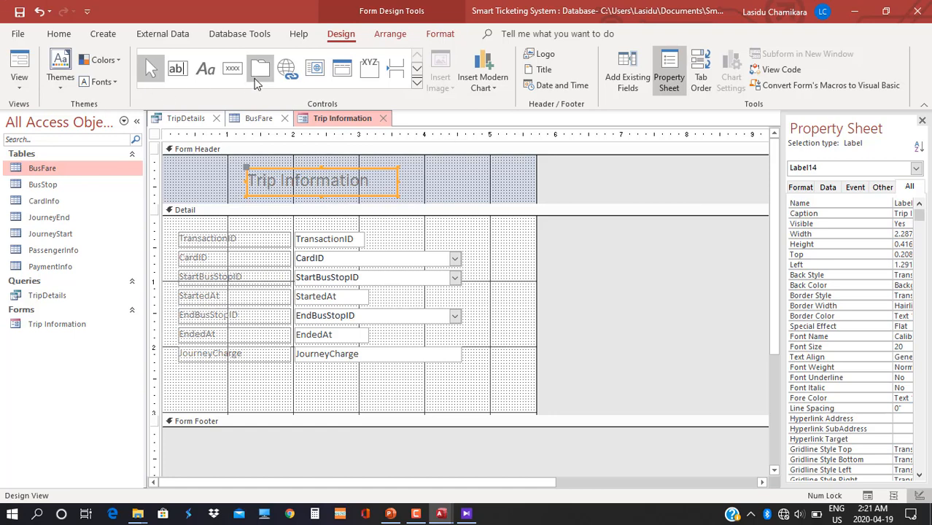
# Draw a text 'Add Record' button below JourneyCharge using the Record Operations > Add New Record action.
pyautogui.click(233, 69)
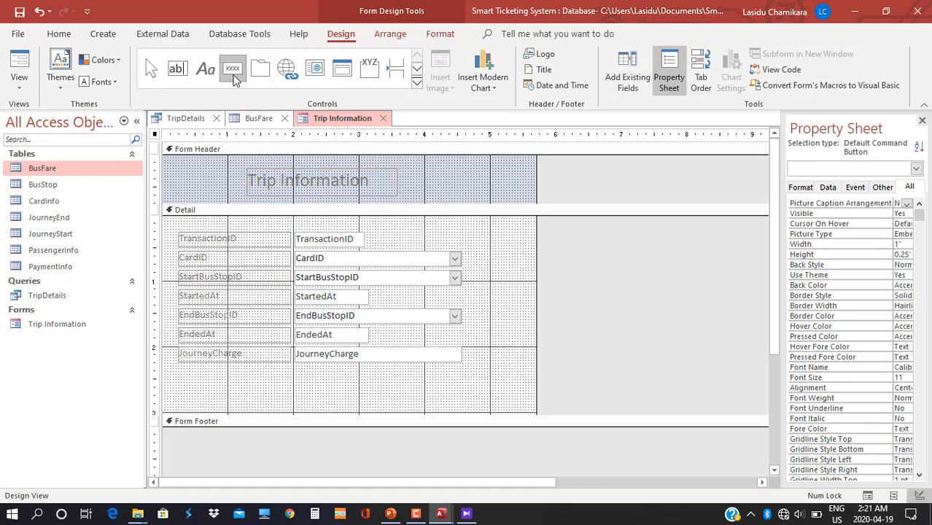
pyautogui.moveTo(279, 381); pyautogui.dragTo(348, 396)
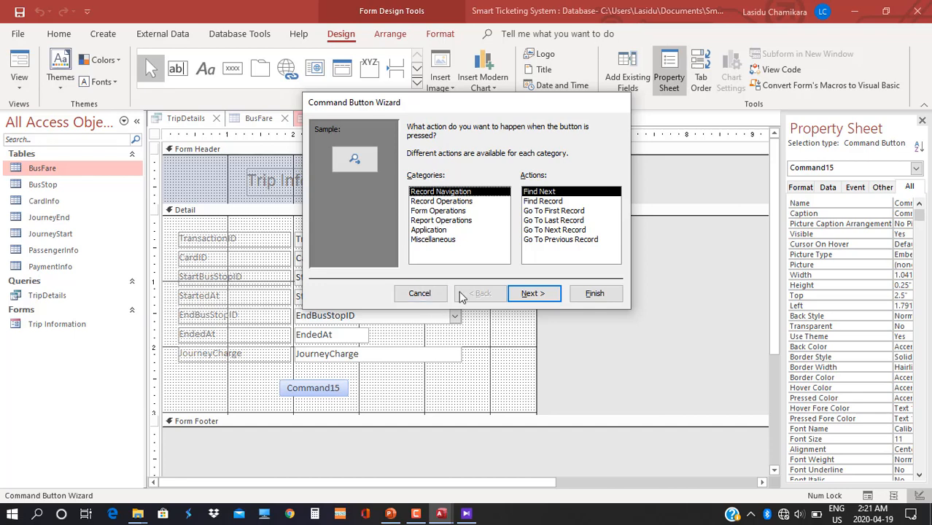
pyautogui.click(431, 203)
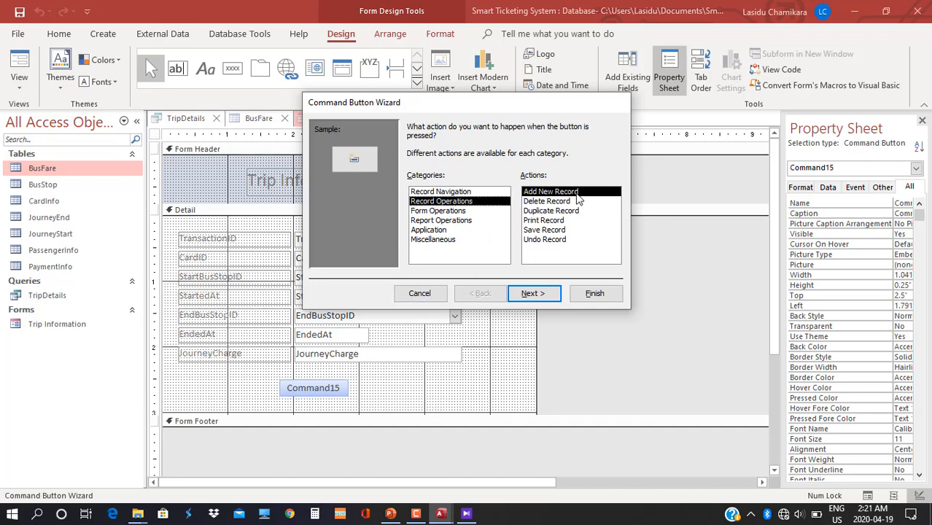
pyautogui.click(533, 293)
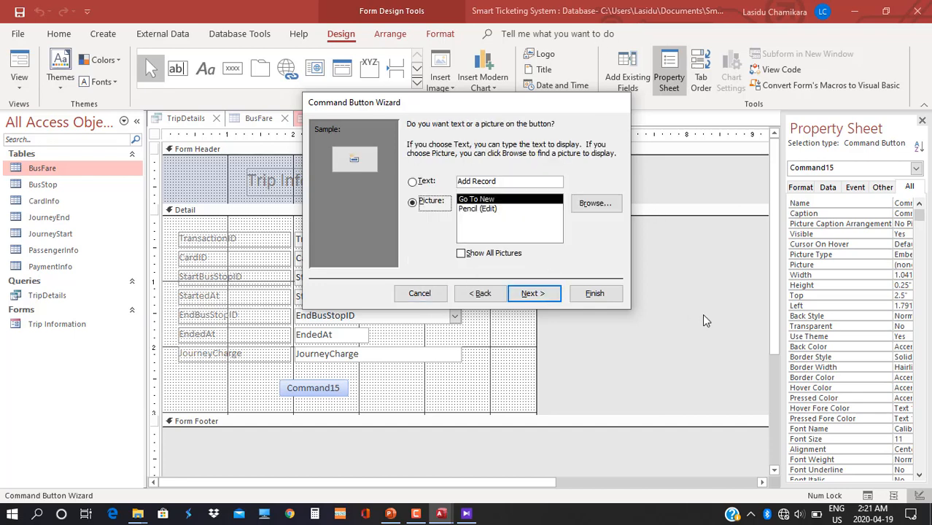
pyautogui.click(412, 181)
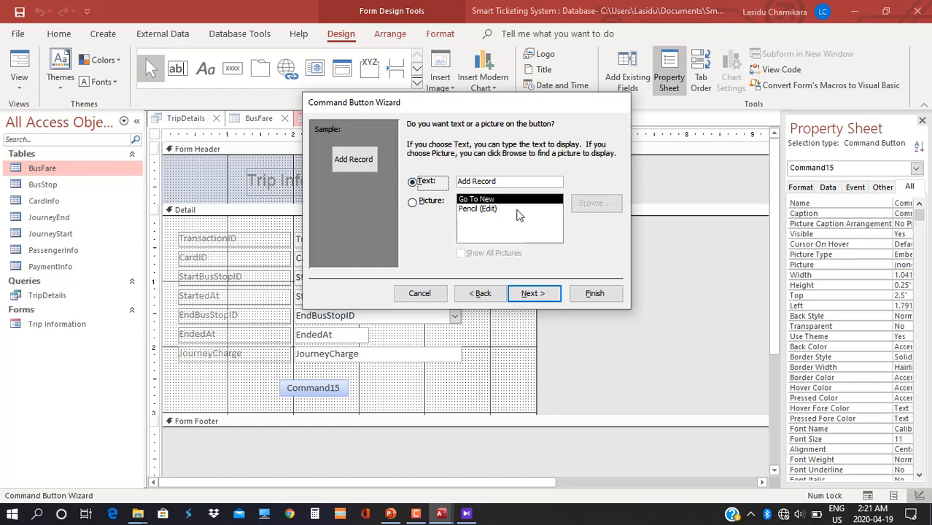
pyautogui.click(544, 296)
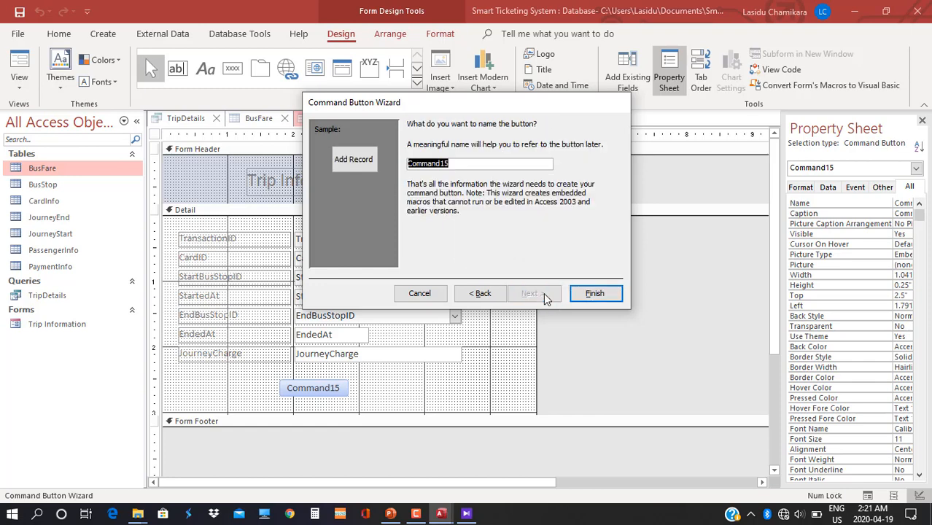
pyautogui.click(592, 293)
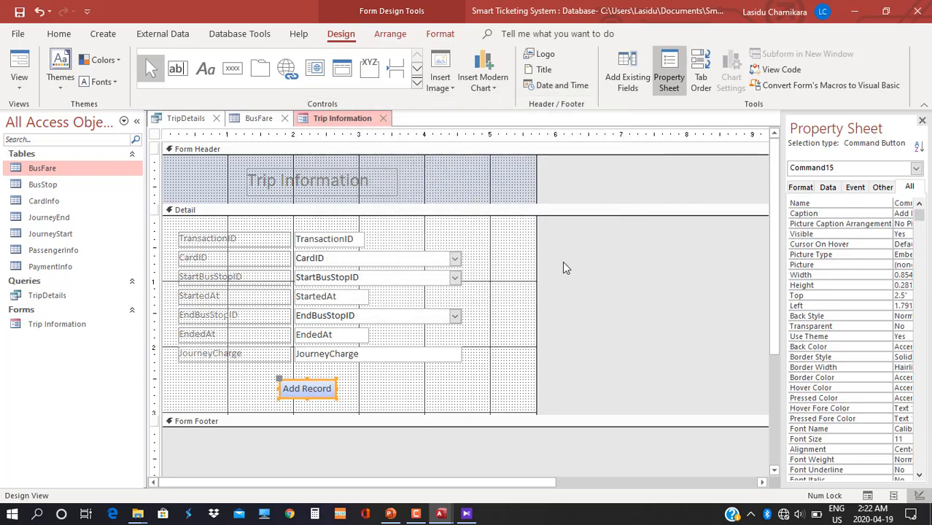
pyautogui.rightClick(562, 261)
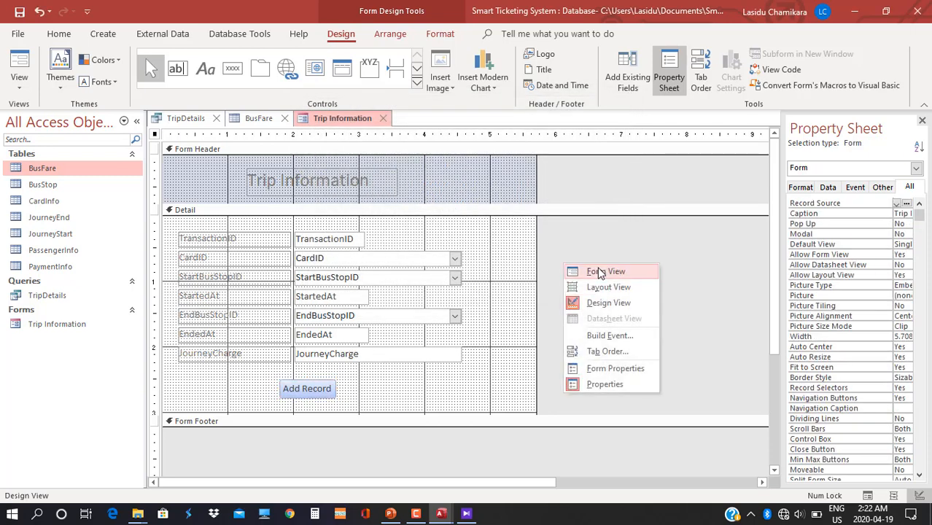
# In Form View, set trip 11122's StartBusStopID to 13802 (Nugegoda), then return to Design View.
pyautogui.click(598, 270)
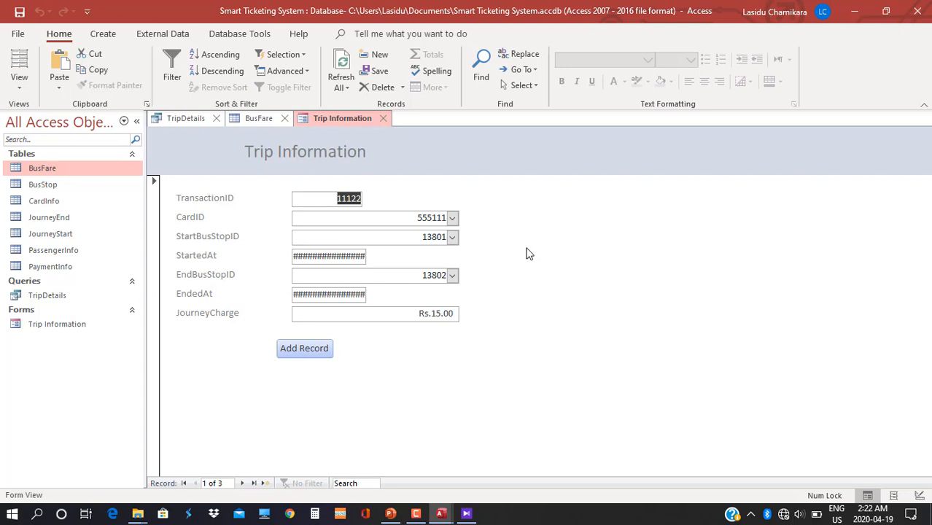
pyautogui.click(452, 241)
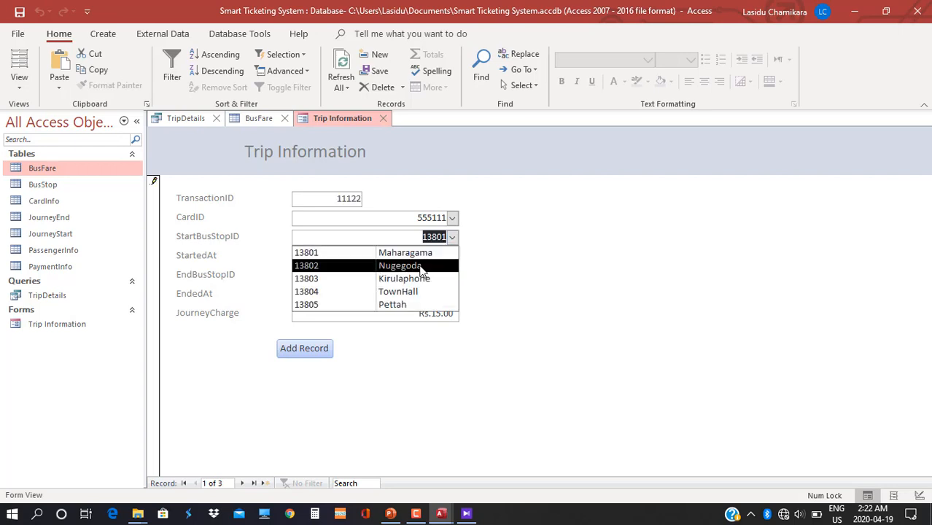
pyautogui.click(419, 266)
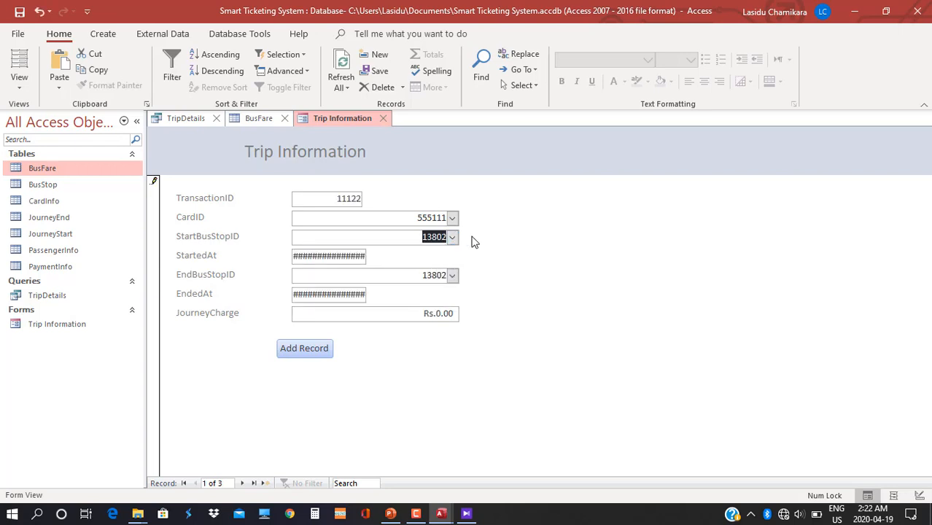
pyautogui.rightClick(471, 241)
pyautogui.click(521, 289)
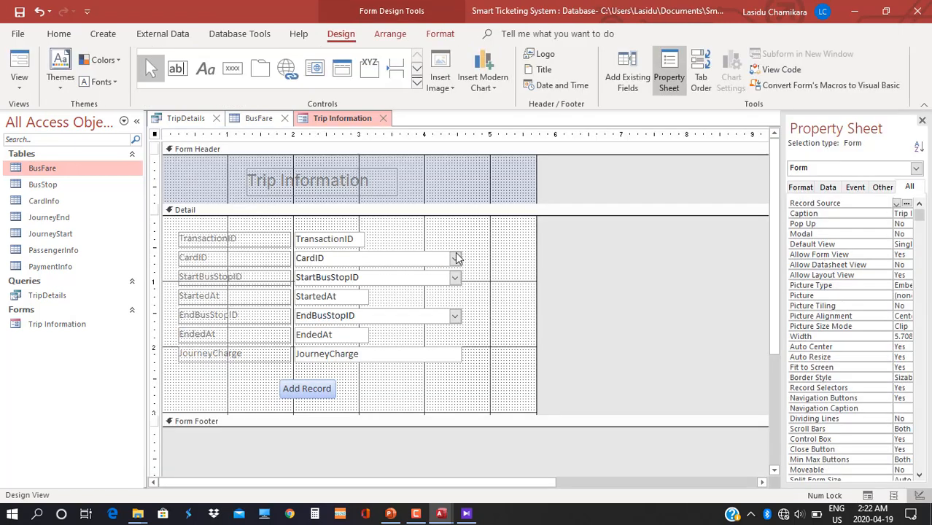
# Widen the StartedAt and EndedAt text boxes to fit full dates and preview in Form View.
pyautogui.click(352, 297)
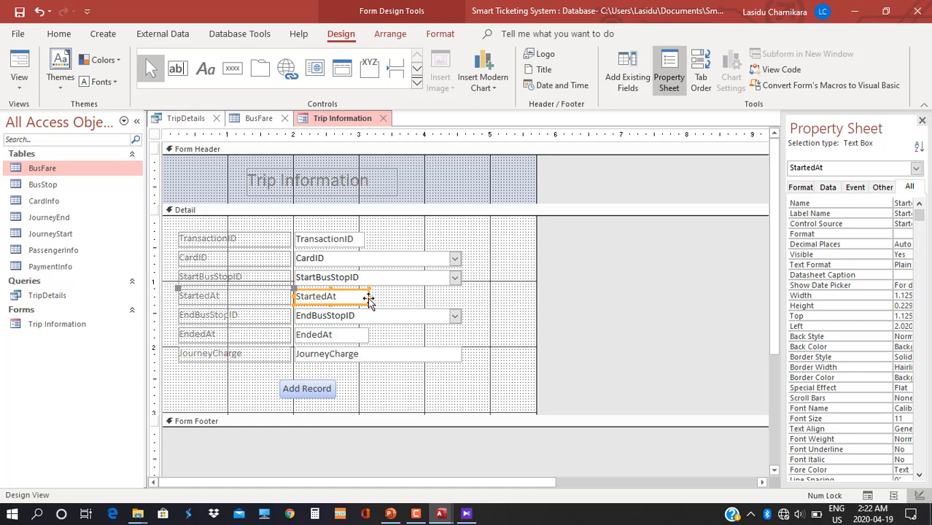
pyautogui.moveTo(368, 296); pyautogui.dragTo(424, 296)
pyautogui.moveTo(366, 332); pyautogui.dragTo(360, 332)
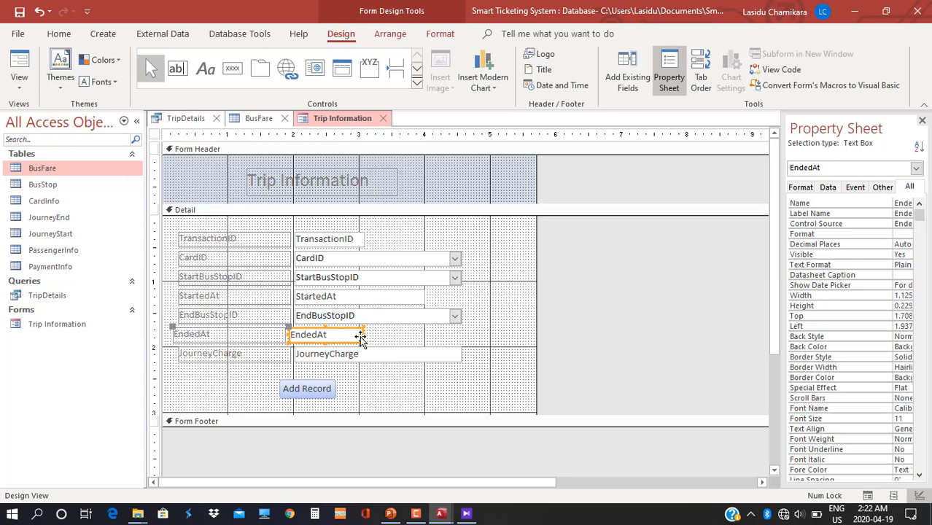
pyautogui.moveTo(362, 334); pyautogui.dragTo(422, 334)
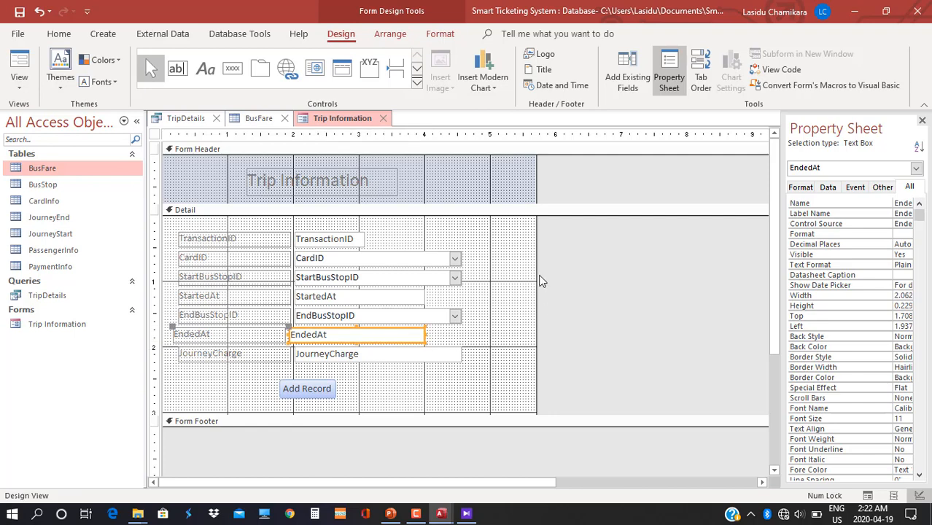
pyautogui.rightClick(541, 276)
pyautogui.click(577, 285)
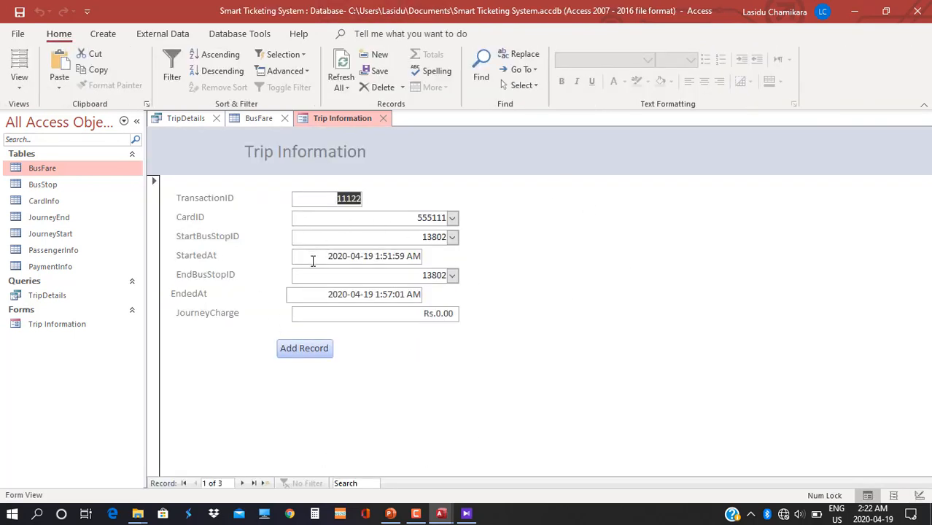
# Align the EndedAt box with the other fields, then view the finished form with data.
pyautogui.rightClick(490, 302)
pyautogui.click(540, 349)
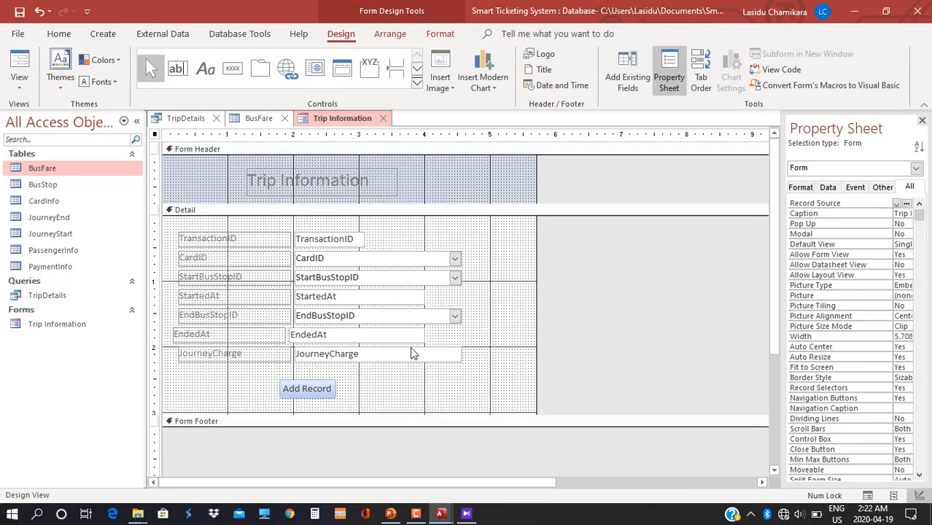
pyautogui.click(404, 338)
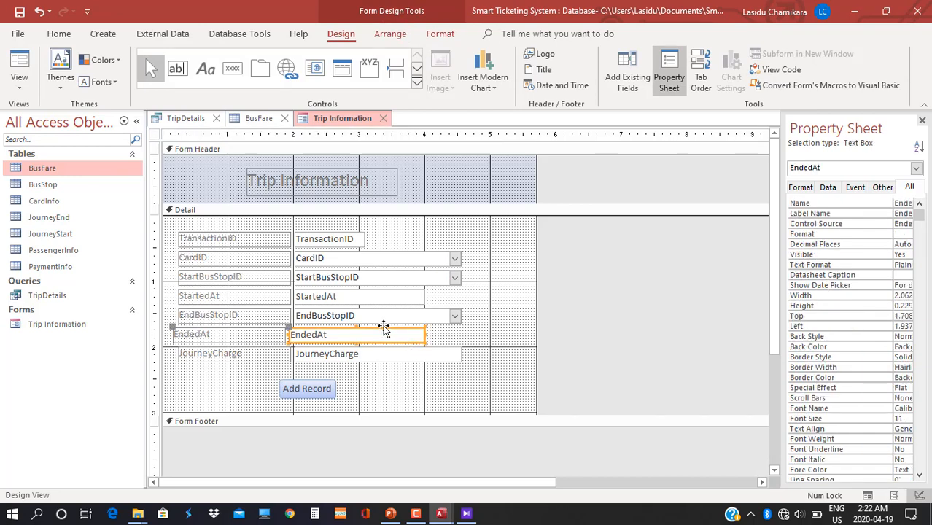
pyautogui.moveTo(382, 327)
pyautogui.mouseDown()
pyautogui.moveTo(411, 325)
pyautogui.moveTo(388, 325)
pyautogui.mouseUp()
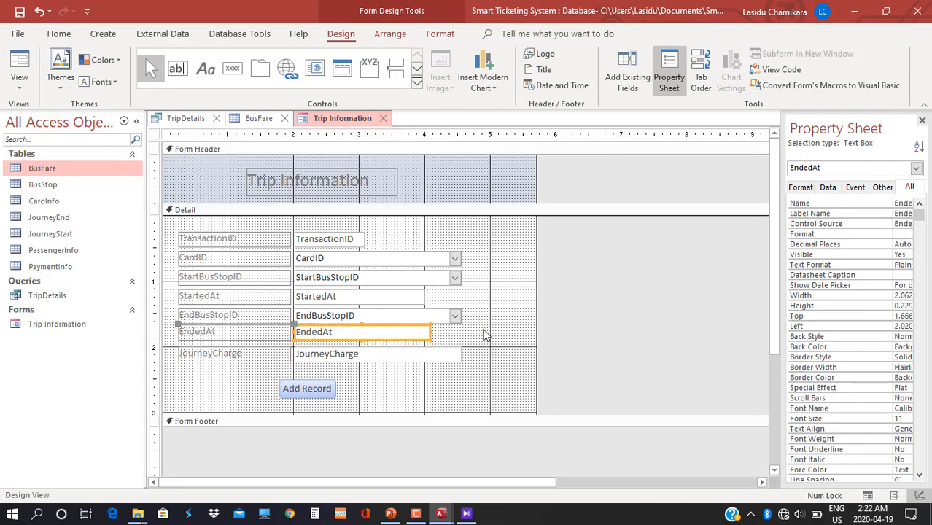
pyautogui.rightClick(587, 325)
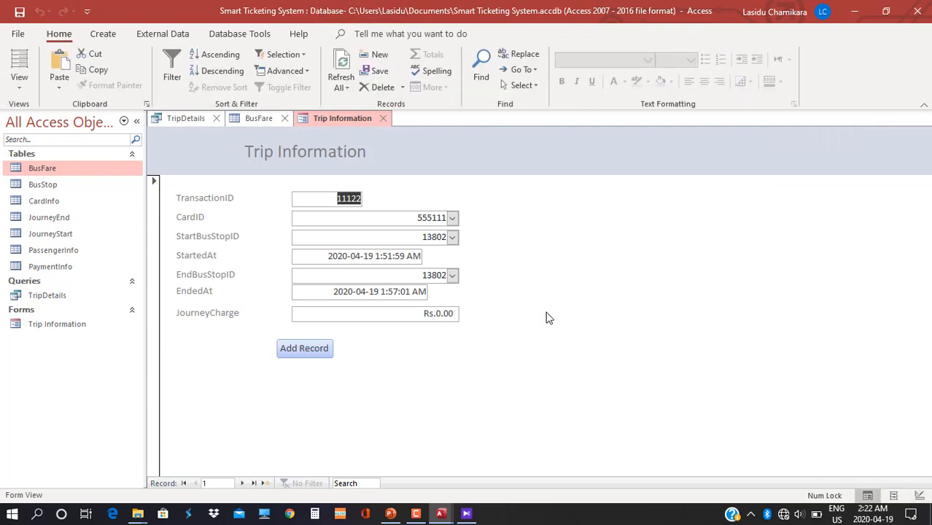
pyautogui.rightClick(551, 317)
pyautogui.click(583, 416)
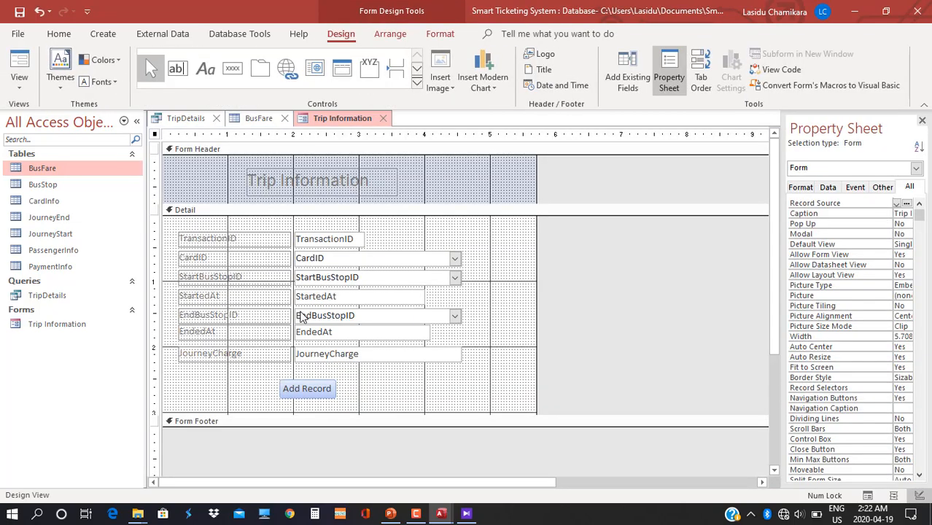
pyautogui.moveTo(300, 333); pyautogui.dragTo(297, 341)
pyautogui.rightClick(578, 331)
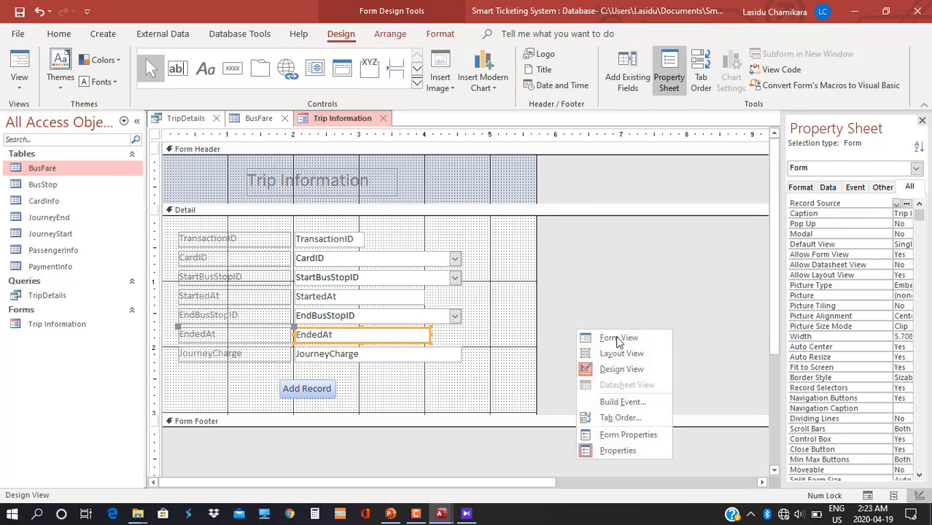
pyautogui.click(616, 337)
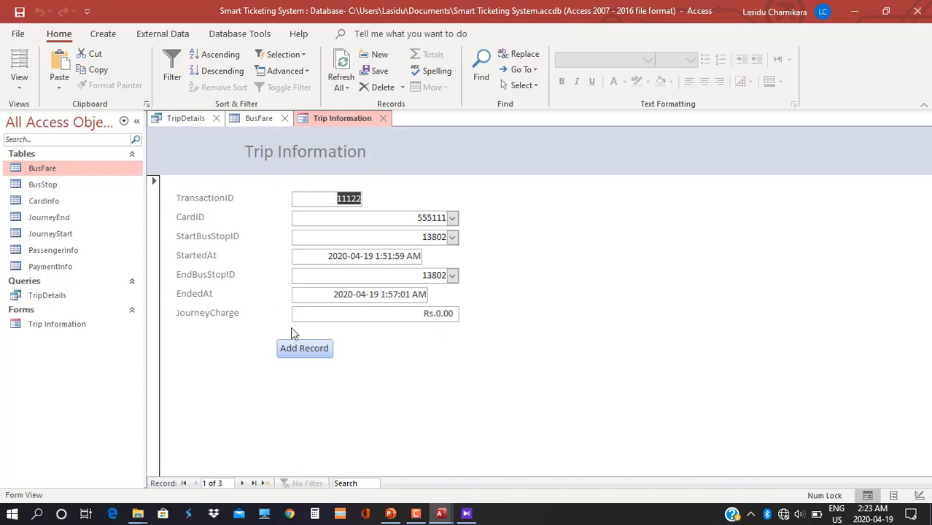
# Set start stop 13801 and, after trying 13805 and 13803, end stop 13802 for Rs.15.00.
pyautogui.click(452, 237)
pyautogui.click(444, 249)
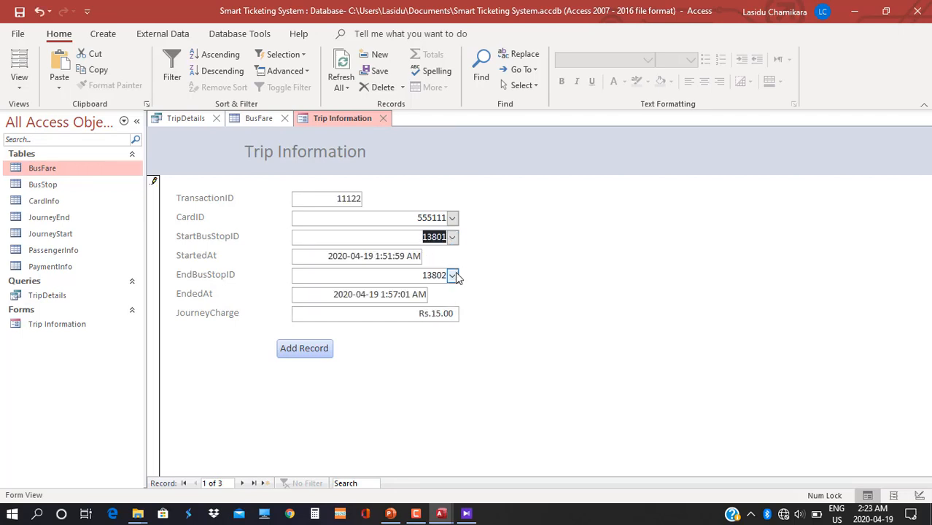
pyautogui.click(453, 275)
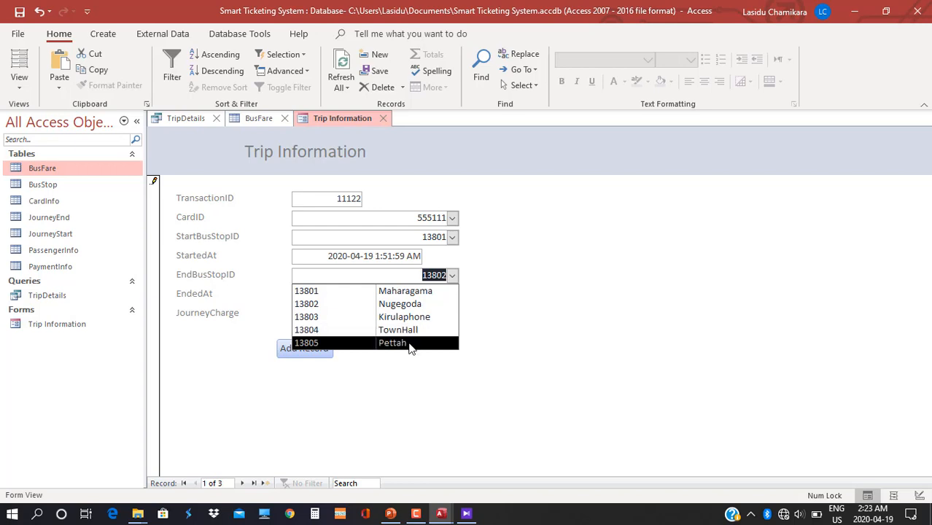
pyautogui.click(416, 343)
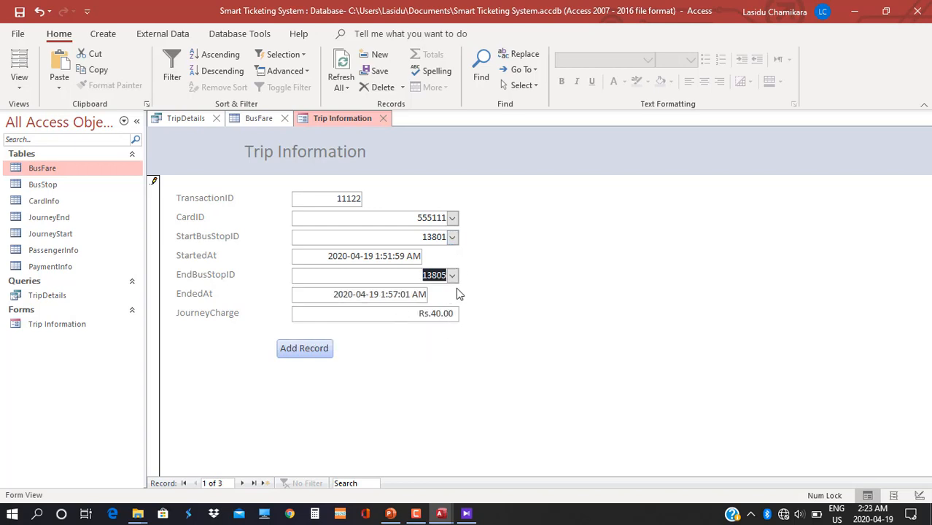
pyautogui.click(452, 275)
pyautogui.click(430, 317)
pyautogui.click(452, 276)
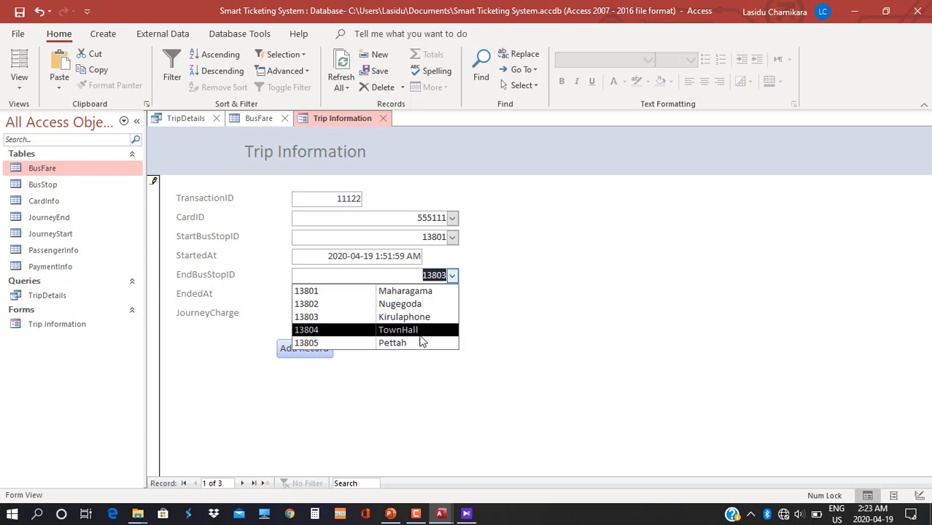
pyautogui.click(406, 306)
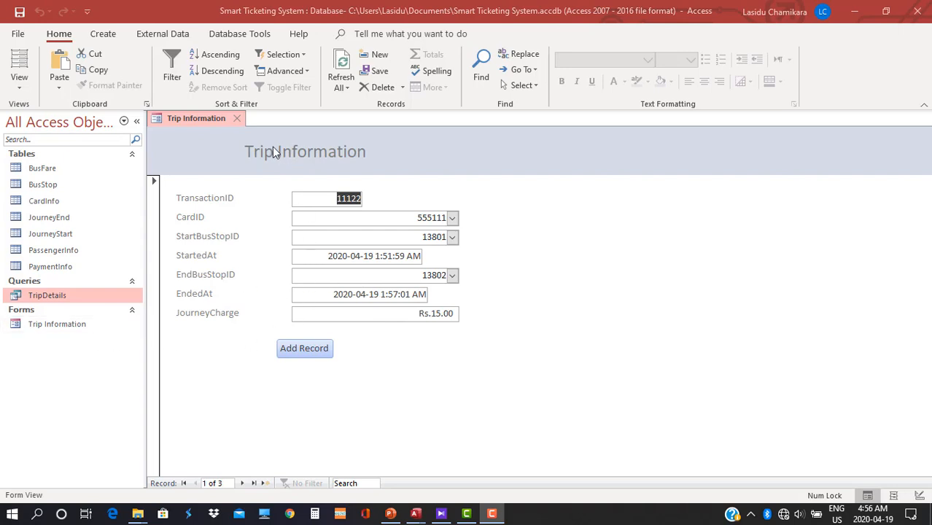
# Open TripDetails in Design View and select the empty Field cell after JourneyCharge.
pyautogui.doubleClick(66, 296)
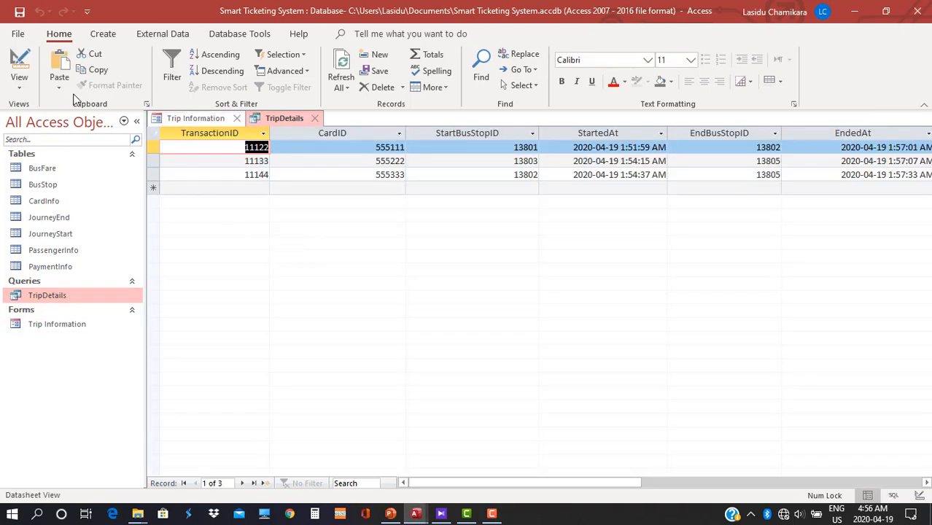
pyautogui.click(19, 84)
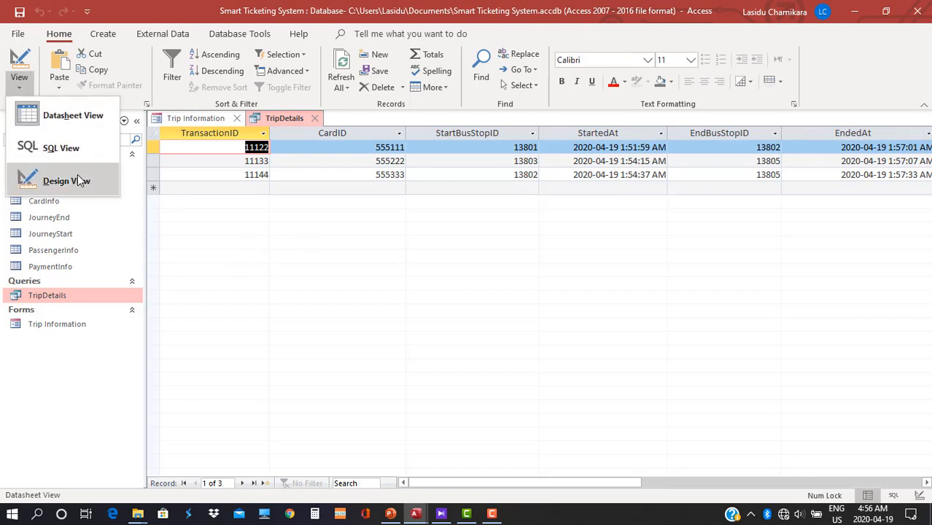
pyautogui.click(73, 177)
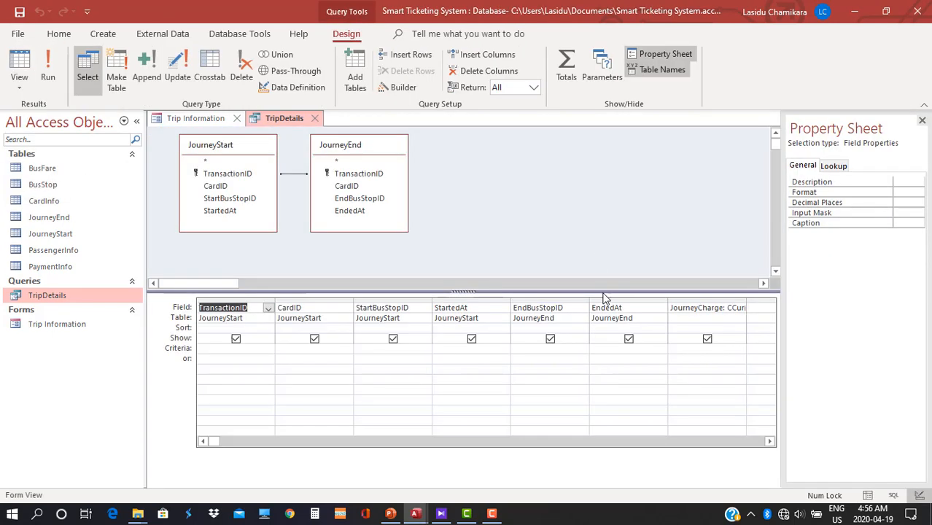
pyautogui.click(762, 307)
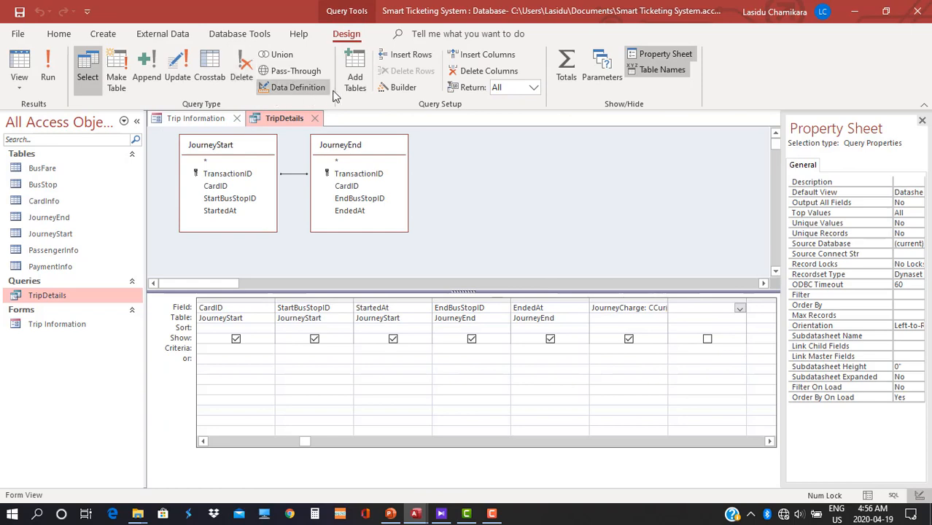
# In the Expression Builder, enter RemainingCardBalance: DLookUp(" for the new column and apply it.
pyautogui.click(400, 87)
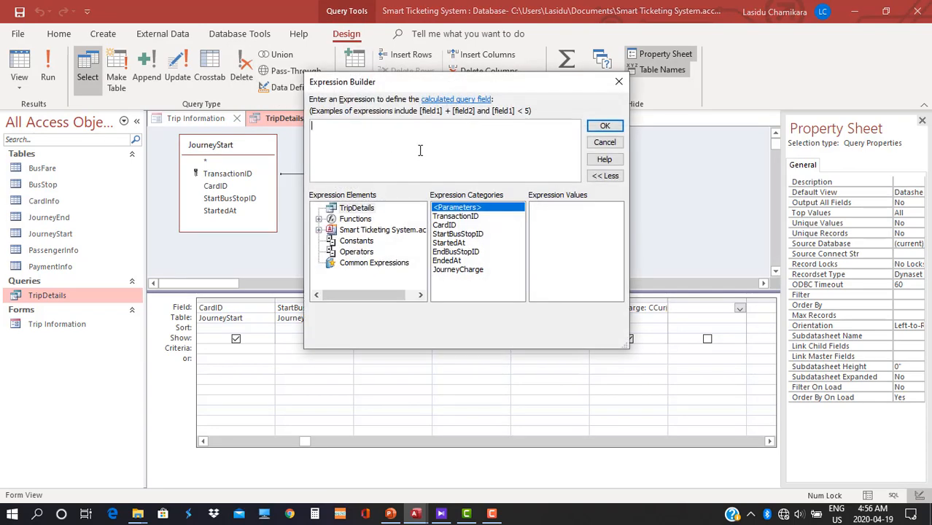
pyautogui.write('Rem')
pyautogui.write('ainingCardBlance')
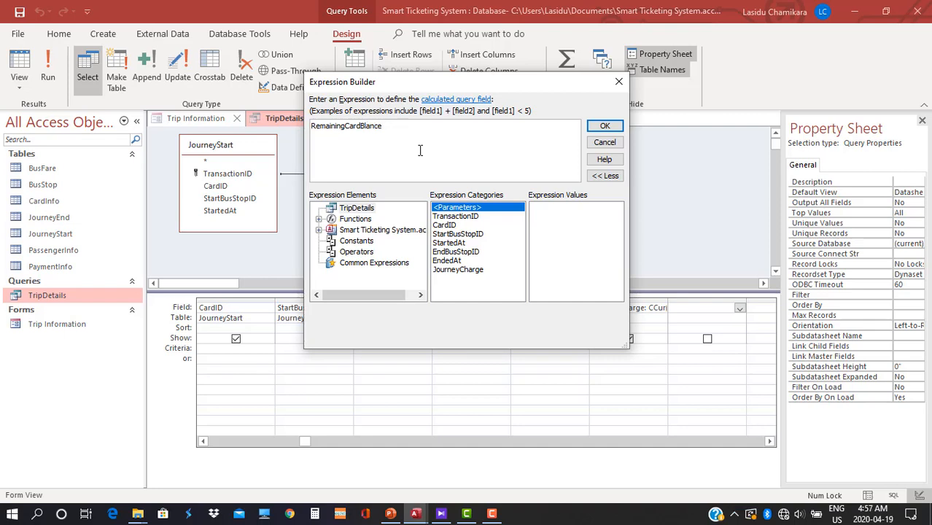
pyautogui.write('a')
pyautogui.press('Right')
pyautogui.press('Right')
pyautogui.press('Right')
pyautogui.press('Right')
pyautogui.press('Right')
pyautogui.moveTo(445, 82); pyautogui.dragTo(382, 22)
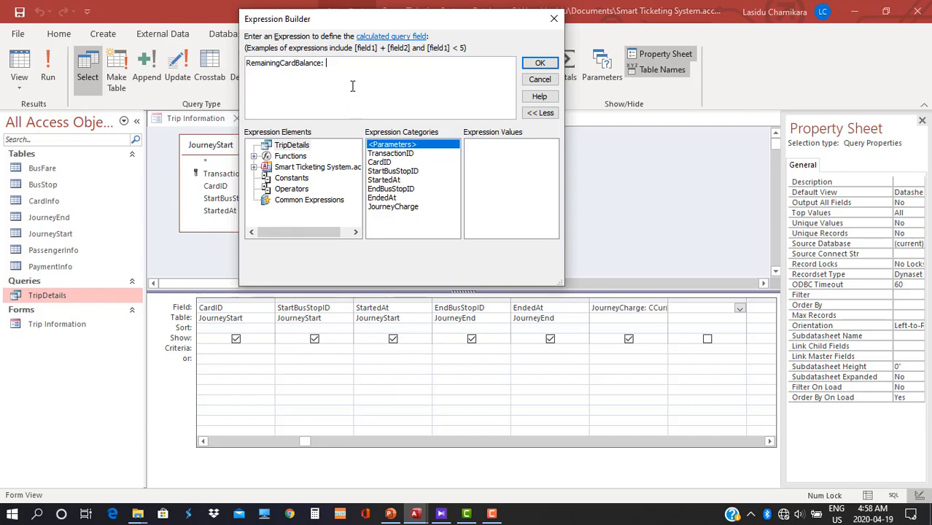
pyautogui.write('Dl')
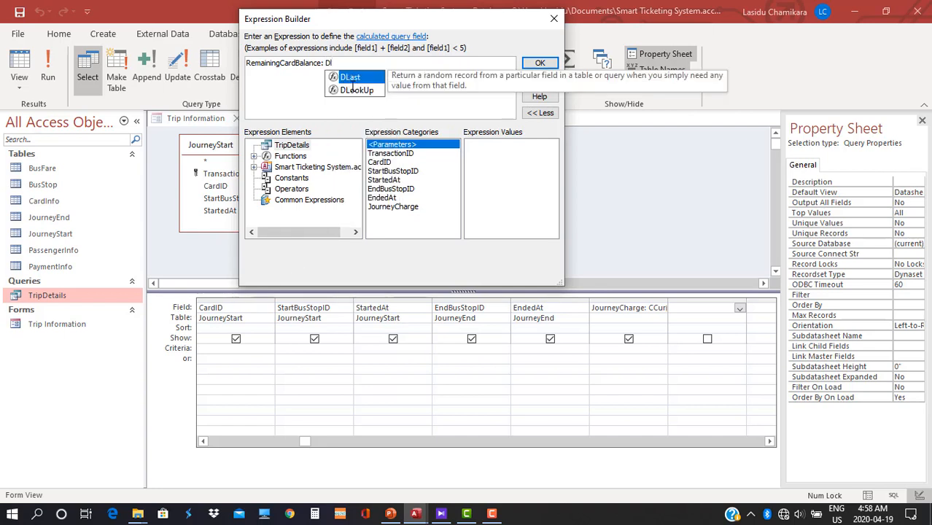
pyautogui.write('o')
pyautogui.press('Tab')
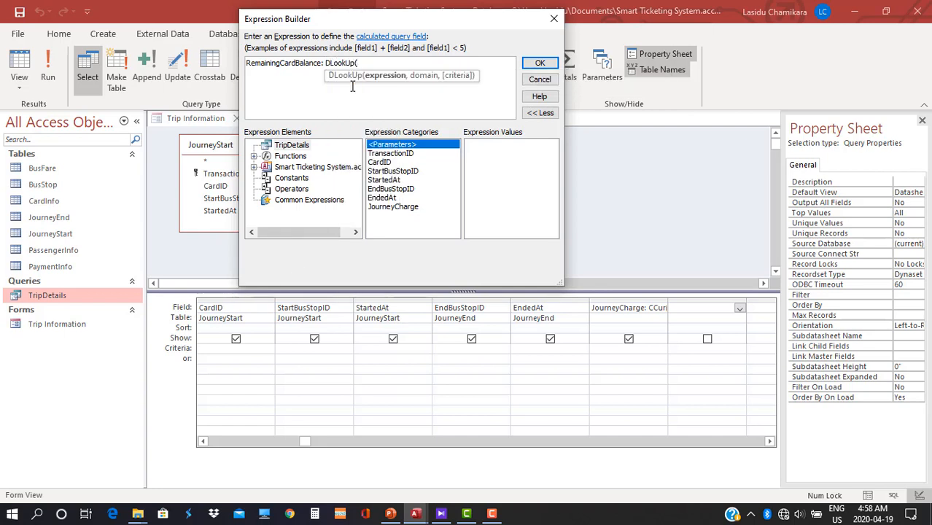
pyautogui.write('"')
pyautogui.click(539, 65)
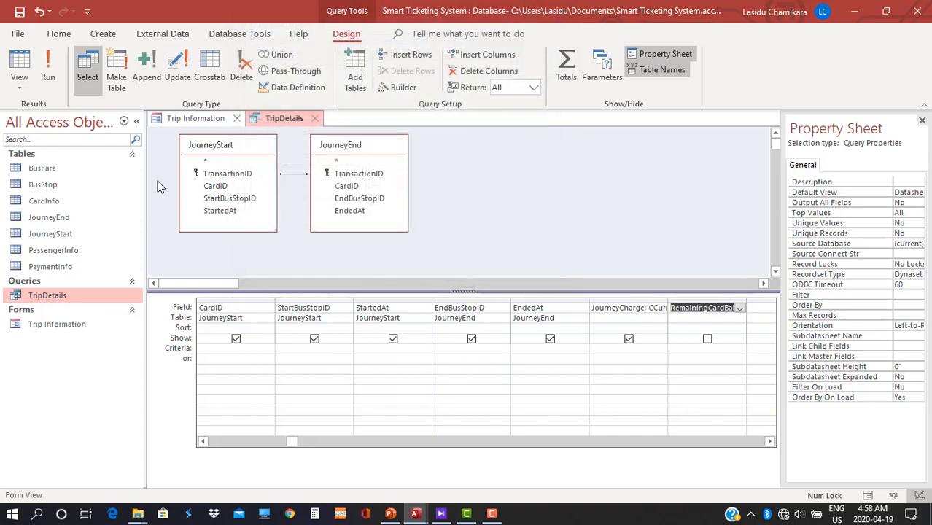
# After checking CardInfo's fields, complete DLookUp("CardBalance","CardInfo","CardID=" & [CardID]) for RemainingCardBalance.
pyautogui.doubleClick(51, 204)
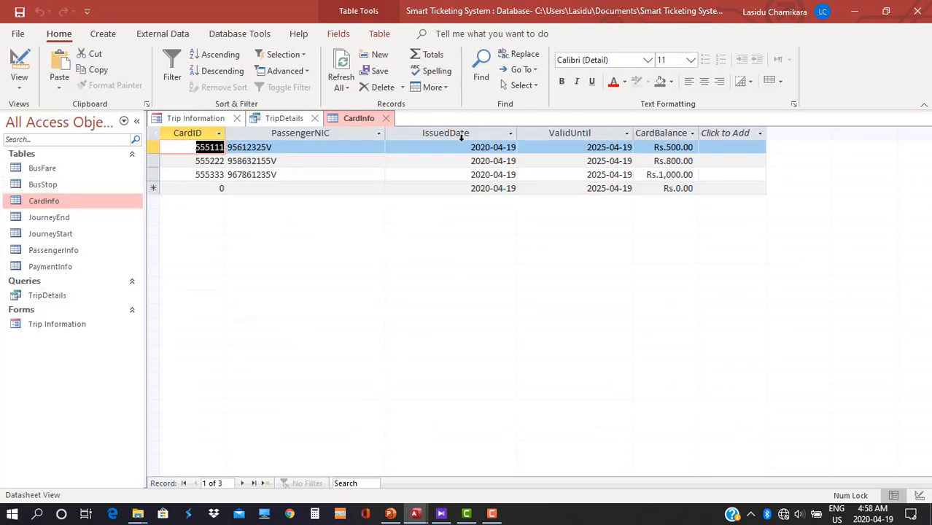
pyautogui.click(278, 121)
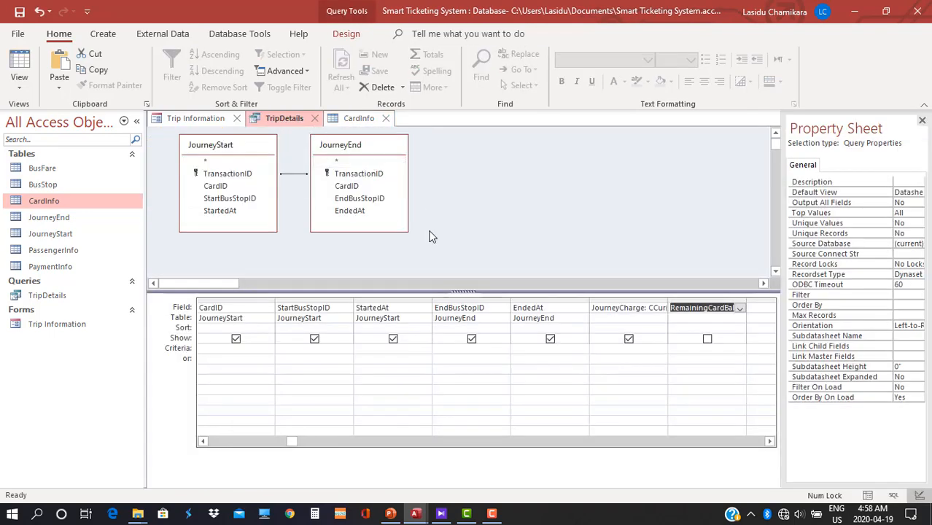
pyautogui.click(347, 34)
pyautogui.click(397, 87)
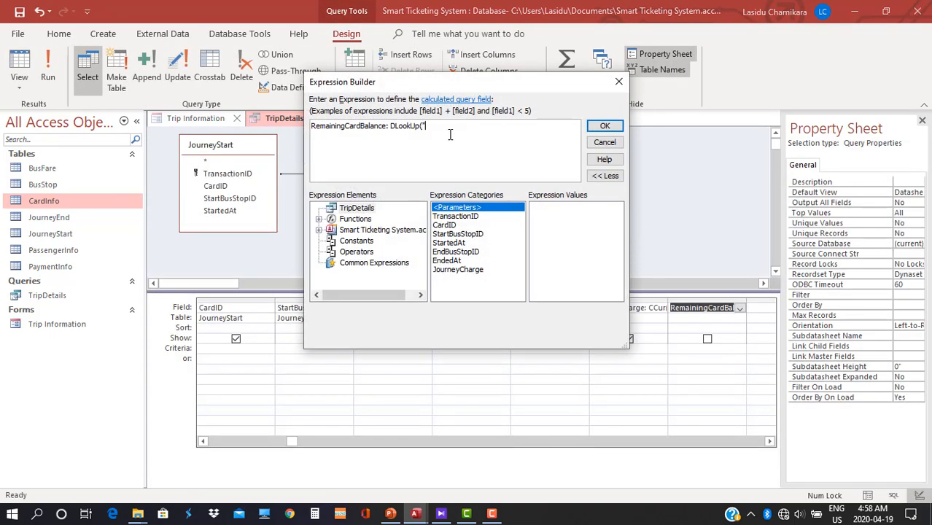
pyautogui.write('Ca')
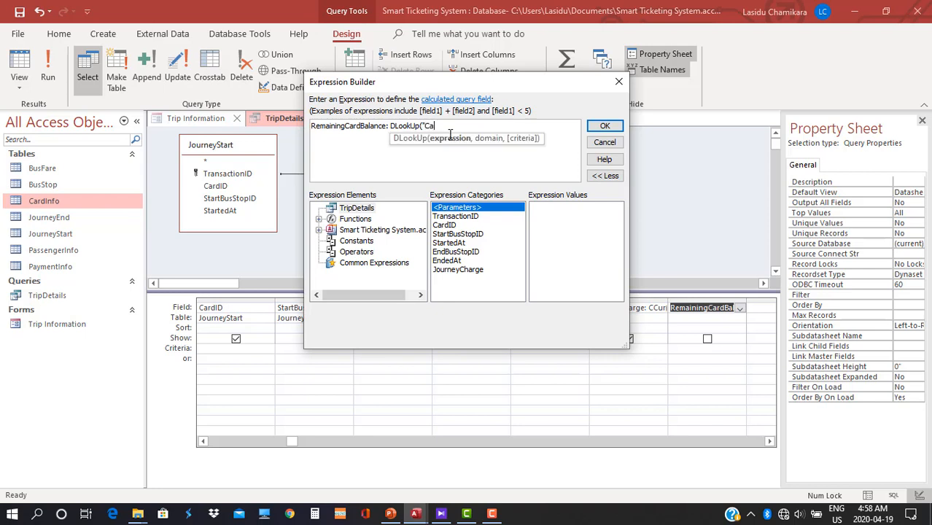
pyautogui.write('rdBalance",')
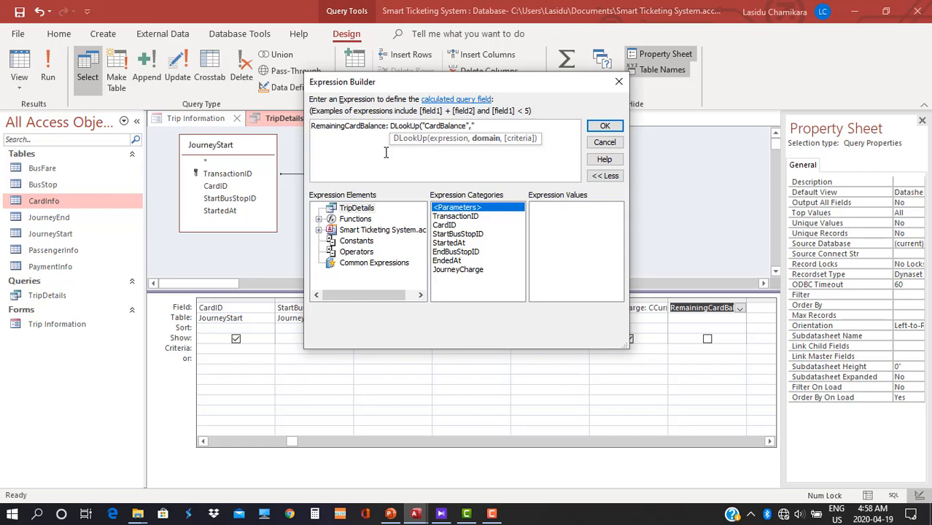
pyautogui.write('Info", "Car')
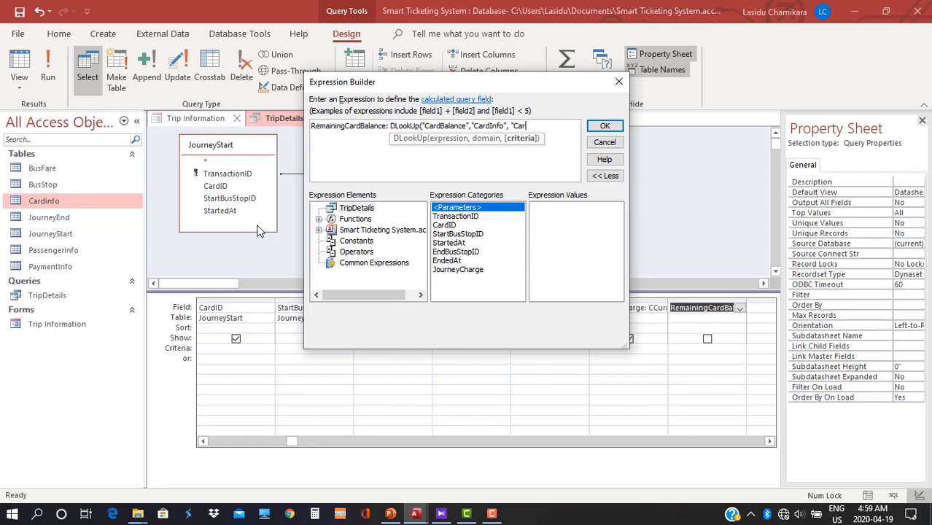
pyautogui.write('dID=" & [C')
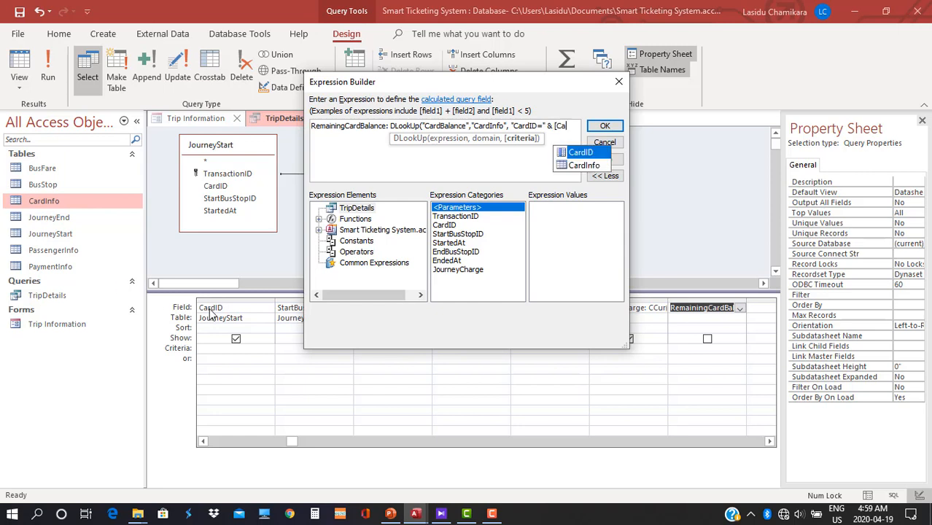
pyautogui.write('a')
pyautogui.press('Tab')
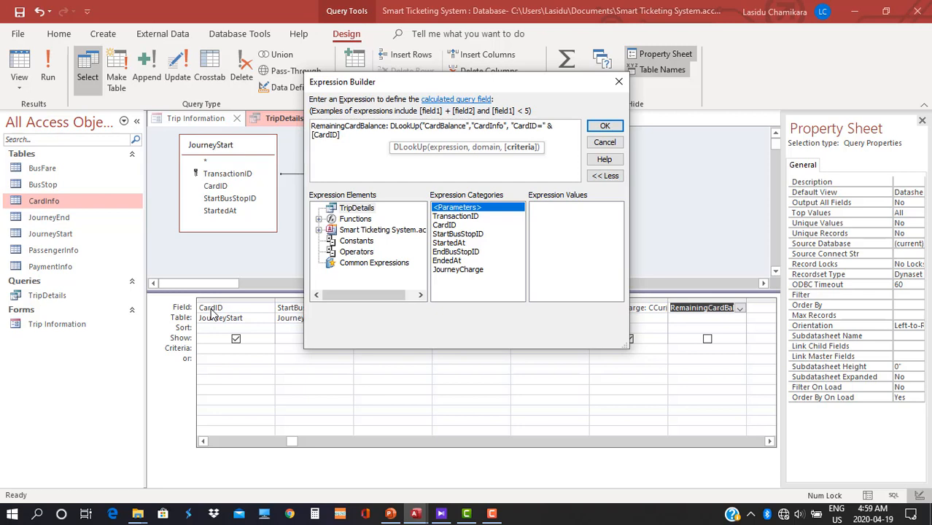
pyautogui.write(')')
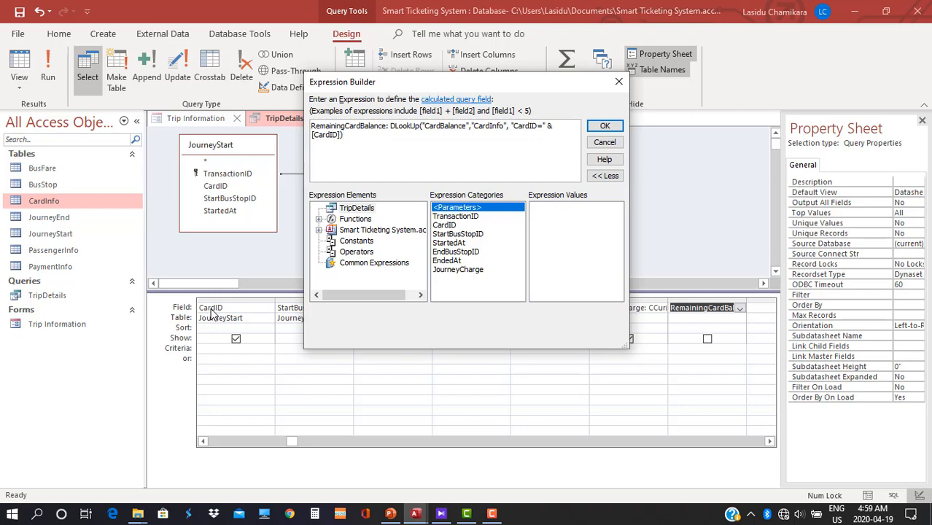
pyautogui.click(604, 126)
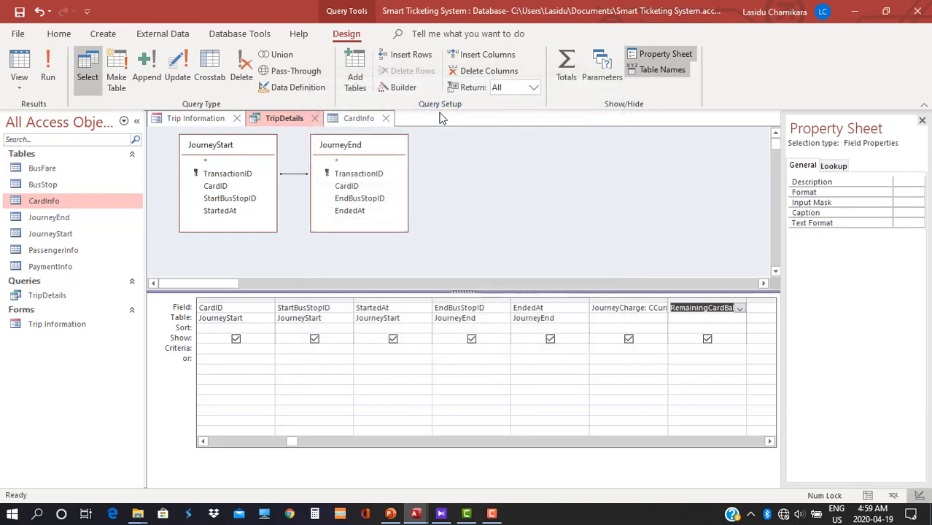
pyautogui.click(49, 69)
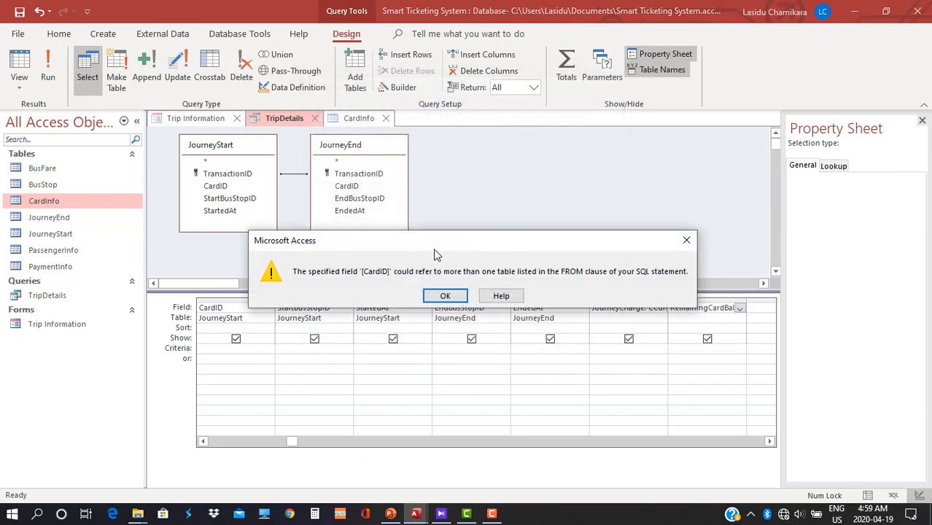
pyautogui.moveTo(433, 248); pyautogui.dragTo(477, 234)
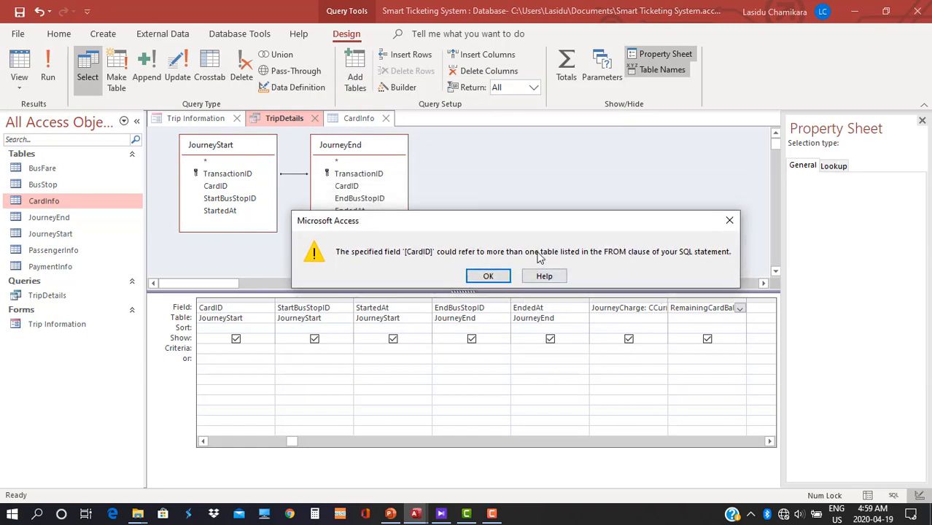
pyautogui.click(487, 277)
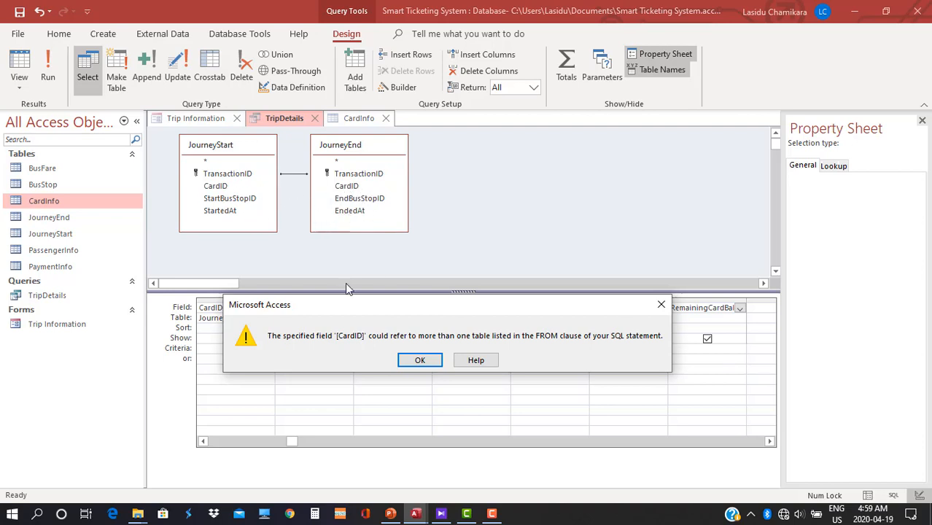
pyautogui.click(415, 360)
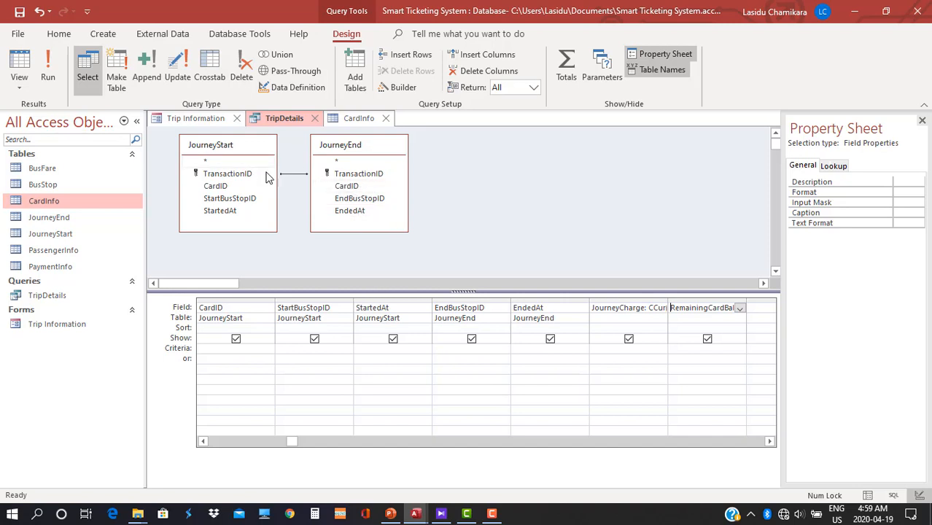
# Save the TripDetails query and close the TripDetails, Trip Information and CardInfo tabs.
pyautogui.rightClick(292, 117)
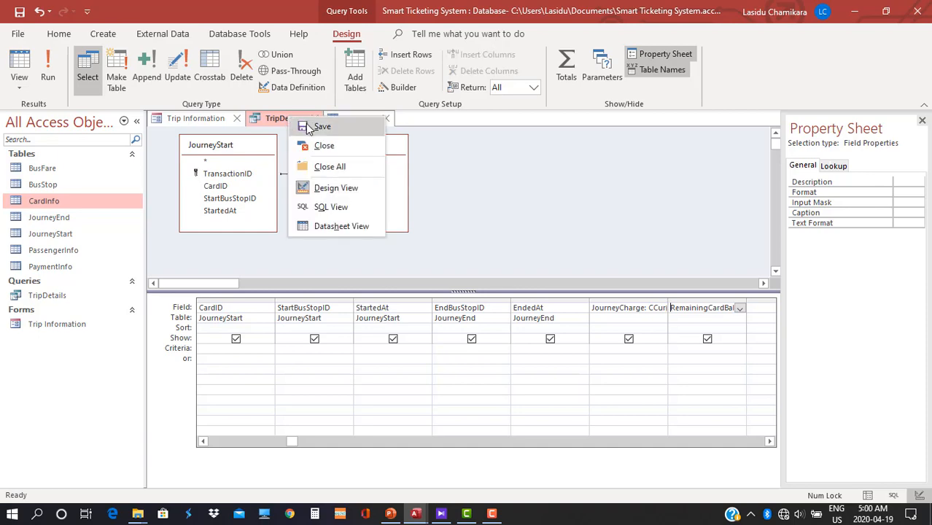
pyautogui.click(317, 124)
pyautogui.click(315, 119)
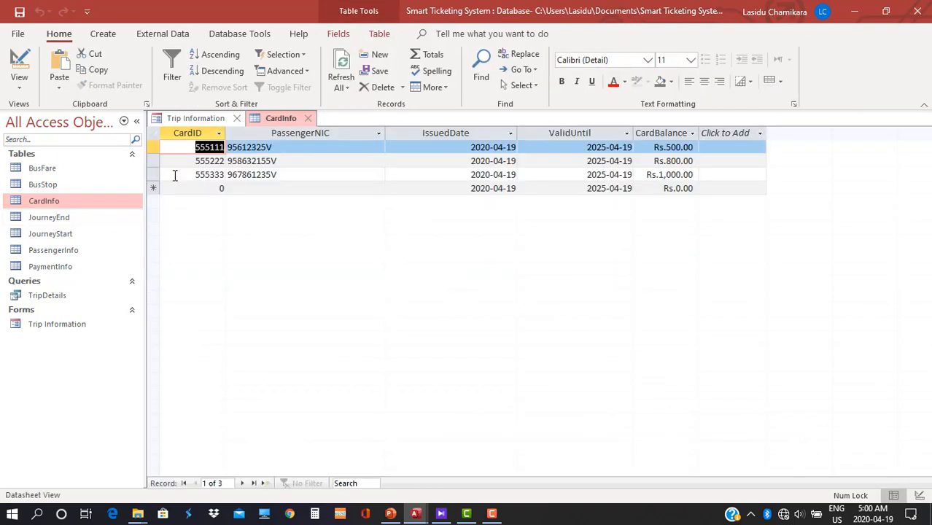
pyautogui.click(219, 118)
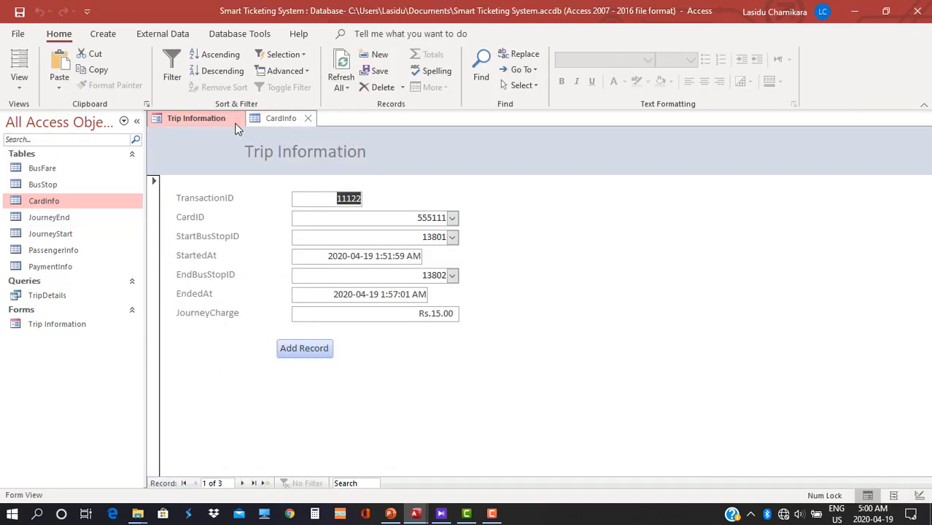
pyautogui.click(237, 119)
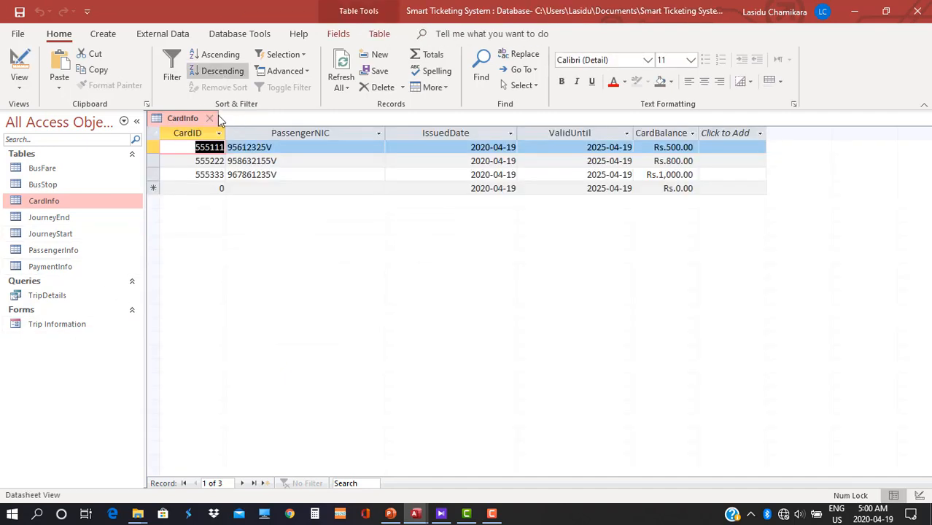
pyautogui.click(210, 120)
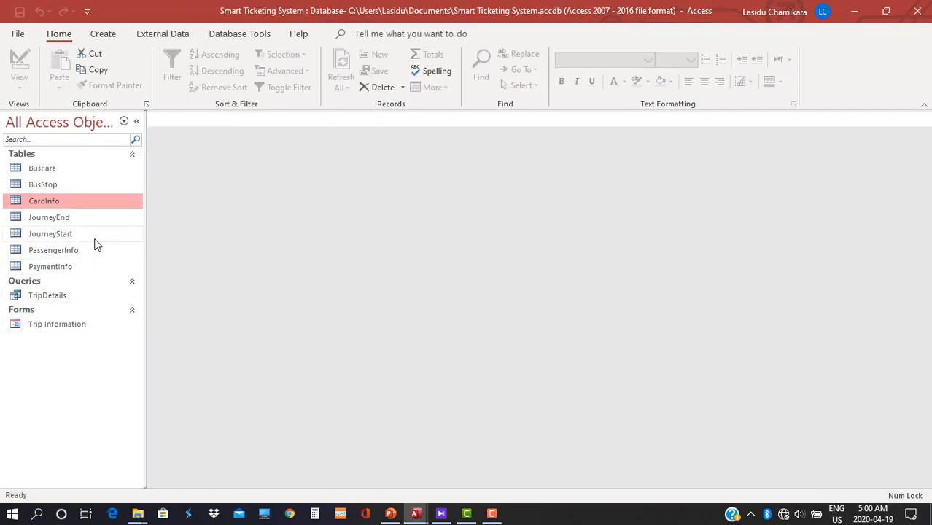
# Rename JourneyEnd's CardID field to CardID2, save the table, and open the TripDetails results.
pyautogui.click(89, 220)
pyautogui.doubleClick(88, 221)
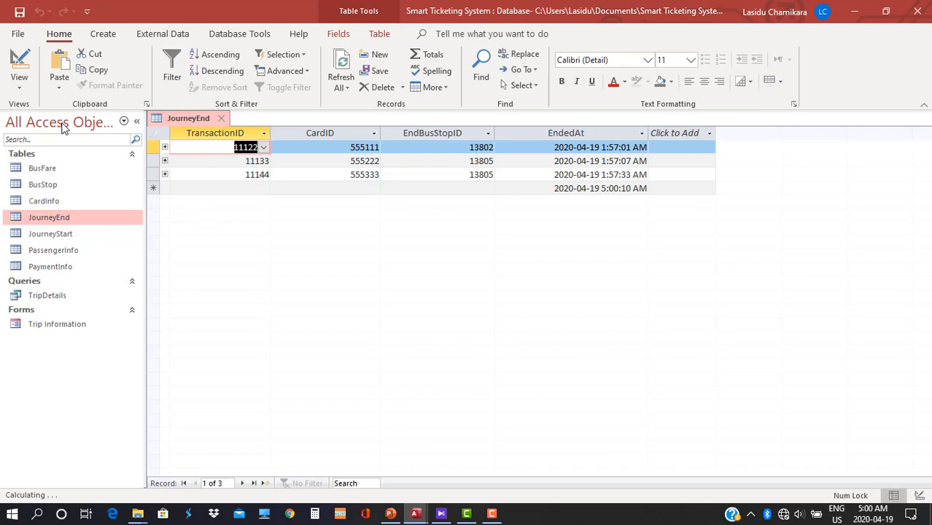
pyautogui.click(16, 82)
pyautogui.click(70, 148)
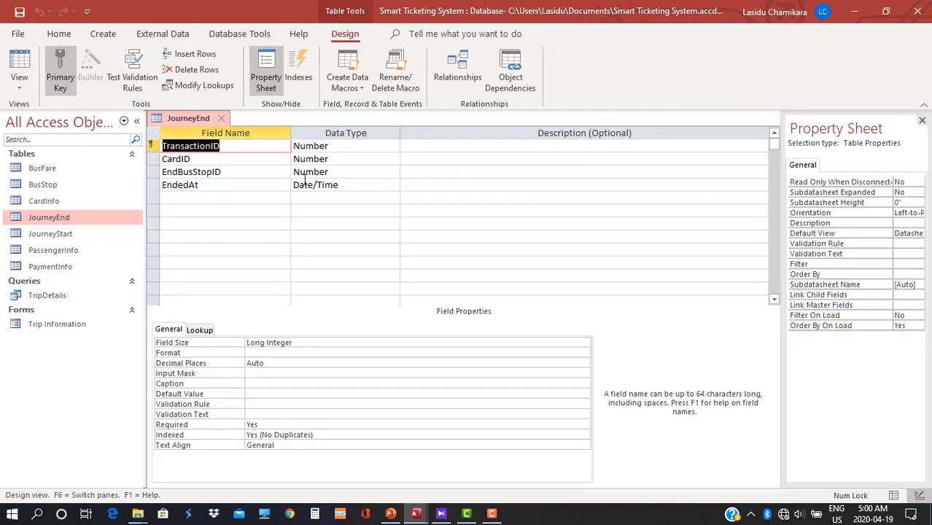
pyautogui.click(206, 156)
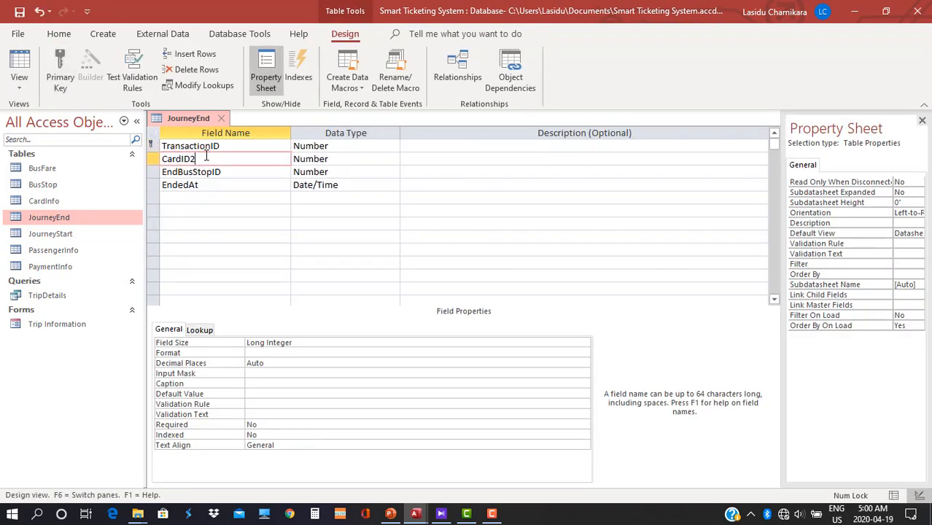
pyautogui.click(19, 80)
pyautogui.click(55, 116)
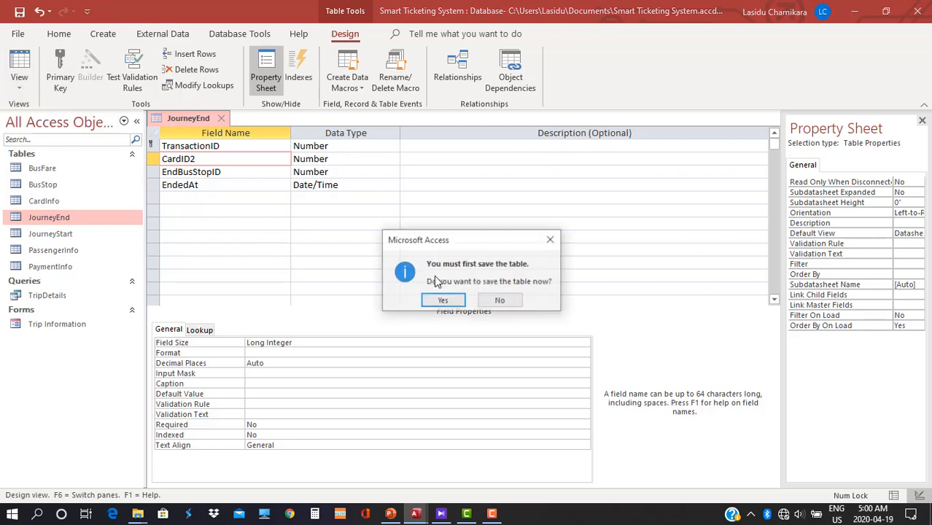
pyautogui.click(441, 300)
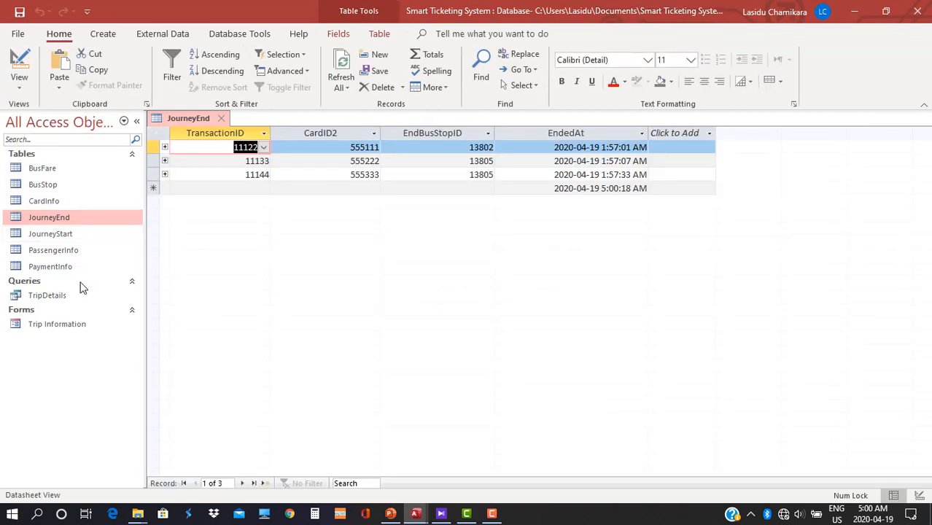
pyautogui.doubleClick(46, 295)
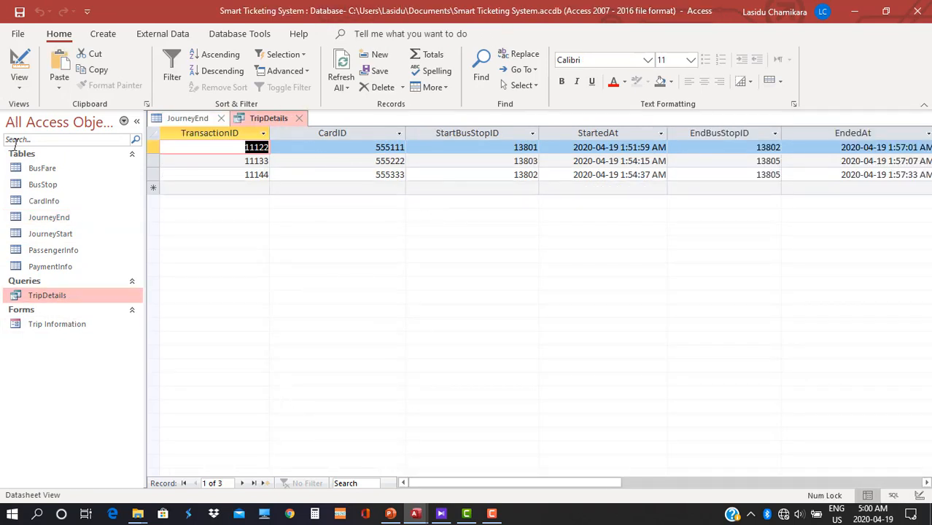
# Check the RemainingCardBalance field in design, run TripDetails, and widen the RemainingCardBalance column.
pyautogui.click(18, 84)
pyautogui.click(64, 180)
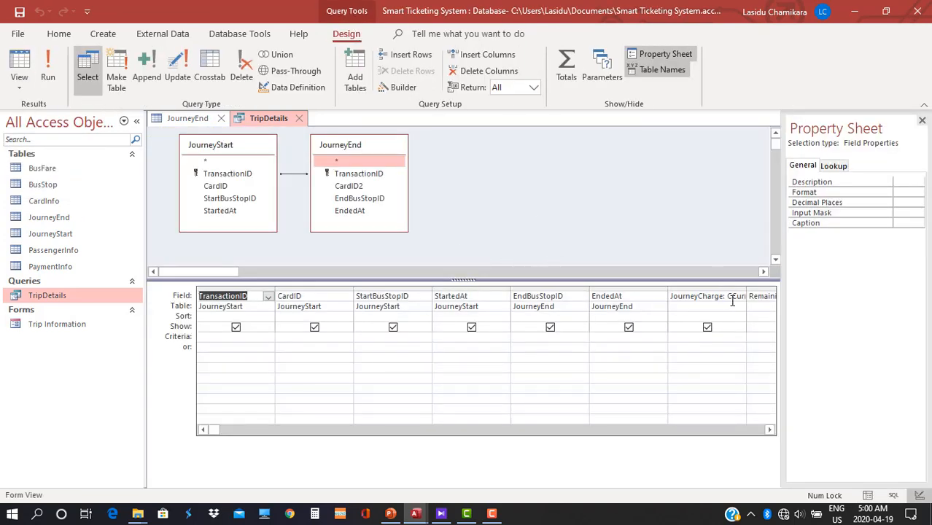
pyautogui.click(762, 295)
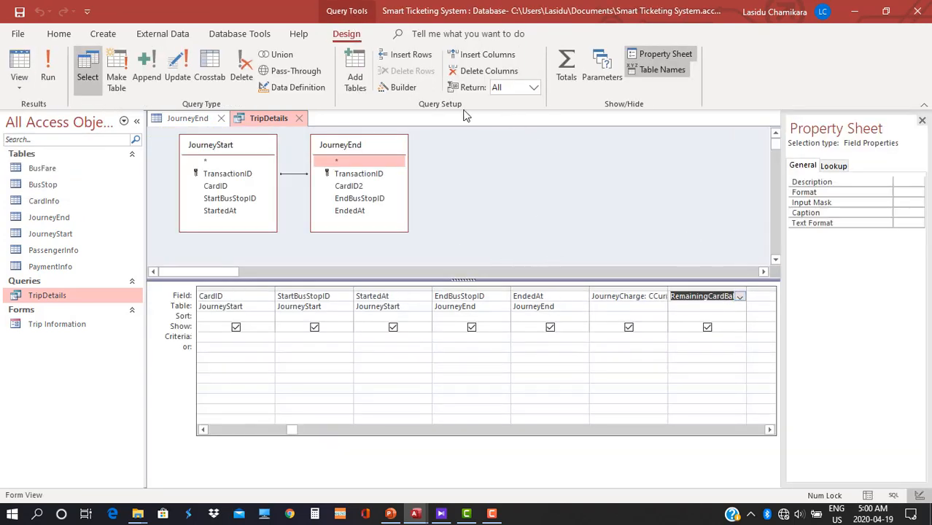
pyautogui.click(47, 69)
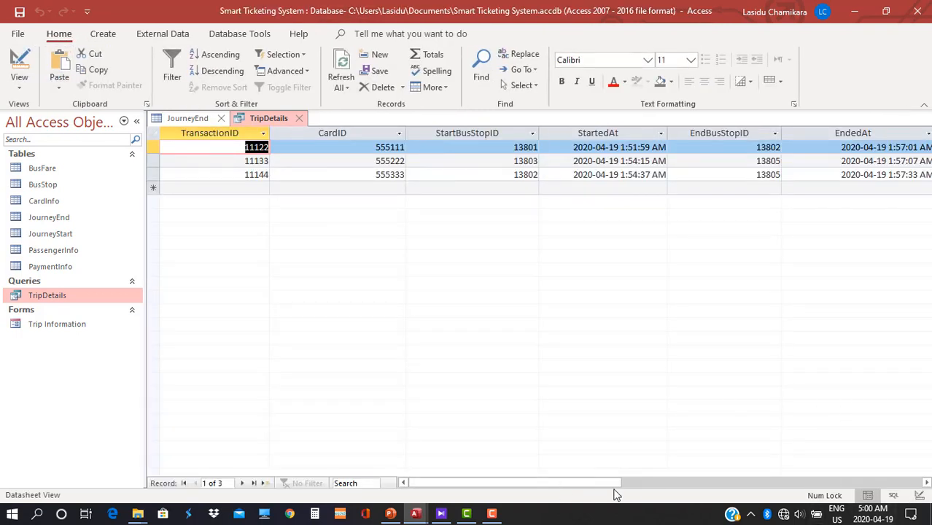
pyautogui.moveTo(586, 483); pyautogui.dragTo(667, 495)
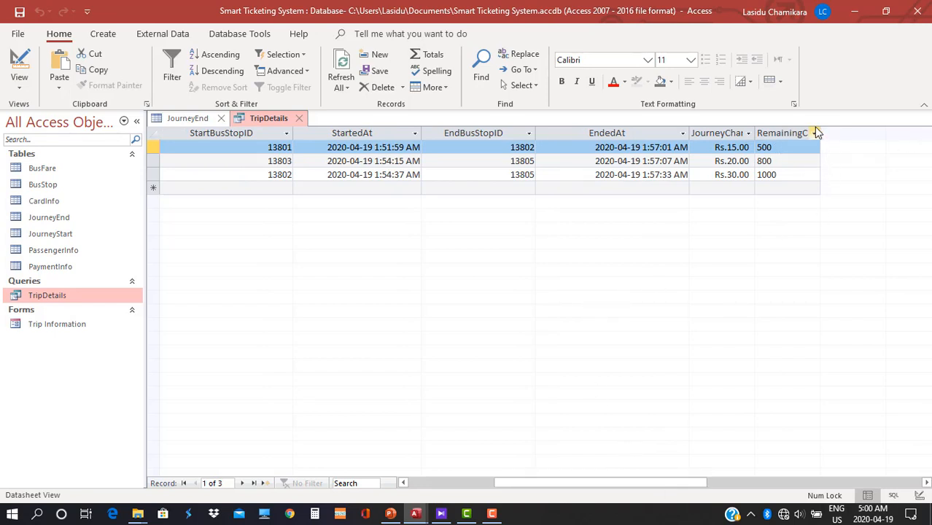
pyautogui.moveTo(816, 133); pyautogui.dragTo(856, 133)
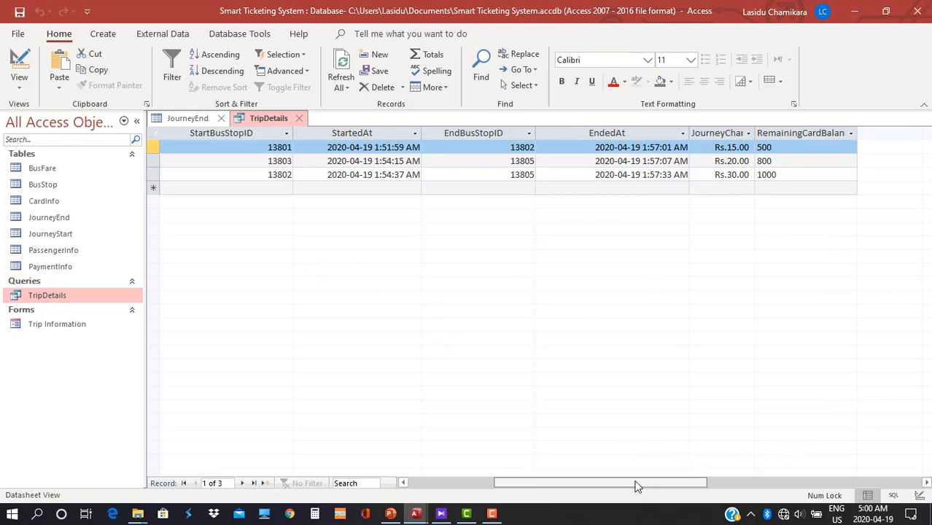
pyautogui.moveTo(632, 482); pyautogui.dragTo(606, 481)
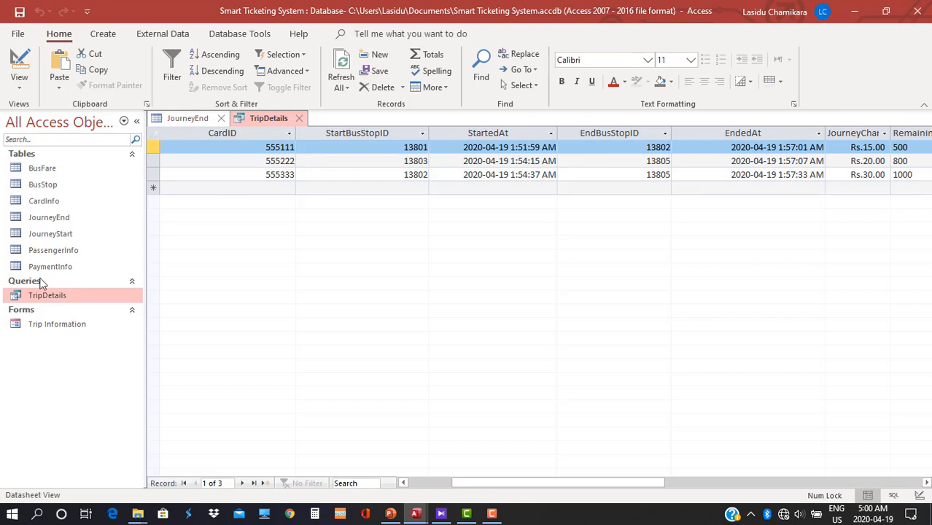
# Open the CardInfo table and compare its balances with the TripDetails results (500, 800, 1000).
pyautogui.doubleClick(51, 203)
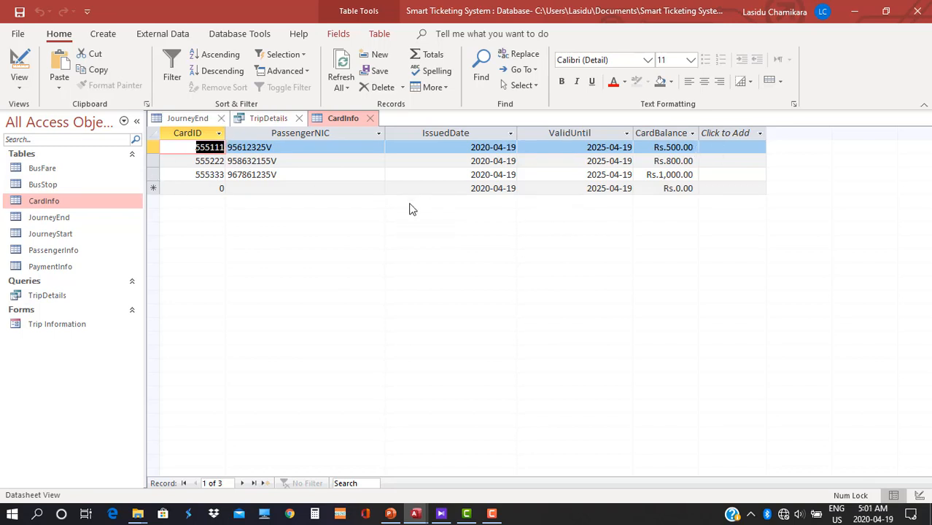
pyautogui.click(261, 120)
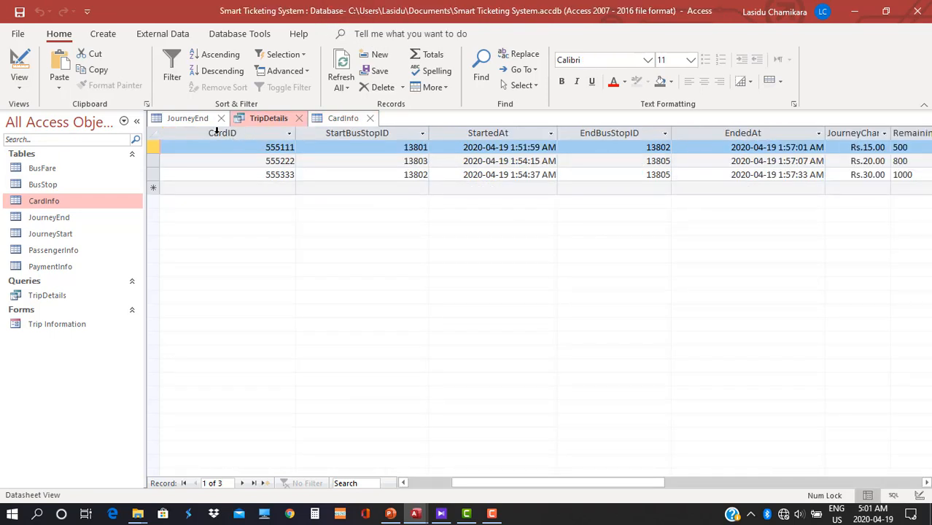
pyautogui.click(340, 119)
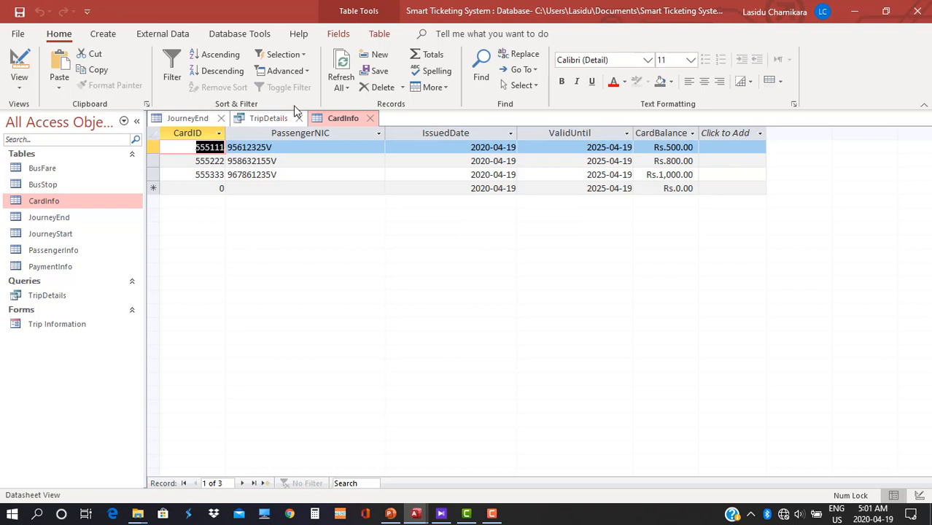
pyautogui.click(230, 122)
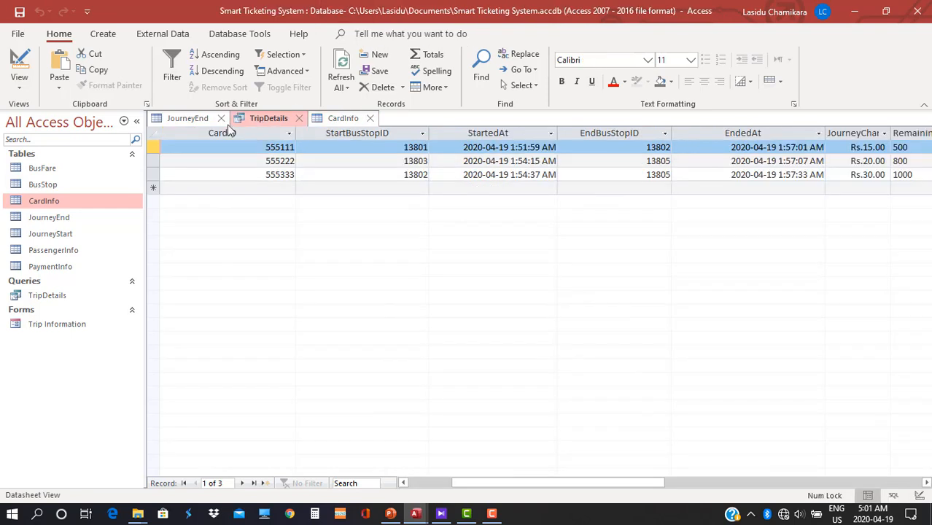
# Inspect the table relationships, then bring up Screenshot (137).png over the TripDetails results.
pyautogui.click(226, 37)
pyautogui.click(173, 73)
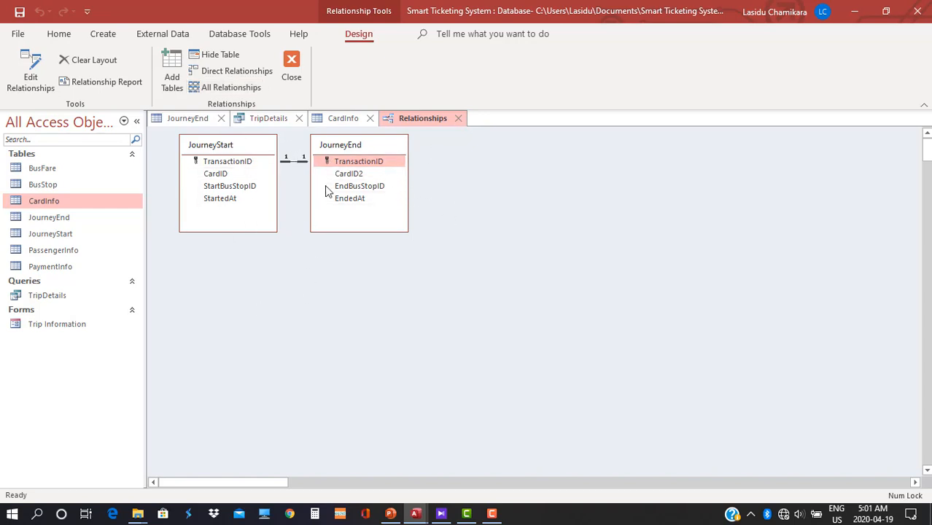
pyautogui.click(292, 67)
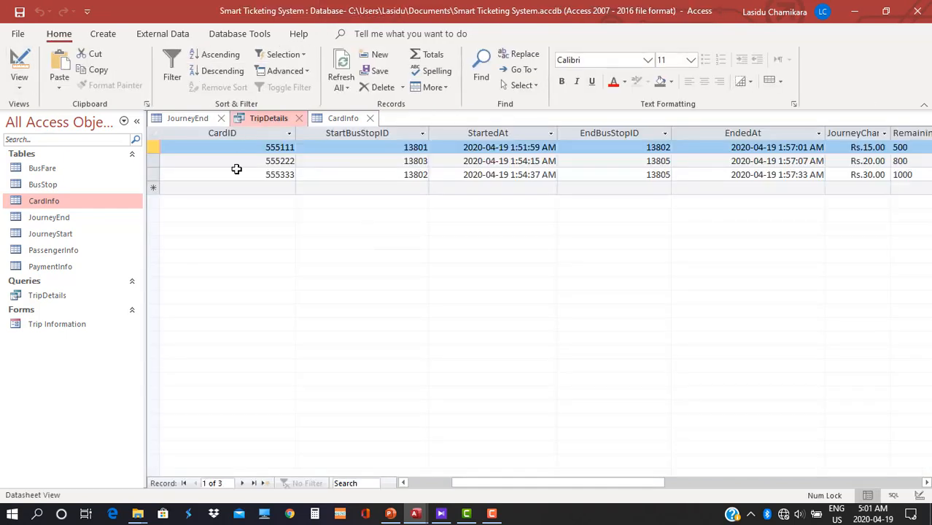
pyautogui.click(440, 513)
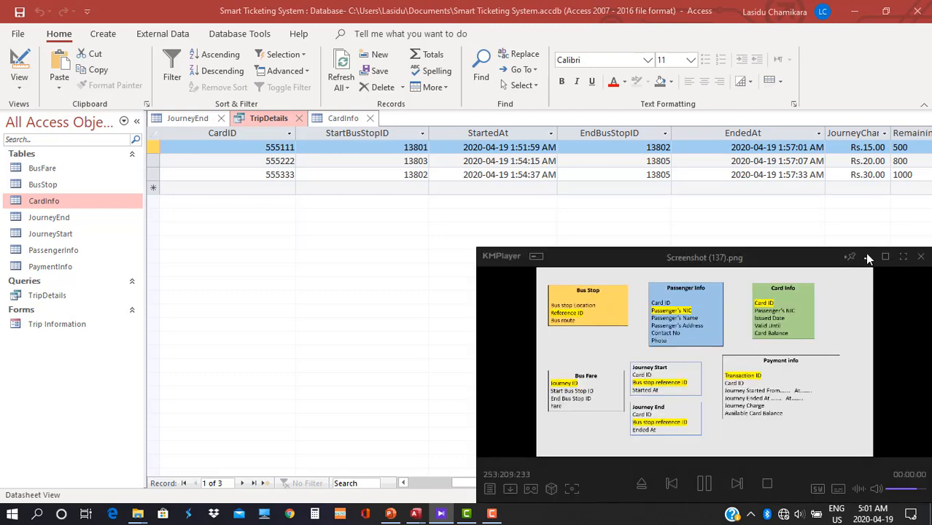
# Close the diagram image and scroll the datasheet to RemainingCardBalance values 500, 800 and 1000.
pyautogui.click(866, 255)
pyautogui.moveTo(499, 482); pyautogui.dragTo(585, 482)
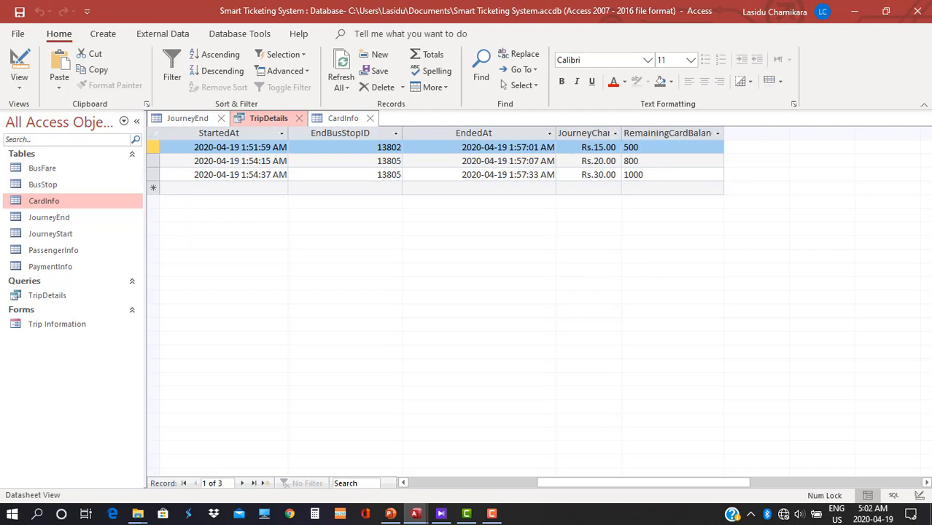
# Append '- [JourneyCharge]' to the RemainingCardBalance DLookUp expression and rerun the query.
pyautogui.click(19, 82)
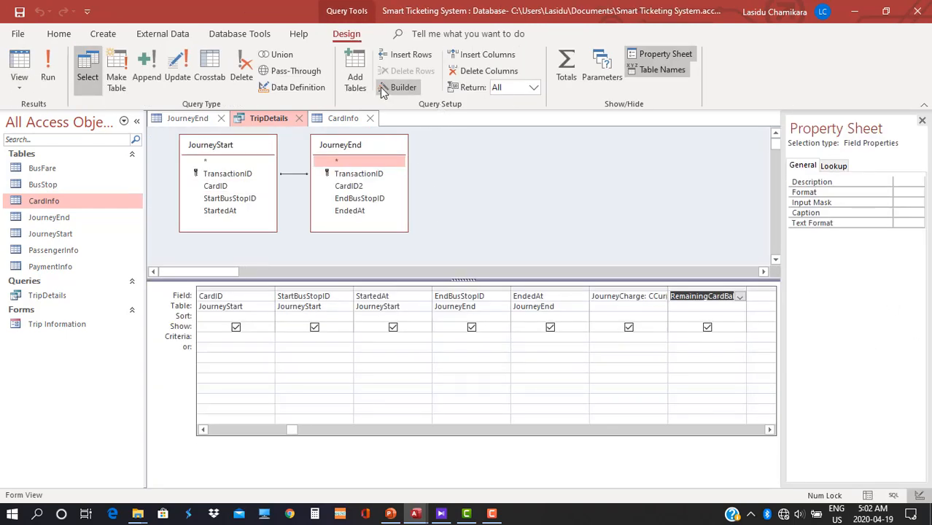
pyautogui.click(401, 86)
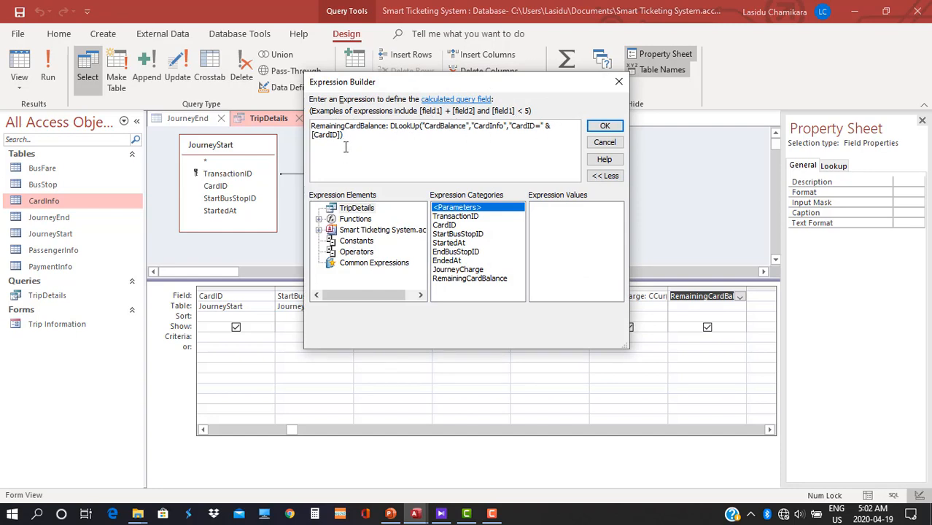
pyautogui.write('- [')
pyautogui.moveTo(525, 77); pyautogui.dragTo(400, 70)
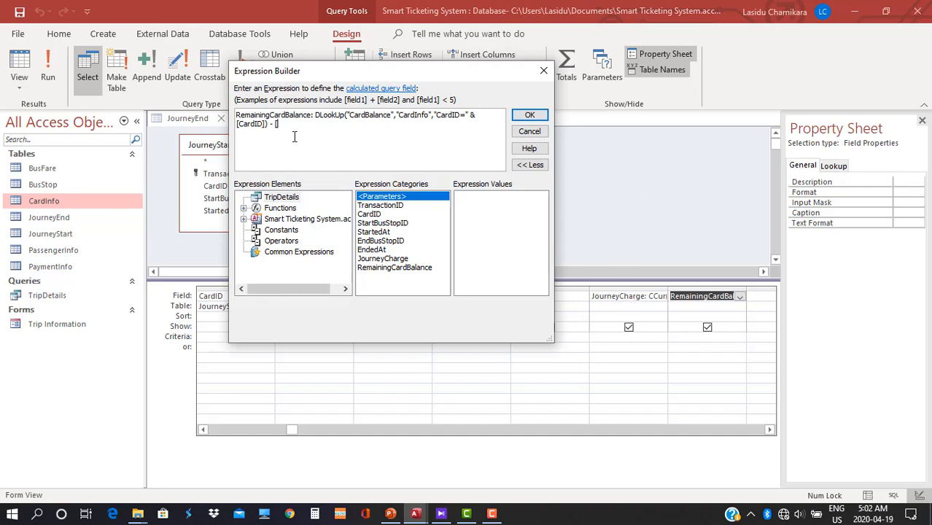
pyautogui.write('J')
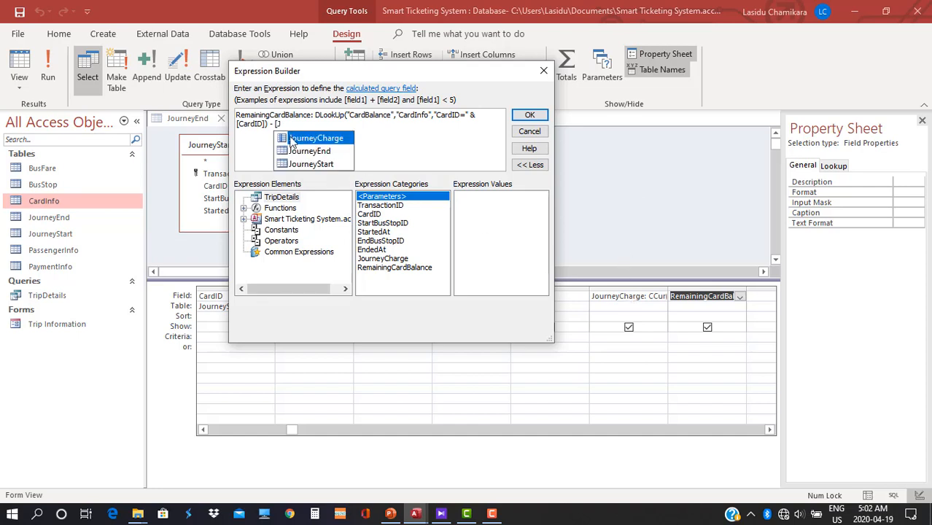
pyautogui.doubleClick(290, 139)
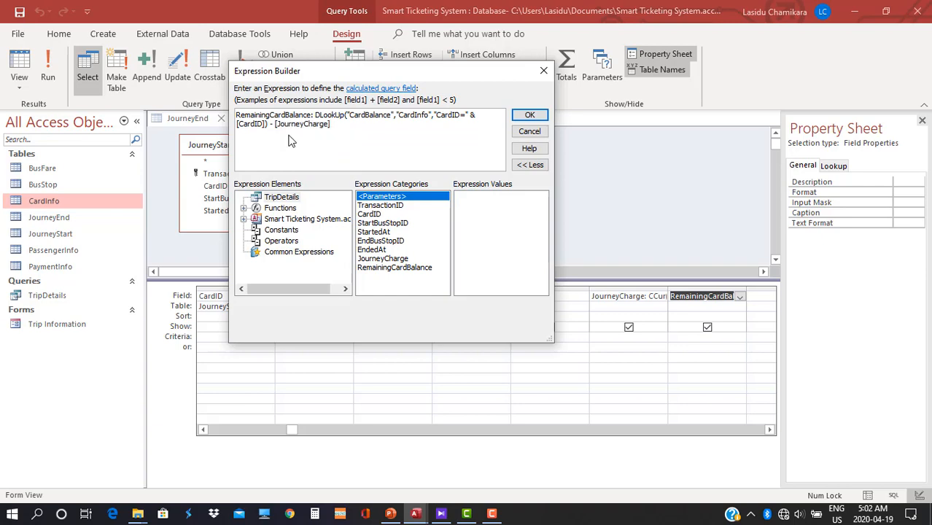
pyautogui.click(530, 115)
pyautogui.click(45, 77)
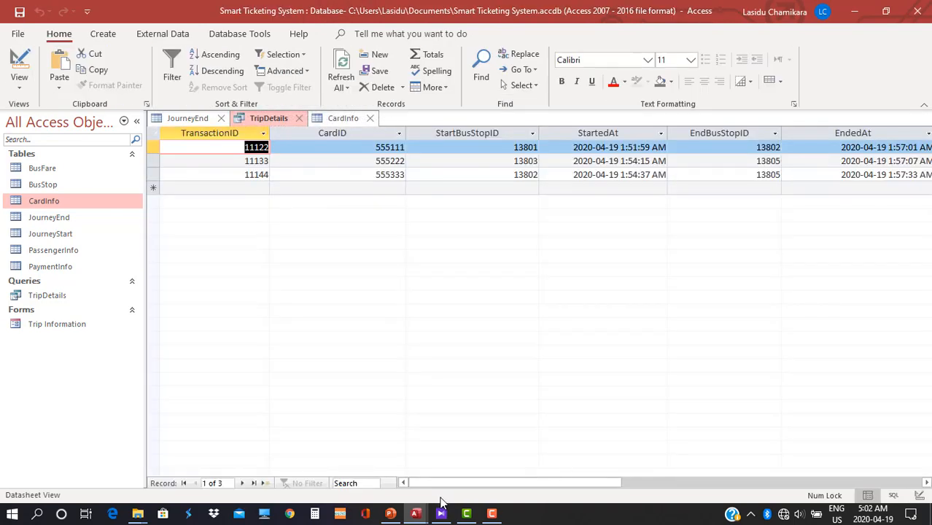
pyautogui.moveTo(441, 484); pyautogui.dragTo(573, 484)
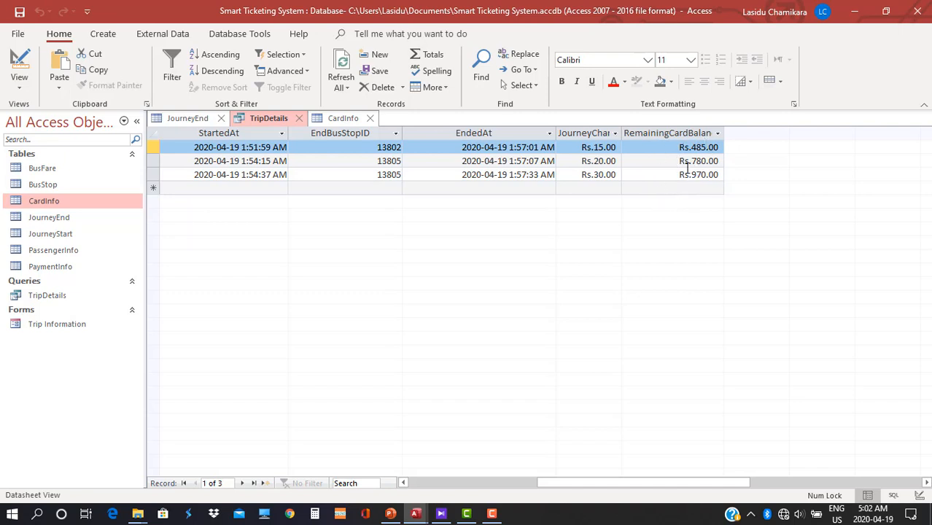
# Open the Trip Information form in Design View.
pyautogui.click(65, 326)
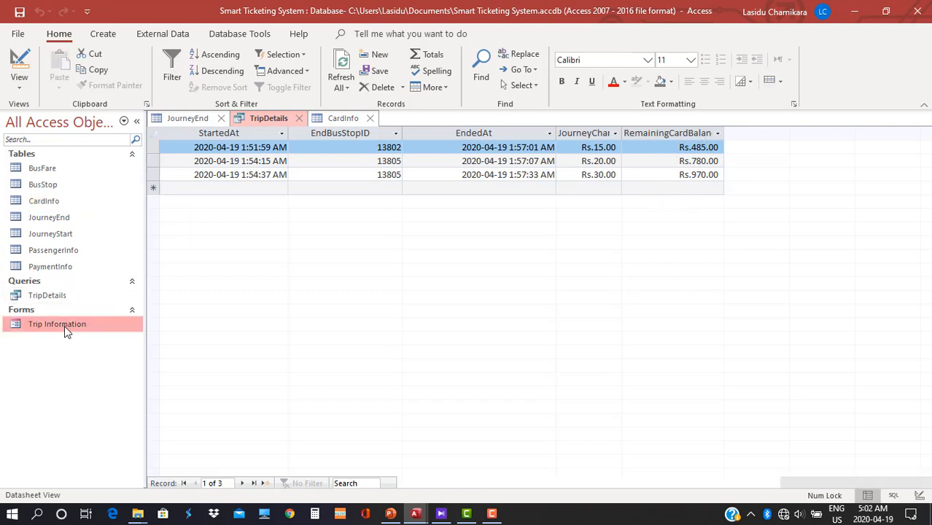
pyautogui.doubleClick(64, 326)
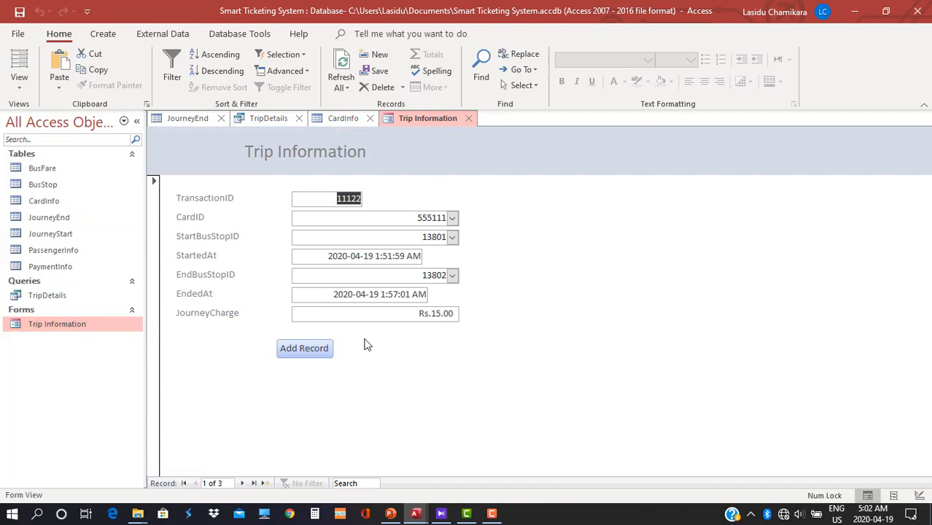
pyautogui.rightClick(511, 295)
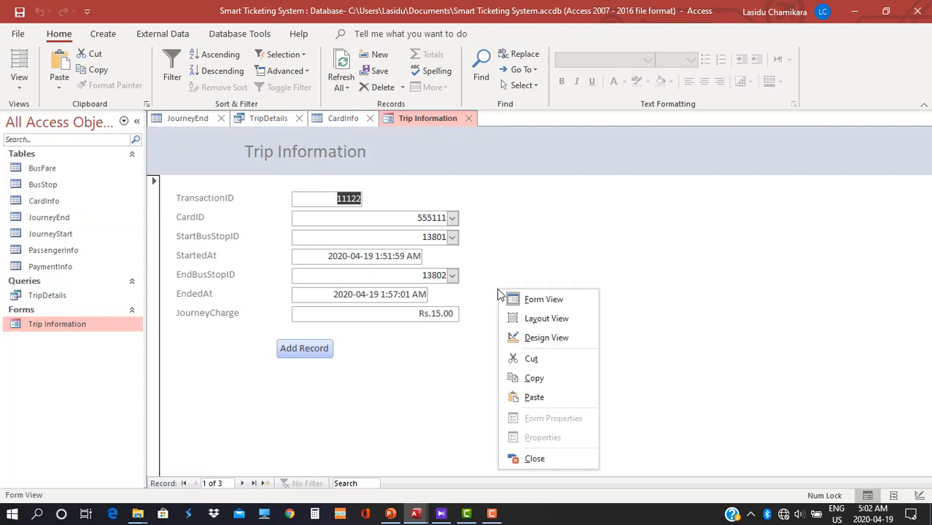
pyautogui.click(523, 335)
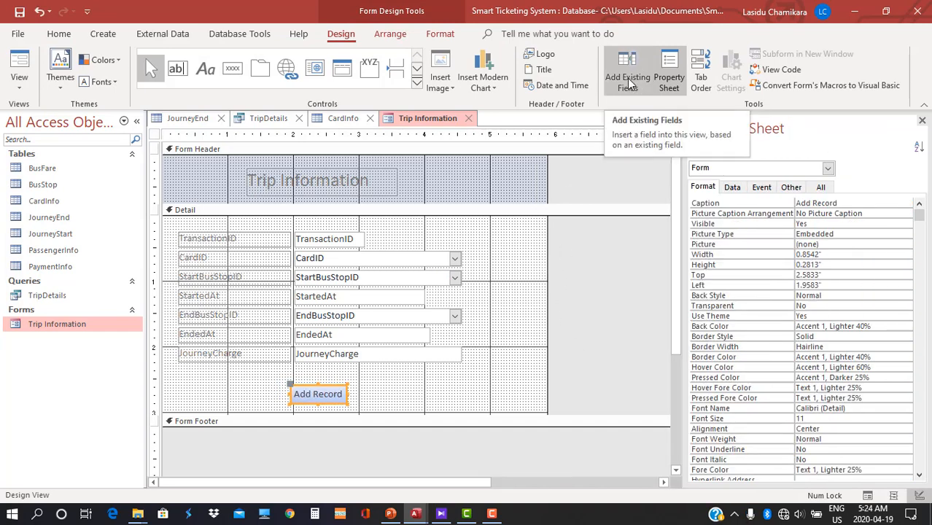
# Add the RemainingCardBalance field under JourneyCharge, enlarging the detail section and lowering Add Record.
pyautogui.click(631, 84)
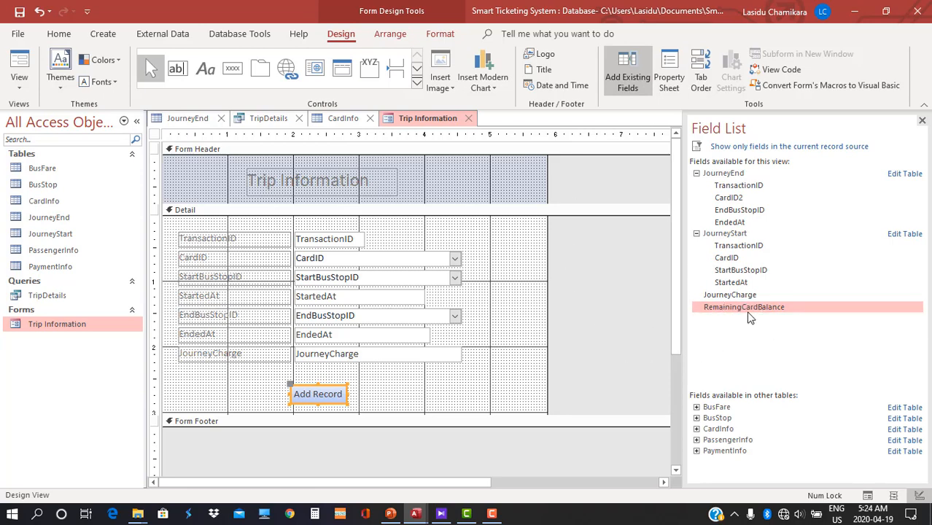
pyautogui.moveTo(749, 315)
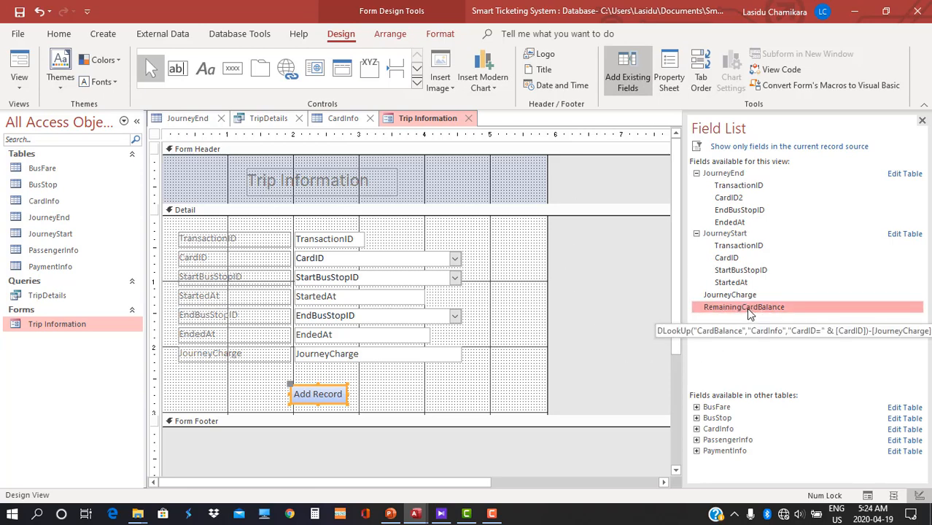
pyautogui.moveTo(747, 309); pyautogui.dragTo(519, 316)
pyautogui.moveTo(474, 412); pyautogui.dragTo(473, 471)
pyautogui.moveTo(324, 406); pyautogui.dragTo(329, 450)
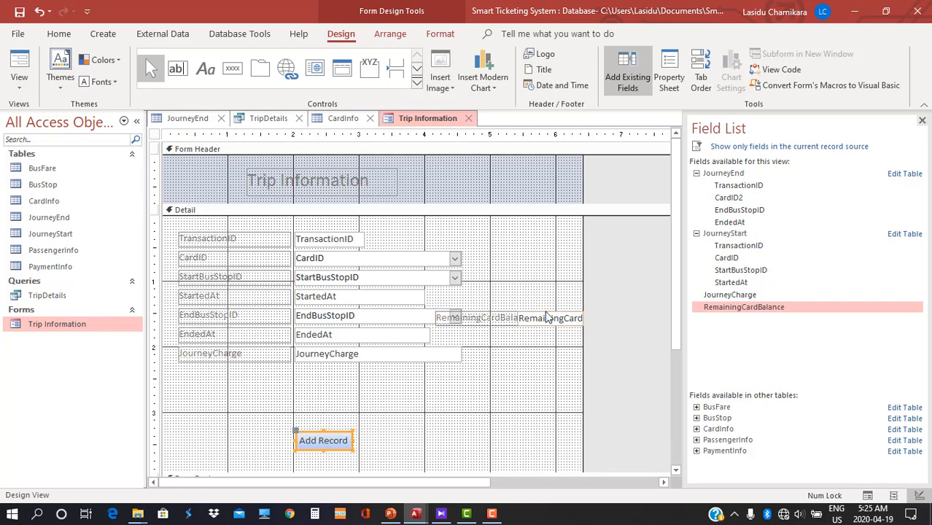
pyautogui.moveTo(549, 318); pyautogui.dragTo(326, 381)
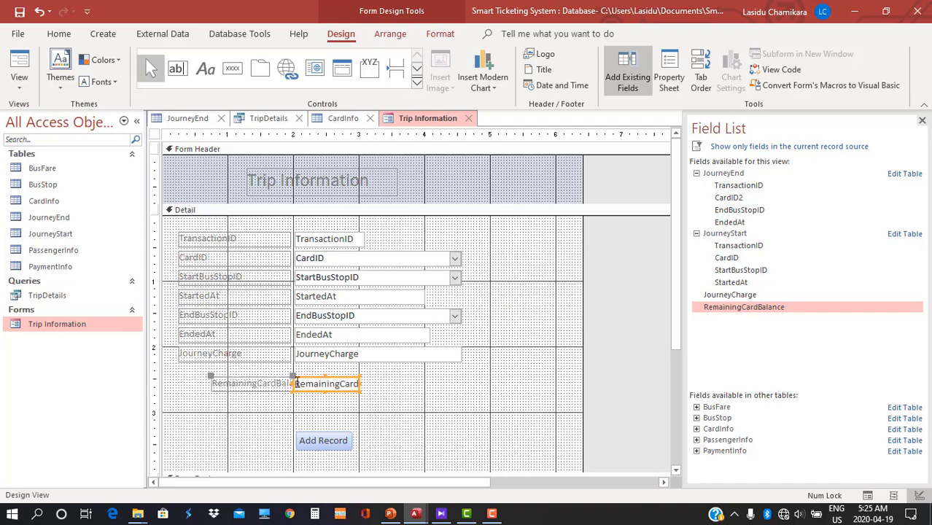
# Resize and align the RemainingCardBalance label, and reposition the Add Record button beneath it.
pyautogui.click(214, 384)
pyautogui.moveTo(210, 384); pyautogui.dragTo(177, 384)
pyautogui.moveTo(310, 385); pyautogui.dragTo(341, 387)
pyautogui.click(343, 390)
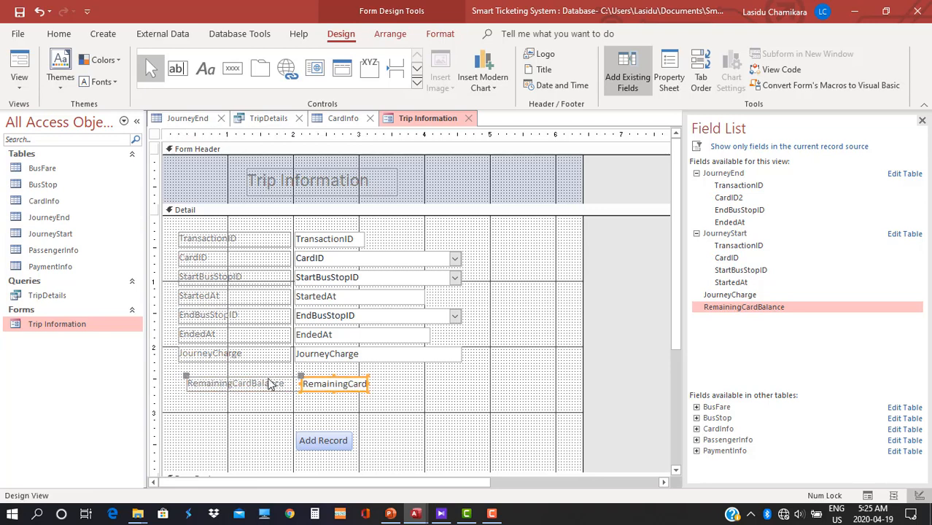
pyautogui.moveTo(252, 380); pyautogui.dragTo(244, 377)
pyautogui.click(293, 380)
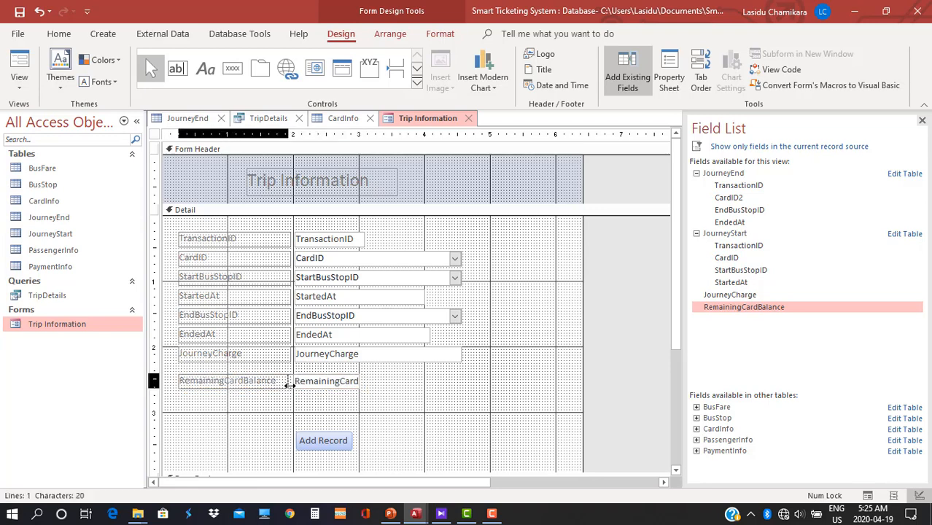
pyautogui.click(293, 387)
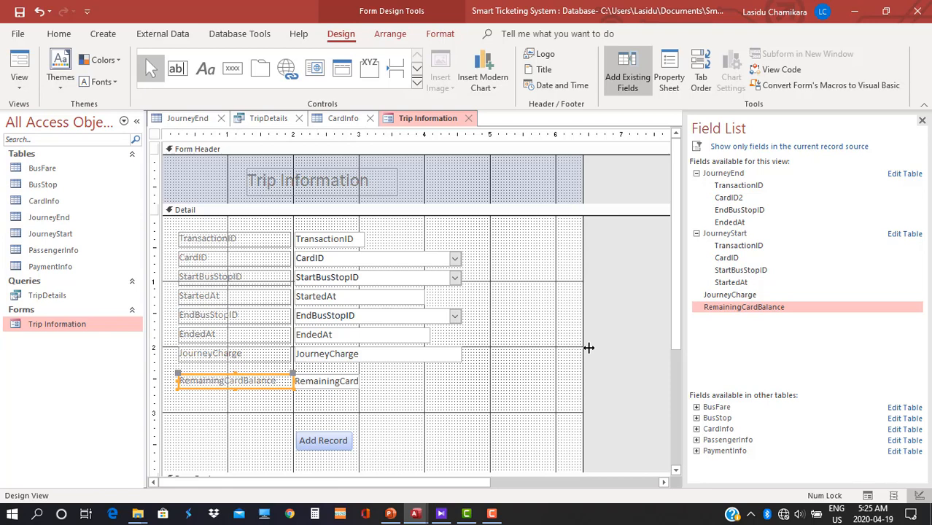
pyautogui.moveTo(330, 441); pyautogui.dragTo(315, 423)
pyautogui.click(315, 429)
pyautogui.rightClick(603, 293)
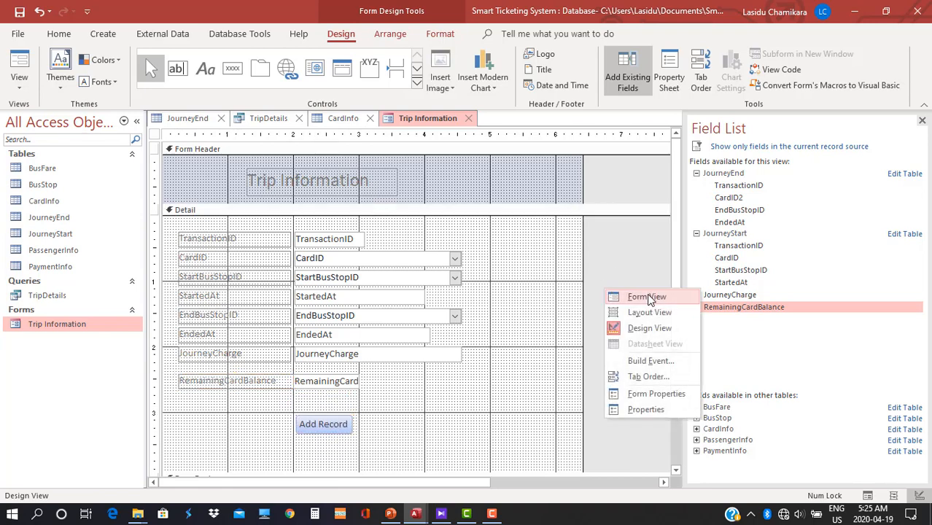
# In Form View, change the end bus stop from 13803 to 13804, leaving Rs.470.00 remaining.
pyautogui.click(644, 298)
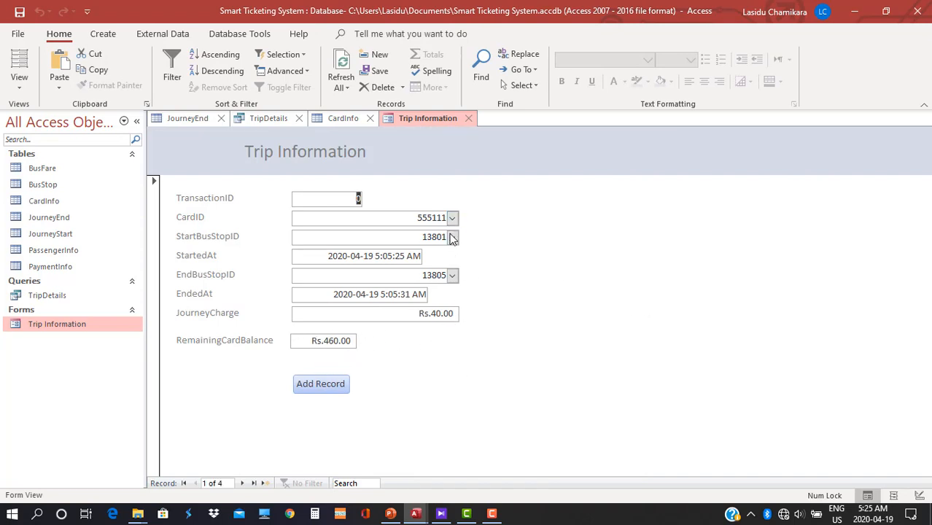
pyautogui.click(453, 277)
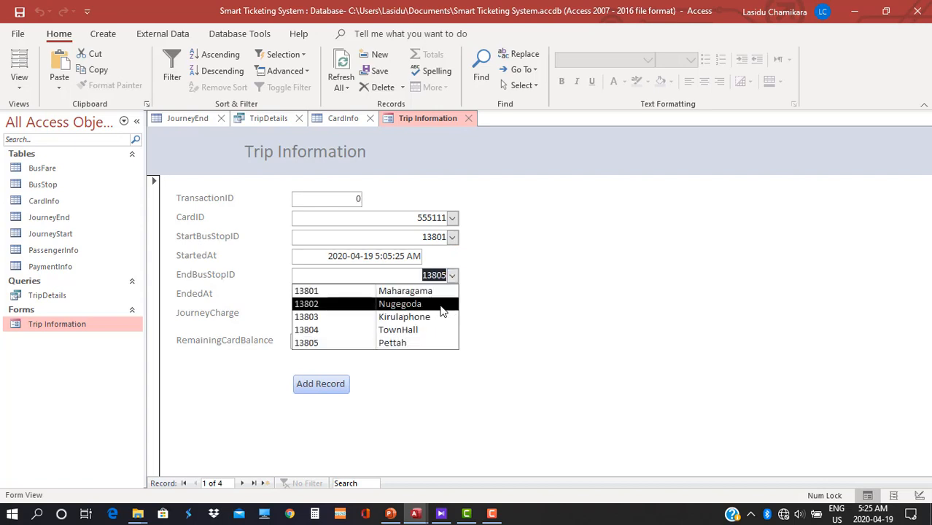
pyautogui.click(436, 314)
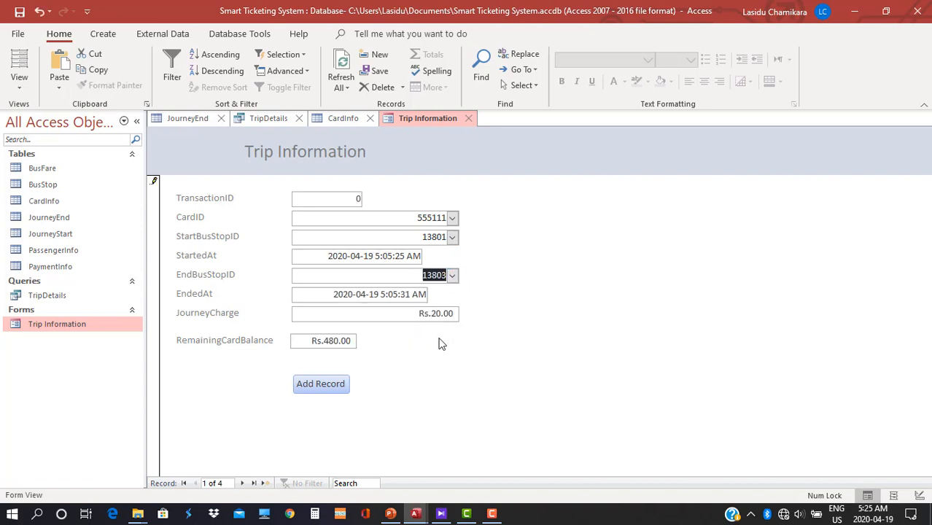
pyautogui.click(451, 277)
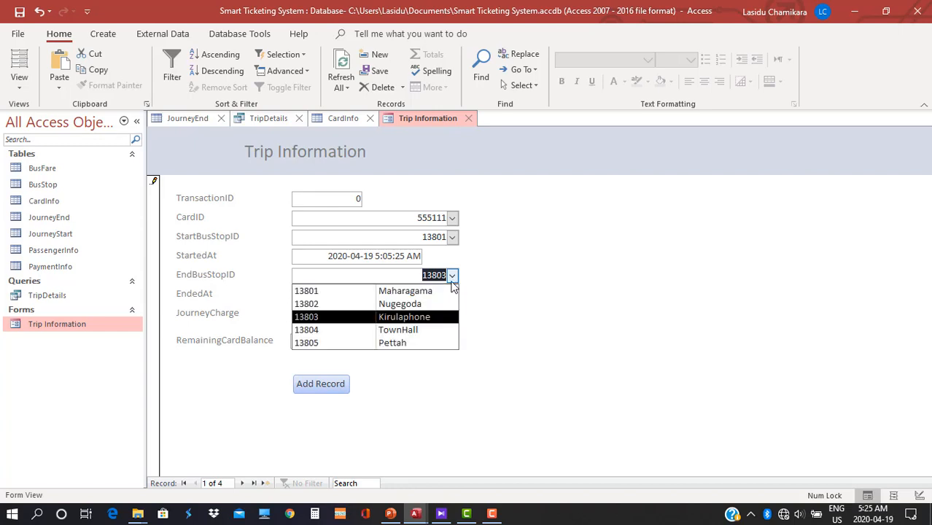
pyautogui.click(435, 330)
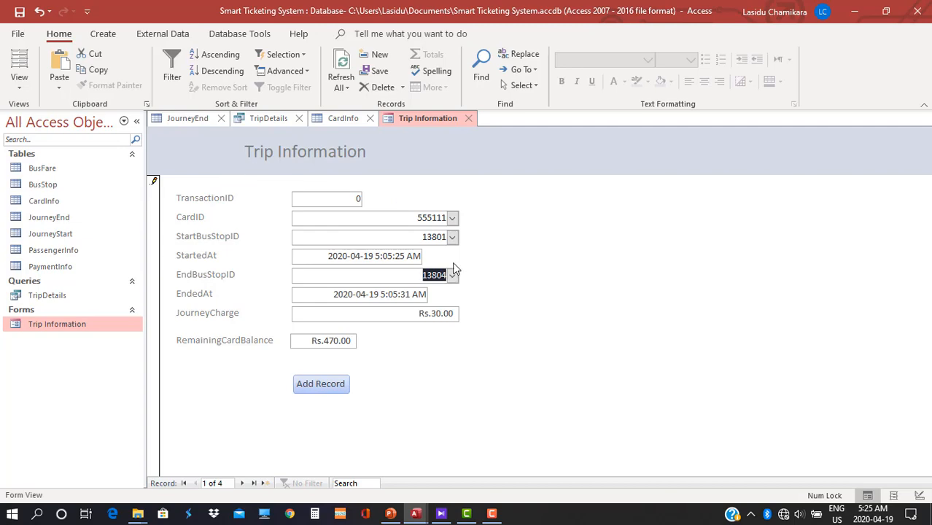
pyautogui.rightClick(522, 209)
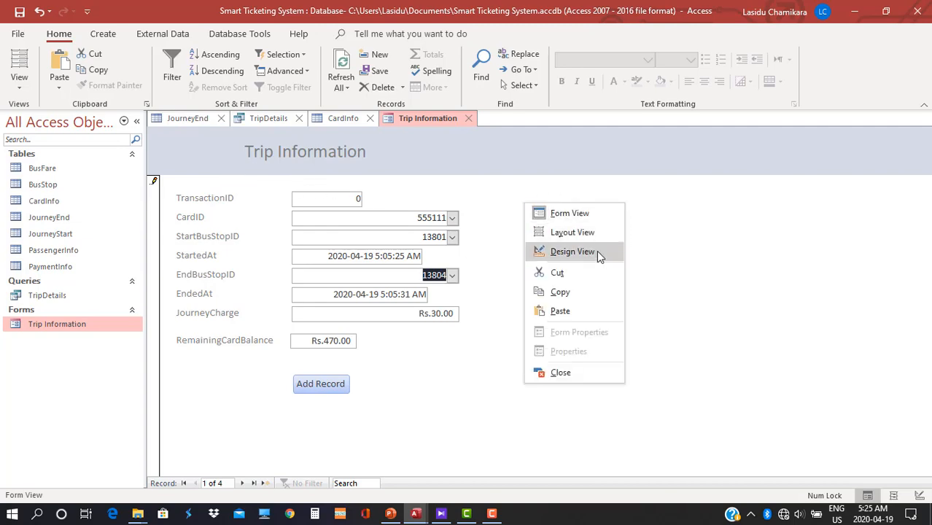
pyautogui.click(597, 250)
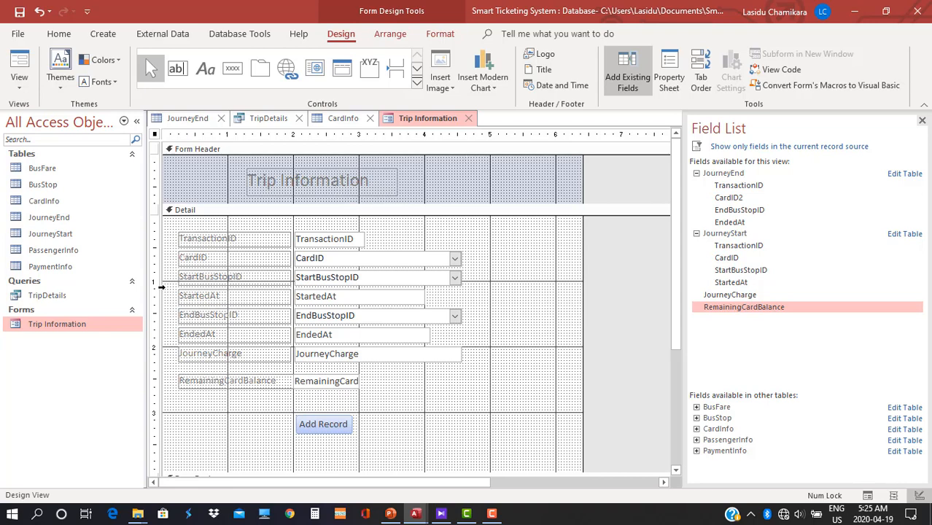
pyautogui.click(270, 238)
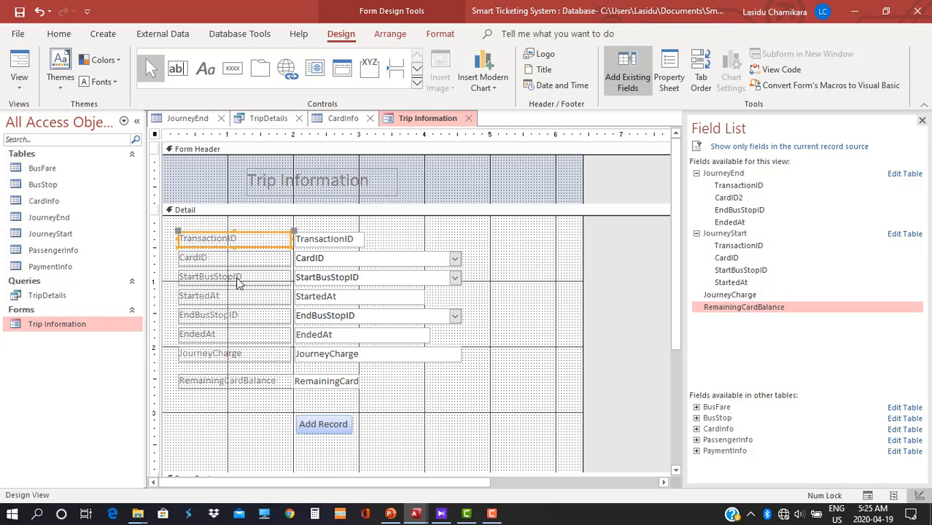
pyautogui.click(246, 259)
pyautogui.click(243, 277)
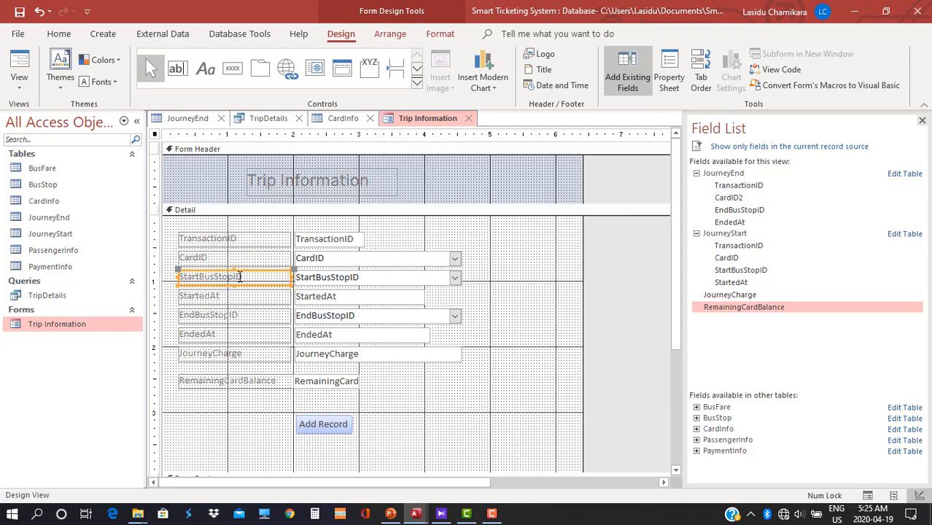
pyautogui.click(263, 241)
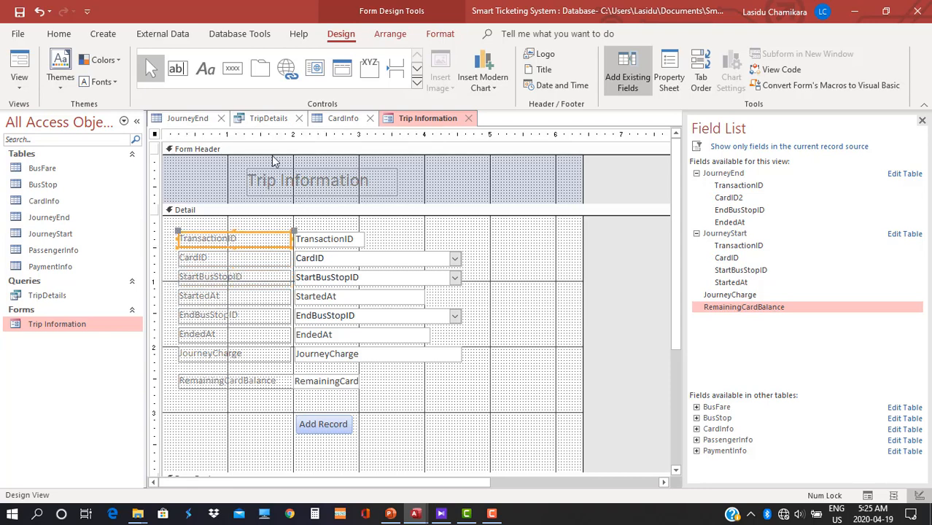
pyautogui.click(441, 36)
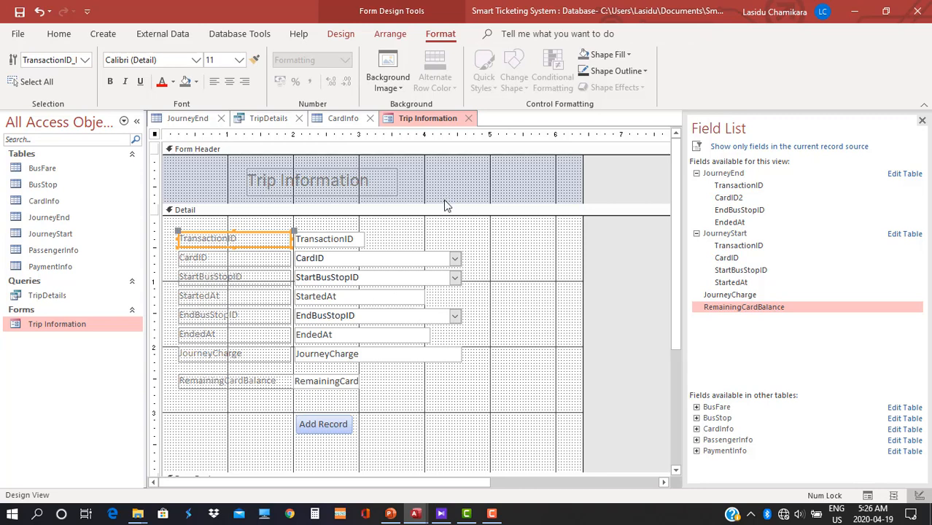
pyautogui.click(388, 83)
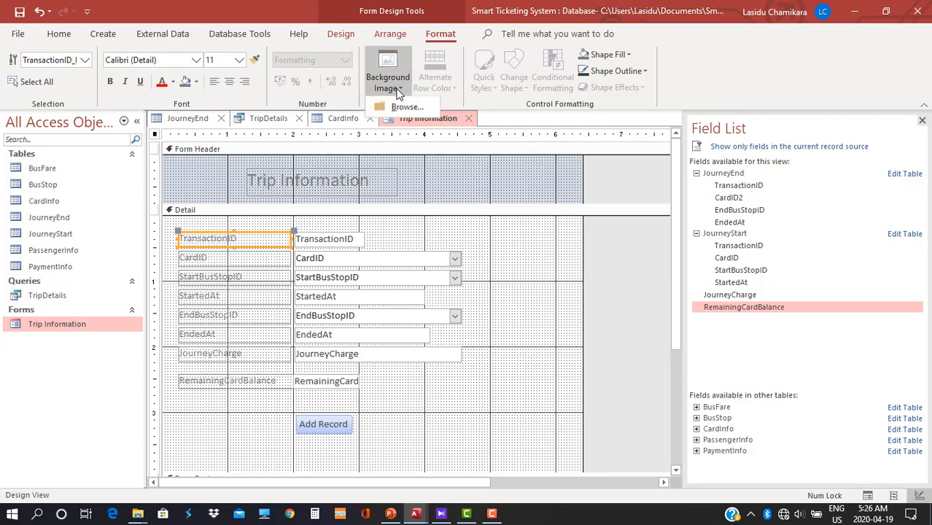
pyautogui.click(605, 274)
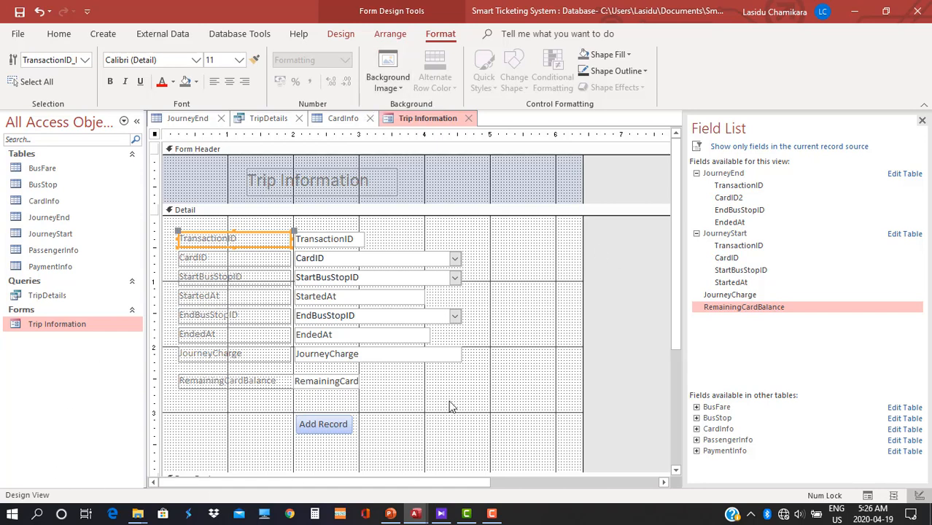
pyautogui.rightClick(611, 288)
pyautogui.click(642, 298)
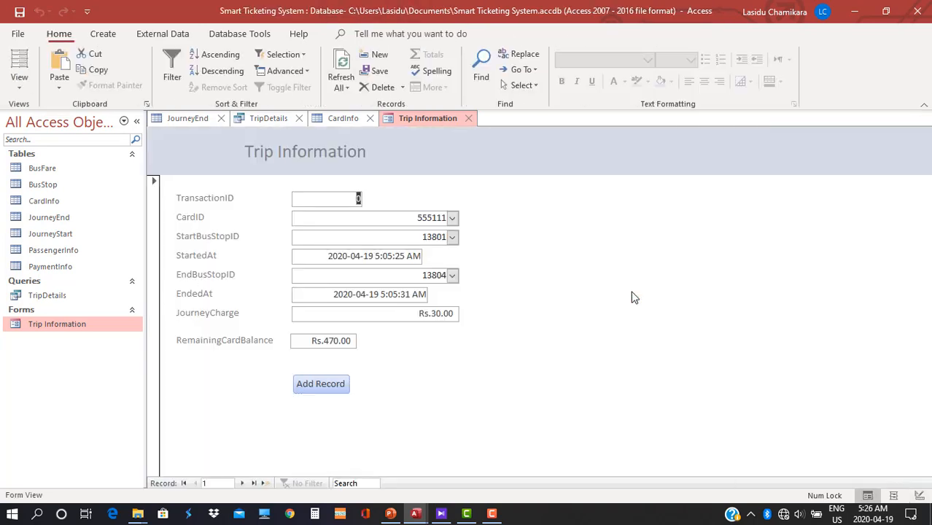